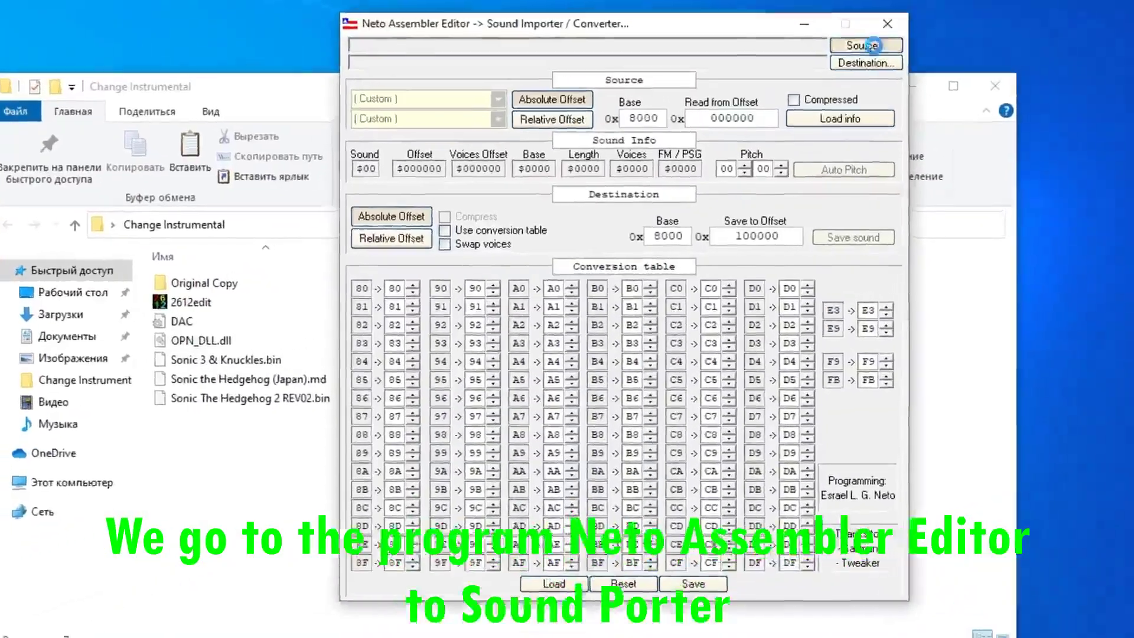
# Load Sonic the Hedgehog (Japan).md from the desktop's Change Instrumental folder as the source and load the Sonic 1 Green Hill sound info
pyautogui.click(841, 103)
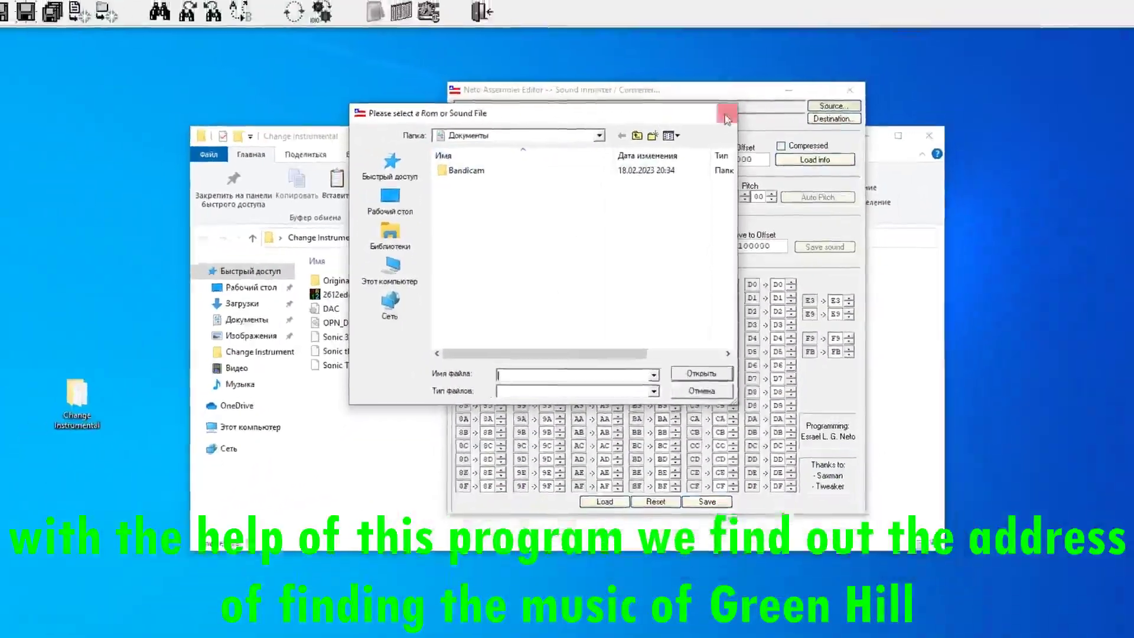
pyautogui.click(716, 71)
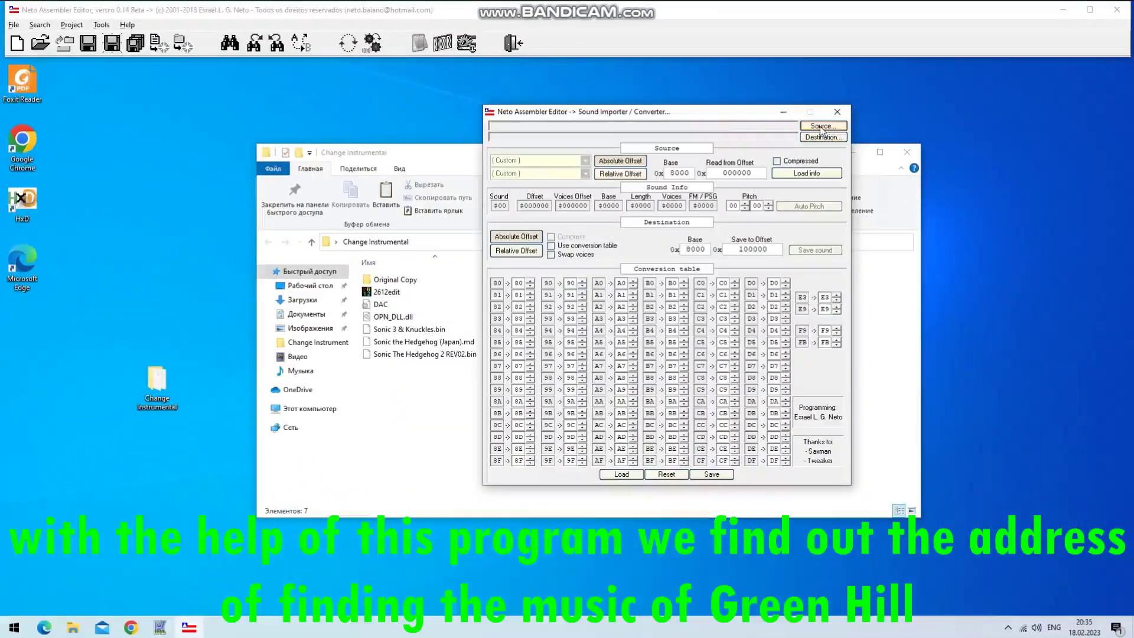
pyautogui.click(820, 127)
pyautogui.click(433, 209)
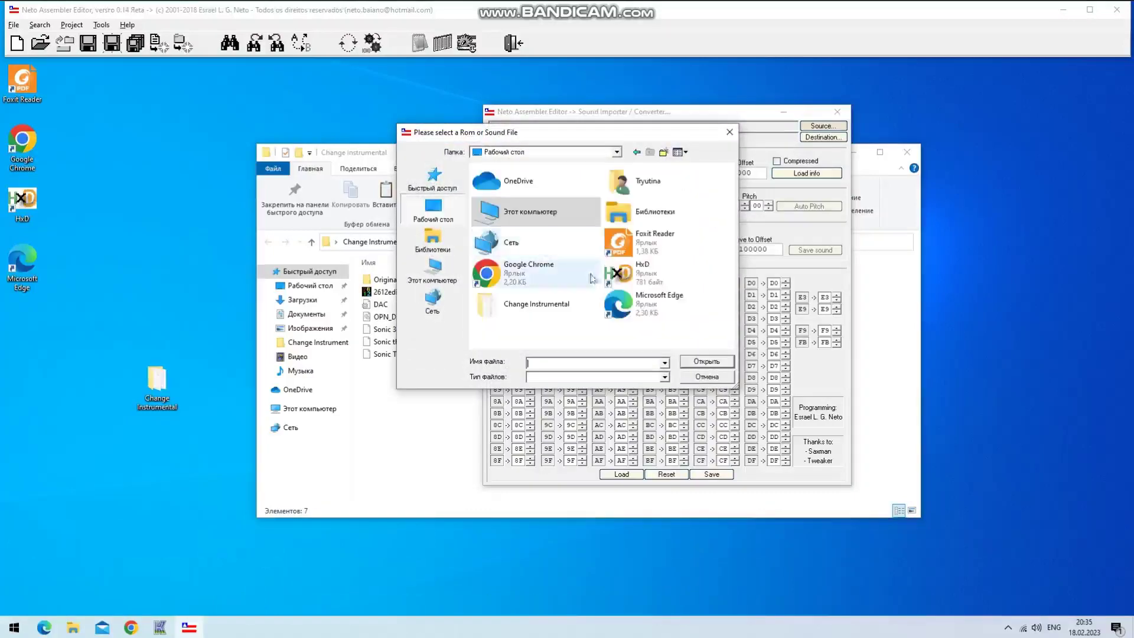
pyautogui.doubleClick(532, 303)
pyautogui.doubleClick(591, 240)
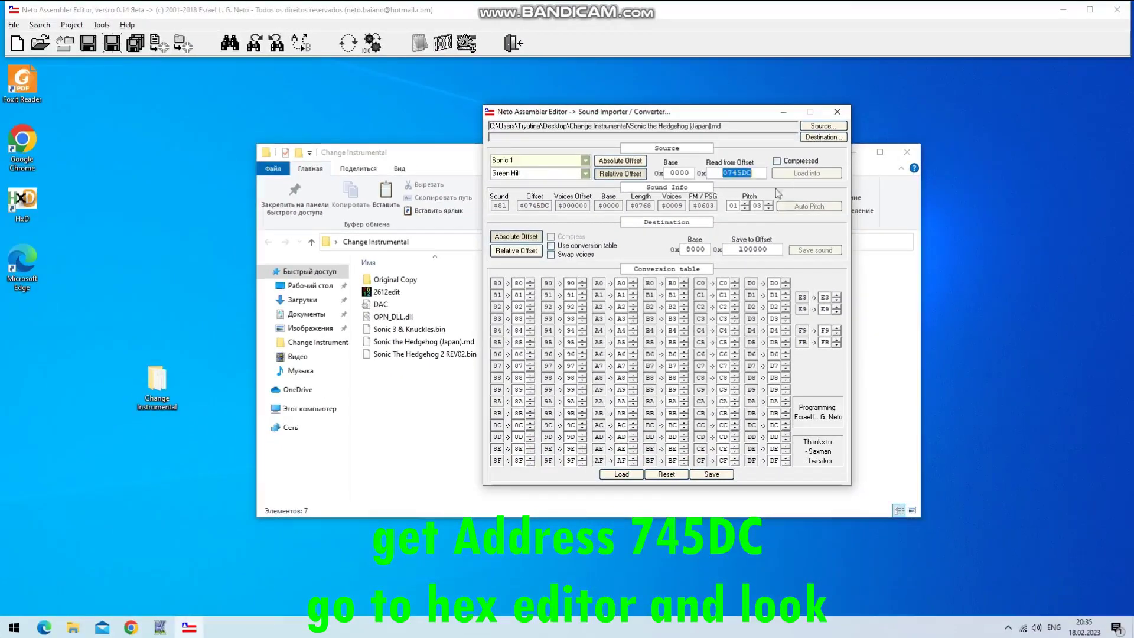
# Open Sonic the Hedgehog (Japan).md from the Change Instrumental folder in HxD and close the special editors pane
pyautogui.moveTo(414, 342); pyautogui.dragTo(22, 207)
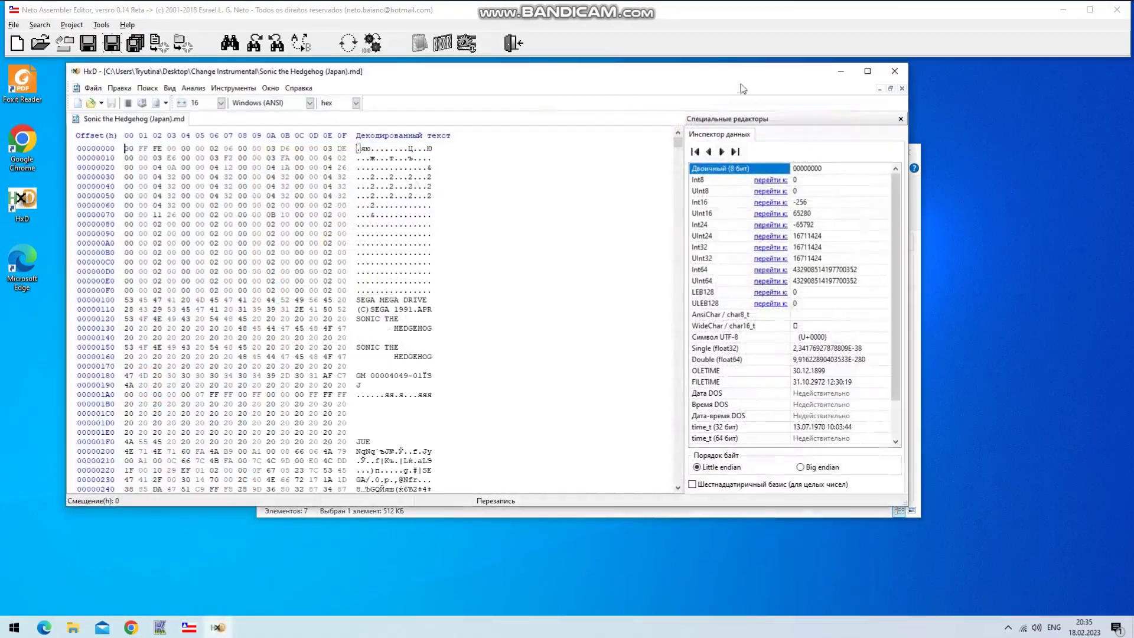
pyautogui.click(901, 119)
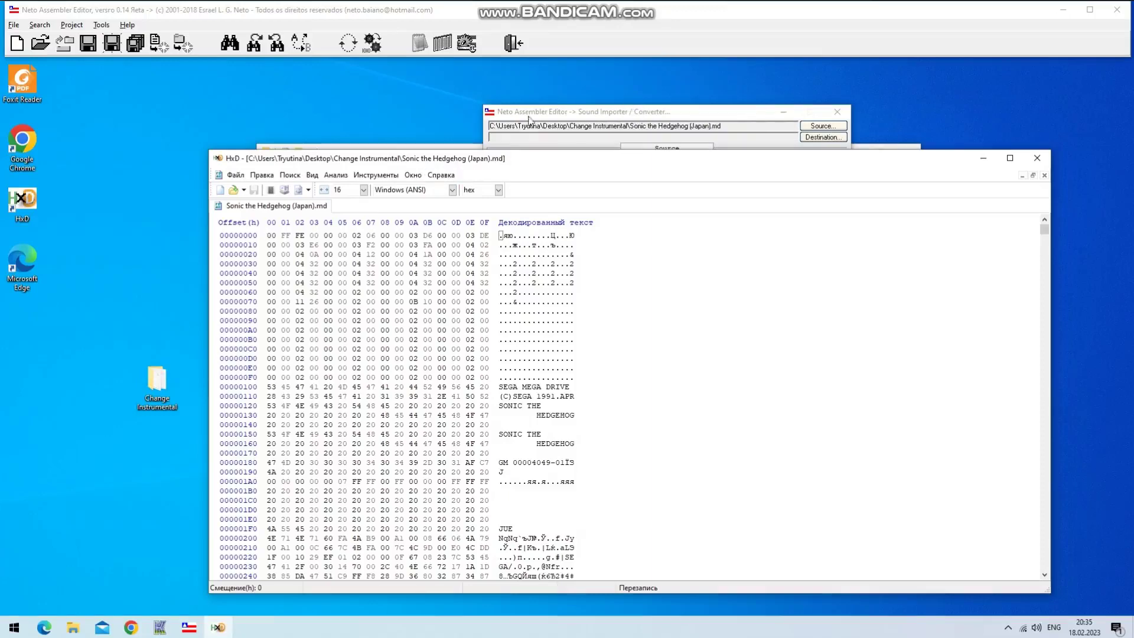
# Copy the Green Hill offset 0745DC from the Sound Importer and go to that hex offset from the file start in HxD
pyautogui.click(529, 120)
pyautogui.rightClick(745, 175)
pyautogui.click(782, 209)
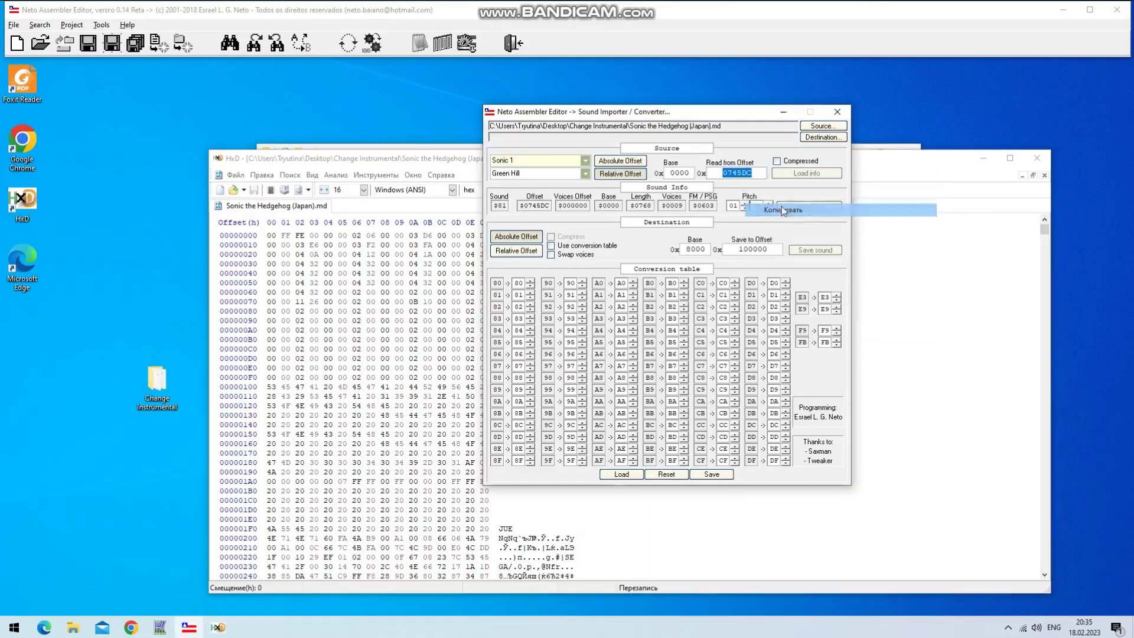
pyautogui.click(290, 175)
pyautogui.click(313, 236)
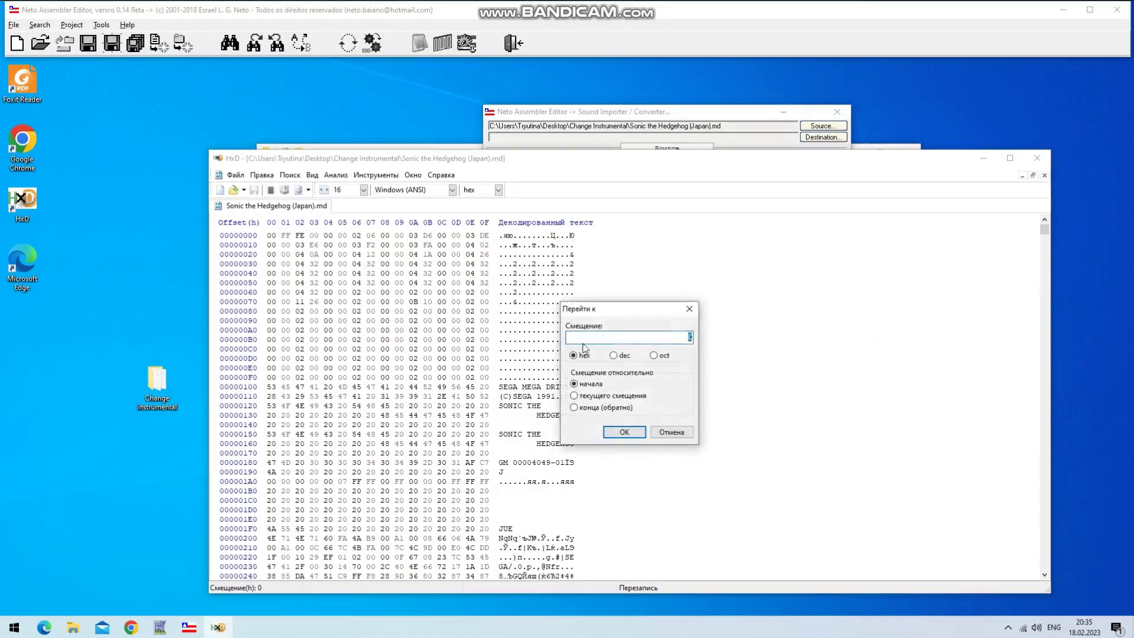
pyautogui.click(641, 431)
pyautogui.moveTo(443, 158); pyautogui.dragTo(447, 52)
pyautogui.scroll(-6, 438, 319)
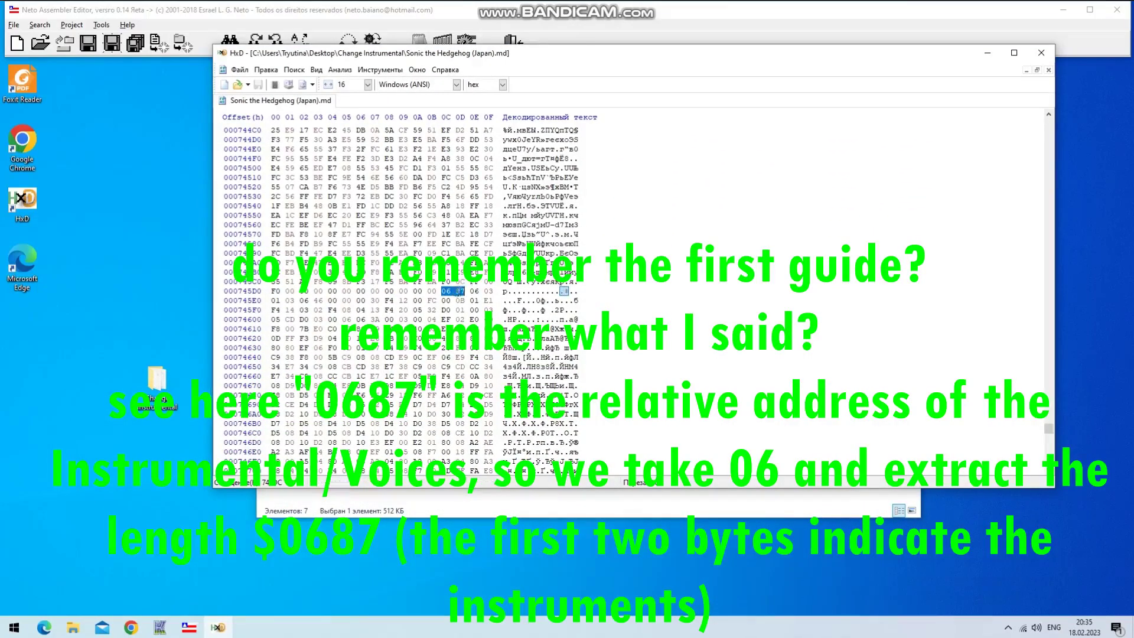
# Select a block of hex length 687 starting at offset 745DC
pyautogui.click(266, 70)
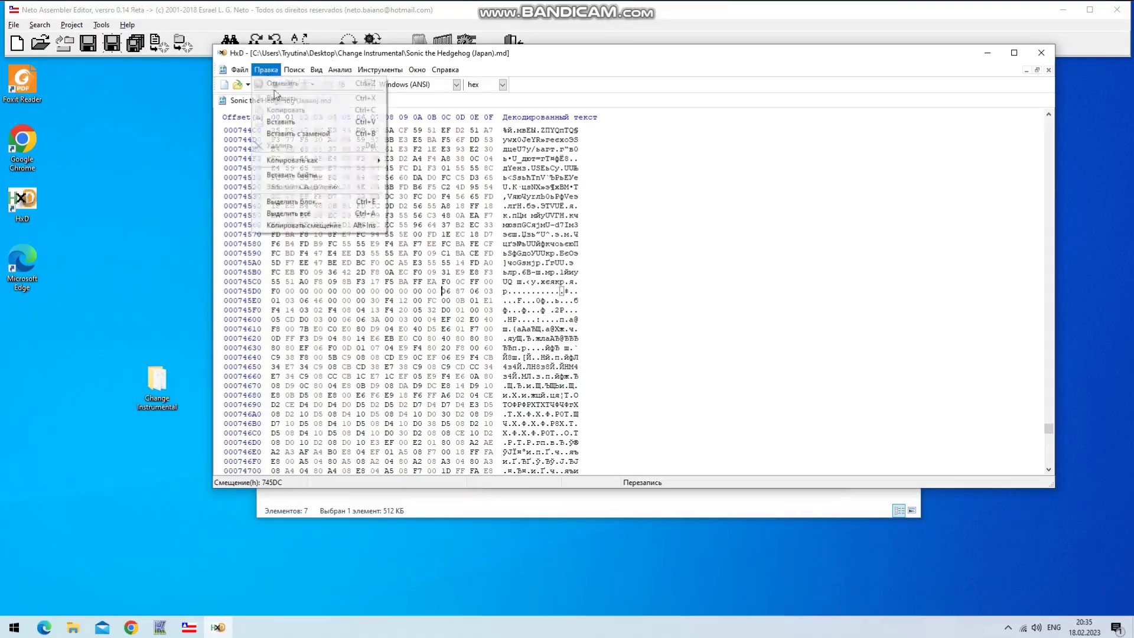
pyautogui.click(284, 201)
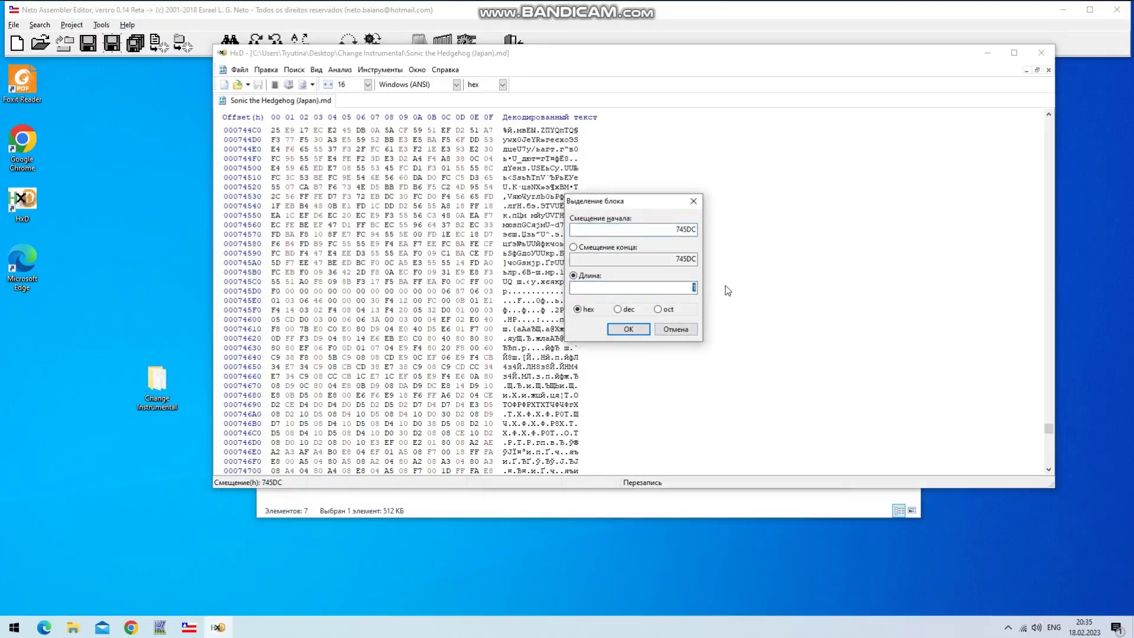
pyautogui.write('7')
pyautogui.press('Return')
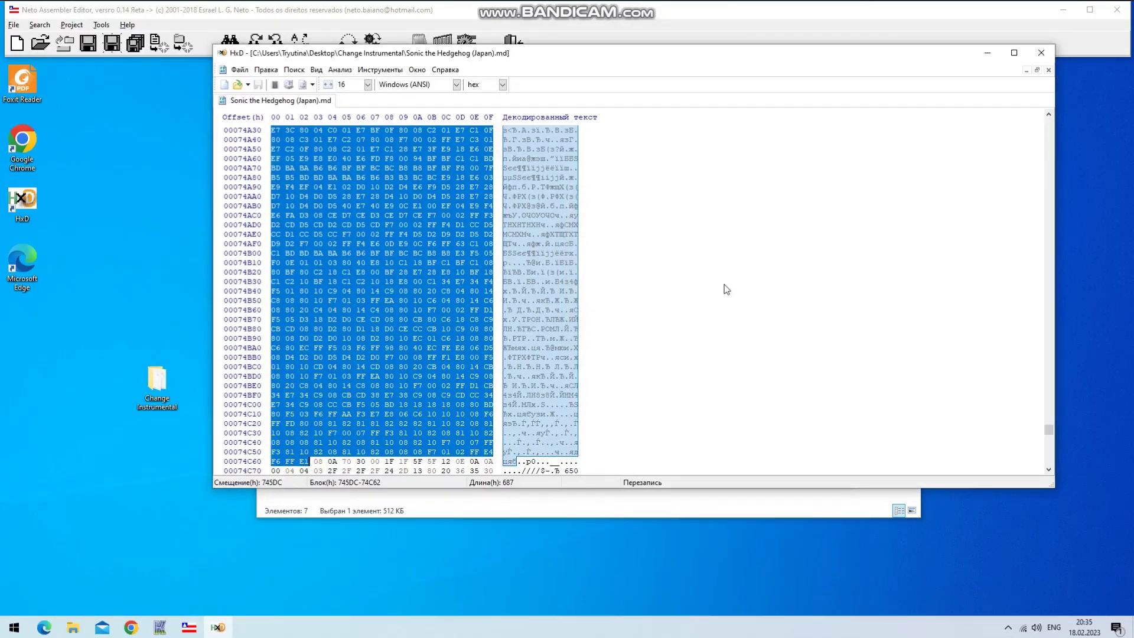
# Start a byte selection at 74C63 right after the block, and copy the Labyrinth offset 074D44 from the Sound Importer
pyautogui.scroll(-5, 714, 278)
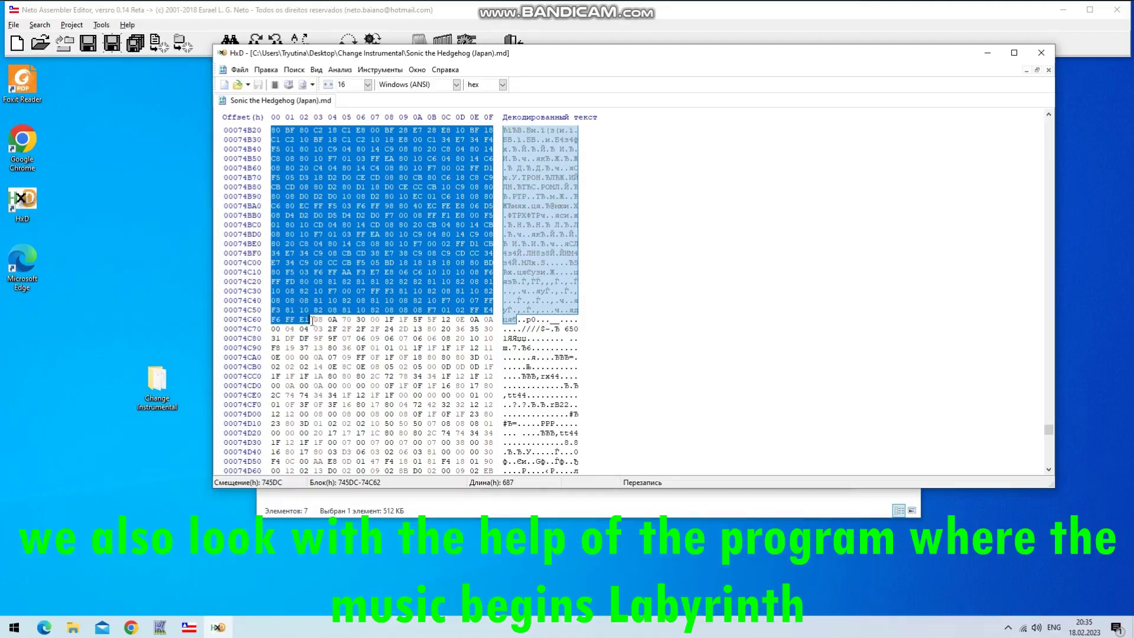
pyautogui.moveTo(314, 320); pyautogui.dragTo(323, 405)
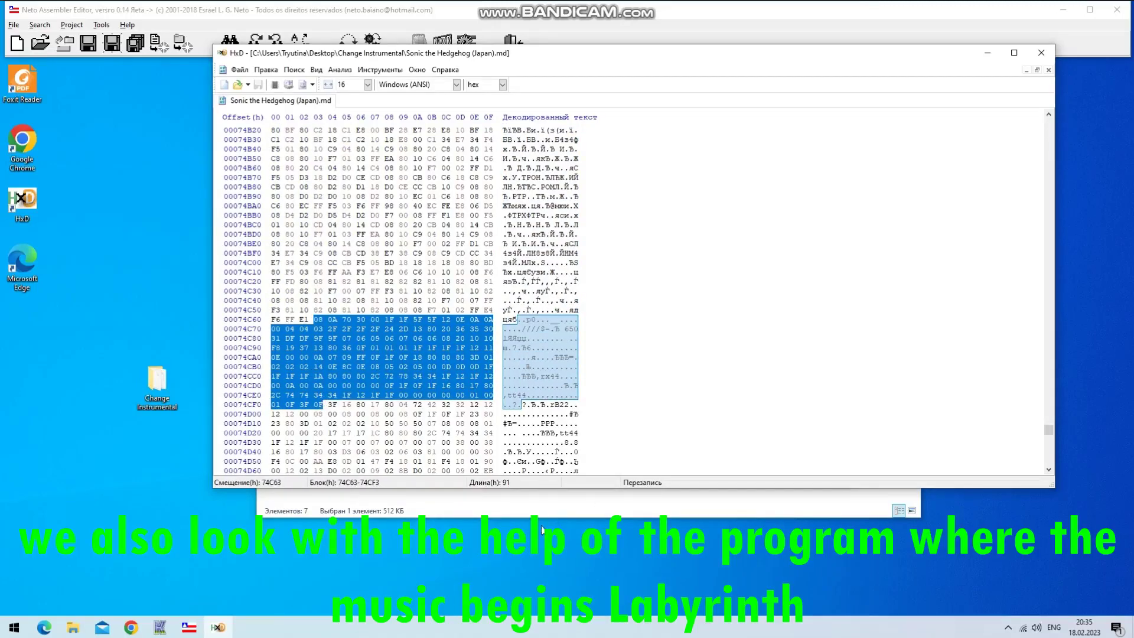
pyautogui.click(189, 627)
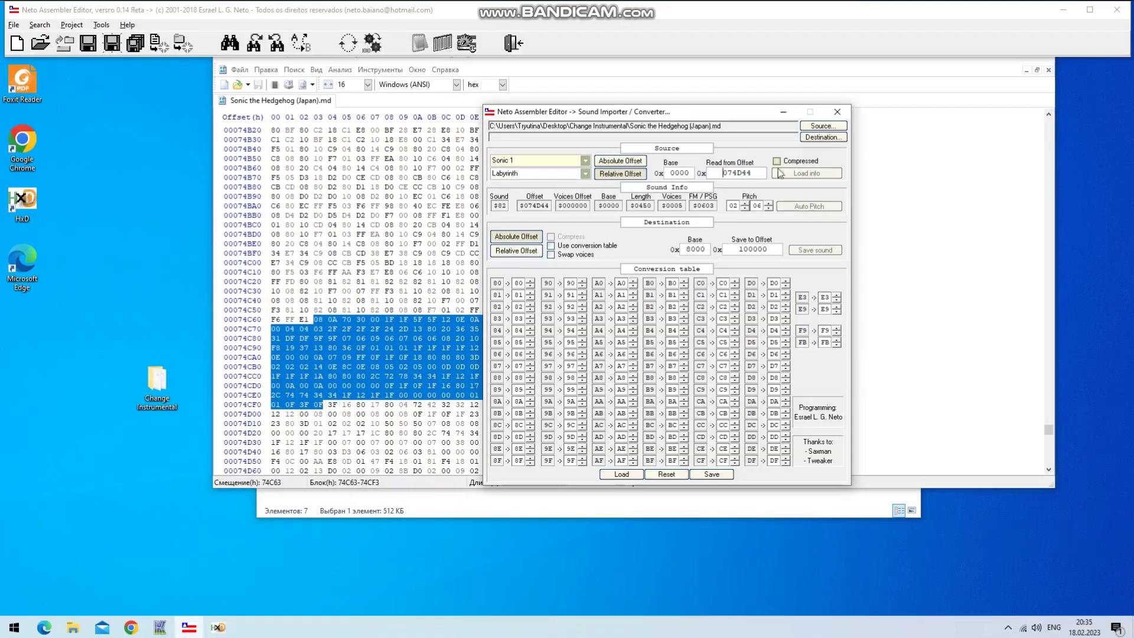
pyautogui.rightClick(728, 172)
pyautogui.click(728, 171)
pyautogui.rightClick(728, 171)
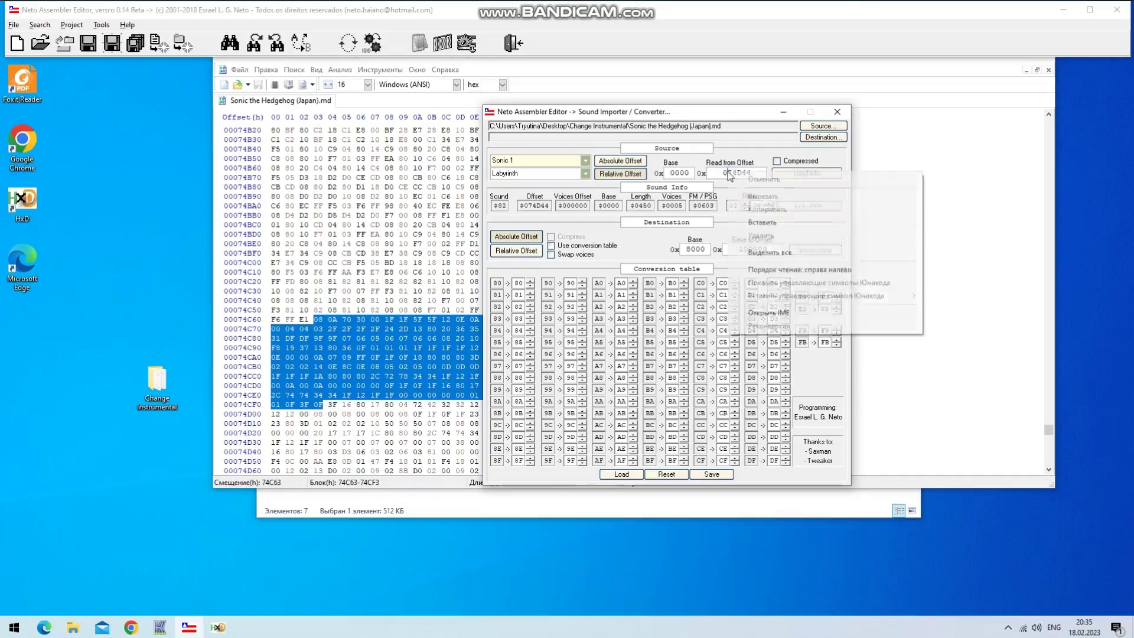
pyautogui.doubleClick(728, 173)
pyautogui.rightClick(725, 172)
pyautogui.click(761, 210)
# Back in HxD, set the block selection to run from 74C63 to 74D43 so it covers all the Green Hill voices
pyautogui.click(939, 270)
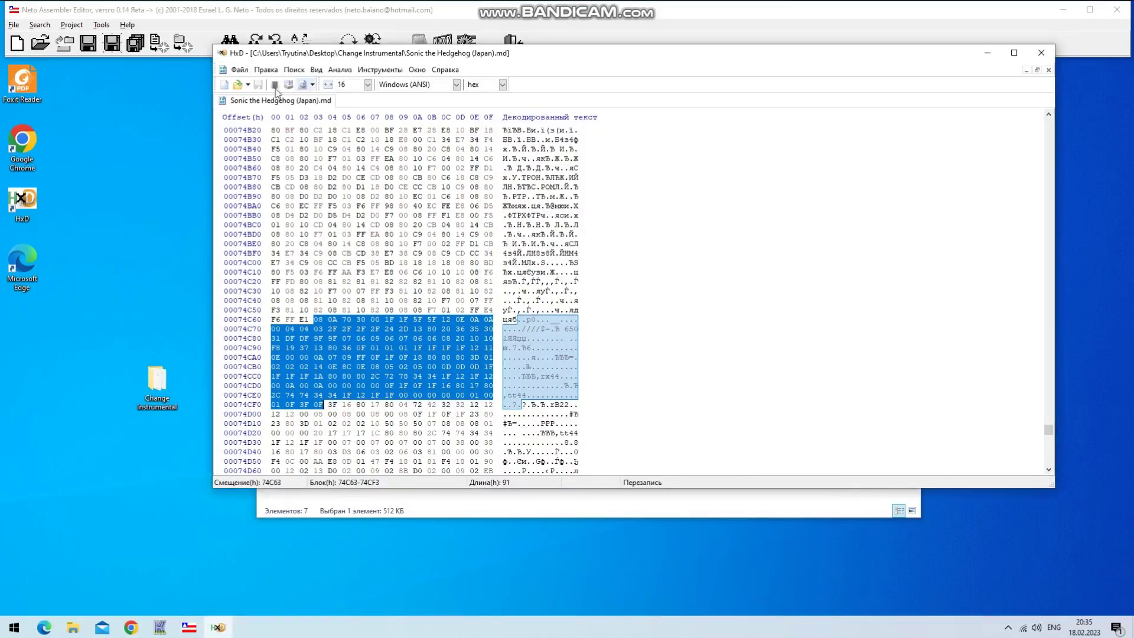
pyautogui.click(266, 69)
pyautogui.click(319, 202)
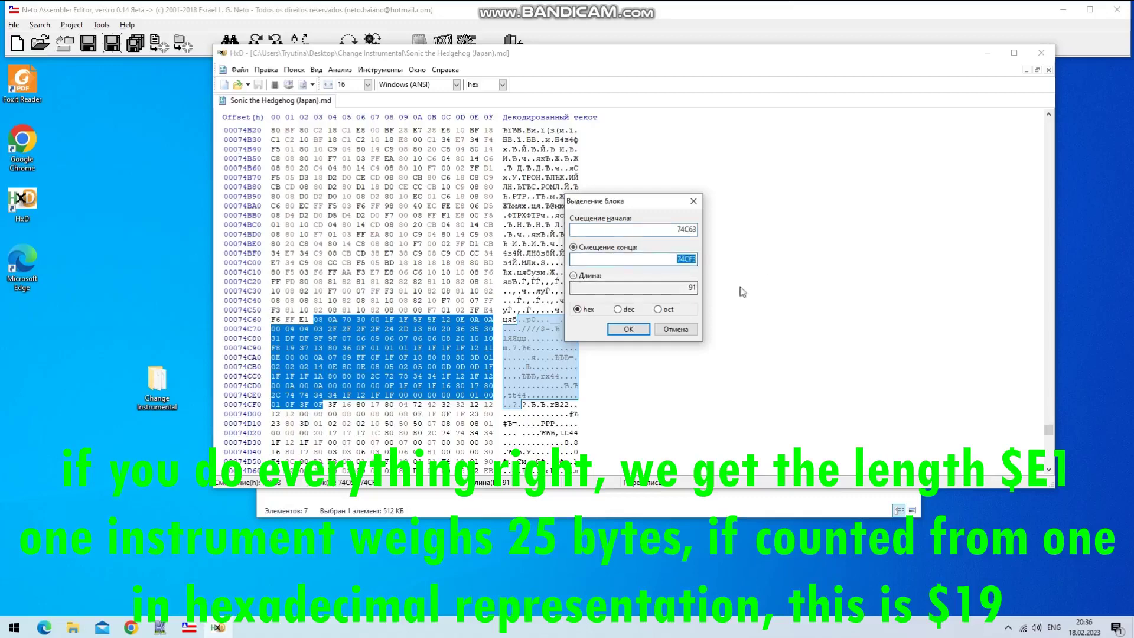
pyautogui.hotkey('ctrl', 'v')
pyautogui.click(682, 284)
pyautogui.click(628, 329)
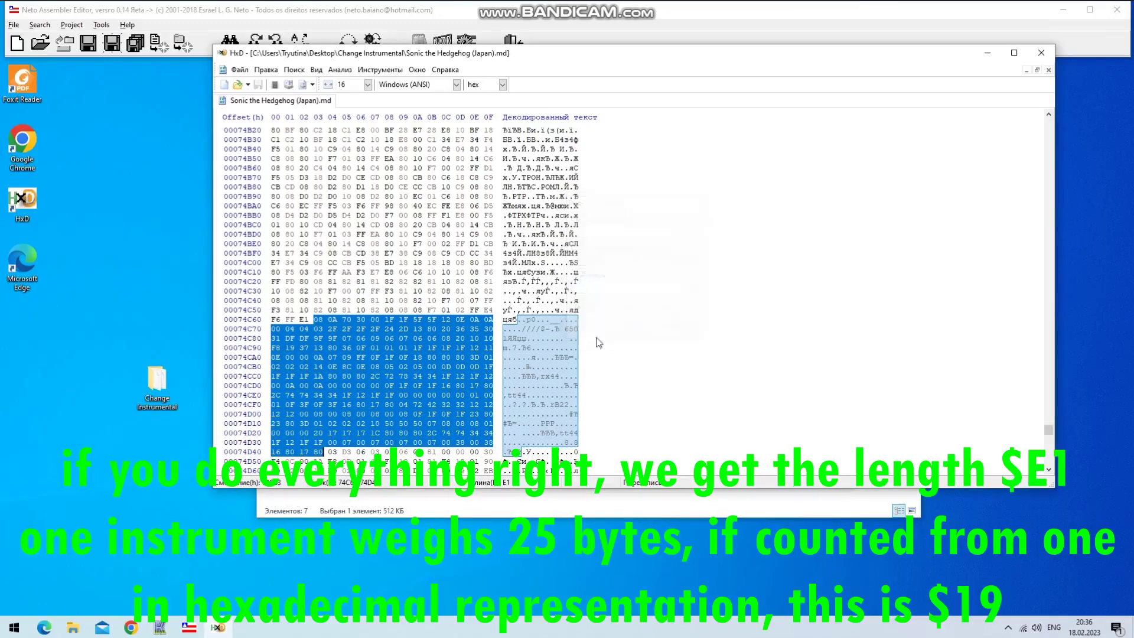
pyautogui.scroll(-1, 481, 357)
# Copy the selected voice block, create a new empty file and paste the bytes into it
pyautogui.rightClick(415, 332)
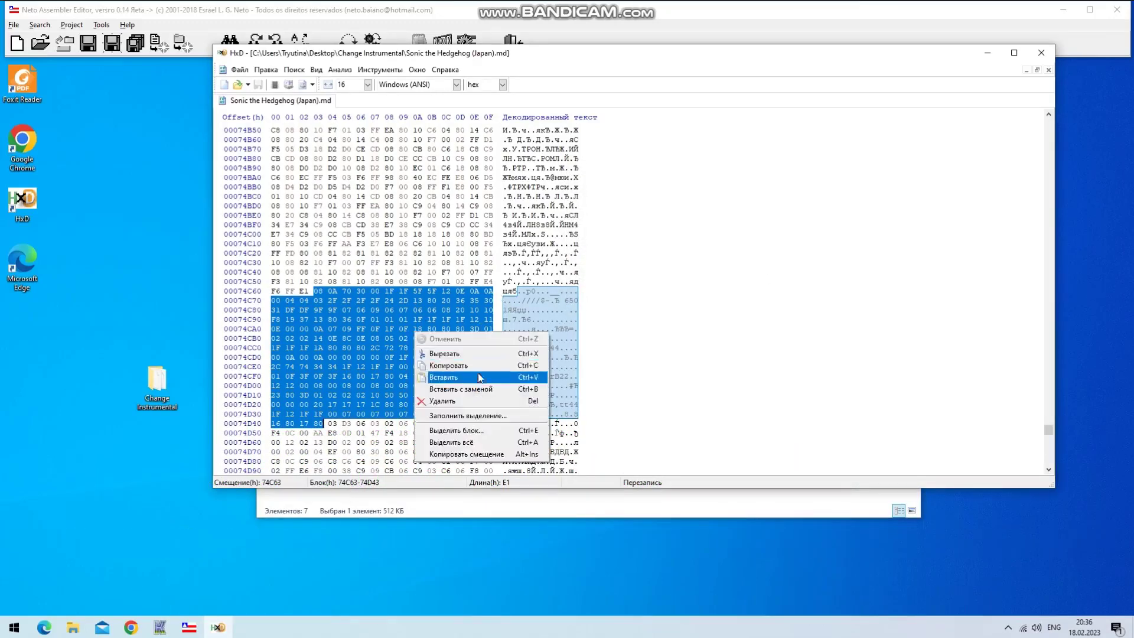
pyautogui.click(476, 367)
pyautogui.rightClick(456, 347)
pyautogui.click(476, 378)
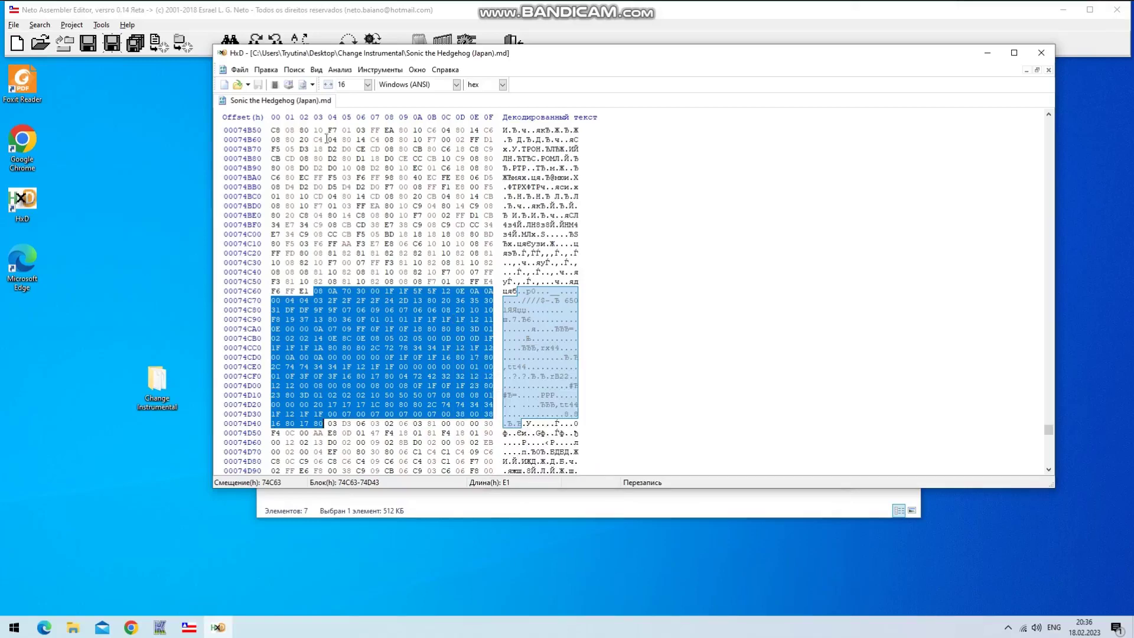
pyautogui.click(229, 72)
pyautogui.press('Right')
pyautogui.click(254, 85)
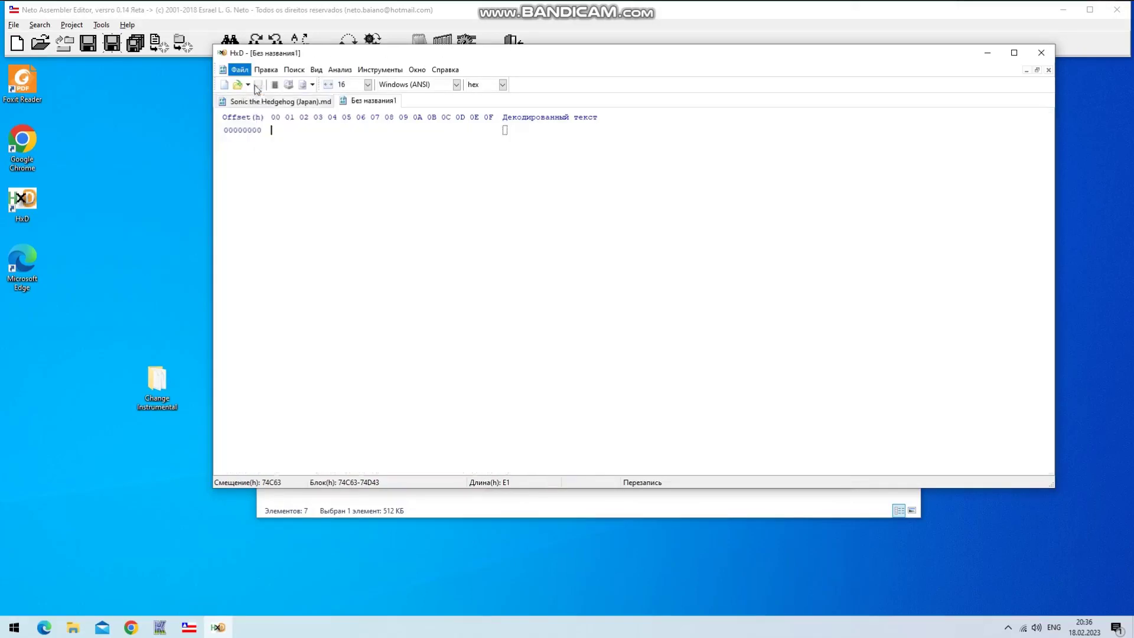
pyautogui.click(265, 70)
pyautogui.click(290, 123)
pyautogui.press('Return')
# Save the new file as GreenHill.bin in the Change Instrumental folder
pyautogui.click(239, 70)
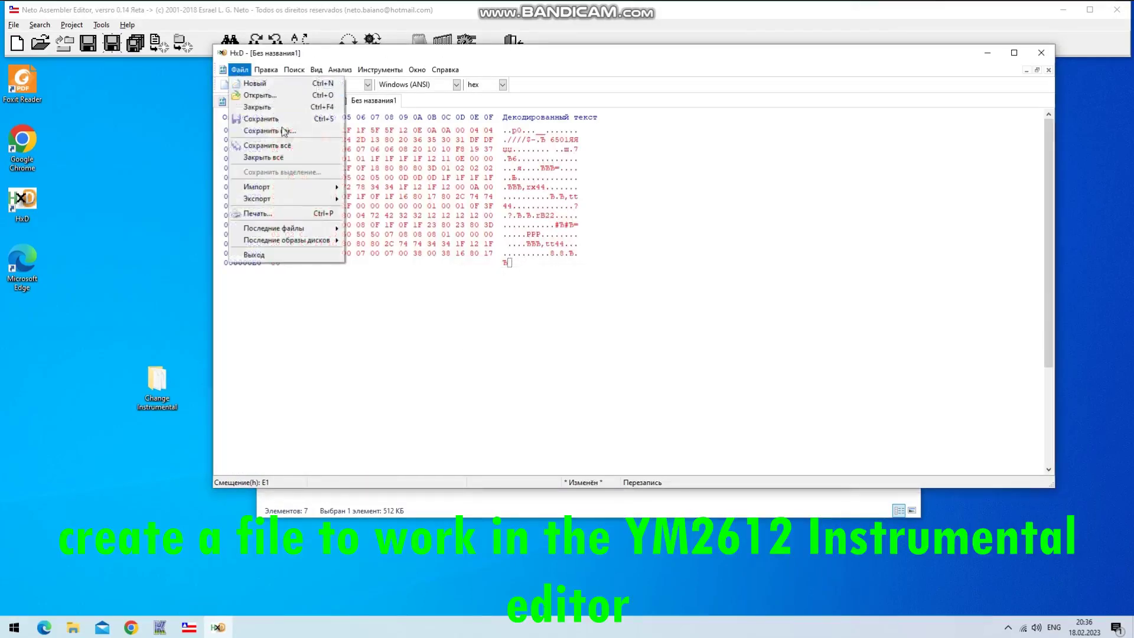
pyautogui.click(259, 131)
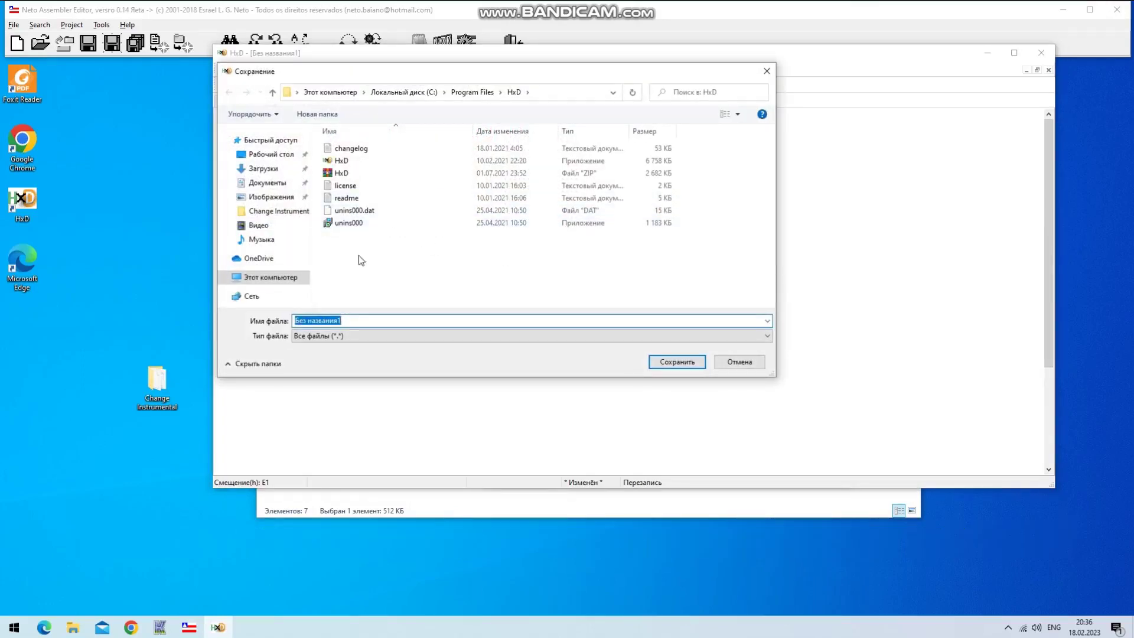
pyautogui.click(274, 211)
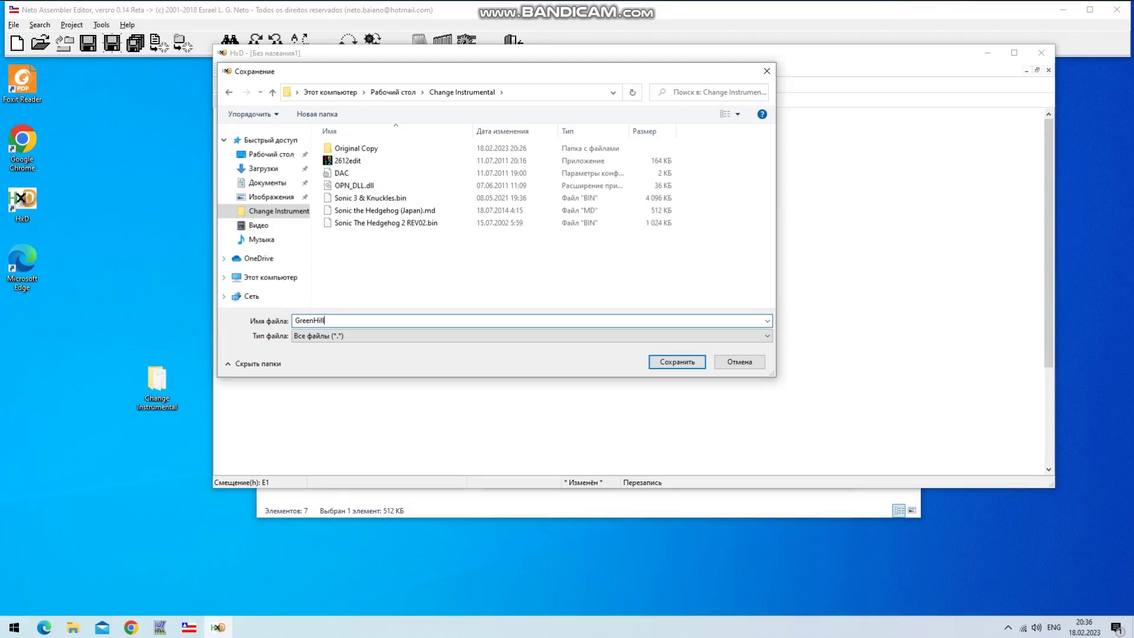
pyautogui.press('Return')
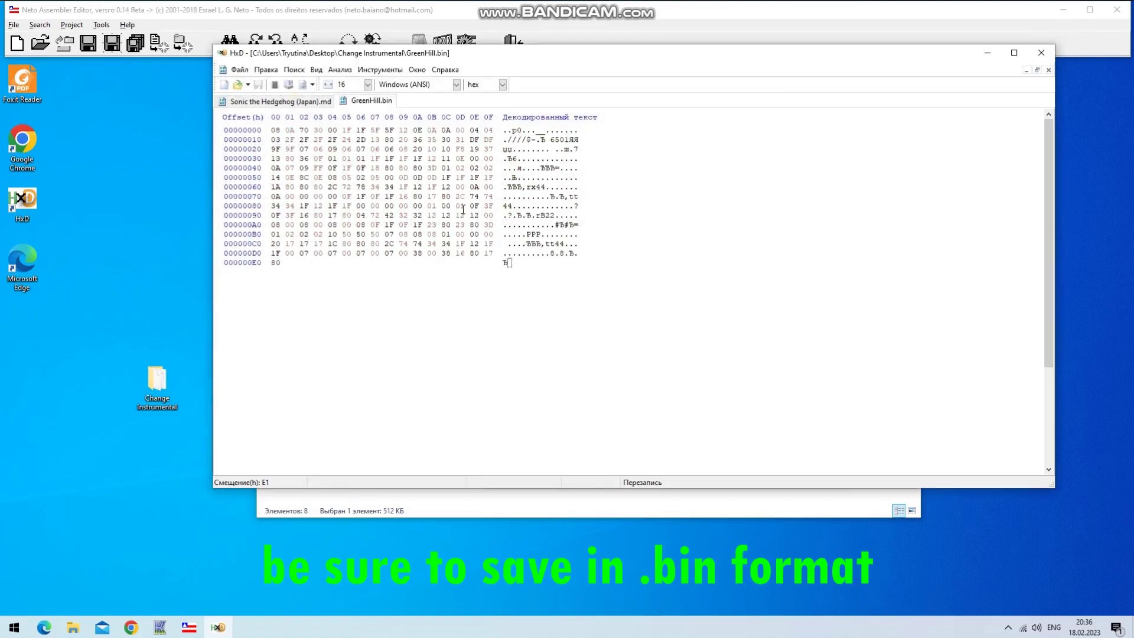
# Minimize HxD and launch 2612edit from the Change Instrumental folder, moving its window clear of the file list
pyautogui.click(987, 53)
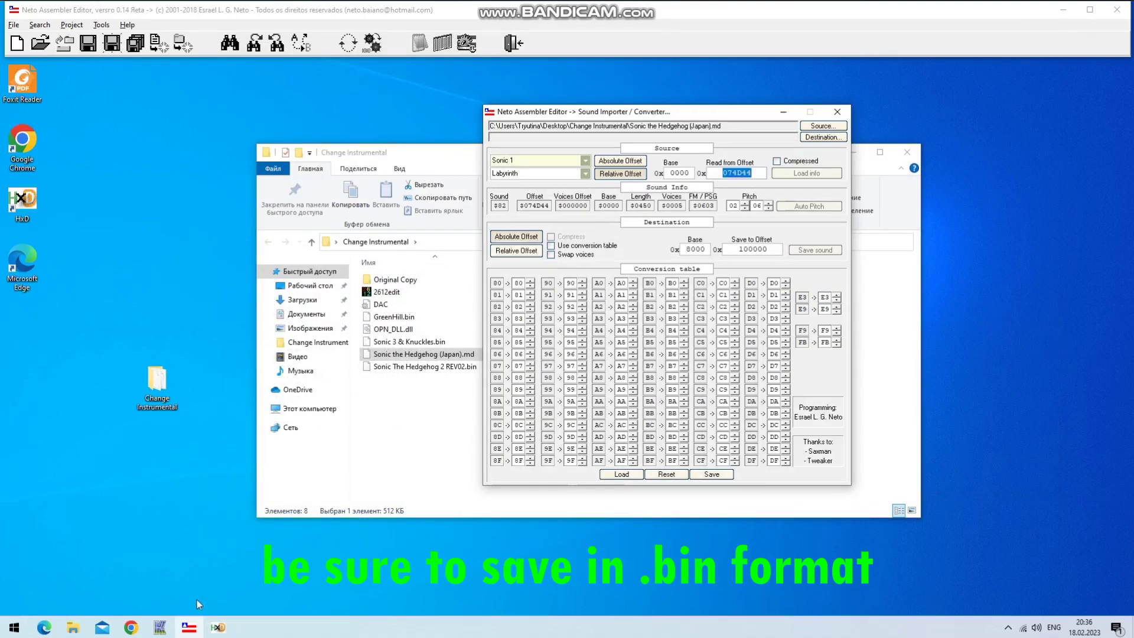
pyautogui.click(382, 269)
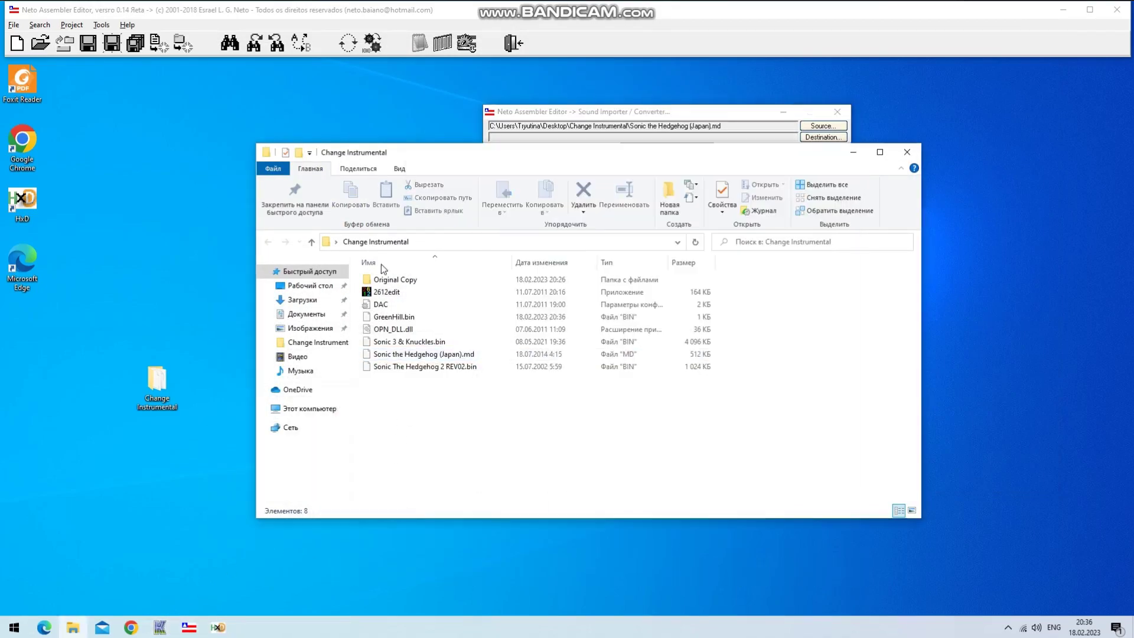
pyautogui.doubleClick(391, 293)
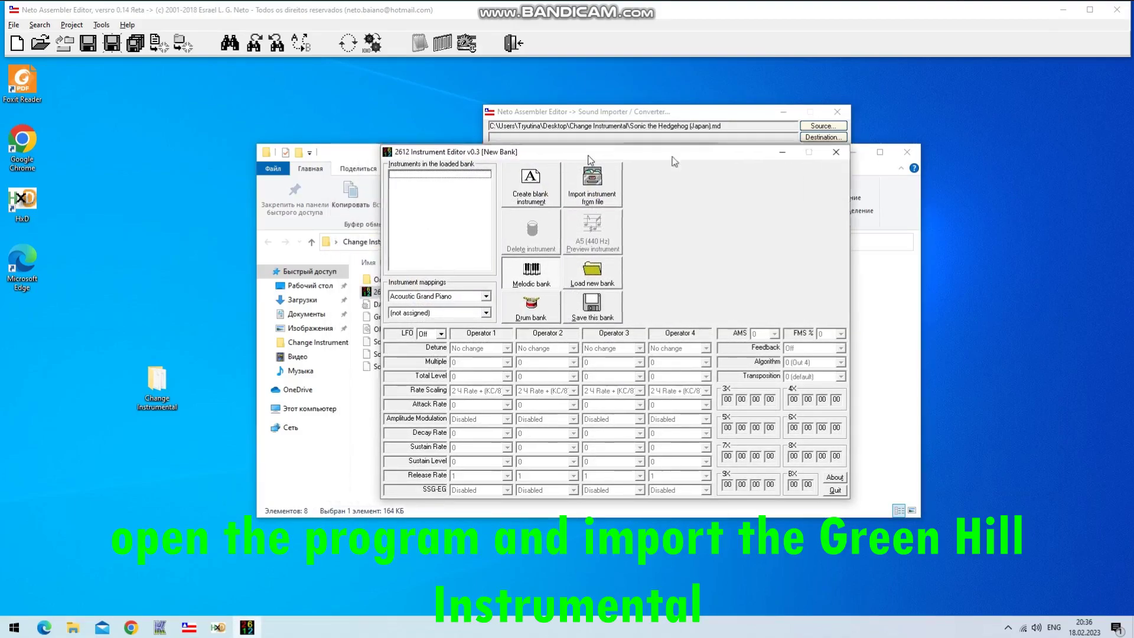
pyautogui.moveTo(589, 156); pyautogui.dragTo(741, 143)
# Import all instruments of GreenHill.bin from the Change Instrumental folder using the Raw $19 S1/3&K format
pyautogui.click(745, 173)
pyautogui.doubleClick(835, 207)
pyautogui.doubleClick(835, 197)
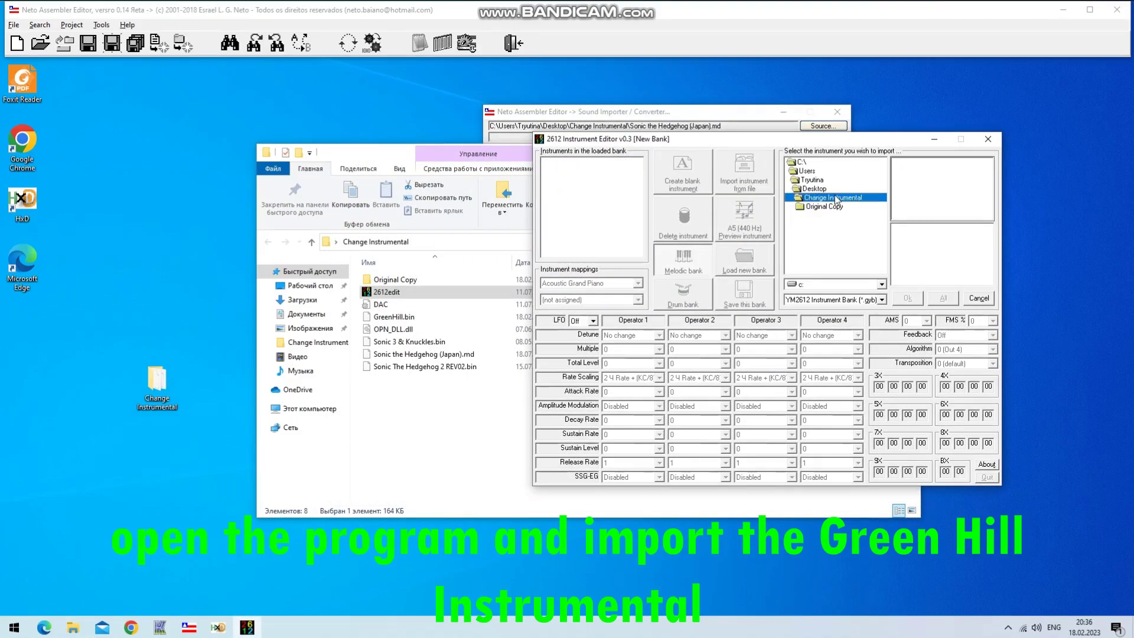
pyautogui.scroll(-1, 846, 301)
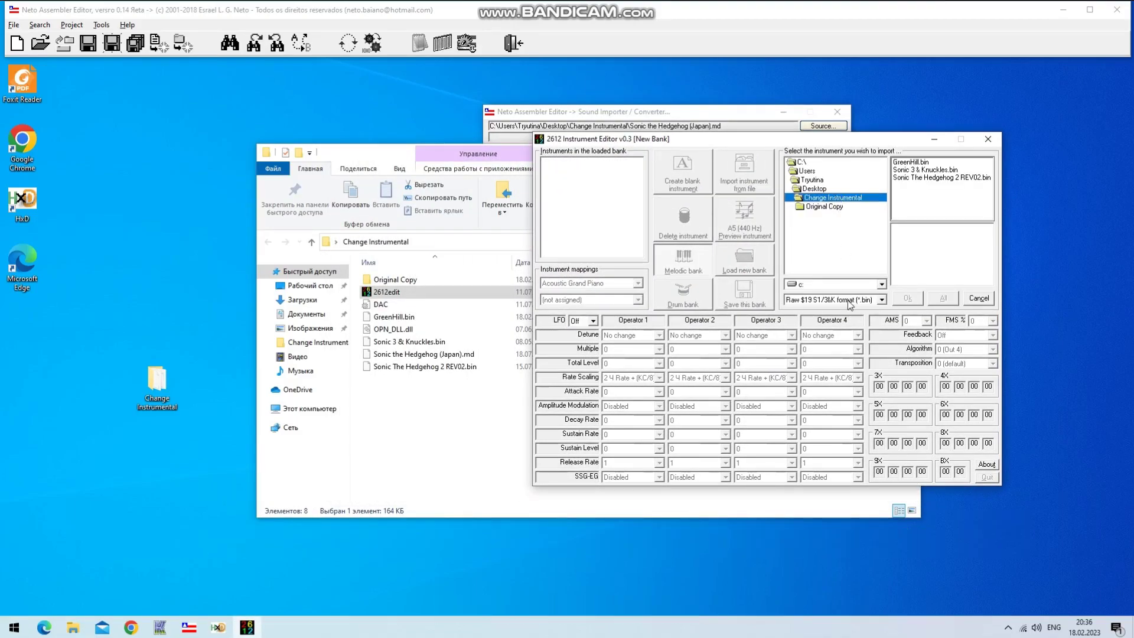
pyautogui.click(933, 164)
pyautogui.click(944, 298)
pyautogui.click(907, 298)
# Preview the imported GreenHill instruments $0 to $8 one after another to hear what each sounds like
pyautogui.click(600, 170)
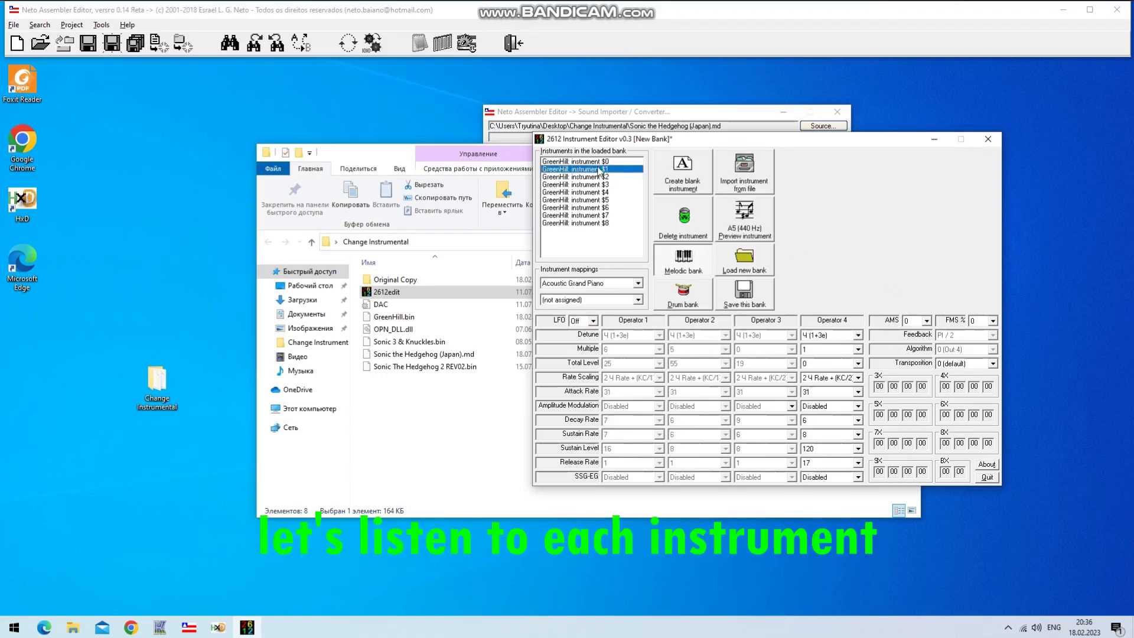
pyautogui.click(728, 215)
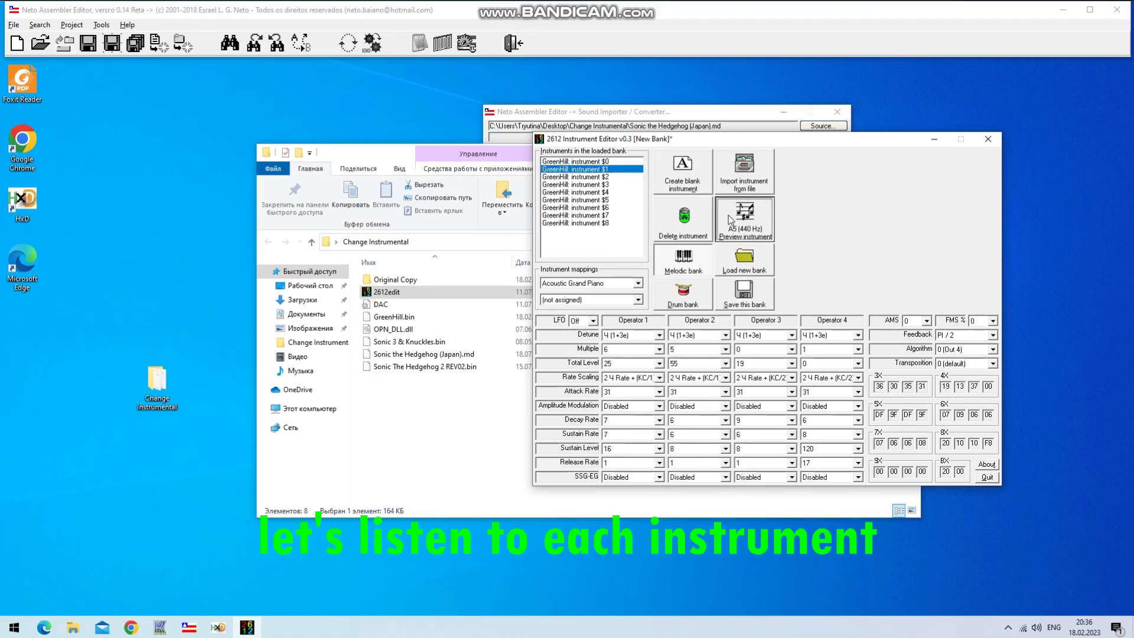
pyautogui.click(614, 161)
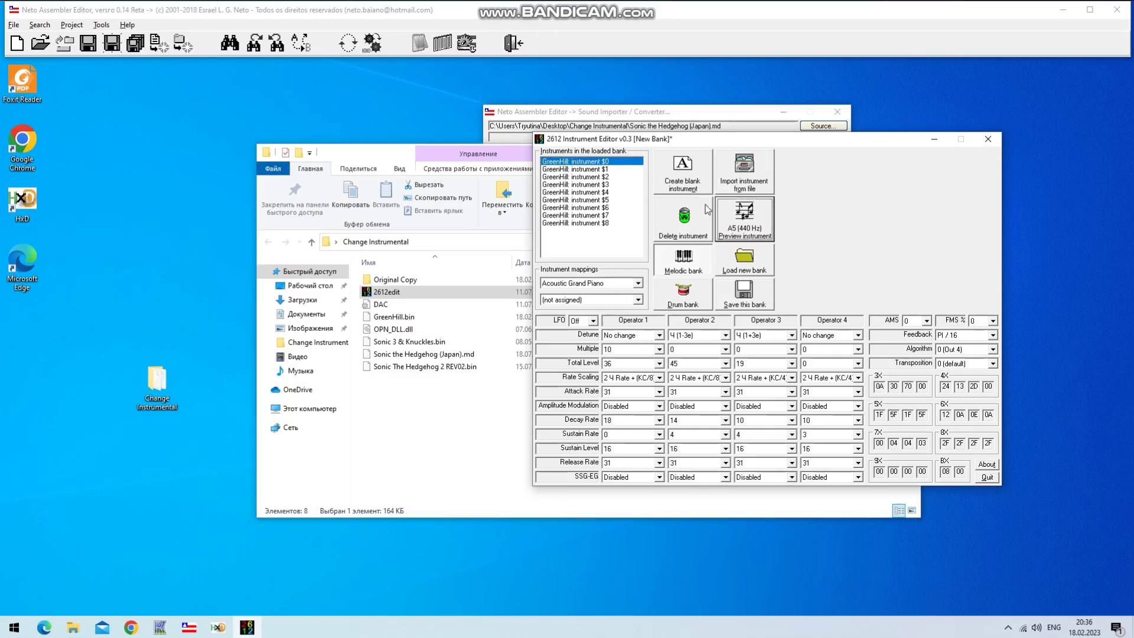
pyautogui.click(585, 169)
pyautogui.click(632, 185)
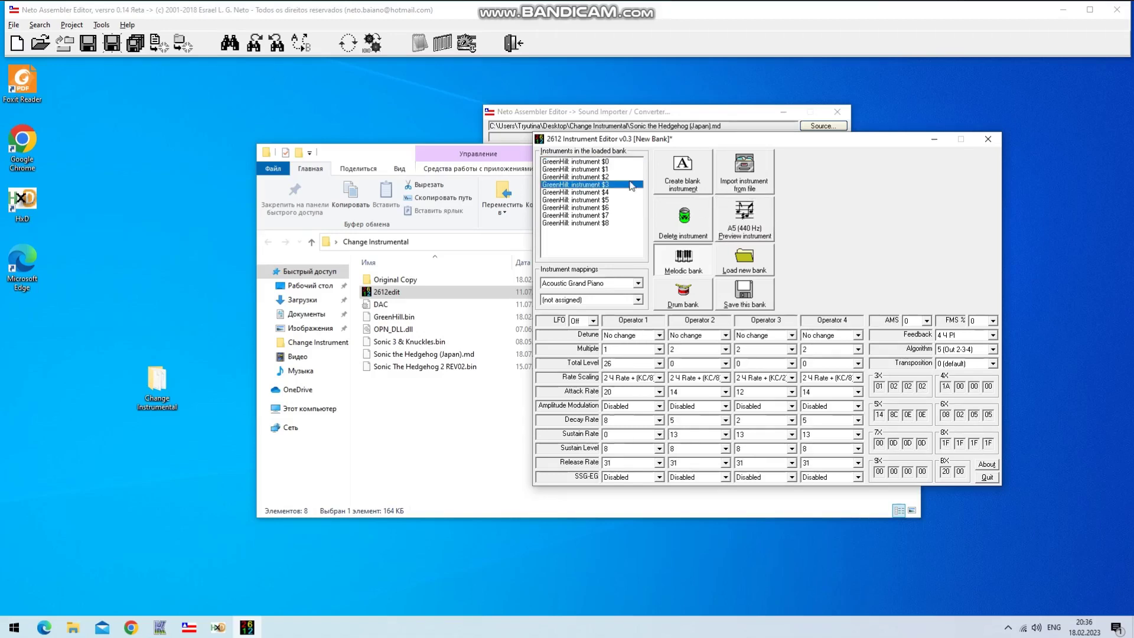
pyautogui.press('Down')
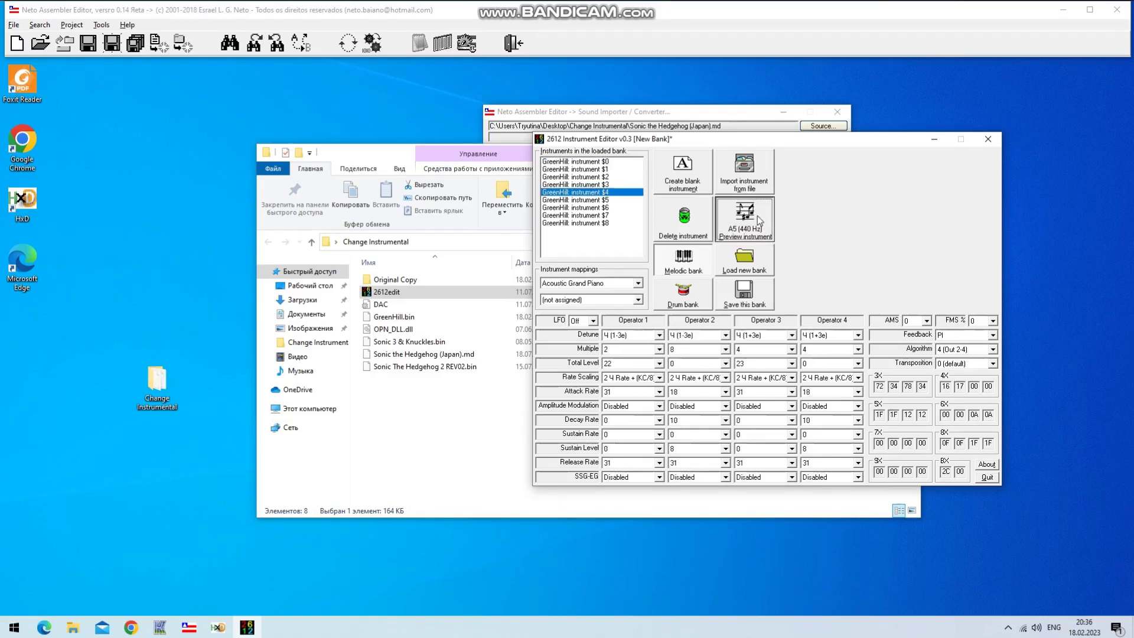
pyautogui.press('Down')
pyautogui.press('Down')
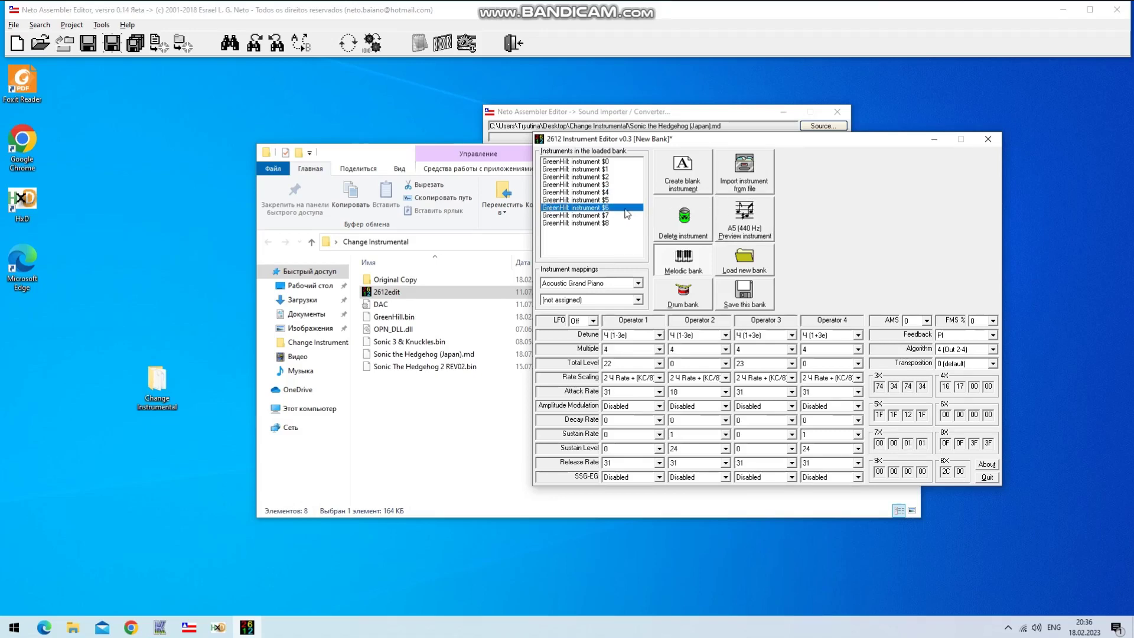
pyautogui.press('Down')
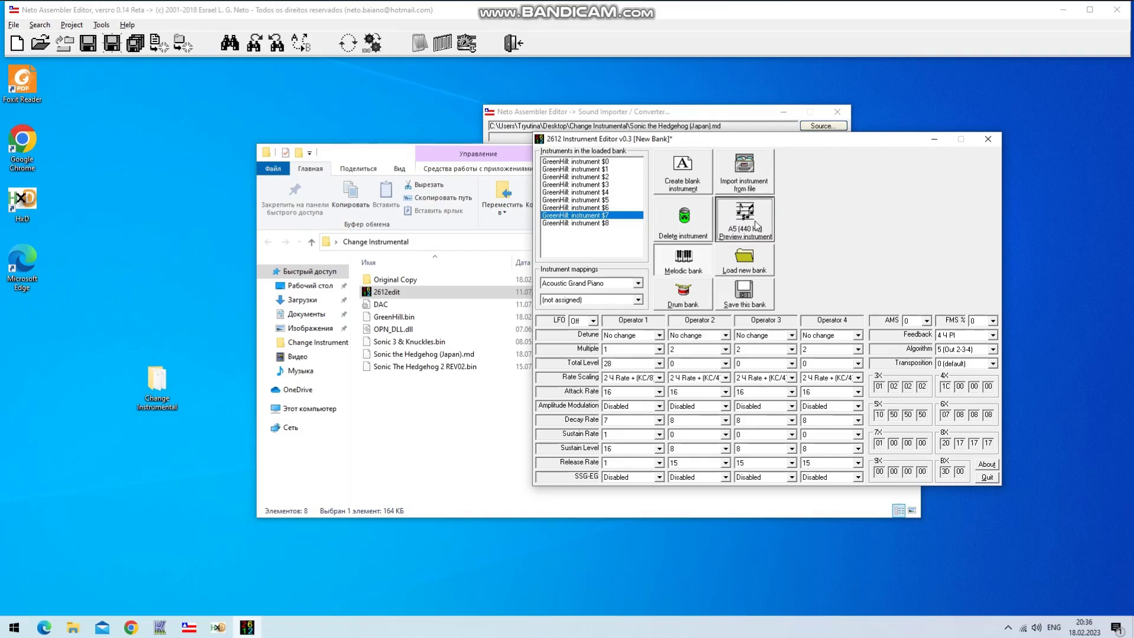
pyautogui.press('Down')
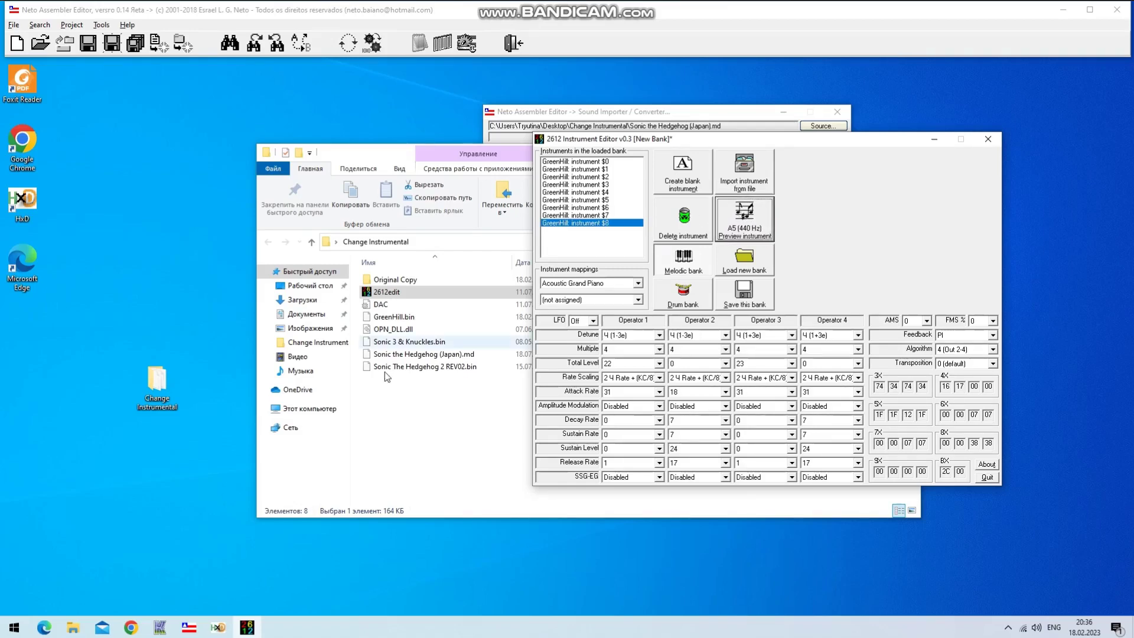
# Switch to the Neto Sound Importer, choose the Sonic 1 Marble track and copy its read offset 075194
pyautogui.click(404, 423)
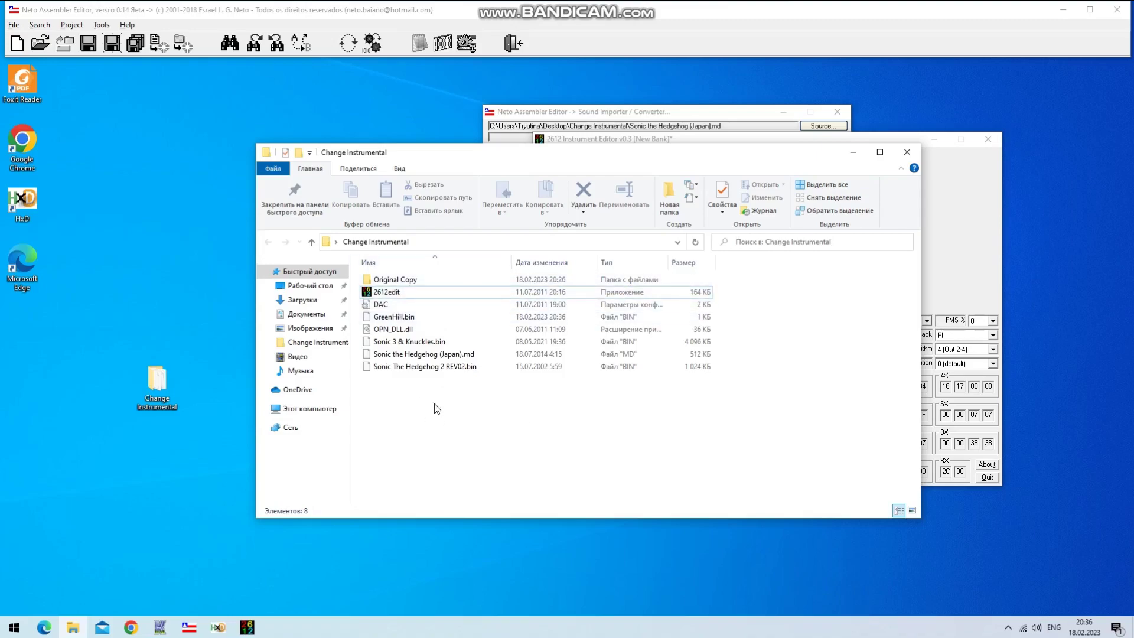
pyautogui.click(418, 356)
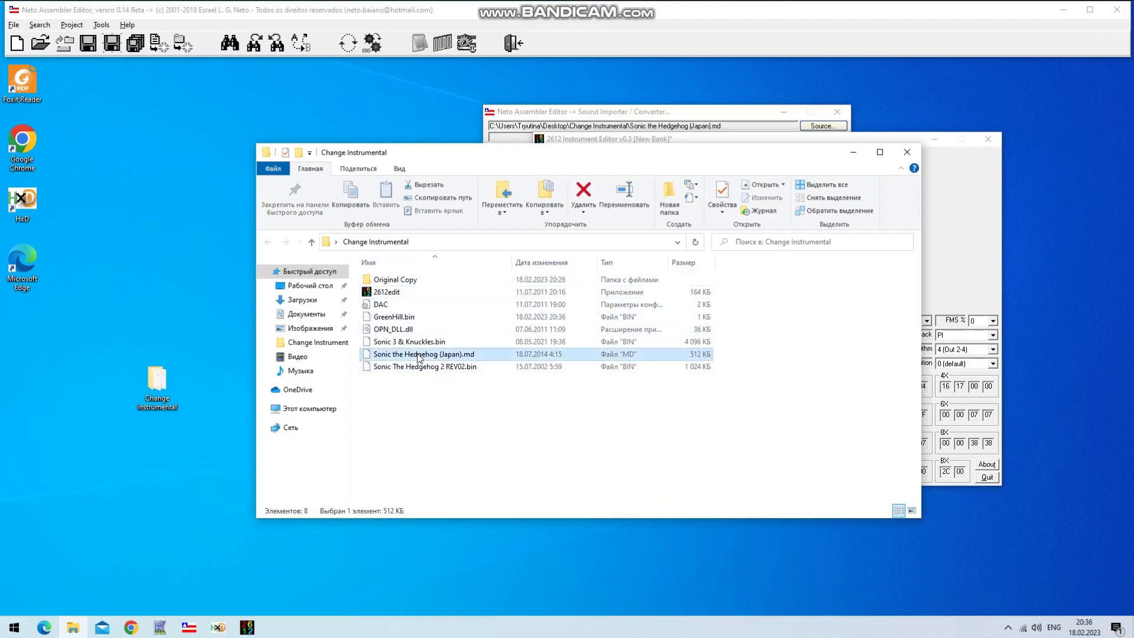
pyautogui.moveTo(628, 110)
pyautogui.mouseDown()
pyautogui.moveTo(595, 111)
pyautogui.moveTo(643, 116)
pyautogui.mouseUp()
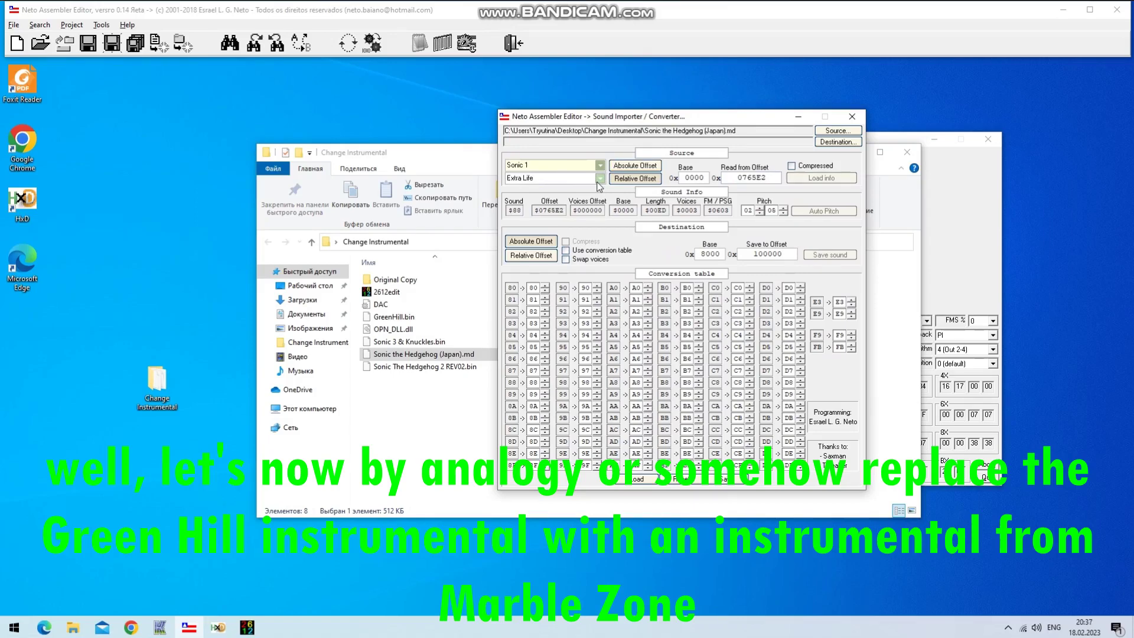
pyautogui.scroll(2, 597, 183)
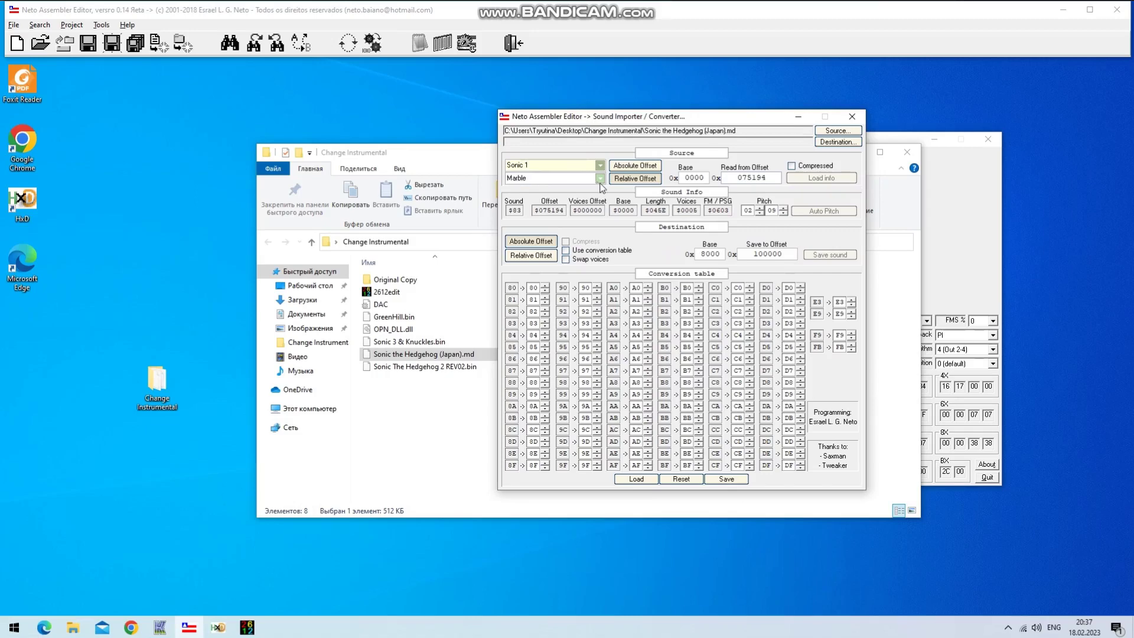
pyautogui.rightClick(750, 176)
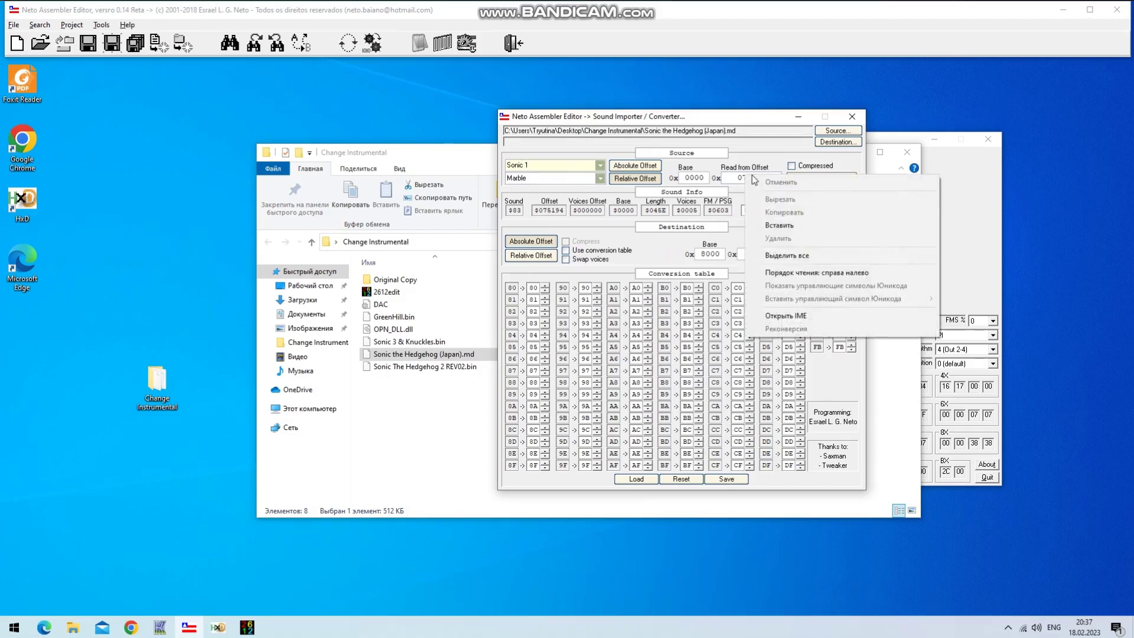
pyautogui.click(742, 179)
pyautogui.rightClick(749, 182)
pyautogui.click(778, 219)
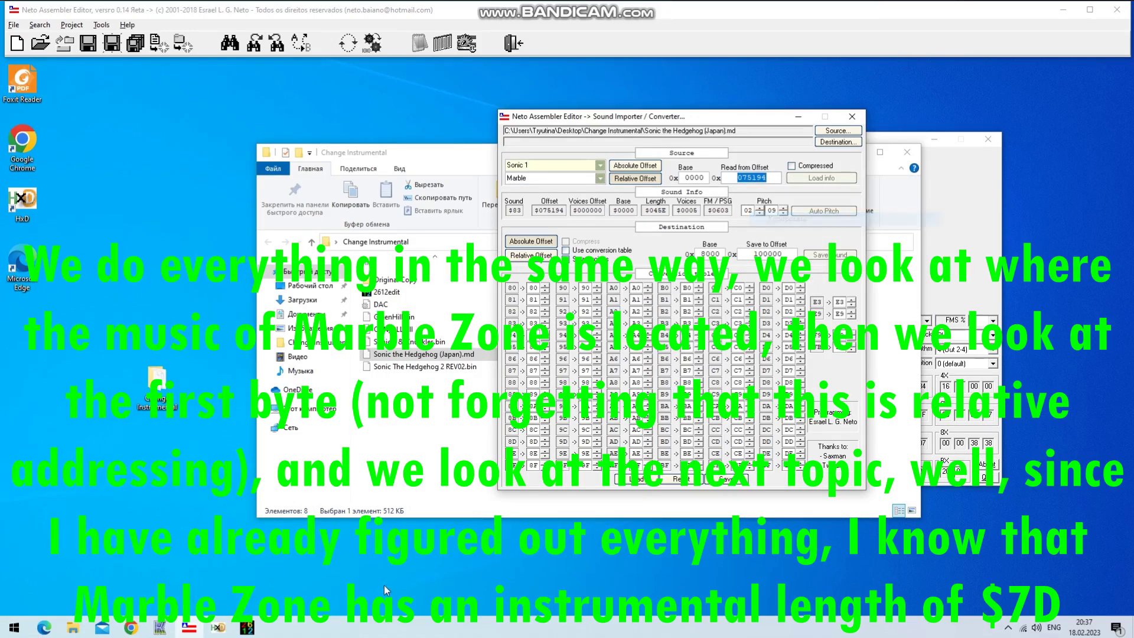
# In HxD, go to the Marble offset in the Sonic ROM and select its 7D-byte voice block, using relative voice offset 3E1
pyautogui.click(216, 629)
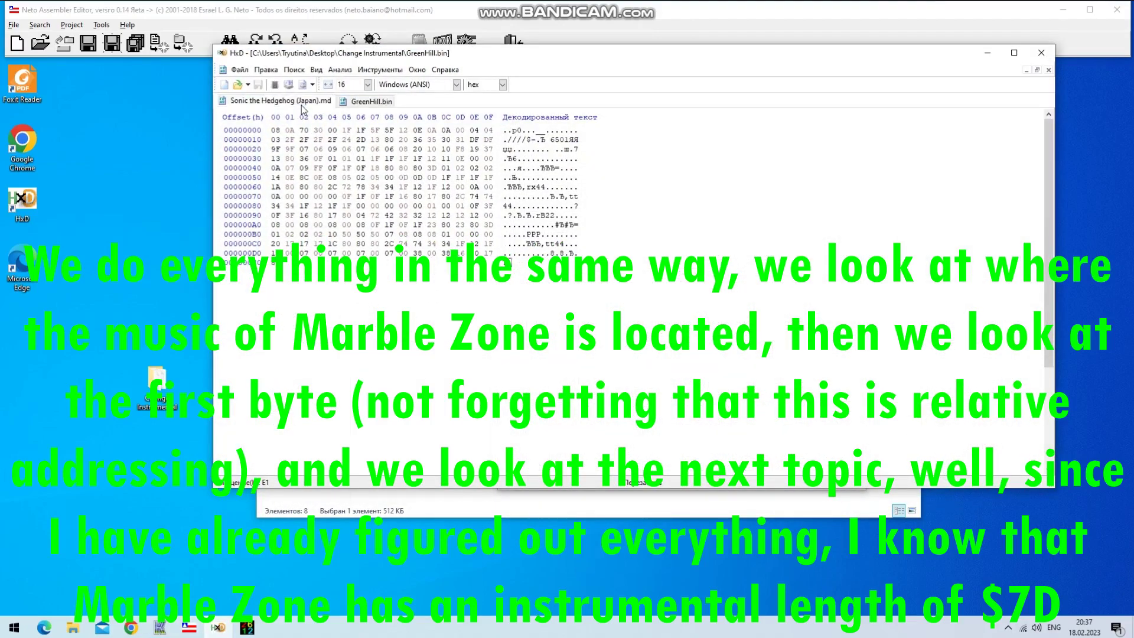
pyautogui.hotkey('ctrl', 'g')
pyautogui.press('Return')
pyautogui.hotkey('ctrl', 'e')
pyautogui.moveTo(329, 291); pyautogui.dragTo(296, 368)
pyautogui.click(660, 300)
pyautogui.write('3E1')
pyautogui.press('Return')
pyautogui.scroll(-6, 741, 289)
# Copy the selected Marble Zone voice block and paste it into a new empty file
pyautogui.hotkey('ctrl', 'c')
pyautogui.click(239, 70)
pyautogui.click(250, 84)
pyautogui.hotkey('ctrl', 'v')
# Save the new file as MarbleZone.bin in the Change Instrumental folder and close HxD
pyautogui.hotkey('ctrl', 's')
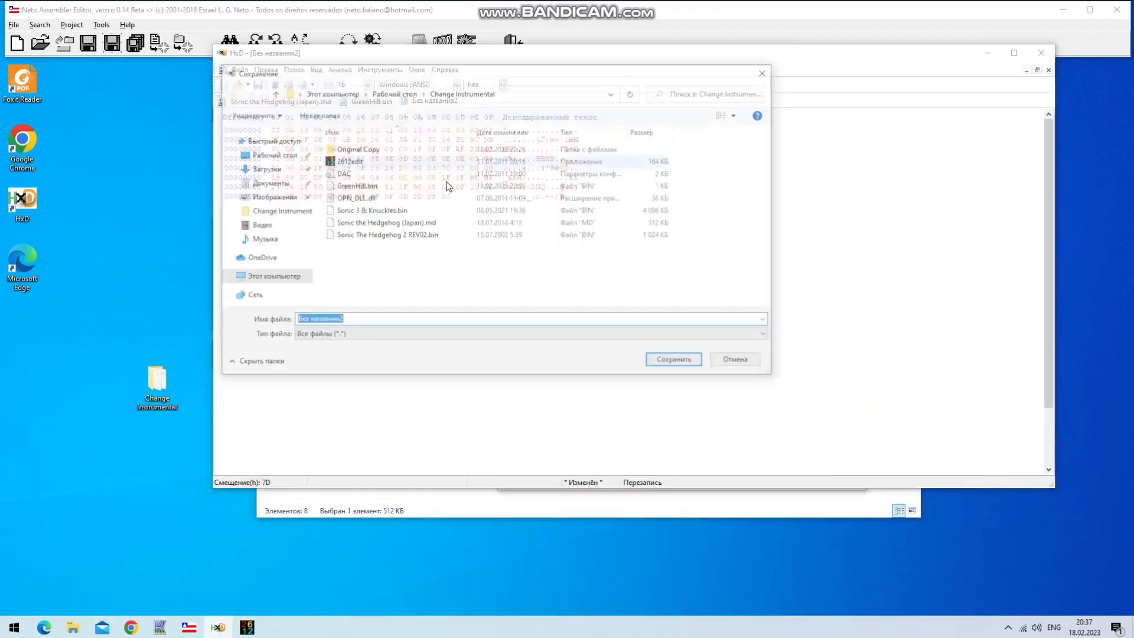
pyautogui.write('MarbleZone.bin')
pyautogui.press('Return')
pyautogui.click(1041, 52)
# Switch to the 2612 Instrument Editor and import all instruments of MarbleZone.bin into the bank
pyautogui.click(218, 627)
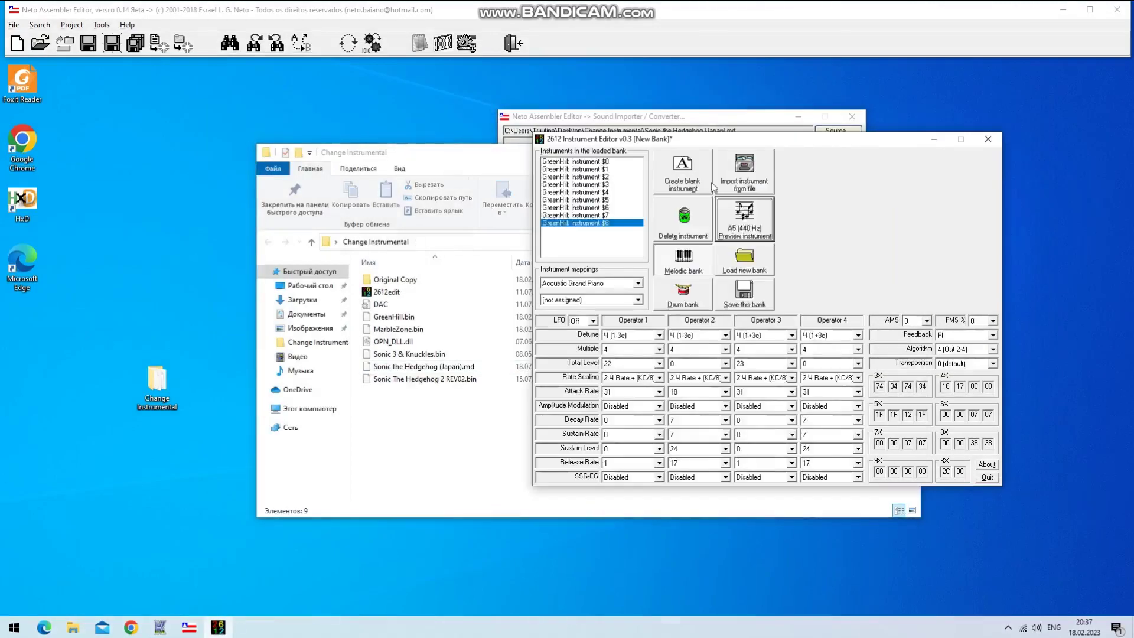
pyautogui.click(745, 173)
pyautogui.click(966, 170)
pyautogui.click(943, 299)
pyautogui.click(908, 299)
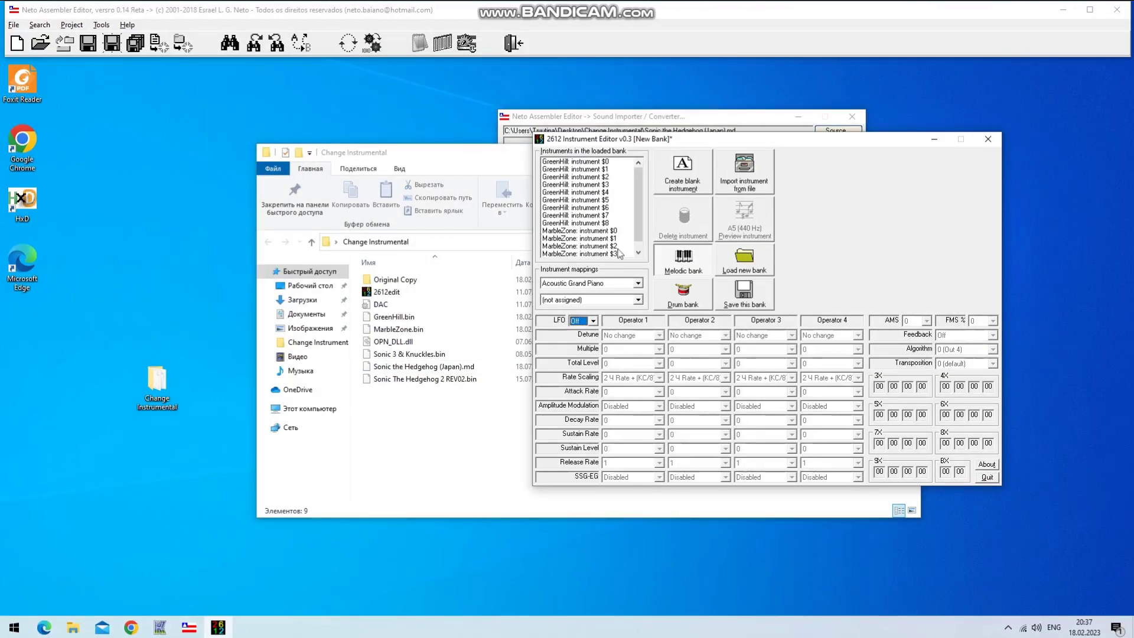
# Preview GreenHill instrument $0 and MarbleZone instrument $1, lowering the preview note to A3 (110 Hz)
pyautogui.click(603, 163)
pyautogui.click(758, 224)
pyautogui.click(607, 237)
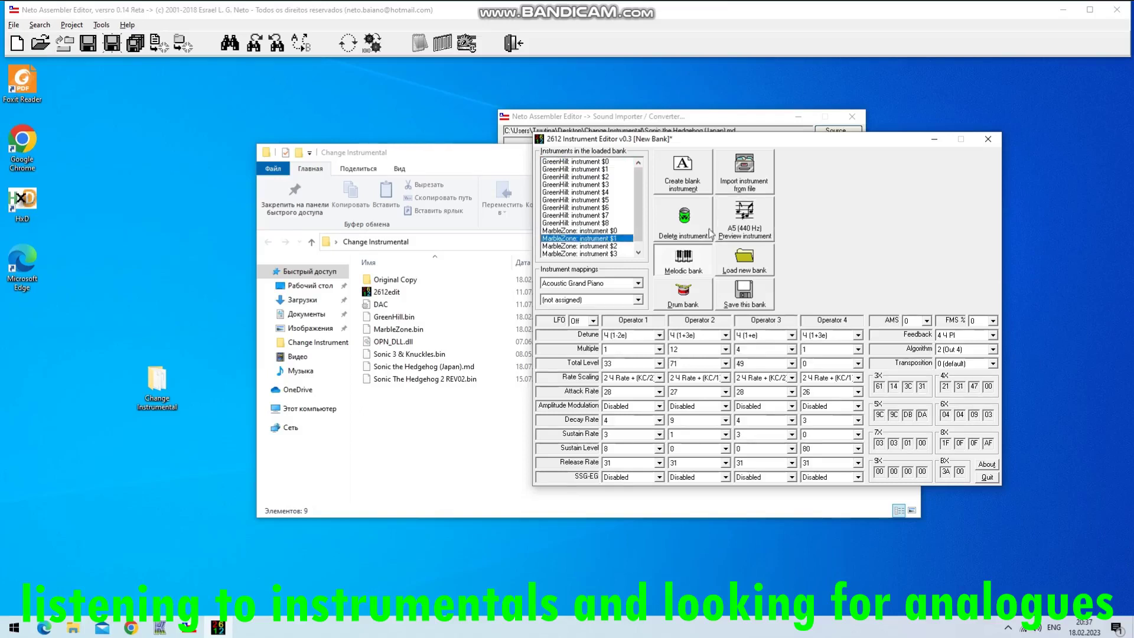
pyautogui.click(727, 225)
pyautogui.click(751, 219)
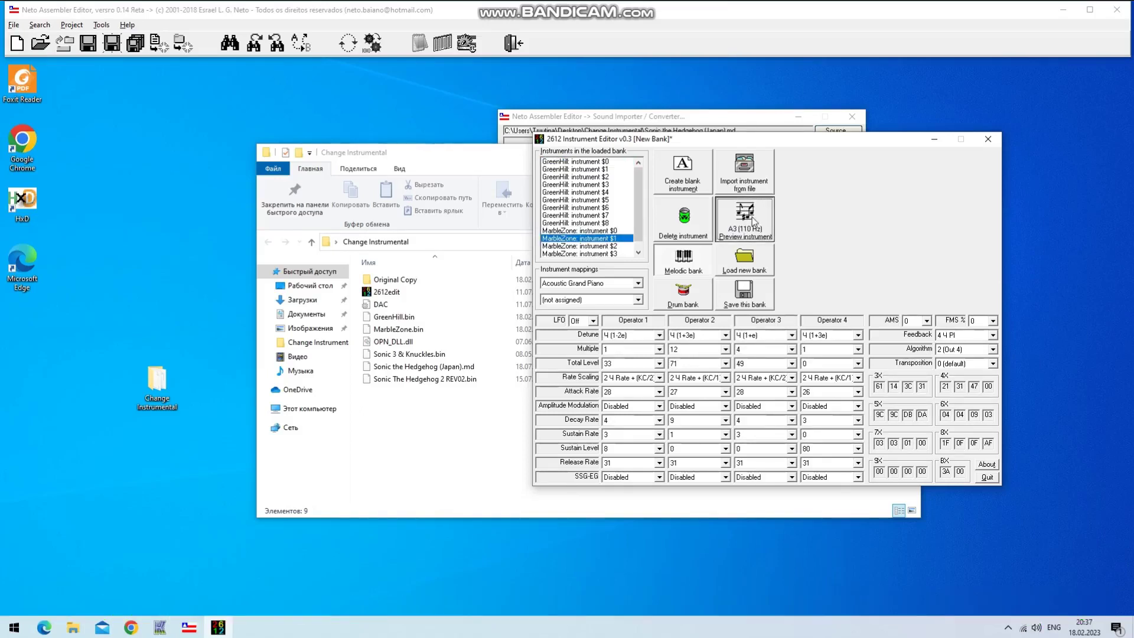
pyautogui.click(752, 217)
pyautogui.click(752, 217)
# Compare GreenHill instruments $1 and $0 with MarbleZone instrument $1 by previewing each at A3 (110 Hz)
pyautogui.click(582, 168)
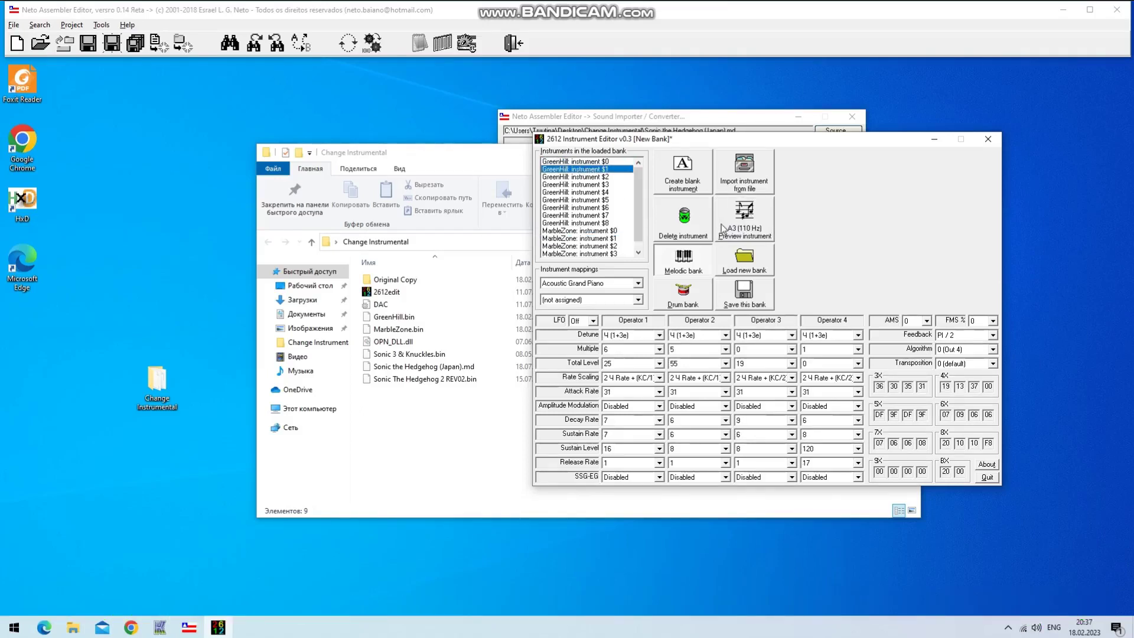
pyautogui.click(723, 227)
pyautogui.press('Down')
pyautogui.press('Down')
pyautogui.press('Down')
pyautogui.press('Down')
pyautogui.press('Down')
pyautogui.press('Down')
pyautogui.press('Down')
pyautogui.press('Down')
pyautogui.press('Down')
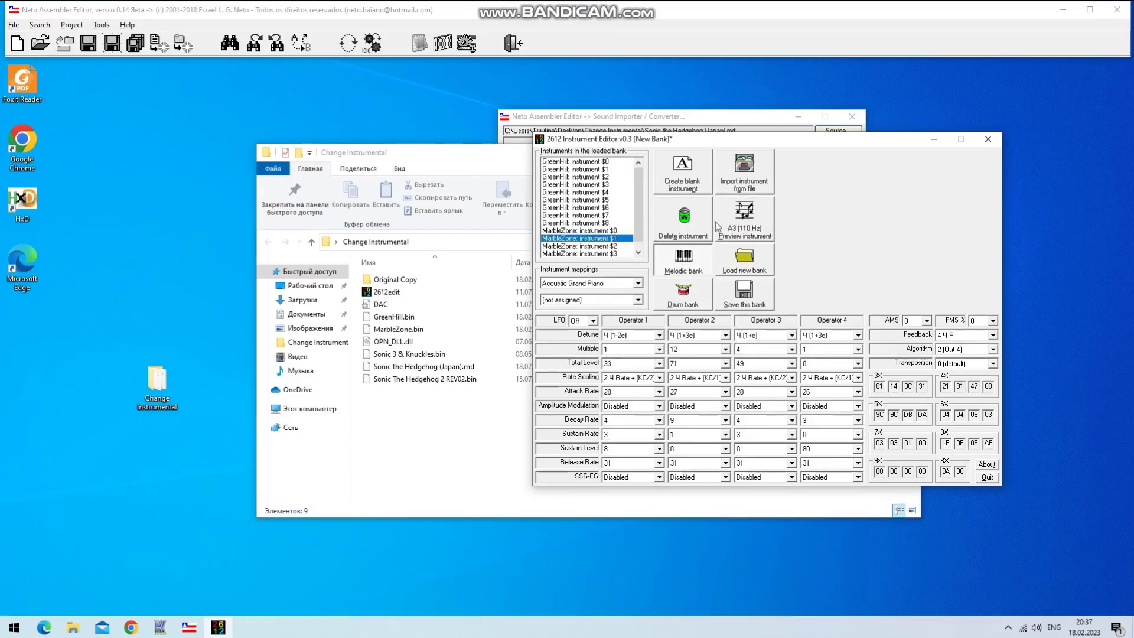
pyautogui.click(717, 227)
pyautogui.click(630, 163)
pyautogui.click(730, 207)
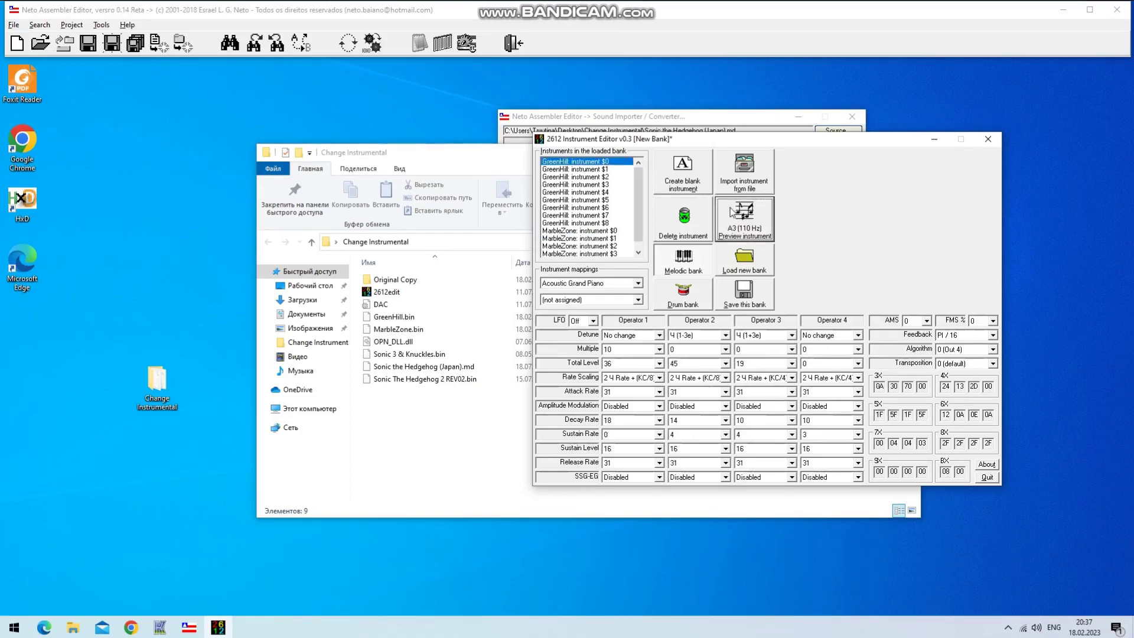
pyautogui.click(730, 207)
# Open Sonic the Hedgehog (Japan).md in HxD and go to the Green Hill music offset 0745DC
pyautogui.moveTo(462, 371); pyautogui.dragTo(22, 204)
pyautogui.hotkey('ctrl', 'g')
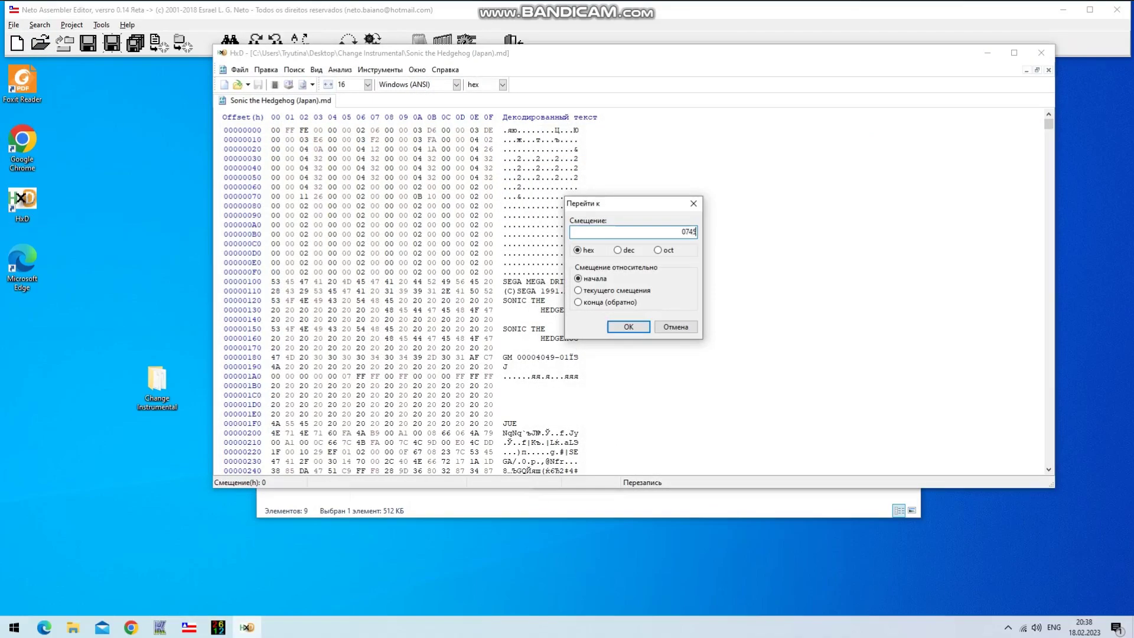
pyautogui.write('07DC45')
pyautogui.press('Return')
pyautogui.hotkey('ctrl', 'g')
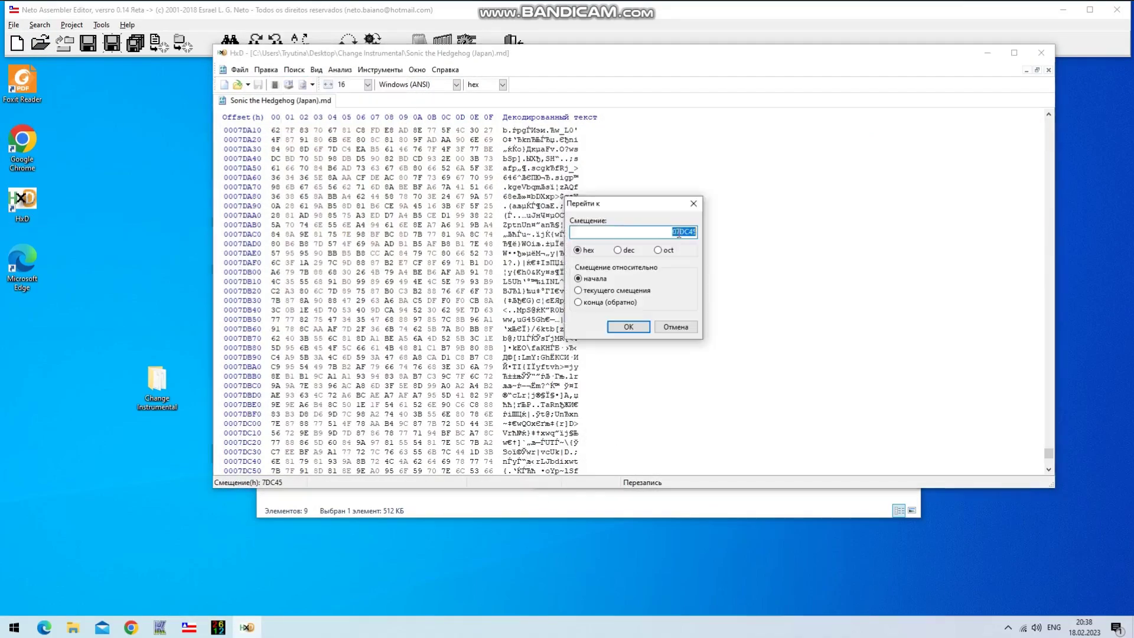
pyautogui.write('0745DC')
pyautogui.press('Return')
# Select a block of length 687 from 745DC to reach the Green Hill voice data at 74C63
pyautogui.hotkey('ctrl', 'e')
pyautogui.click(578, 276)
pyautogui.write('687')
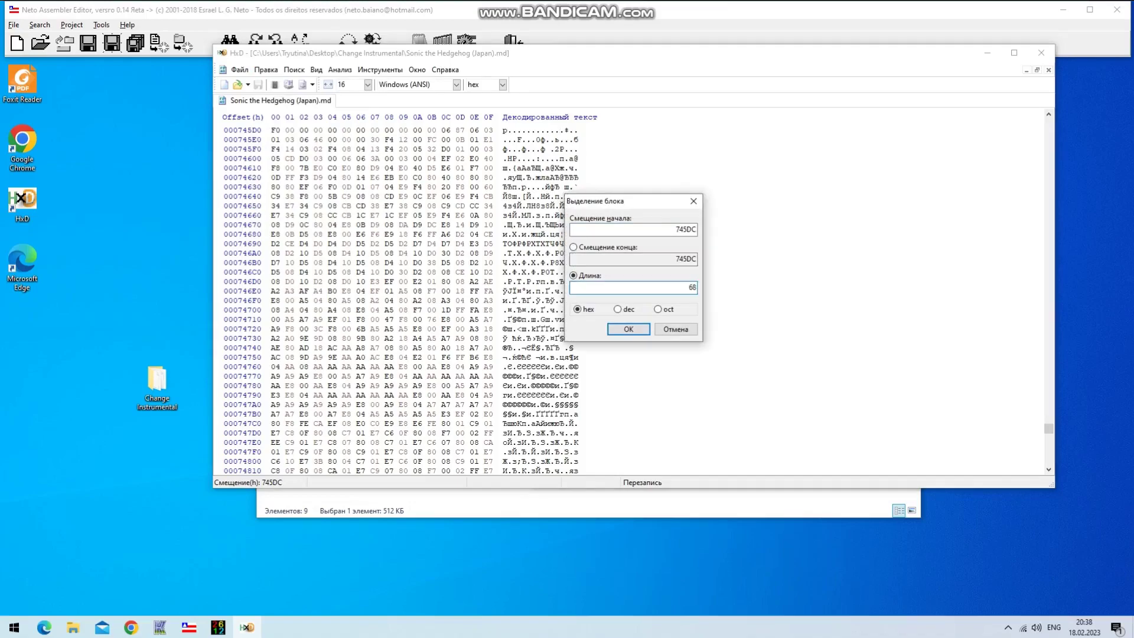
pyautogui.press('Return')
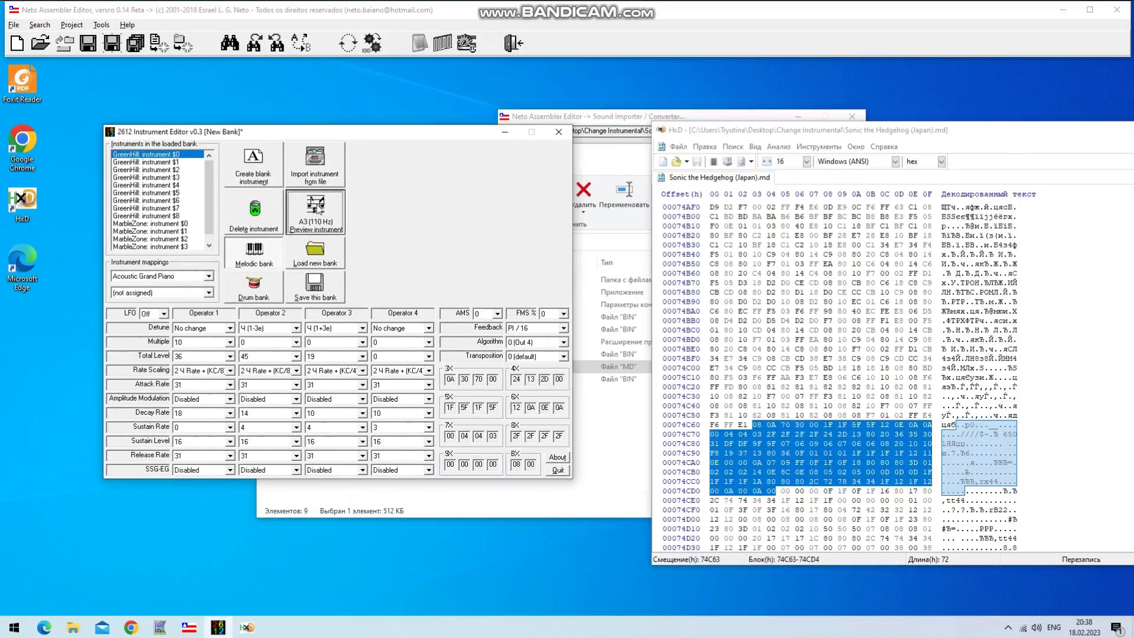
# Preview MarbleZone instrument $1, open MarbleZone.bin in HxD and display 25 bytes per row
pyautogui.click(172, 230)
pyautogui.click(310, 220)
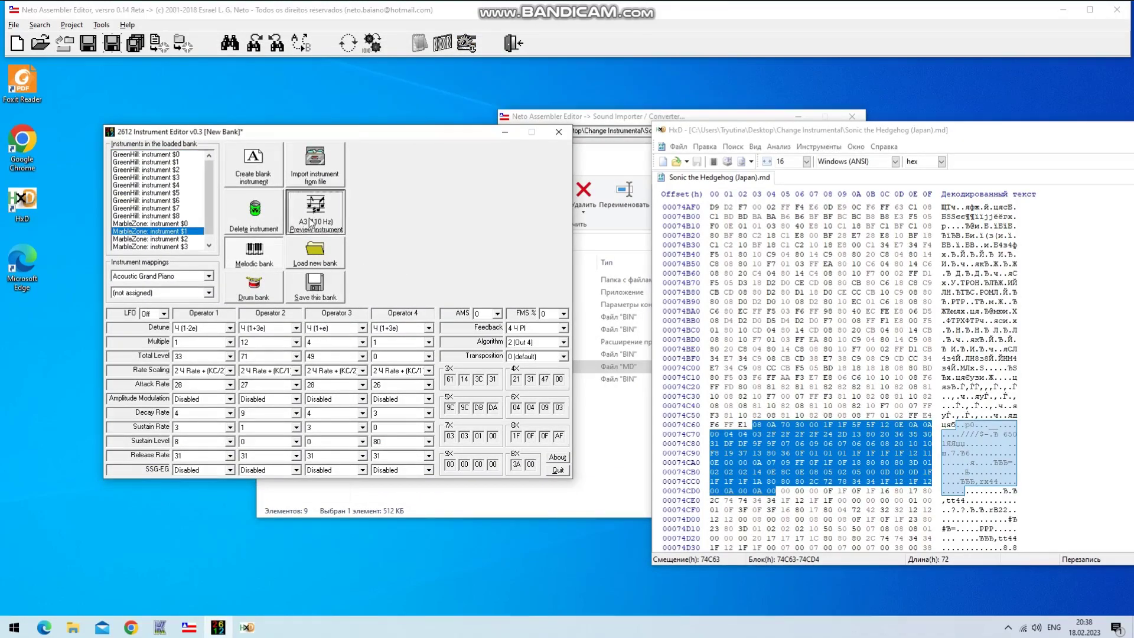
pyautogui.click(610, 424)
pyautogui.moveTo(406, 330); pyautogui.dragTo(941, 339)
pyautogui.click(799, 163)
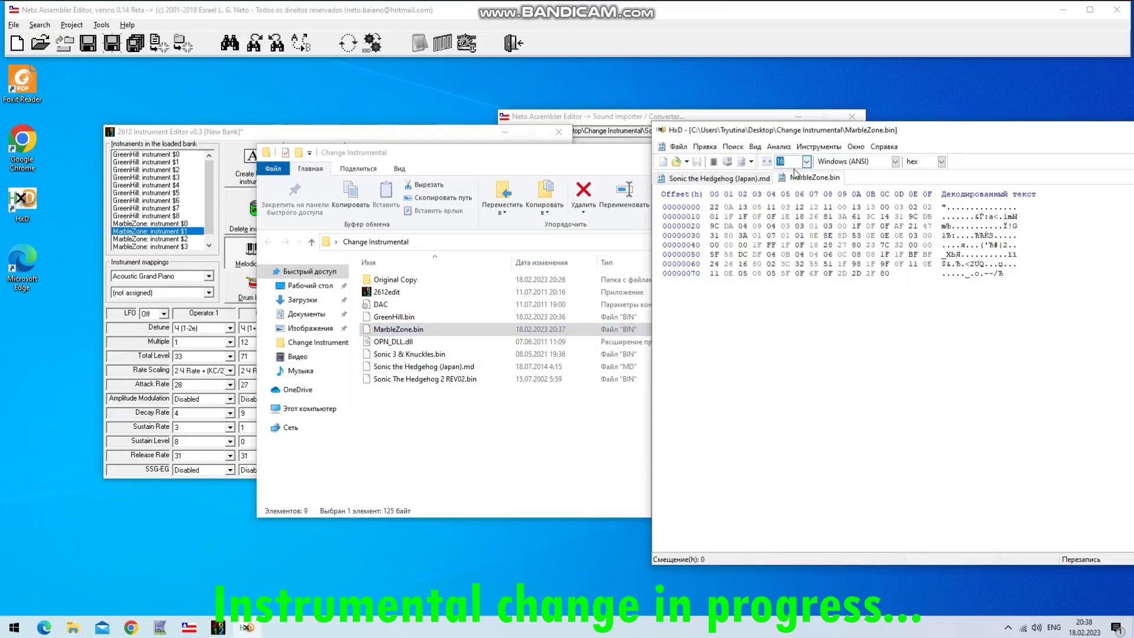
pyautogui.press('Return')
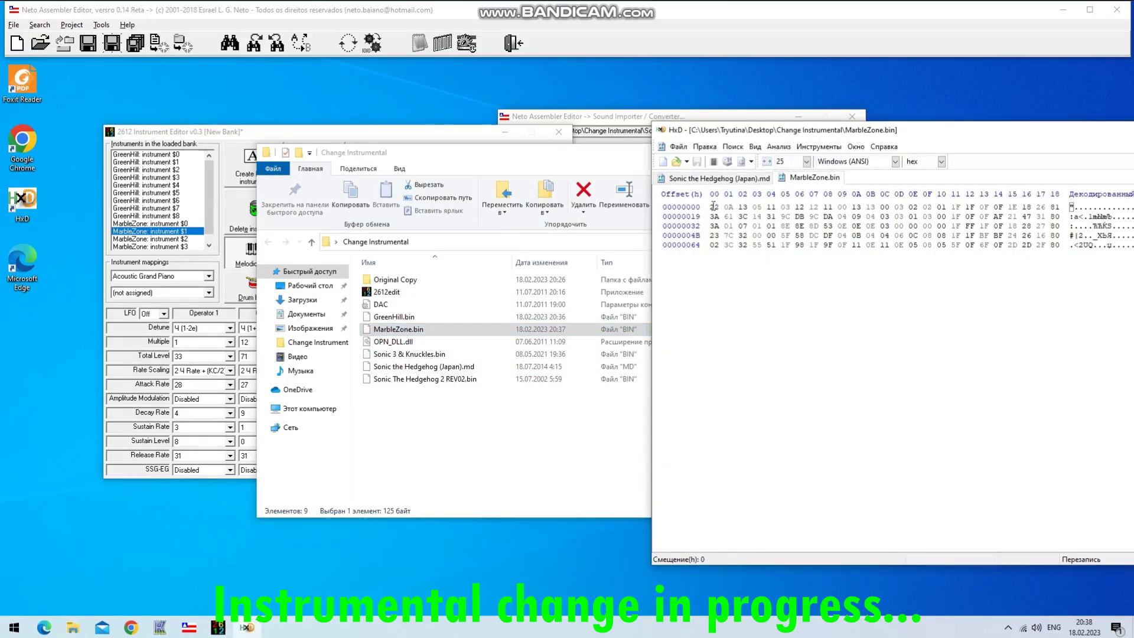
# Preview MarbleZone instrument $1 again and copy its 25-byte row at offset 19 of MarbleZone.bin
pyautogui.click(215, 241)
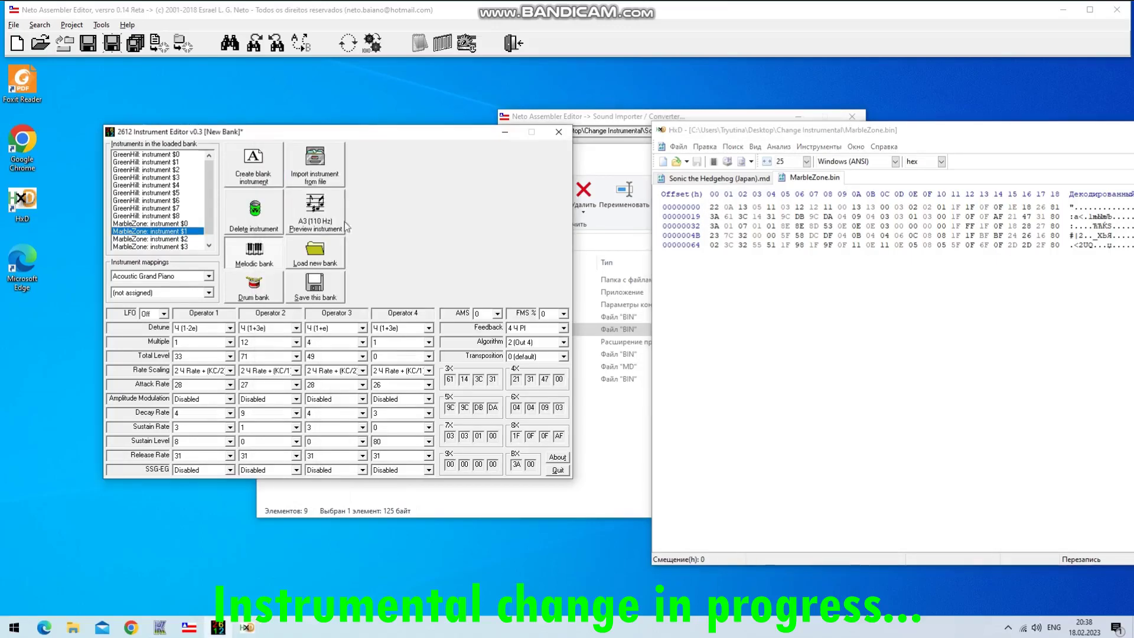
pyautogui.click(316, 219)
pyautogui.moveTo(715, 217); pyautogui.dragTo(1052, 218)
pyautogui.rightClick(1056, 216)
pyautogui.click(965, 251)
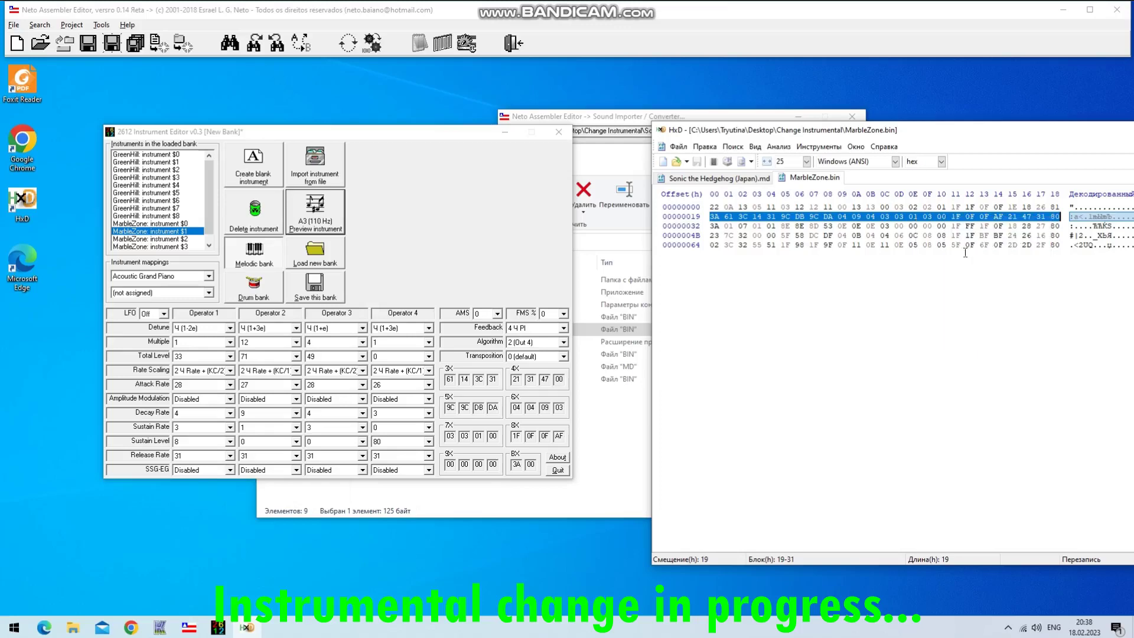
# Overwrite the first two Green Hill voices in the Sonic ROM, starting at 74C63, with the copied MarbleZone voice
pyautogui.click(757, 180)
pyautogui.scroll(-1, 787, 403)
pyautogui.rightClick(780, 416)
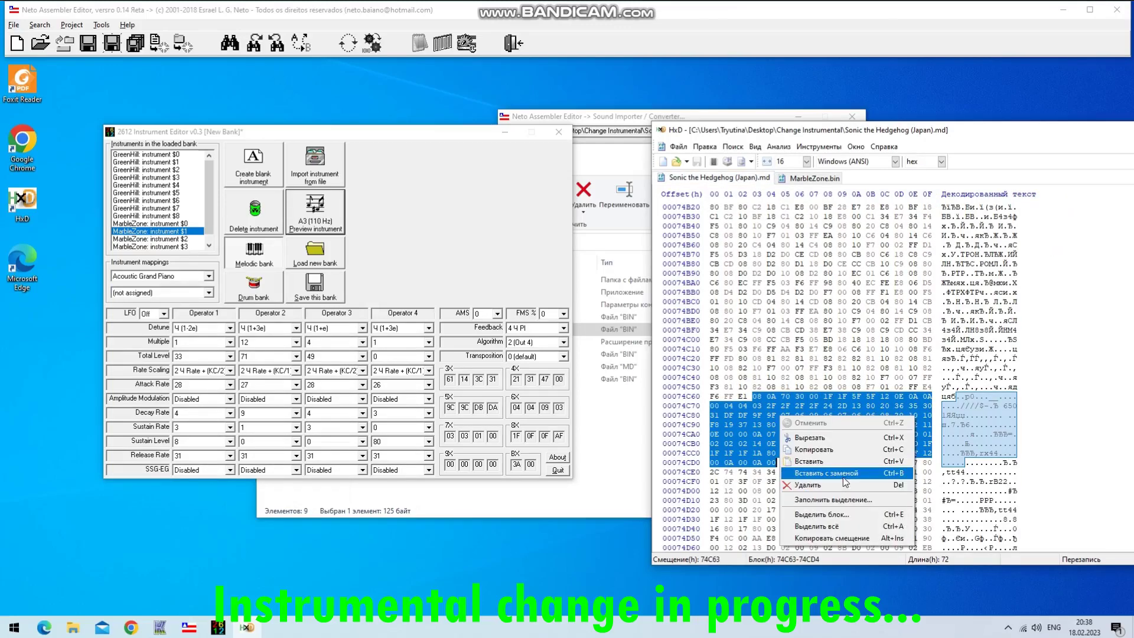
pyautogui.click(841, 478)
pyautogui.moveTo(881, 406); pyautogui.dragTo(847, 463)
pyautogui.rightClick(842, 444)
pyautogui.click(874, 501)
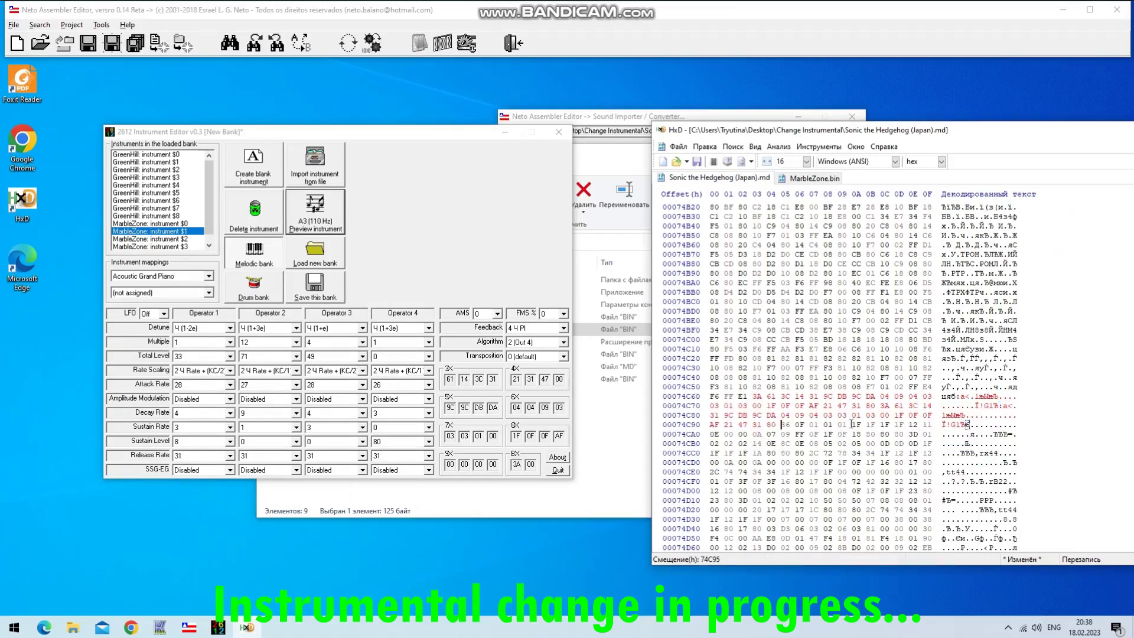
# Preview MarbleZone instrument $1 once more, and listen to GreenHill instrument $2 for comparison
pyautogui.click(326, 211)
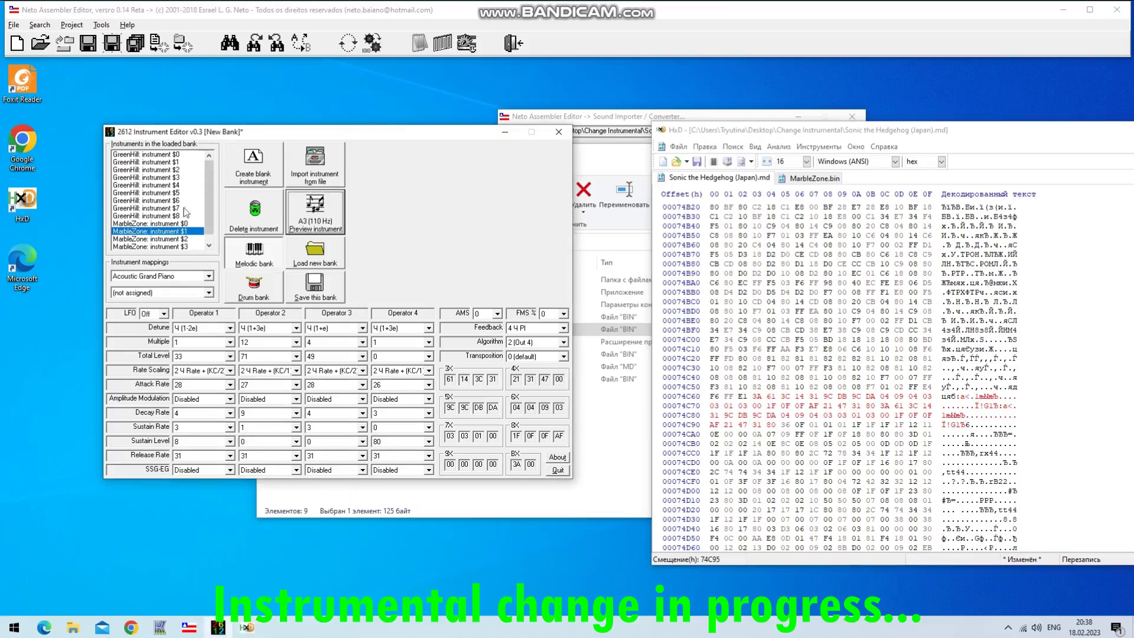
pyautogui.click(171, 161)
pyautogui.press('Down')
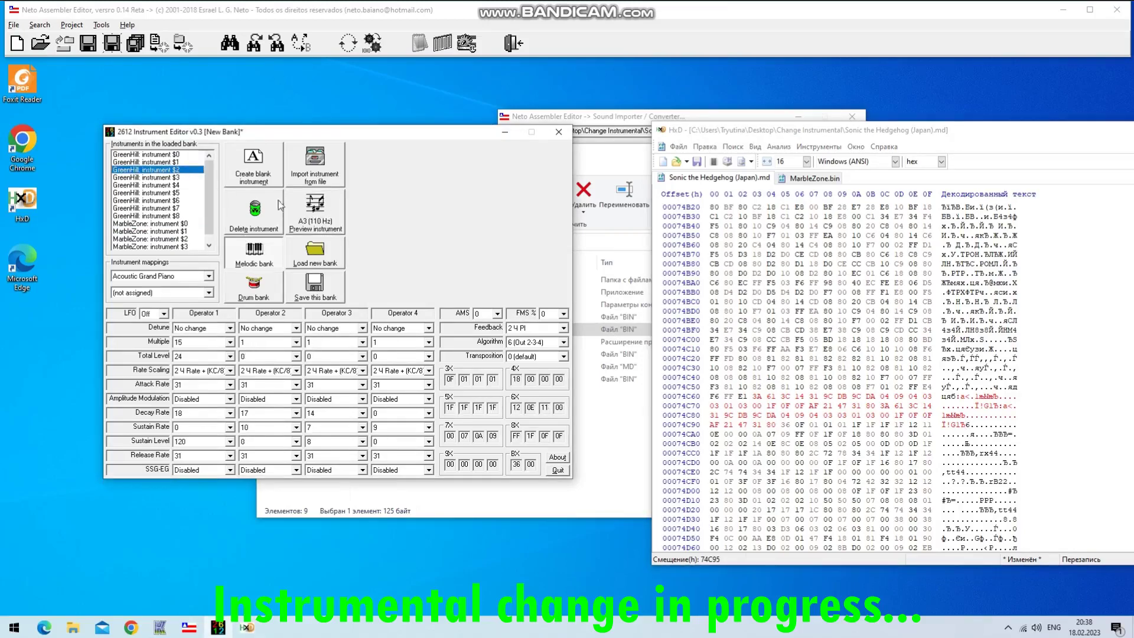
pyautogui.click(336, 203)
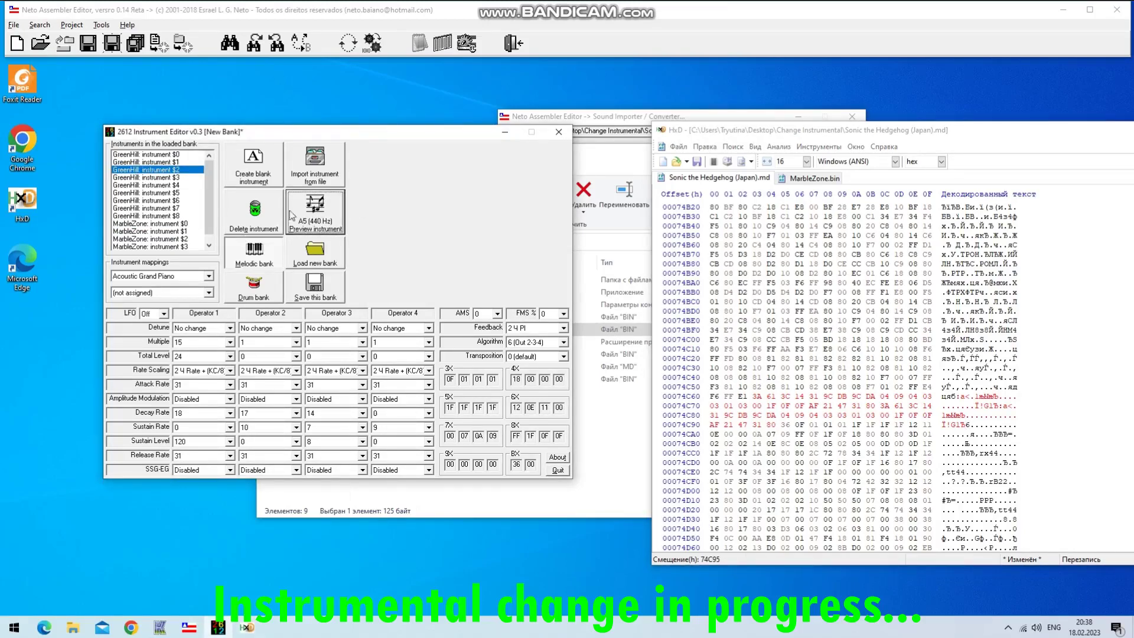
# Preview MarbleZone instruments $0 and $4 as candidates to replace GreenHill instrument $2
pyautogui.click(173, 218)
pyautogui.click(177, 224)
pyautogui.click(335, 220)
pyautogui.scroll(-1, 178, 241)
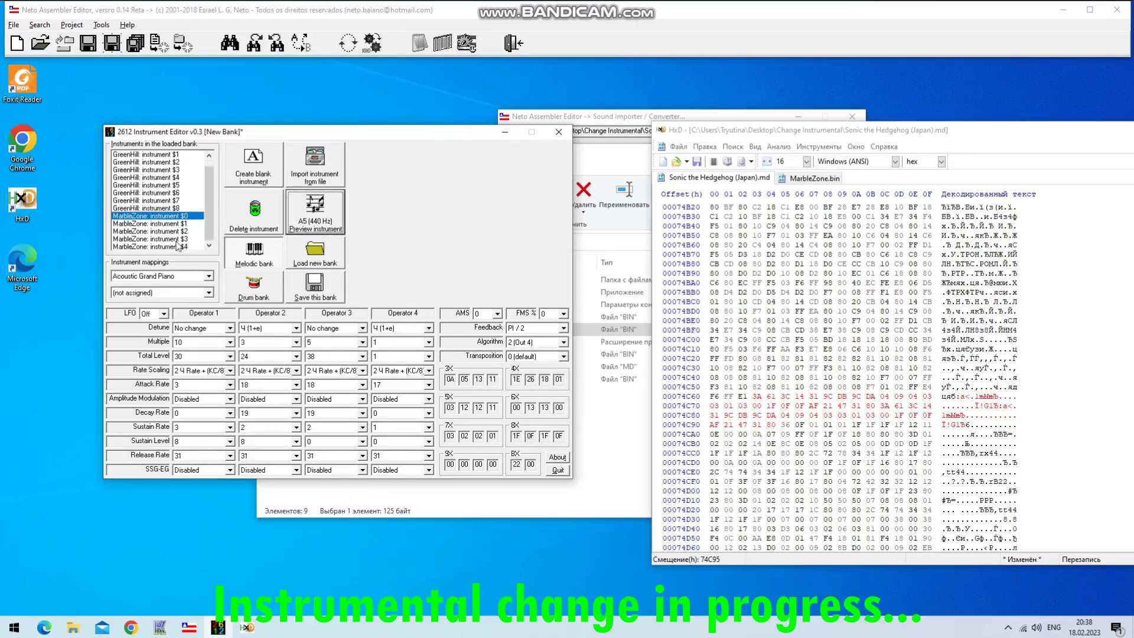
pyautogui.click(178, 246)
pyautogui.click(311, 212)
pyautogui.click(310, 213)
# Switch to MarbleZone.bin in HxD and try to select the 25-byte row at offset 64
pyautogui.click(815, 178)
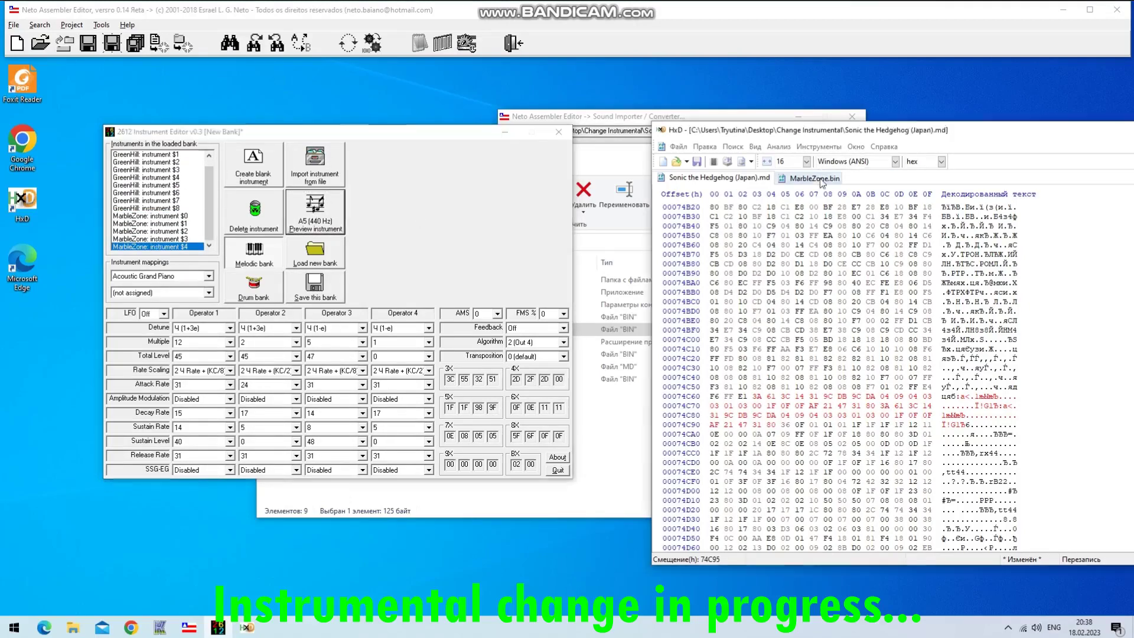
pyautogui.moveTo(712, 244); pyautogui.dragTo(1056, 246)
pyautogui.moveTo(1059, 245); pyautogui.dragTo(1053, 245)
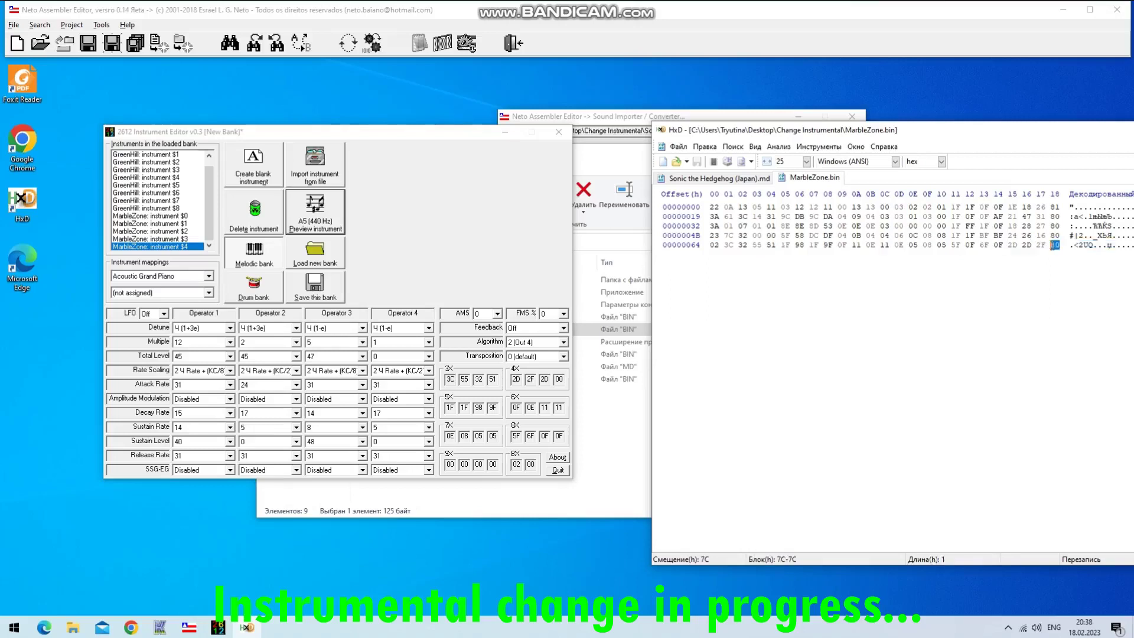
# Preview MarbleZone instrument $3 and compare it with GreenHill instruments $3 and $2
pyautogui.click(168, 247)
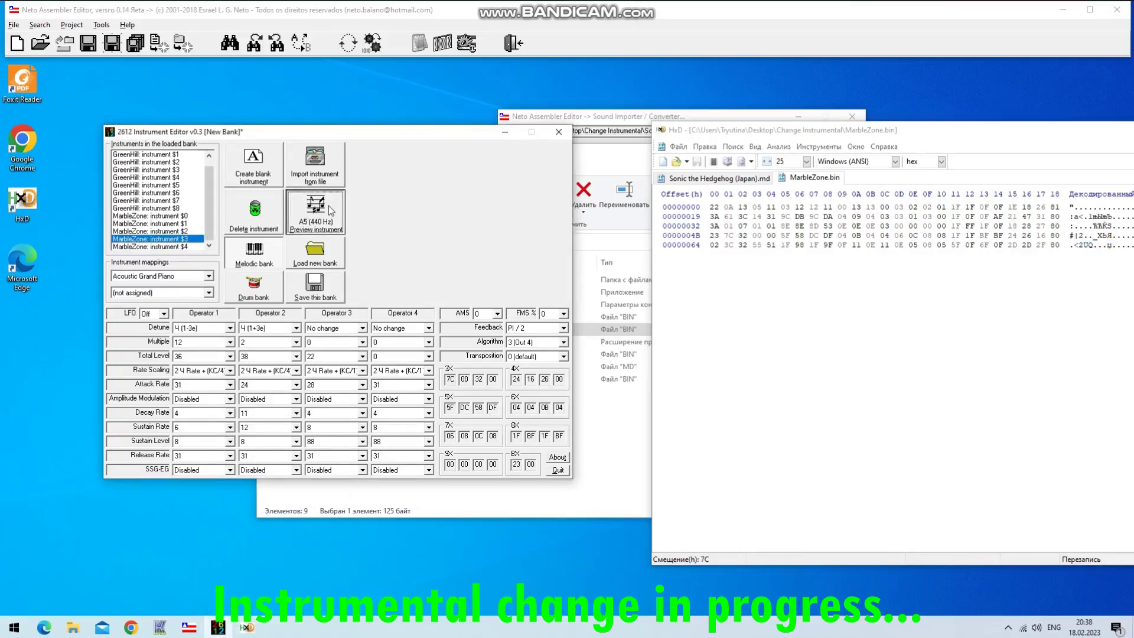
pyautogui.click(177, 162)
pyautogui.scroll(1, 180, 177)
pyautogui.click(181, 178)
pyautogui.click(315, 211)
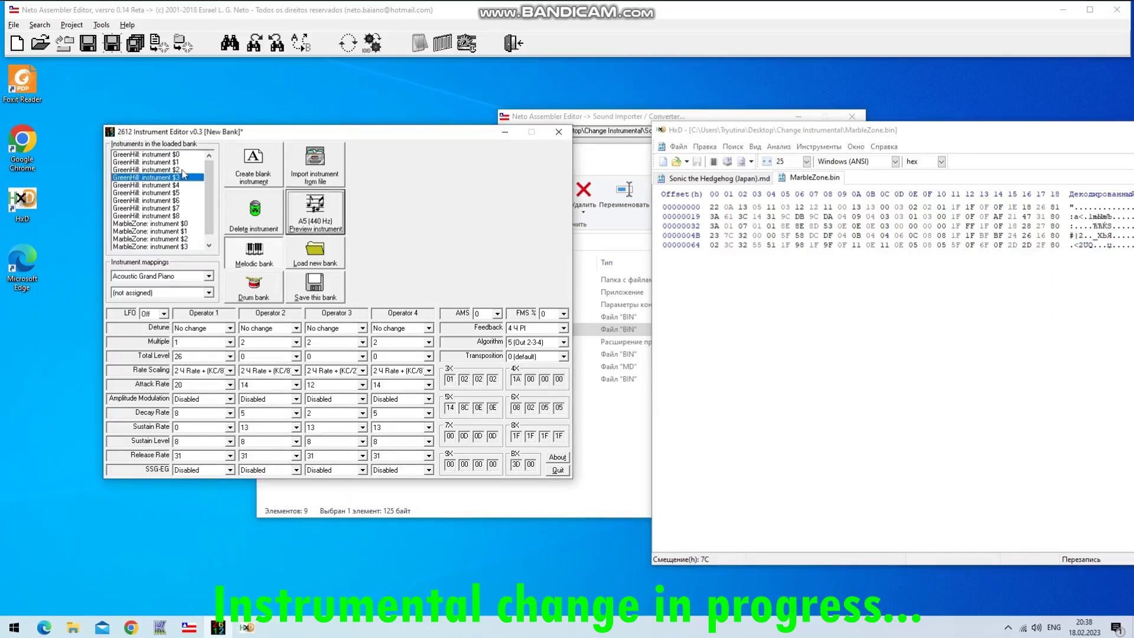
pyautogui.click(179, 170)
pyautogui.click(326, 211)
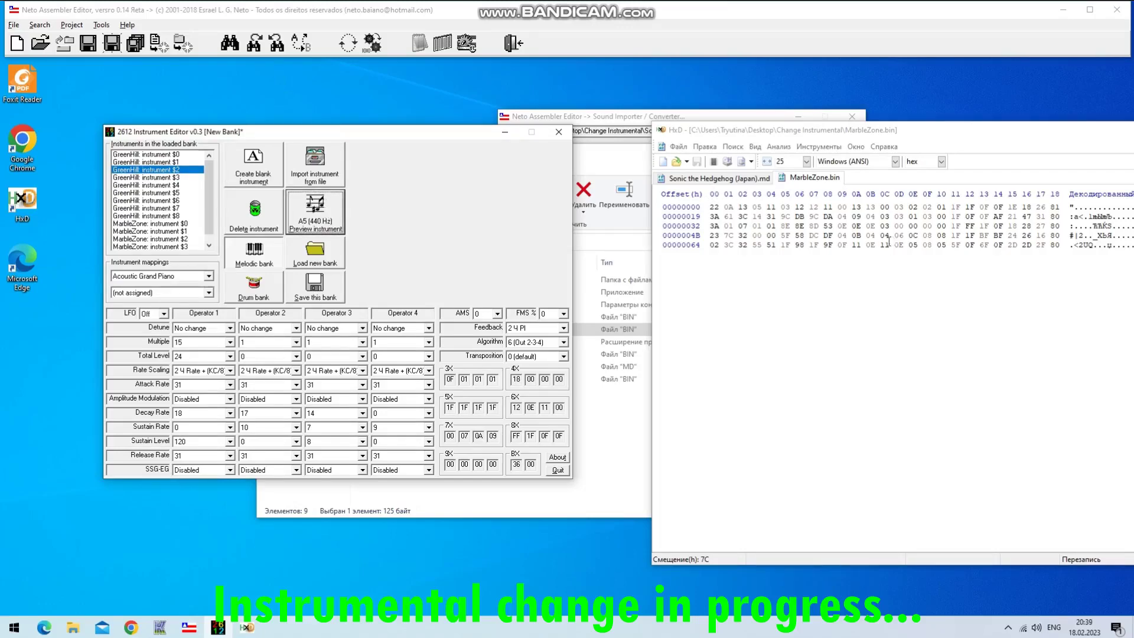
# Copy the 25-byte MarbleZone voice at offset 4B and overwrite the Sonic ROM's third Green Hill voice at 74C95 with it
pyautogui.moveTo(713, 236); pyautogui.dragTo(1050, 232)
pyautogui.rightClick(1054, 235)
pyautogui.click(974, 273)
pyautogui.click(720, 178)
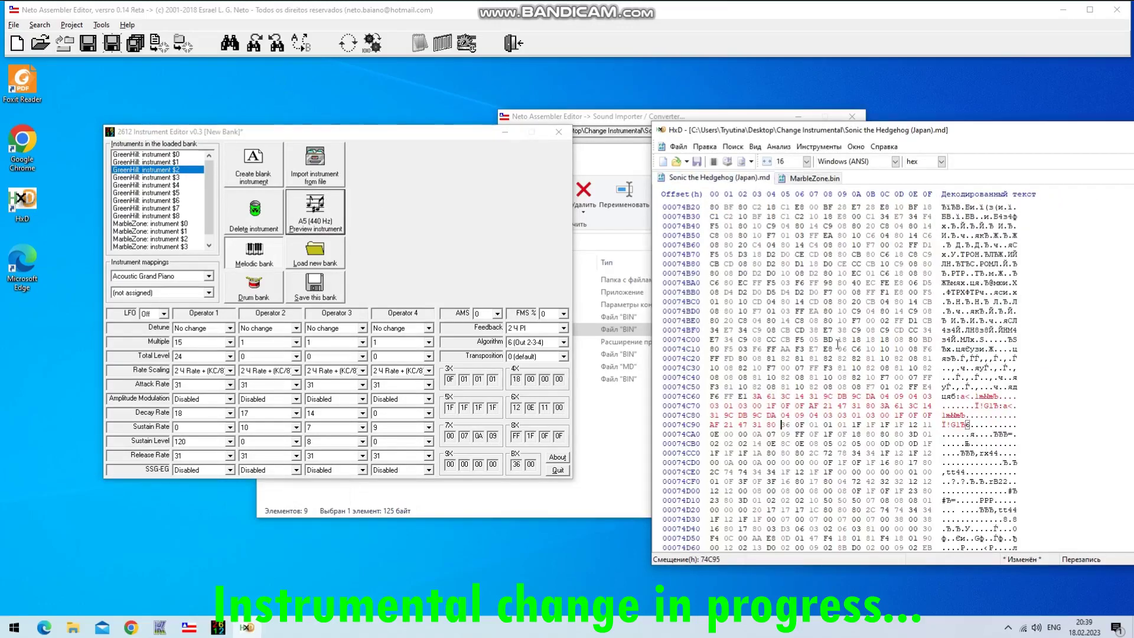
pyautogui.moveTo(776, 424); pyautogui.dragTo(811, 490)
pyautogui.rightClick(815, 438)
pyautogui.click(851, 502)
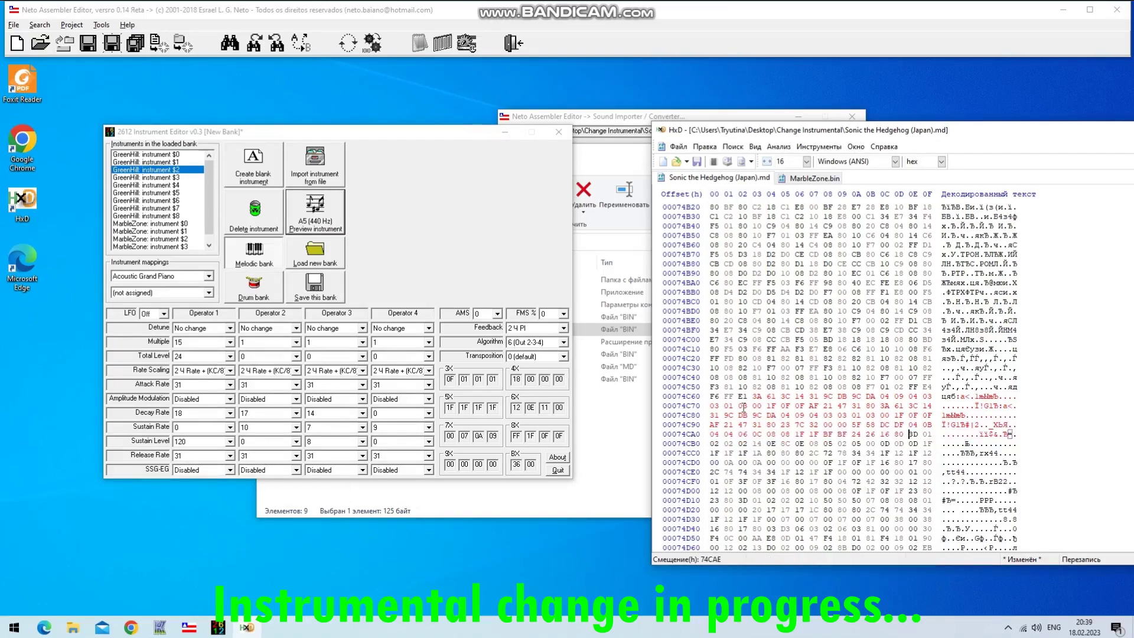
# Preview GreenHill instrument $3 and compare it with MarbleZone instrument $0
pyautogui.click(166, 176)
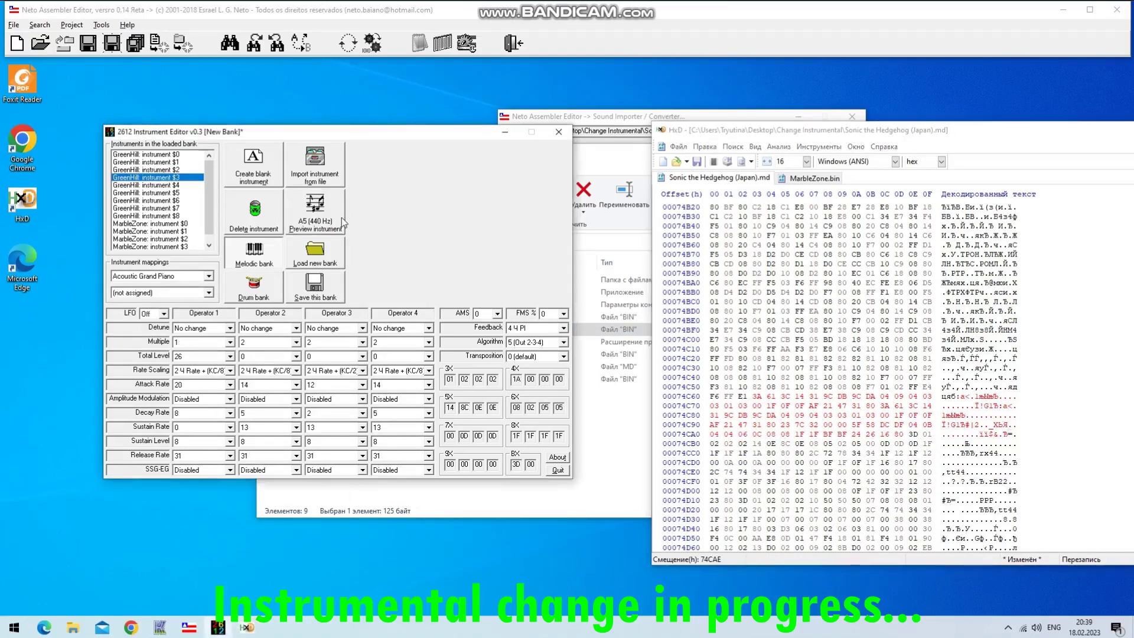
pyautogui.click(338, 218)
pyautogui.click(180, 224)
pyautogui.click(325, 220)
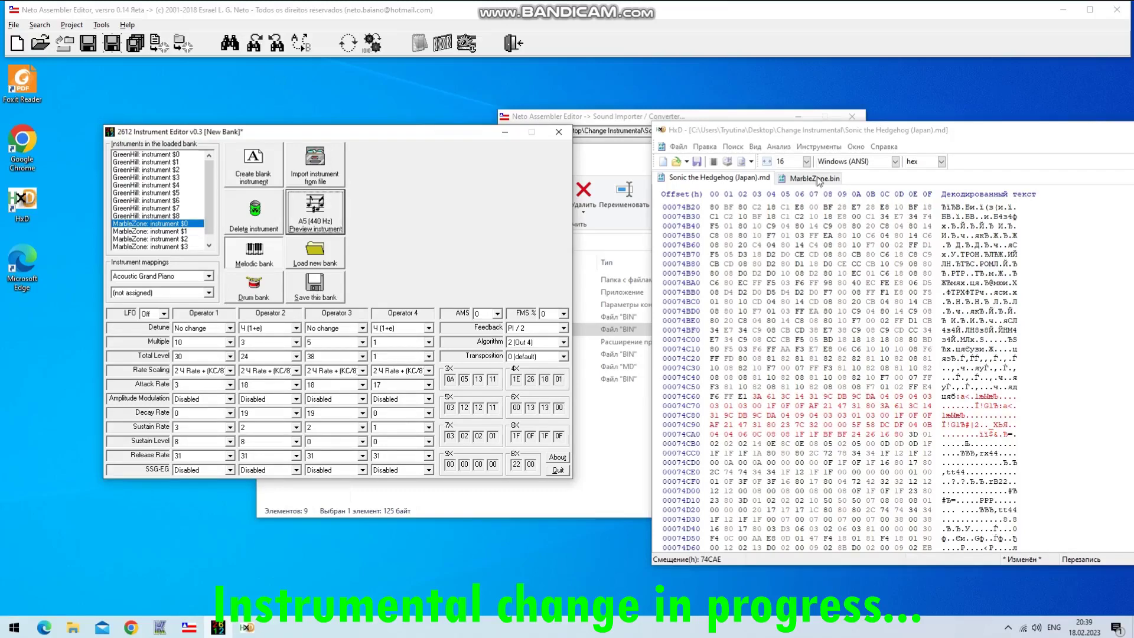
# Copy the 25-byte MarbleZone voice at offset 0 and overwrite the Sonic ROM's Green Hill voice at 74CAE with it
pyautogui.click(814, 177)
pyautogui.moveTo(711, 208); pyautogui.dragTo(1056, 206)
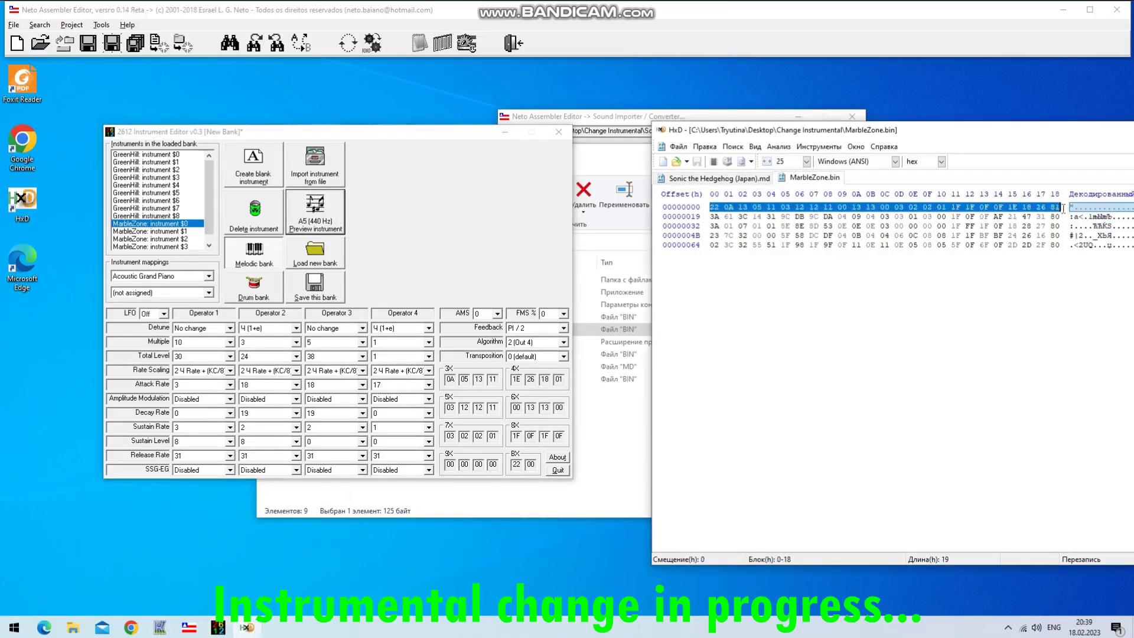
pyautogui.rightClick(1055, 206)
pyautogui.click(952, 238)
pyautogui.click(751, 182)
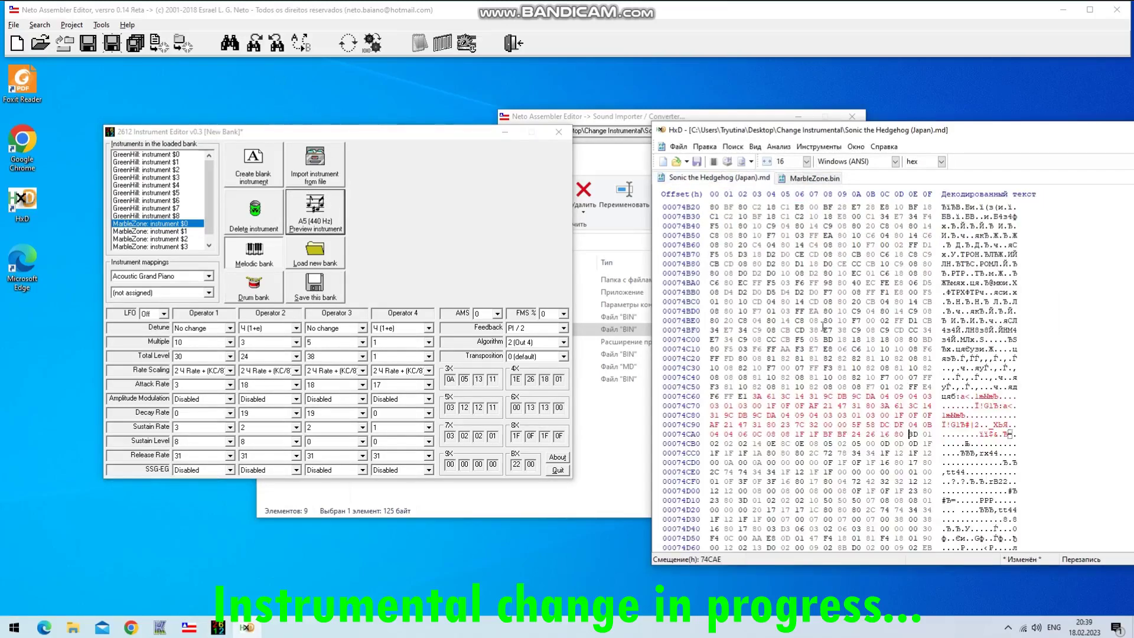
pyautogui.moveTo(905, 435); pyautogui.dragTo(771, 453)
pyautogui.rightClick(907, 444)
pyautogui.click(945, 507)
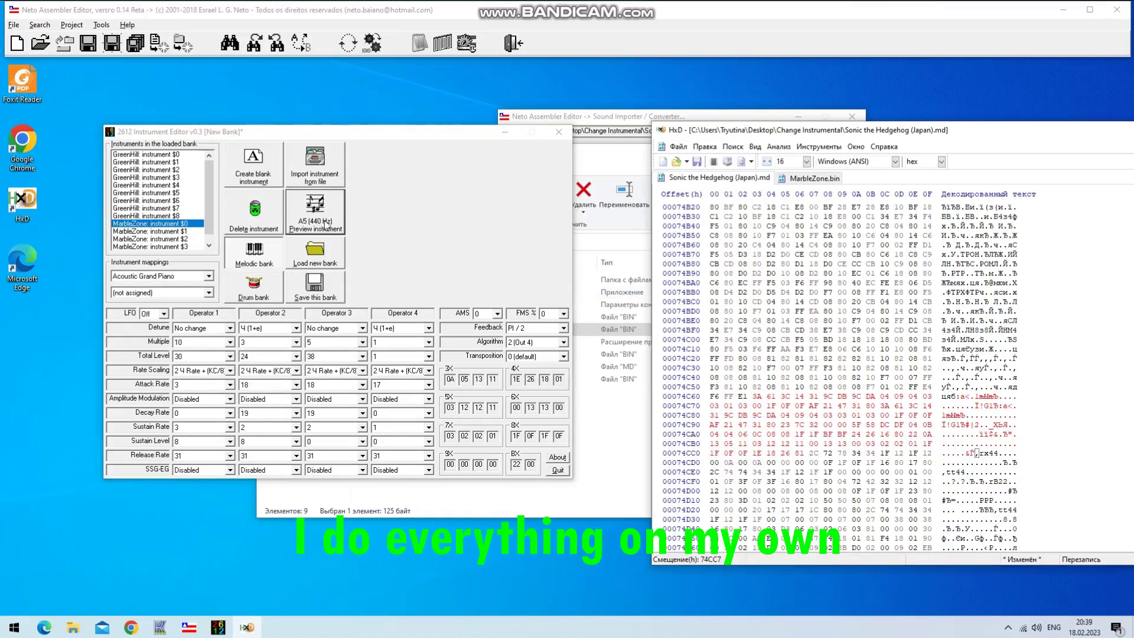
# Preview GreenHill instrument $4 and compare it with MarbleZone instruments $1 and $2
pyautogui.click(170, 195)
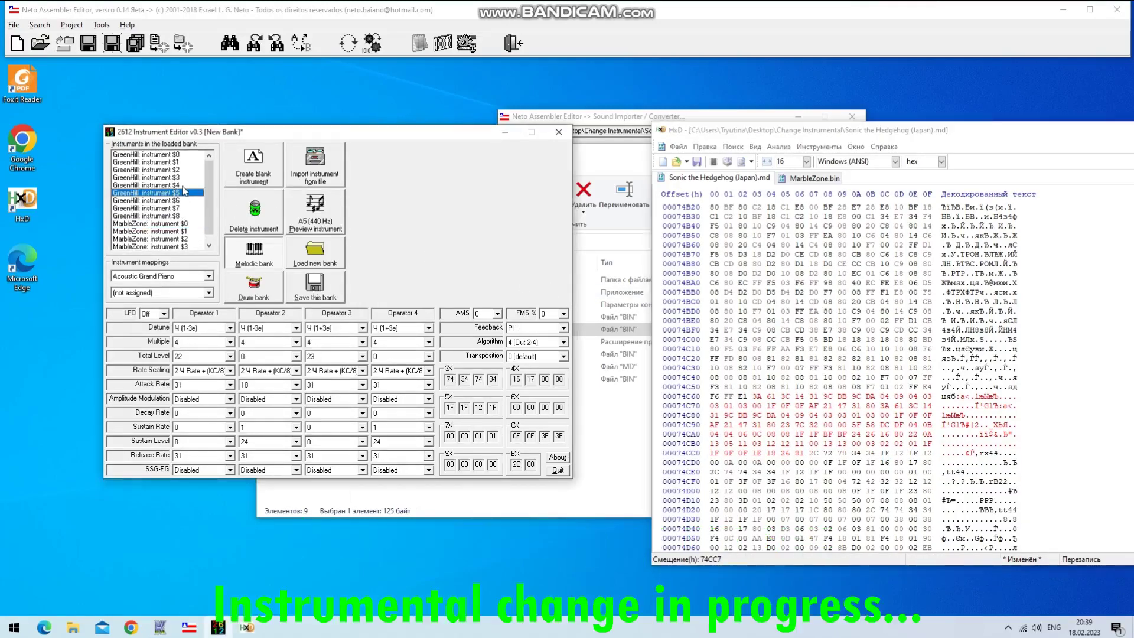
pyautogui.click(181, 186)
pyautogui.click(341, 212)
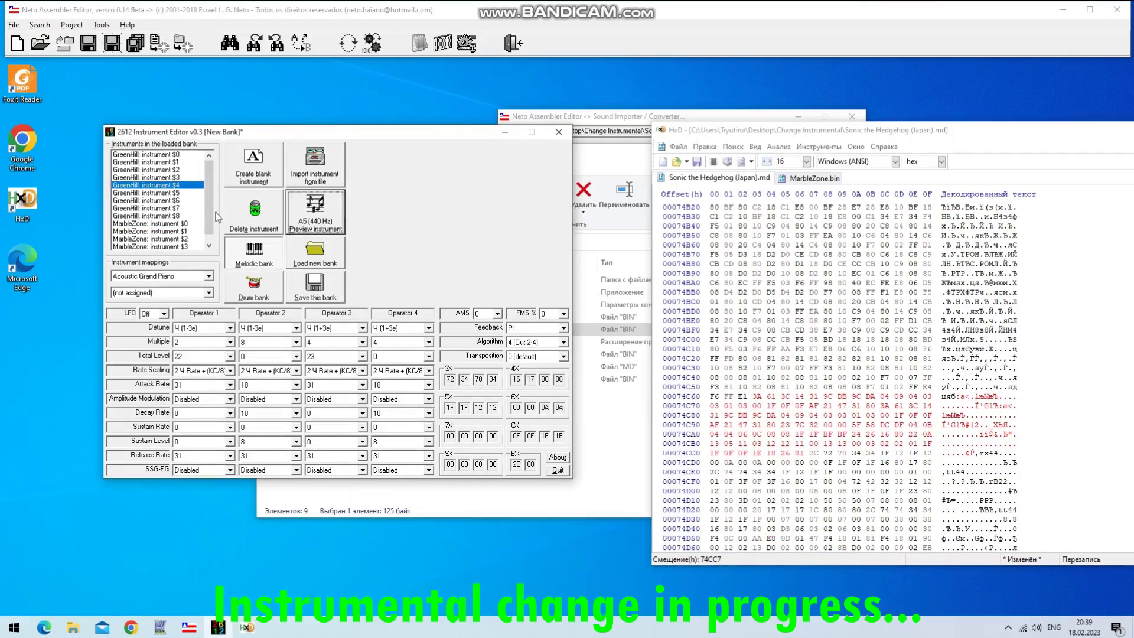
pyautogui.click(181, 231)
pyautogui.click(307, 215)
pyautogui.click(180, 238)
pyautogui.click(318, 214)
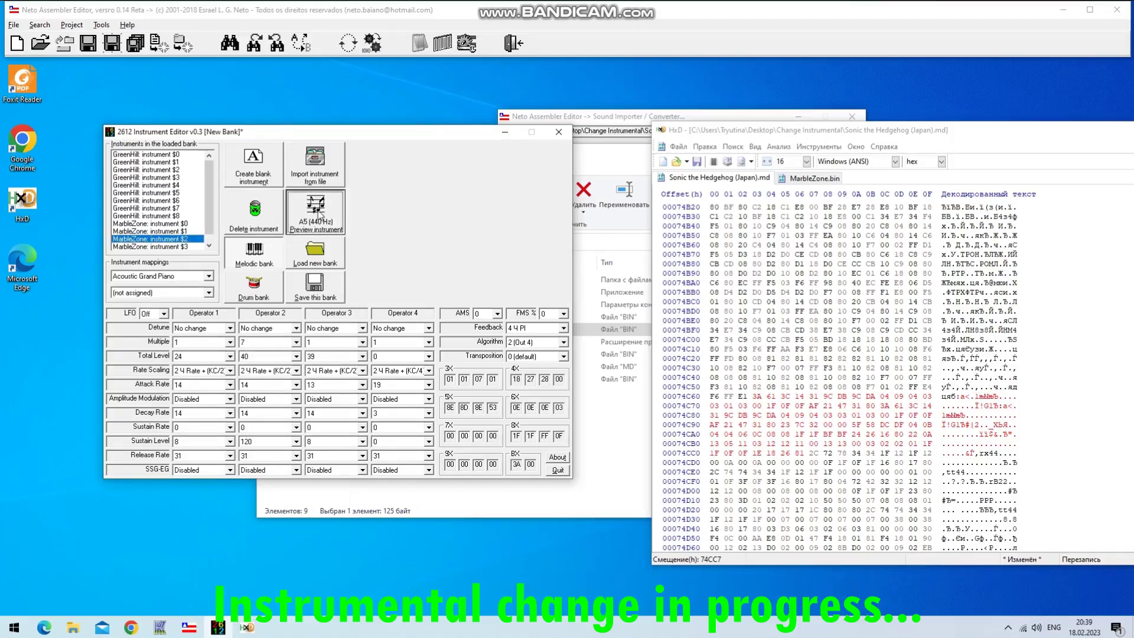
# Copy the 25-byte MarbleZone voice at offset 32 and overwrite the Sonic ROM's Green Hill voice at 74CC7 with it
pyautogui.click(813, 178)
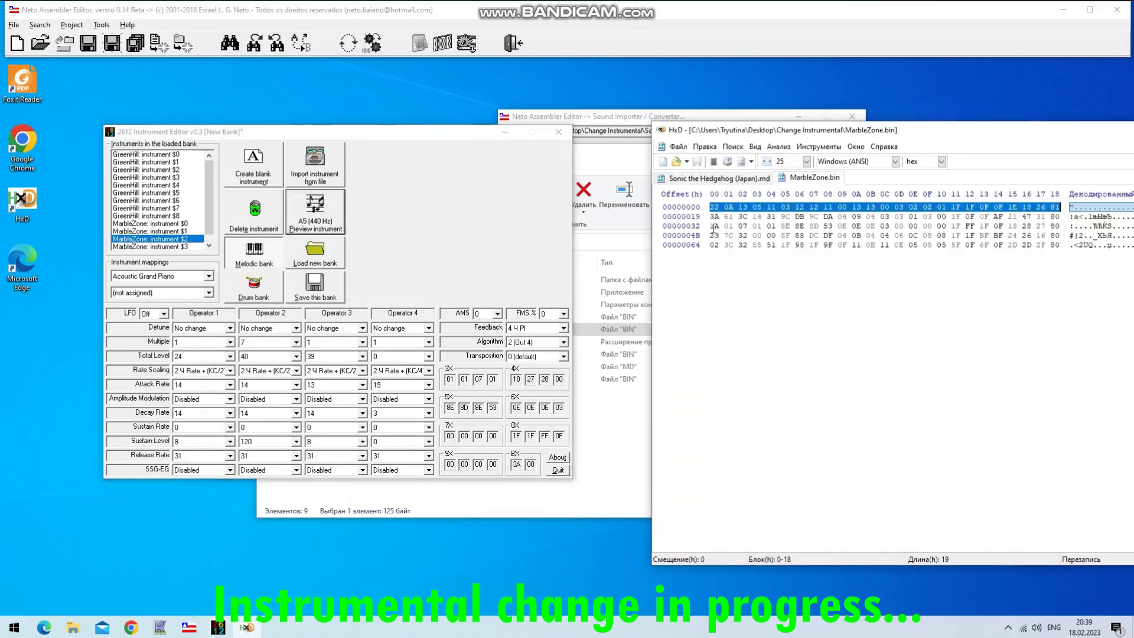
pyautogui.moveTo(858, 218); pyautogui.dragTo(1058, 227)
pyautogui.hotkey('ctrl', 'c')
pyautogui.rightClick(1057, 228)
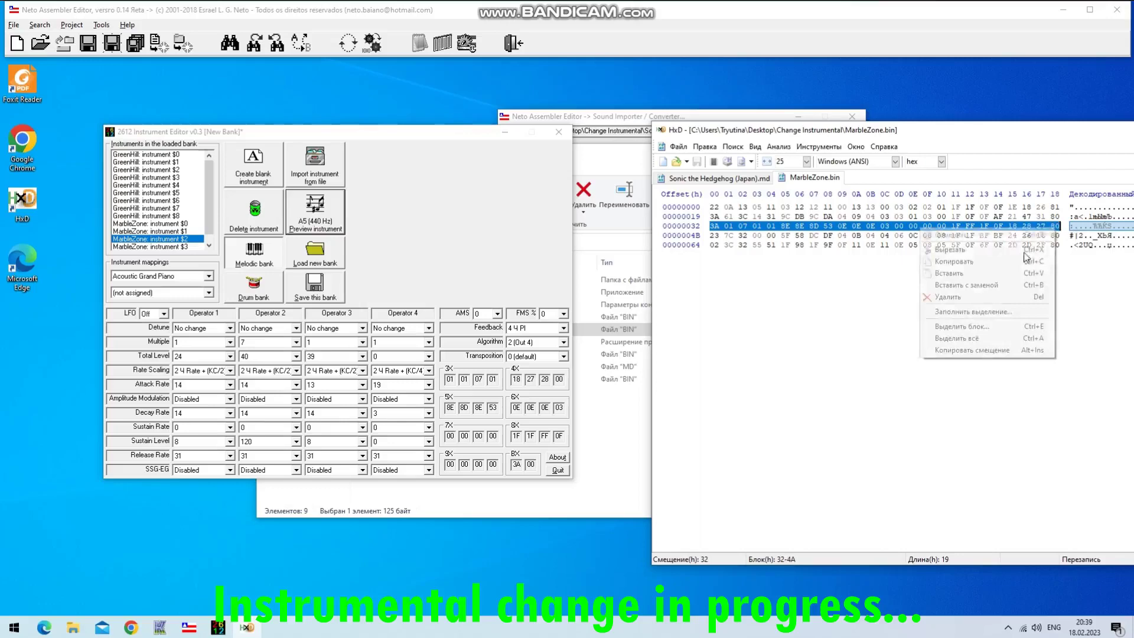
pyautogui.click(983, 262)
pyautogui.click(713, 178)
pyautogui.moveTo(808, 460); pyautogui.dragTo(812, 467)
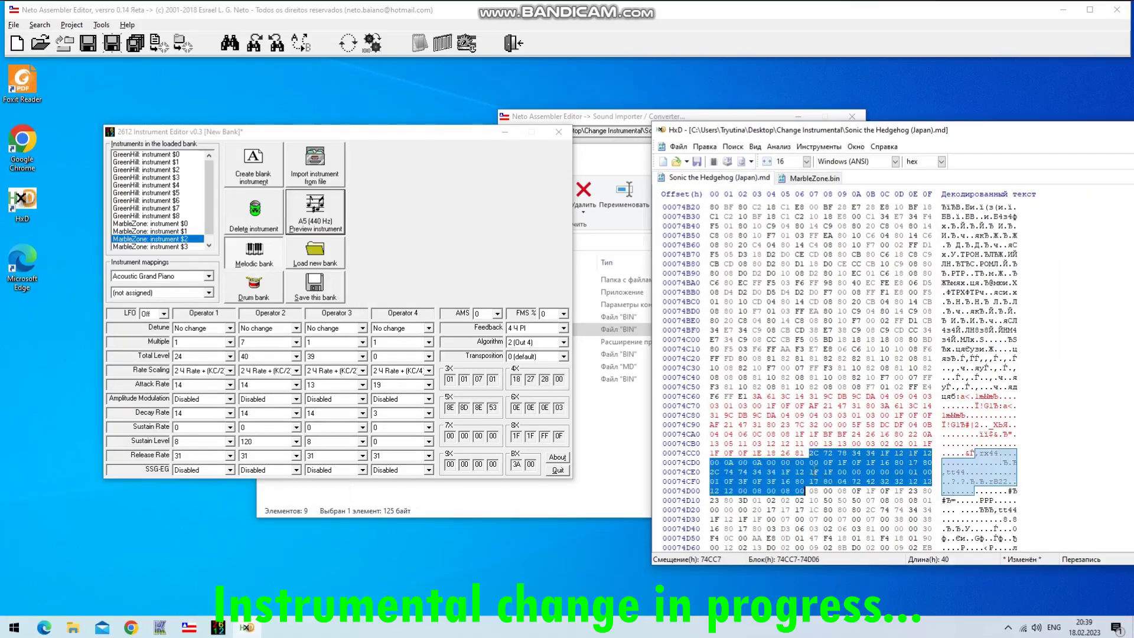
pyautogui.rightClick(813, 466)
pyautogui.click(856, 490)
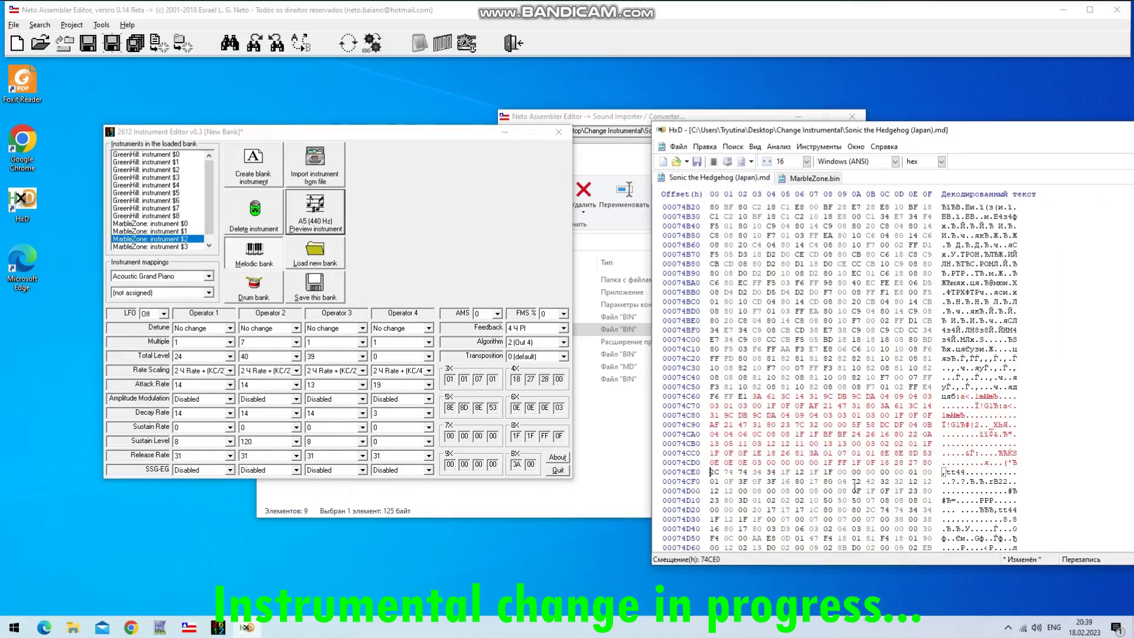
# Preview GreenHill instruments $4 and $5 to compare their sounds
pyautogui.click(200, 246)
pyautogui.scroll(1, 178, 181)
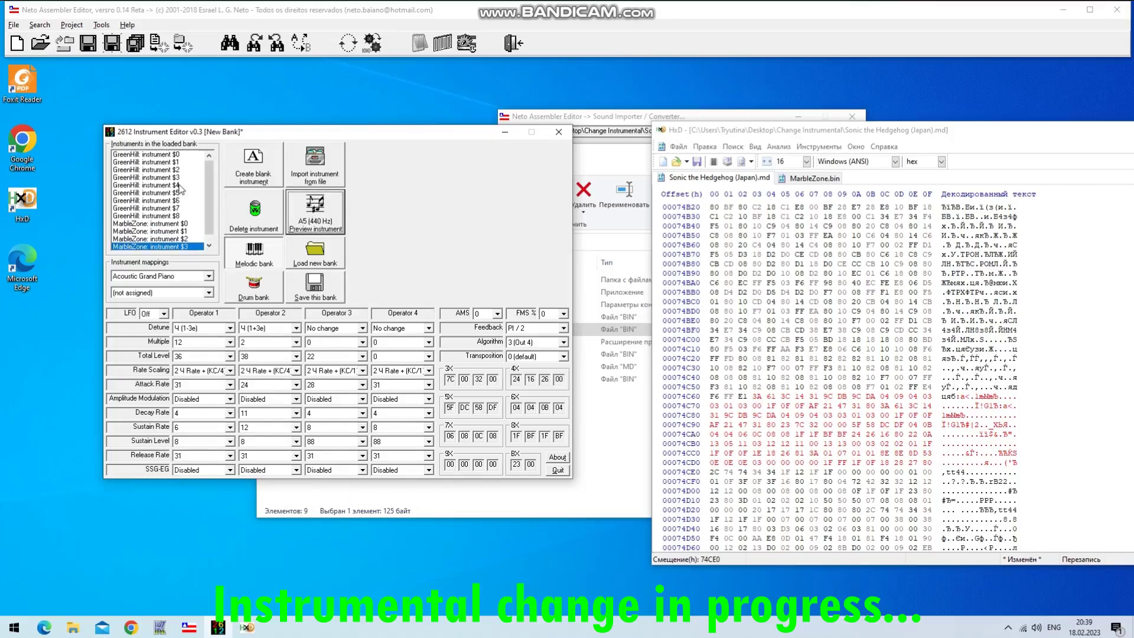
pyautogui.click(179, 184)
pyautogui.click(330, 222)
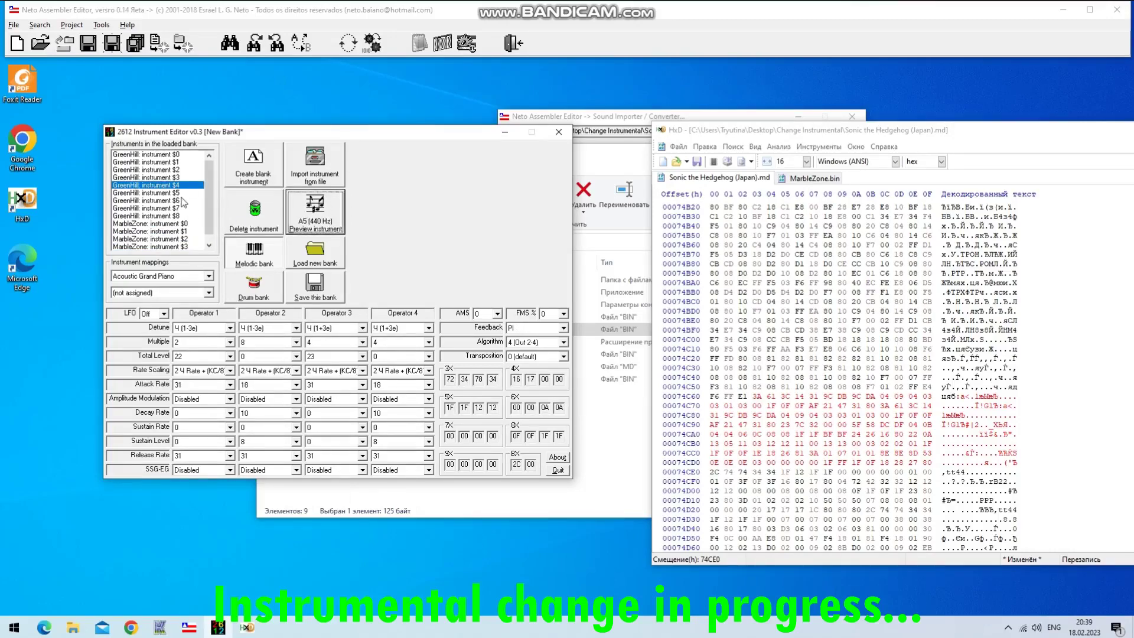
pyautogui.click(183, 193)
pyautogui.click(328, 223)
# Overwrite the Green Hill voice at 74CE0 with the same copied MarbleZone voice
pyautogui.click(716, 476)
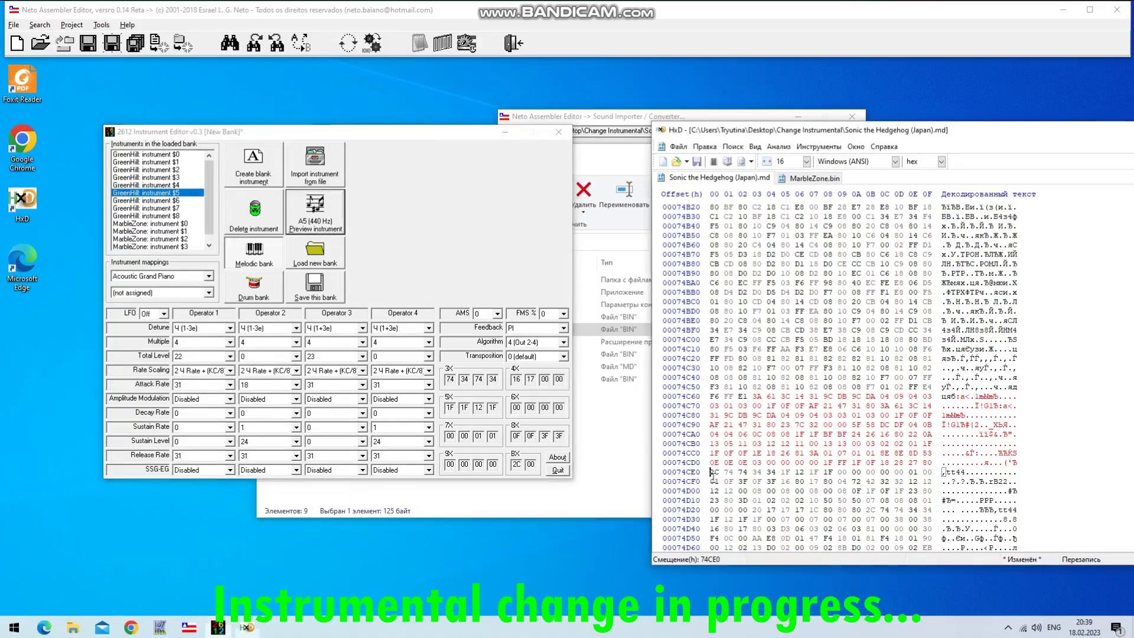
pyautogui.moveTo(716, 476); pyautogui.dragTo(729, 529)
pyautogui.rightClick(728, 529)
pyautogui.click(788, 423)
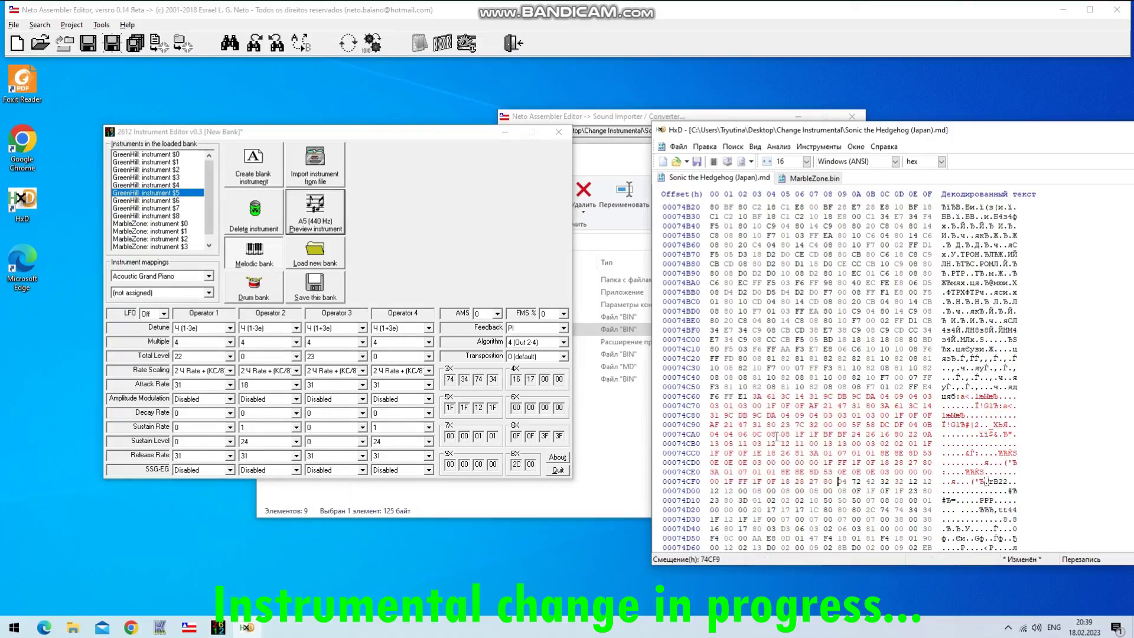
# Preview GreenHill instrument $6 and compare it with the MarbleZone instruments from $0 to $4, ending on $2
pyautogui.click(178, 200)
pyautogui.click(314, 217)
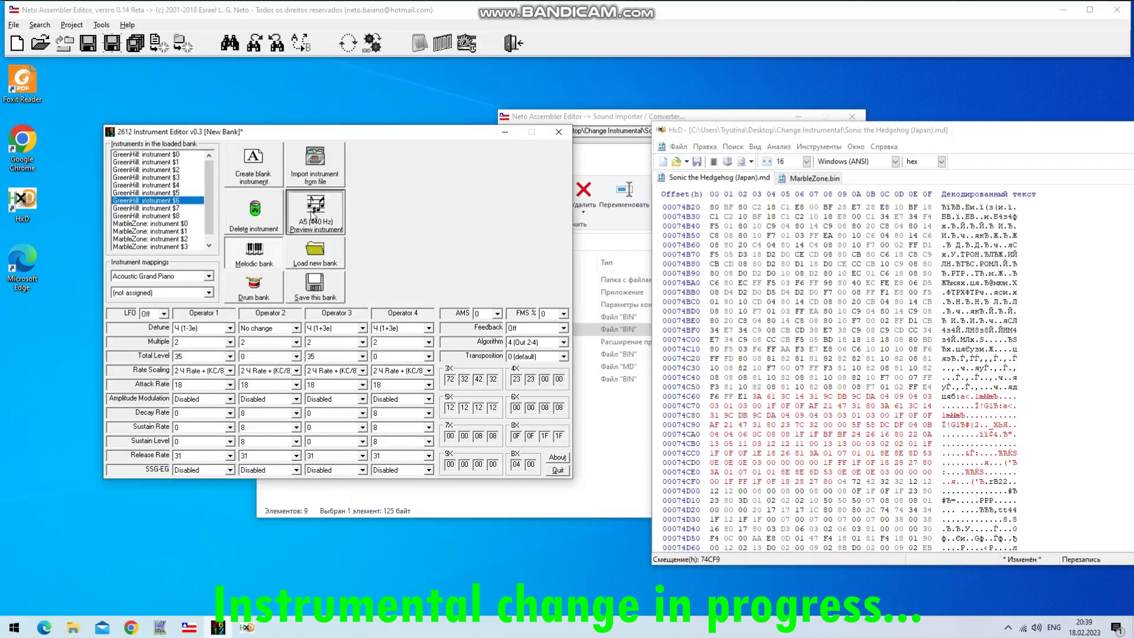
pyautogui.click(176, 224)
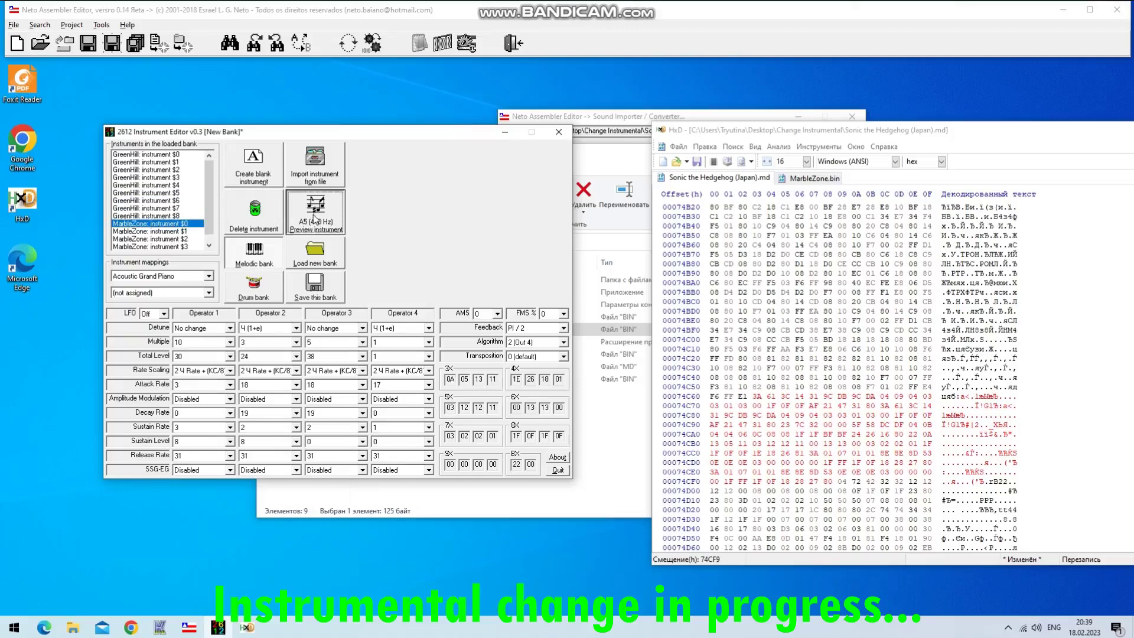
pyautogui.click(195, 232)
pyautogui.click(199, 239)
pyautogui.click(199, 245)
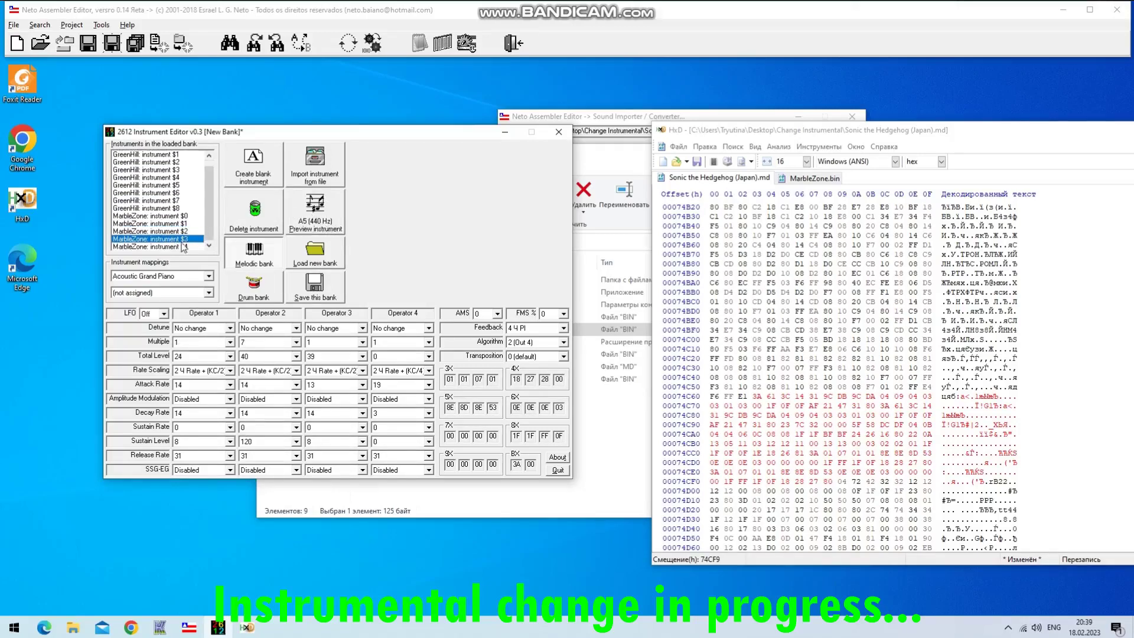
pyautogui.click(180, 246)
pyautogui.click(313, 214)
pyautogui.click(178, 240)
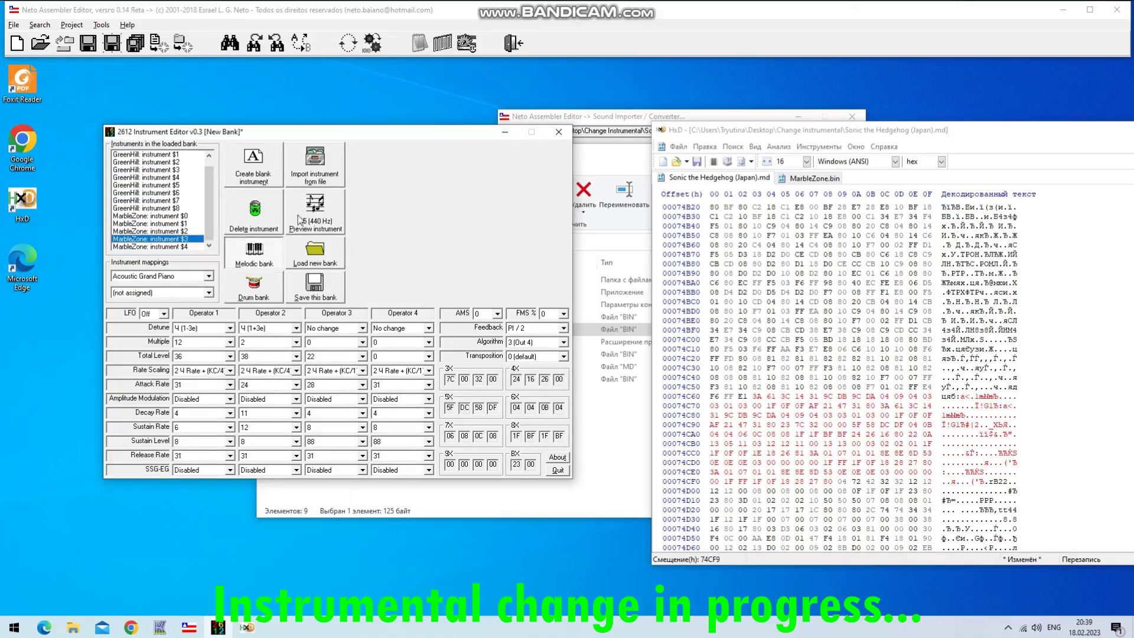
pyautogui.click(299, 215)
pyautogui.click(173, 231)
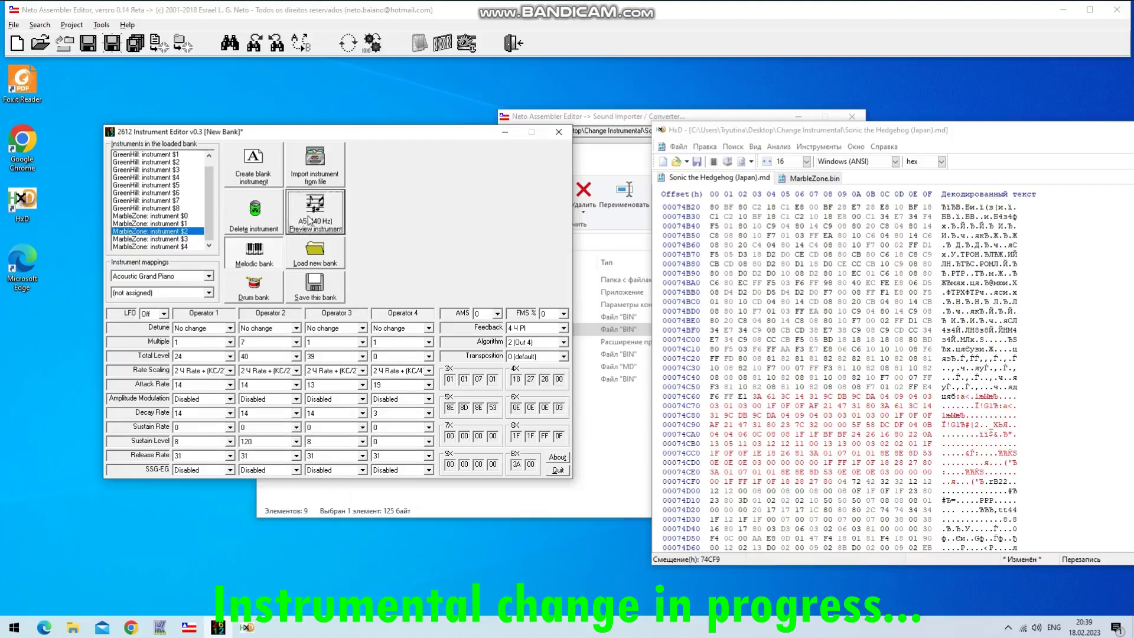
# Copy the 25-byte MarbleZone voice at offset 32 and overwrite the Sonic ROM's Green Hill voice at 74CF9 with it
pyautogui.click(815, 178)
pyautogui.rightClick(722, 224)
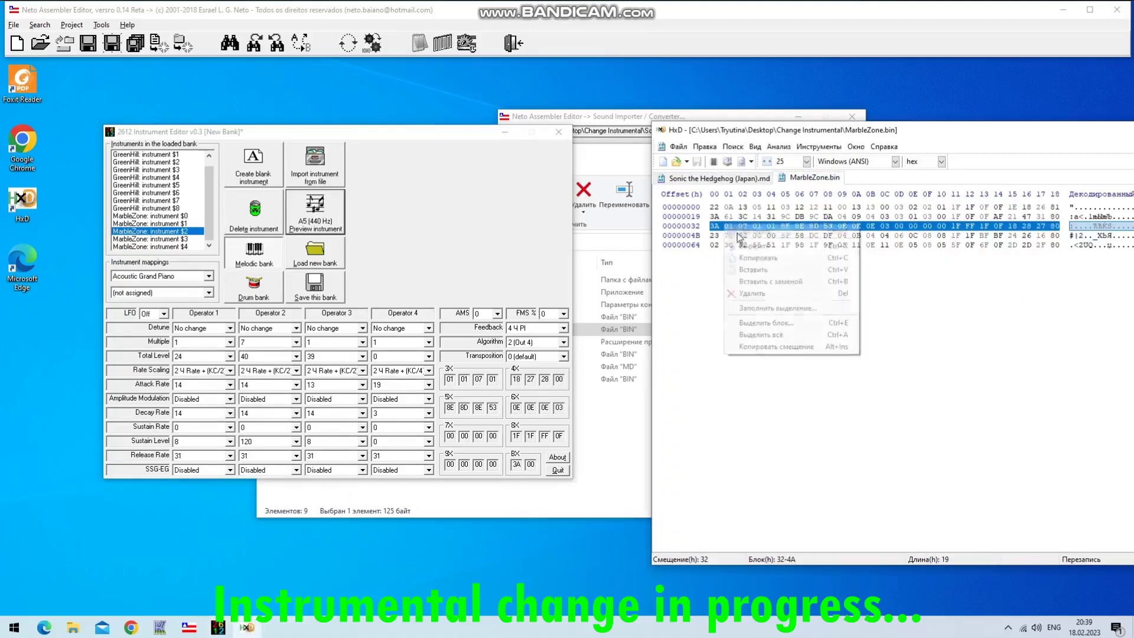
pyautogui.click(768, 259)
pyautogui.click(746, 179)
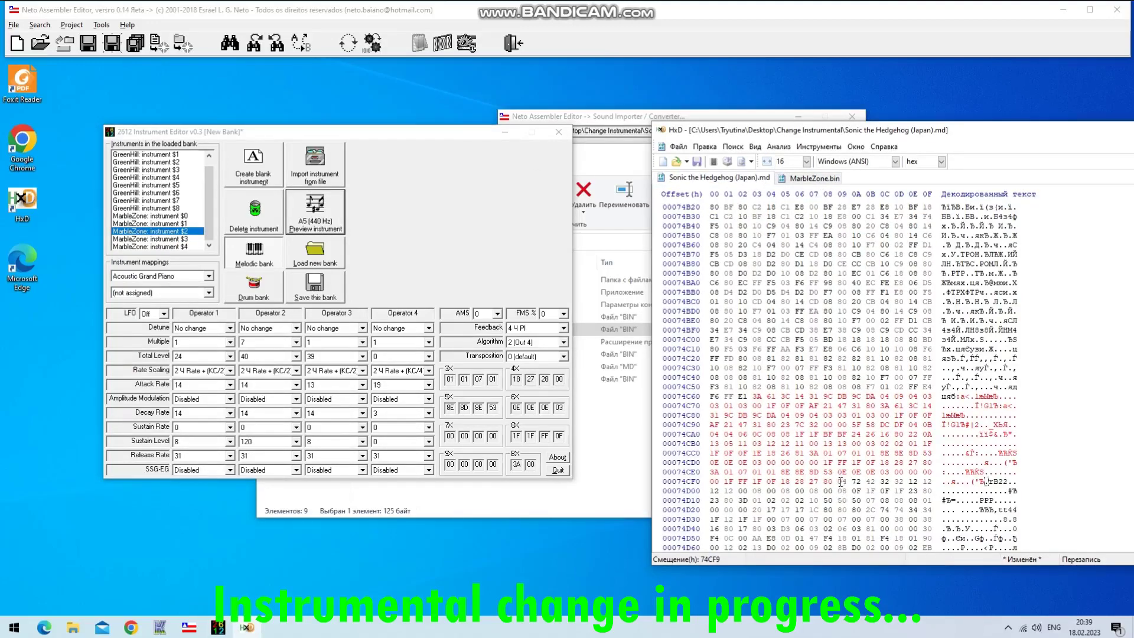
pyautogui.rightClick(841, 480)
pyautogui.moveTo(841, 480); pyautogui.dragTo(842, 509)
pyautogui.rightClick(913, 509)
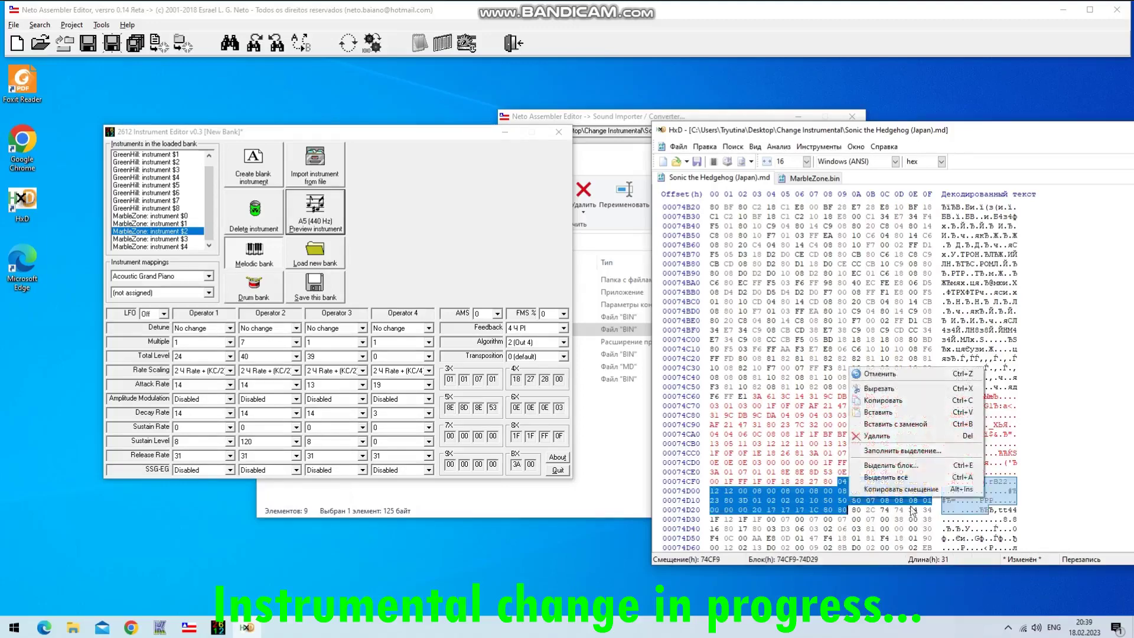
pyautogui.click(911, 425)
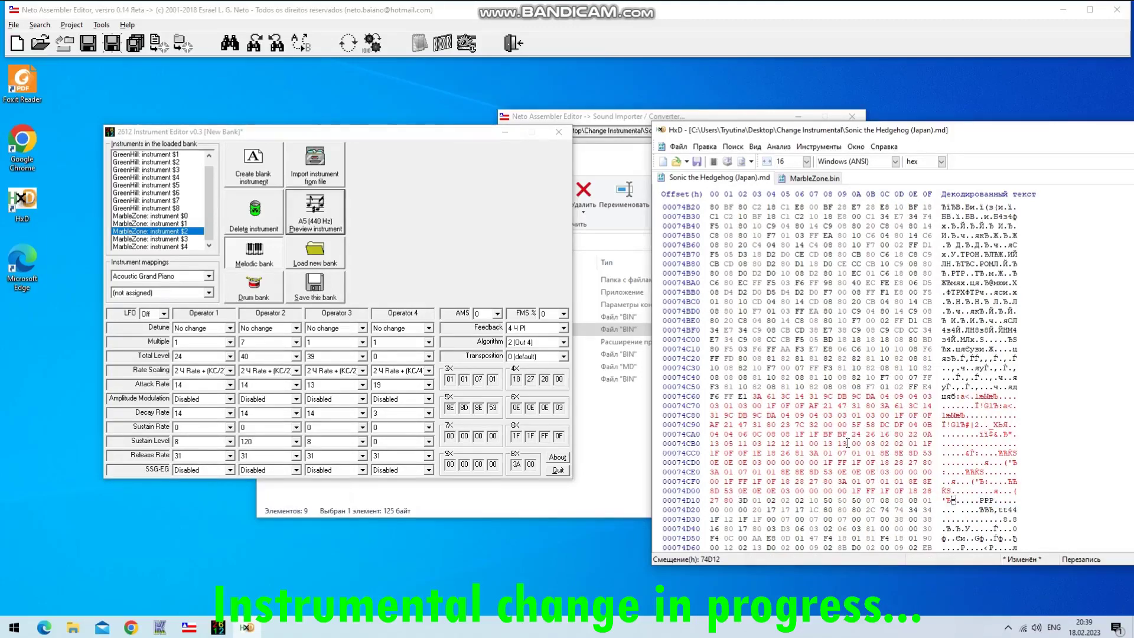
# Preview GreenHill instruments $5, $6 and $7 to compare their sounds
pyautogui.click(180, 186)
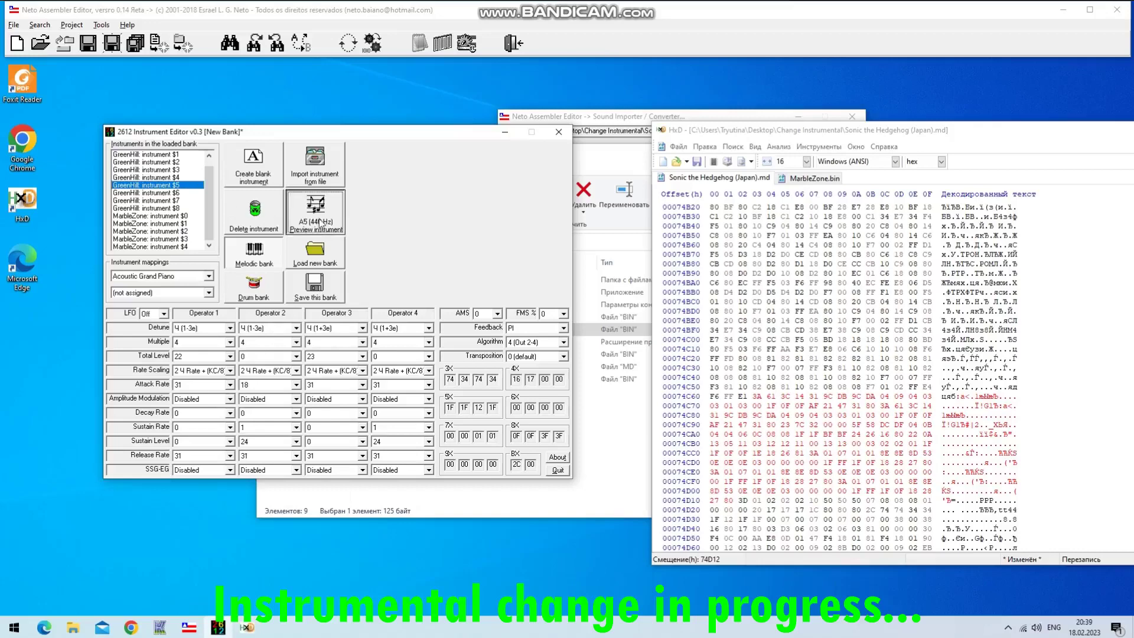
pyautogui.click(184, 192)
pyautogui.click(317, 220)
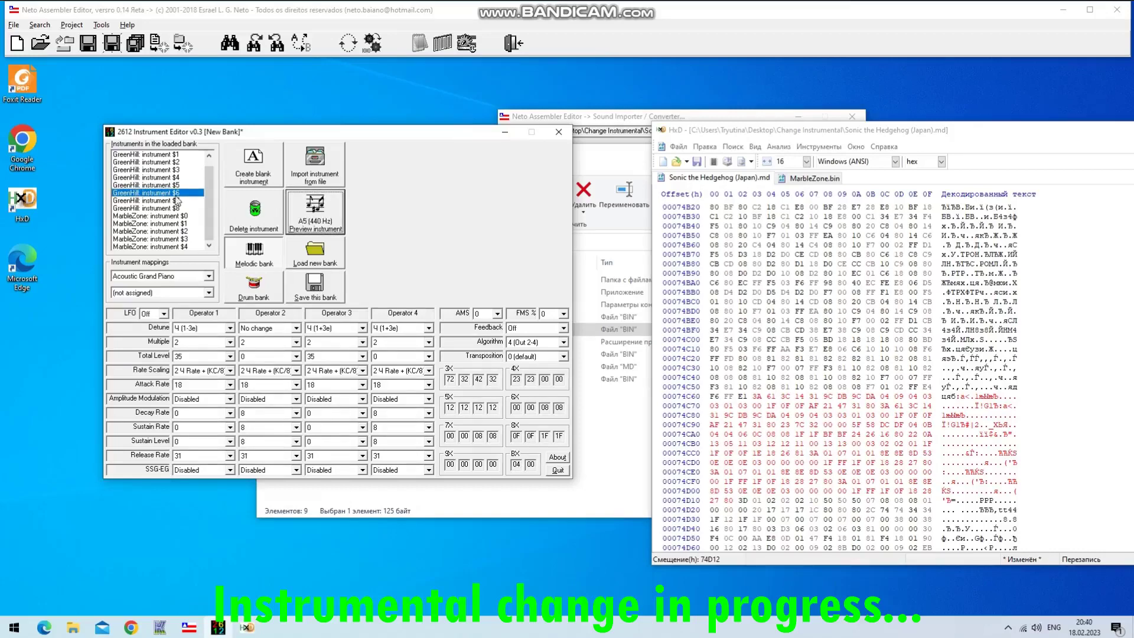
pyautogui.click(177, 200)
pyautogui.click(291, 223)
# Copy the 25-byte MarbleZone voice at offset 0 and overwrite the Sonic ROM's Green Hill voice at 74D12 with it
pyautogui.click(818, 178)
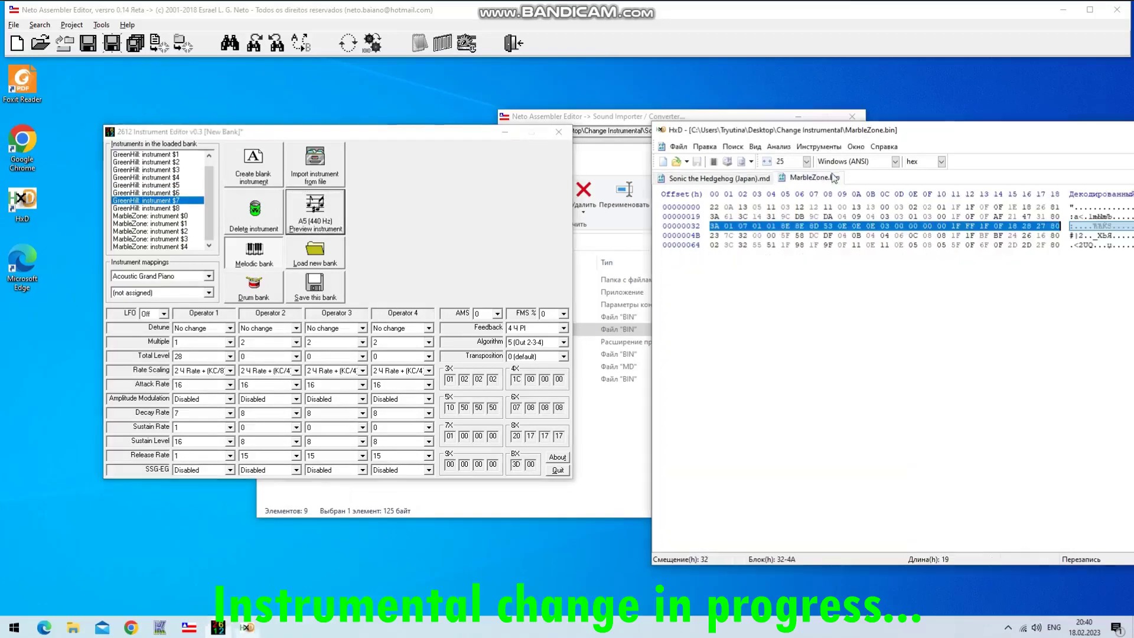
pyautogui.moveTo(713, 207); pyautogui.dragTo(1058, 207)
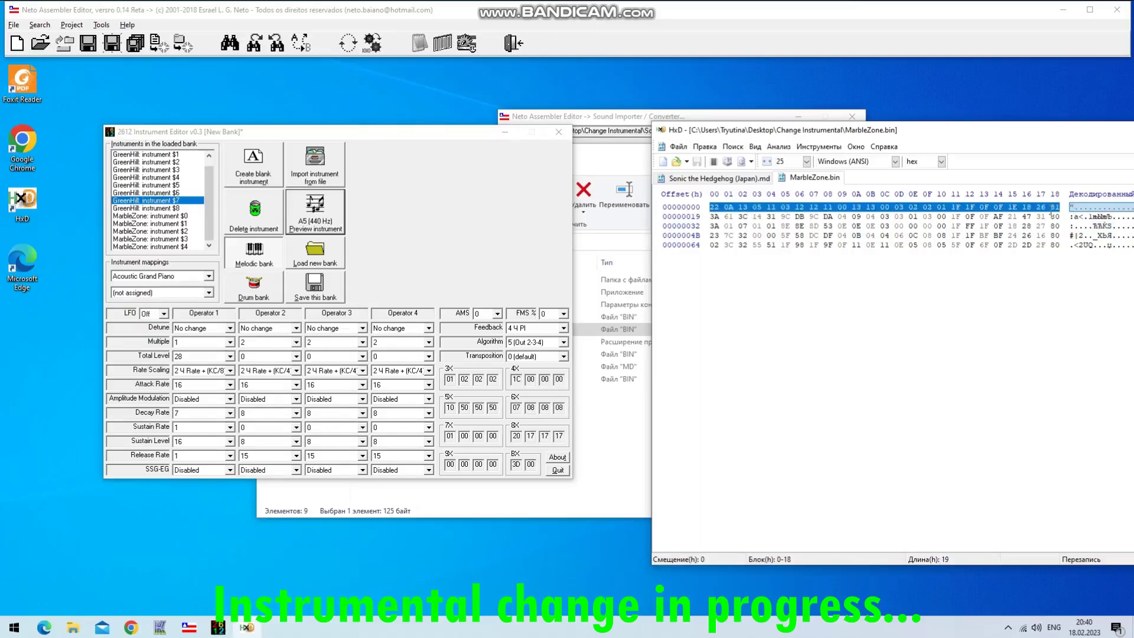
pyautogui.rightClick(1052, 209)
pyautogui.click(990, 244)
pyautogui.click(745, 180)
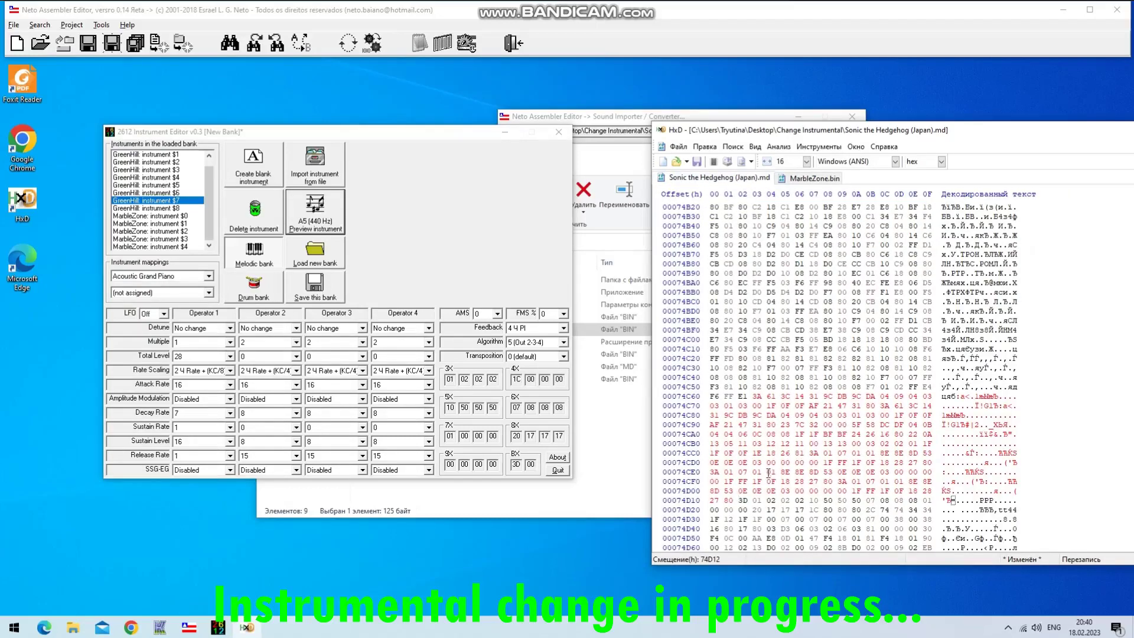
pyautogui.moveTo(741, 501); pyautogui.dragTo(748, 529)
pyautogui.rightClick(756, 502)
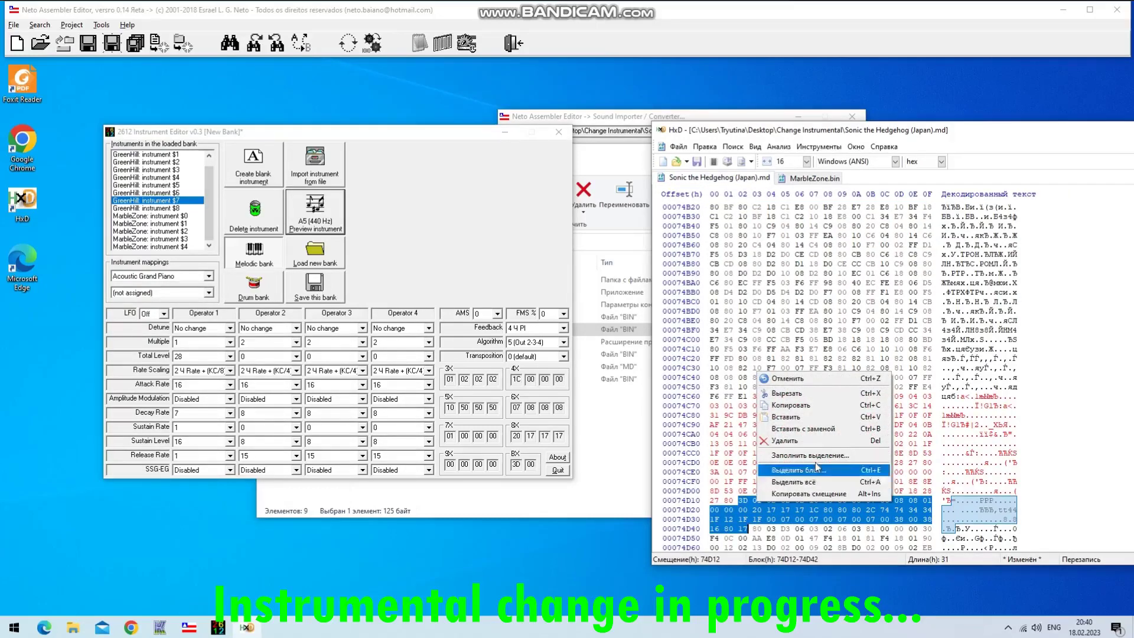
pyautogui.click(823, 432)
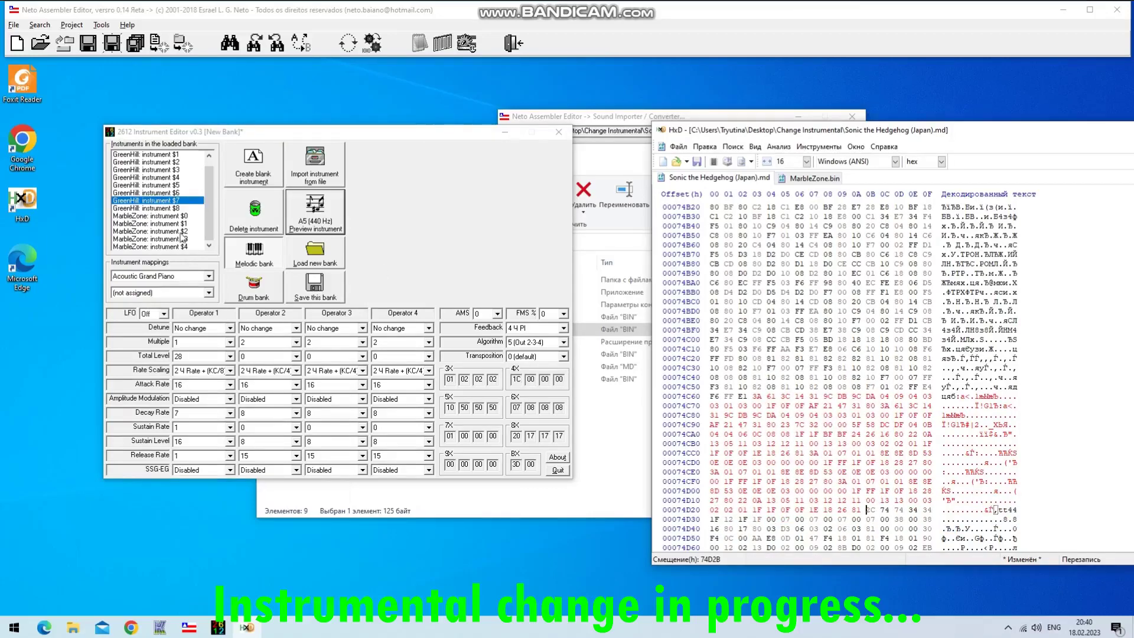
# Check MarbleZone instrument $0, preview GreenHill instrument $7 again, and bring up GreenHill instrument $8
pyautogui.click(190, 215)
pyautogui.click(161, 200)
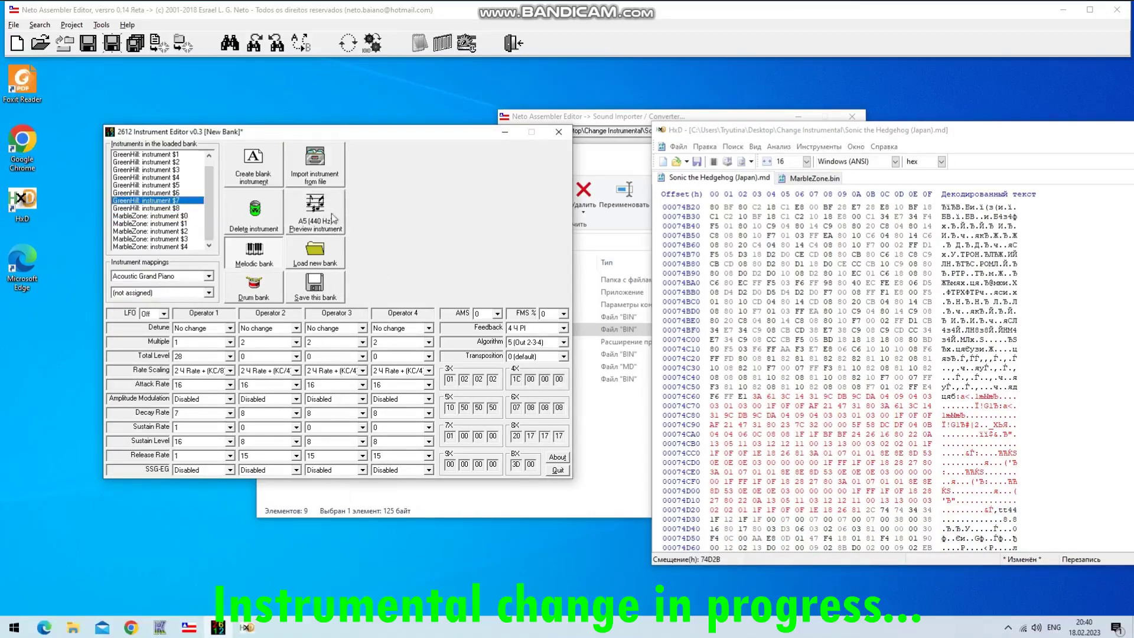
pyautogui.click(337, 216)
pyautogui.click(338, 218)
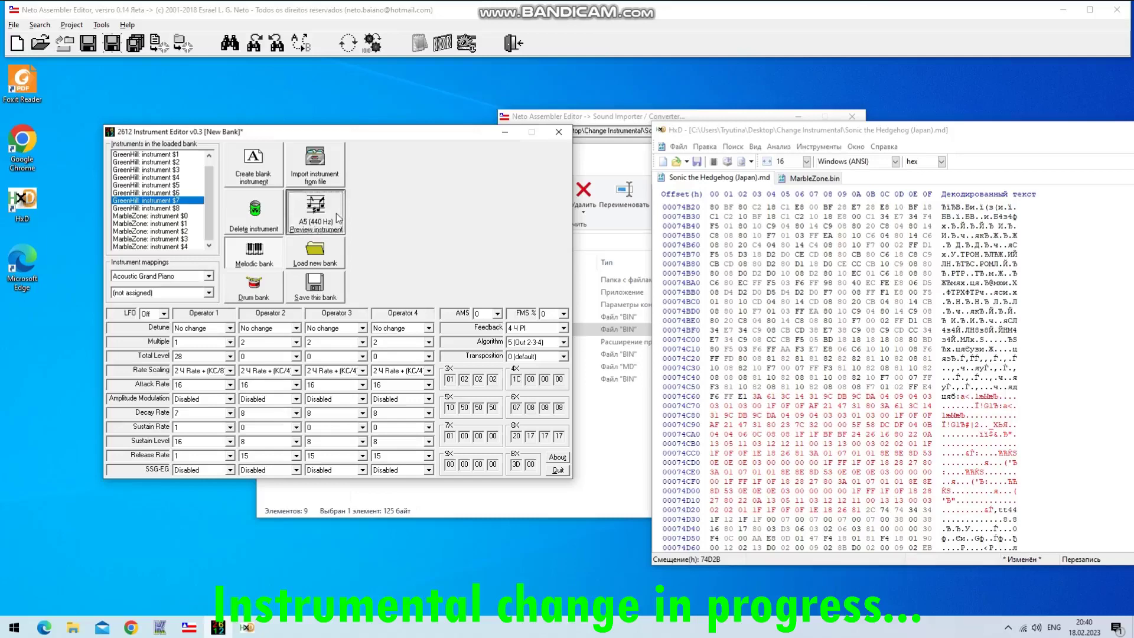
pyautogui.click(168, 208)
# Copy the MarbleZone voice at offset 32 and overwrite the Sonic ROM's last Green Hill voice at 74D2B with it
pyautogui.click(815, 177)
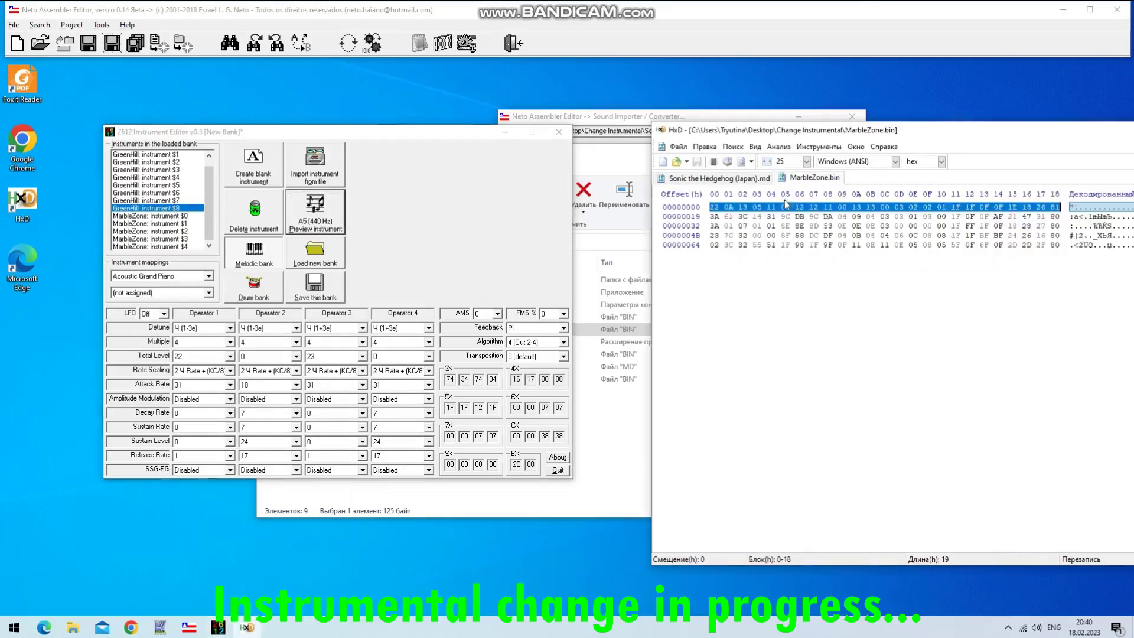
pyautogui.moveTo(711, 226); pyautogui.dragTo(1054, 226)
pyautogui.rightClick(913, 226)
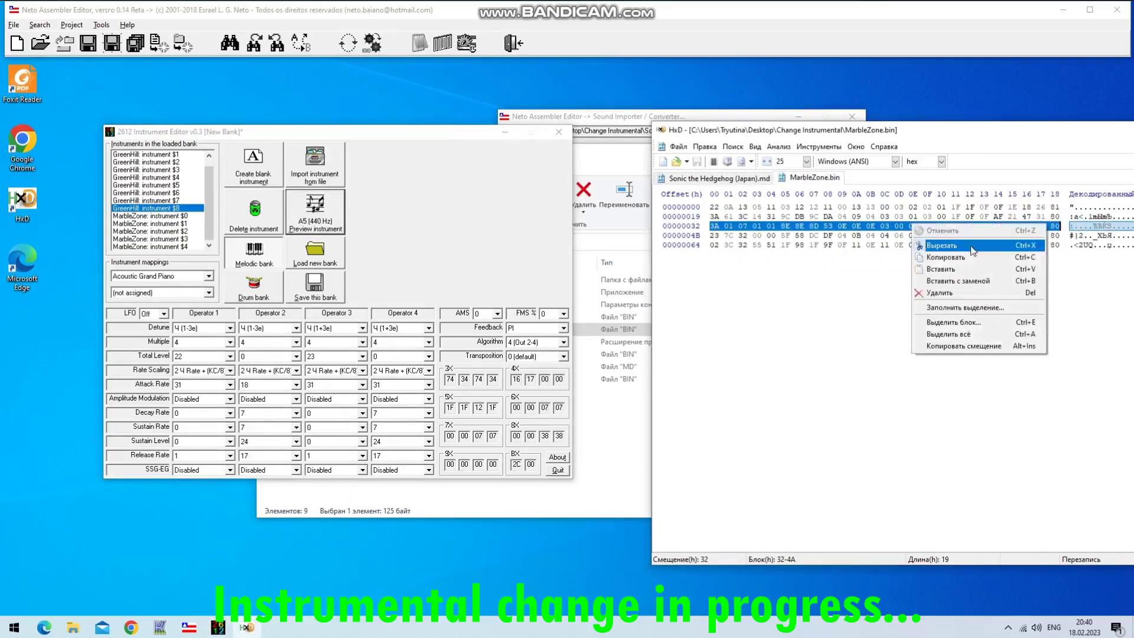
pyautogui.click(944, 257)
pyautogui.click(719, 177)
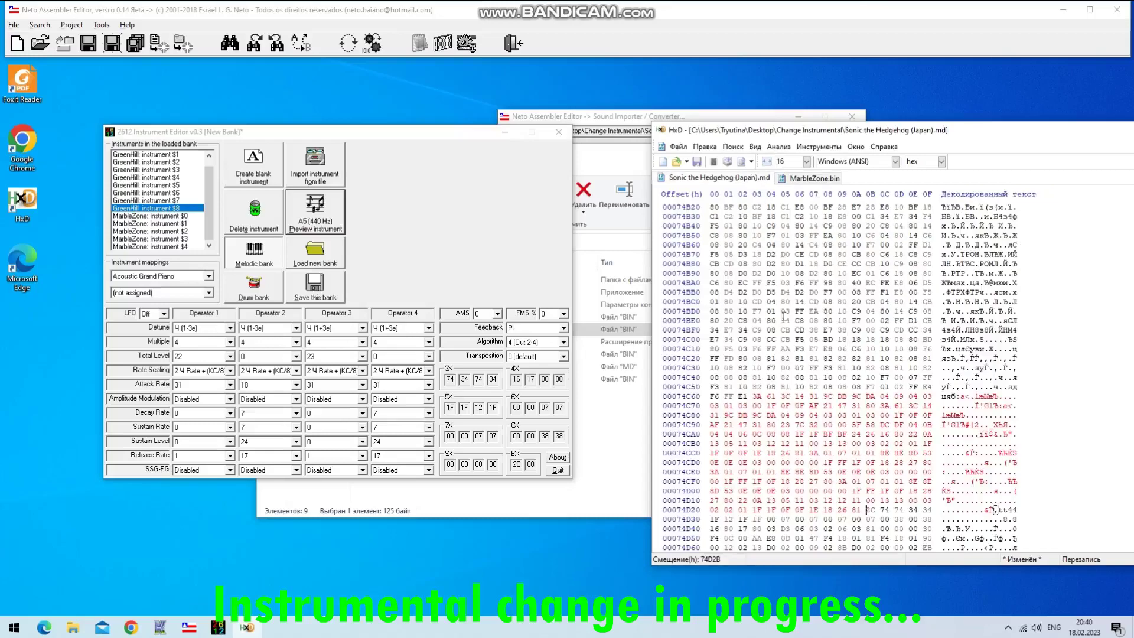
pyautogui.moveTo(863, 508); pyautogui.dragTo(867, 540)
pyautogui.rightClick(868, 523)
pyautogui.click(931, 445)
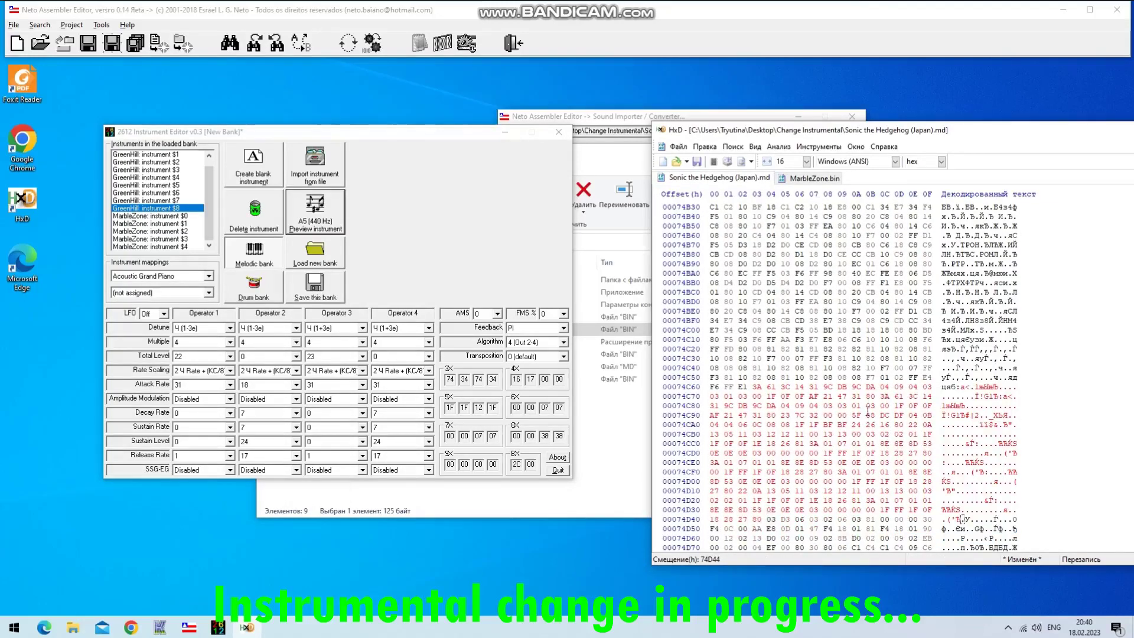
# Save the modified ROM and load Sonic the Hedgehog (Japan).md from the Change Instrumental folder into the Fusion emulator
pyautogui.click(678, 146)
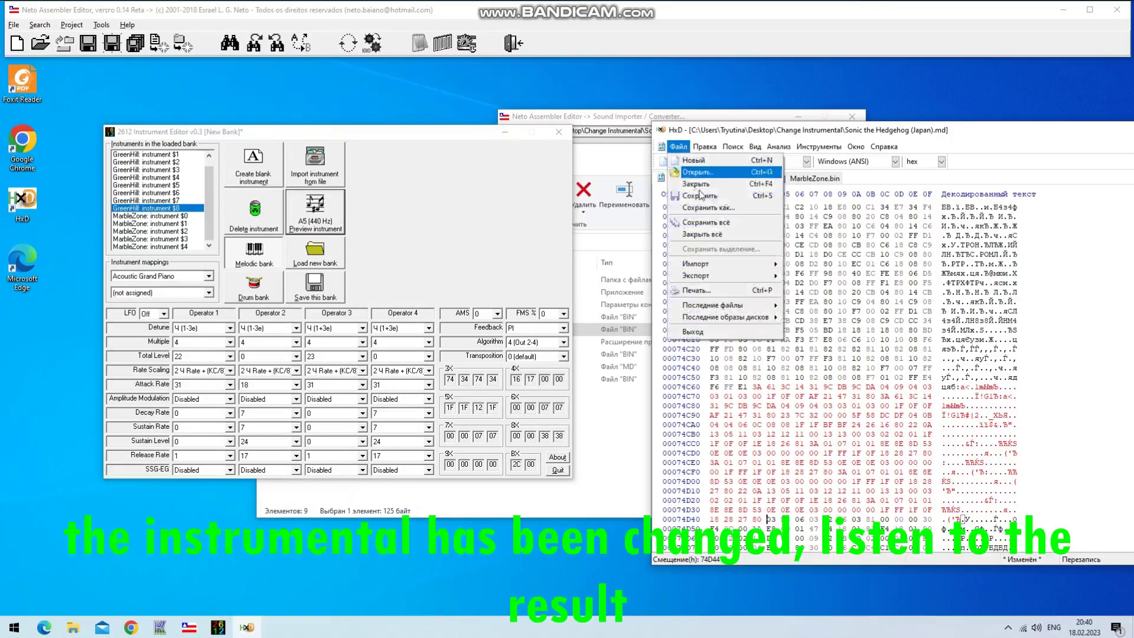
pyautogui.click(694, 191)
pyautogui.click(159, 624)
pyautogui.click(582, 476)
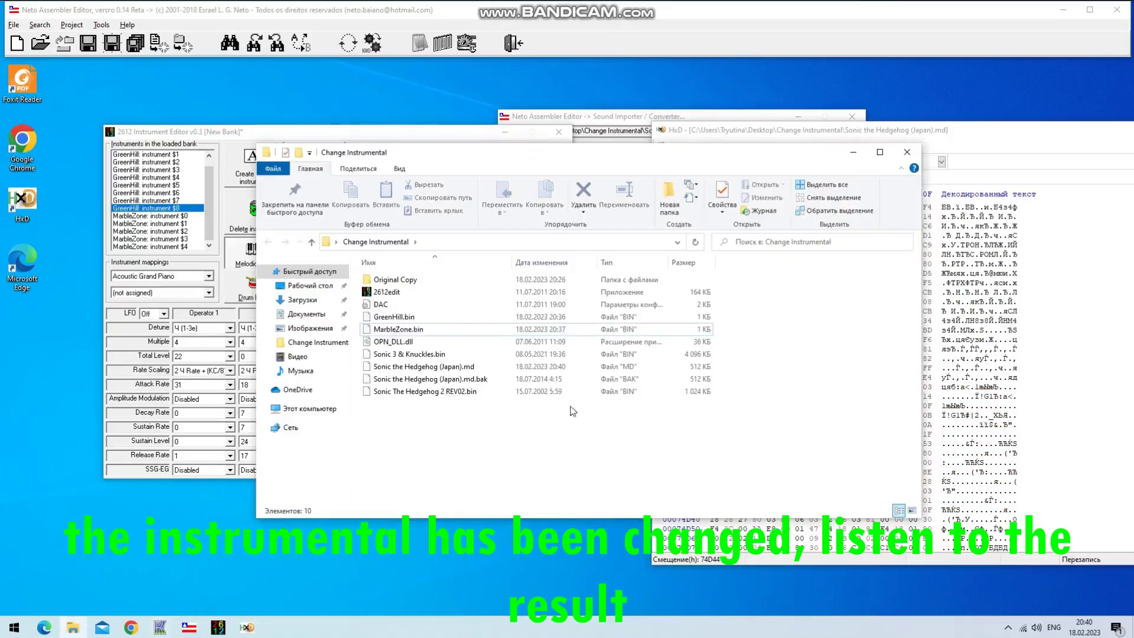
pyautogui.moveTo(446, 160); pyautogui.dragTo(904, 198)
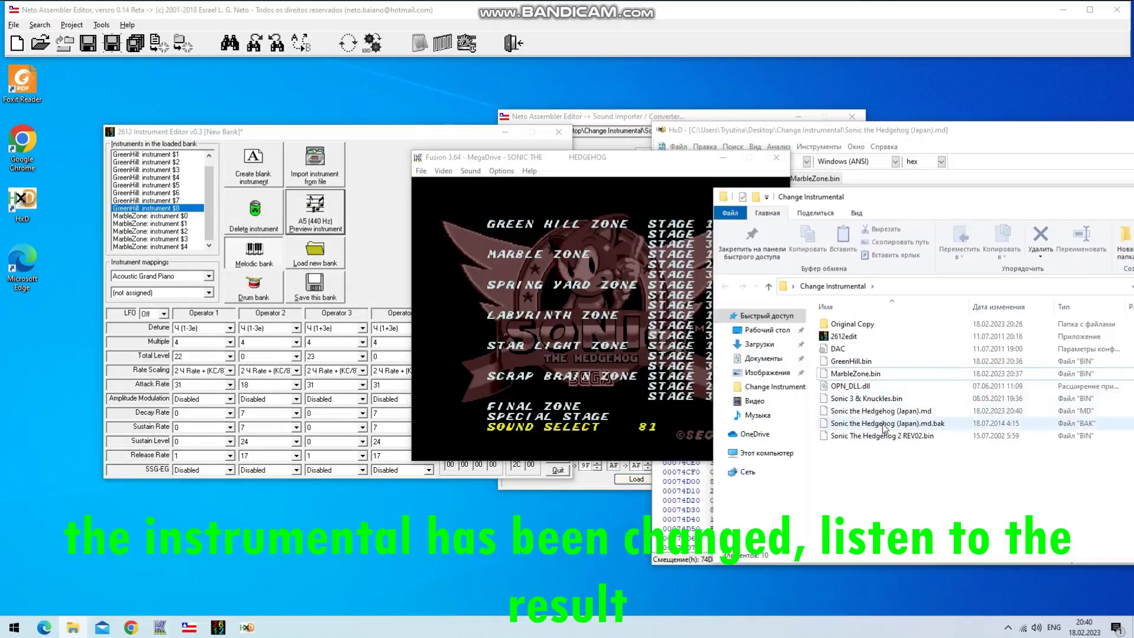
pyautogui.moveTo(862, 411); pyautogui.dragTo(497, 310)
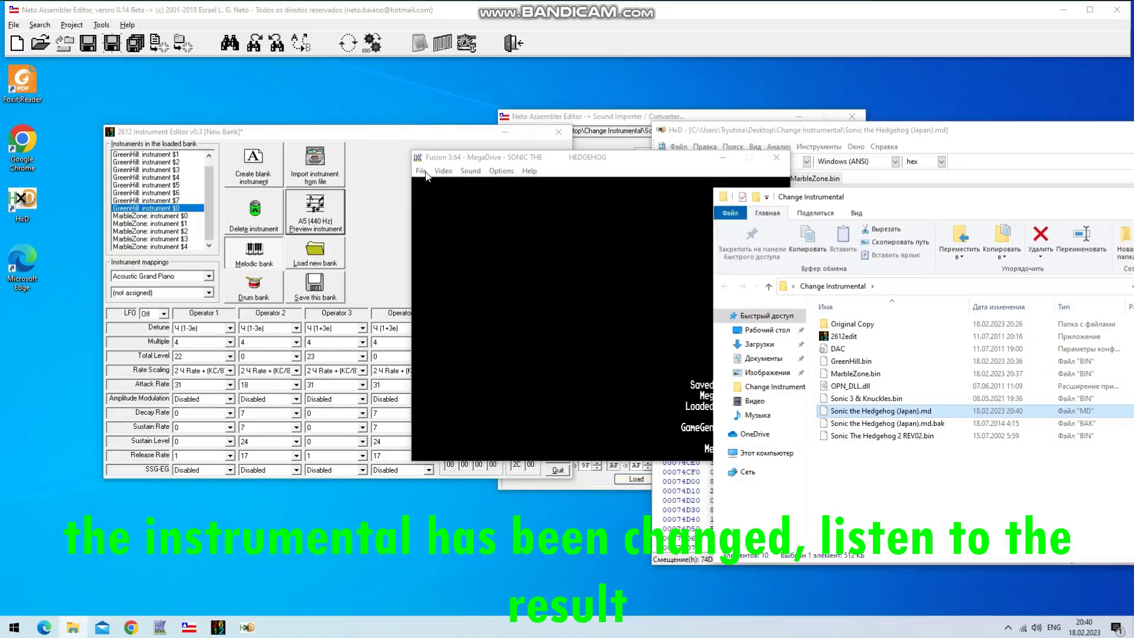
# Load the save state S1REV00Select.gsx in Fusion to reach the sound select screen
pyautogui.click(421, 171)
pyautogui.click(478, 335)
pyautogui.scroll(-10, 554, 371)
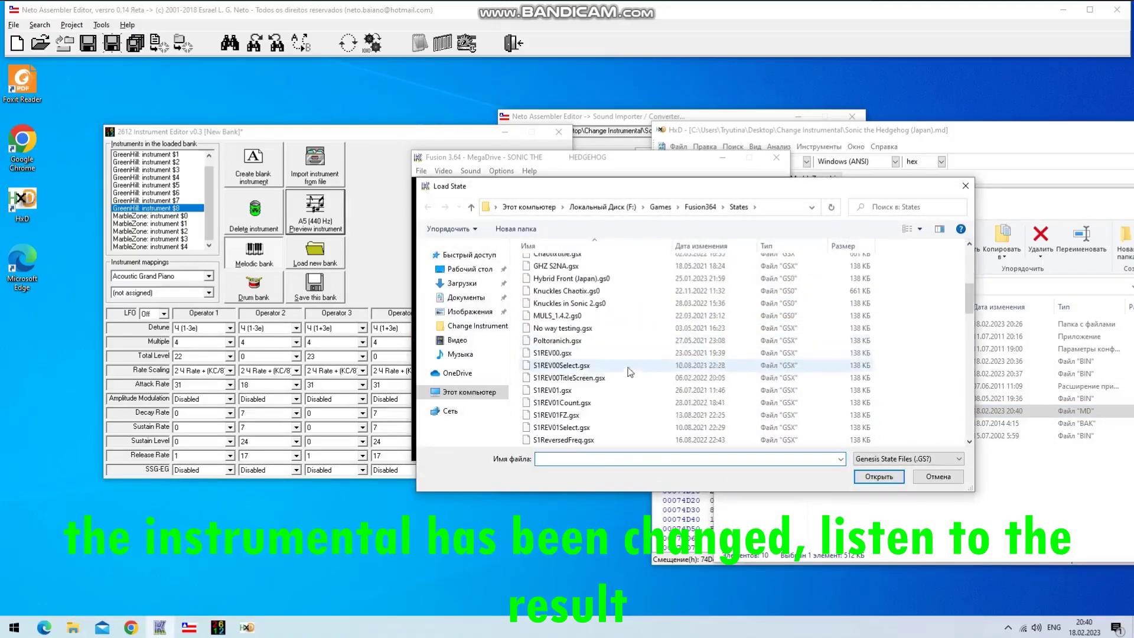
pyautogui.doubleClick(582, 367)
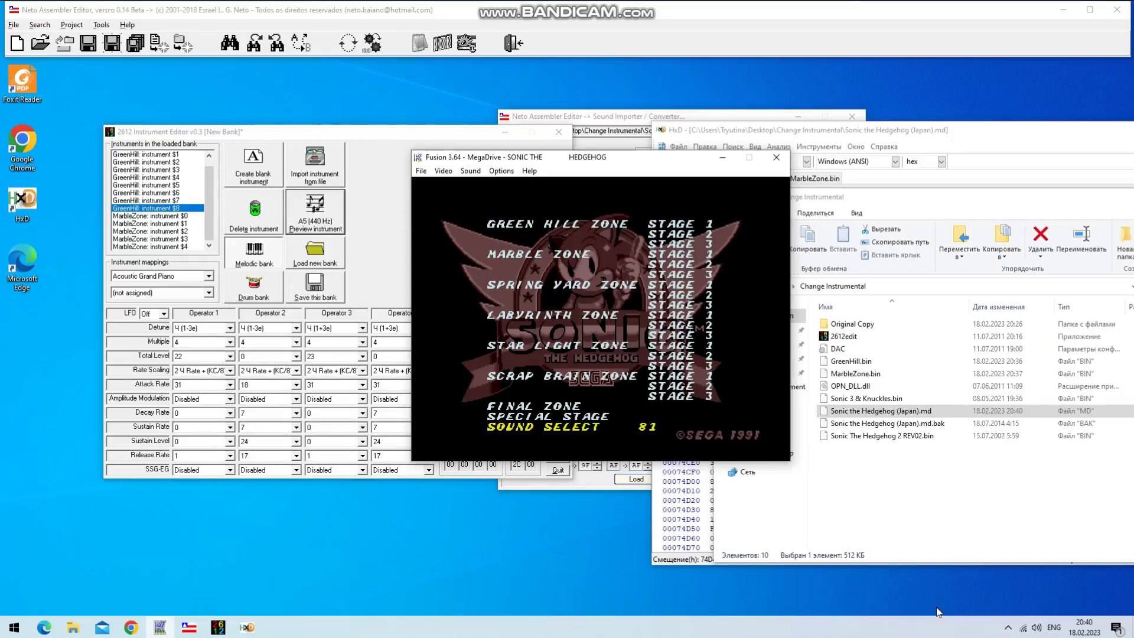
pyautogui.click(1008, 628)
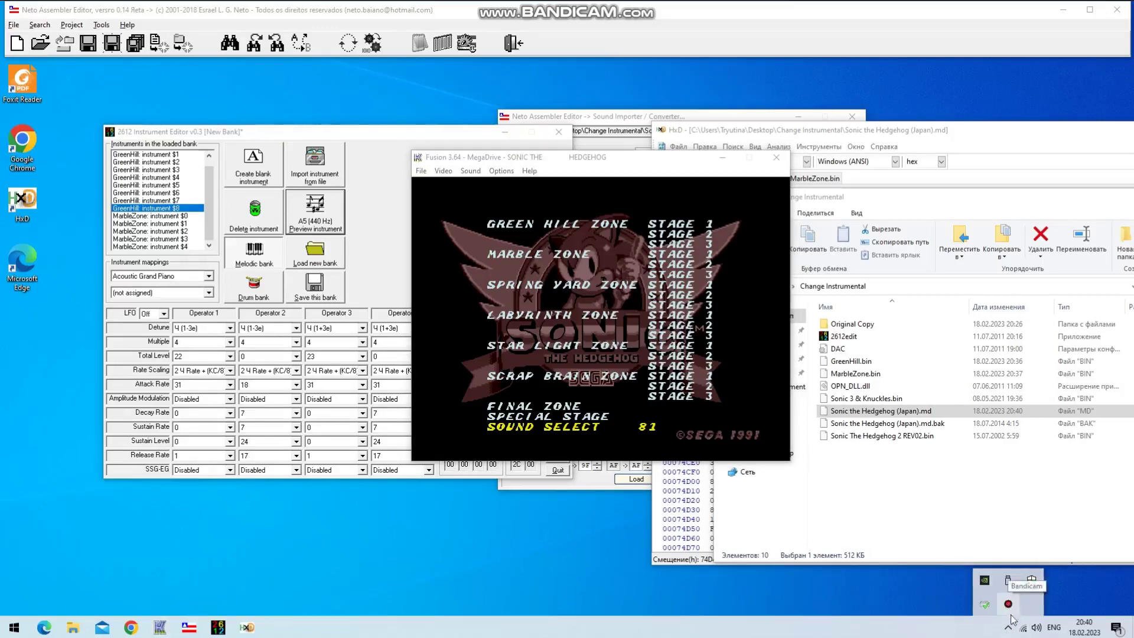
pyautogui.click(1009, 627)
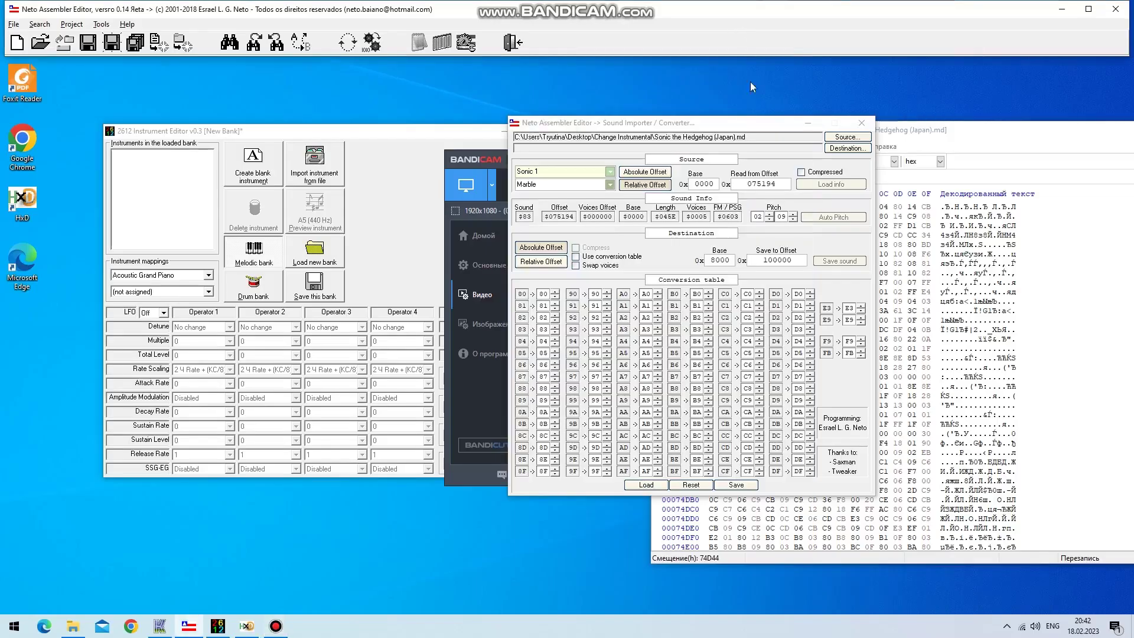
# In the Sound Importer, use Original Copy's Sonic The Hedgehog 2 REV02.bin as source and the Change Instrumental folder's copy as destination
pyautogui.click(851, 142)
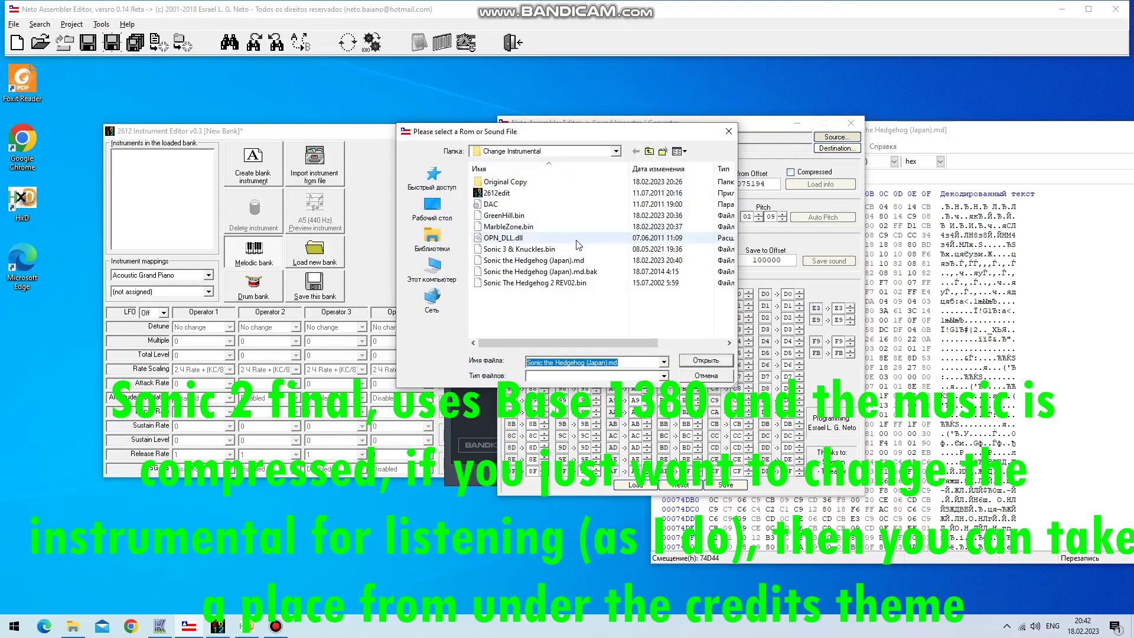
pyautogui.doubleClick(502, 182)
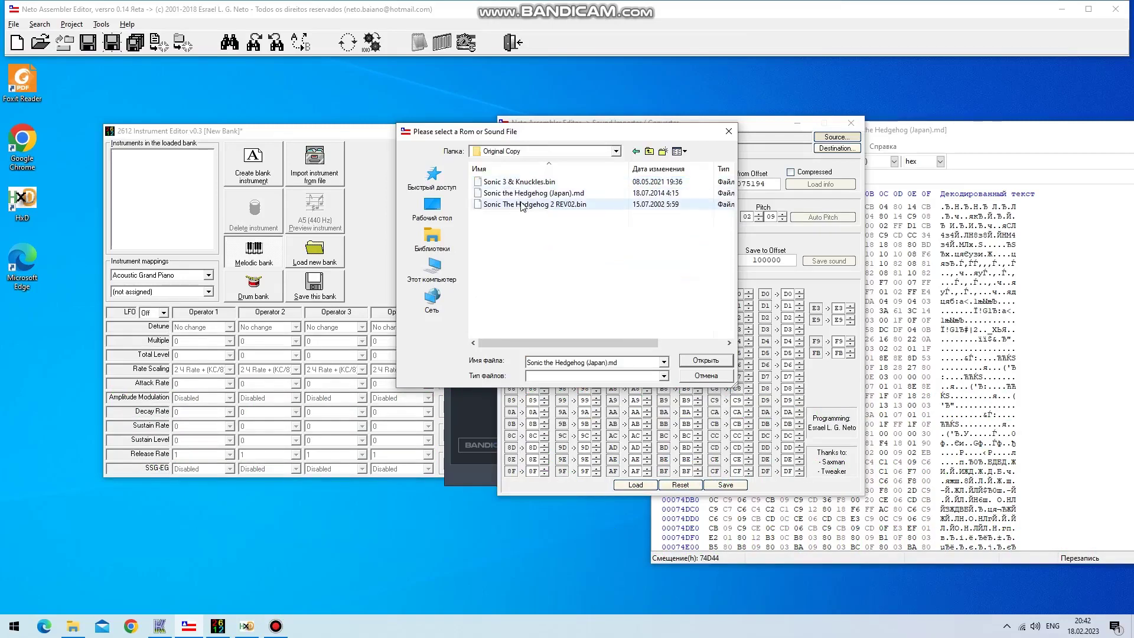
pyautogui.doubleClick(520, 204)
pyautogui.click(835, 148)
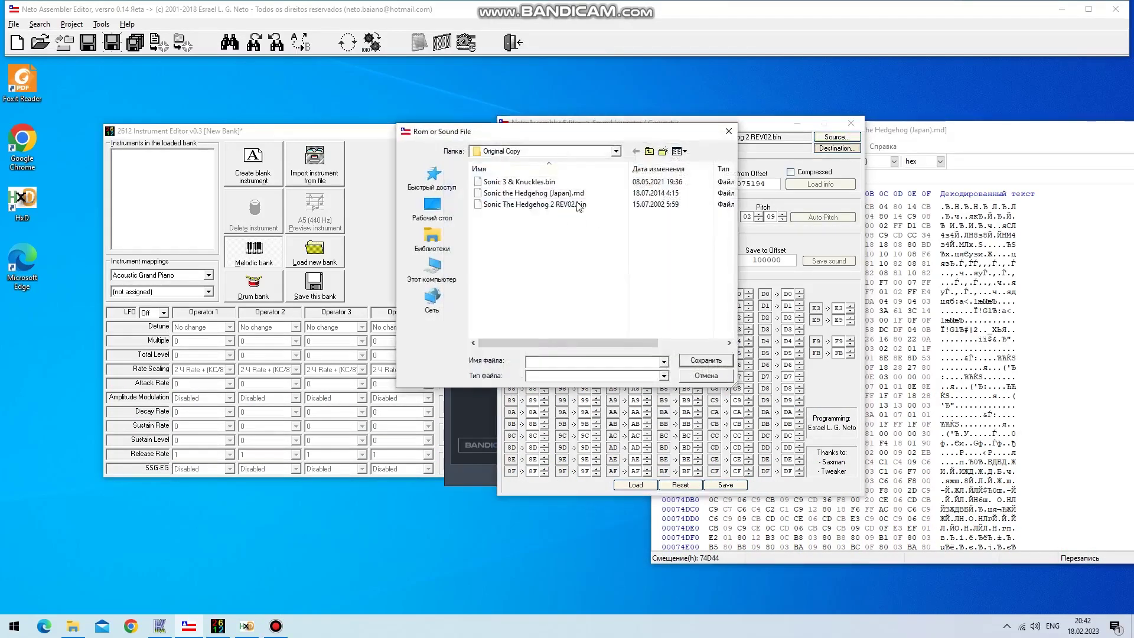
pyautogui.click(649, 151)
pyautogui.doubleClick(567, 283)
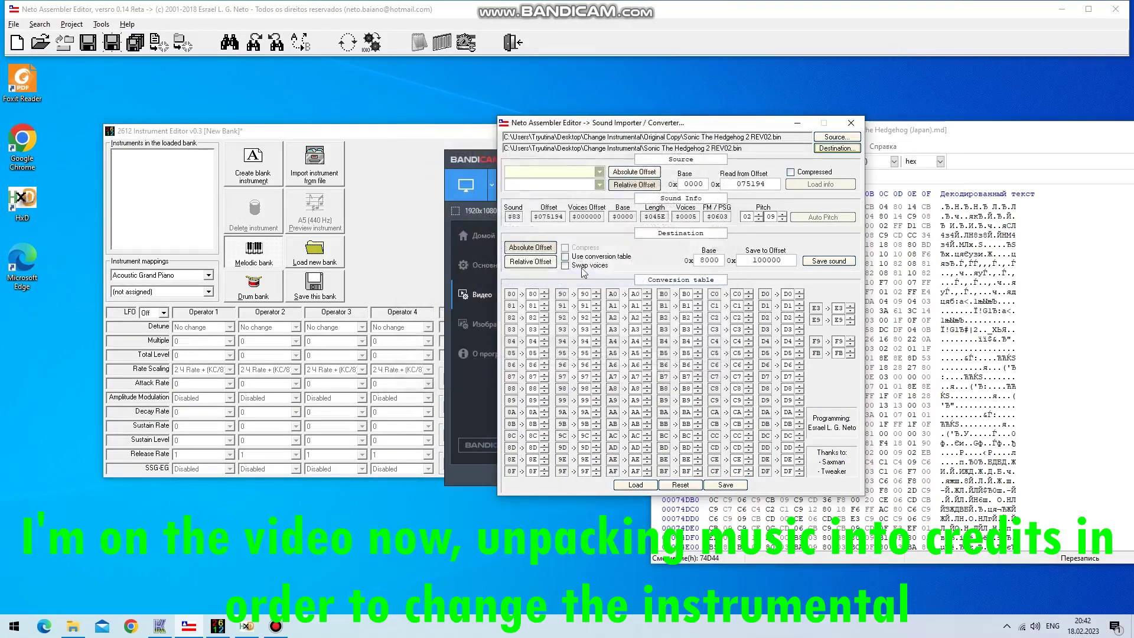
# Choose Sonic 2 as the source game and Emerald Hill as the song to import
pyautogui.click(600, 172)
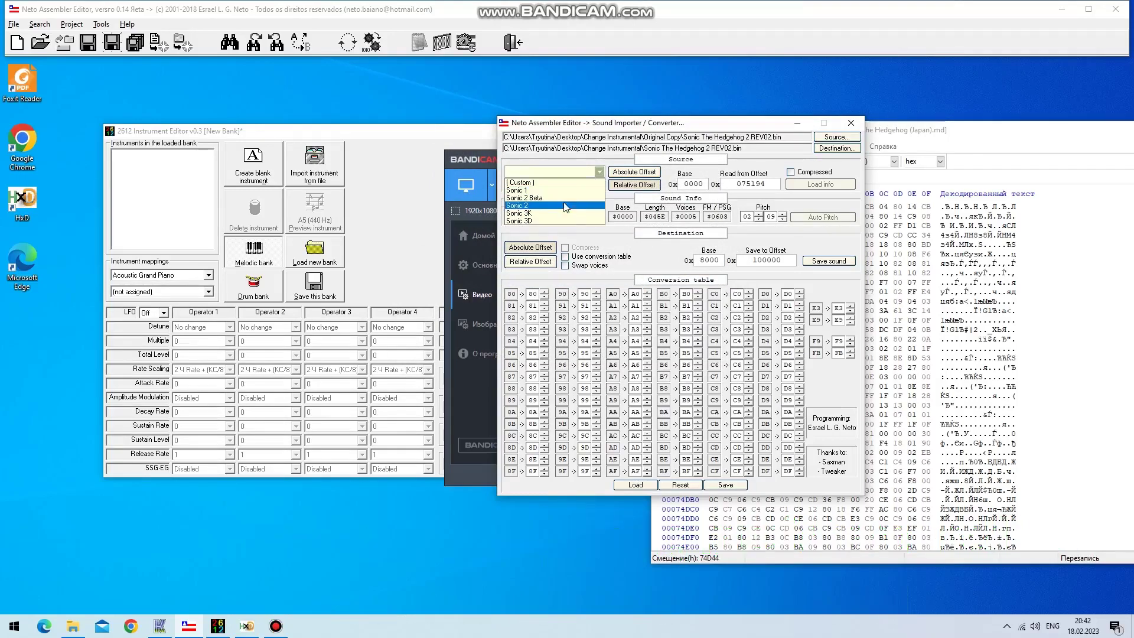
pyautogui.click(602, 189)
pyautogui.scroll(-4, 602, 189)
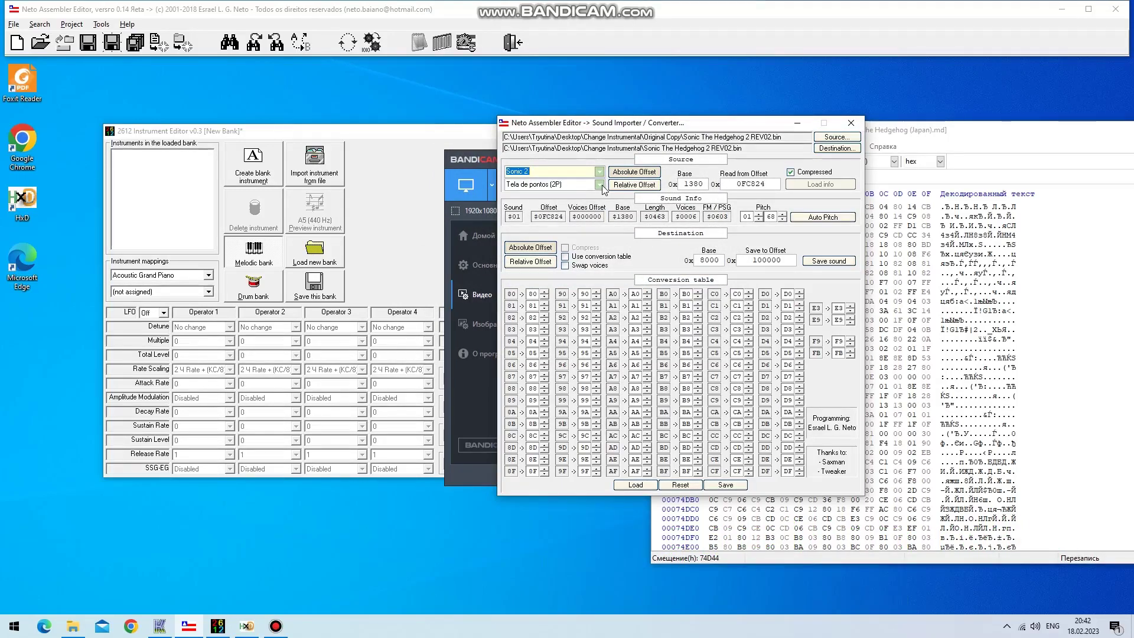
# Set the destination's save offset to FD797 and its base to D797
pyautogui.doubleClick(768, 261)
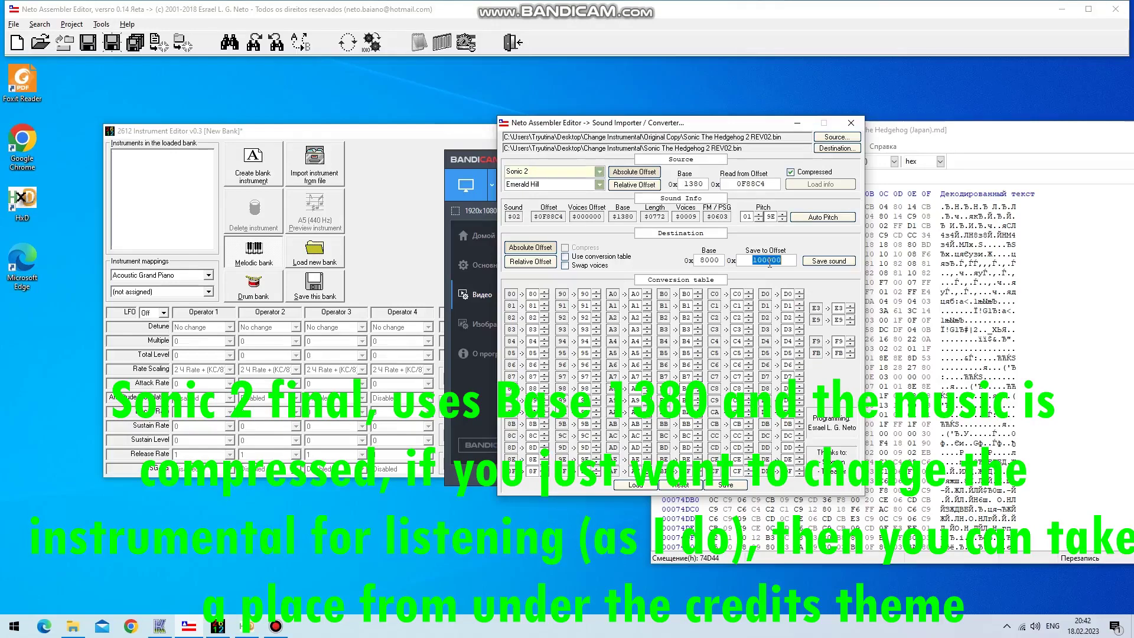
pyautogui.write('FD797')
pyautogui.doubleClick(709, 260)
pyautogui.write('D')
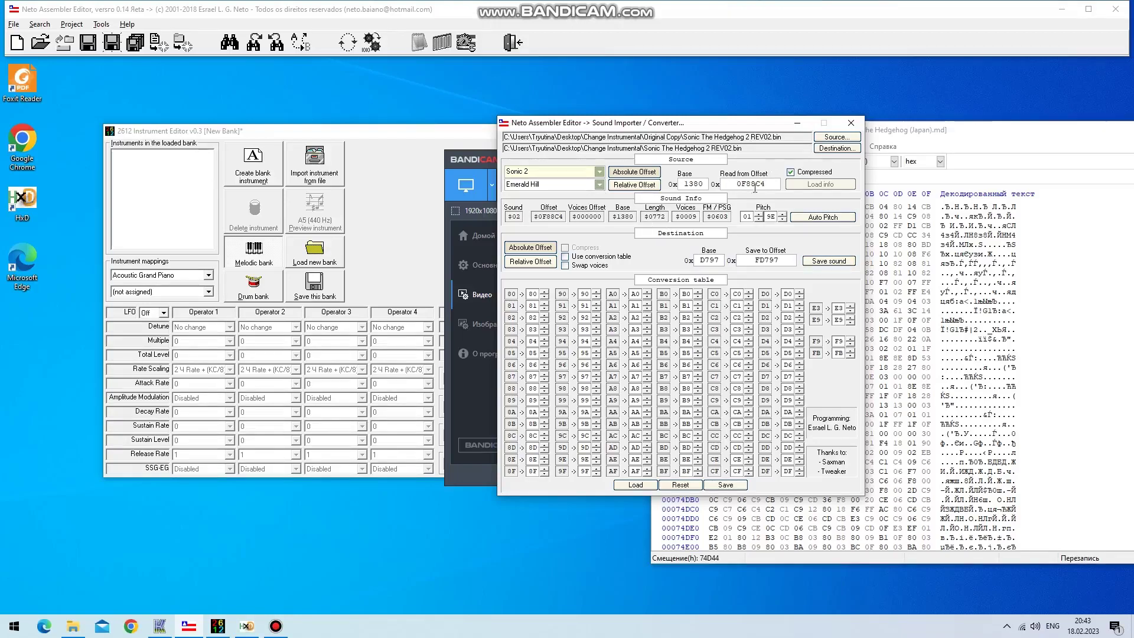
# Check the read offset of the Créditos song in the source list, ending with Emerald Hill selected again
pyautogui.click(600, 184)
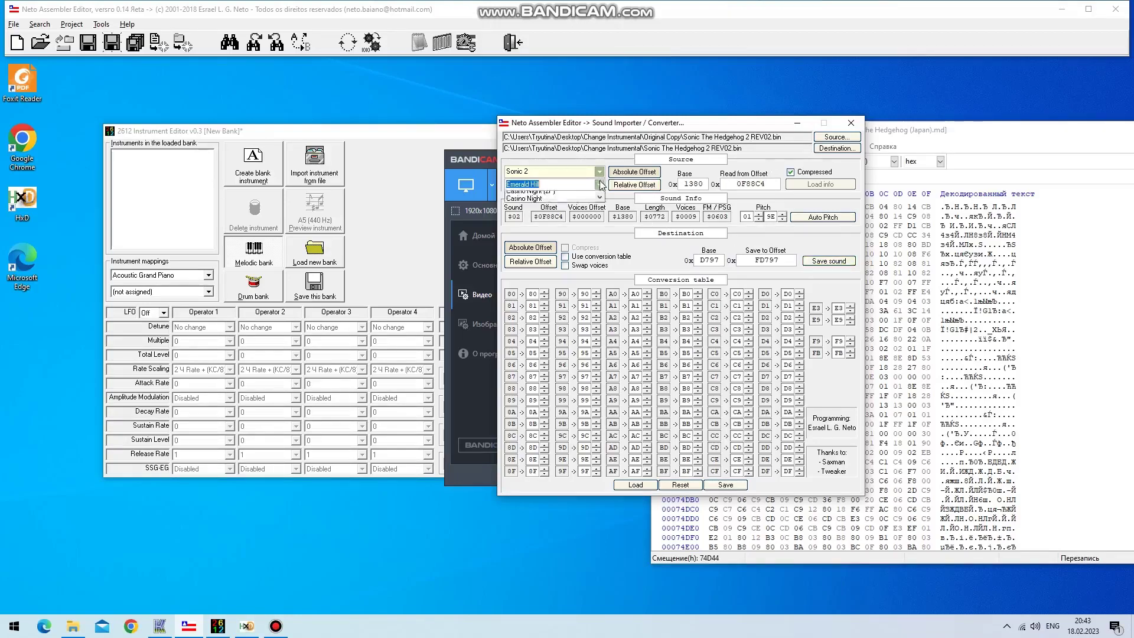
pyautogui.scroll(-6, 558, 233)
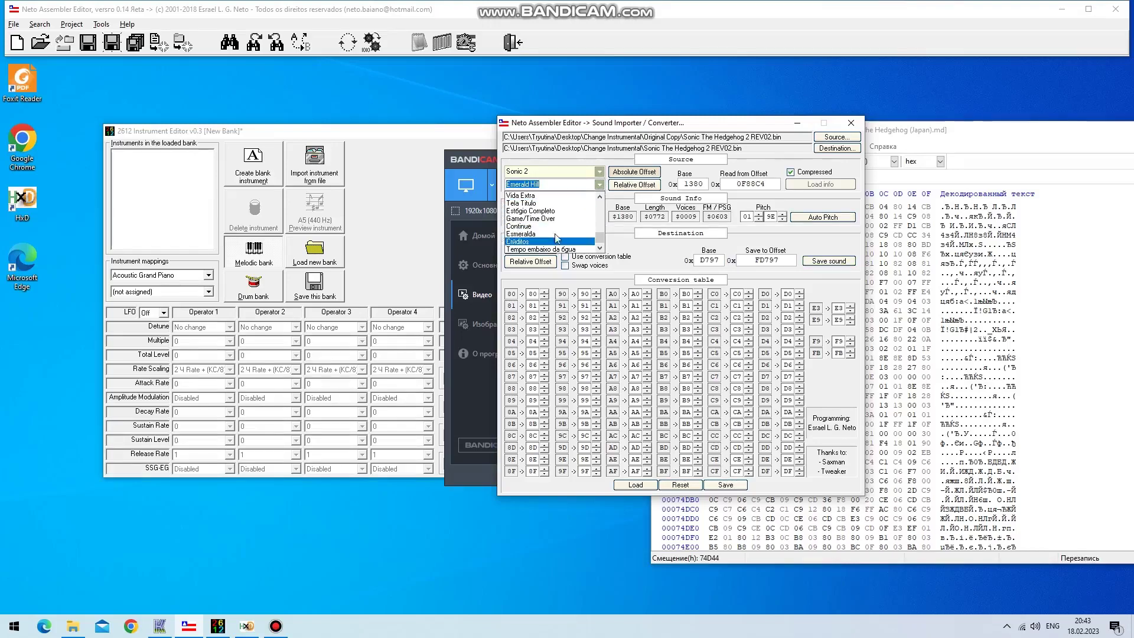
pyautogui.click(556, 241)
pyautogui.doubleClick(736, 184)
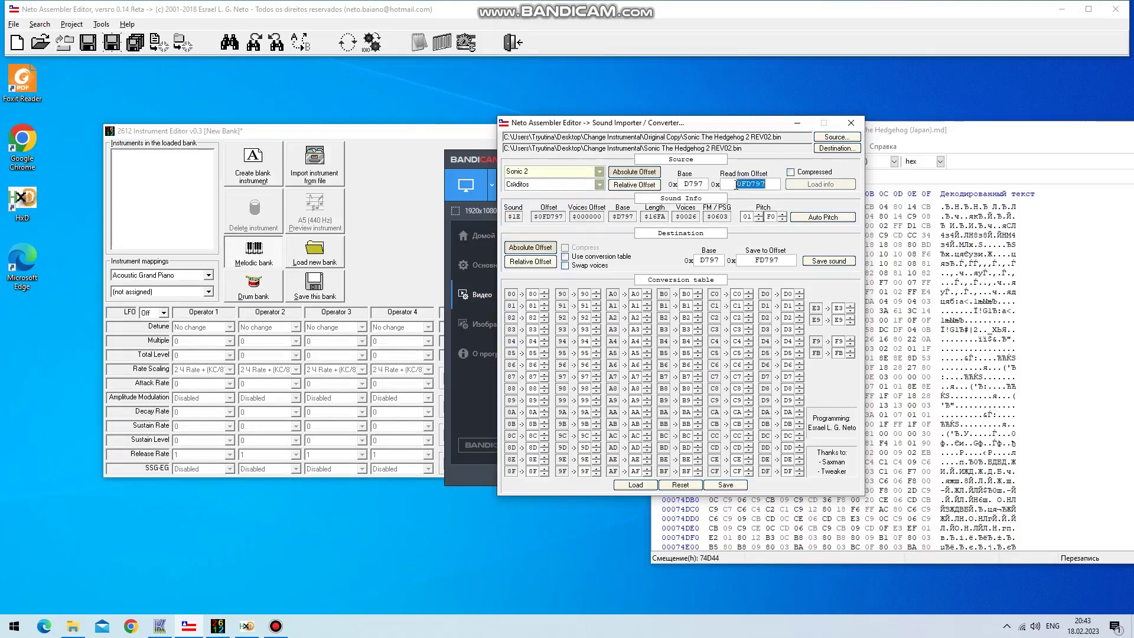
pyautogui.moveTo(736, 185); pyautogui.dragTo(769, 184)
pyautogui.doubleClick(754, 182)
pyautogui.scroll(5, 594, 182)
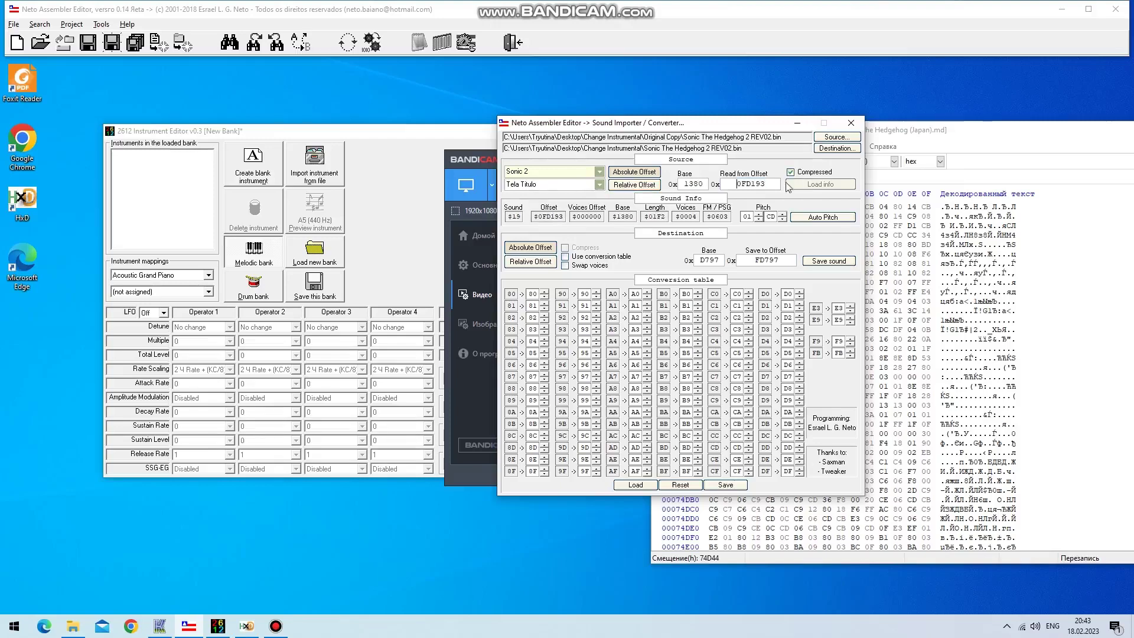
pyautogui.scroll(10, 597, 185)
pyautogui.scroll(1, 600, 195)
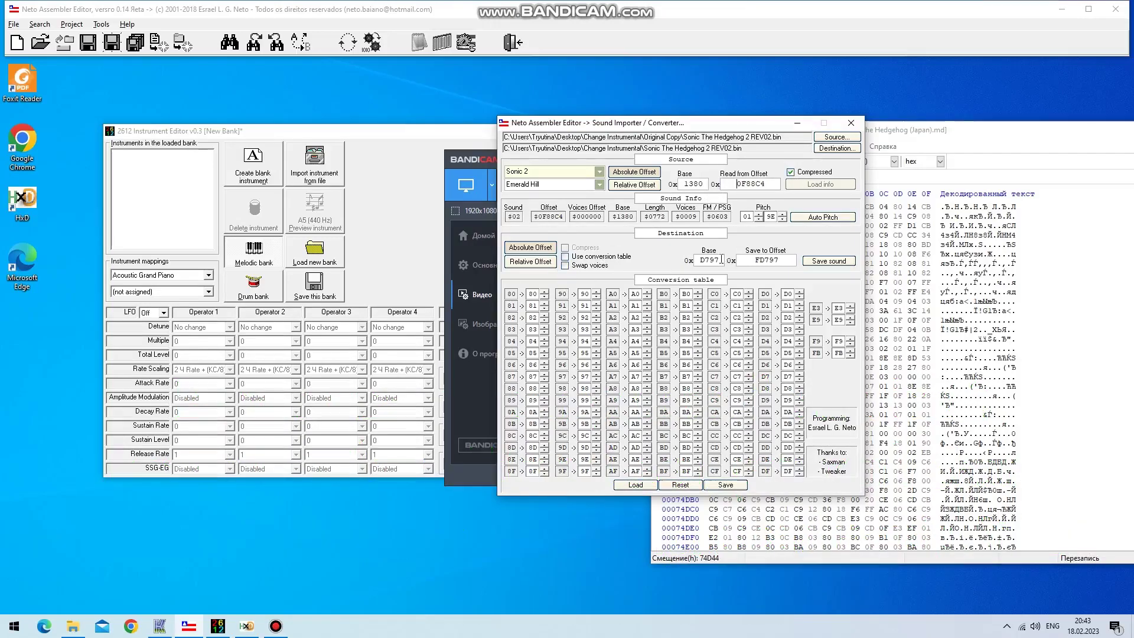
# Load the Change Instrumental folder's Sonic The Hedgehog 2 REV02.bin in Fusion and choose sound 1E in the sound test
pyautogui.click(78, 628)
pyautogui.click(158, 629)
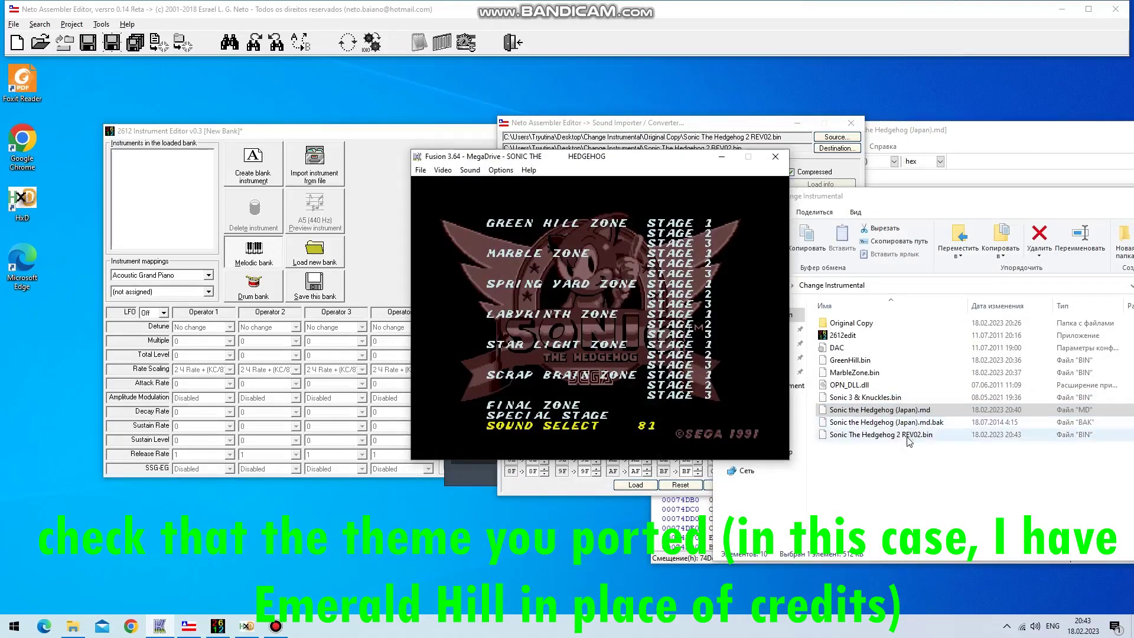
pyautogui.moveTo(910, 436); pyautogui.dragTo(674, 387)
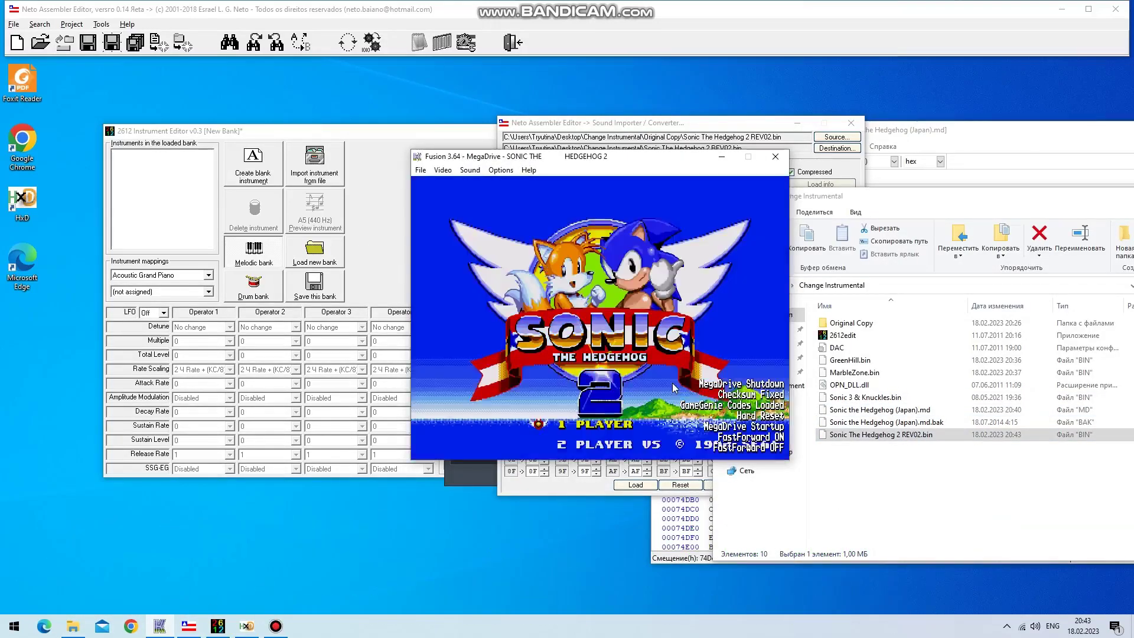
pyautogui.press('Return')
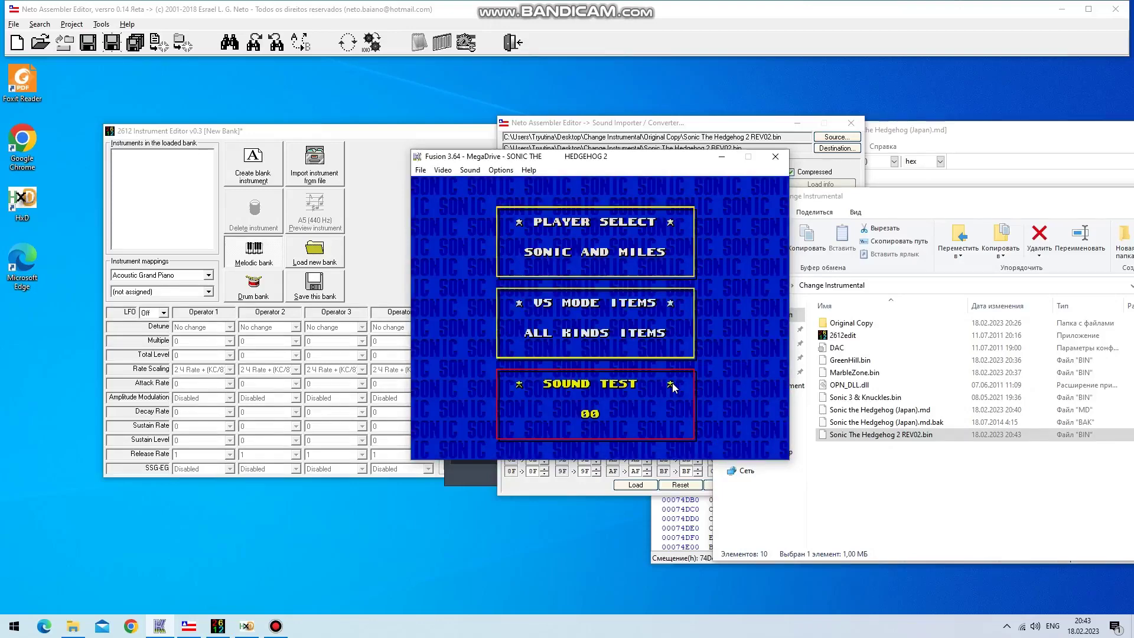
pyautogui.press('Right')
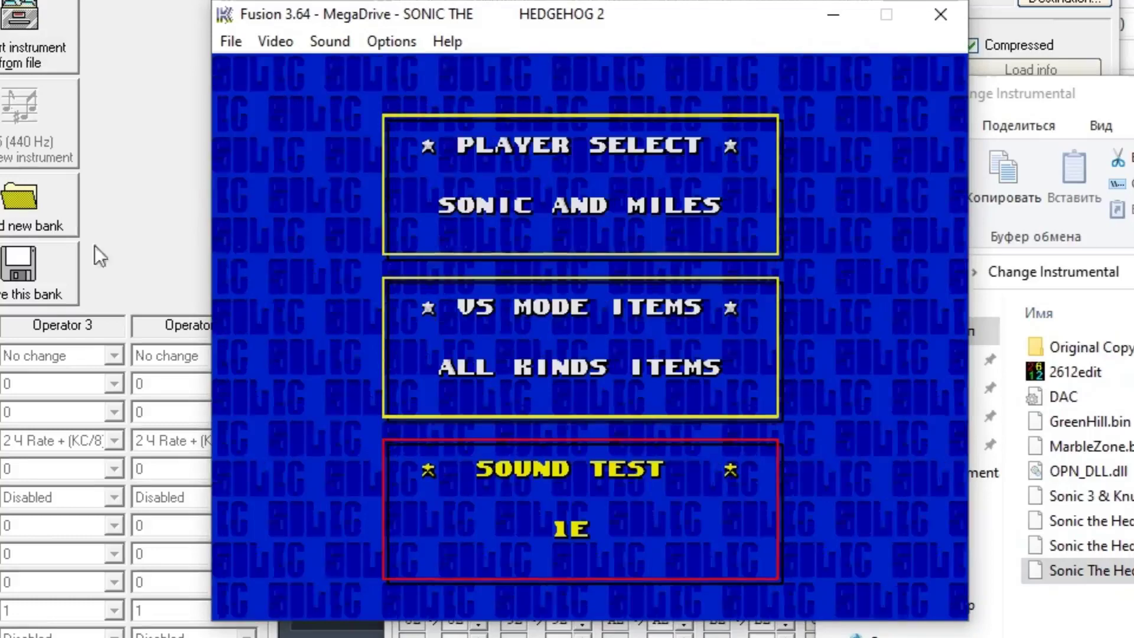
# Switch to HxD with the modified Sonic The Hedgehog 2 REV02.bin open and narrow its window so the emulator shows beside it
pyautogui.hotkey('alt', 'Tab')
pyautogui.hotkey('ctrl', 'Home')
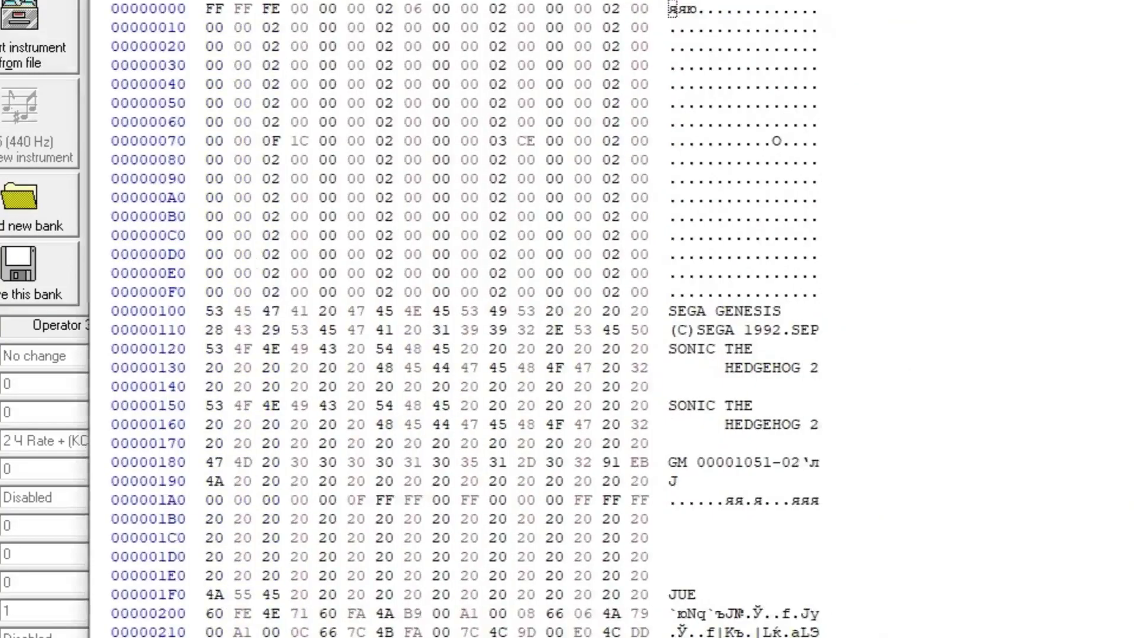
pyautogui.click(248, 0)
pyautogui.click(302, 19)
pyautogui.click(779, 75)
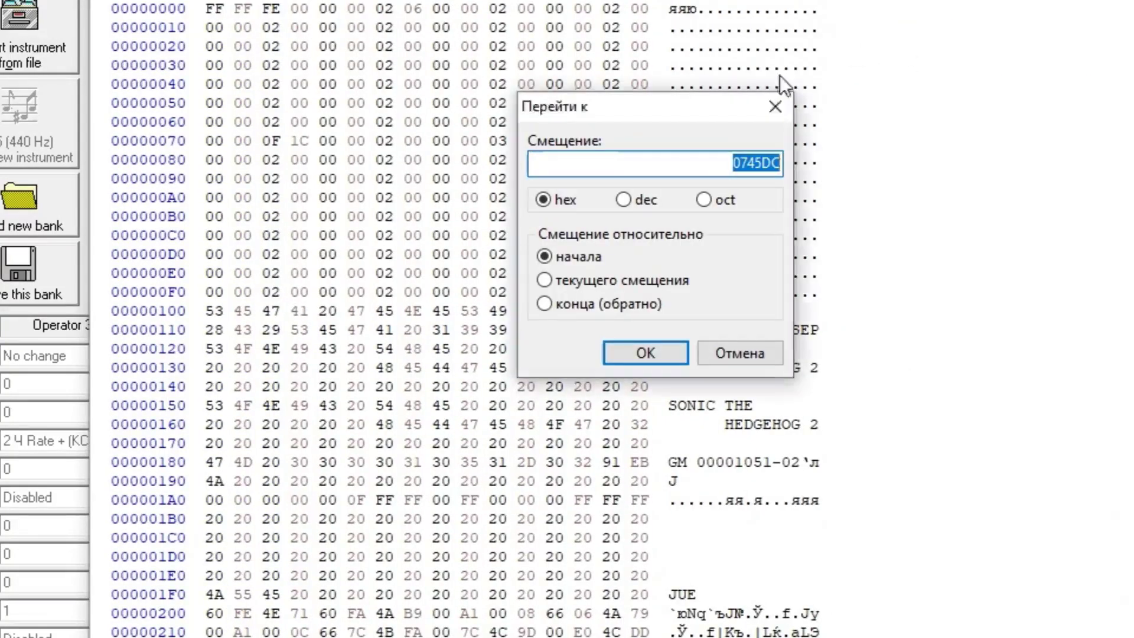
pyautogui.click(775, 106)
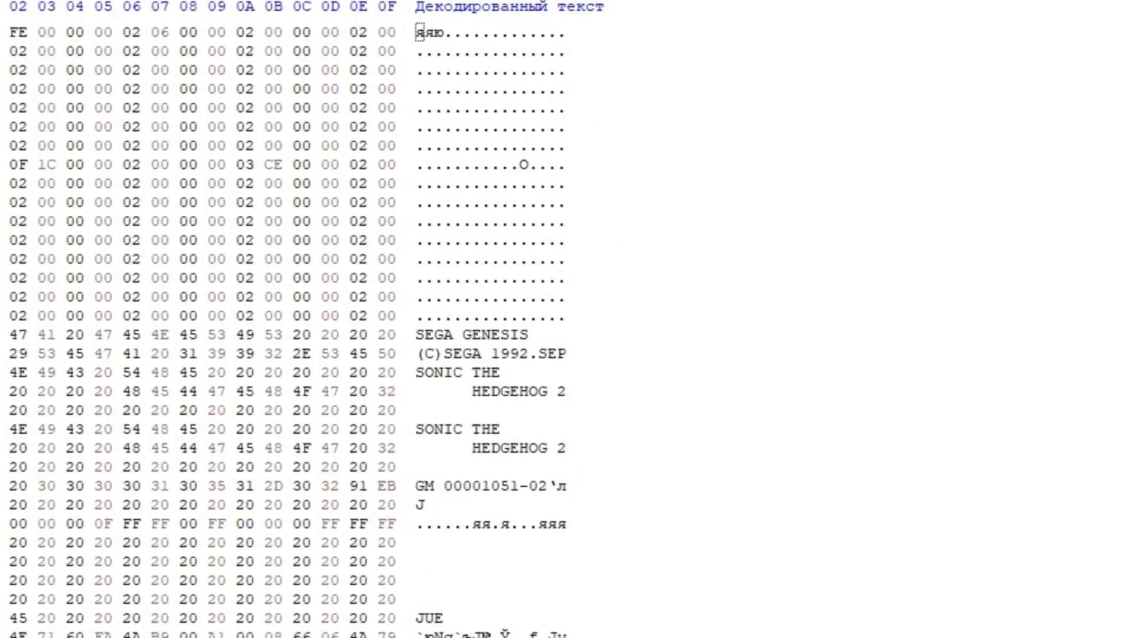
pyautogui.moveTo(1133, 147); pyautogui.dragTo(668, 154)
# Go to offset FD797 in the modified ROM and select the bytes from FD797 to FD79F
pyautogui.click(15, 0)
pyautogui.click(107, 43)
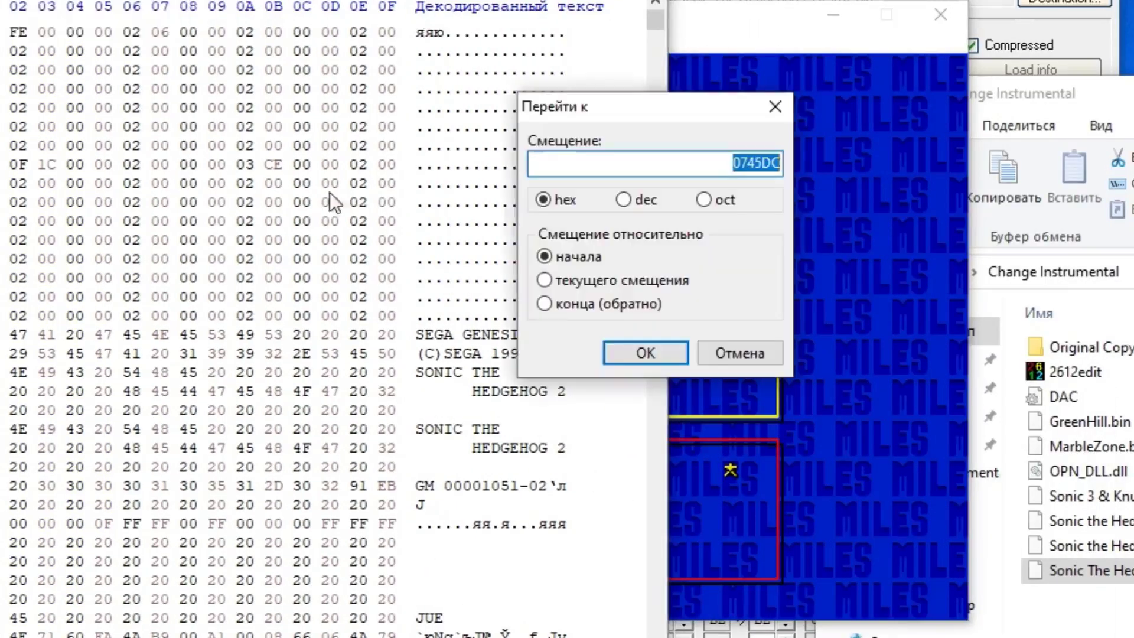
pyautogui.write('FD797')
pyautogui.press('Return')
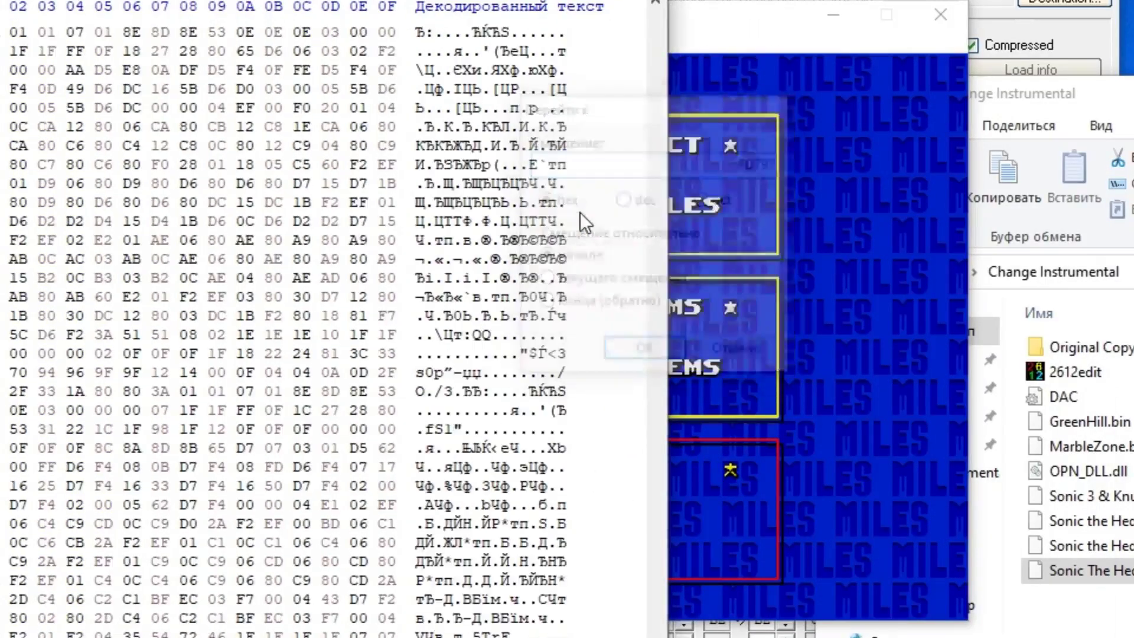
pyautogui.scroll(-9, 579, 228)
pyautogui.moveTo(153, 183); pyautogui.dragTo(391, 184)
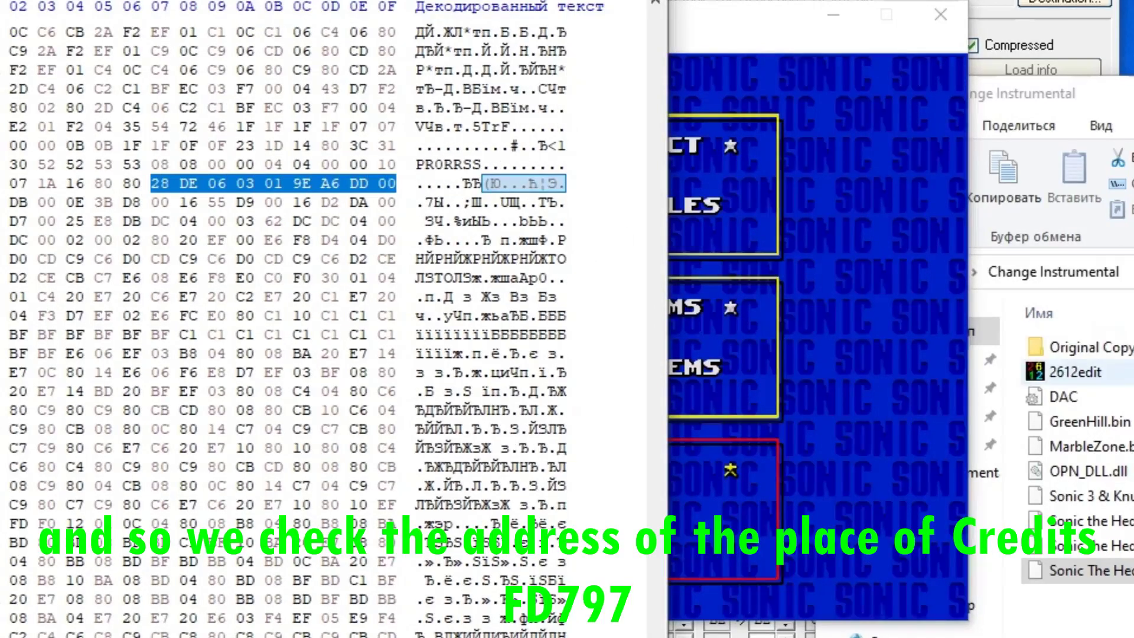
# Open Original Copy's Sonic The Hedgehog 2 REV02.bin in HxD
pyautogui.click(1122, 348)
pyautogui.doubleClick(1117, 348)
pyautogui.moveTo(1122, 396); pyautogui.dragTo(204, 242)
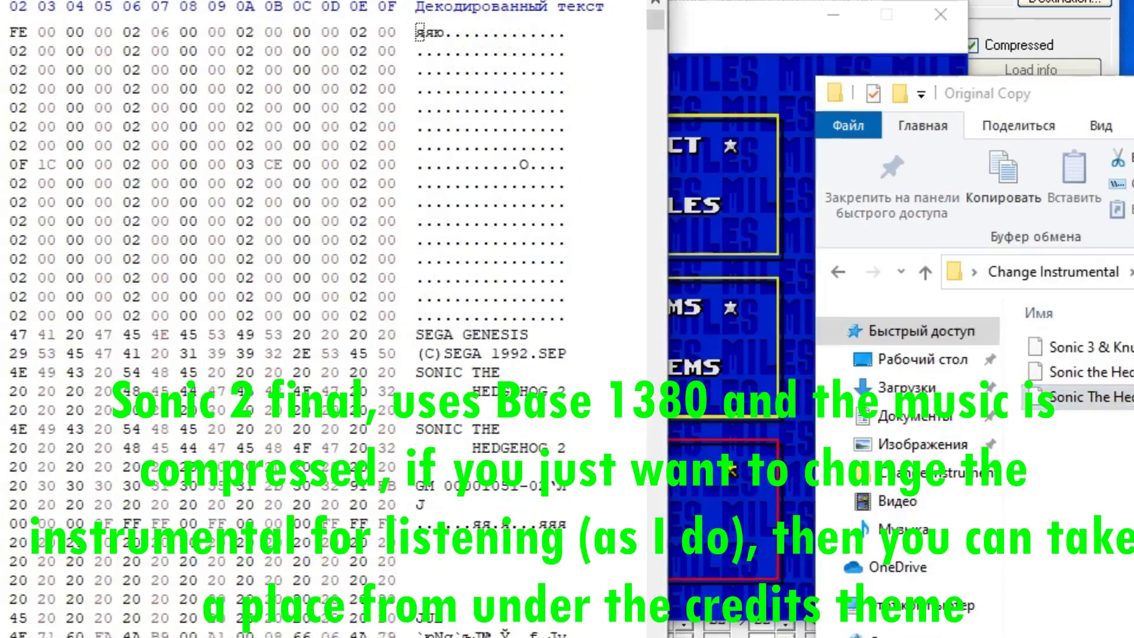
# Go to offset FD797 in the original ROM and select the bytes from FD797 to the end of that row
pyautogui.click(7, 0)
pyautogui.click(49, 39)
pyautogui.write('FD797')
pyautogui.press('Return')
pyautogui.scroll(-8, 170, 218)
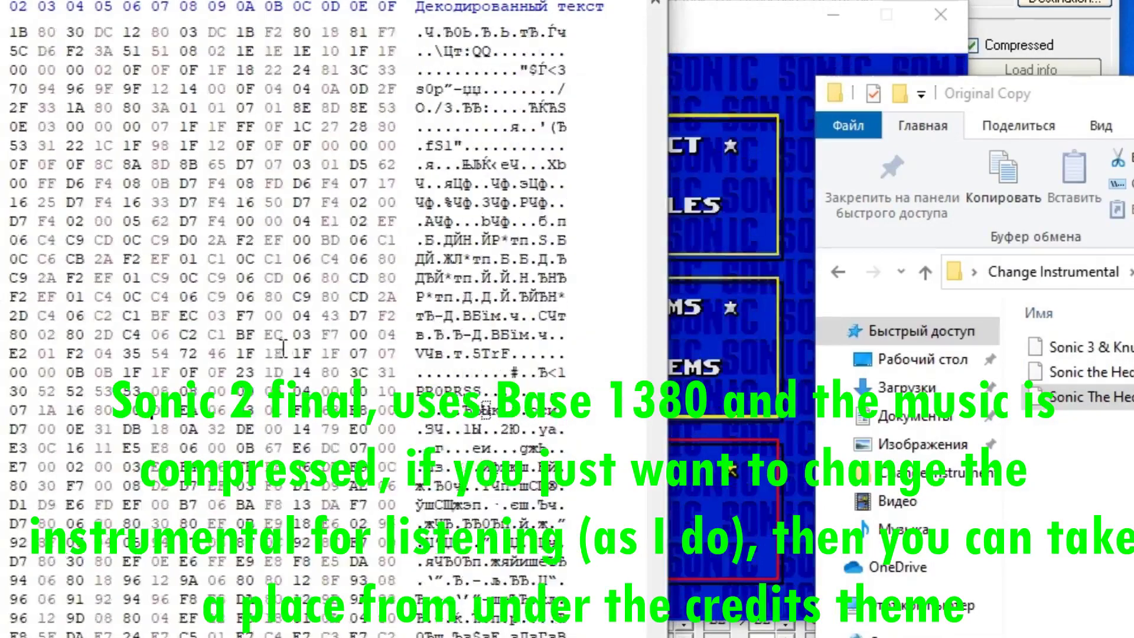
pyautogui.moveTo(152, 240); pyautogui.dragTo(438, 246)
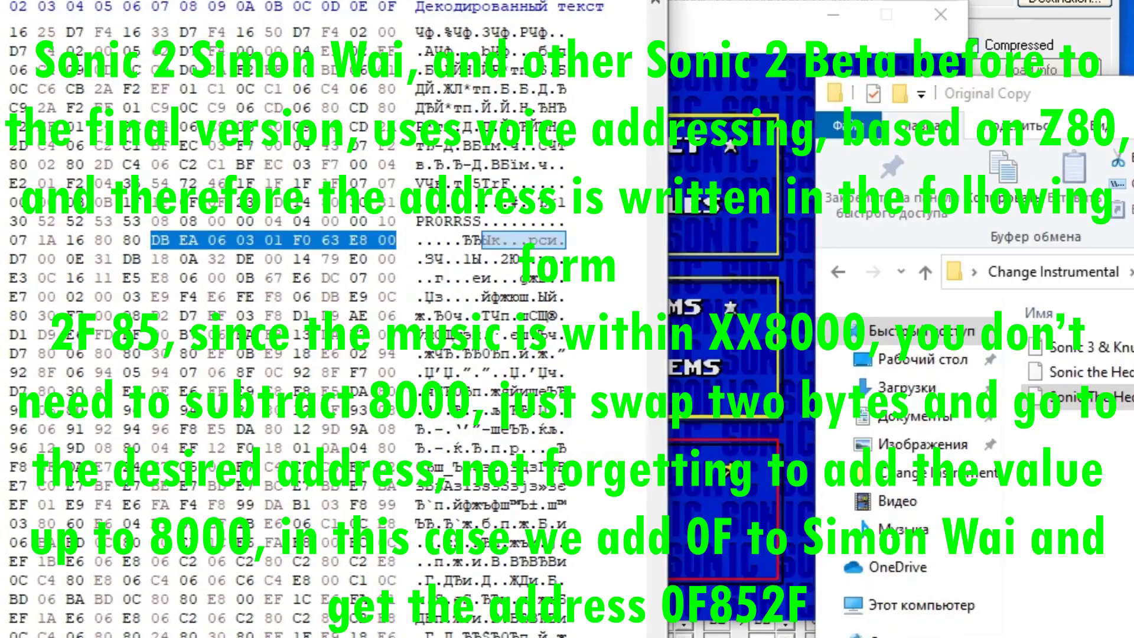
# Compare the data at FD797 between the original and modified Sonic 2 ROMs, aligning both files to the same row
pyautogui.scroll(-3, 228, 53)
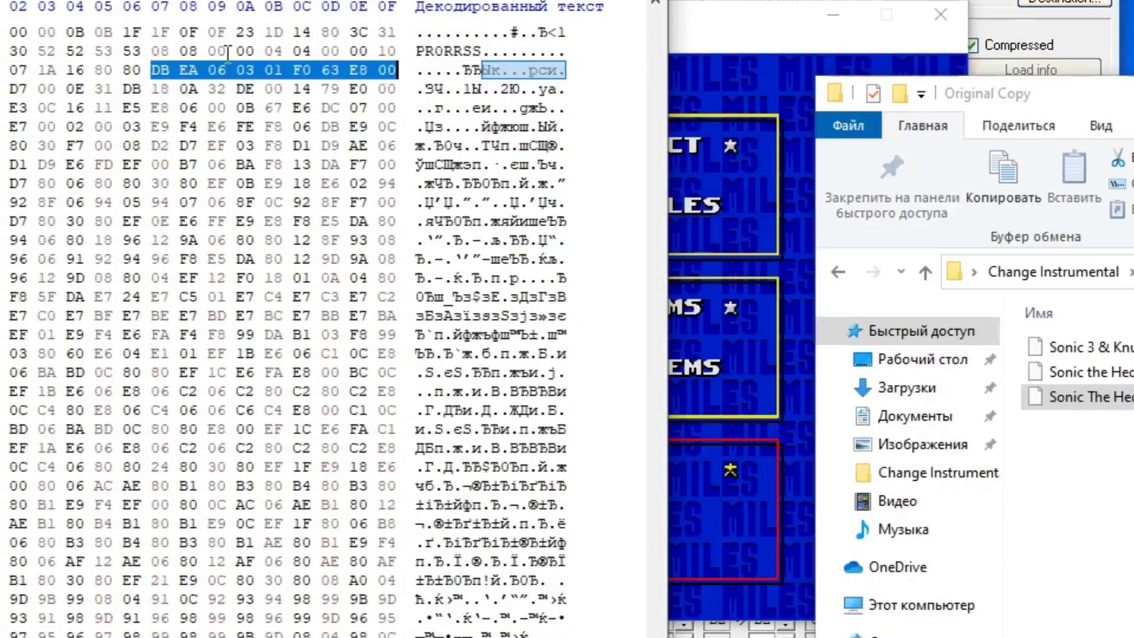
pyautogui.scroll(-1, 319, 151)
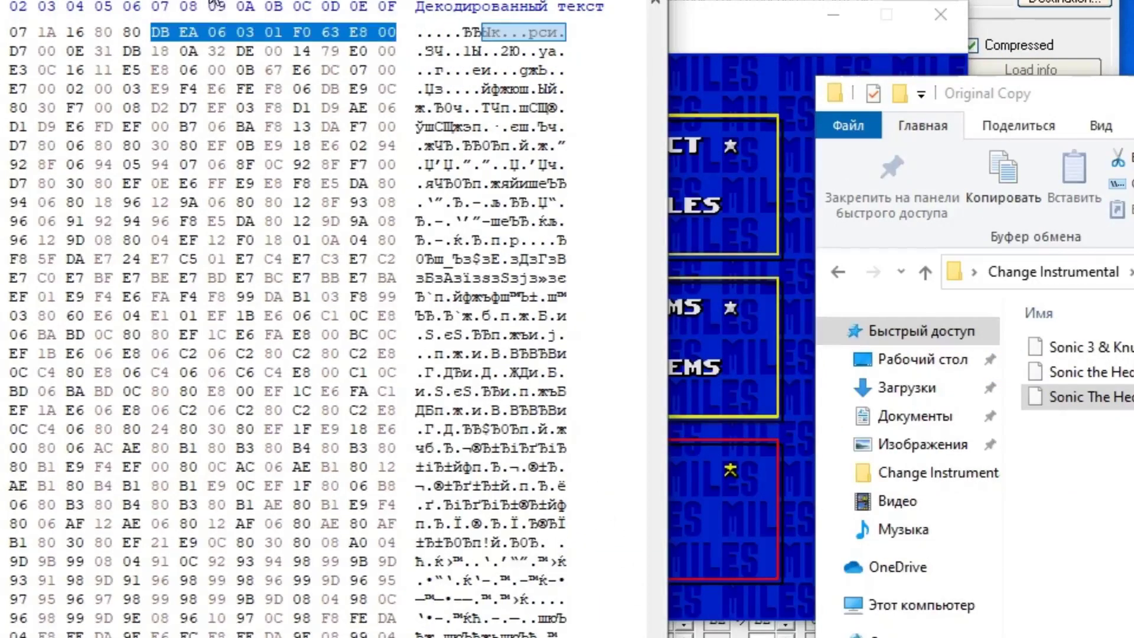
pyautogui.click(210, 0)
pyautogui.scroll(-3, 363, 200)
pyautogui.scroll(1, 363, 200)
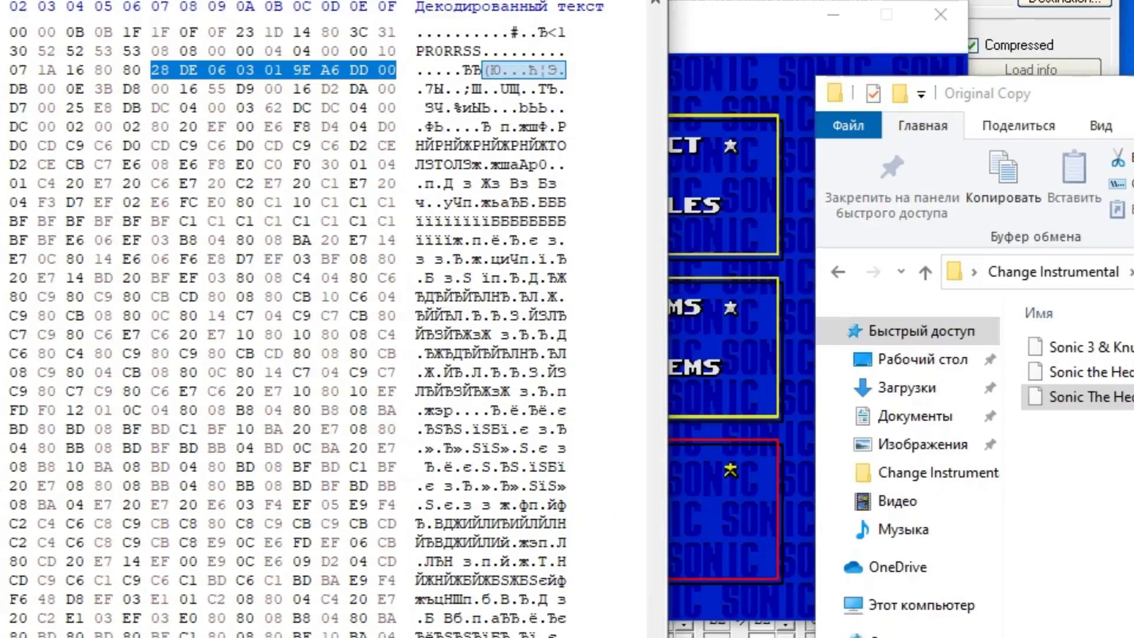
pyautogui.scroll(-1, 338, 111)
pyautogui.click(343, 0)
pyautogui.click(272, 0)
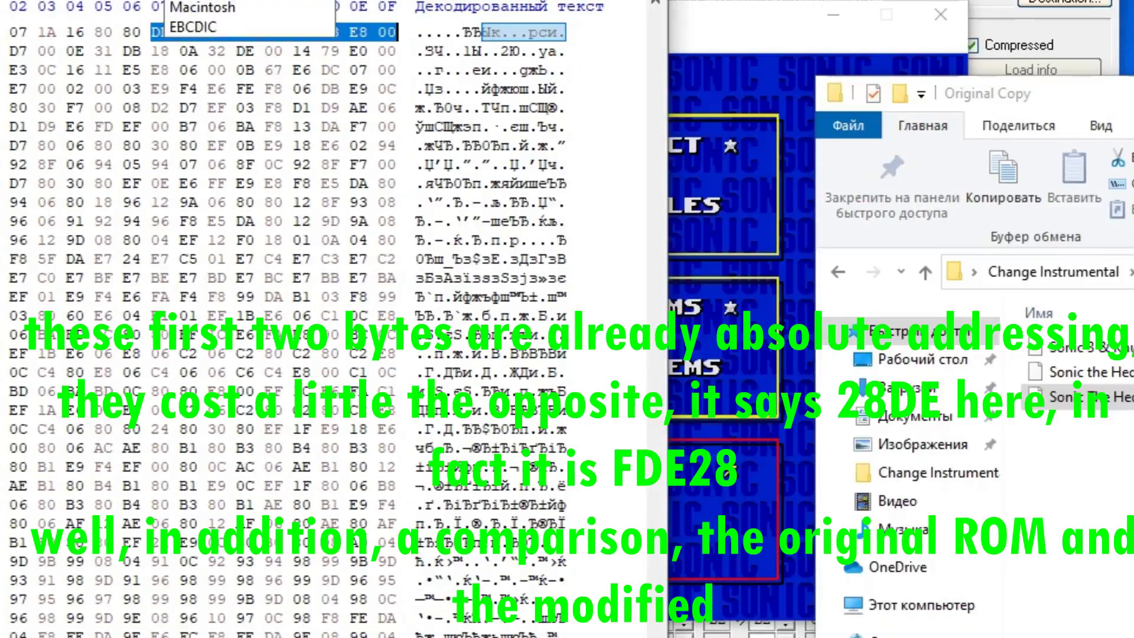
pyautogui.click(224, 0)
pyautogui.click(146, 0)
pyautogui.click(218, 0)
pyautogui.click(146, 0)
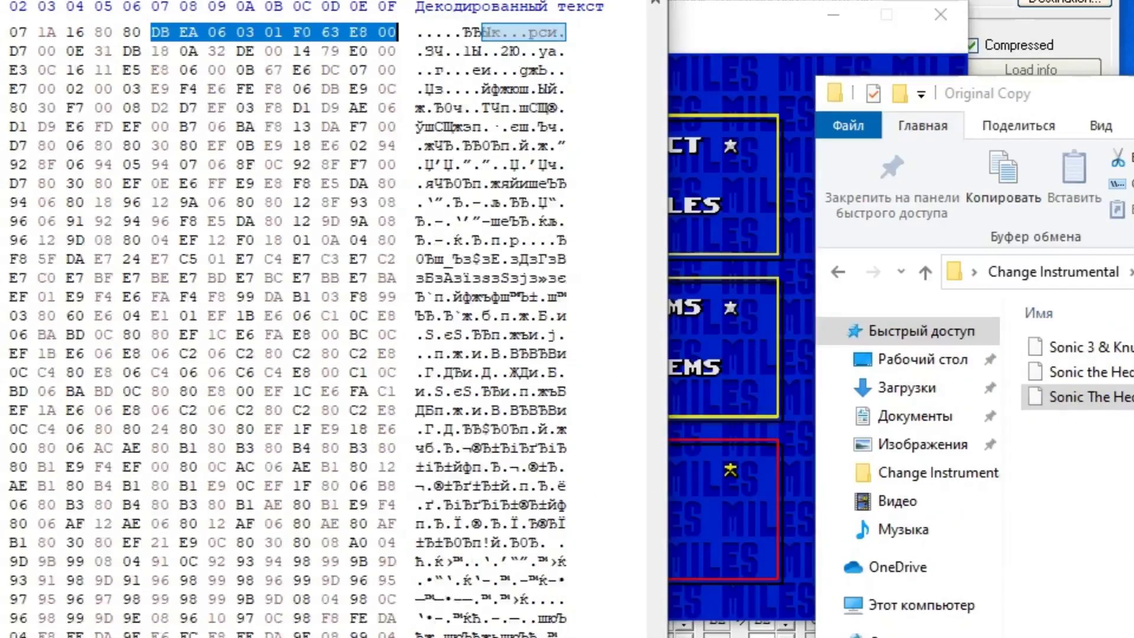
pyautogui.click(218, 0)
pyautogui.click(147, 0)
pyautogui.click(218, 0)
pyautogui.click(146, 0)
pyautogui.click(219, 0)
pyautogui.click(146, 0)
pyautogui.click(219, 0)
pyautogui.click(147, 0)
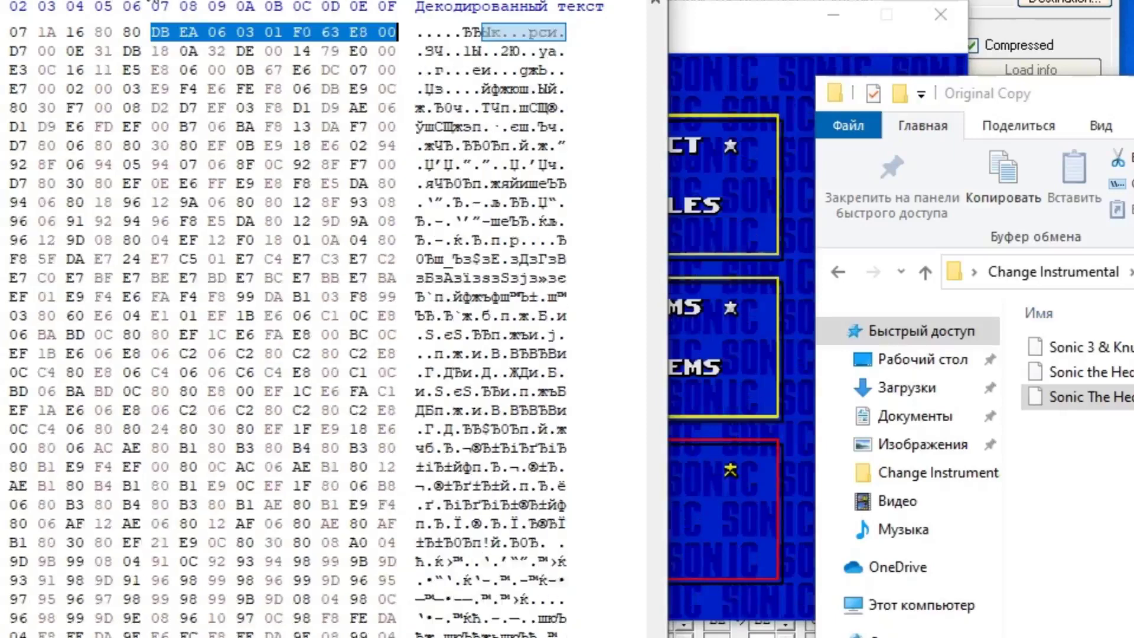
pyautogui.click(219, 0)
# Return to the Sound Importer and set its destination to a new file EHZUncompressed+S1Style.bin in the Change Instrumental folder
pyautogui.click(723, 352)
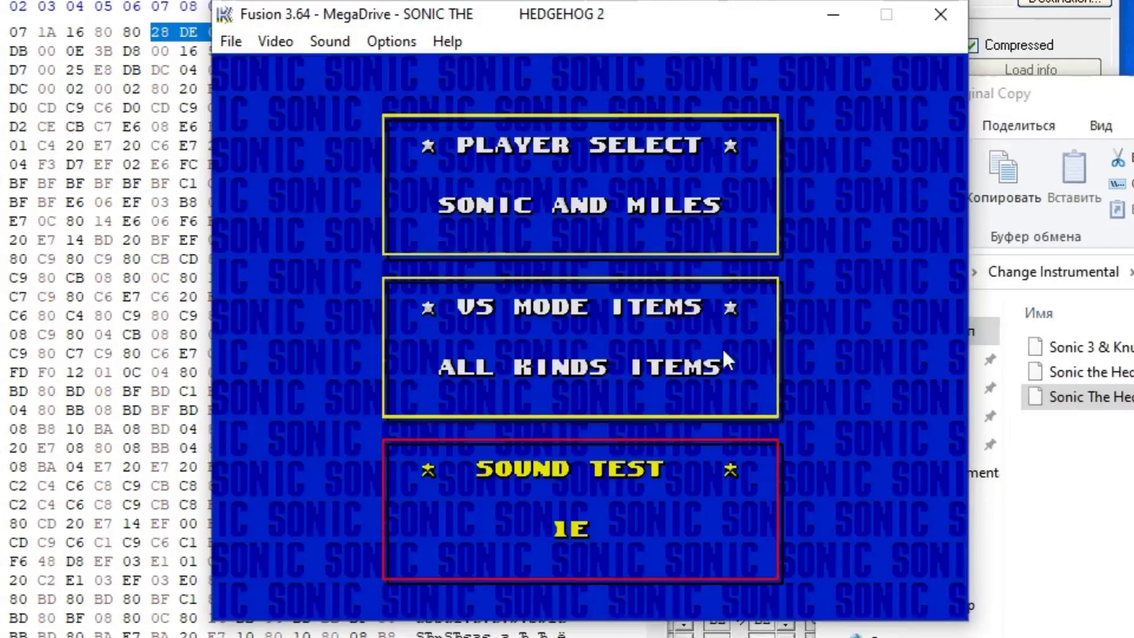
pyautogui.click(1020, 293)
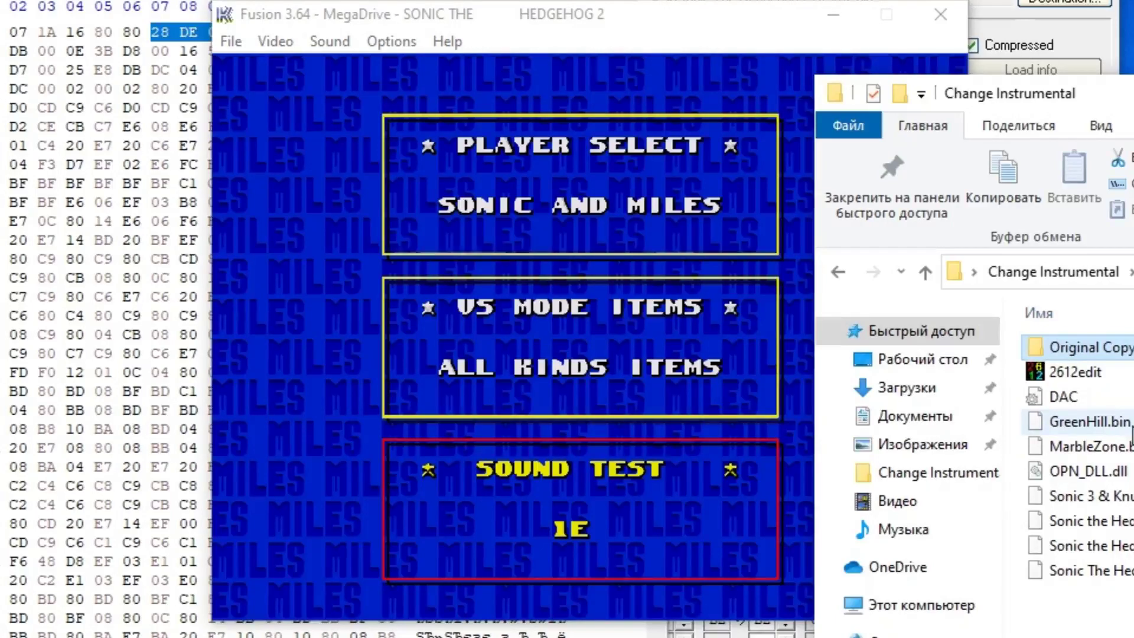
pyautogui.click(524, 637)
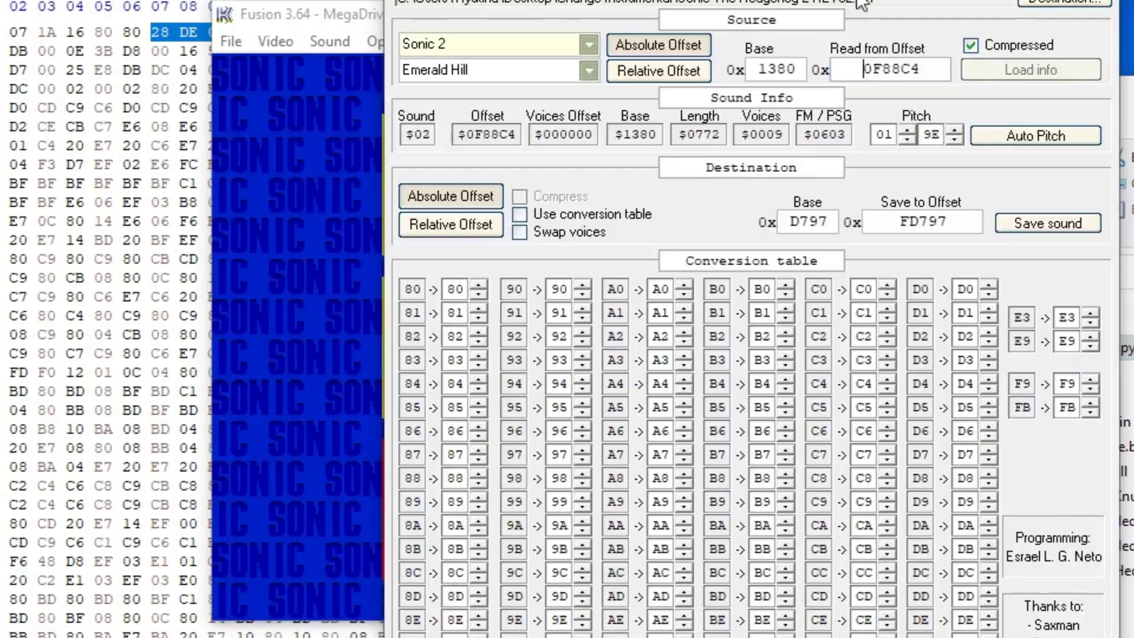
pyautogui.click(1094, 3)
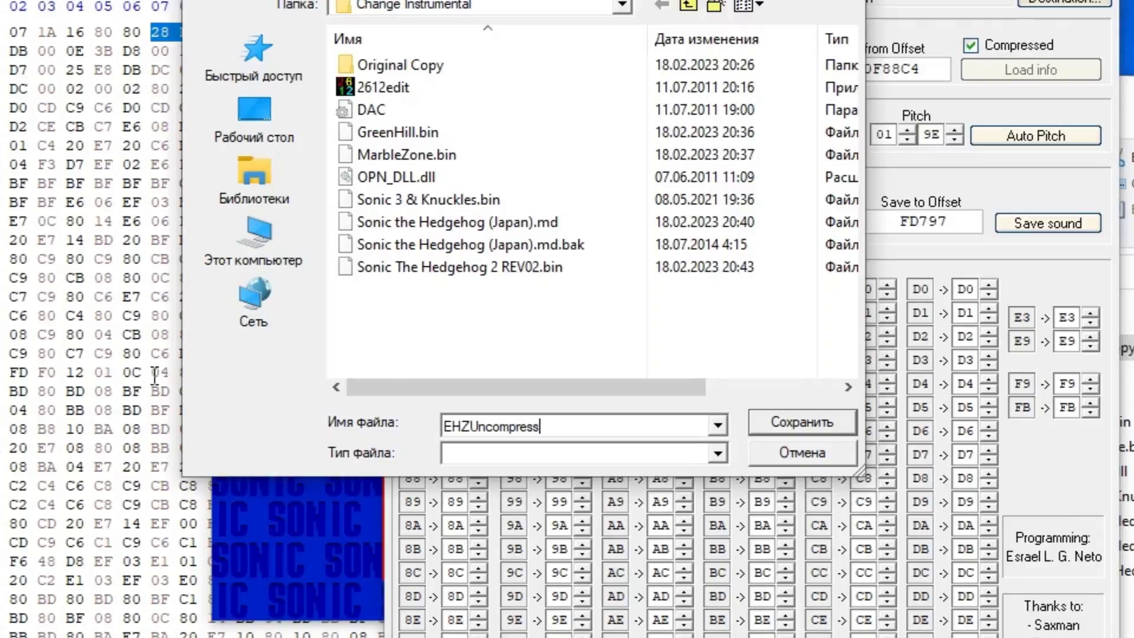
pyautogui.write('EHZUncompressed')
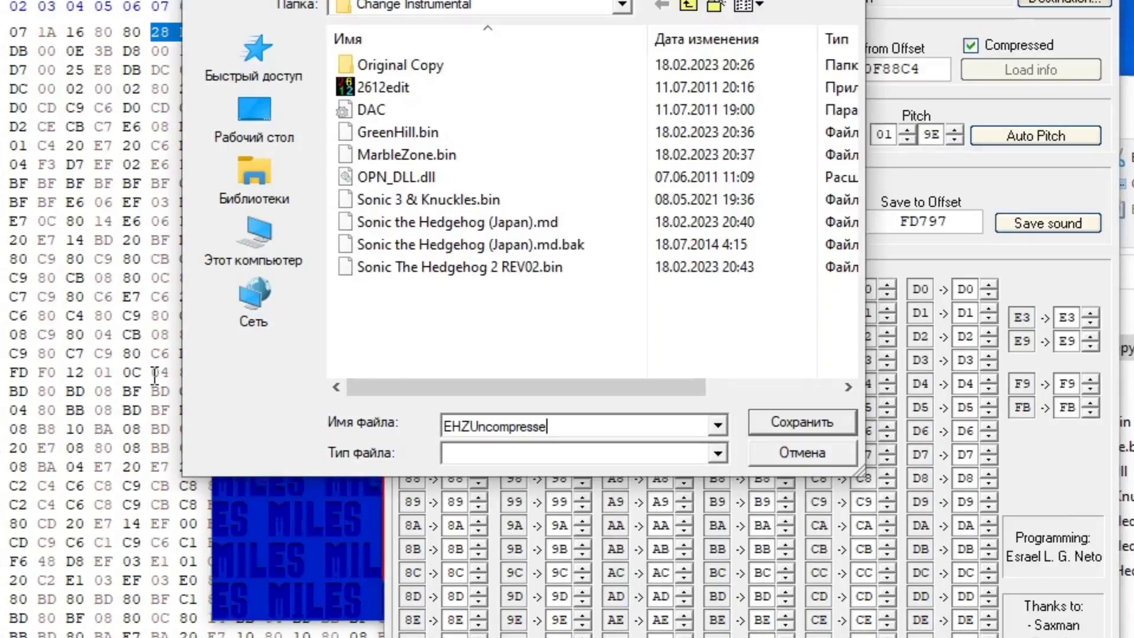
pyautogui.write('.')
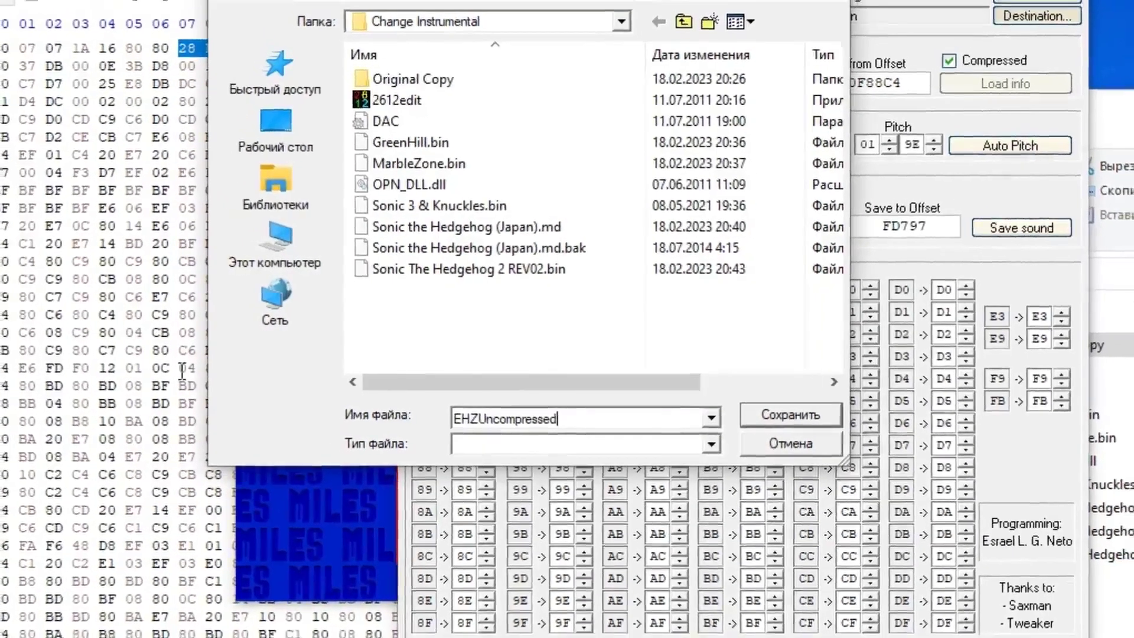
pyautogui.write('bin')
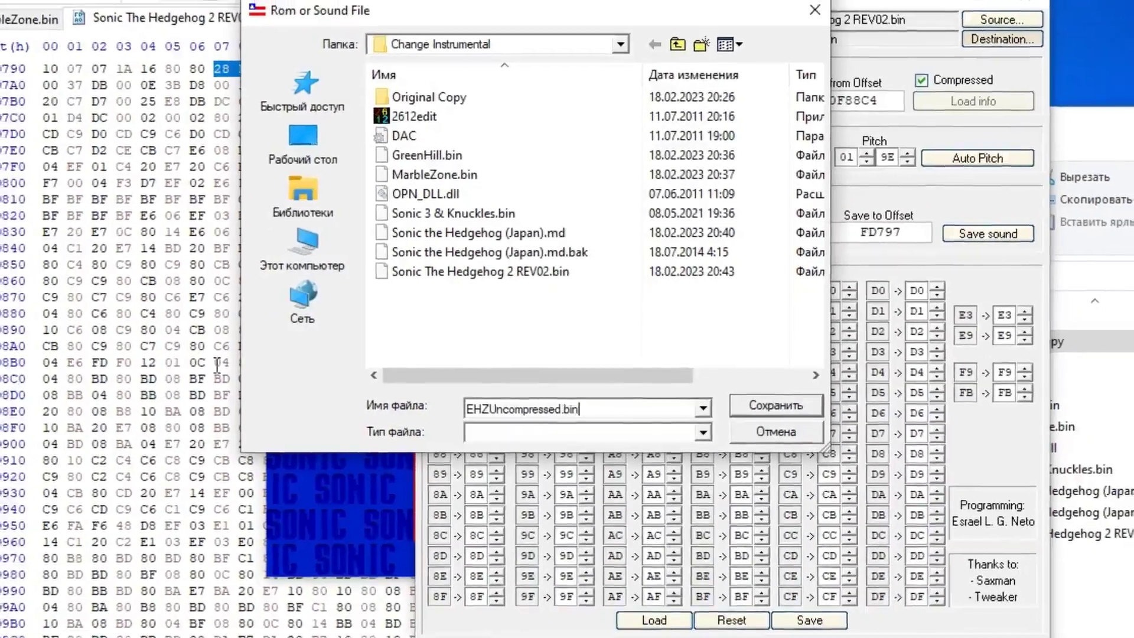
pyautogui.write('+S1')
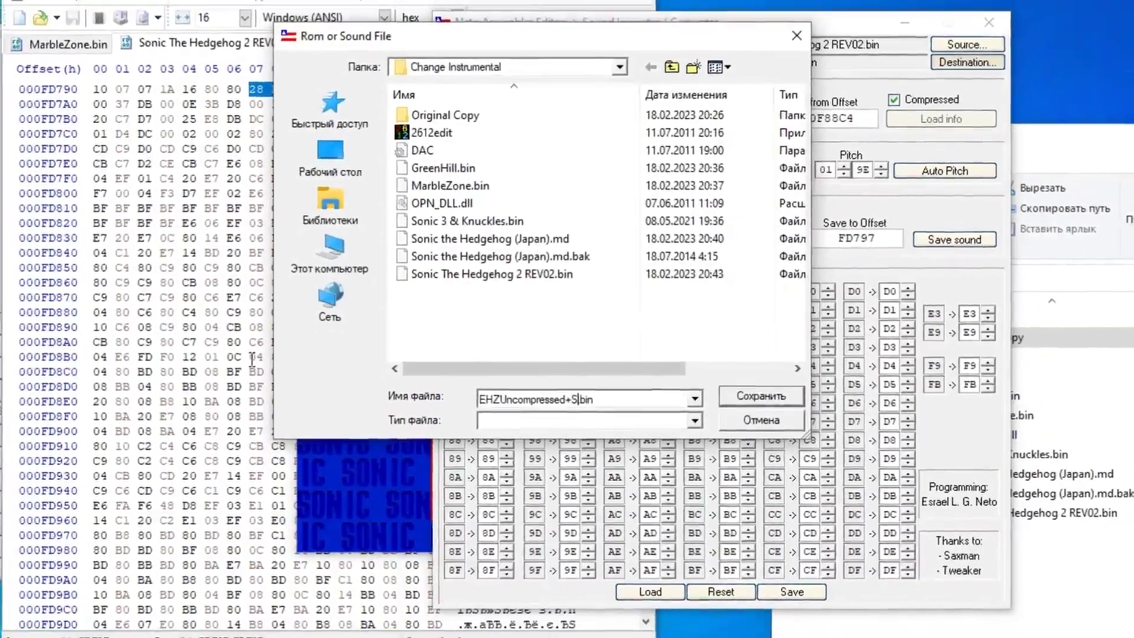
pyautogui.write('Style')
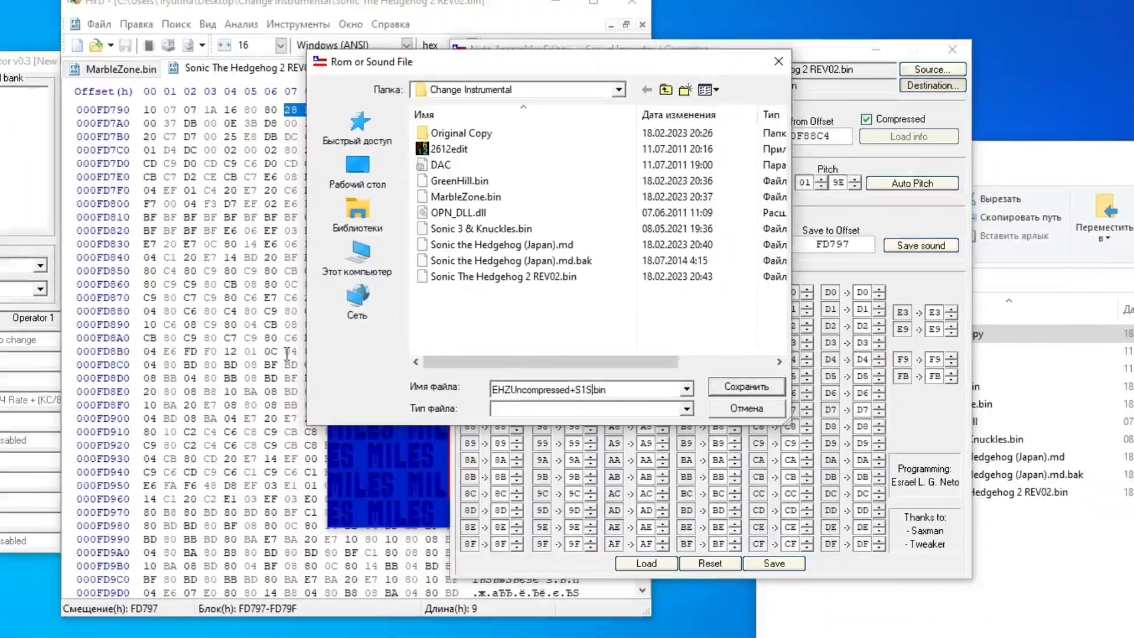
pyautogui.press('Return')
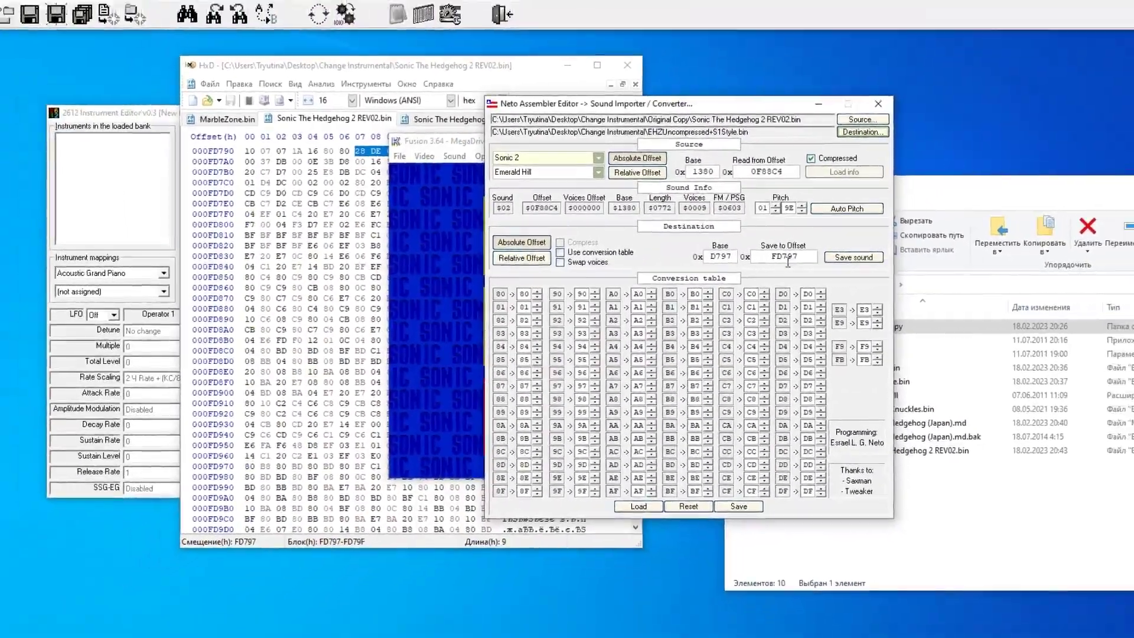
# Save Emerald Hill to the destination file at offset 000000 with base 8000, using the conversion table and swapped voices
pyautogui.doubleClick(795, 254)
pyautogui.write('000000')
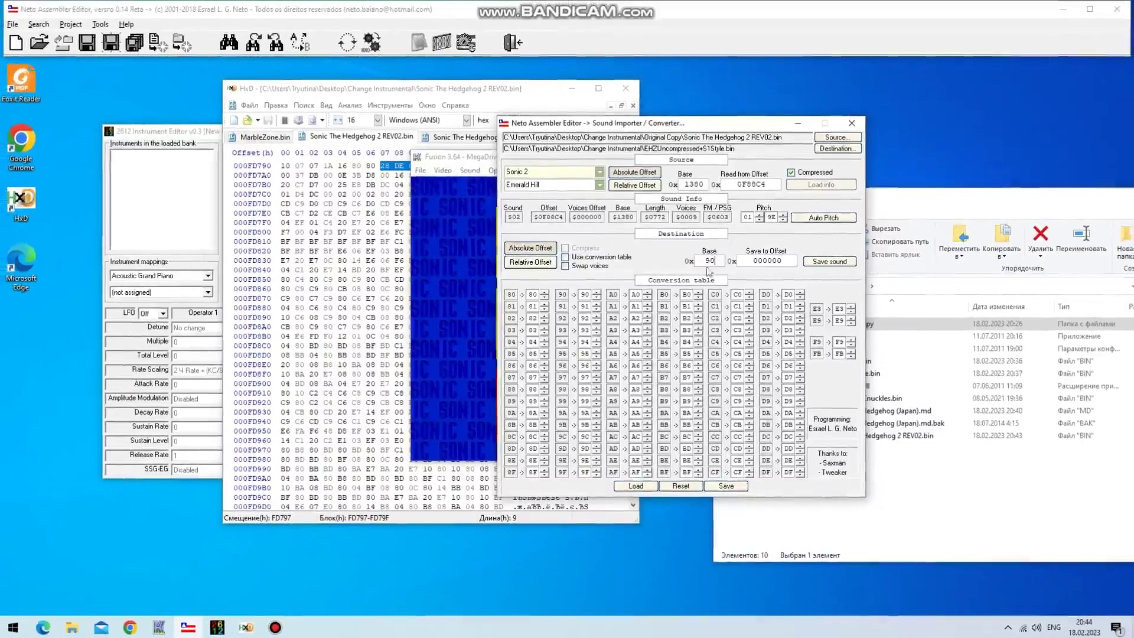
pyautogui.doubleClick(719, 261)
pyautogui.write('800')
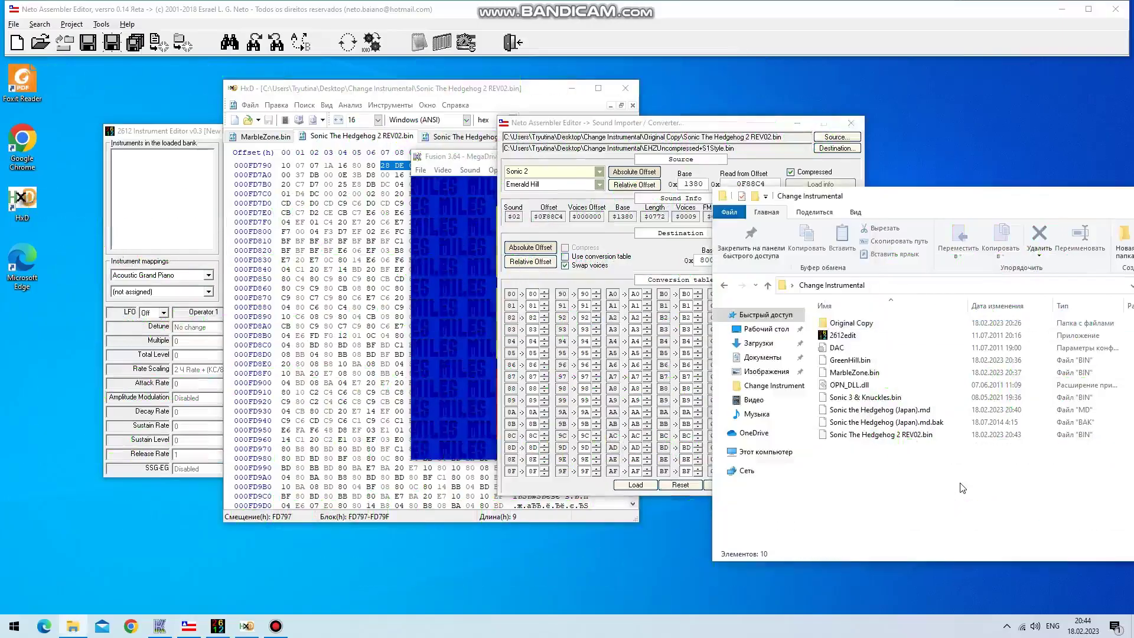
# Open EHZUncompressed+S1Style.bin from the Change Instrumental folder in HxD and go to offset 691
pyautogui.click(882, 361)
pyautogui.moveTo(880, 362); pyautogui.dragTo(308, 165)
pyautogui.click(305, 105)
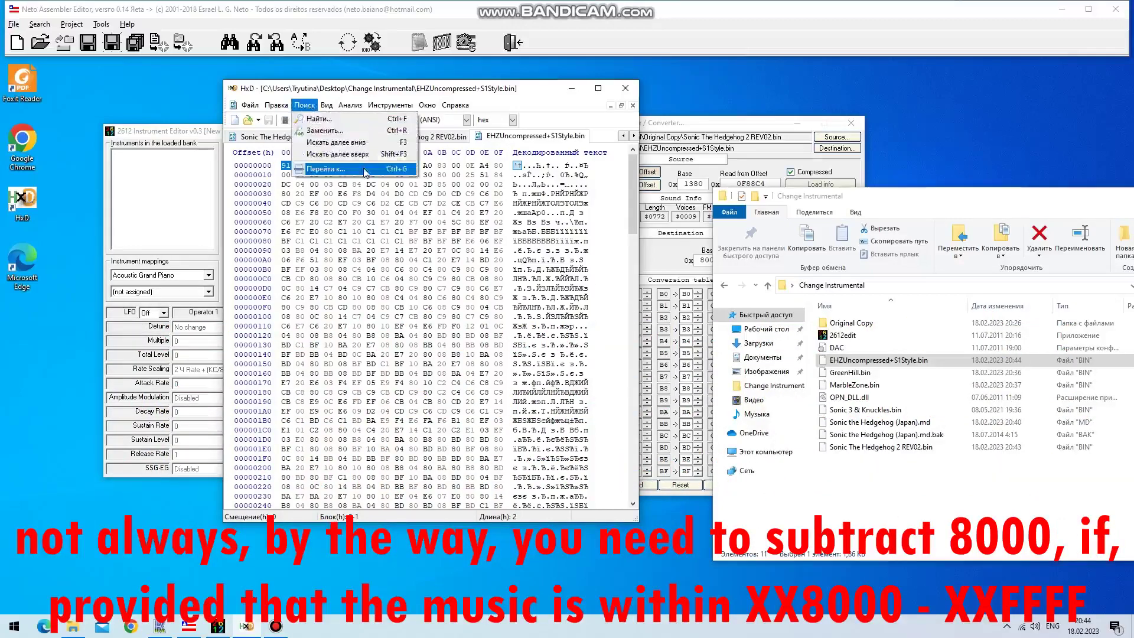
pyautogui.click(322, 171)
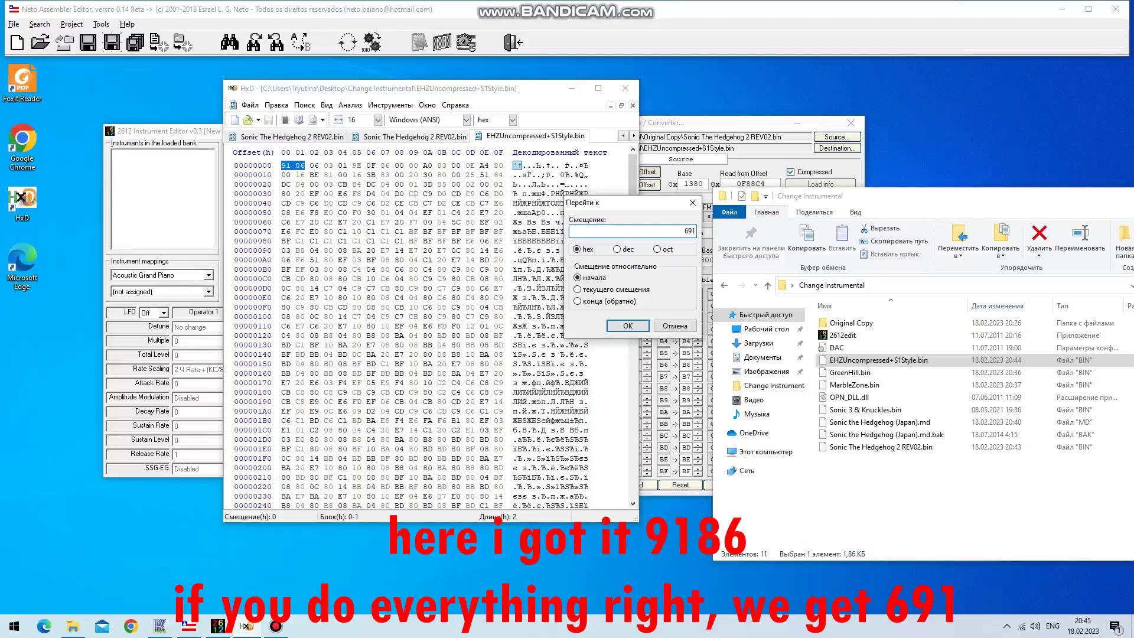
pyautogui.press('Return')
# Select the instrument data from offset 691 to the end of EHZUncompressed+S1Style.bin and copy it
pyautogui.scroll(-8, 425, 331)
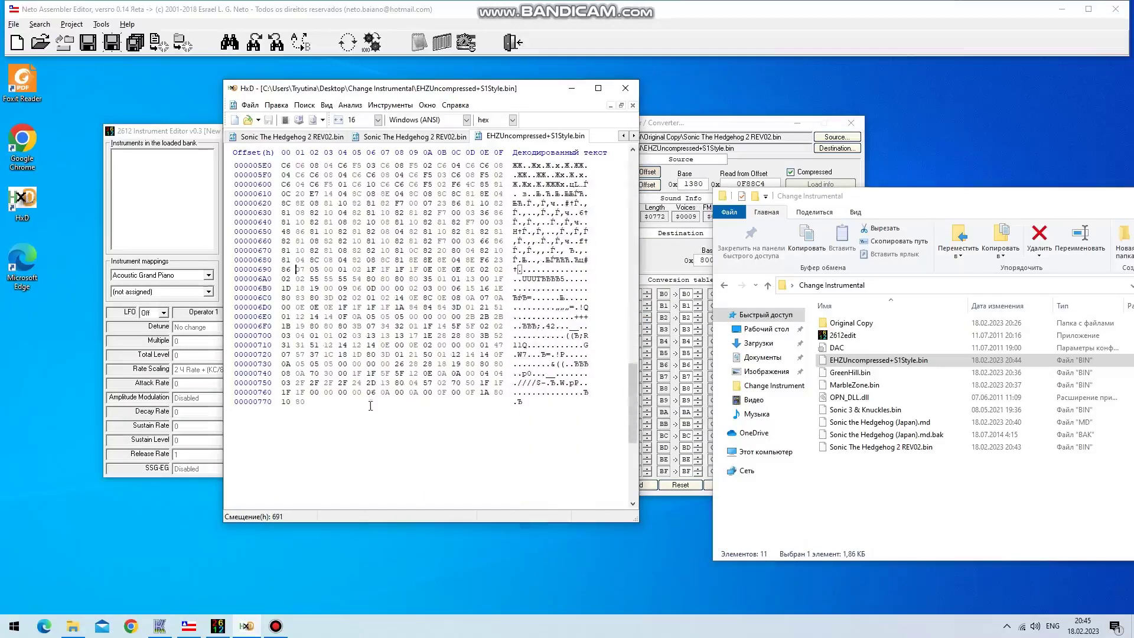
pyautogui.keyDown('shift'); pyautogui.click(300, 402); pyautogui.keyUp('shift')
pyautogui.rightClick(379, 345)
pyautogui.click(424, 377)
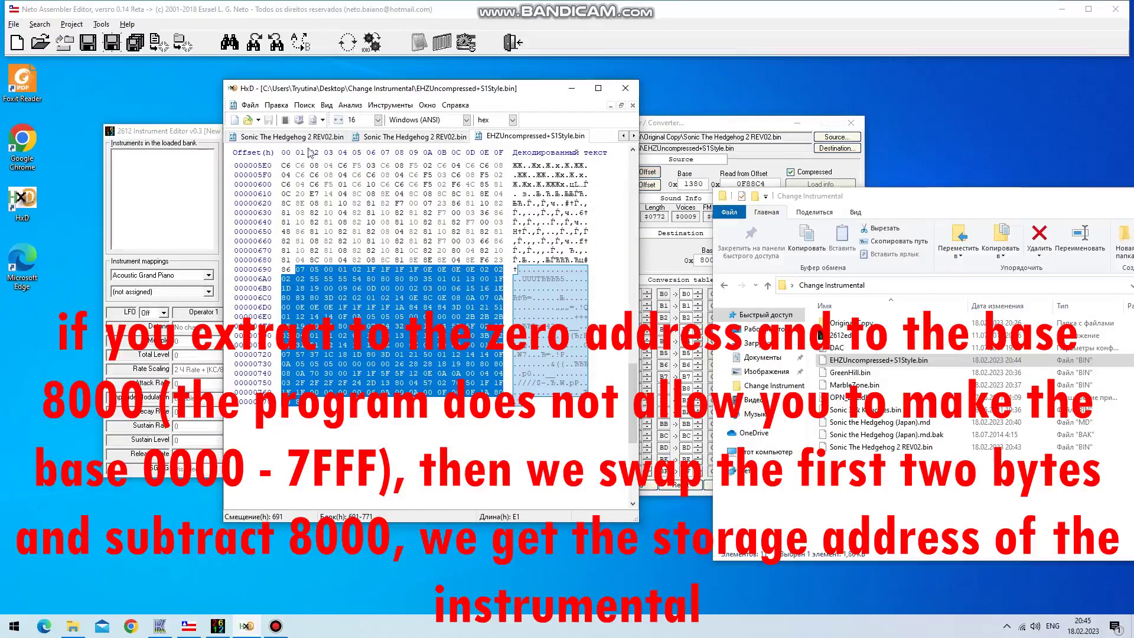
# Create a new file in HxD and paste the copied Emerald Hill instrument bytes into it
pyautogui.click(254, 109)
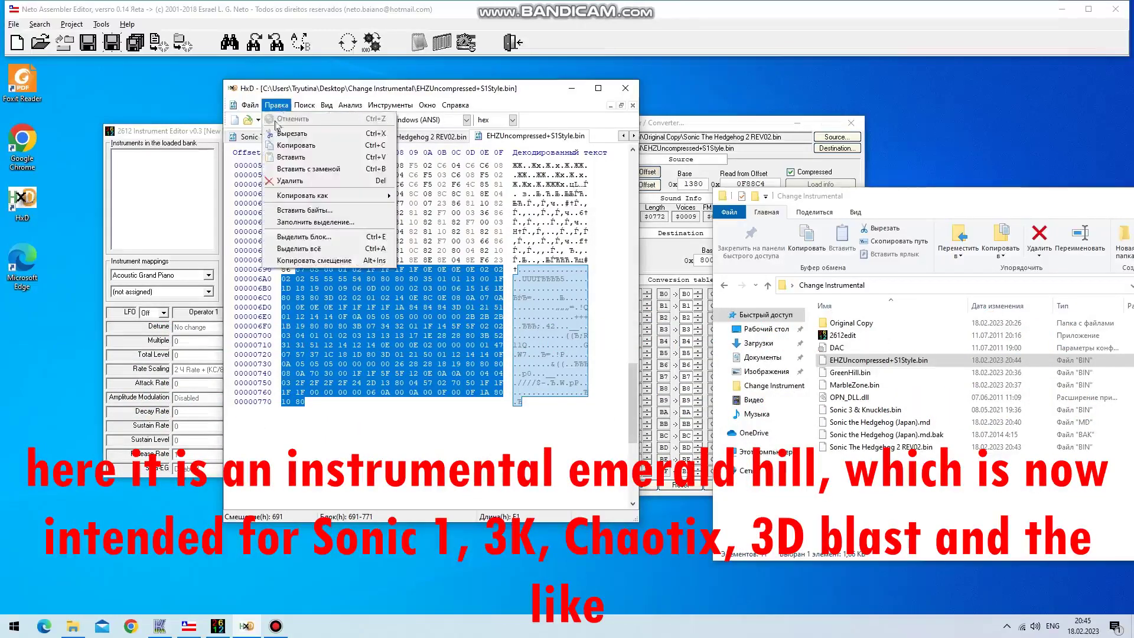
pyautogui.press('Escape')
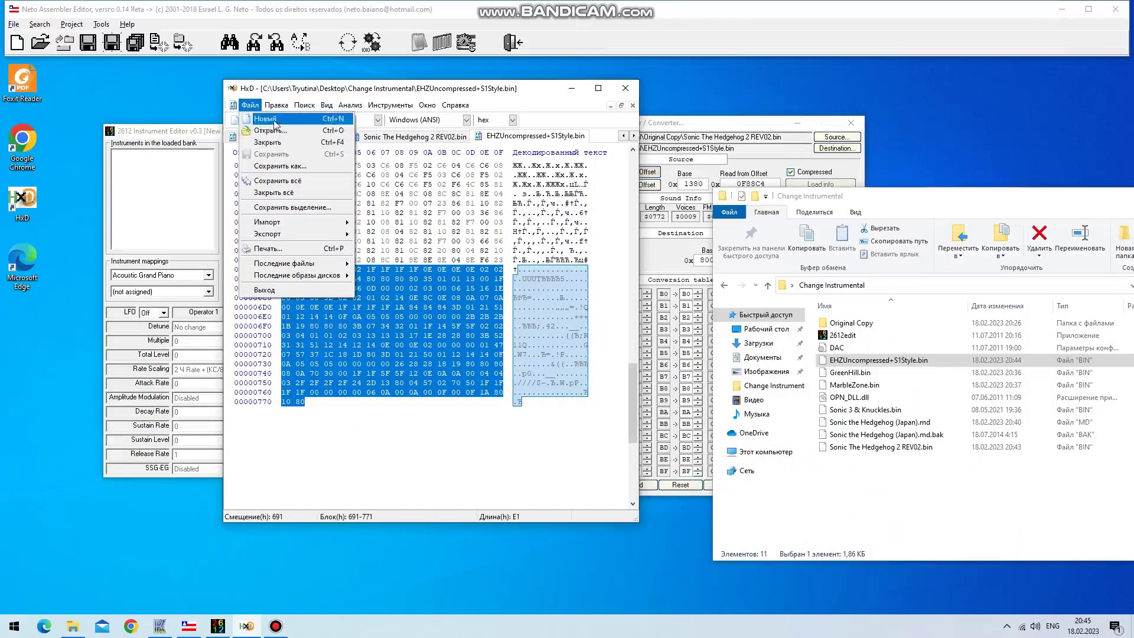
pyautogui.click(270, 119)
pyautogui.hotkey('ctrl', 'v')
pyautogui.press('Return')
# Save the new file of instrument bytes as EmeraldHill.bin in the Change Instrumental folder
pyautogui.click(247, 108)
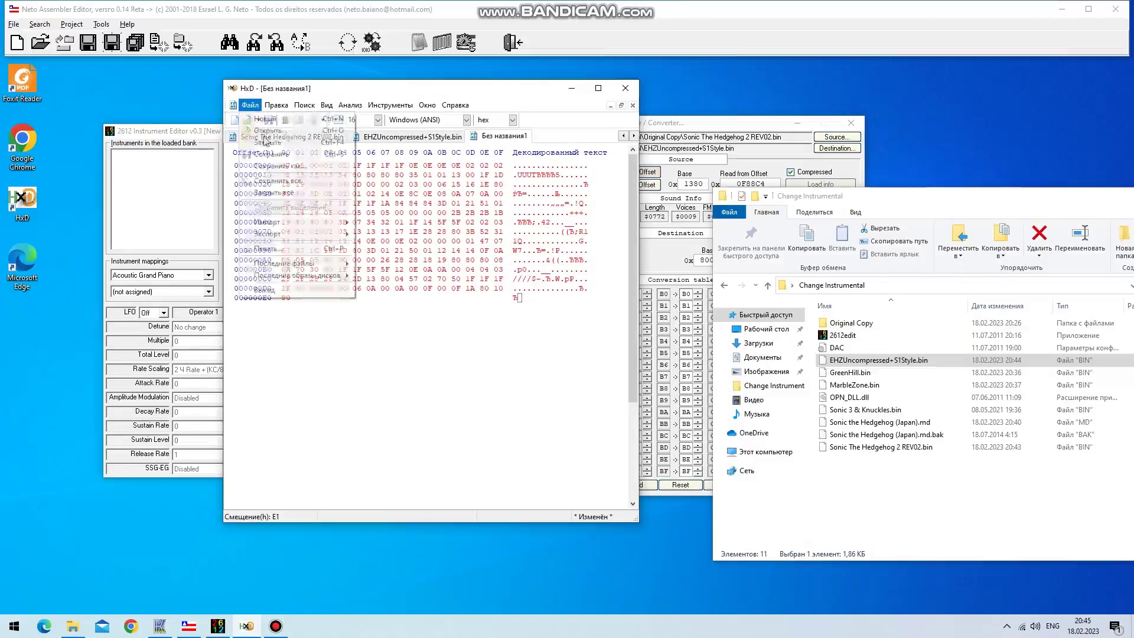
pyautogui.click(289, 173)
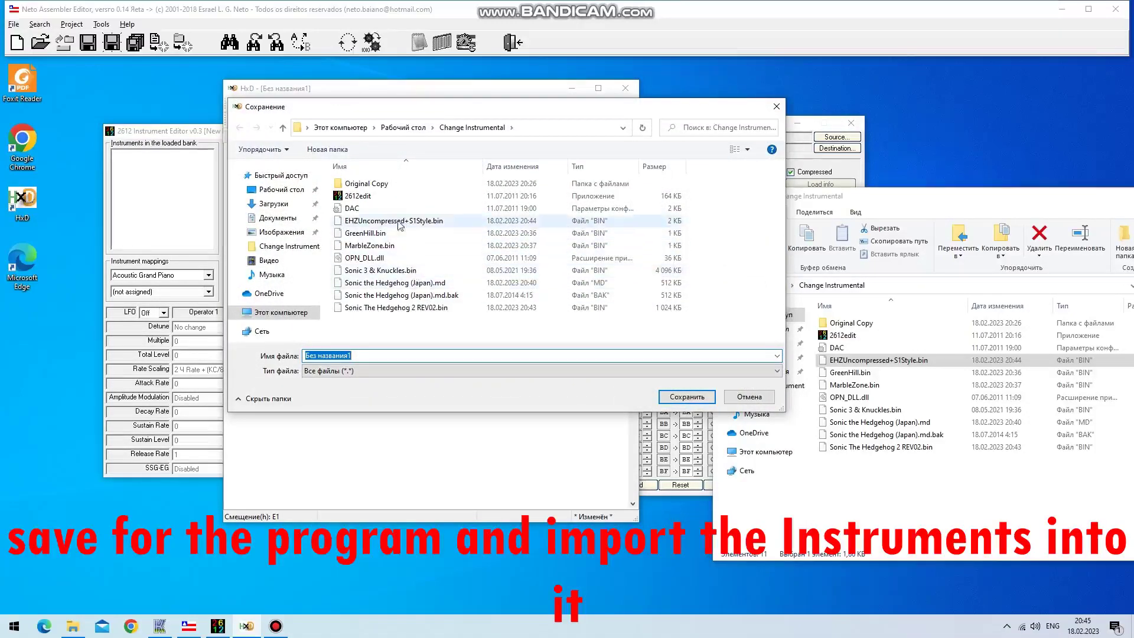
pyautogui.click(385, 235)
pyautogui.click(389, 221)
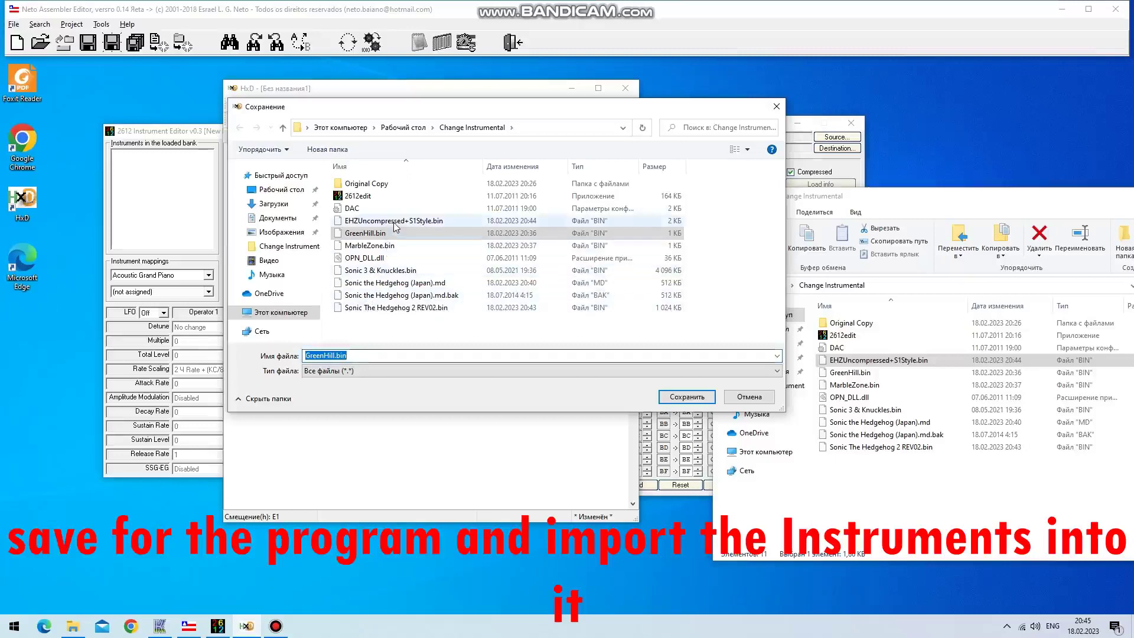
pyautogui.click(319, 356)
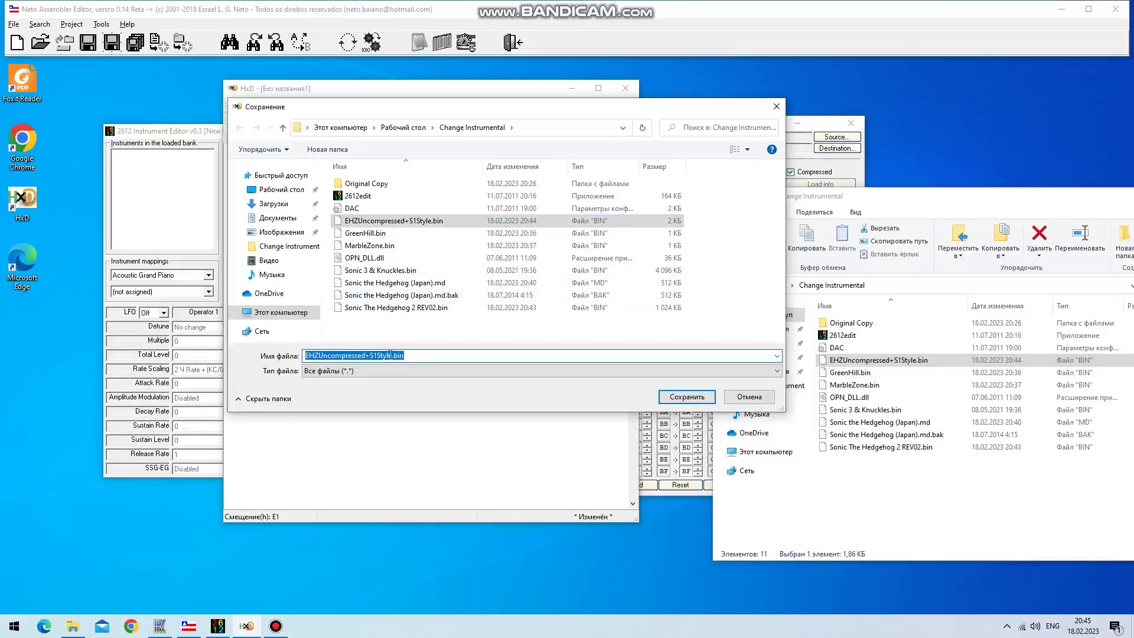
pyautogui.press('BackSpace')
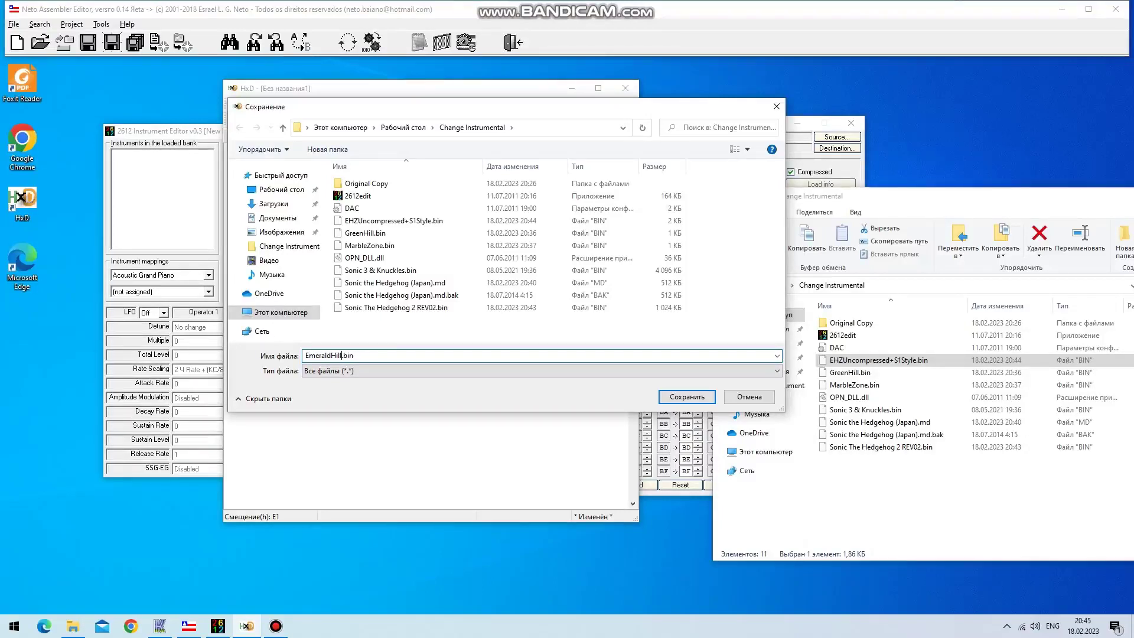
pyautogui.press('Return')
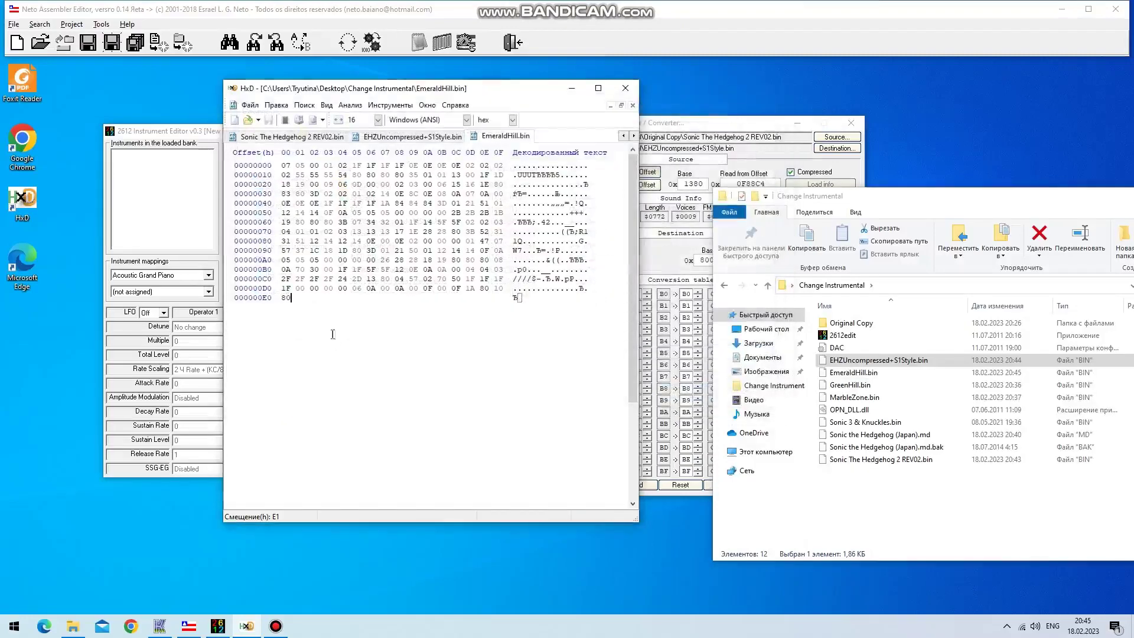
# Switch to 2612 Instrument Editor and import all instruments from EmeraldHill.bin in Raw $19 S1/3&K format
pyautogui.click(582, 88)
pyautogui.click(456, 210)
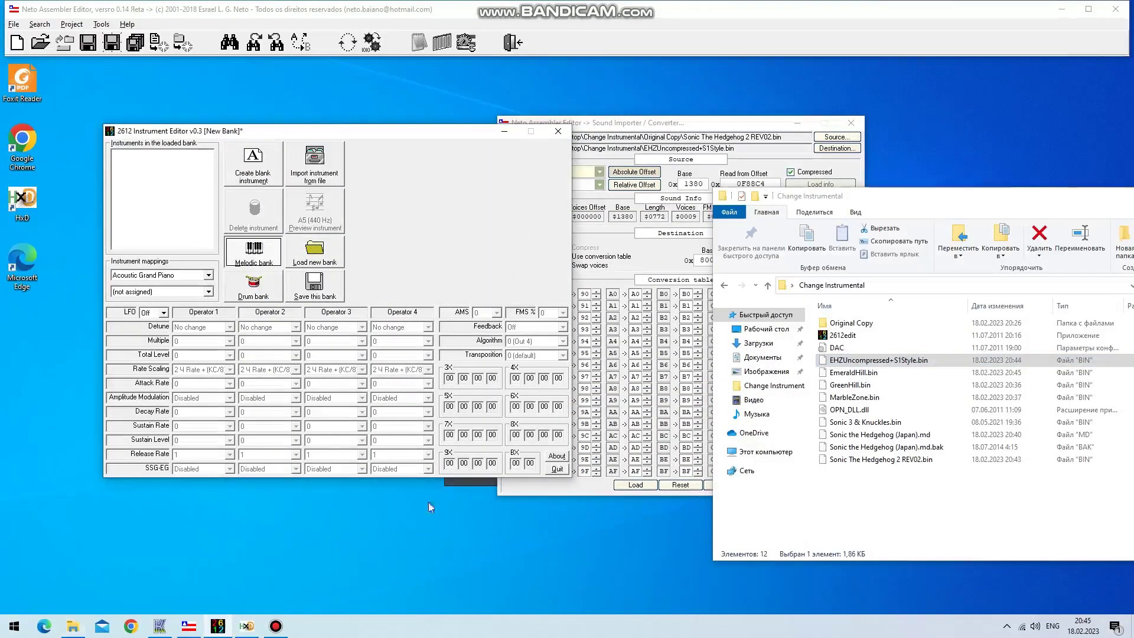
pyautogui.click(166, 625)
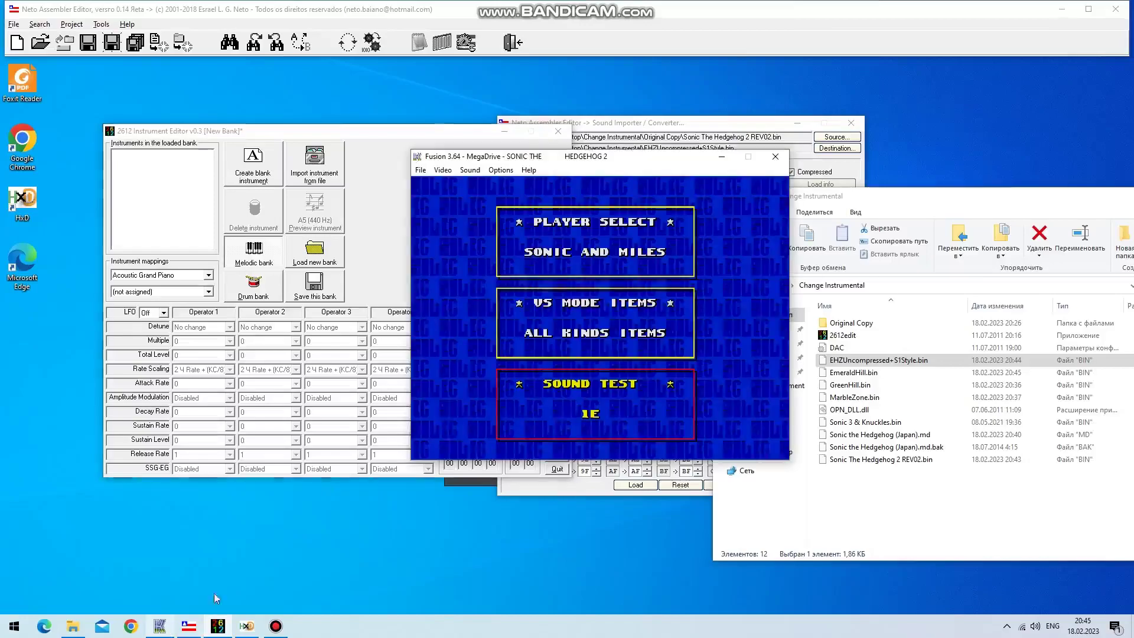
pyautogui.click(731, 159)
pyautogui.click(316, 173)
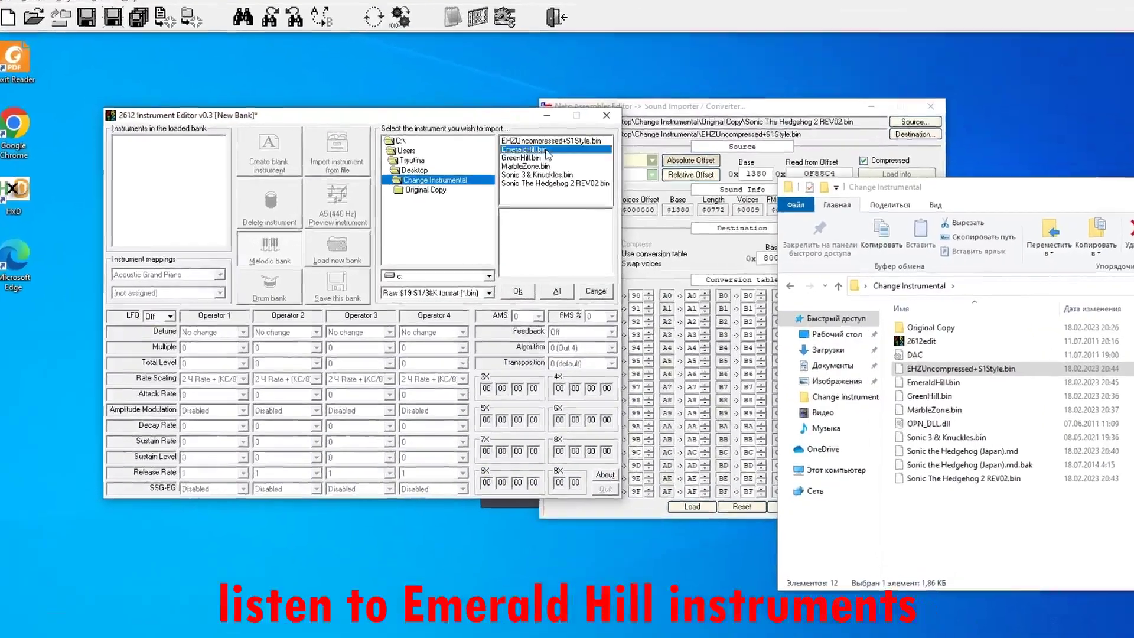
pyautogui.click(512, 155)
pyautogui.click(513, 290)
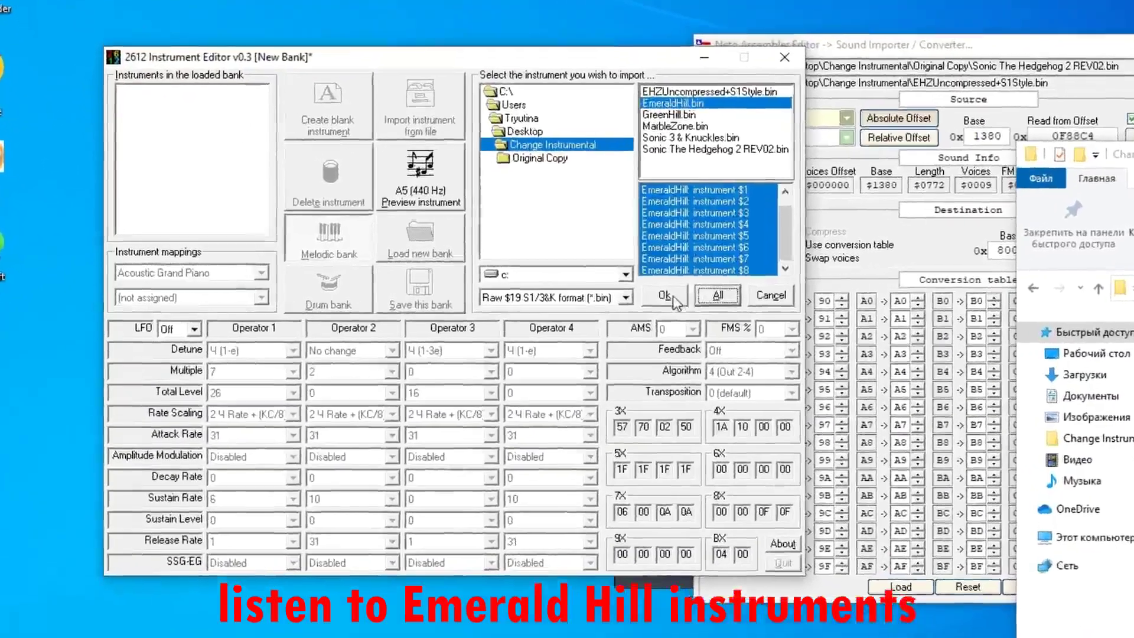
pyautogui.click(478, 290)
# Preview the sound of the Emerald Hill instruments $0 through $4 one after another
pyautogui.click(232, 66)
pyautogui.click(436, 152)
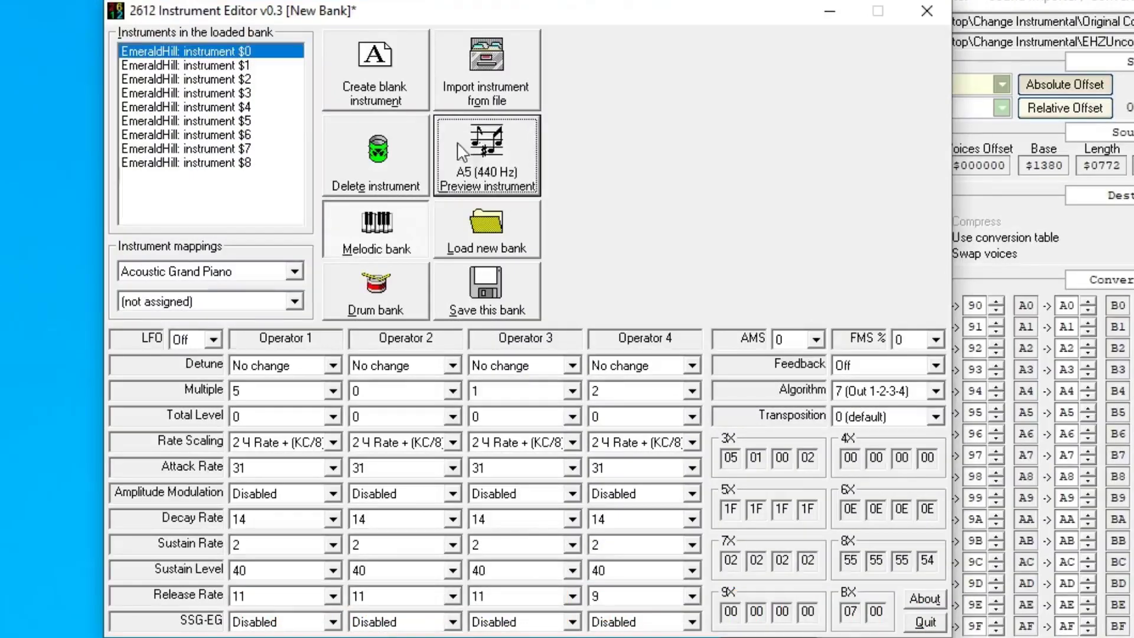
pyautogui.click(236, 66)
pyautogui.click(495, 150)
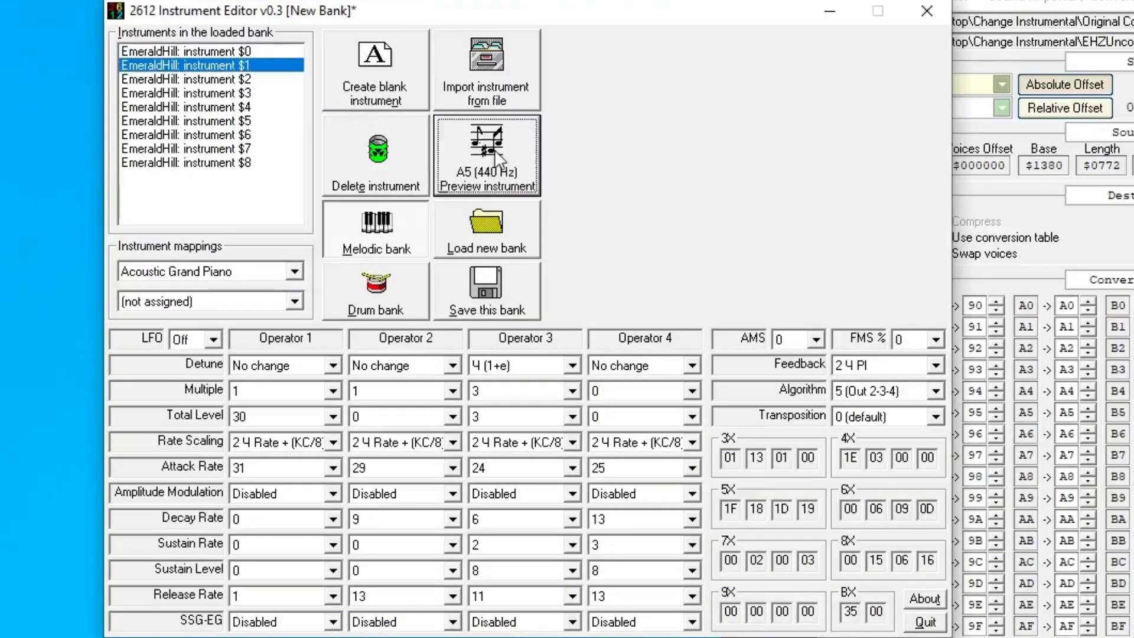
pyautogui.click(245, 79)
pyautogui.click(494, 150)
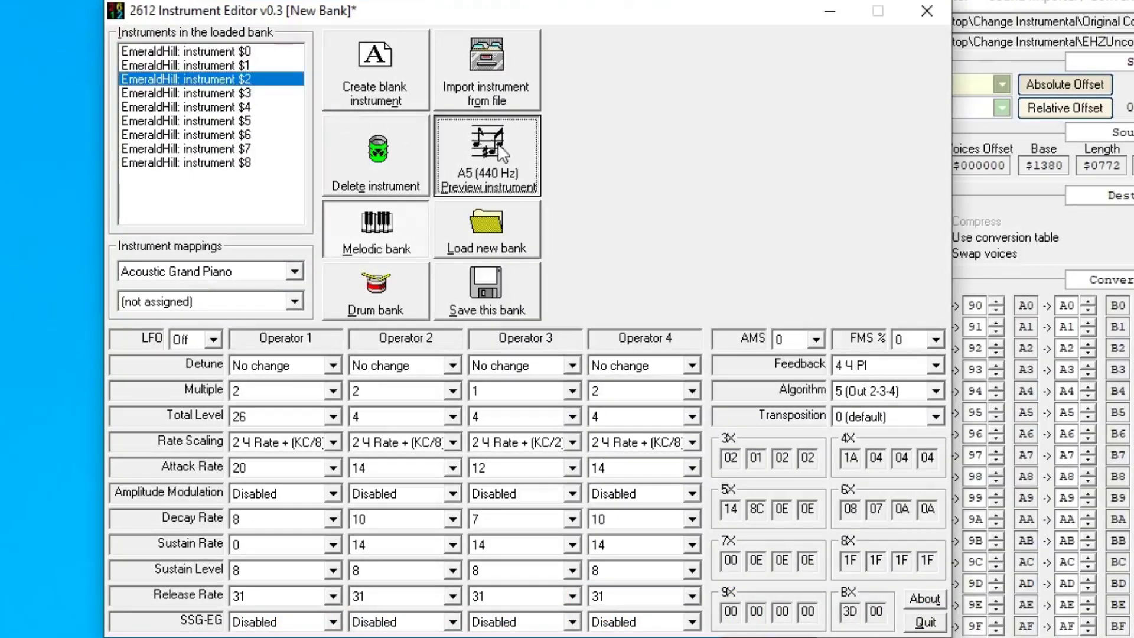
pyautogui.click(242, 95)
pyautogui.click(511, 144)
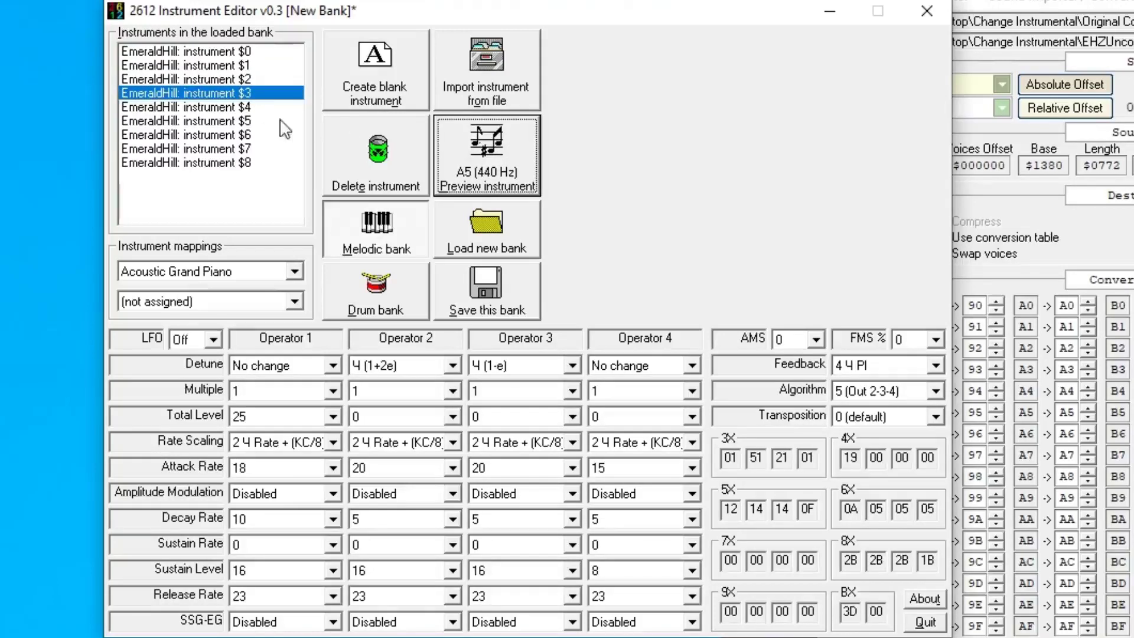
pyautogui.click(269, 121)
pyautogui.click(269, 107)
pyautogui.click(514, 146)
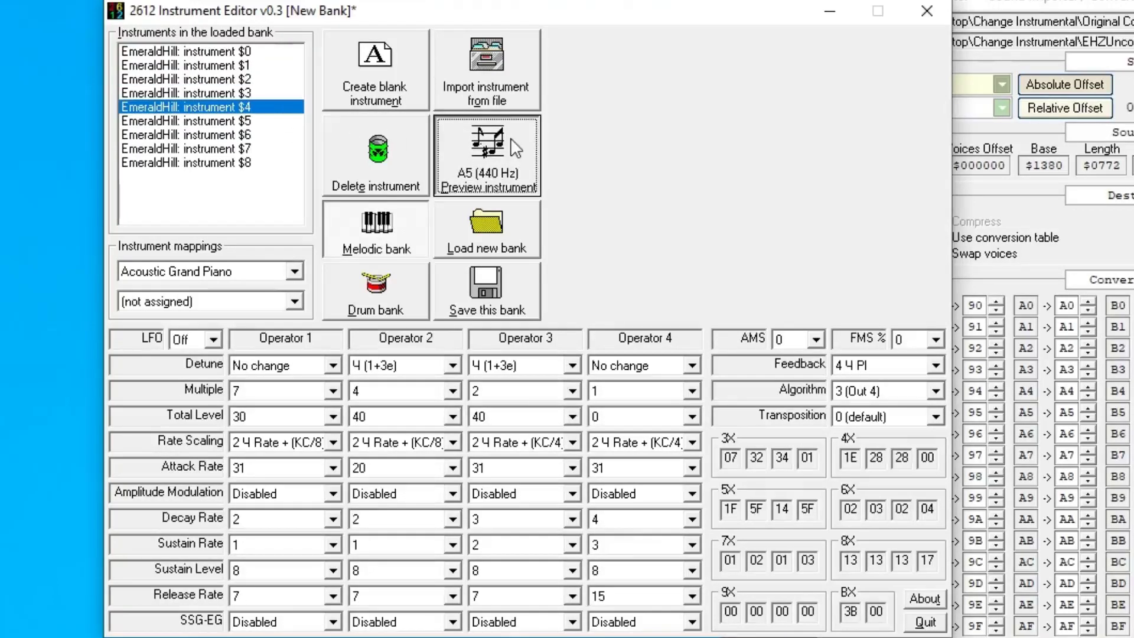
# Preview the sound of the remaining Emerald Hill instruments, $5 through $8
pyautogui.click(269, 121)
pyautogui.click(509, 155)
pyautogui.click(512, 160)
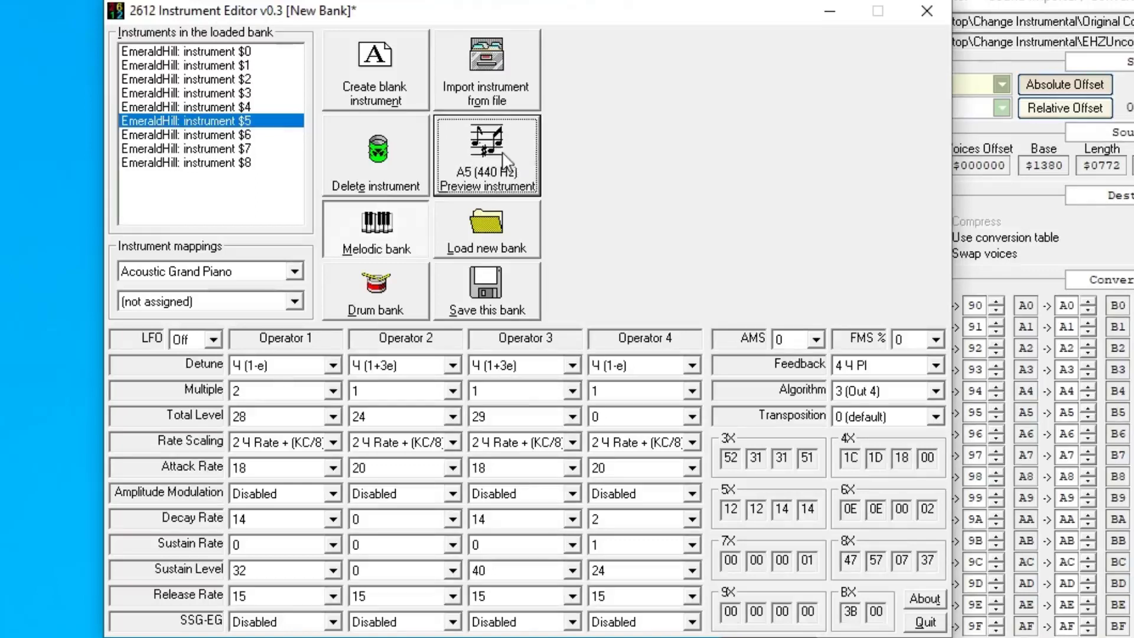
pyautogui.click(513, 161)
pyautogui.click(269, 135)
pyautogui.click(515, 157)
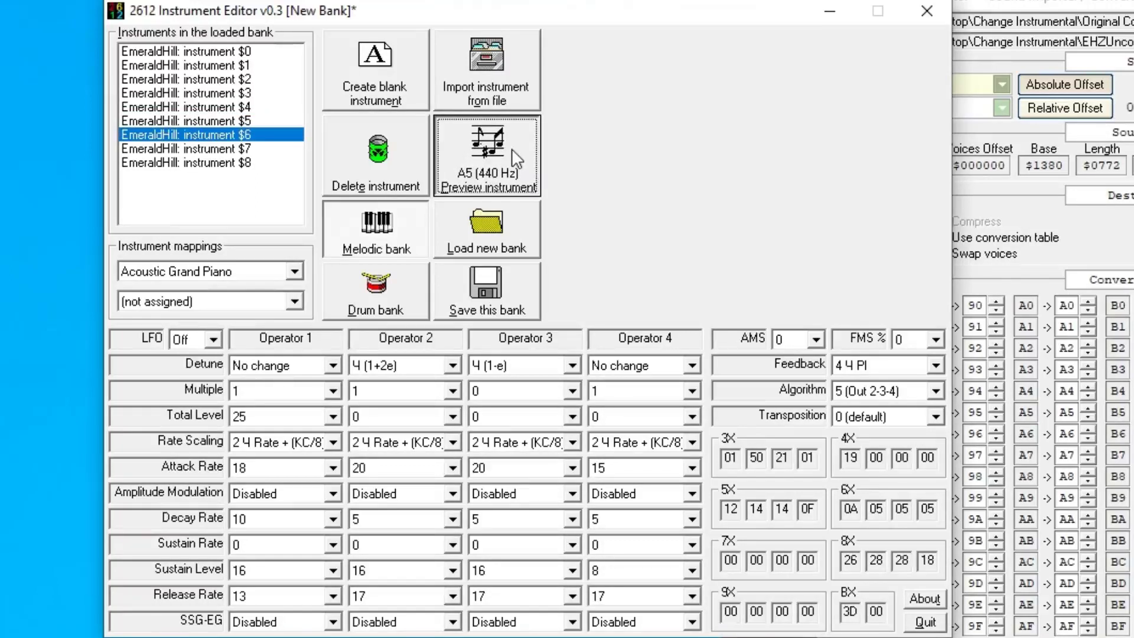
pyautogui.click(269, 148)
pyautogui.click(488, 150)
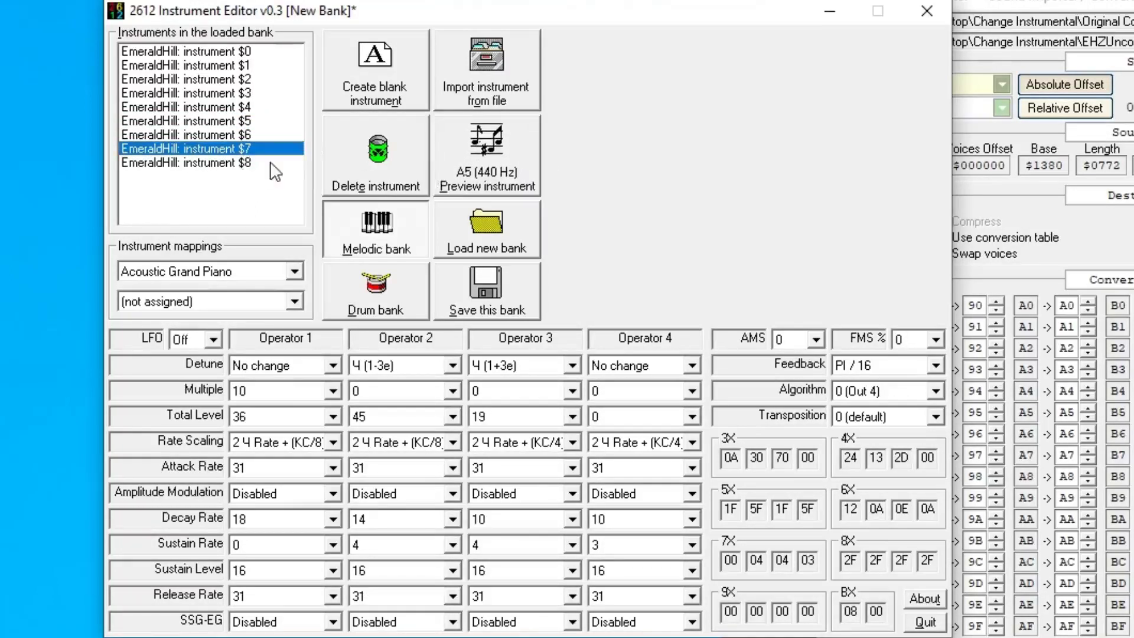
pyautogui.click(272, 163)
pyautogui.click(517, 144)
pyautogui.click(516, 142)
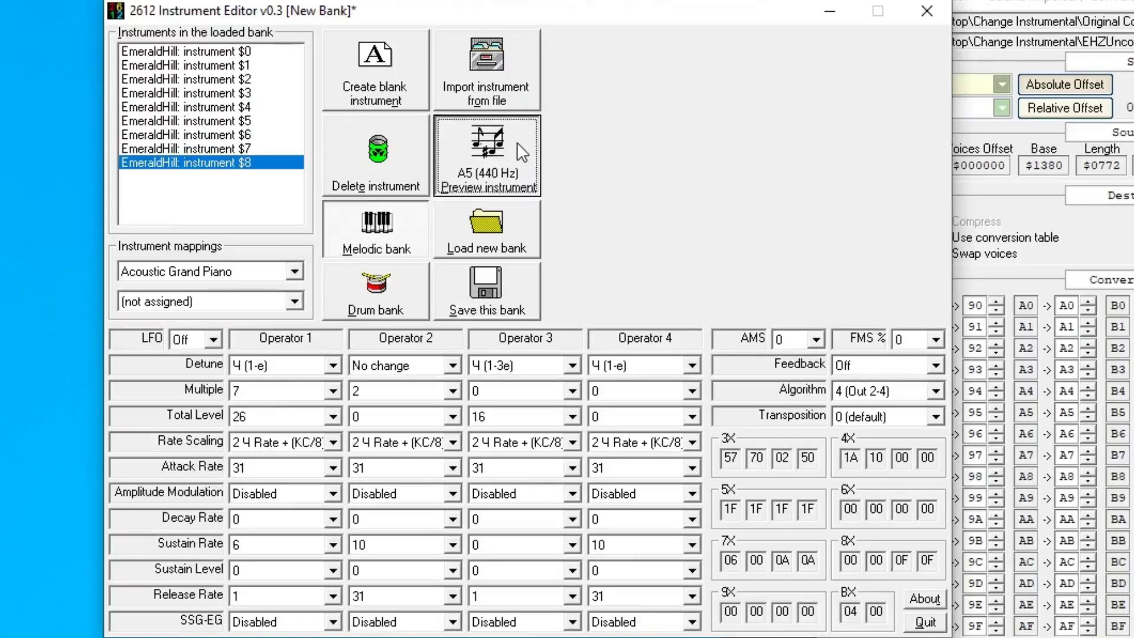
# Browse the Sonic 2 songs in the Sound Importer up to Wing Fortress for possible replacement instruments
pyautogui.click(1114, 247)
pyautogui.scroll(-4, 1002, 111)
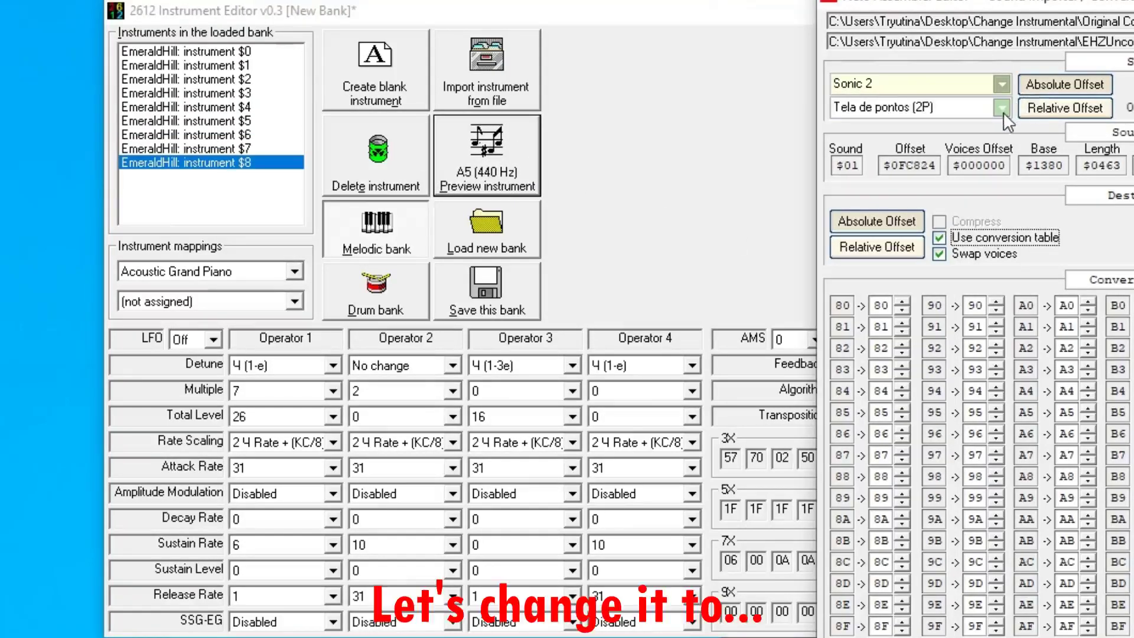
pyautogui.scroll(-6, 1003, 112)
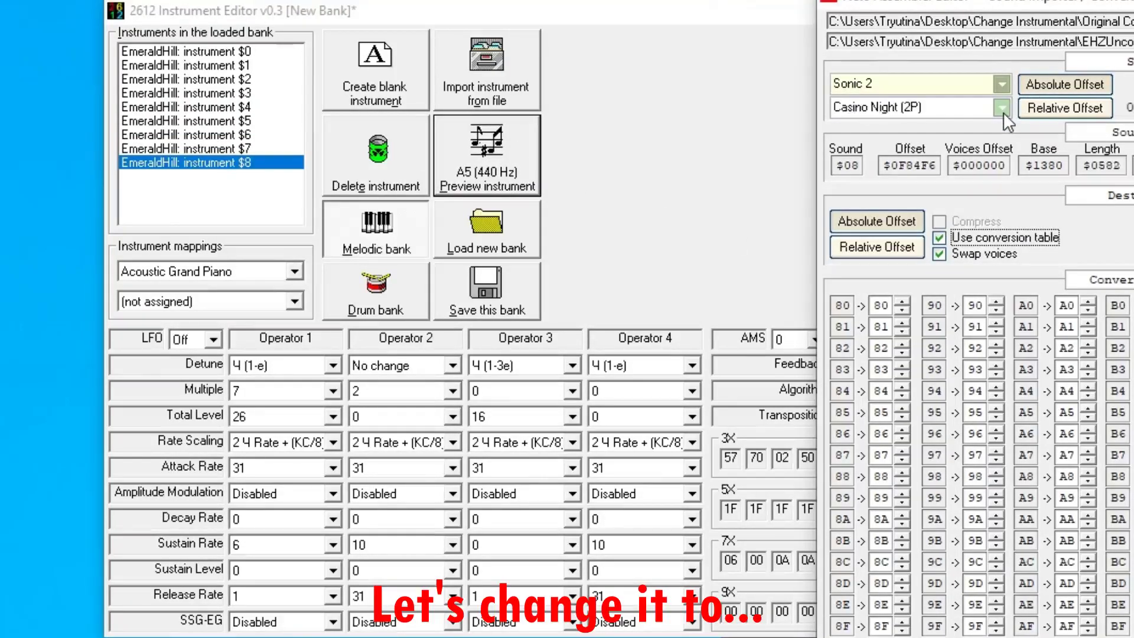
pyautogui.scroll(-6, 1002, 112)
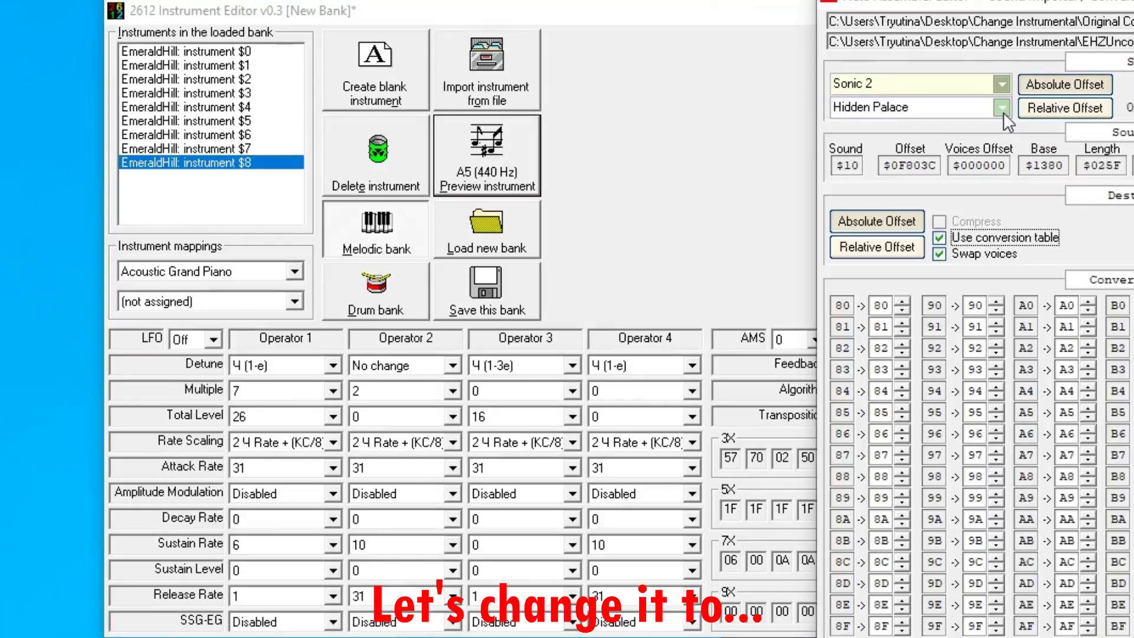
pyautogui.scroll(-7, 1003, 112)
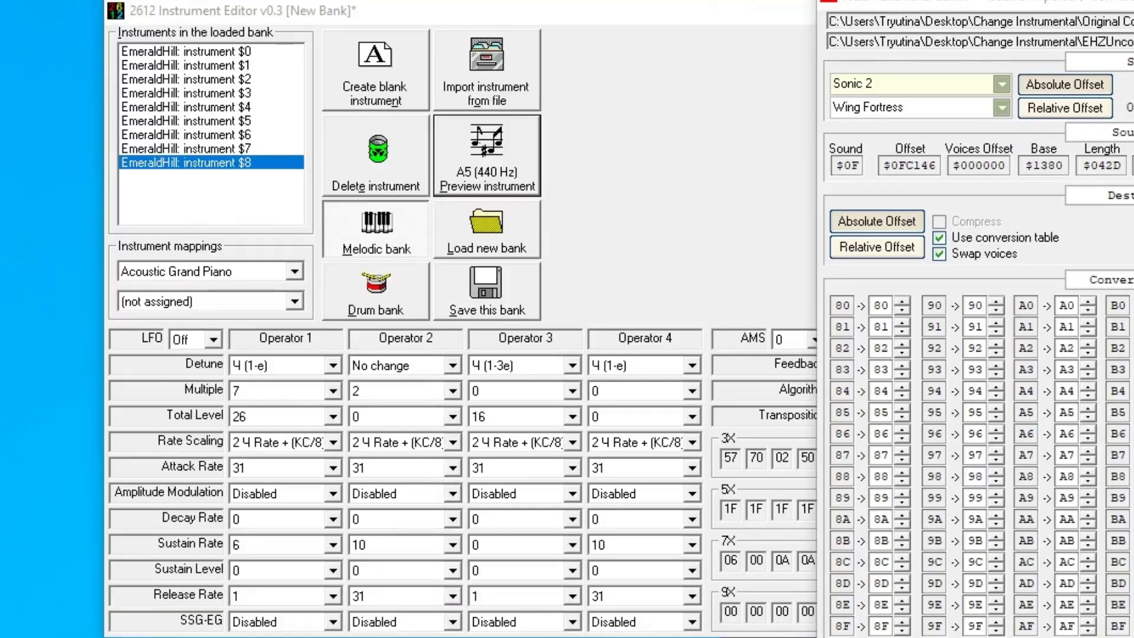
# Look for the universal instrument bank in Sonic 3_Knuckles.bin by going to its offsets in HxD
pyautogui.moveTo(162, 10); pyautogui.dragTo(1, 153)
pyautogui.click(416, 0)
pyautogui.moveTo(470, 0)
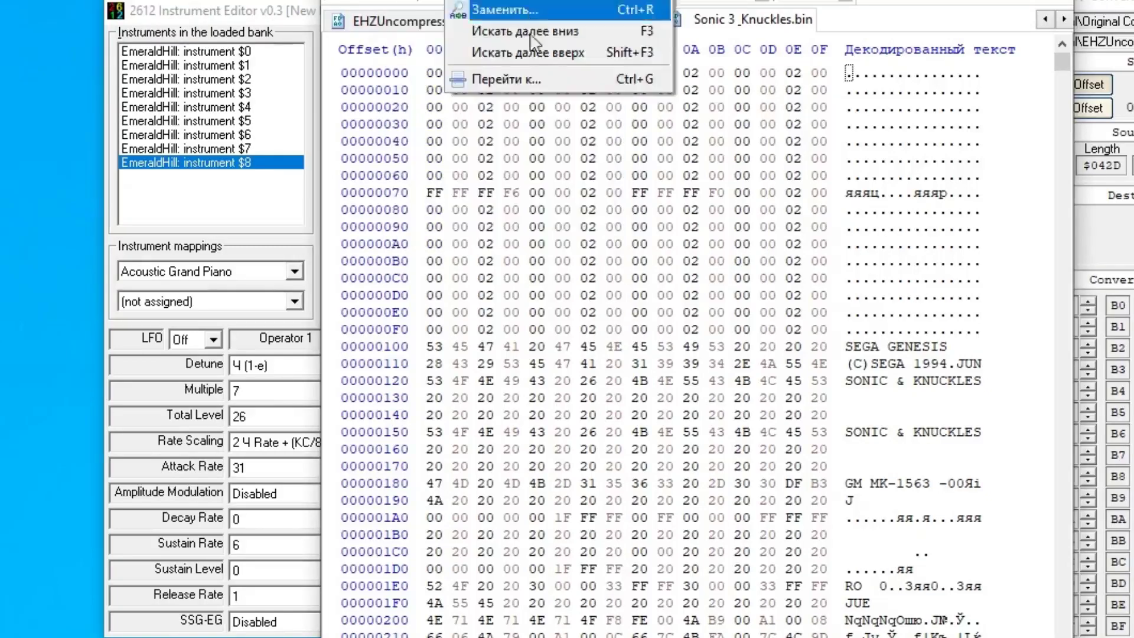
pyautogui.click(552, 78)
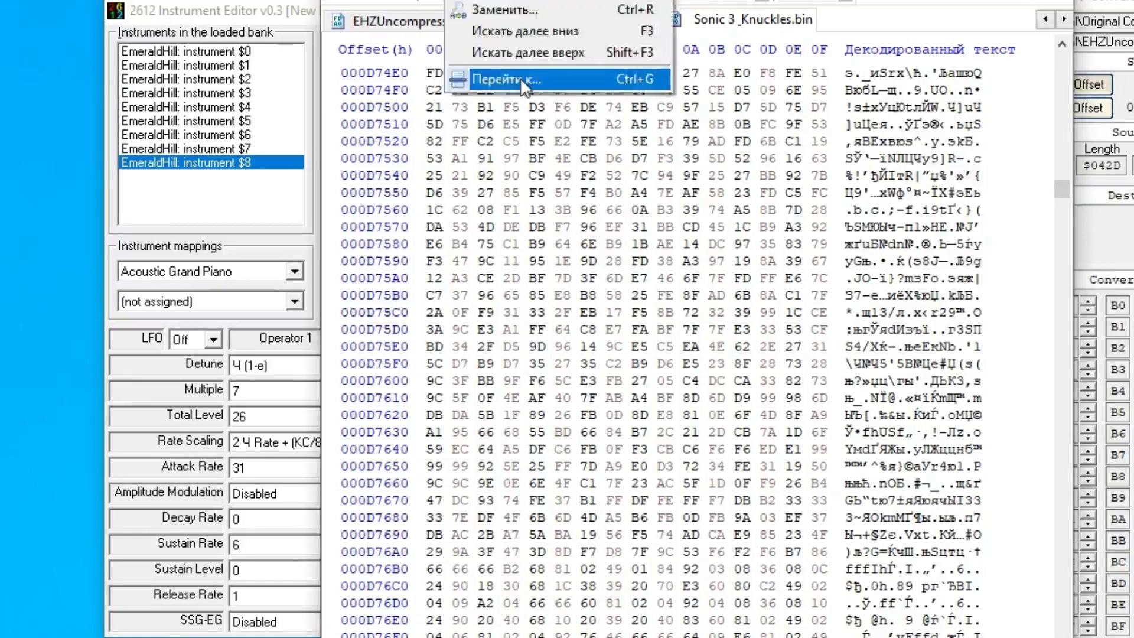
pyautogui.click(481, 78)
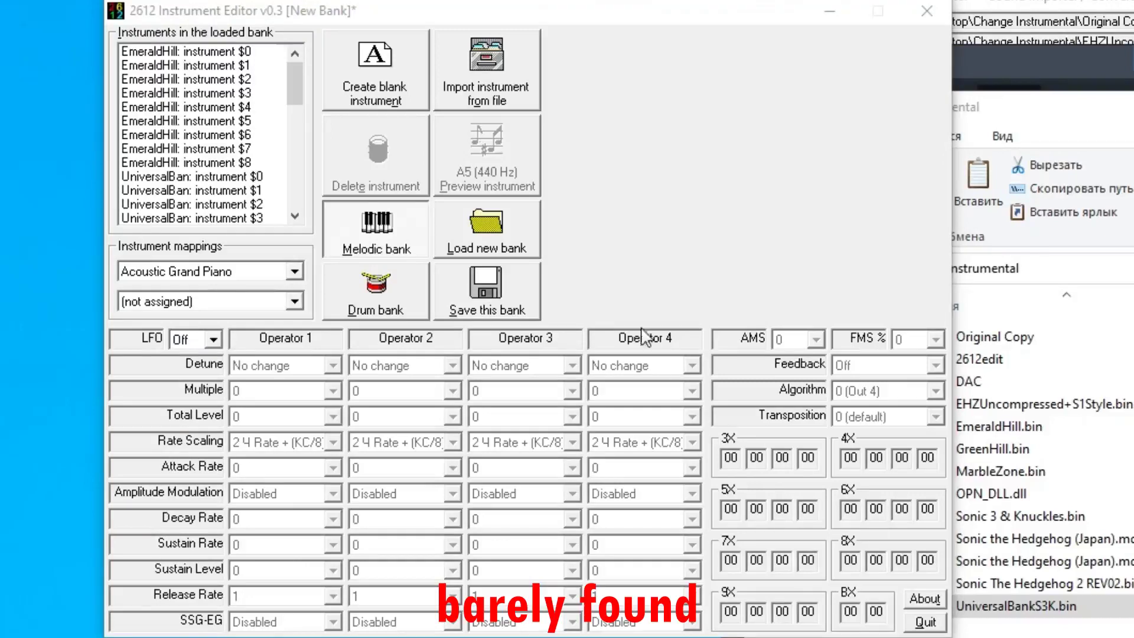
# Preview the universal bank instruments from $1 through $4
pyautogui.click(230, 189)
pyautogui.click(499, 174)
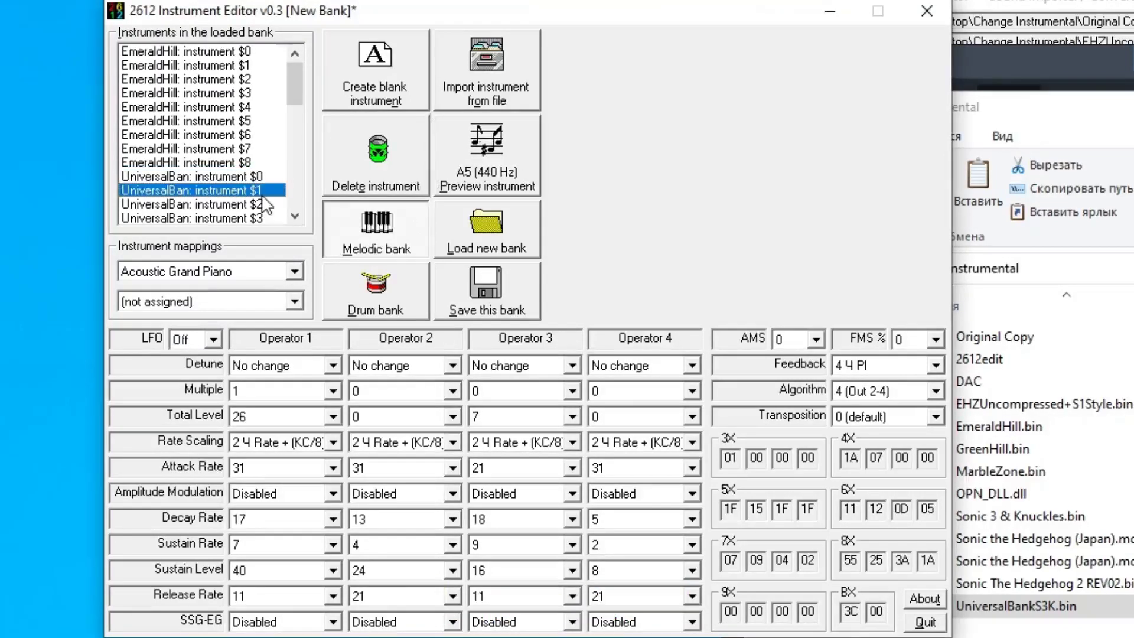
pyautogui.click(499, 174)
pyautogui.click(499, 174)
pyautogui.scroll(-2, 196, 137)
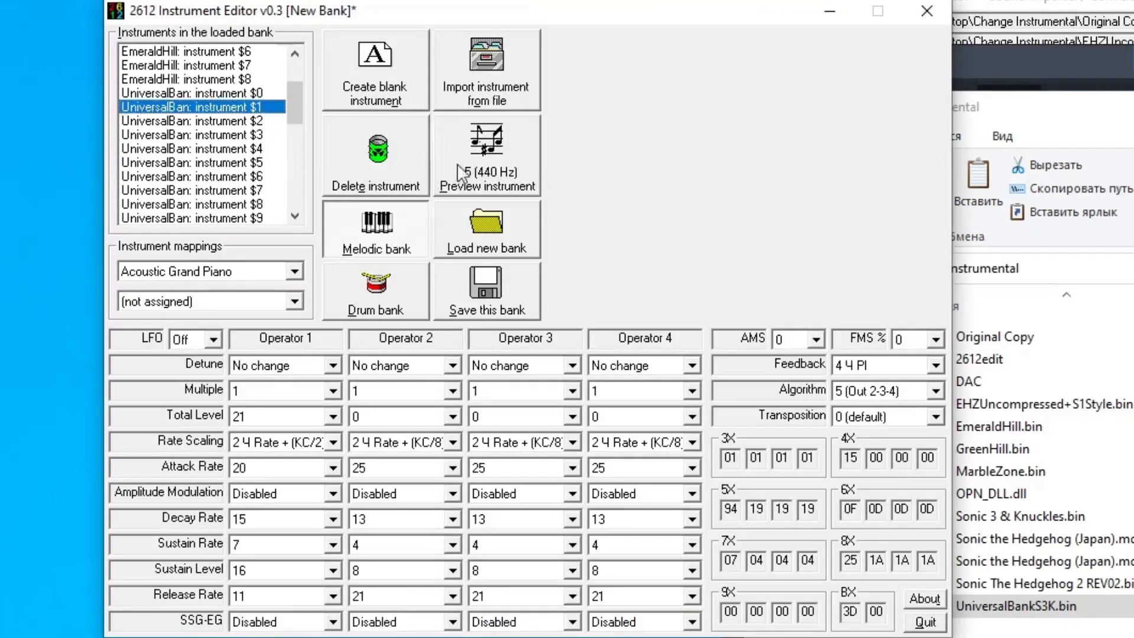
pyautogui.click(237, 121)
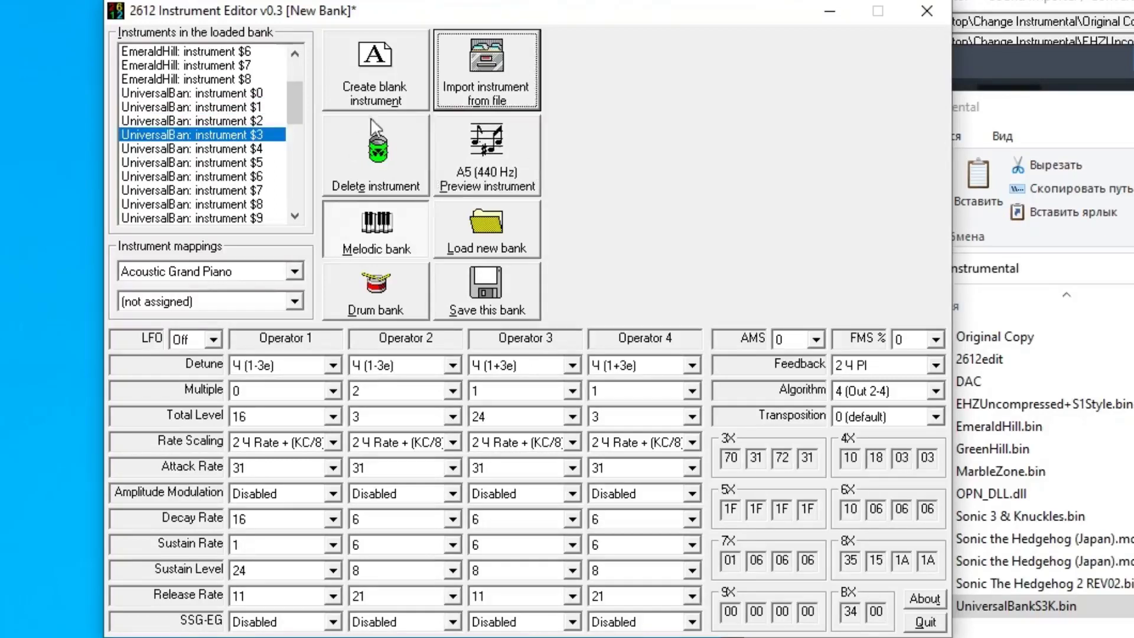
pyautogui.click(262, 149)
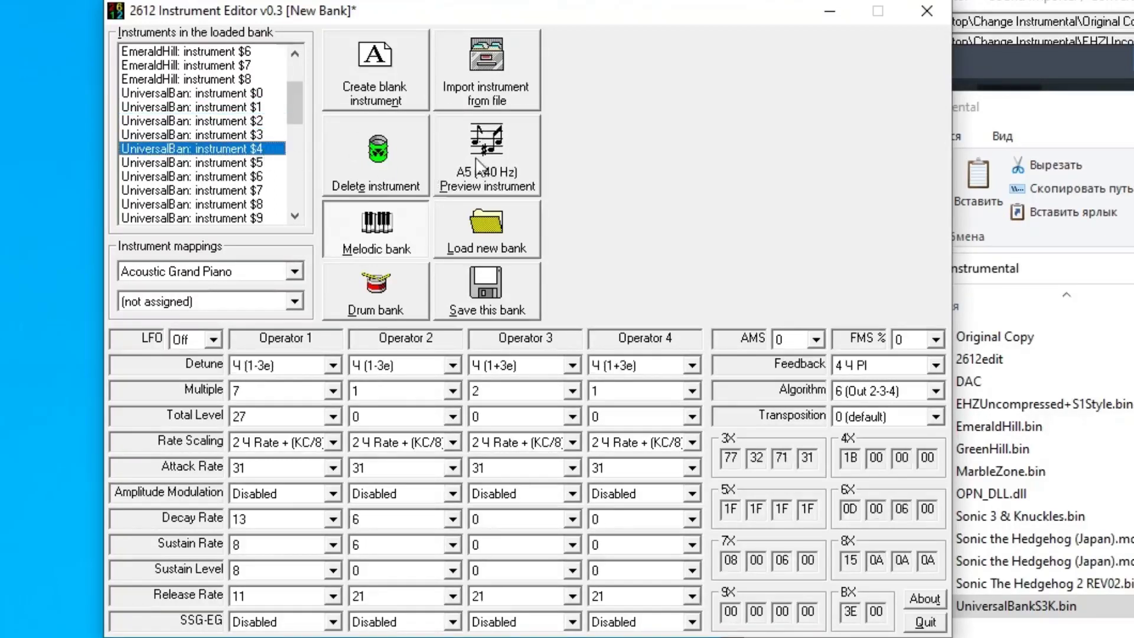
# Compare the sound of Emerald Hill instrument $1 with universal bank instrument $C
pyautogui.scroll(2, 301, 115)
pyautogui.click(234, 66)
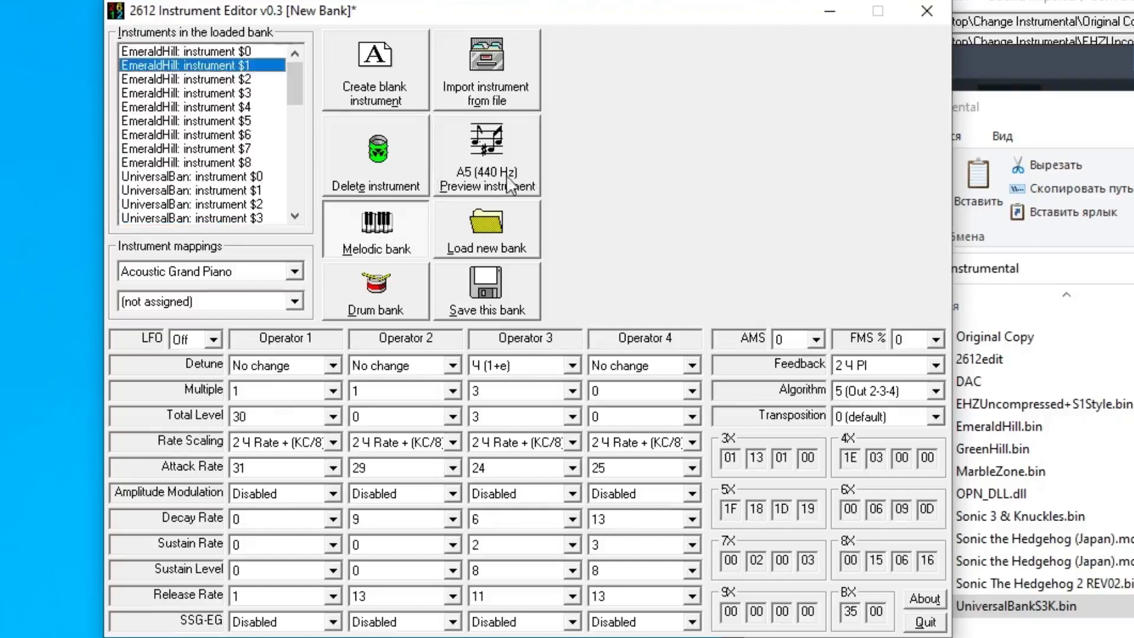
pyautogui.click(501, 175)
pyautogui.scroll(-4, 230, 142)
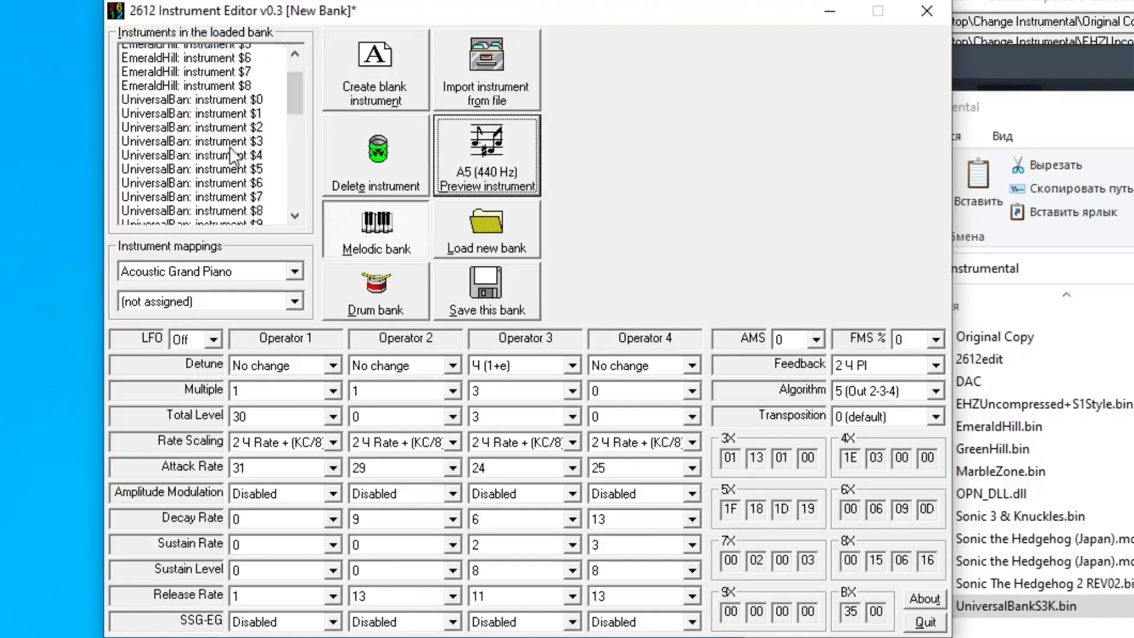
pyautogui.click(236, 176)
pyautogui.click(505, 186)
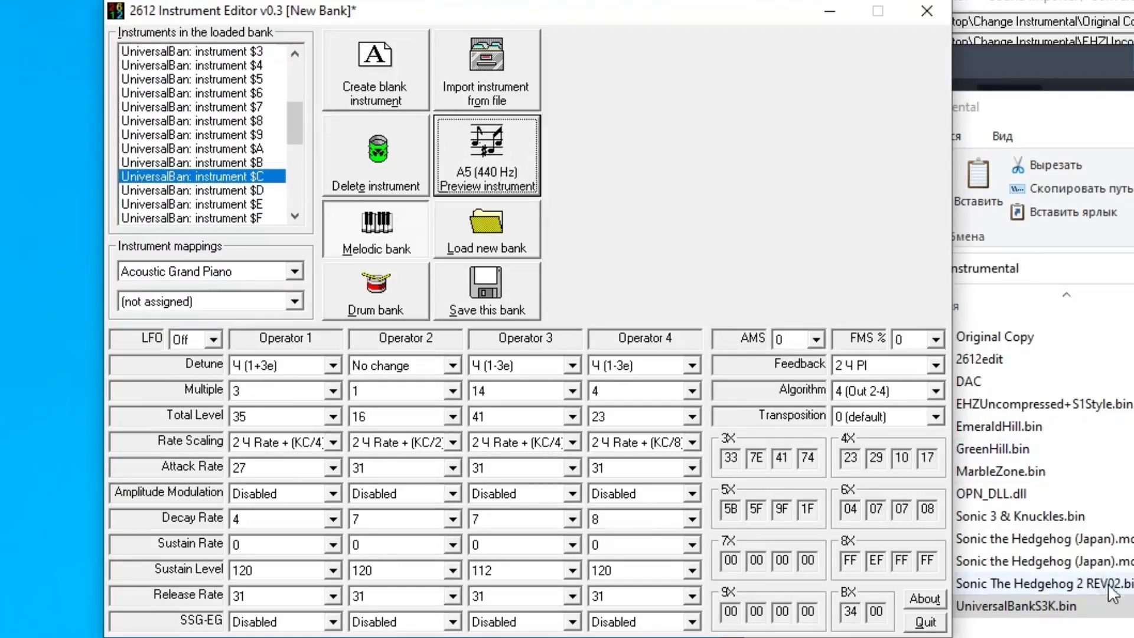
# Open Sonic The Hedgehog 2 REV02.bin in HxD, go to offset FD797 and highlight the bytes 28 DE
pyautogui.moveTo(1110, 588); pyautogui.dragTo(5, 166)
pyautogui.click(476, 1)
pyautogui.click(502, 82)
pyautogui.write('FD7')
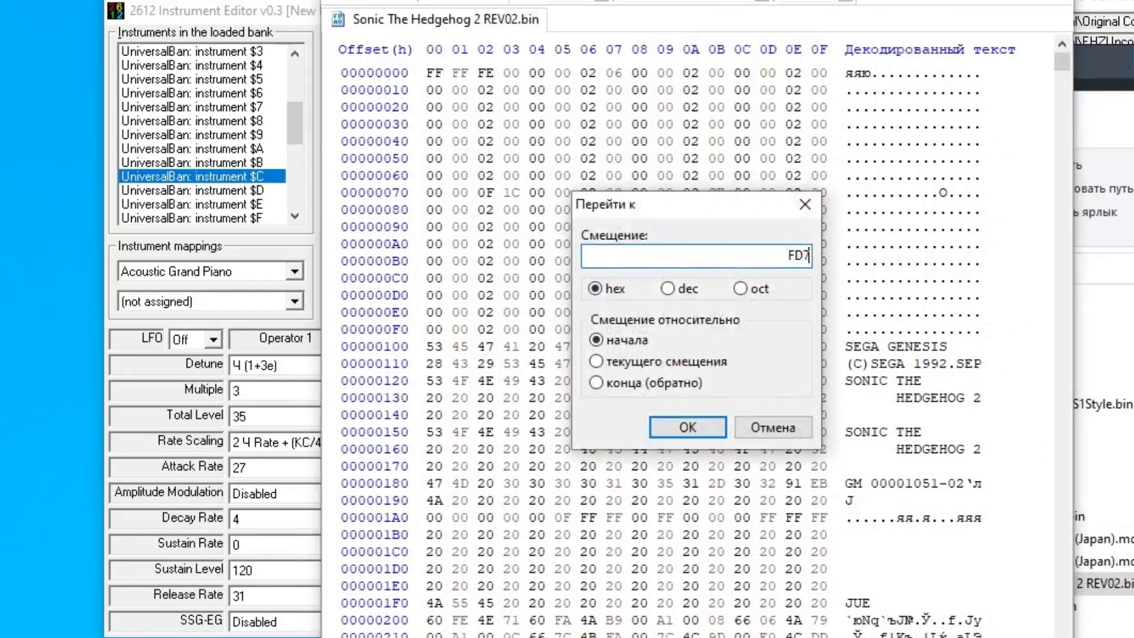
pyautogui.write('97')
pyautogui.press('Return')
pyautogui.scroll(-4, 591, 378)
pyautogui.moveTo(609, 466); pyautogui.dragTo(645, 466)
# Go to the Emerald Hill instrument data in Sonic The Hedgehog 2 REV02.bin and select the block FDE28-FDF08
pyautogui.click(476, 2)
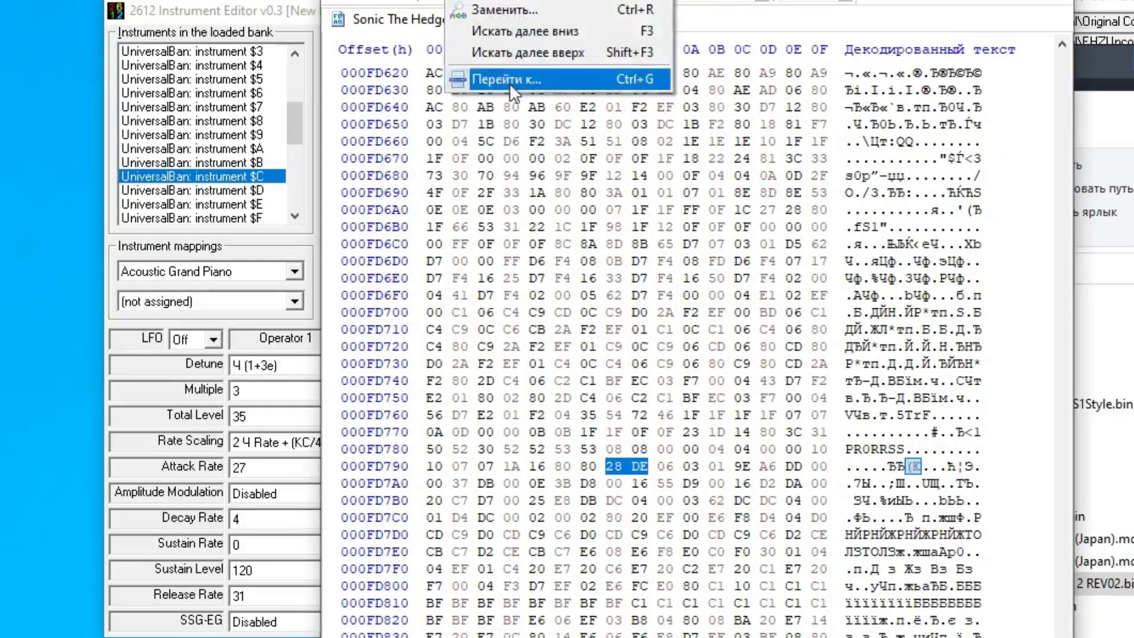
pyautogui.click(509, 80)
pyautogui.write('FDE27')
pyautogui.press('Return')
pyautogui.moveTo(631, 260); pyautogui.dragTo(649, 501)
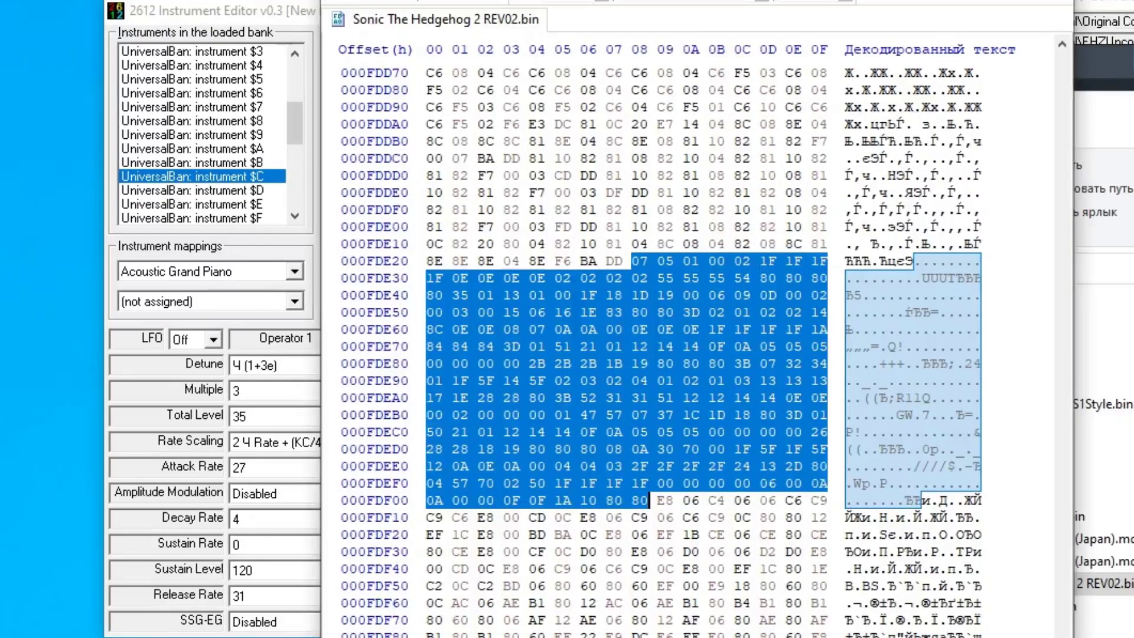
# Move the HxD window aside and preview universal bank instrument $C again in the 2612 Instrument Editor
pyautogui.moveTo(531, 1); pyautogui.dragTo(898, 0)
pyautogui.click(266, 172)
pyautogui.click(485, 168)
# Open UniversalBankS3K.bin in HxD and set it to show 25 bytes per row
pyautogui.click(945, 637)
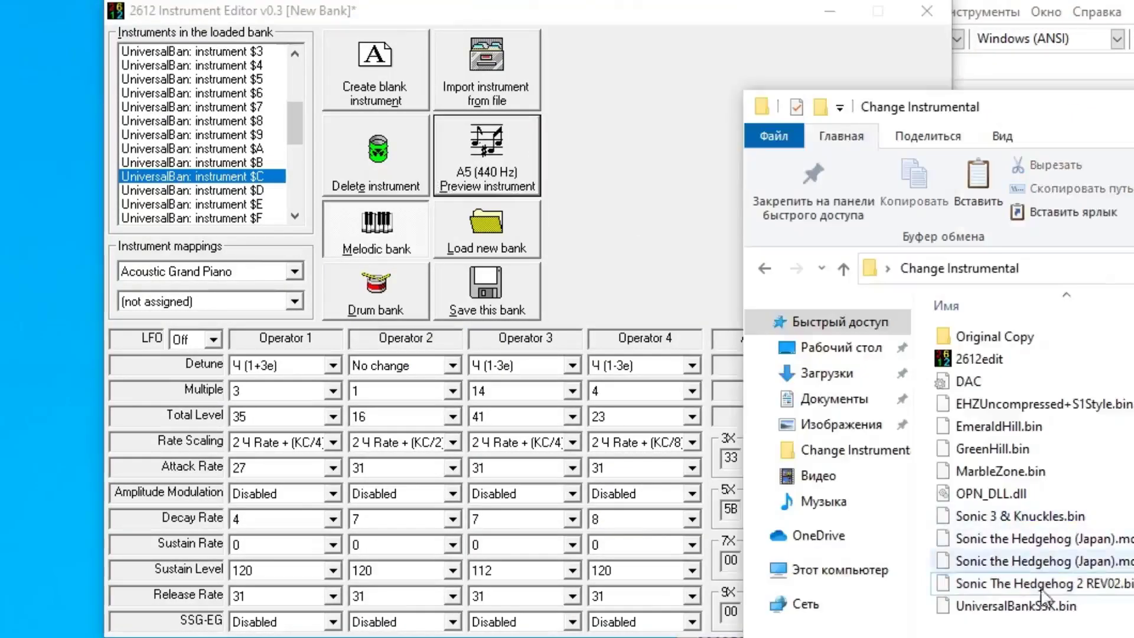
pyautogui.moveTo(1044, 602); pyautogui.dragTo(1033, 82)
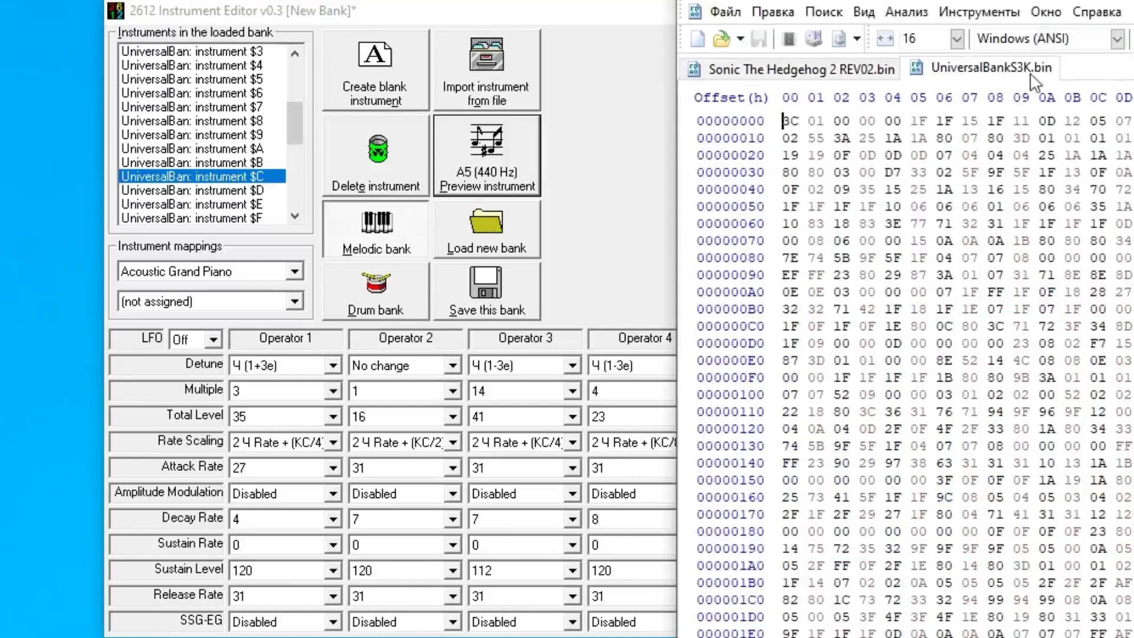
pyautogui.click(935, 36)
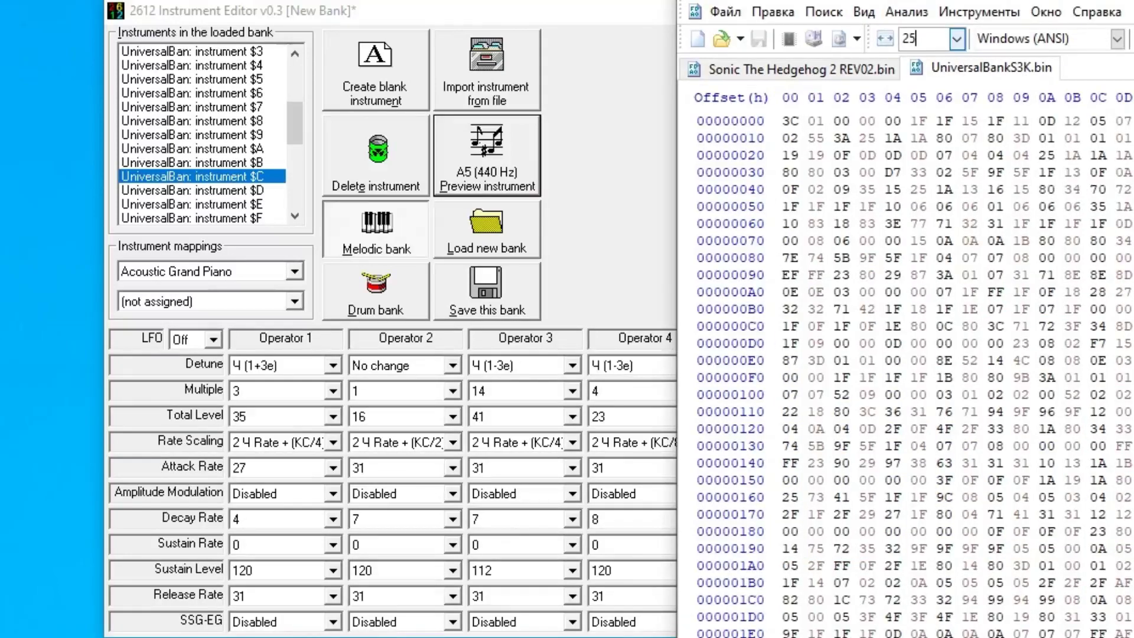
pyautogui.write('25')
pyautogui.press('Return')
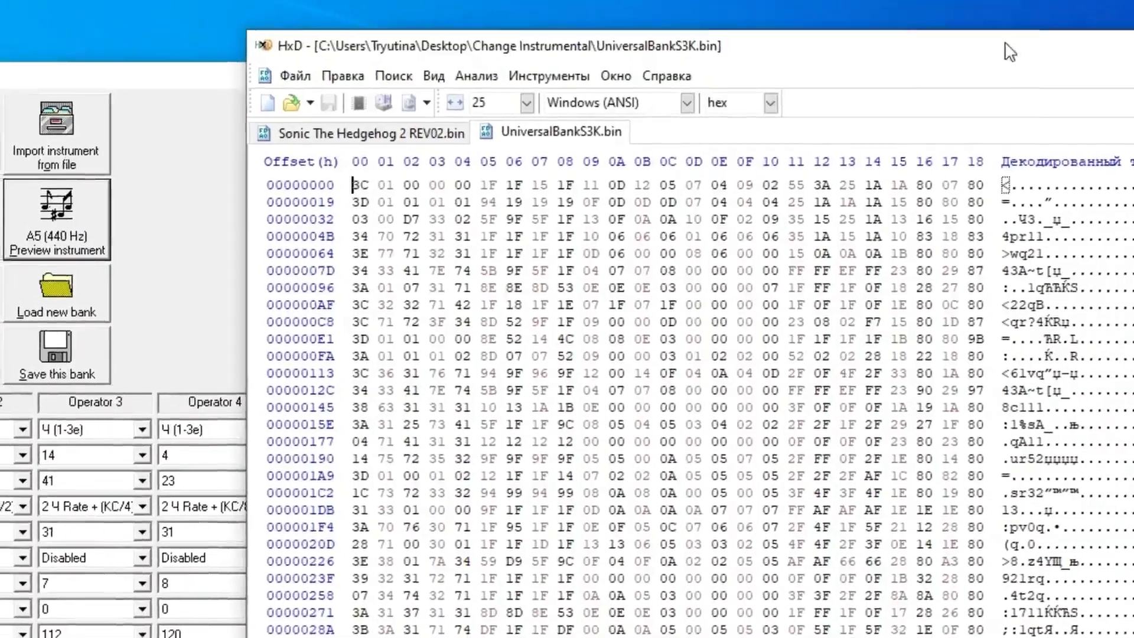
pyautogui.moveTo(1007, 46); pyautogui.dragTo(869, 1)
pyautogui.scroll(-1, 752, 345)
pyautogui.scroll(1, 751, 345)
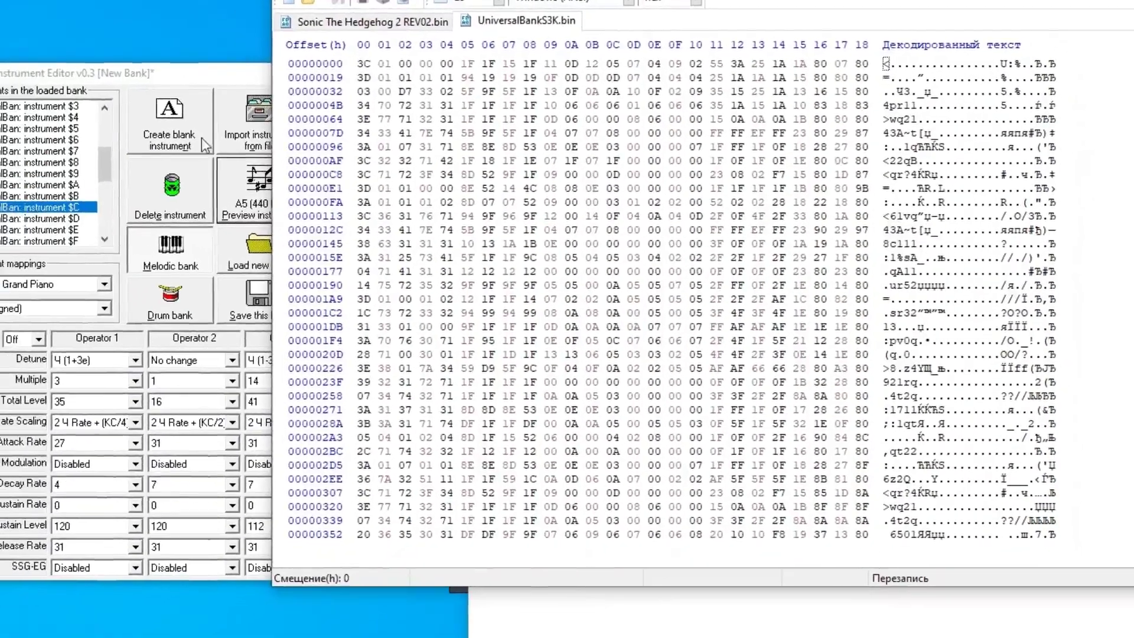
# Preview universal bank instruments $1 and $D in the 2612 Instrument Editor
pyautogui.scroll(2, 59, 171)
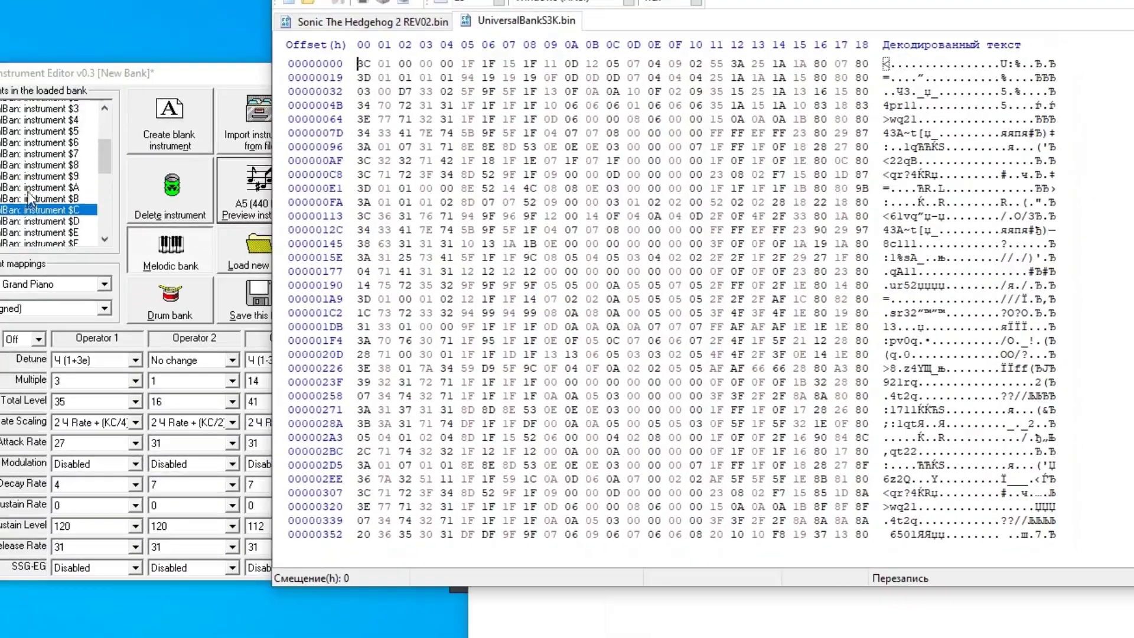
pyautogui.click(65, 152)
pyautogui.click(275, 197)
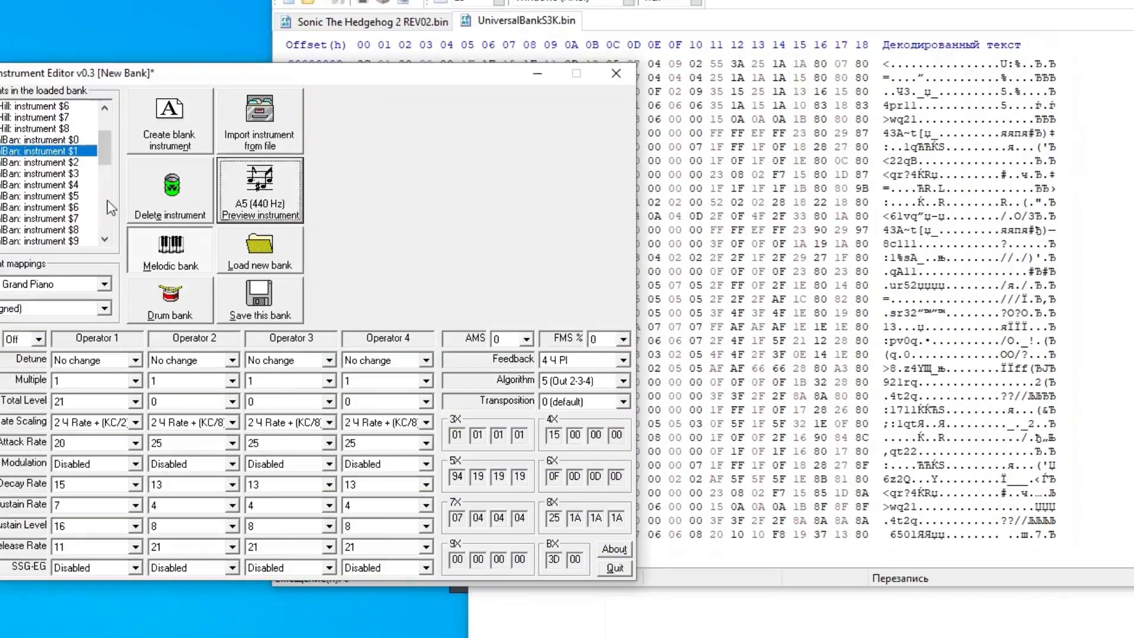
pyautogui.scroll(-2, 107, 200)
pyautogui.click(38, 218)
pyautogui.click(287, 205)
pyautogui.click(287, 205)
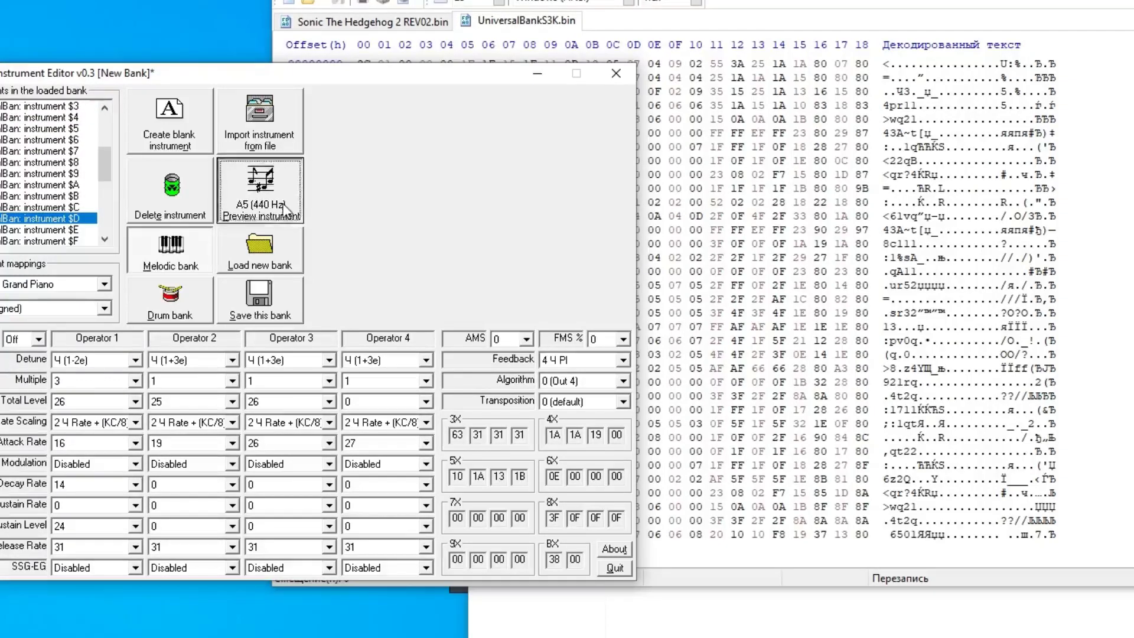
# Bring up Sonic The Hedgehog 2 REV02.bin in HxD again and preview universal bank instrument $10
pyautogui.click(426, 26)
pyautogui.scroll(-1, 50, 213)
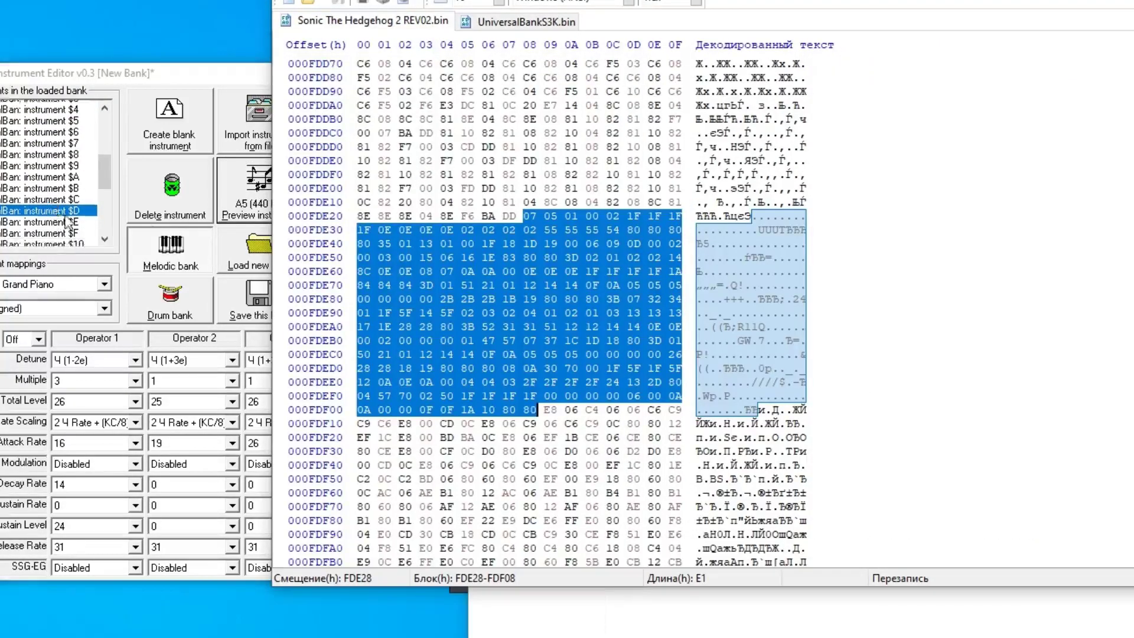
pyautogui.click(50, 217)
pyautogui.click(239, 201)
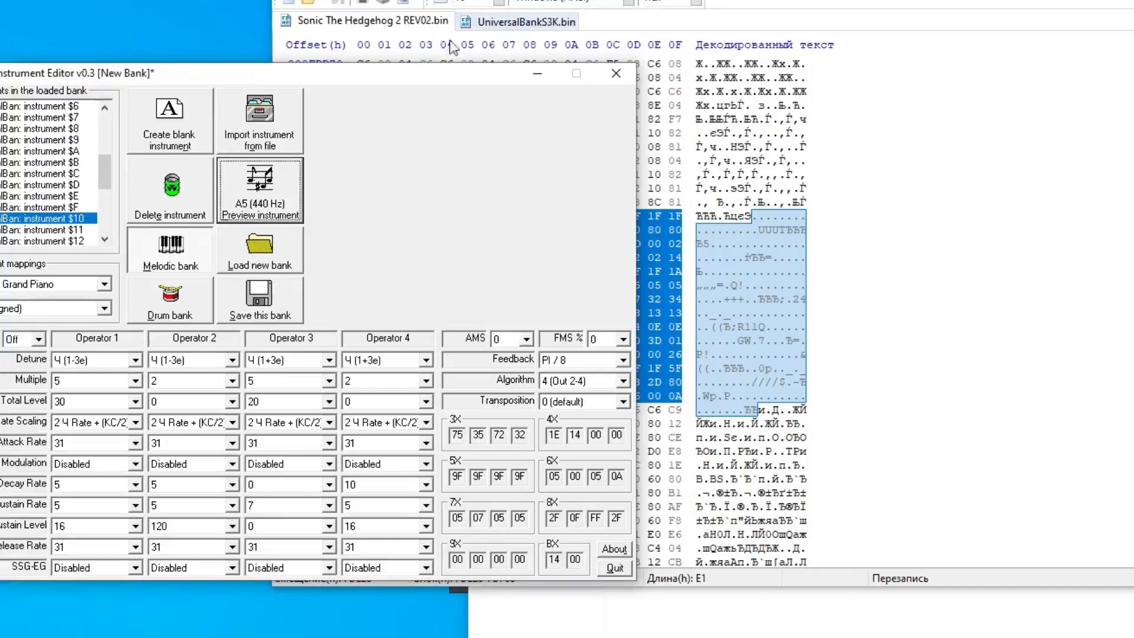
# Compare the sound of Emerald Hill instrument $0 with universal bank instruments $18 and $19
pyautogui.scroll(5, 35, 201)
pyautogui.click(35, 106)
pyautogui.click(223, 191)
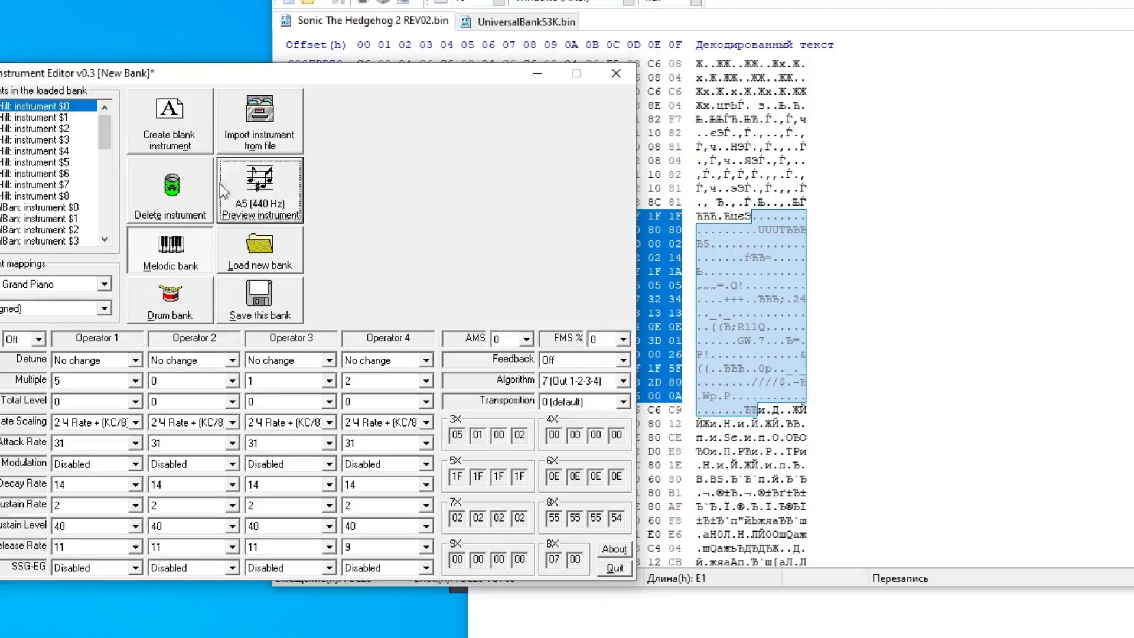
pyautogui.scroll(-8, 53, 177)
pyautogui.click(91, 207)
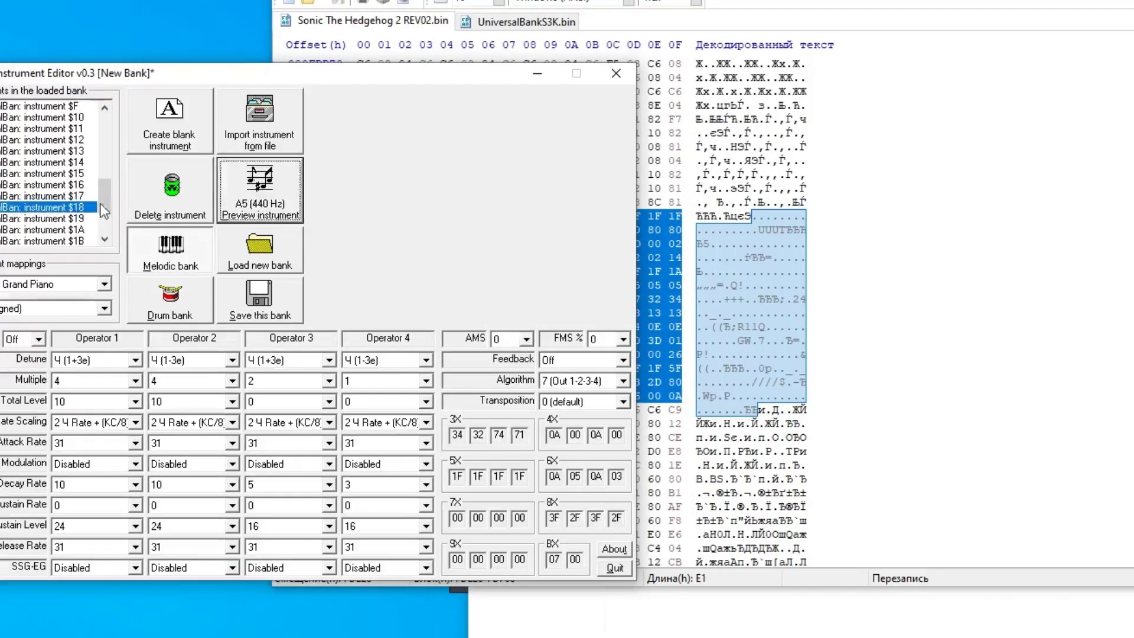
pyautogui.click(86, 219)
pyautogui.click(240, 204)
# Preview universal bank instruments $20 and $21
pyautogui.scroll(-3, 51, 211)
pyautogui.click(56, 219)
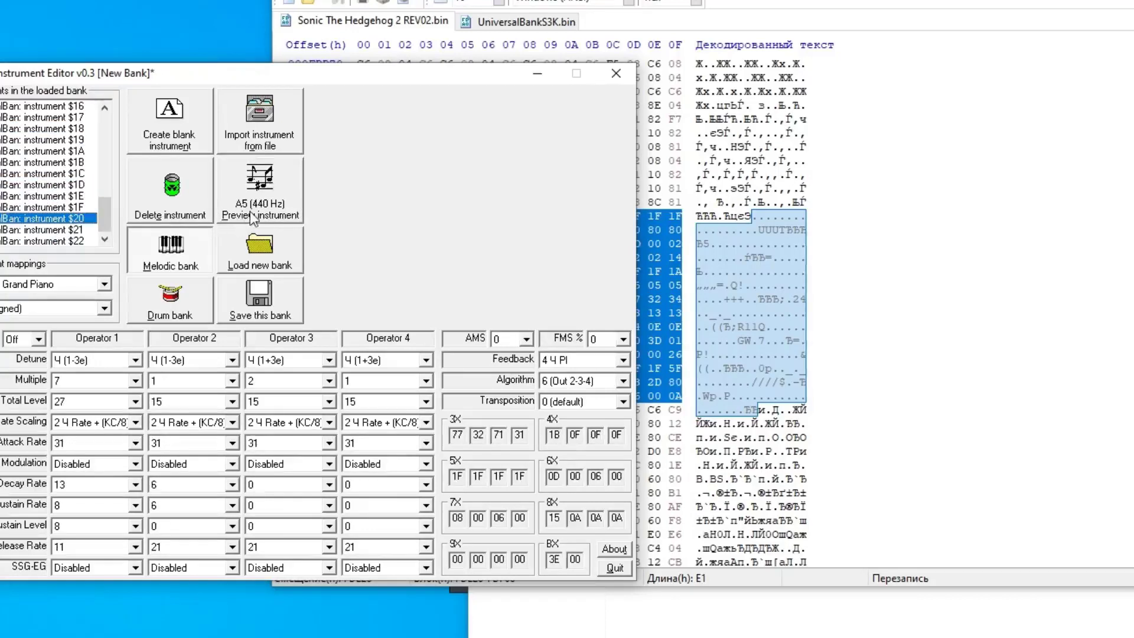
pyautogui.click(248, 212)
pyautogui.click(249, 195)
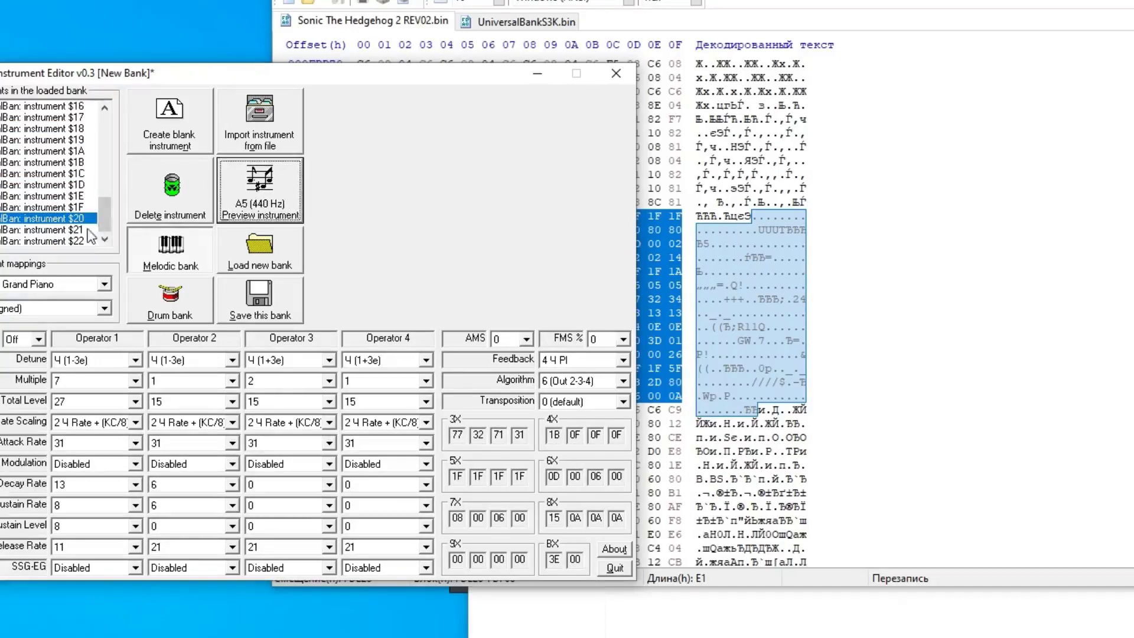
pyautogui.click(86, 230)
pyautogui.click(236, 200)
# Check universal bank instruments $1A, $1C, $18 and $17 as possible replacements
pyautogui.scroll(1, 61, 193)
pyautogui.scroll(1, 61, 191)
pyautogui.click(62, 186)
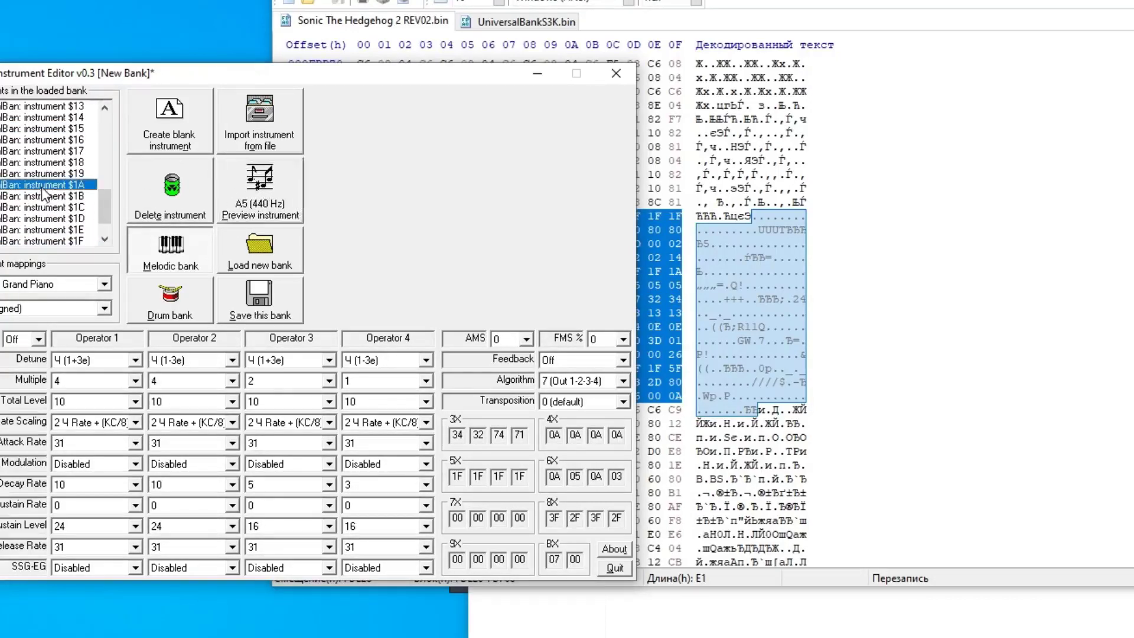
pyautogui.click(84, 207)
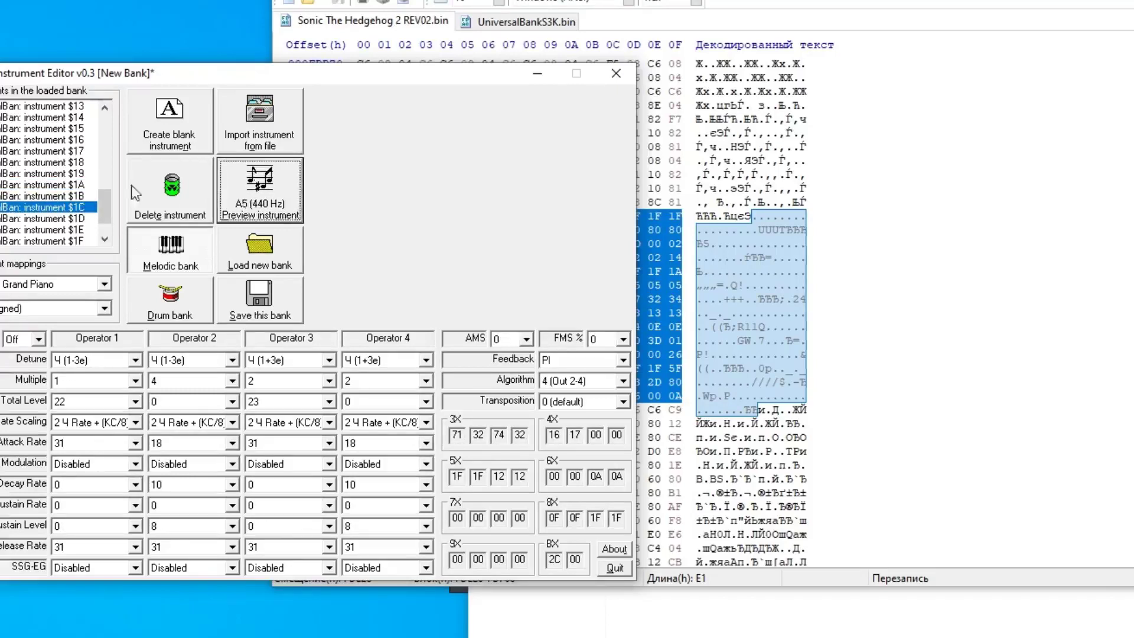
pyautogui.click(73, 165)
pyautogui.click(254, 176)
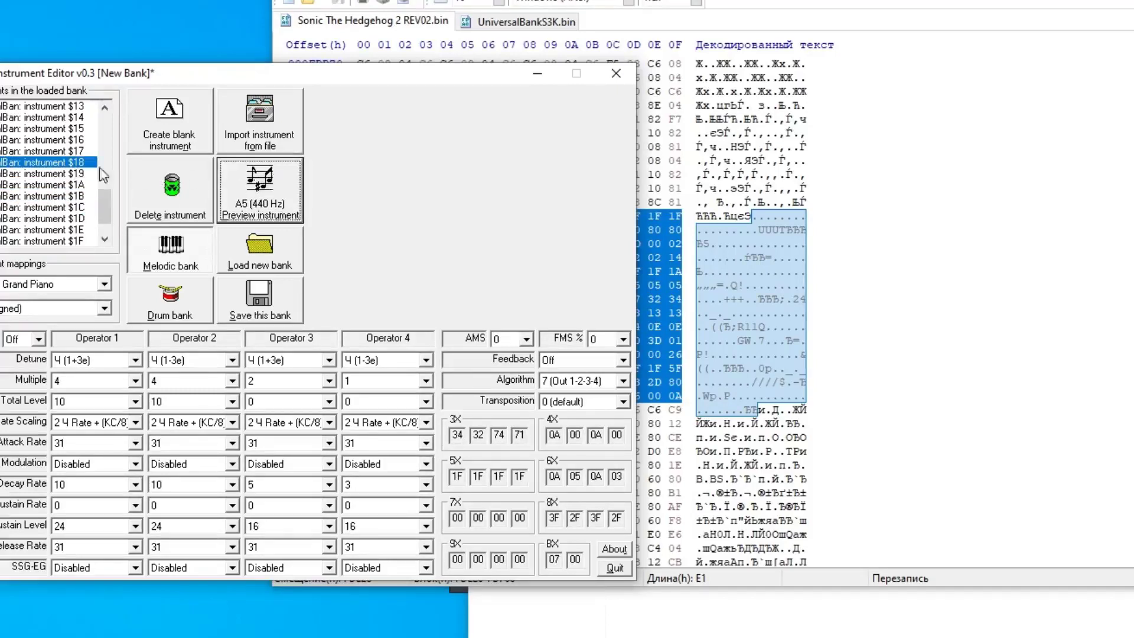
pyautogui.click(84, 152)
pyautogui.click(274, 179)
# Preview universal bank instruments $15, $14 and $13
pyautogui.scroll(1, 56, 165)
pyautogui.click(57, 164)
pyautogui.click(259, 194)
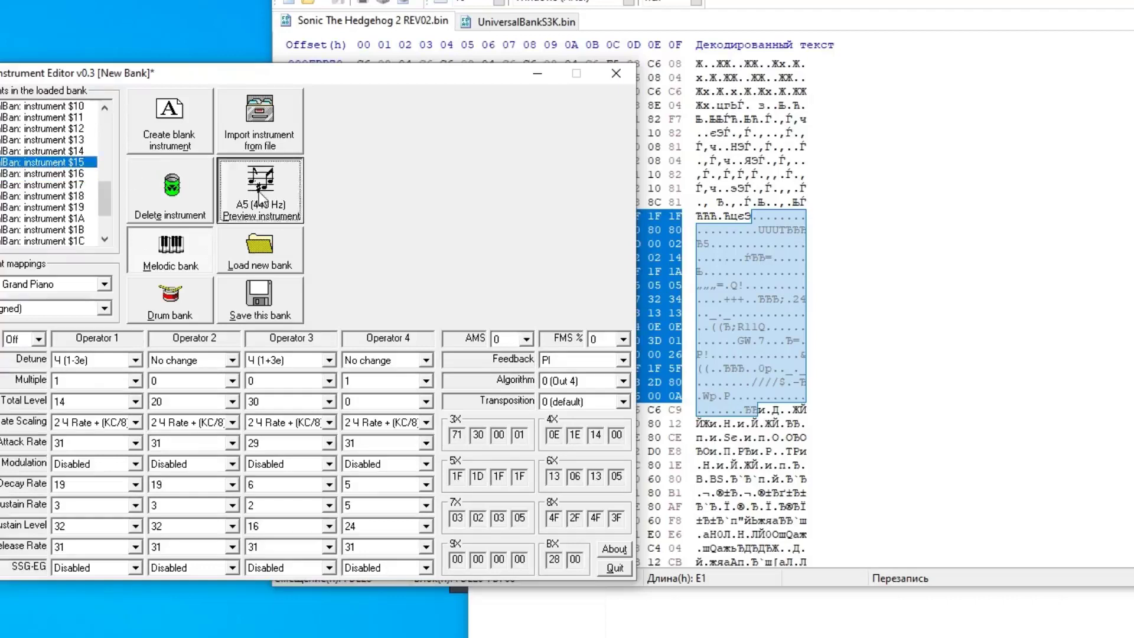
pyautogui.click(72, 151)
pyautogui.click(284, 177)
pyautogui.click(70, 141)
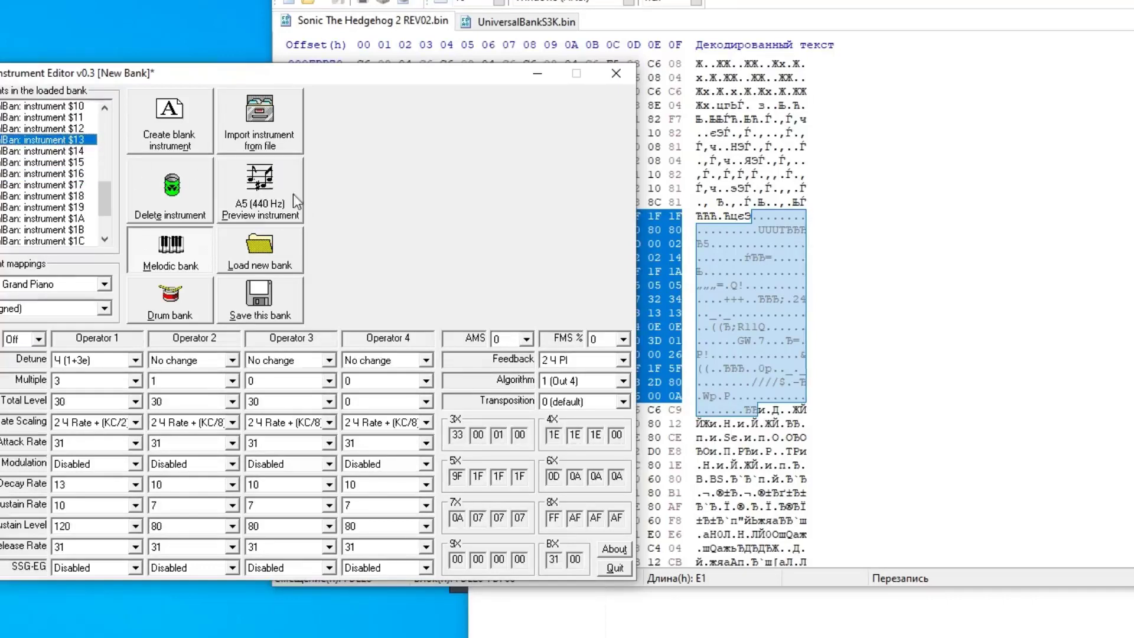
pyautogui.click(293, 194)
# Compare the sound of Emerald Hill instrument $0 with universal bank instrument $4
pyautogui.scroll(9, 71, 149)
pyautogui.click(73, 107)
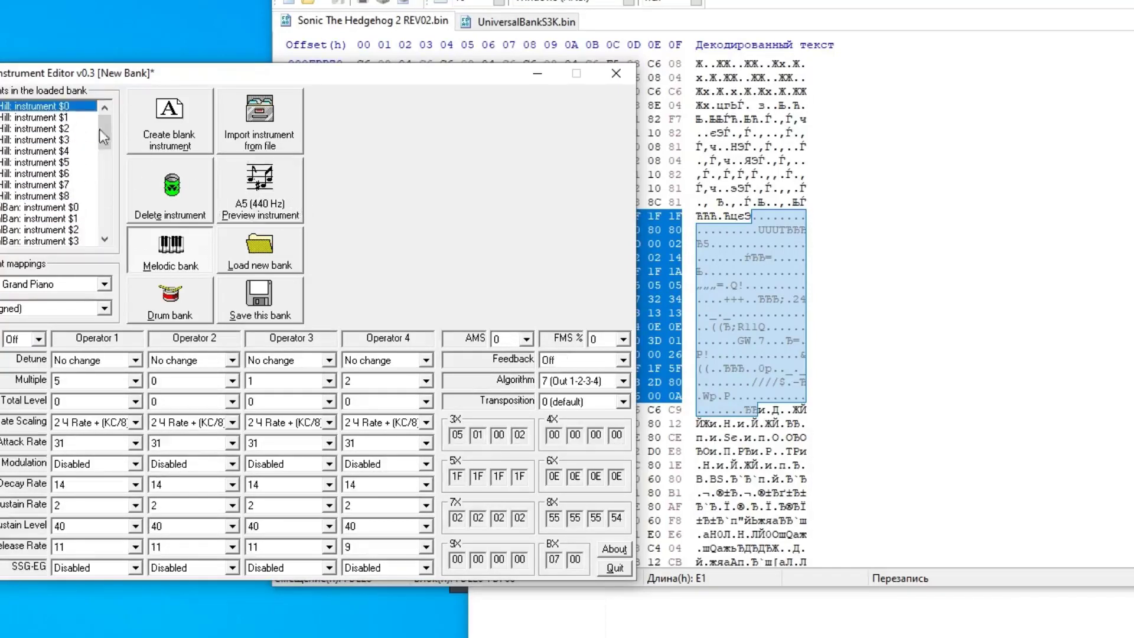
pyautogui.click(285, 202)
pyautogui.scroll(-3, 70, 158)
pyautogui.click(72, 152)
pyautogui.click(284, 198)
pyautogui.click(287, 201)
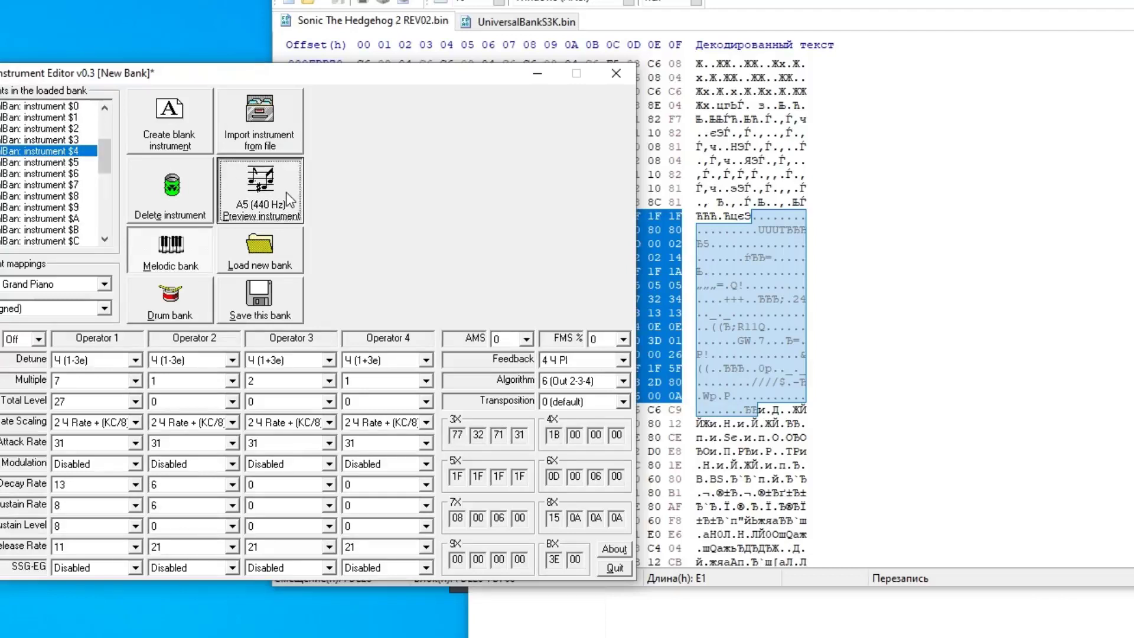
# Preview universal bank instruments $3 and $1
pyautogui.press('Up')
pyautogui.click(69, 153)
pyautogui.press('Up')
pyautogui.click(291, 187)
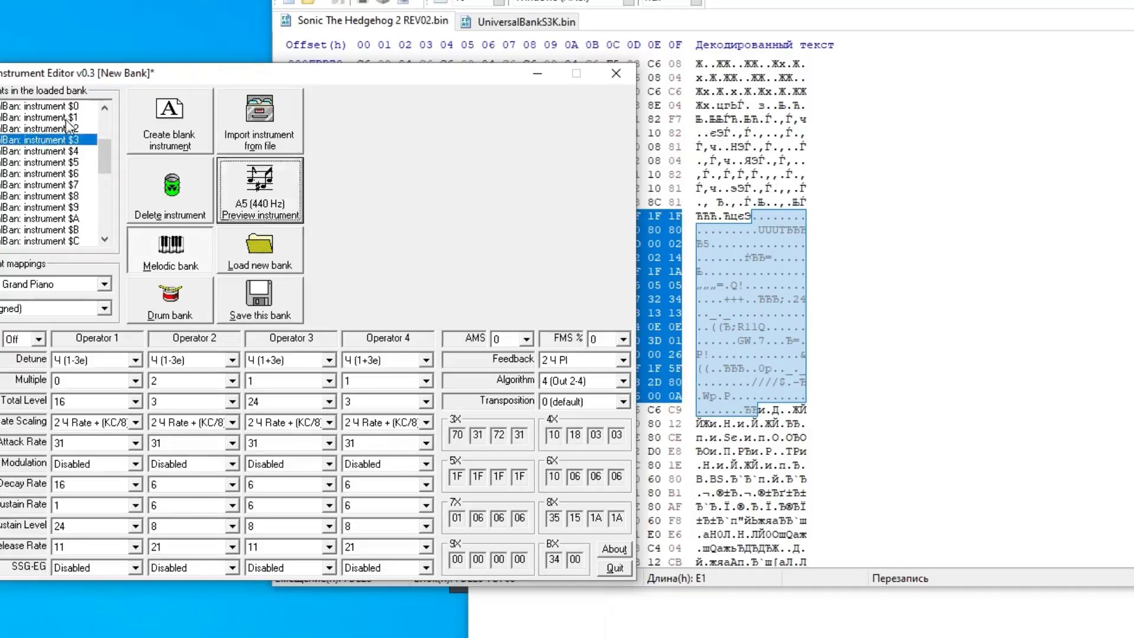
pyautogui.click(66, 118)
pyautogui.click(251, 194)
# Preview universal bank instruments $2, $6, $7 and $8
pyautogui.click(77, 132)
pyautogui.click(250, 188)
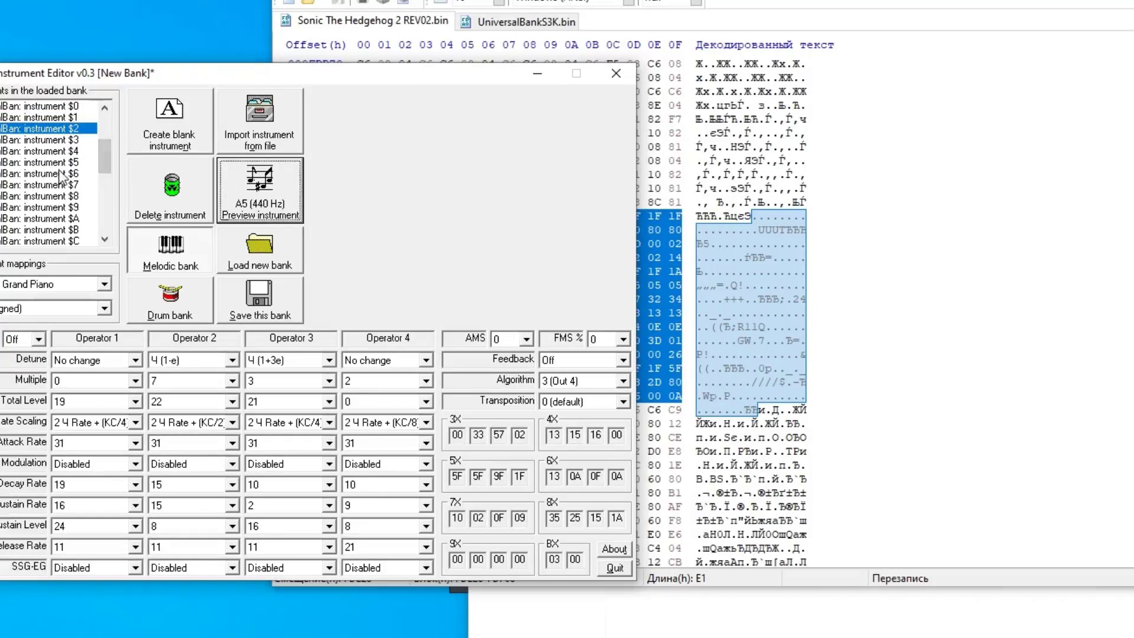
pyautogui.click(293, 177)
pyautogui.click(24, 175)
pyautogui.click(250, 189)
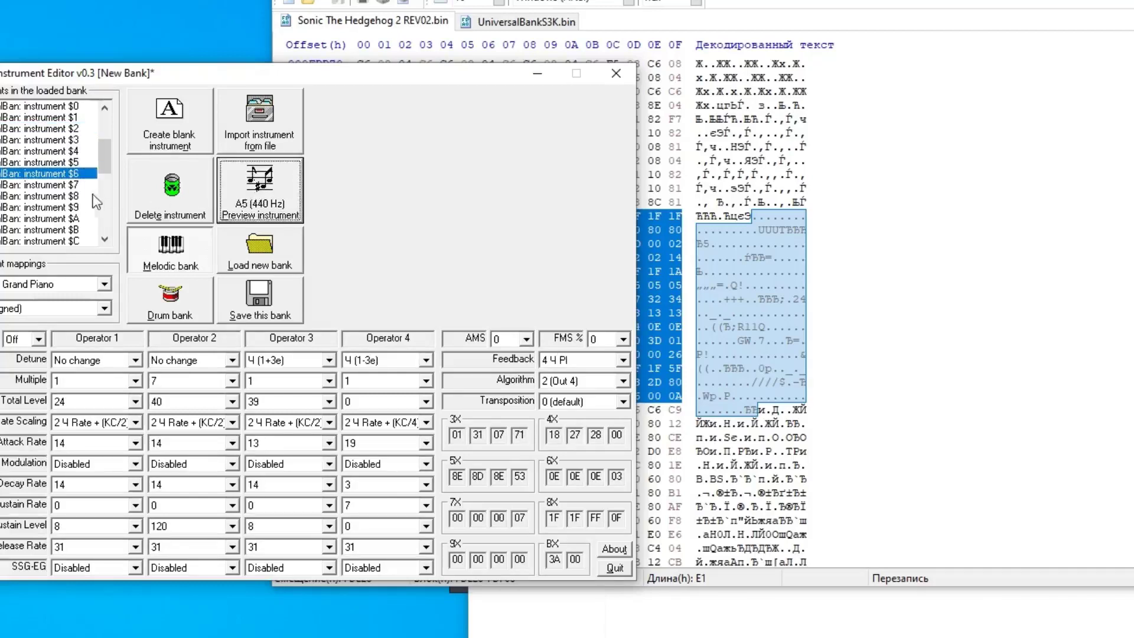
pyautogui.click(83, 186)
pyautogui.click(276, 198)
pyautogui.click(94, 195)
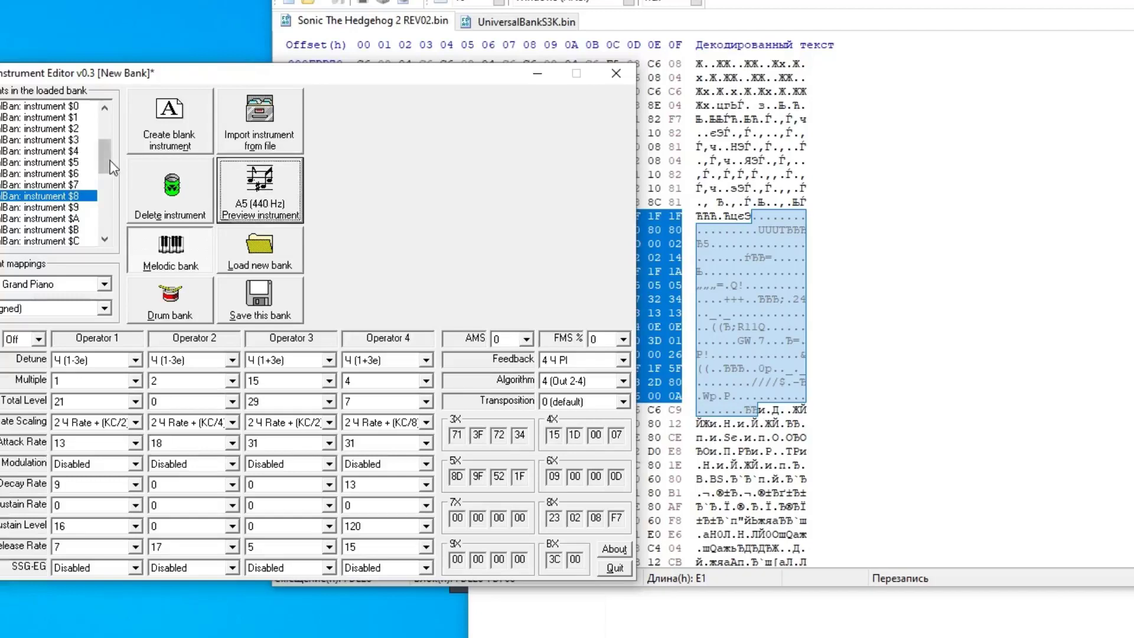
# Compare the sound of Emerald Hill instrument $0 with universal bank instrument $8
pyautogui.moveTo(108, 159); pyautogui.dragTo(103, 128)
pyautogui.click(85, 108)
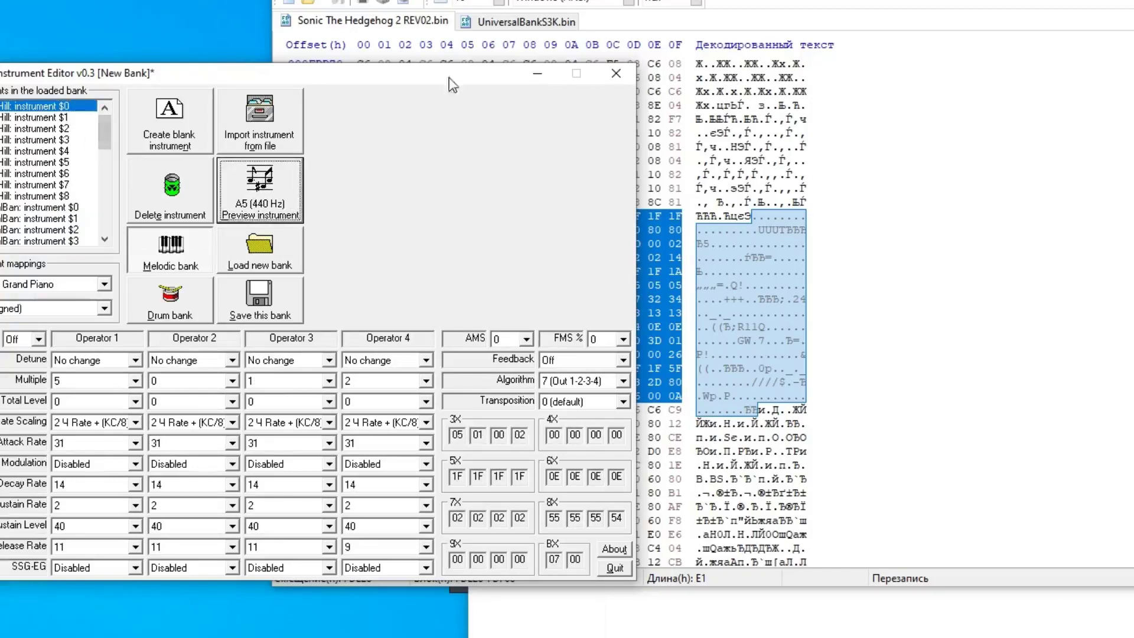
pyautogui.scroll(-3, 43, 210)
pyautogui.click(74, 197)
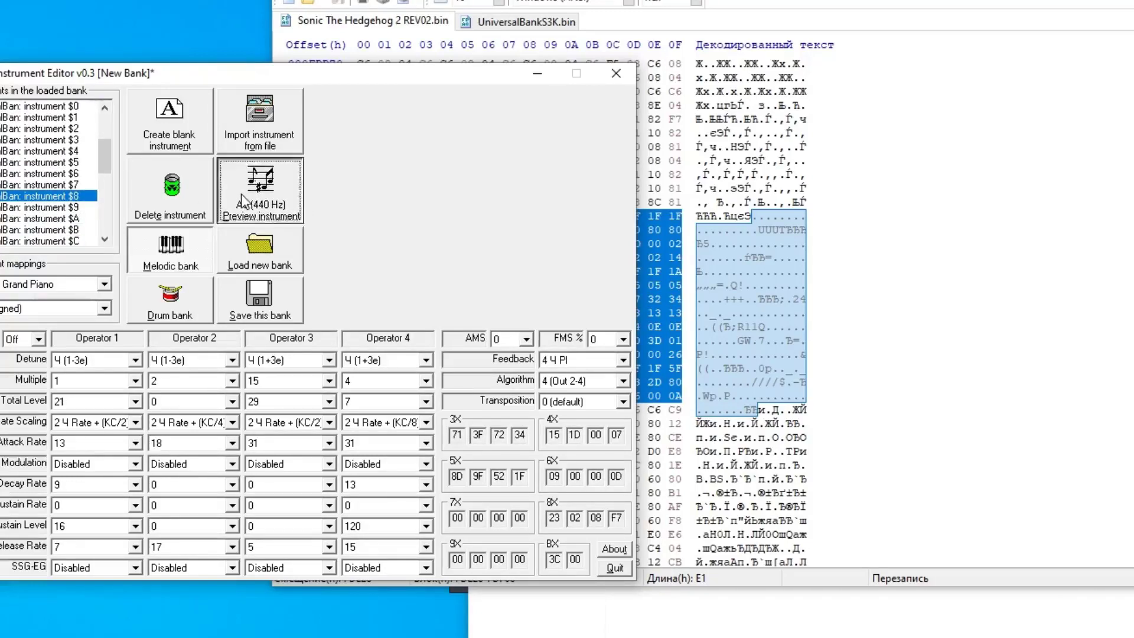
pyautogui.click(240, 193)
# Copy instrument $8's 25 bytes at offset C8 in UniversalBankS3K.bin and overwrite Emerald Hill instrument $0 at FDE28 in the Sonic 2 ROM
pyautogui.click(503, 24)
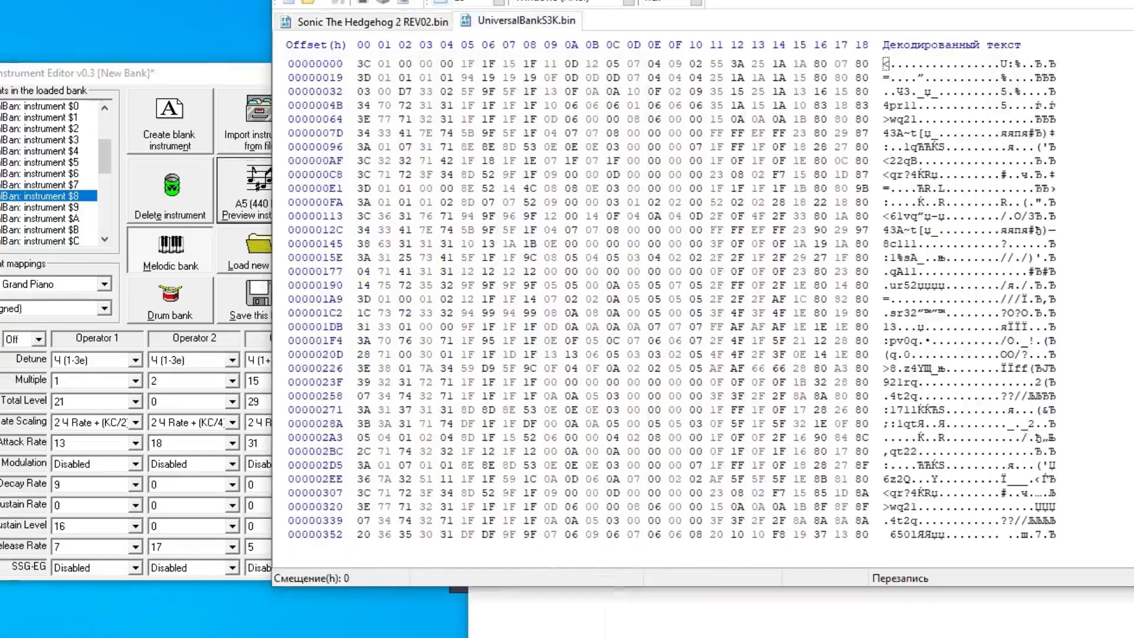
pyautogui.moveTo(508, 0); pyautogui.dragTo(862, 0)
pyautogui.moveTo(712, 199); pyautogui.dragTo(1133, 199)
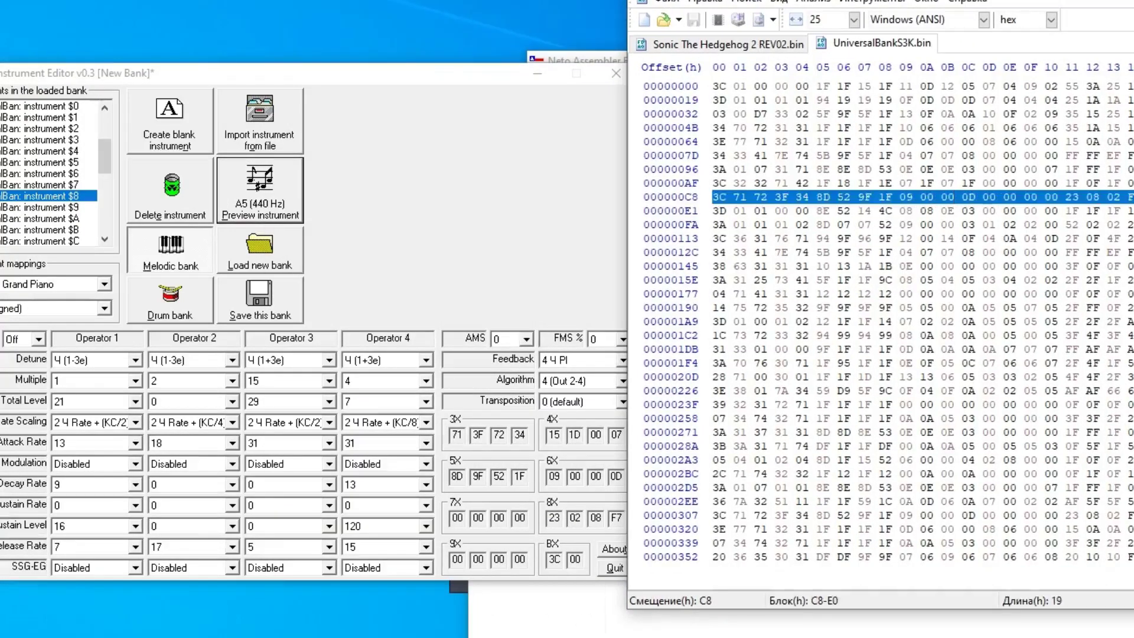
pyautogui.hotkey('ctrl', 'c')
pyautogui.click(729, 45)
pyautogui.rightClick(904, 278)
pyautogui.click(986, 361)
# Preview Emerald Hill instruments $0 and $1
pyautogui.scroll(3, 70, 116)
pyautogui.click(65, 107)
pyautogui.click(260, 183)
pyautogui.click(56, 117)
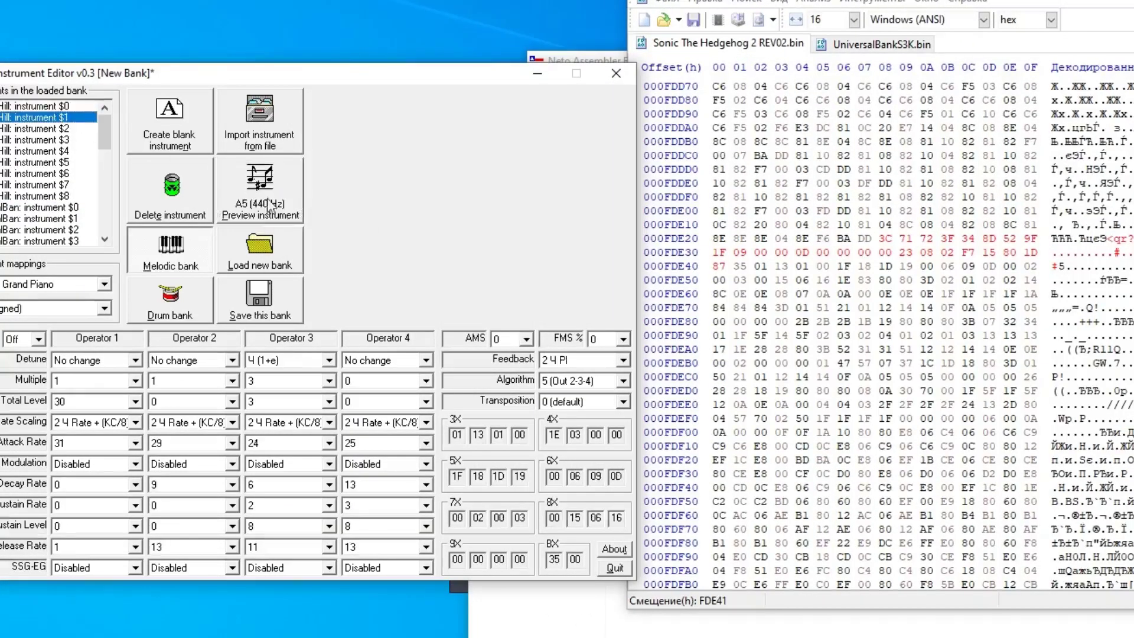
# Preview universal bank instruments $10, $C and $1C as candidates for Emerald Hill instrument $1
pyautogui.scroll(-6, 47, 177)
pyautogui.click(47, 184)
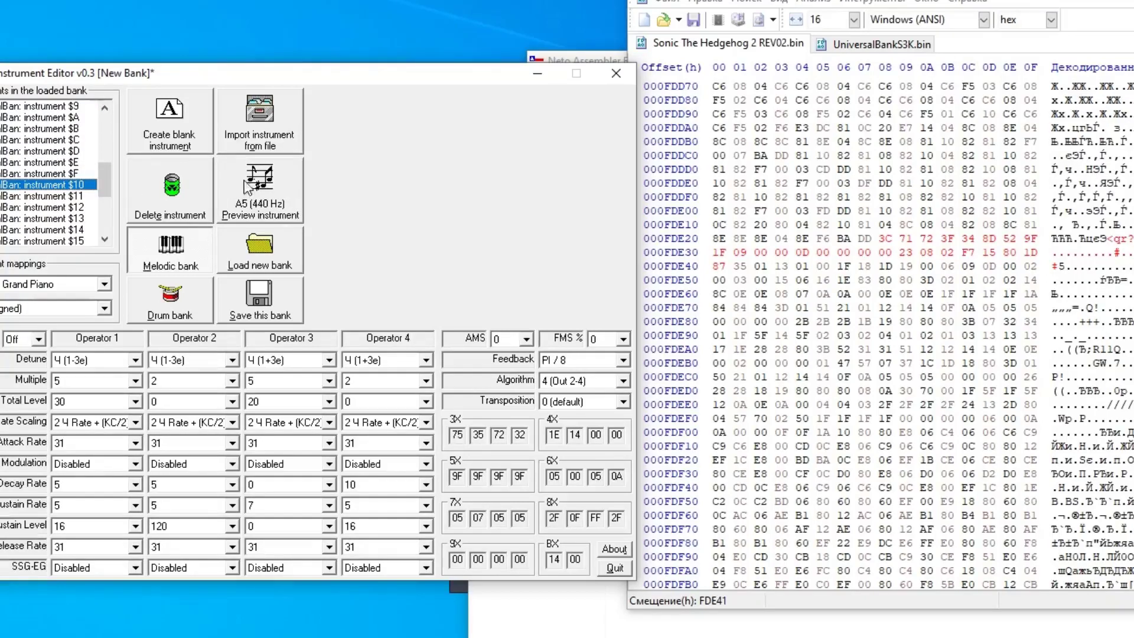
pyautogui.scroll(1, 38, 155)
pyautogui.click(68, 173)
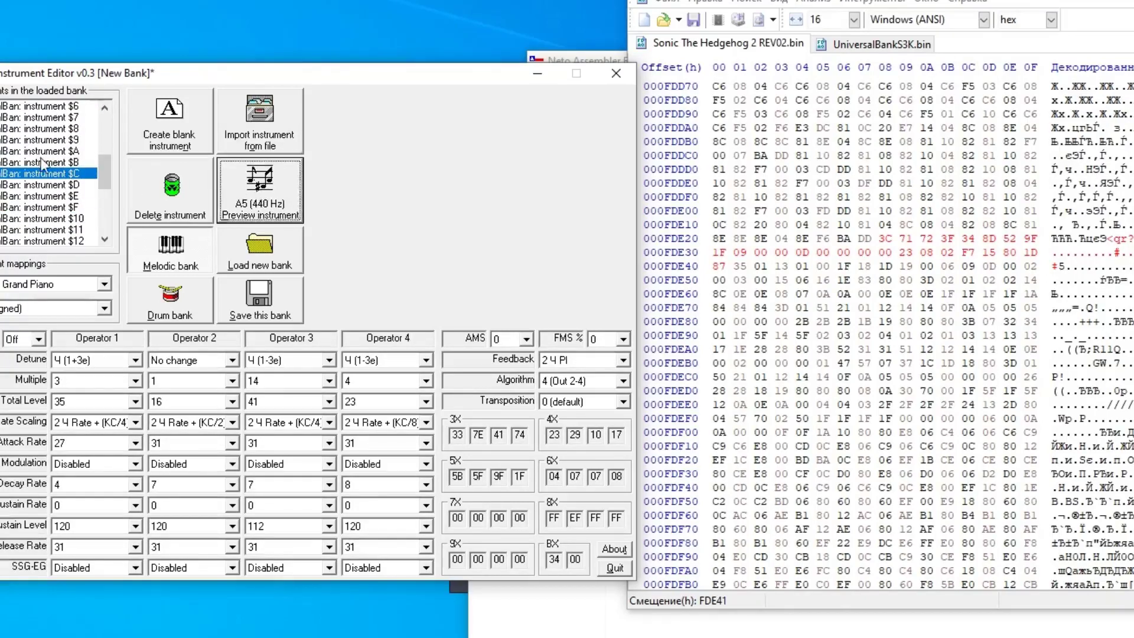
pyautogui.scroll(-4, 44, 177)
pyautogui.click(47, 218)
pyautogui.click(259, 202)
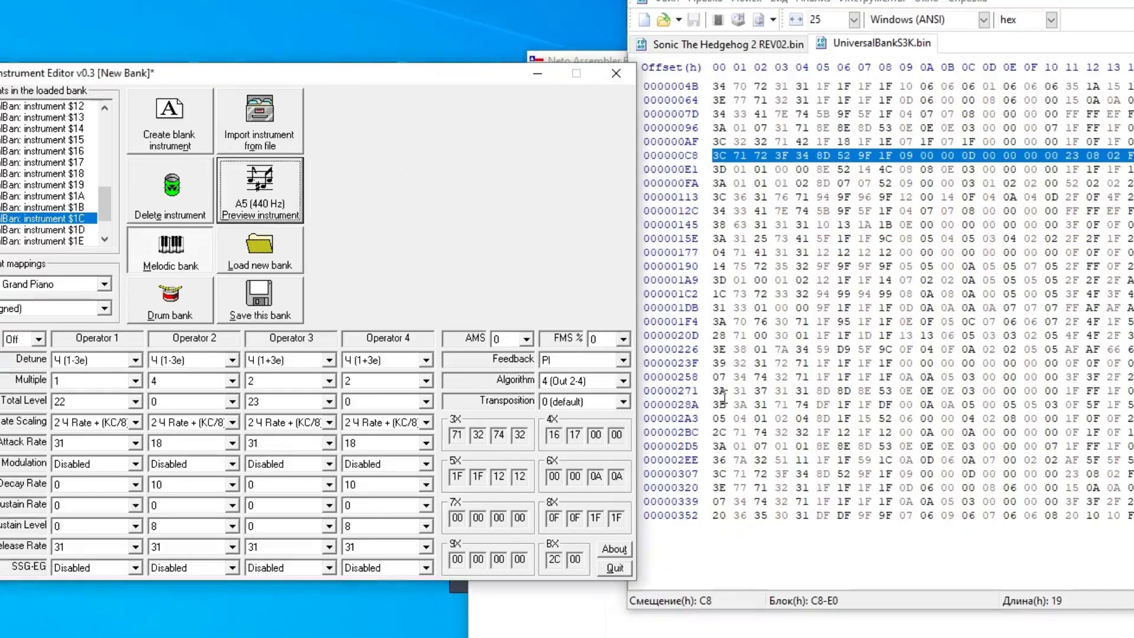
# Preview universal bank instruments $1D and $1B
pyautogui.click(47, 229)
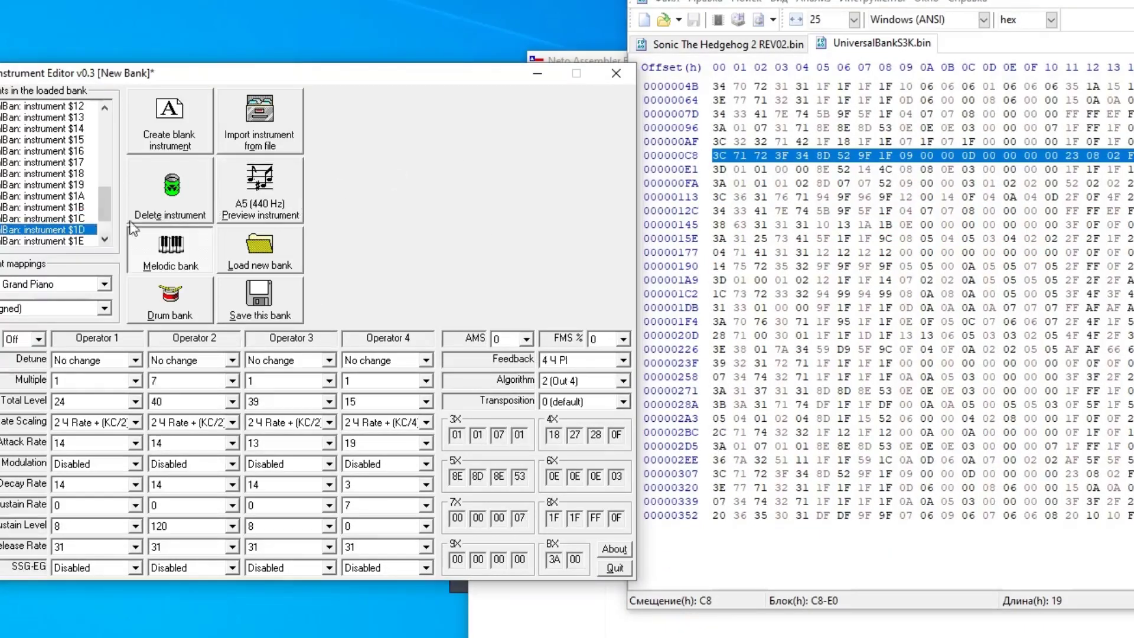
pyautogui.click(71, 218)
pyautogui.click(65, 206)
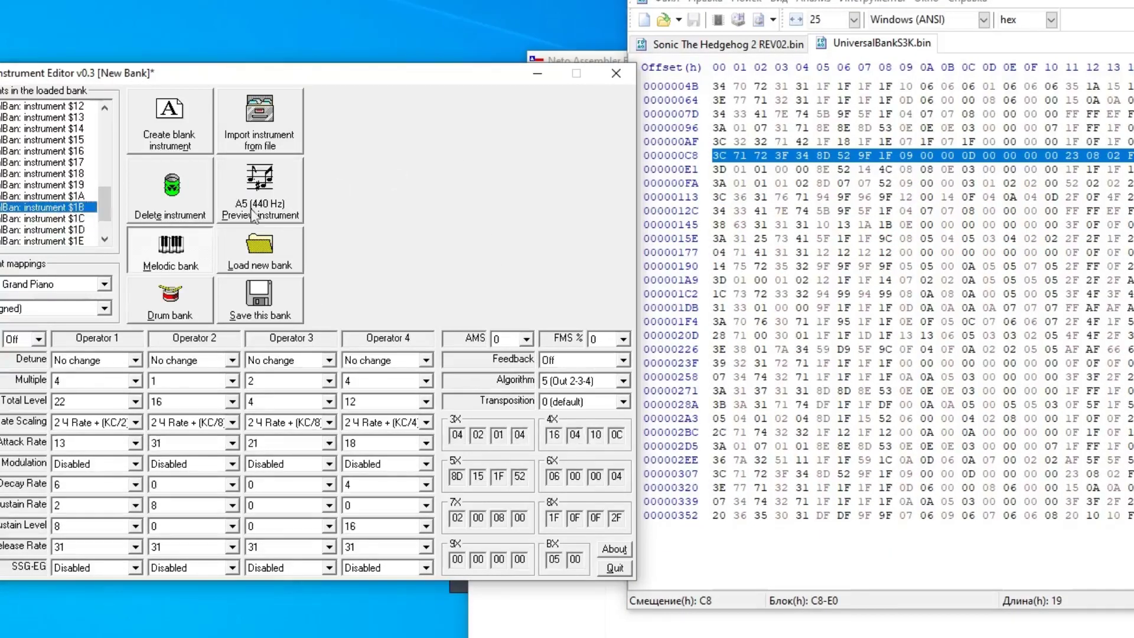
pyautogui.click(256, 210)
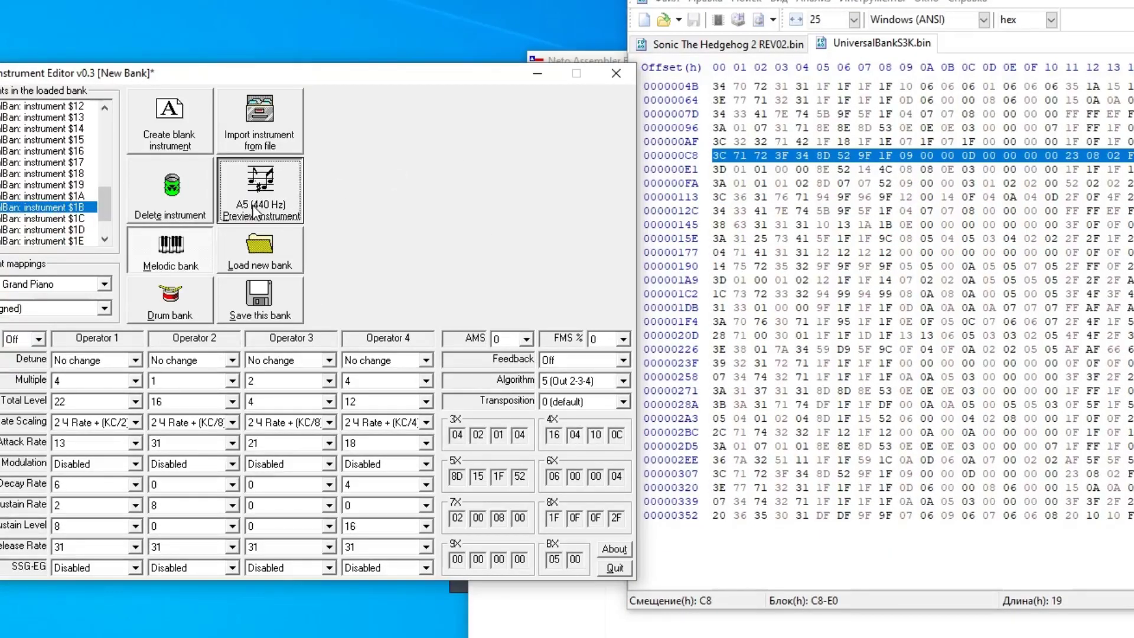
# Recheck universal bank instrument $1C and copy its 25 bytes at offset 2BC over Emerald Hill instrument $1 at FDE41 in the Sonic 2 ROM
pyautogui.click(80, 220)
pyautogui.click(283, 213)
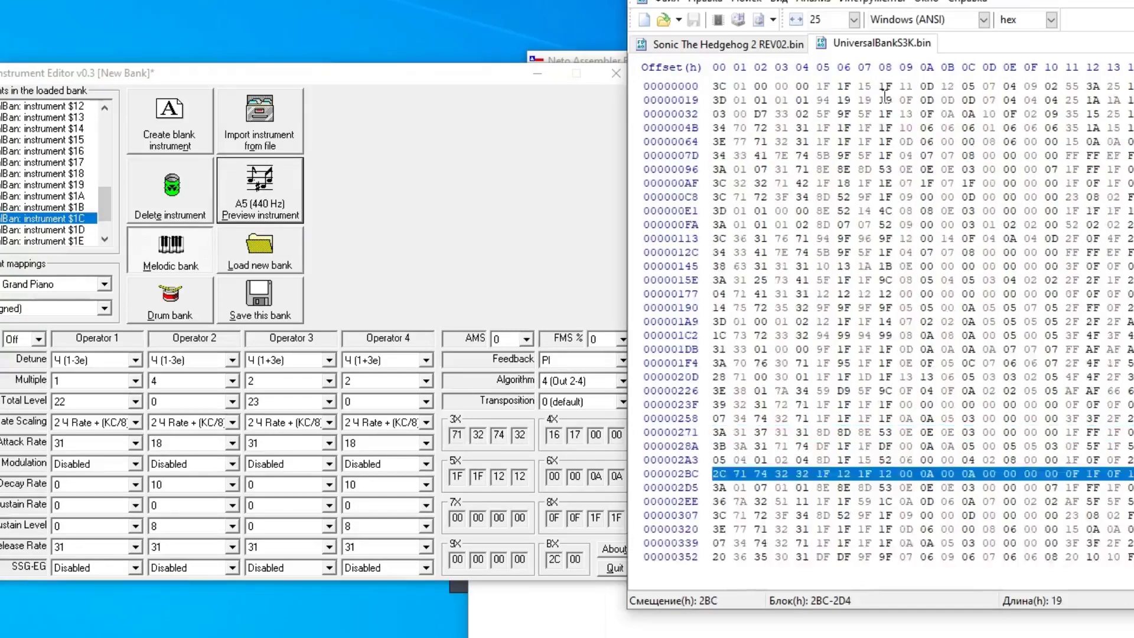
pyautogui.rightClick(716, 278)
pyautogui.click(810, 372)
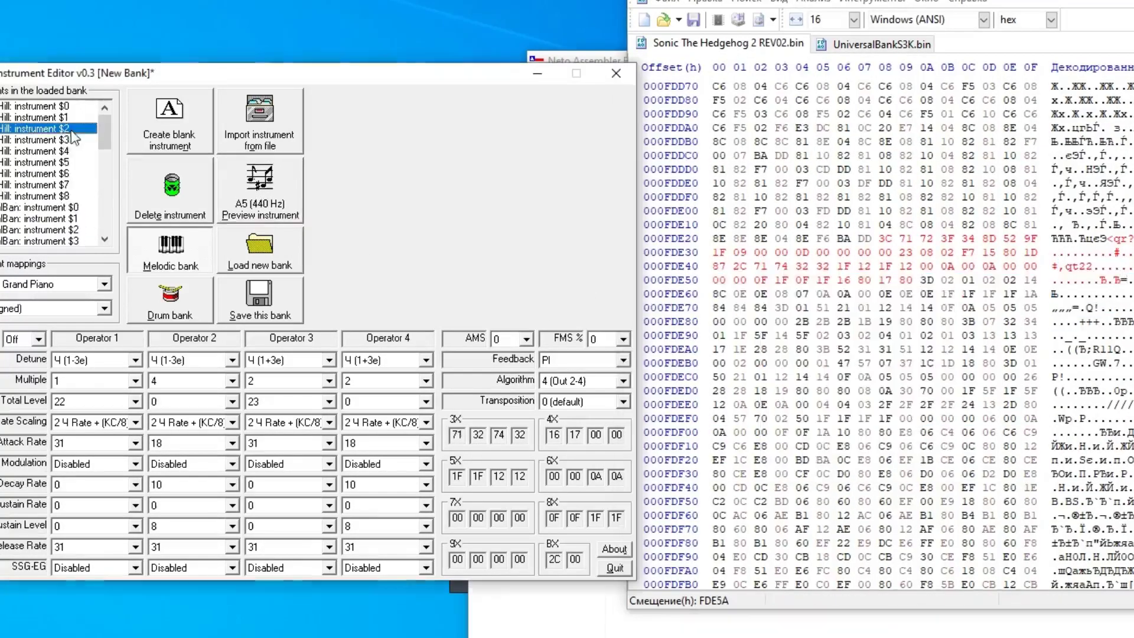
# Compare the sound of Emerald Hill instrument $2 with universal bank instrument $F
pyautogui.click(255, 198)
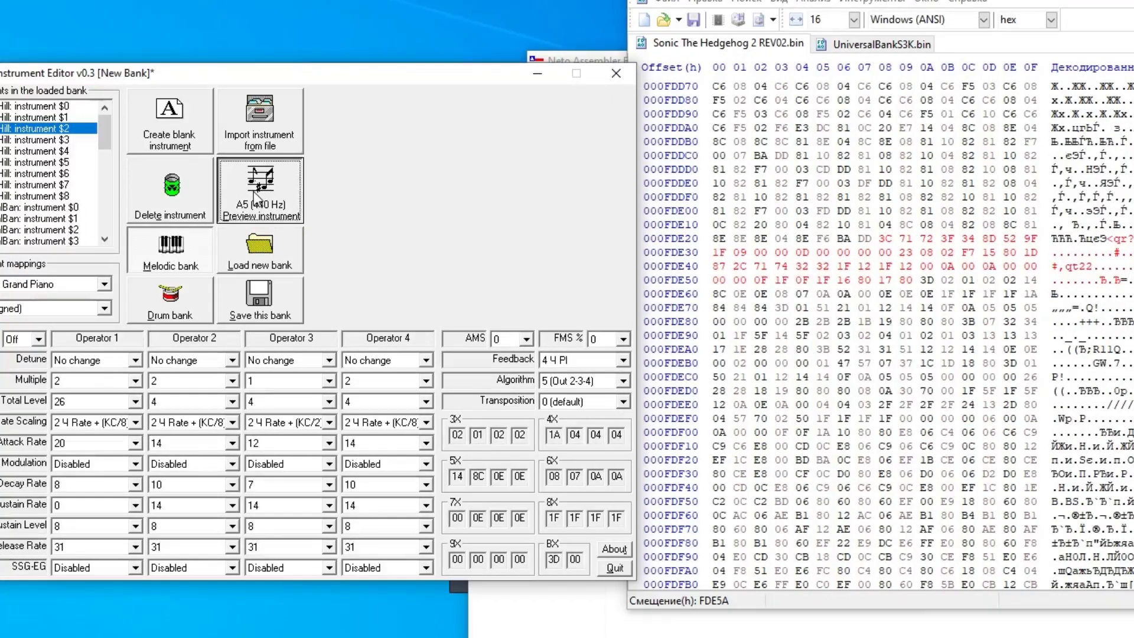
pyautogui.click(254, 193)
pyautogui.scroll(-6, 41, 188)
pyautogui.click(72, 174)
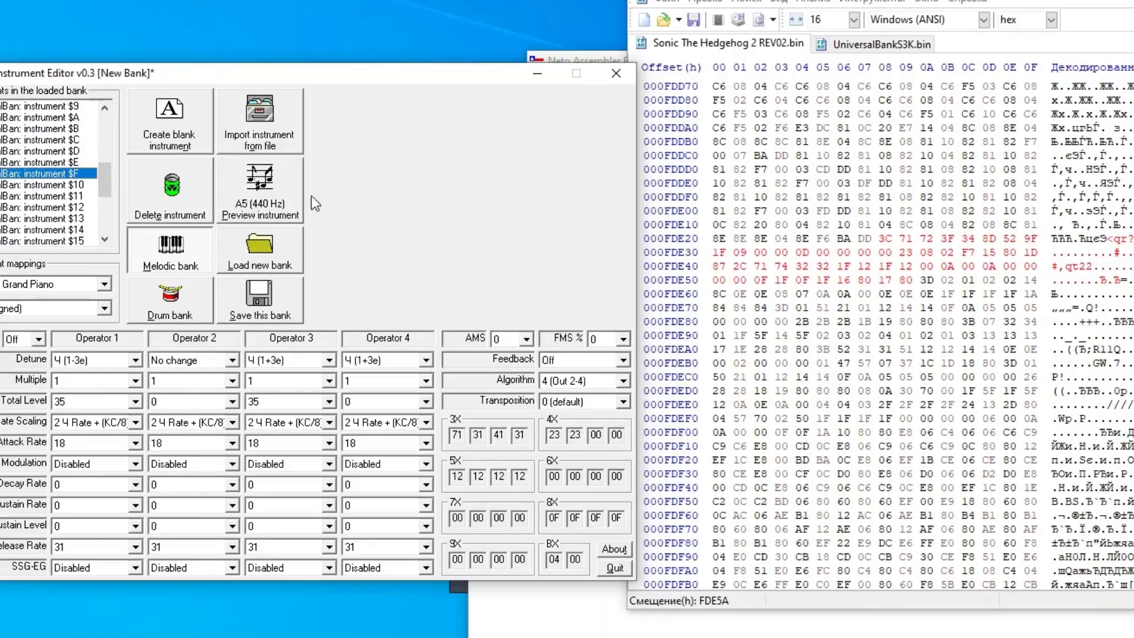
pyautogui.click(286, 194)
# Preview universal bank instruments $C and $B
pyautogui.click(65, 139)
pyautogui.click(252, 190)
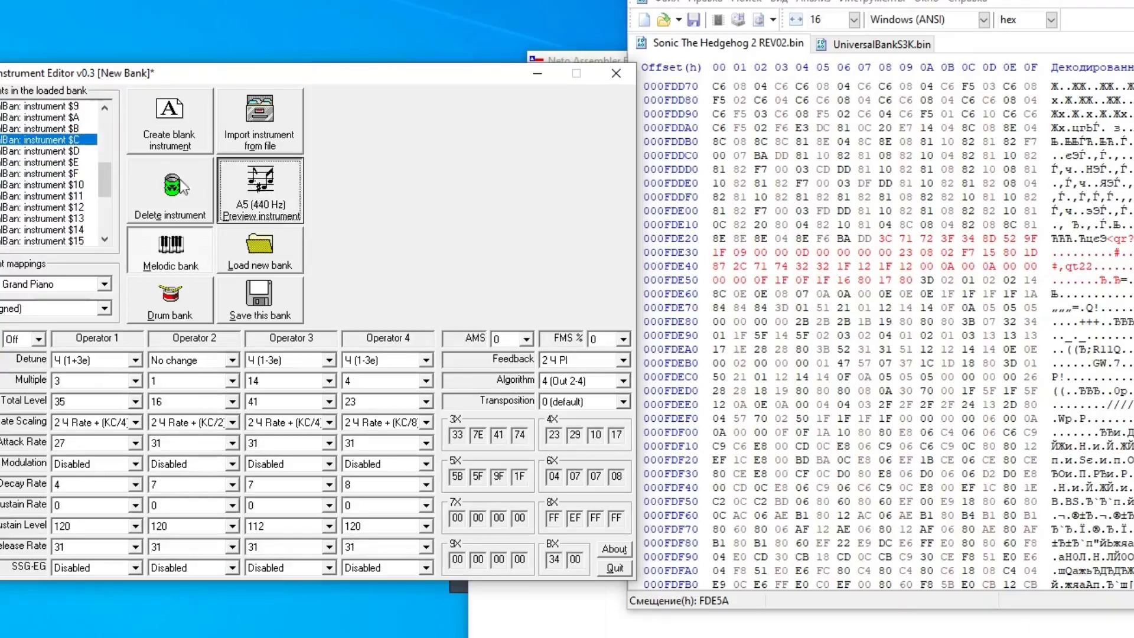
pyautogui.click(48, 129)
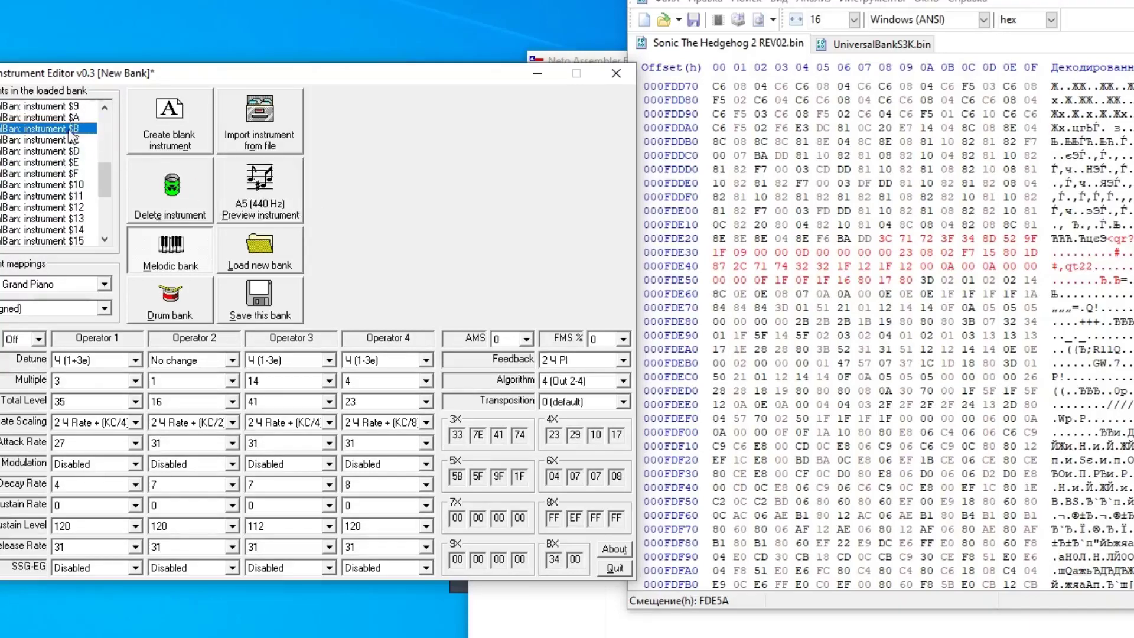
pyautogui.click(284, 190)
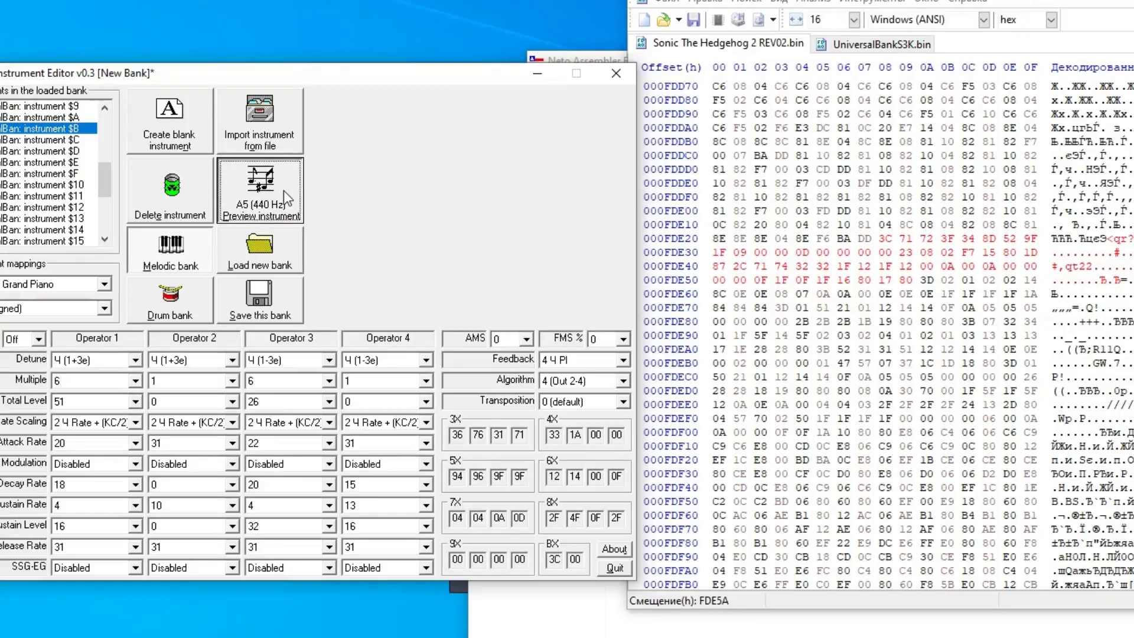
# Copy instrument $B's 25 bytes at offset 113 in UniversalBankS3K.bin and overwrite Emerald Hill instrument $2 at FDE5A in the Sonic 2 ROM
pyautogui.click(856, 45)
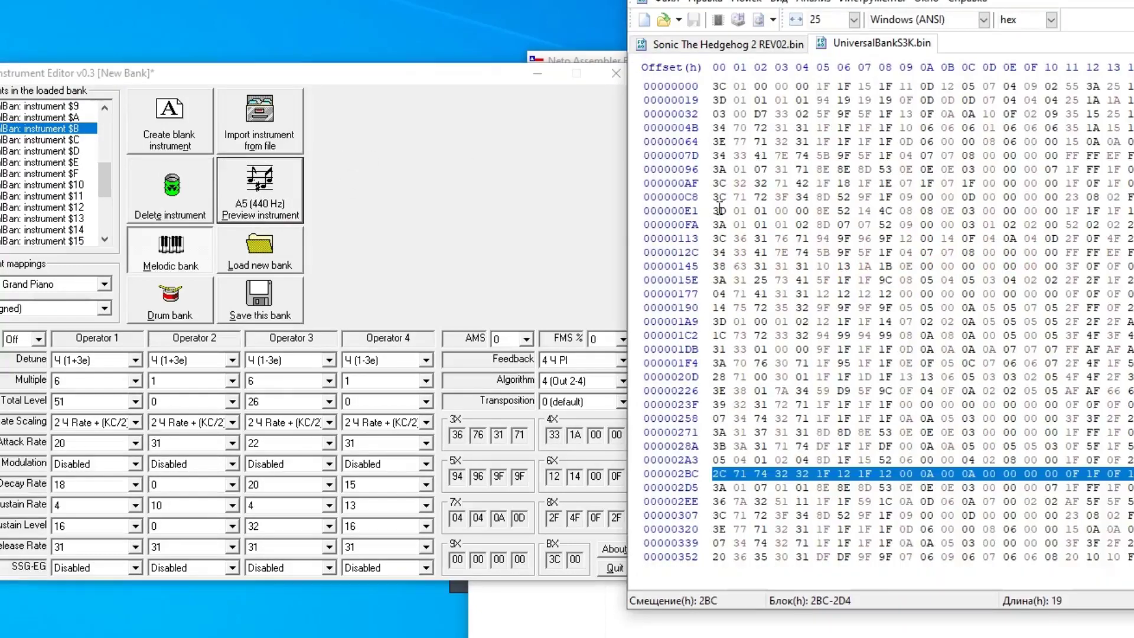
pyautogui.moveTo(716, 238); pyautogui.dragTo(1131, 239)
pyautogui.hotkey('ctrl', 'c')
pyautogui.click(744, 45)
pyautogui.hotkey('ctrl', 'b')
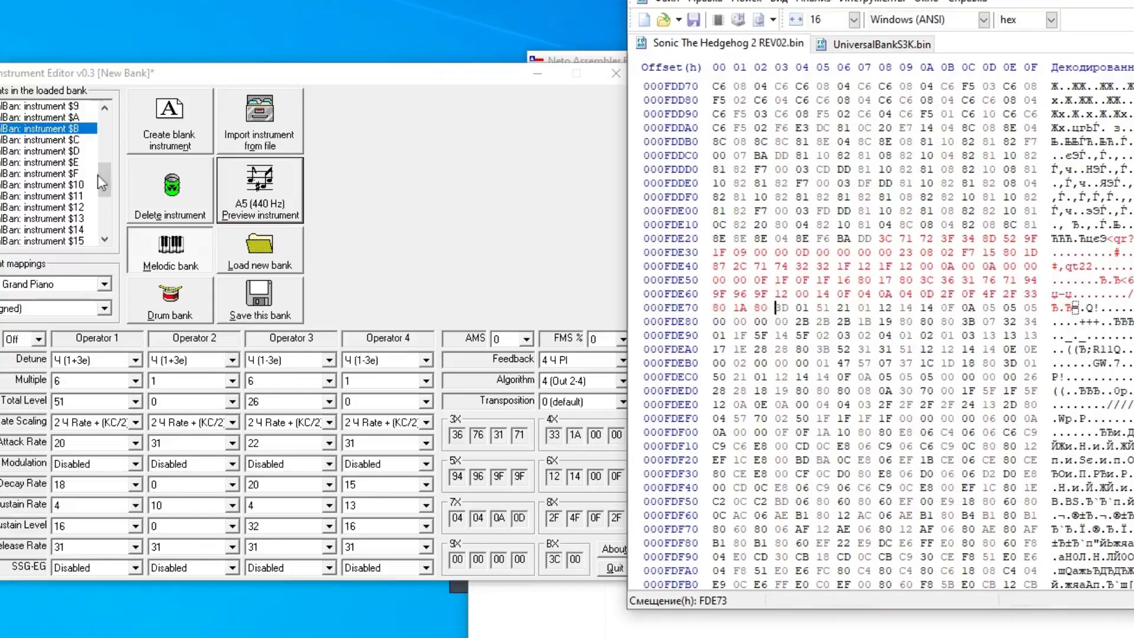
# Compare the sound of Emerald Hill instrument $3 with universal bank instrument $1
pyautogui.scroll(6, 101, 182)
pyautogui.click(65, 140)
pyautogui.click(271, 189)
pyautogui.click(270, 189)
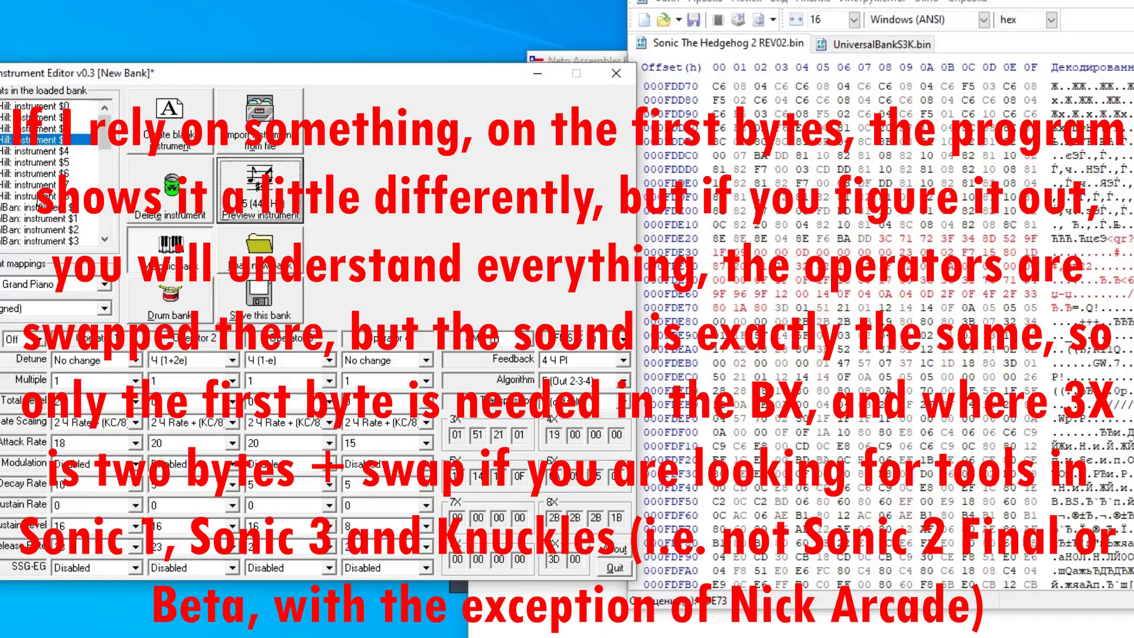
pyautogui.scroll(-2, 41, 205)
pyautogui.click(65, 151)
pyautogui.click(271, 188)
pyautogui.click(278, 185)
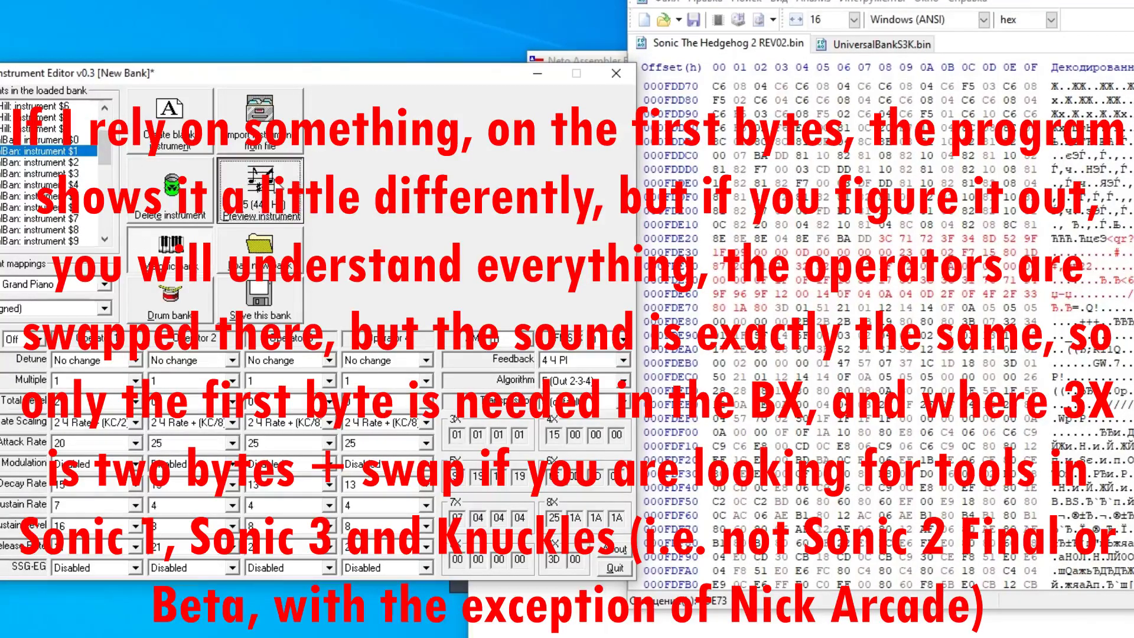
# Copy instrument $1's 25 bytes at offset 19 in UniversalBankS3K.bin and overwrite Emerald Hill instrument $3 at FDE73 in the Sonic 2 ROM
pyautogui.moveTo(105, 161); pyautogui.dragTo(105, 142)
pyautogui.click(863, 41)
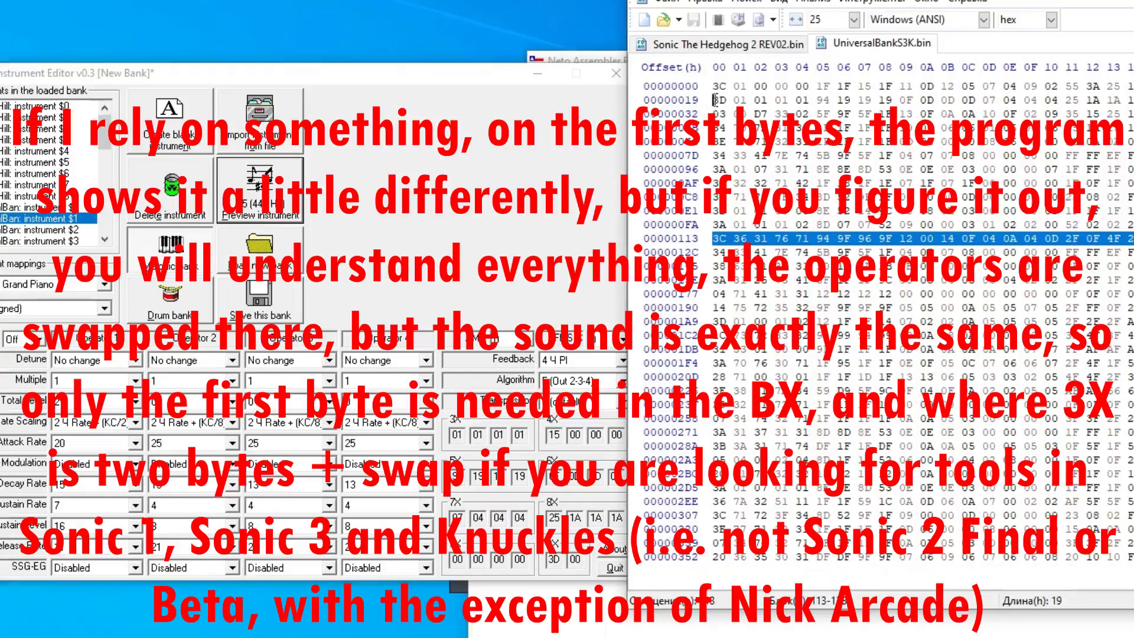
pyautogui.moveTo(714, 101); pyautogui.dragTo(1128, 100)
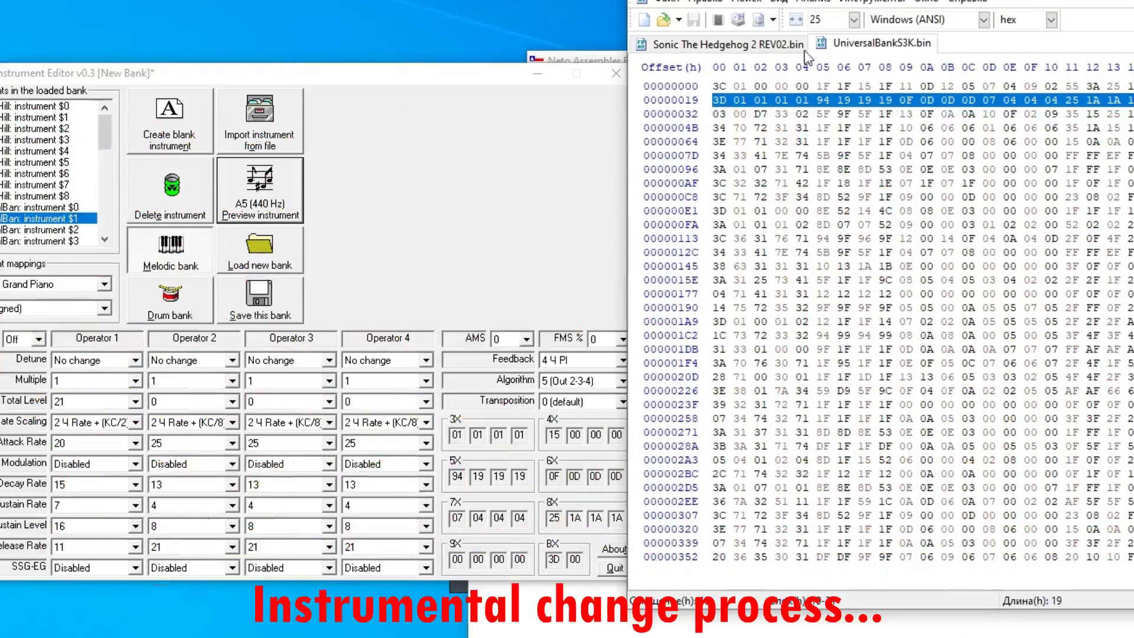
pyautogui.click(805, 46)
pyautogui.moveTo(769, 308); pyautogui.dragTo(956, 321)
pyautogui.rightClick(790, 323)
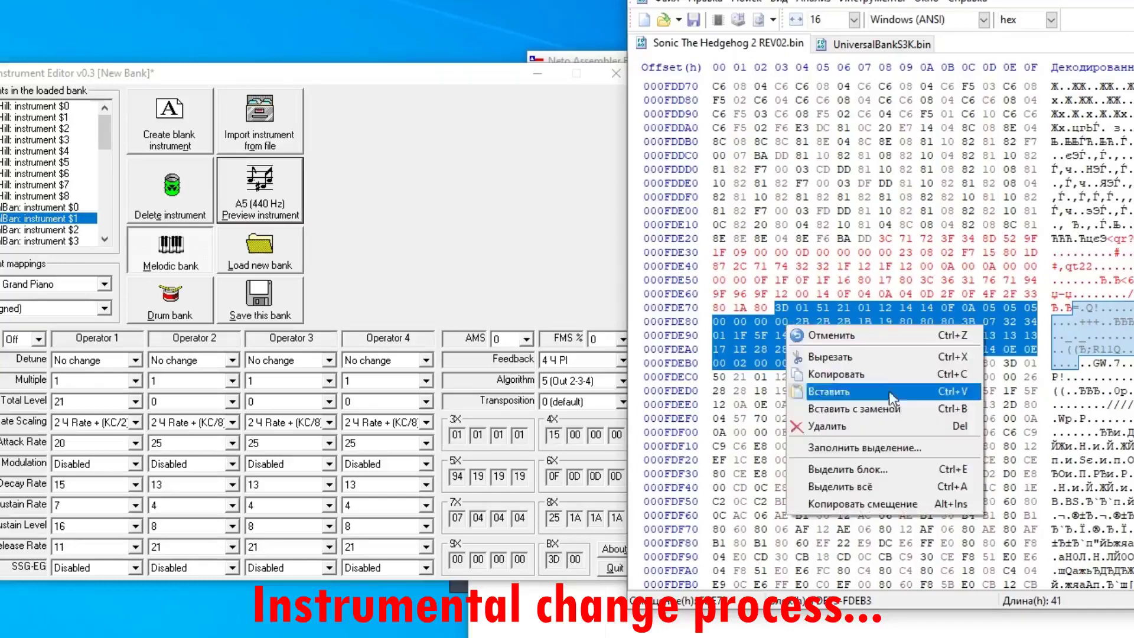
pyautogui.click(889, 391)
# Compare universal bank instrument $1 with Emerald Hill instruments $1, $4 and $3 by preview
pyautogui.click(248, 218)
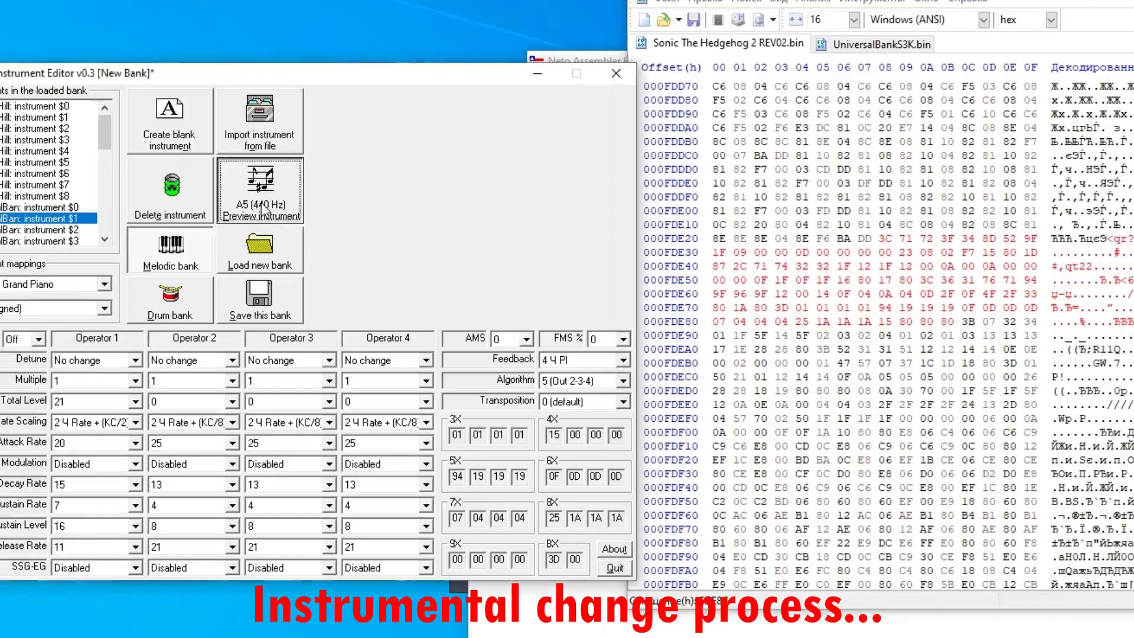
pyautogui.click(54, 117)
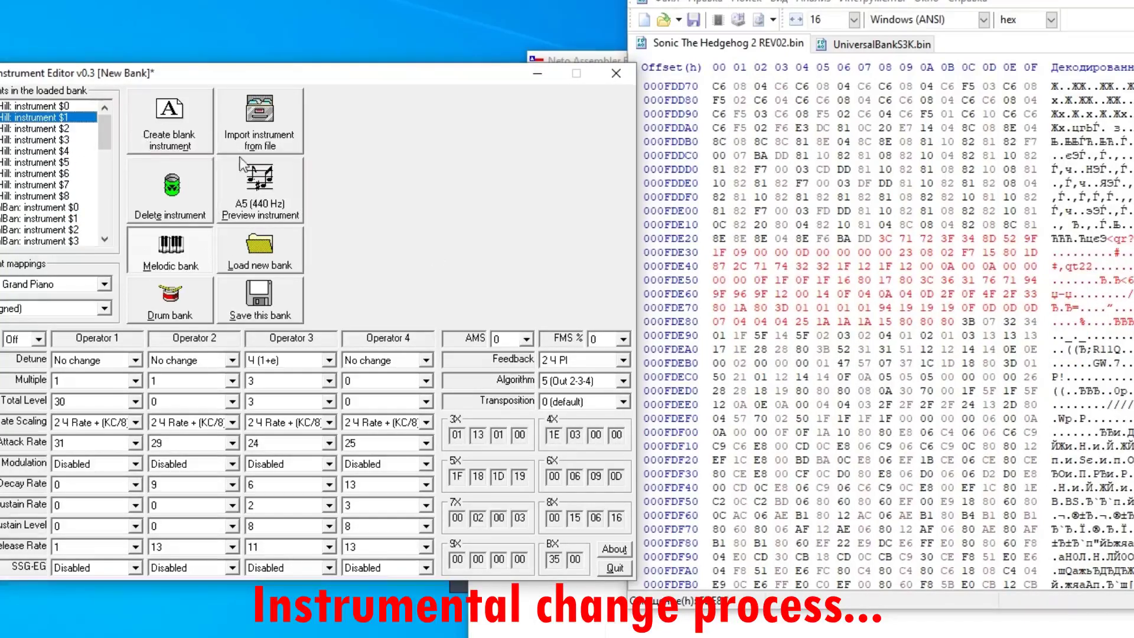
pyautogui.click(299, 165)
pyautogui.click(92, 151)
pyautogui.click(260, 173)
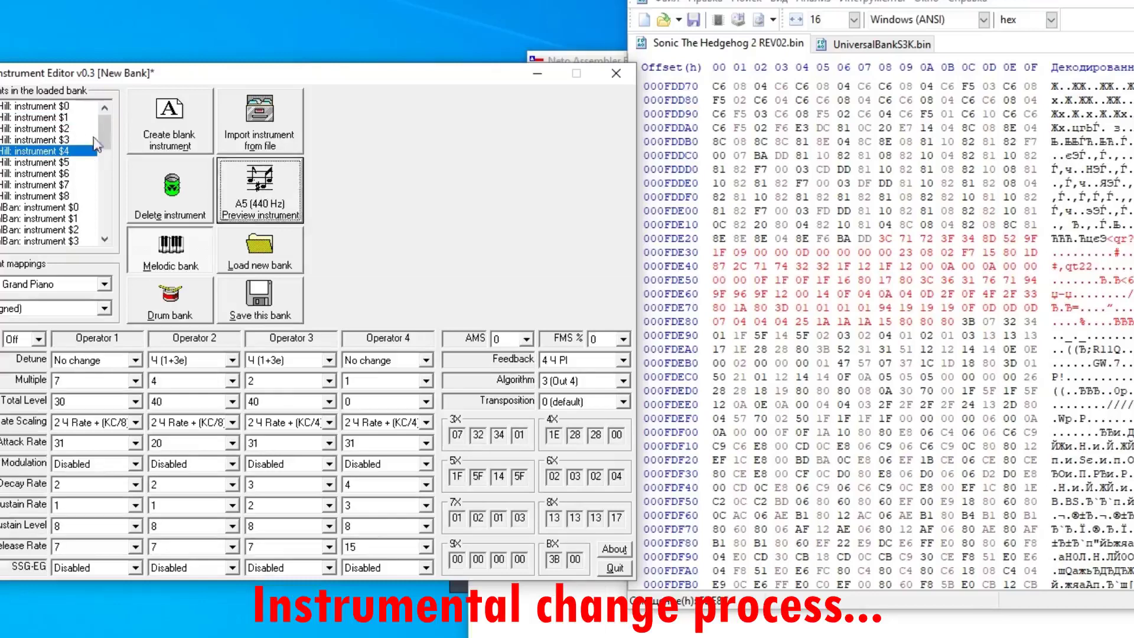
pyautogui.click(83, 140)
pyautogui.click(250, 170)
pyautogui.click(62, 218)
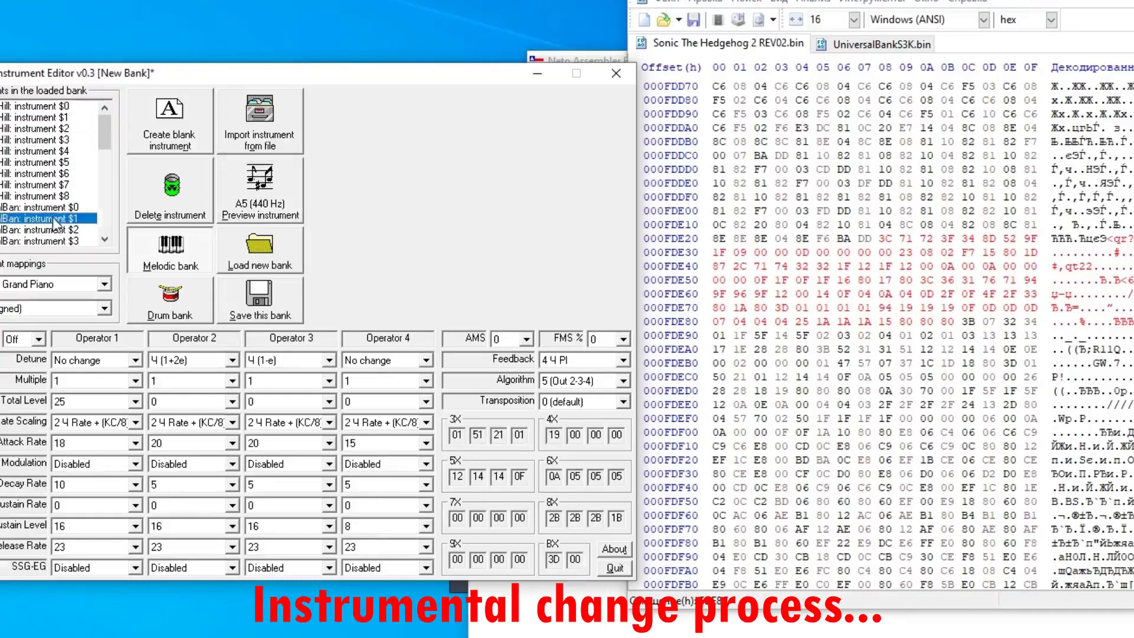
pyautogui.click(261, 200)
# Compare the sound of Emerald Hill instrument $4 with universal bank instruments $7 and $6
pyautogui.click(85, 151)
pyautogui.click(283, 183)
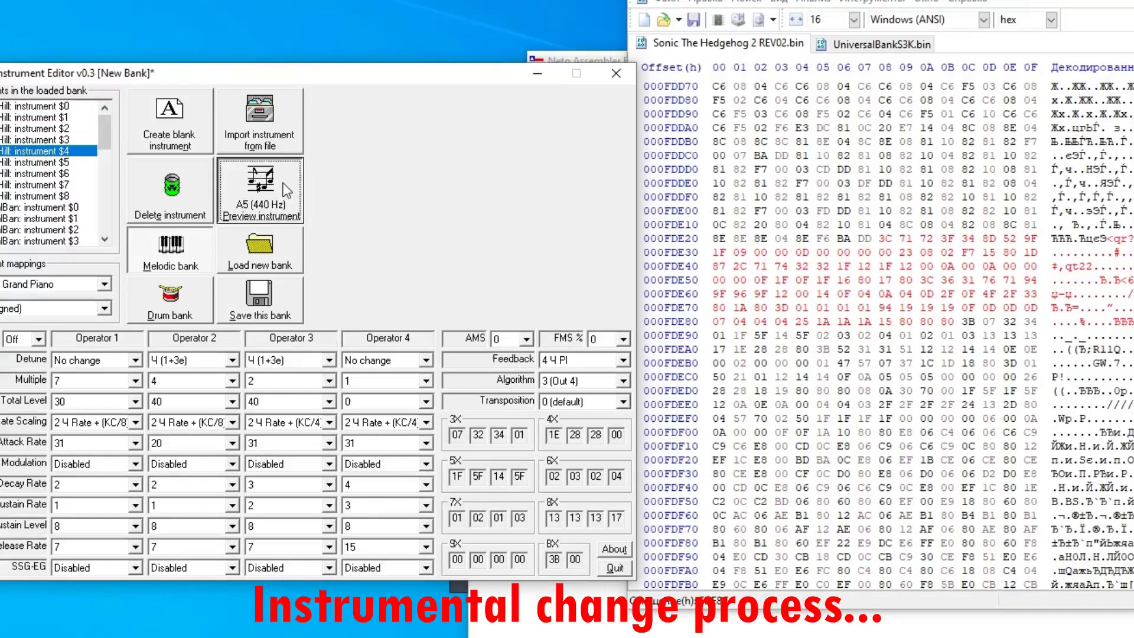
pyautogui.scroll(-3, 71, 177)
pyautogui.click(81, 184)
pyautogui.click(288, 190)
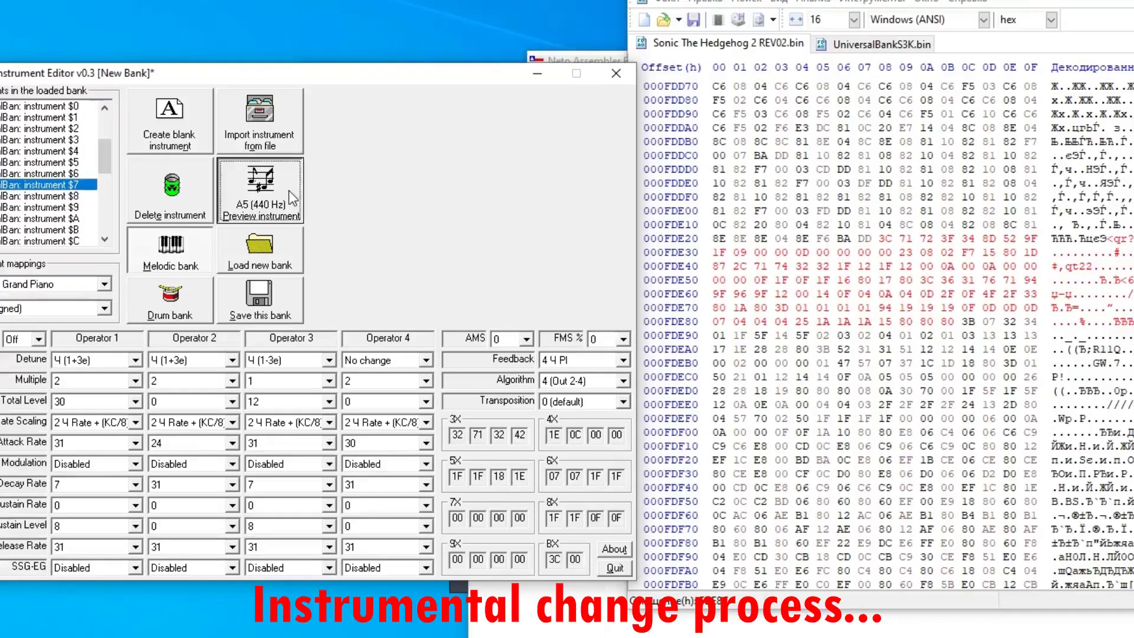
pyautogui.click(53, 173)
pyautogui.click(290, 183)
# Preview universal bank instrument $4 several times
pyautogui.click(69, 151)
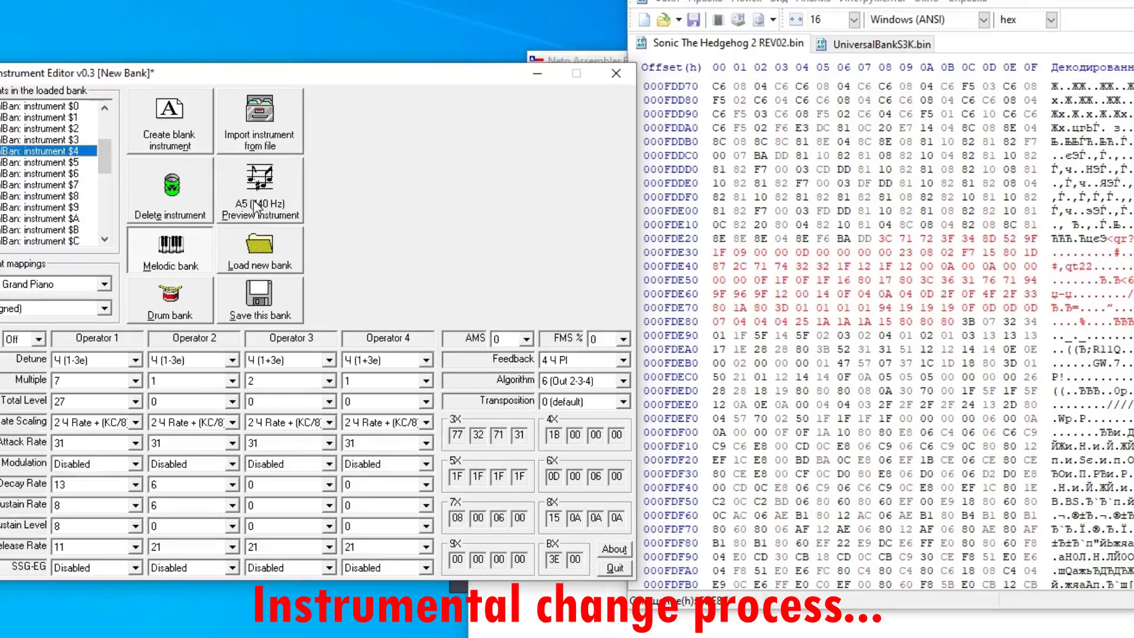
pyautogui.click(253, 207)
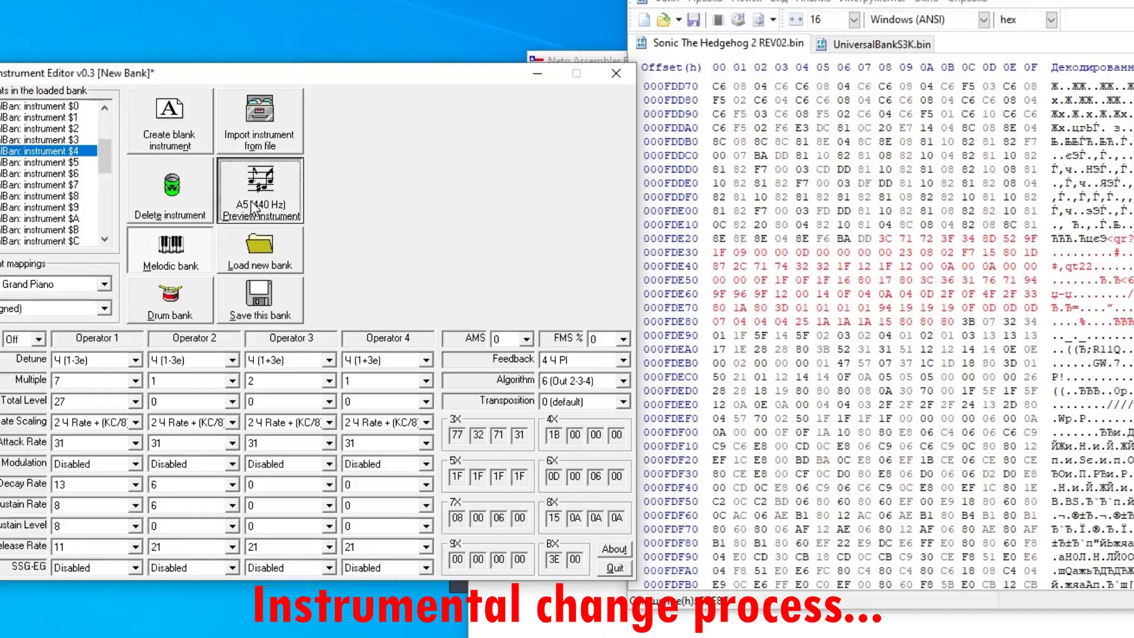
pyautogui.click(252, 207)
pyautogui.click(254, 204)
pyautogui.click(253, 202)
pyautogui.click(256, 197)
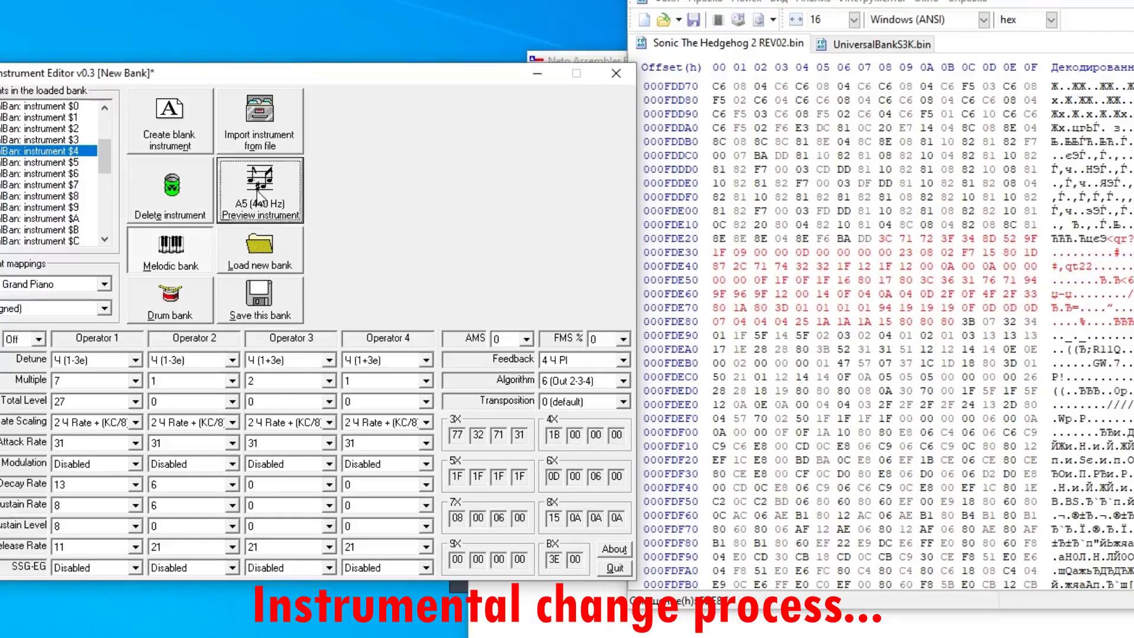
# Copy instrument $4's 25 bytes at offset 64 in UniversalBankS3K.bin and overwrite Emerald Hill instrument $4 at FDE8C in the Sonic 2 ROM
pyautogui.click(854, 47)
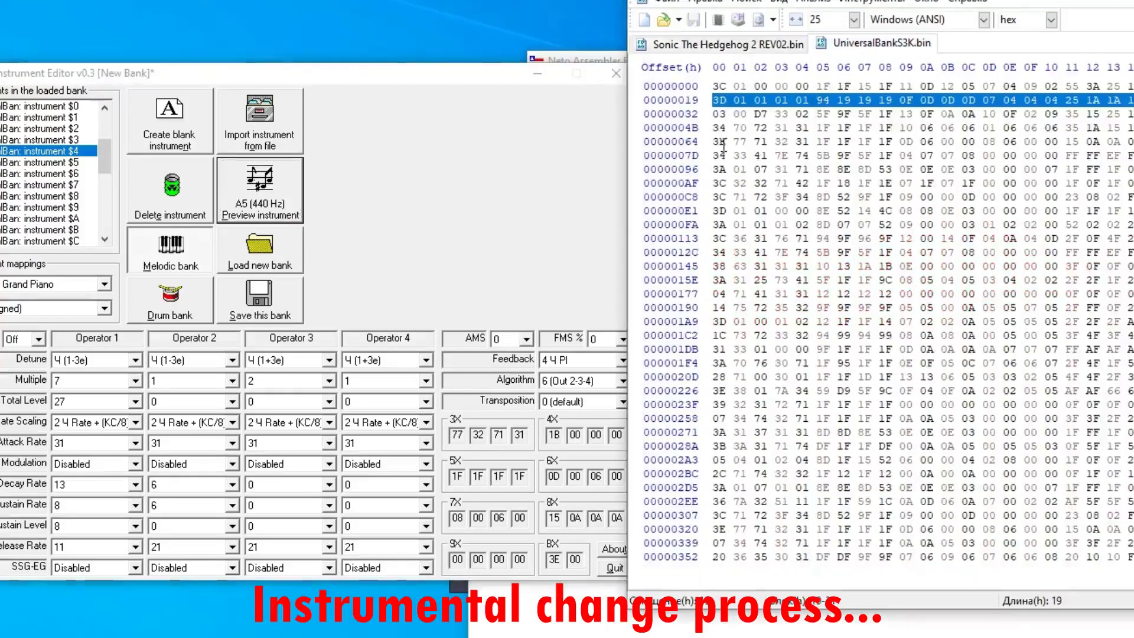
pyautogui.click(714, 146)
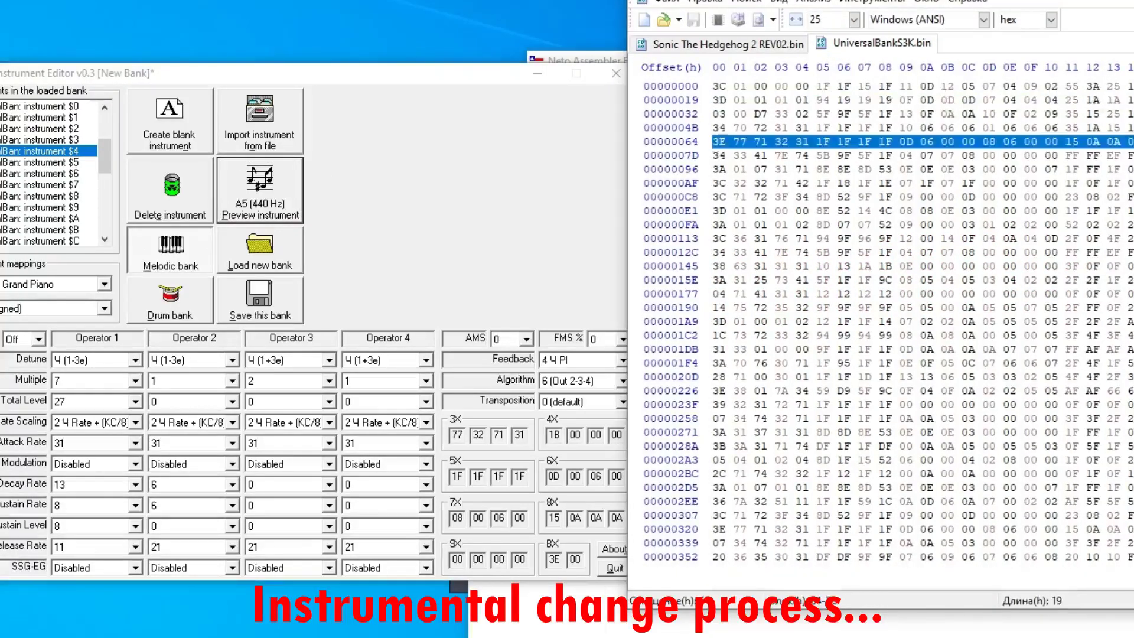
pyautogui.click(725, 47)
pyautogui.moveTo(968, 323); pyautogui.dragTo(811, 350)
pyautogui.hotkey('ctrl', 'v')
# Preview Emerald Hill instrument $3, and preview instrument $5 several times
pyautogui.scroll(3, 65, 165)
pyautogui.click(64, 141)
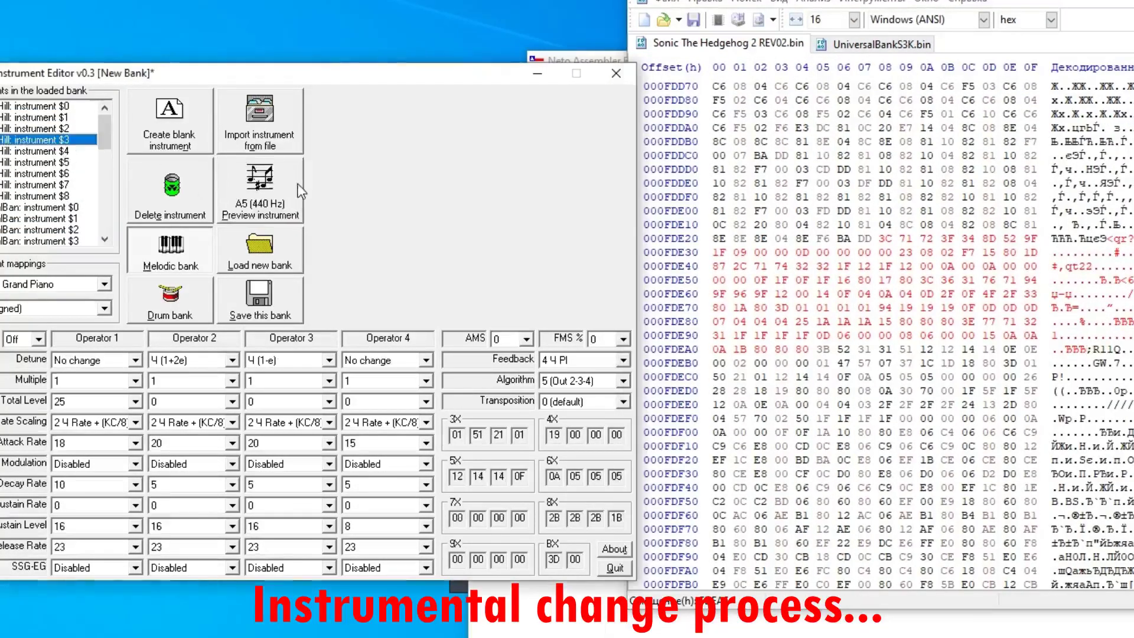
pyautogui.click(301, 190)
pyautogui.click(70, 163)
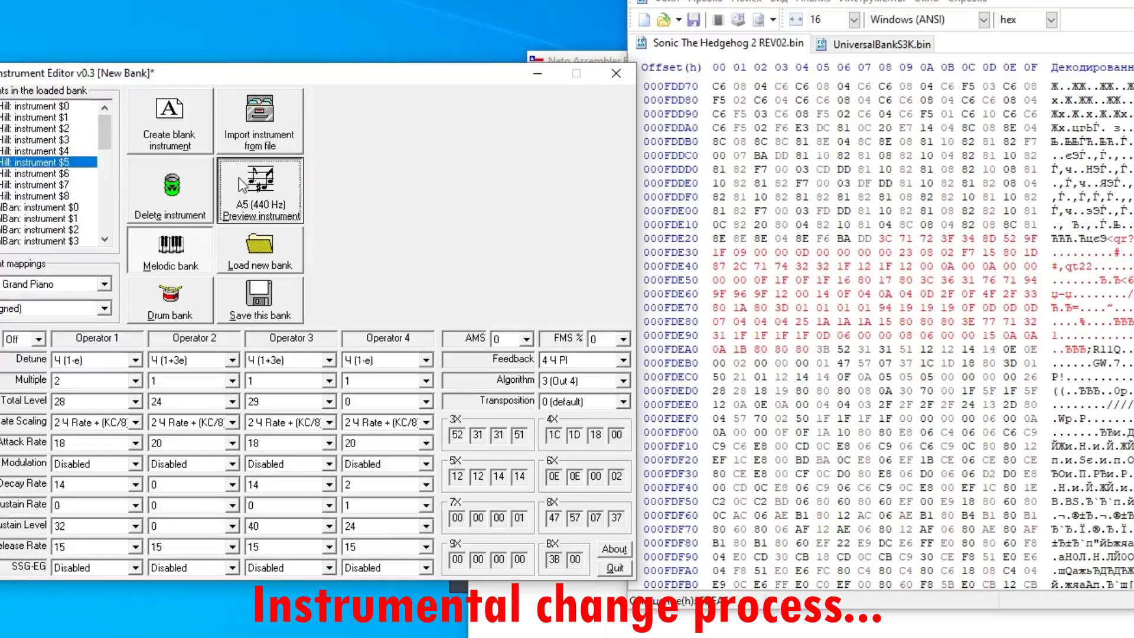
pyautogui.click(239, 178)
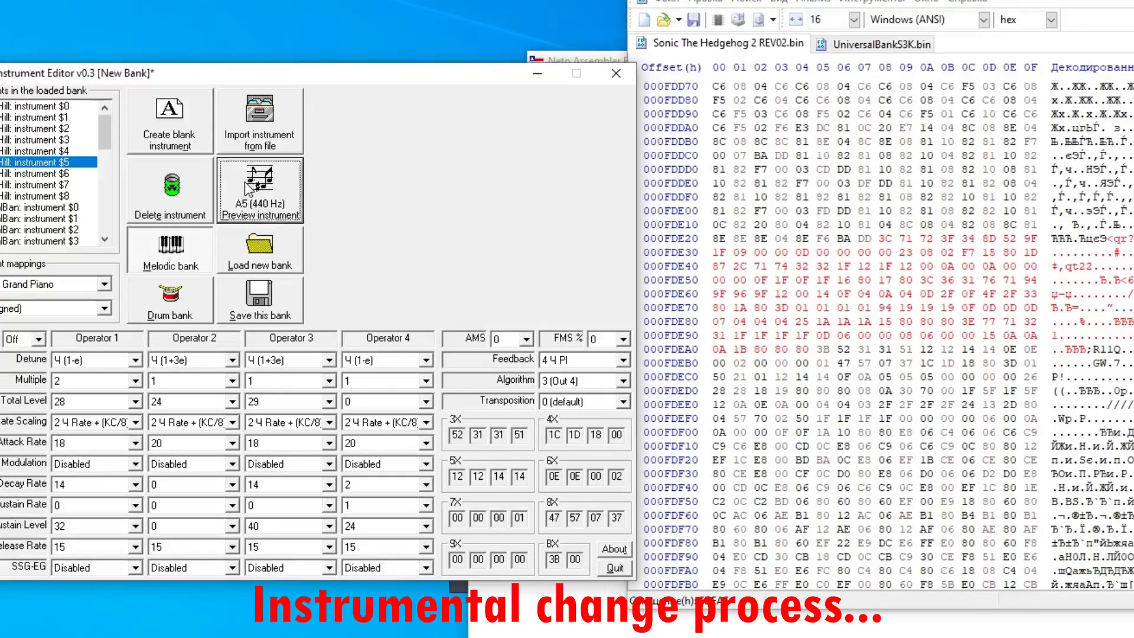
pyautogui.click(245, 183)
pyautogui.click(246, 183)
# Preview universal bank instruments $D, $13 and $14 as candidates for Emerald Hill instrument $5
pyautogui.scroll(-5, 99, 179)
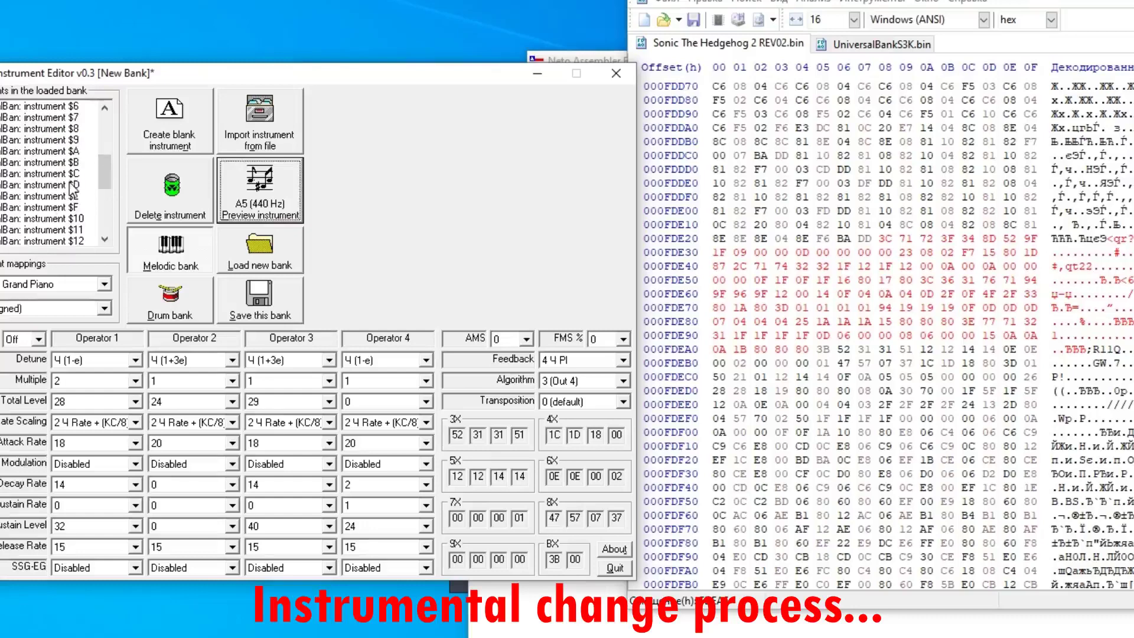
pyautogui.click(71, 185)
pyautogui.click(273, 191)
pyautogui.click(77, 207)
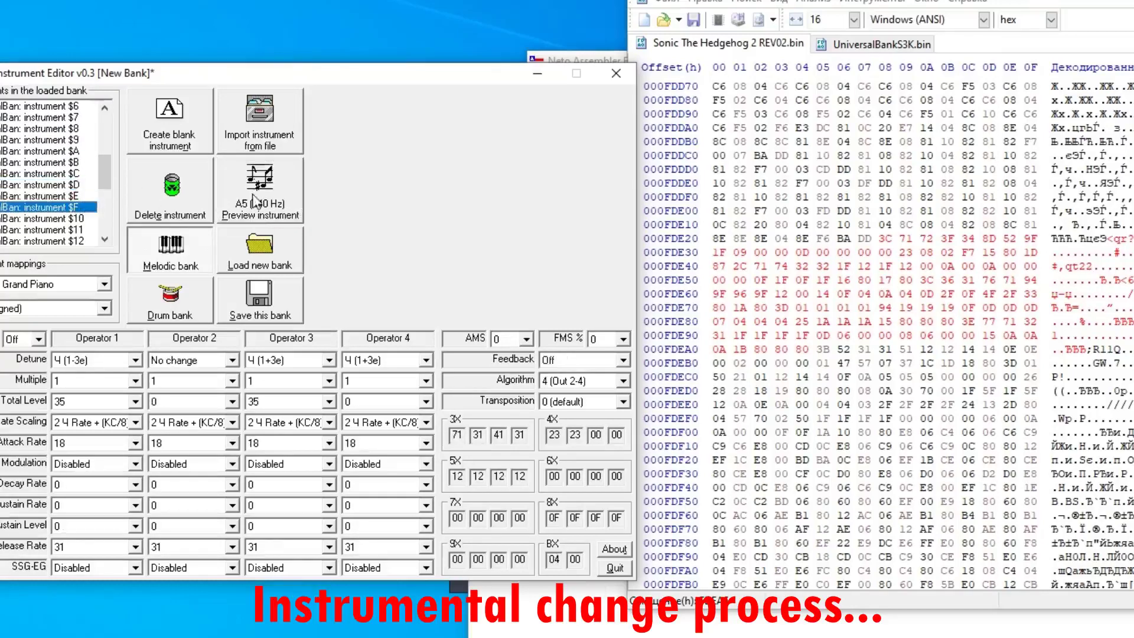
pyautogui.click(73, 196)
pyautogui.scroll(-2, 71, 195)
pyautogui.click(65, 185)
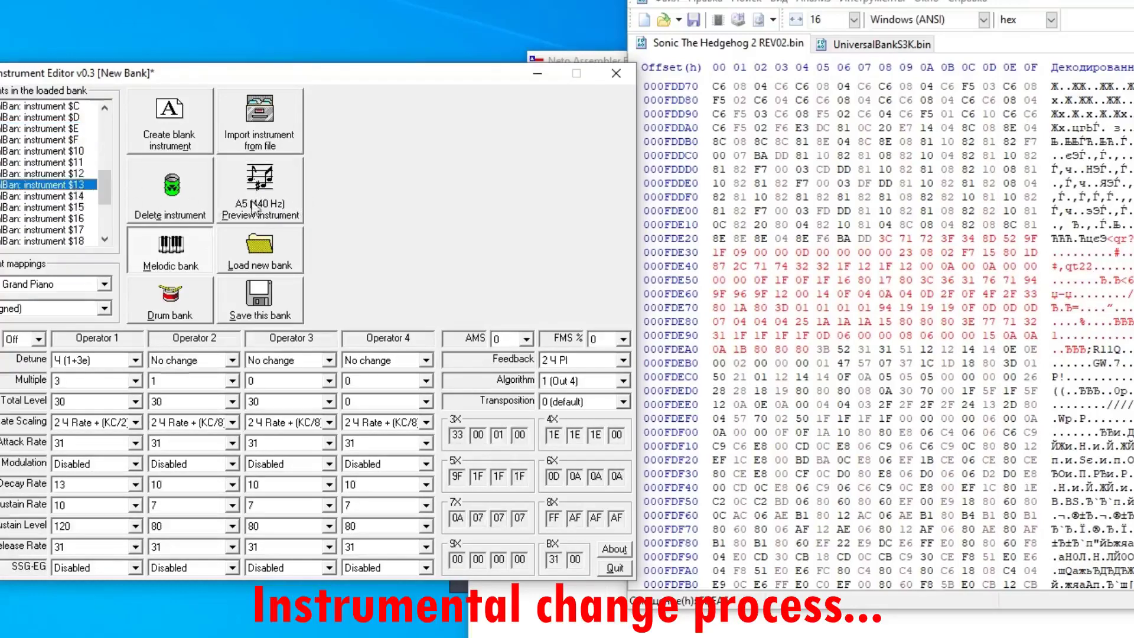
pyautogui.click(264, 194)
pyautogui.click(79, 207)
pyautogui.click(83, 196)
pyautogui.click(266, 189)
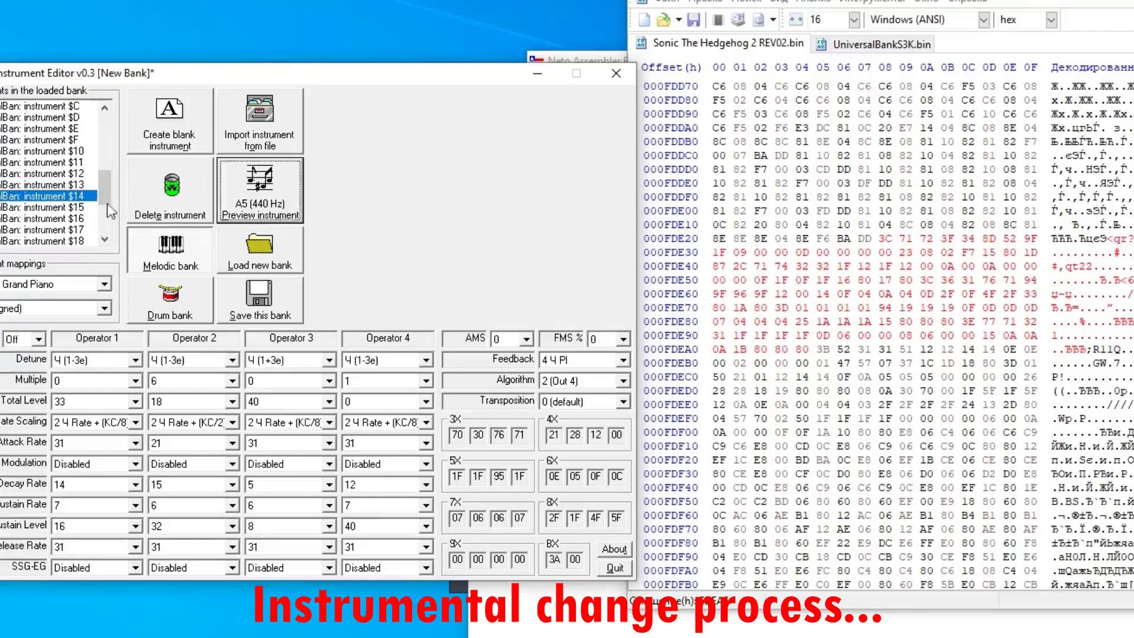
# Preview universal bank instruments $15 through $19 one after another
pyautogui.click(77, 206)
pyautogui.click(258, 196)
pyautogui.click(91, 219)
pyautogui.click(232, 194)
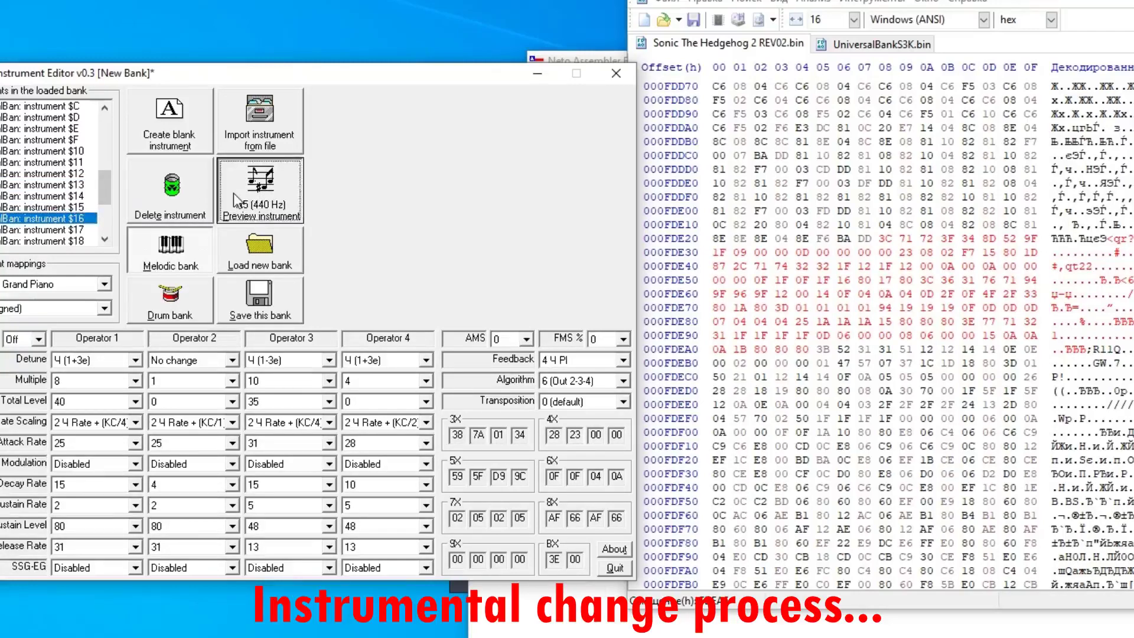
pyautogui.click(79, 229)
pyautogui.click(251, 195)
pyautogui.scroll(-1, 59, 195)
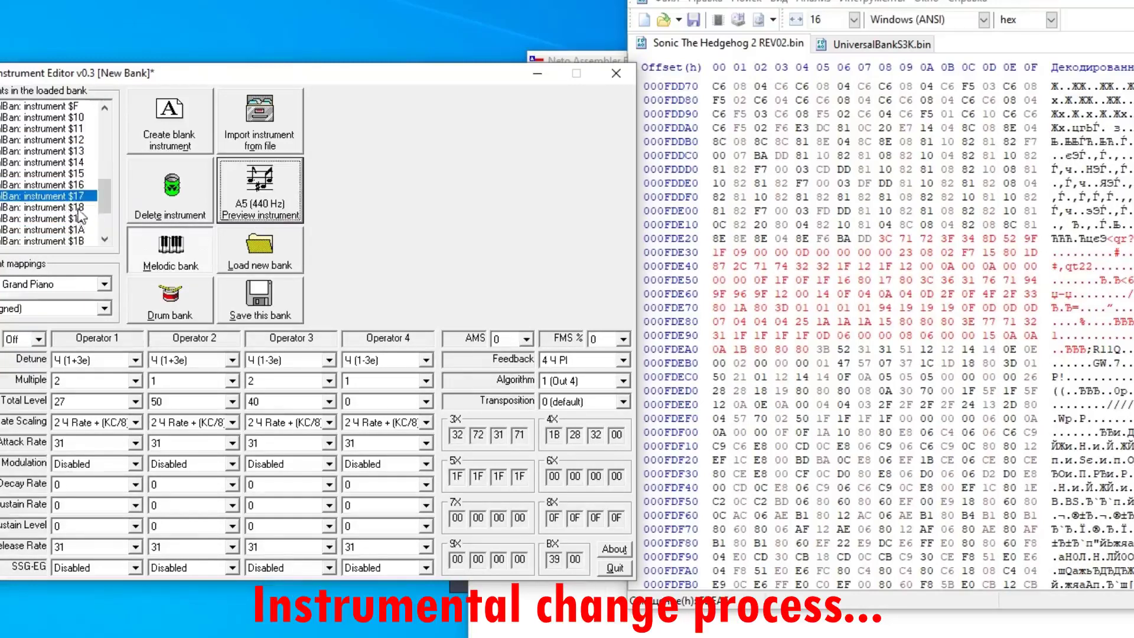
pyautogui.click(80, 207)
pyautogui.click(263, 208)
pyautogui.click(80, 218)
pyautogui.click(290, 197)
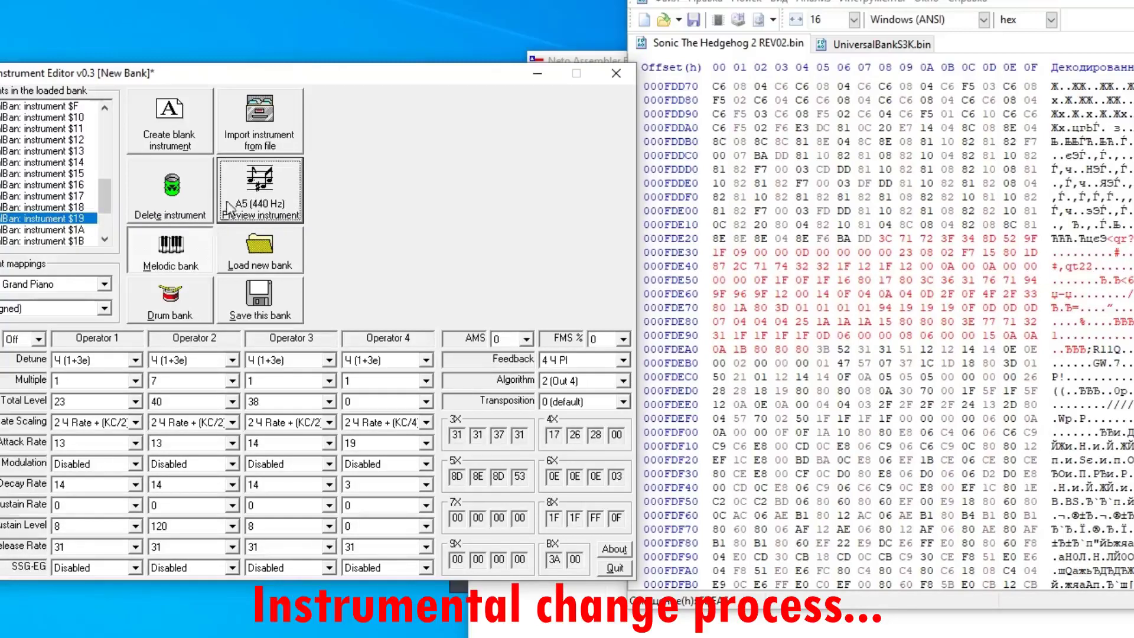
# Preview universal bank instruments $1C, $1E, $1D and $1F
pyautogui.scroll(-1, 78, 211)
pyautogui.click(79, 207)
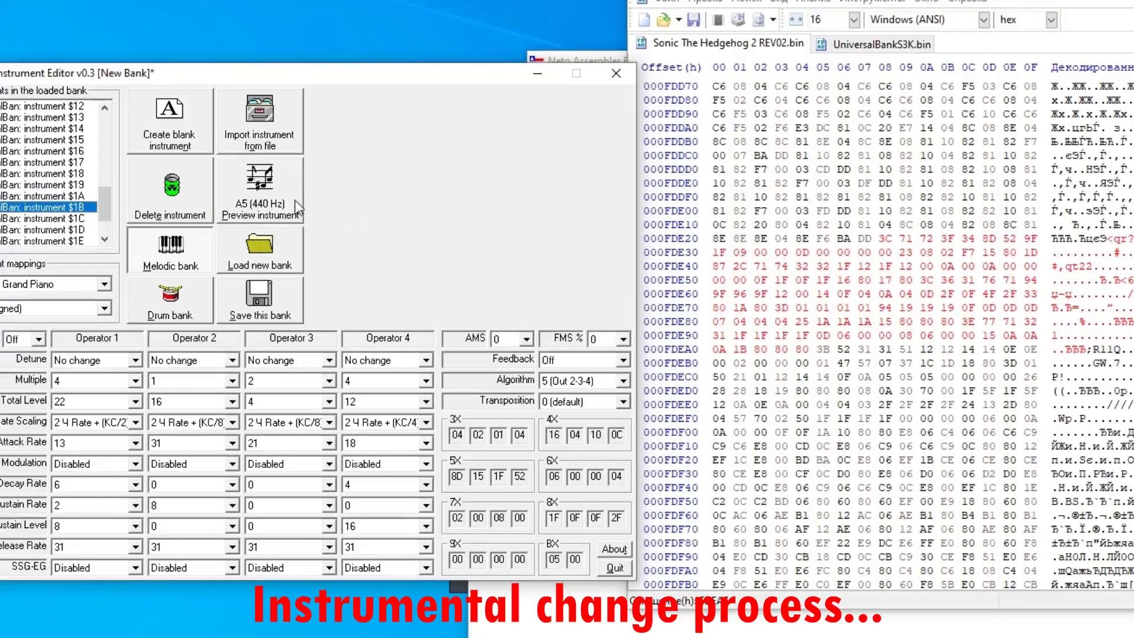
pyautogui.click(83, 220)
pyautogui.click(231, 189)
pyautogui.click(85, 240)
pyautogui.click(260, 192)
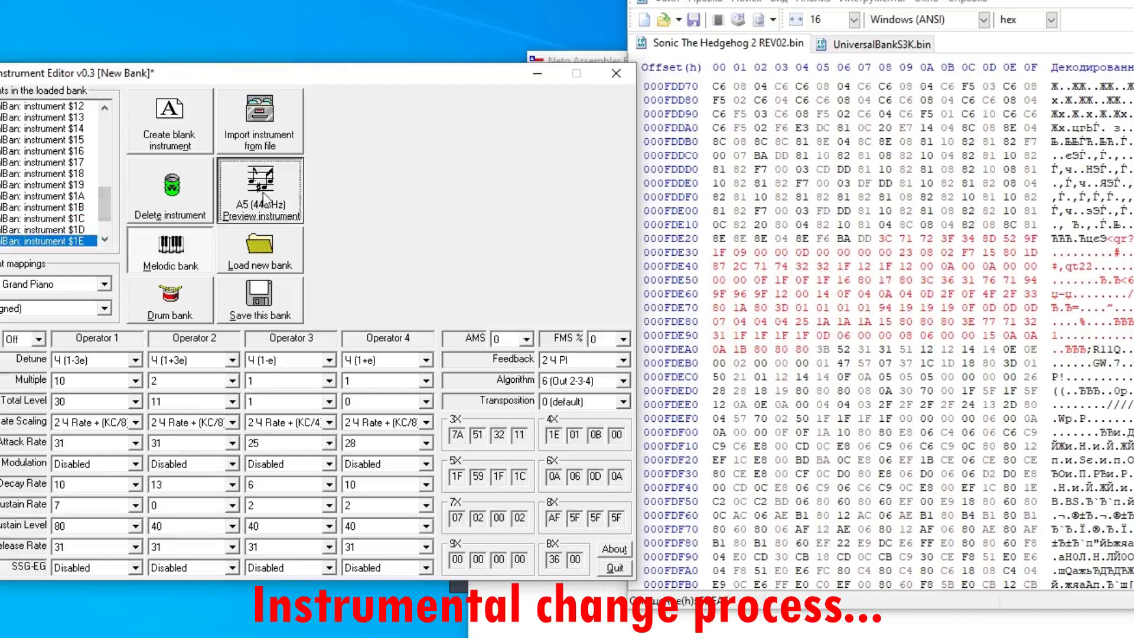
pyautogui.click(79, 230)
pyautogui.click(260, 192)
pyautogui.scroll(-1, 74, 229)
pyautogui.click(77, 218)
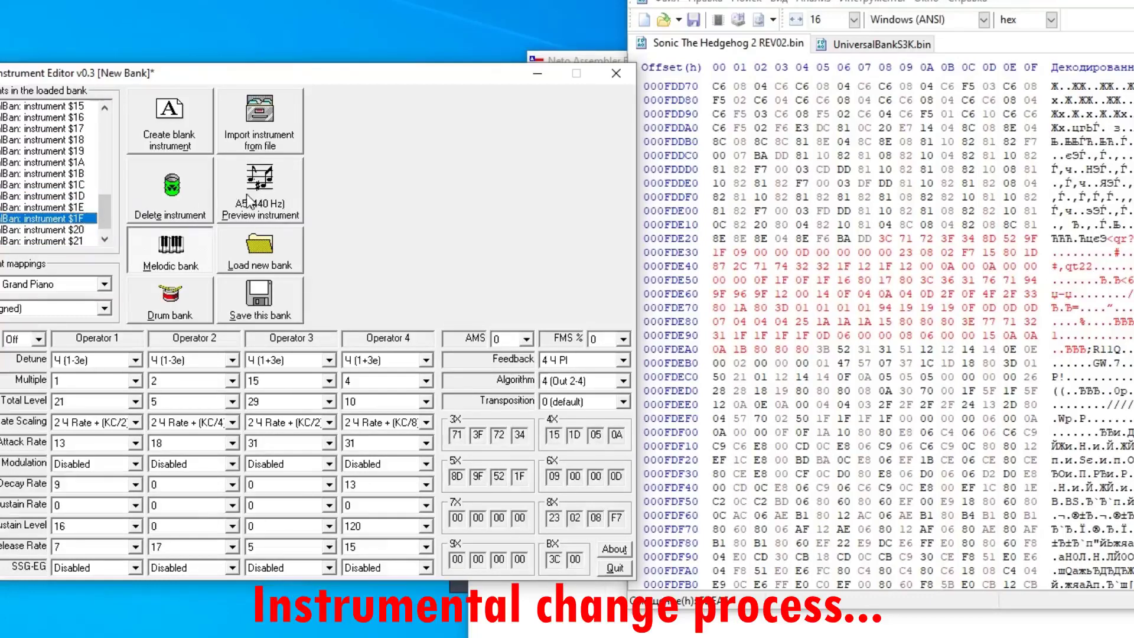
pyautogui.click(260, 192)
pyautogui.click(242, 204)
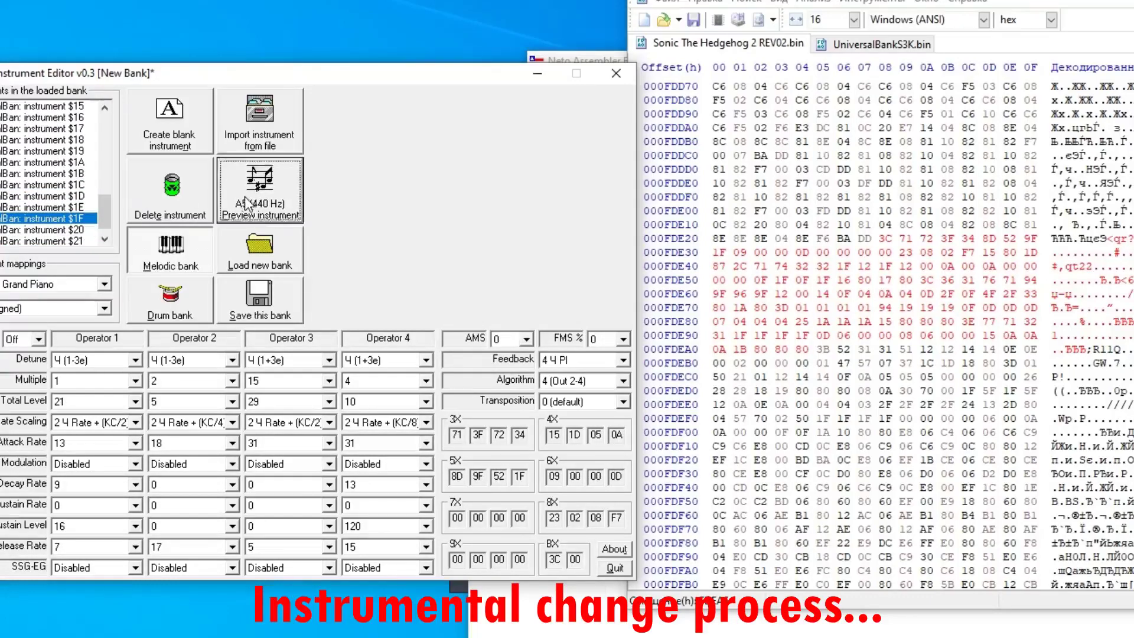
# Copy instrument $20's 25 bytes at offset 320 in UniversalBankS3K.bin and overwrite Emerald Hill instrument $5 at FDEA5 in the Sonic 2 ROM
pyautogui.click(898, 47)
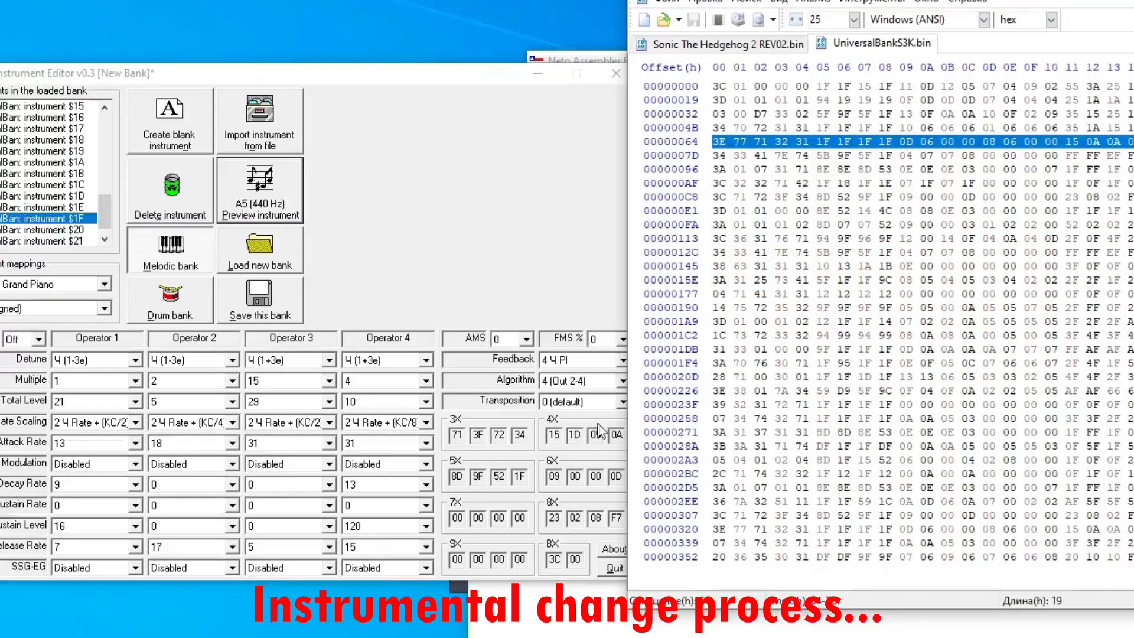
pyautogui.click(78, 229)
pyautogui.scroll(-6, 723, 304)
pyautogui.moveTo(716, 308); pyautogui.dragTo(732, 308)
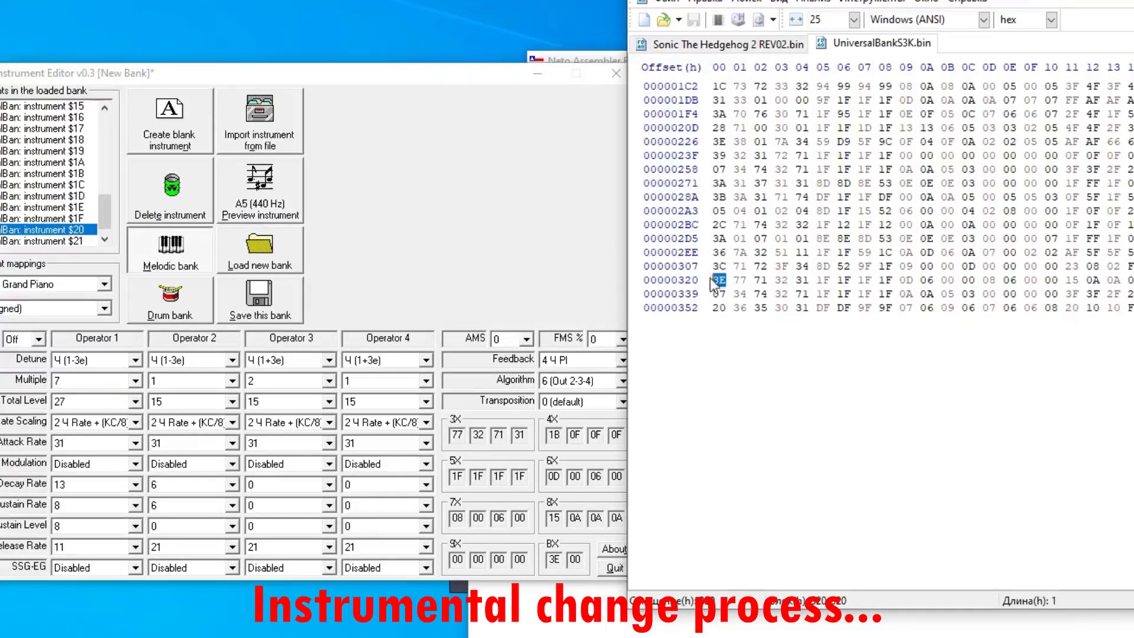
pyautogui.moveTo(715, 283); pyautogui.dragTo(1131, 280)
pyautogui.click(727, 45)
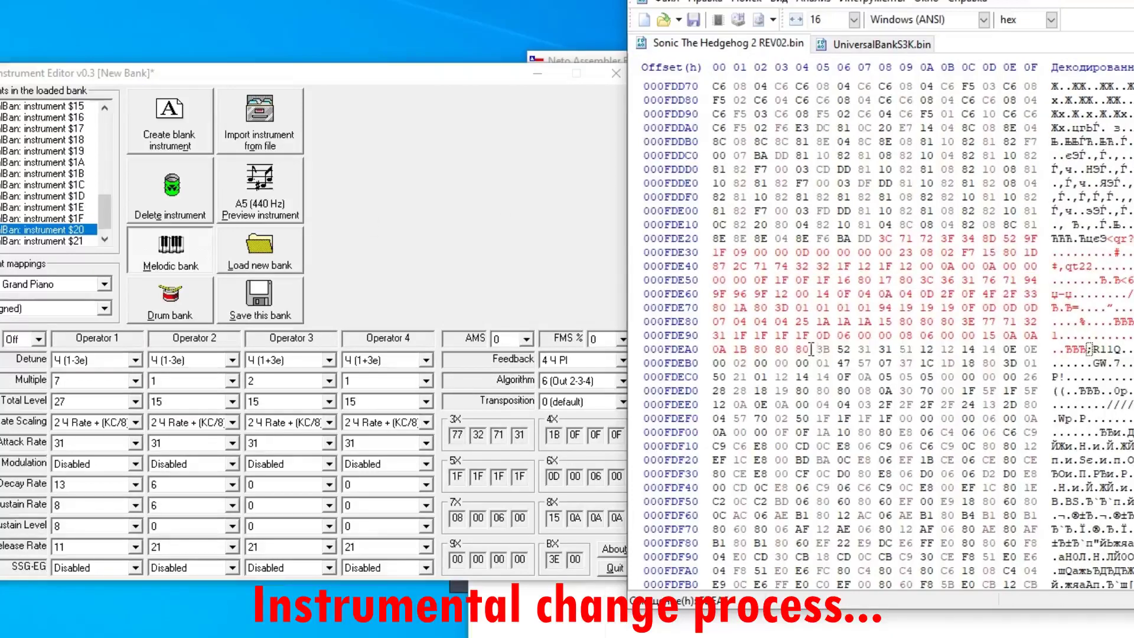
pyautogui.rightClick(825, 360)
pyautogui.click(910, 447)
# Preview Emerald Hill instruments $5 and $6
pyautogui.scroll(5, 69, 171)
pyautogui.scroll(5, 69, 155)
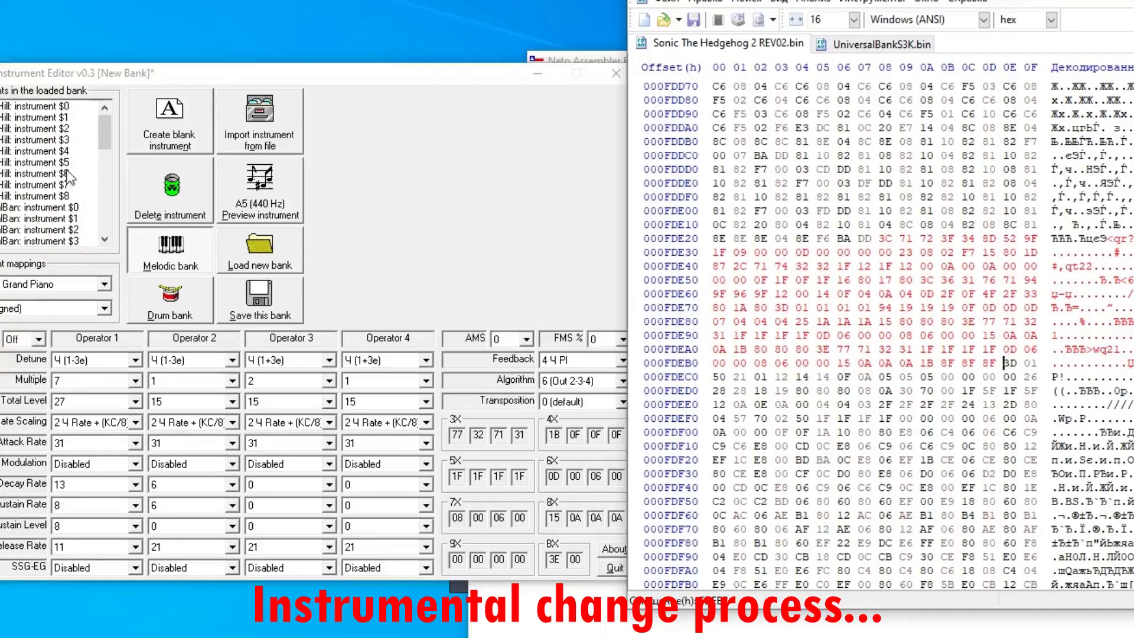
pyautogui.click(70, 162)
pyautogui.click(263, 177)
pyautogui.click(289, 168)
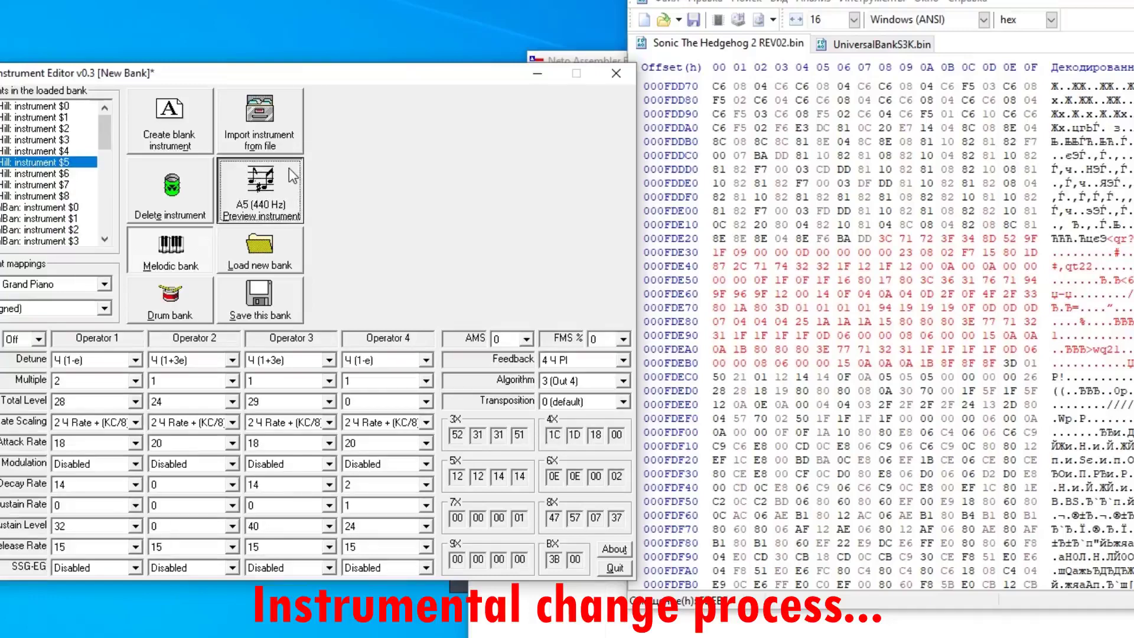
pyautogui.click(56, 173)
pyautogui.click(300, 188)
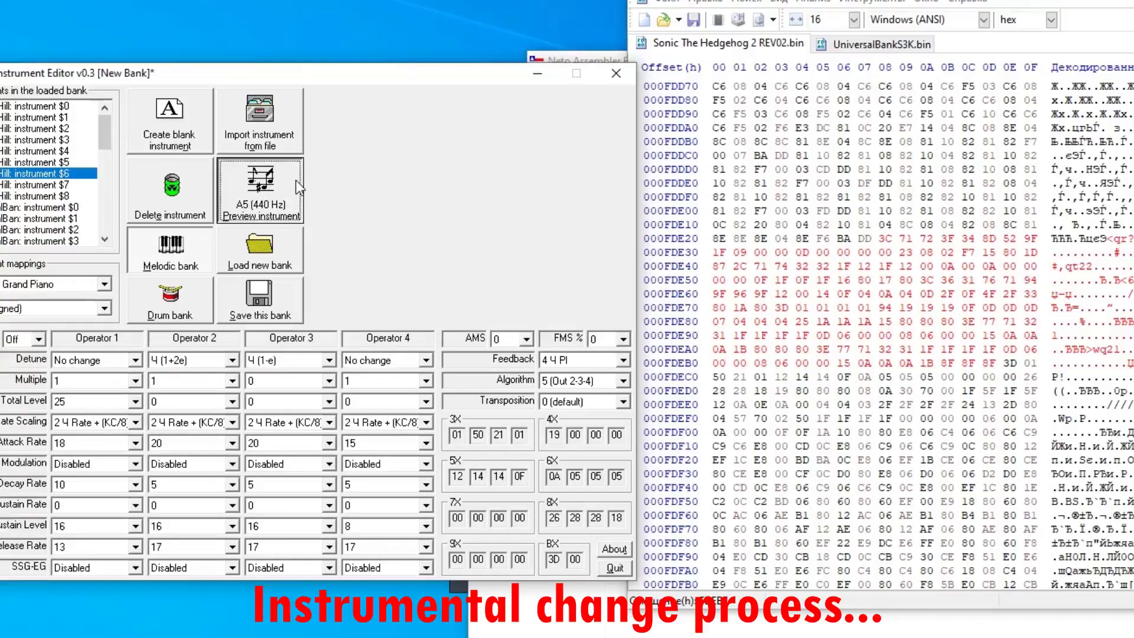
# Preview universal bank instruments $16, $18, $1F and $20 as candidates for Emerald Hill instrument $6
pyautogui.scroll(-7, 53, 207)
pyautogui.click(62, 219)
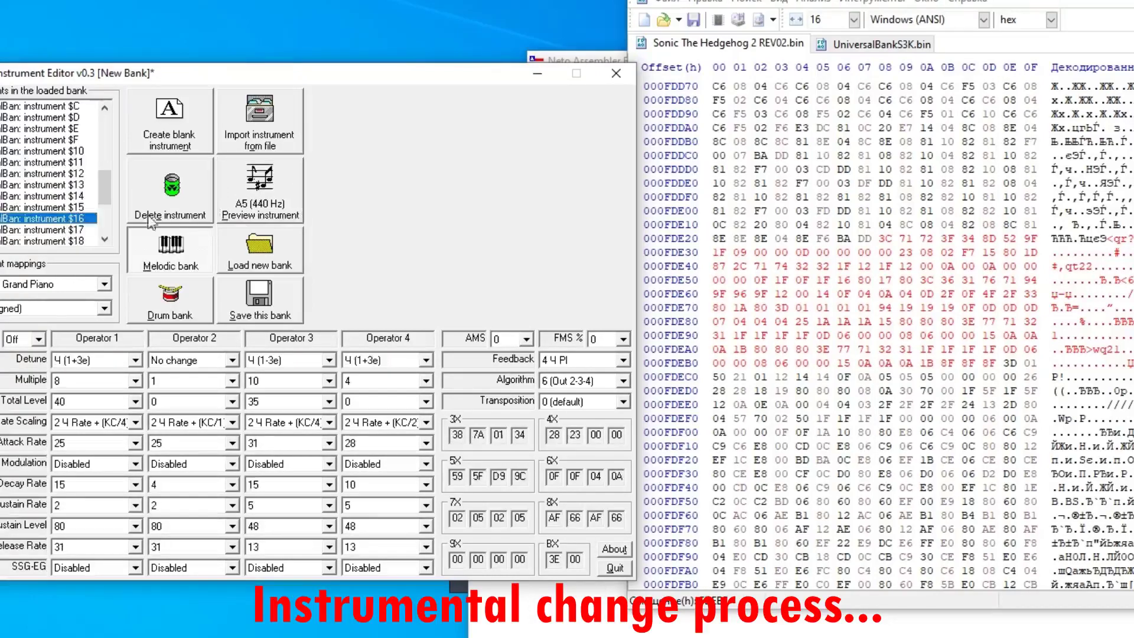
pyautogui.click(271, 202)
pyautogui.scroll(-1, 77, 204)
pyautogui.click(77, 207)
pyautogui.click(257, 206)
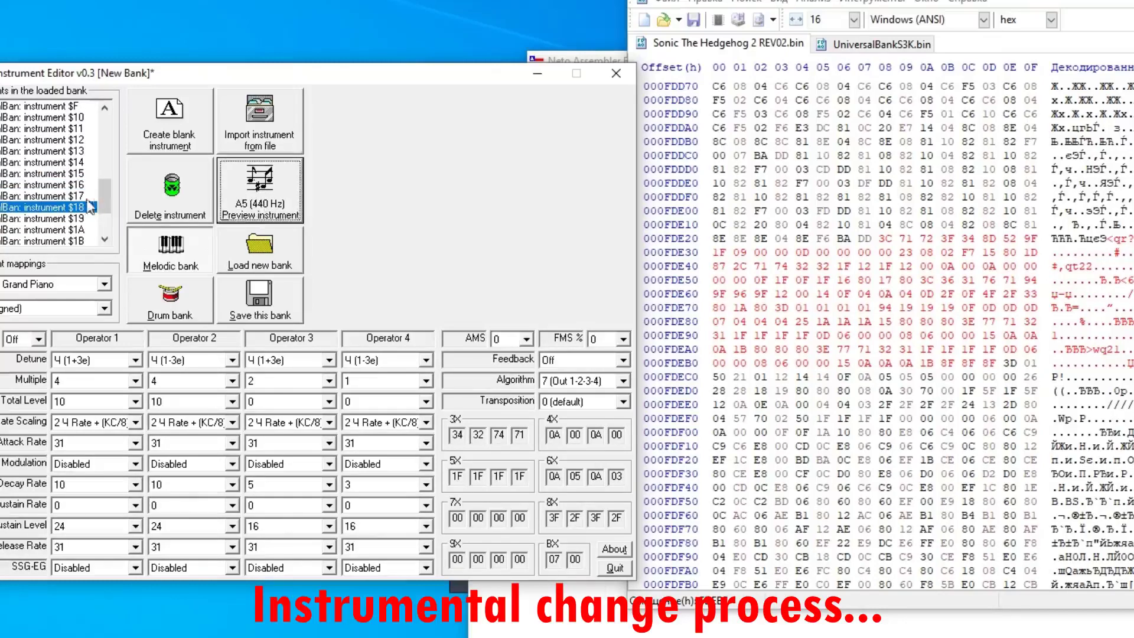
pyautogui.scroll(-2, 86, 208)
pyautogui.click(83, 218)
pyautogui.click(248, 214)
pyautogui.scroll(-1, 65, 218)
pyautogui.click(74, 219)
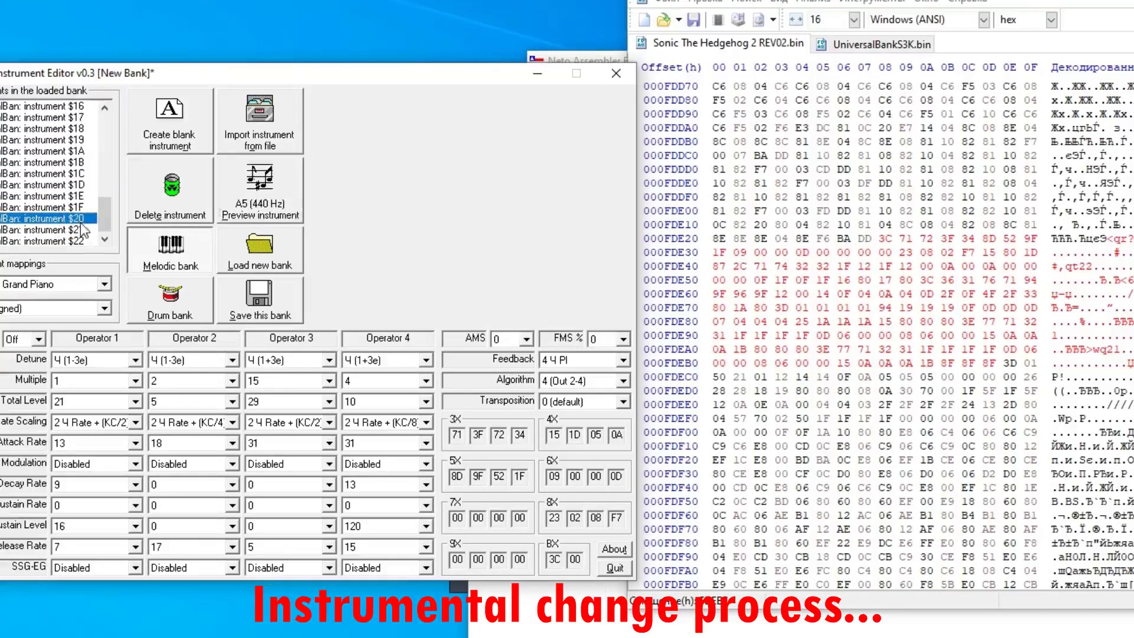
pyautogui.click(268, 206)
# Preview universal bank instrument $1C, and preview instrument $18 several times
pyautogui.click(77, 173)
pyautogui.click(268, 186)
pyautogui.click(86, 170)
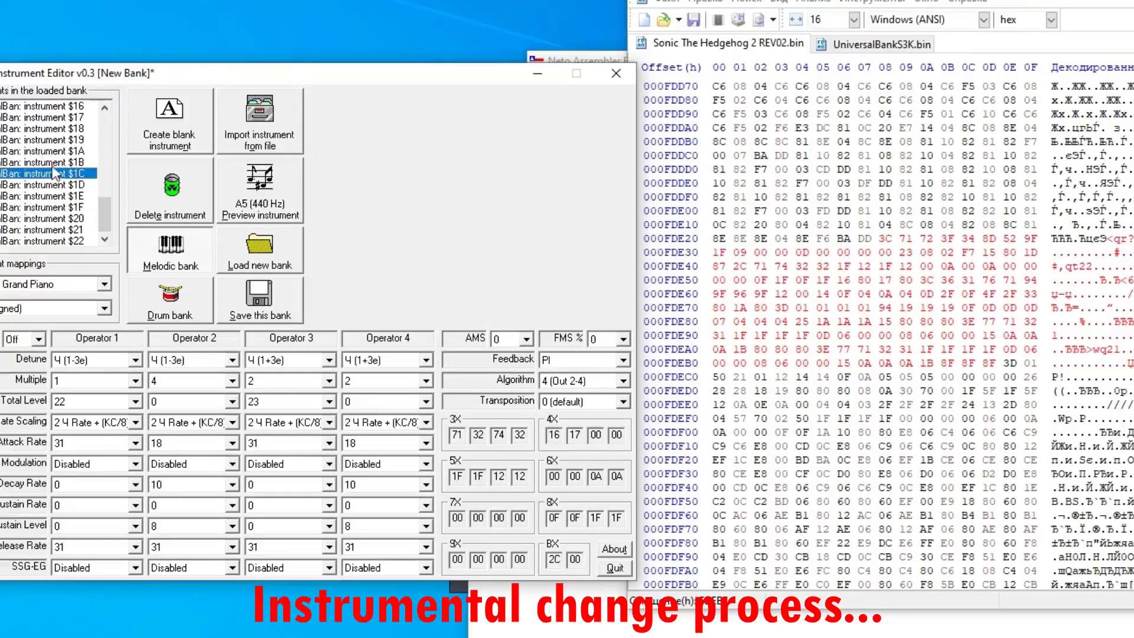
pyautogui.click(82, 130)
pyautogui.click(255, 191)
pyautogui.click(259, 194)
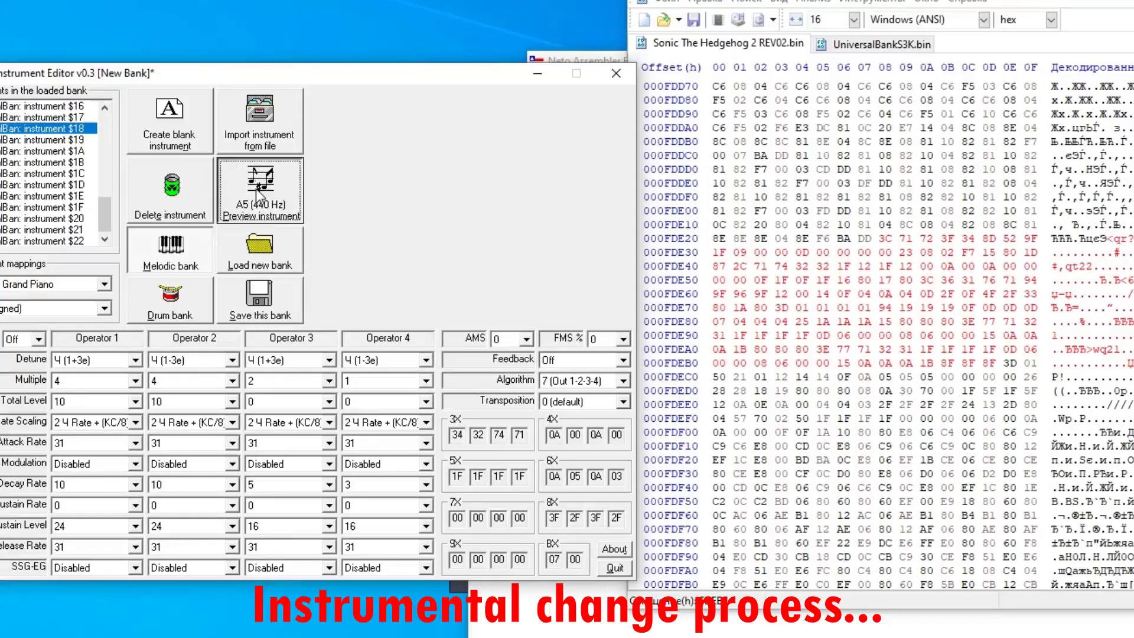
pyautogui.click(258, 192)
# Preview universal bank instruments $C and $5
pyautogui.scroll(6, 46, 175)
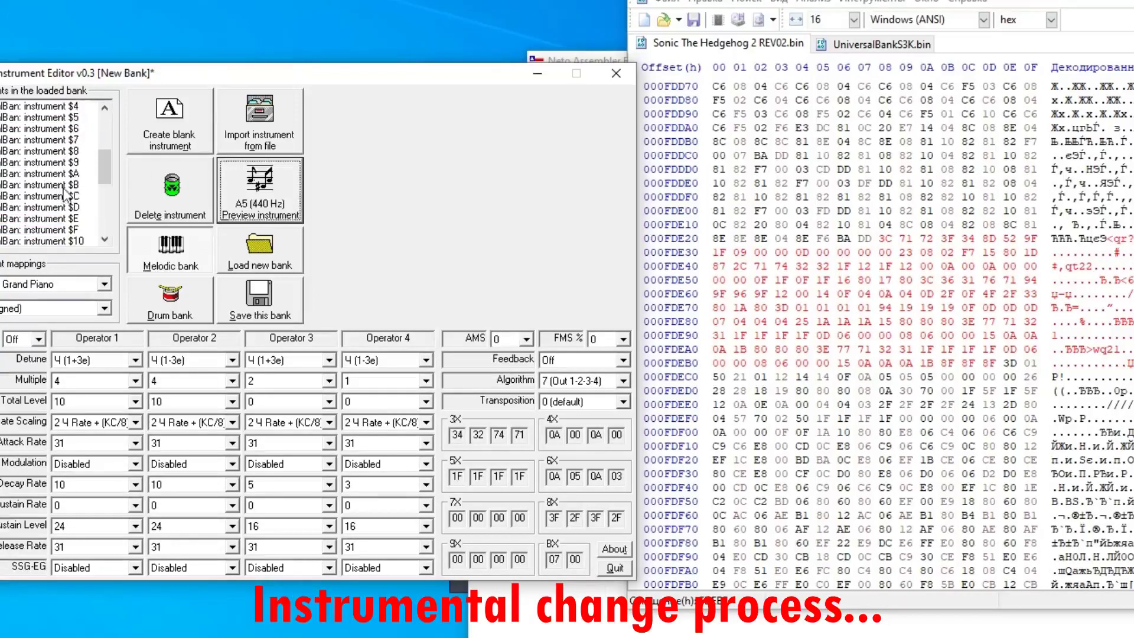
pyautogui.click(66, 197)
pyautogui.click(276, 200)
pyautogui.scroll(1, 69, 159)
pyautogui.click(67, 155)
pyautogui.click(266, 186)
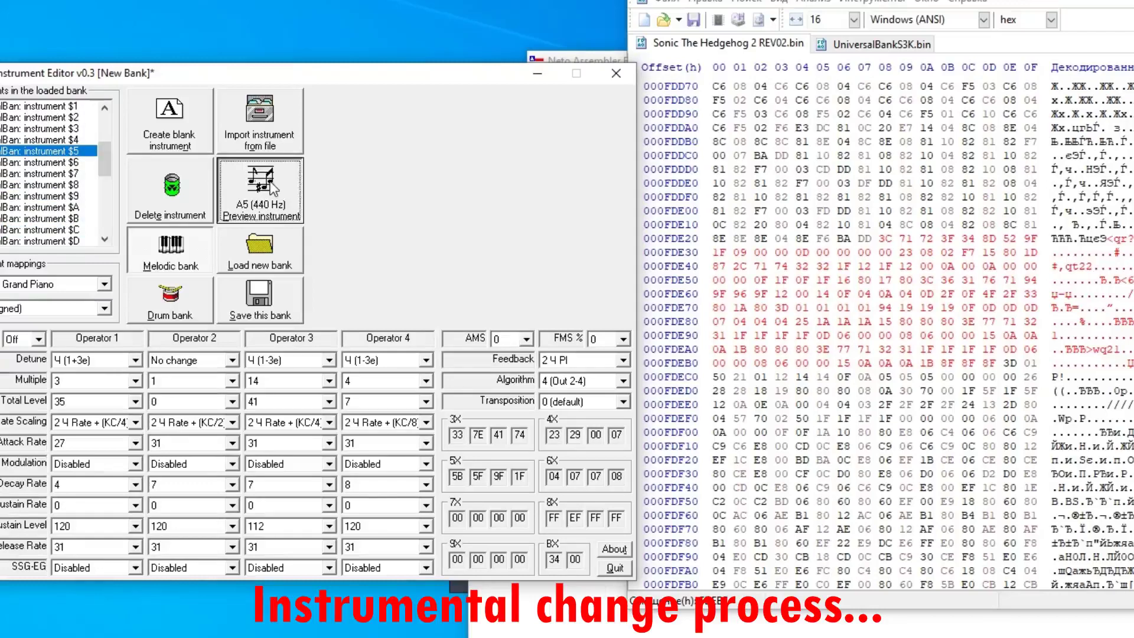
# Compare Emerald Hill instruments $5 and $6 by preview, playing $6 several times
pyautogui.scroll(3, 44, 158)
pyautogui.scroll(2, 48, 164)
pyautogui.click(47, 162)
pyautogui.click(289, 183)
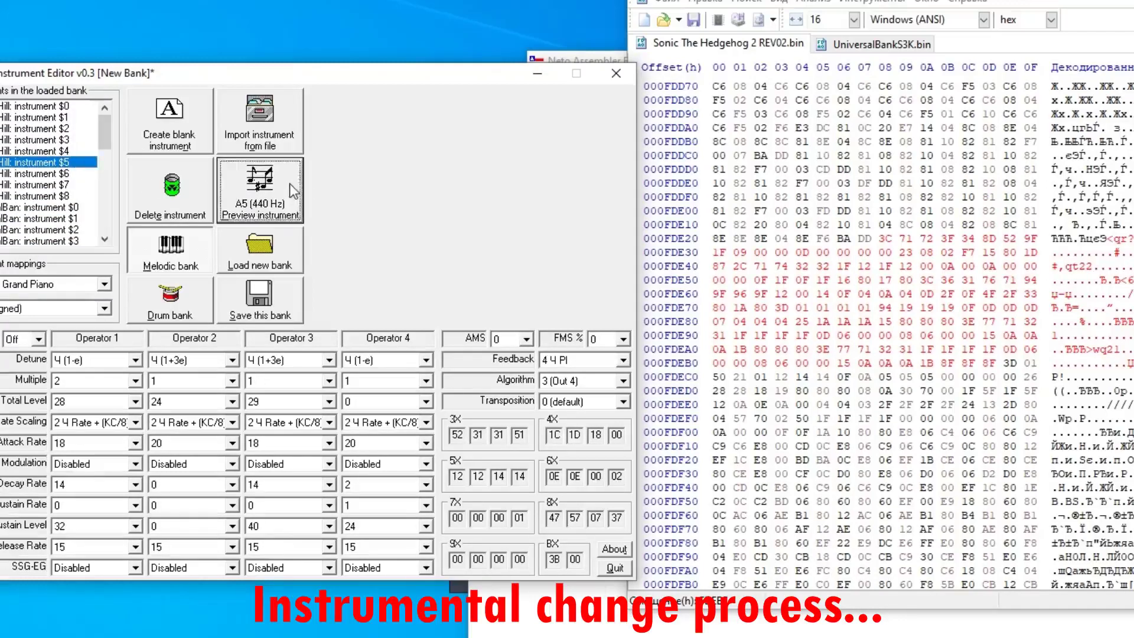
pyautogui.click(47, 173)
pyautogui.click(288, 185)
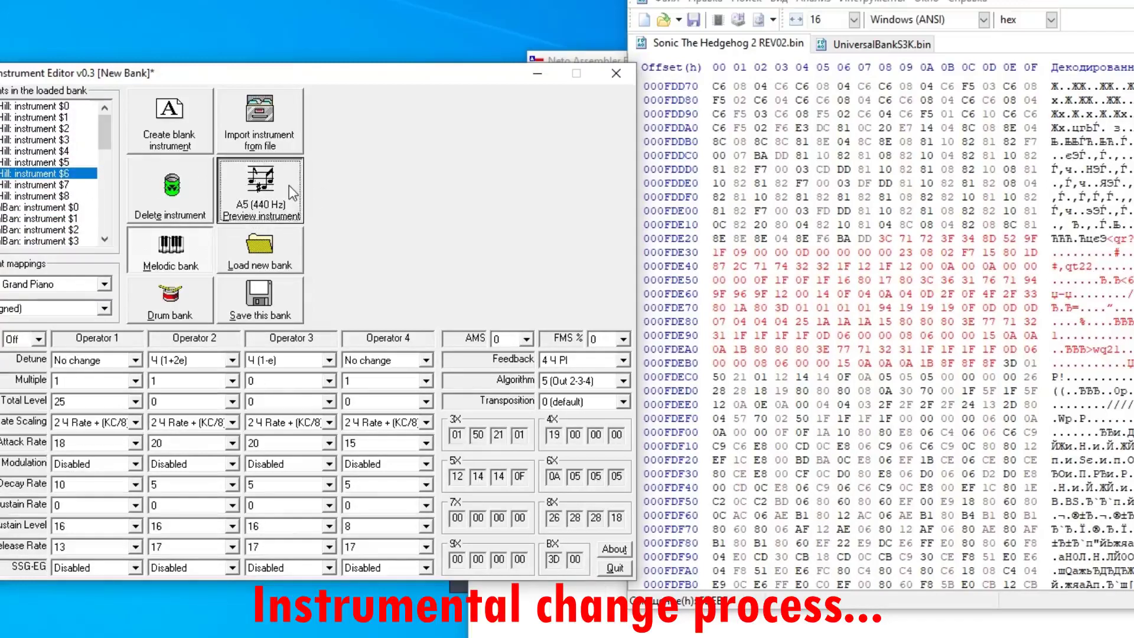
pyautogui.click(289, 186)
pyautogui.click(289, 185)
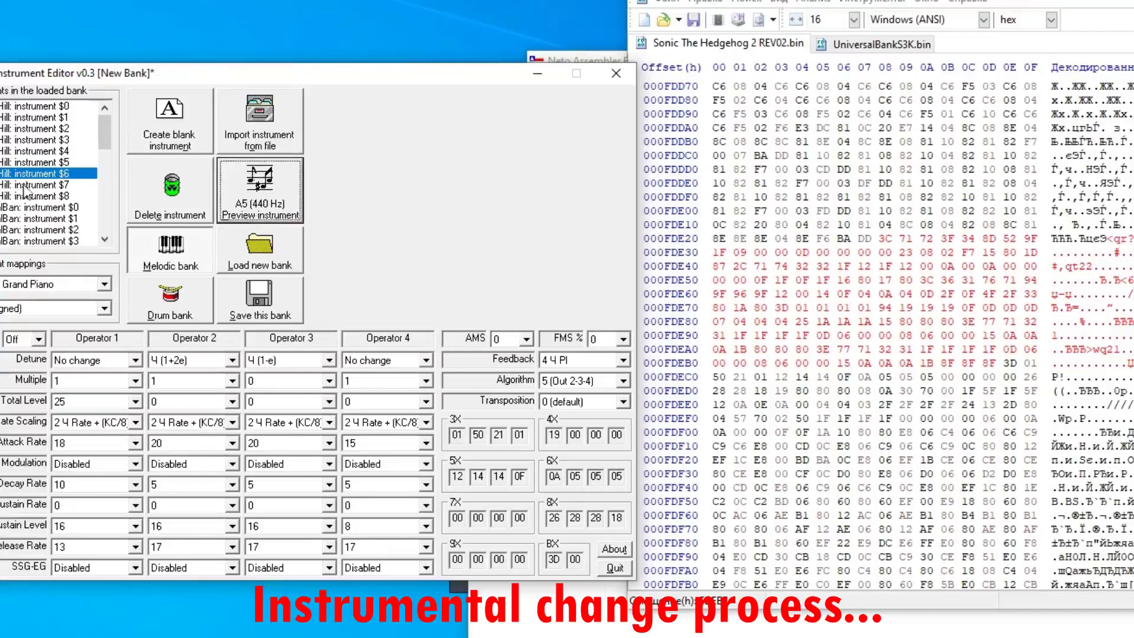
# Preview universal bank instruments $7, $9, $D and $E
pyautogui.scroll(-2, 67, 224)
pyautogui.click(66, 217)
pyautogui.click(275, 208)
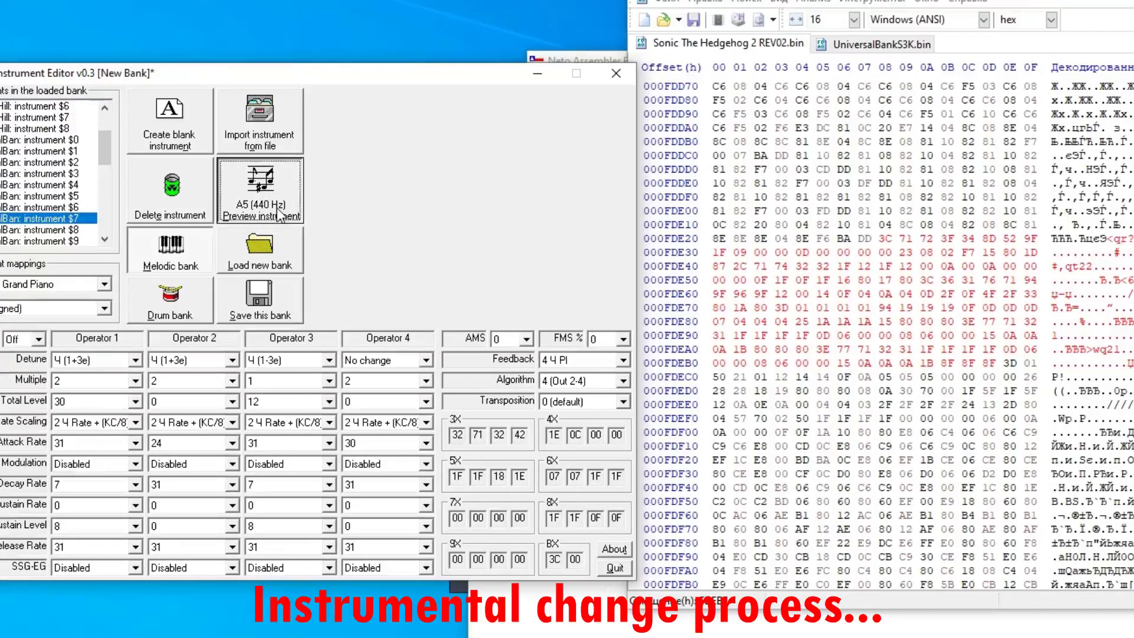
pyautogui.click(89, 239)
pyautogui.click(282, 175)
pyautogui.scroll(-2, 71, 195)
pyautogui.click(53, 218)
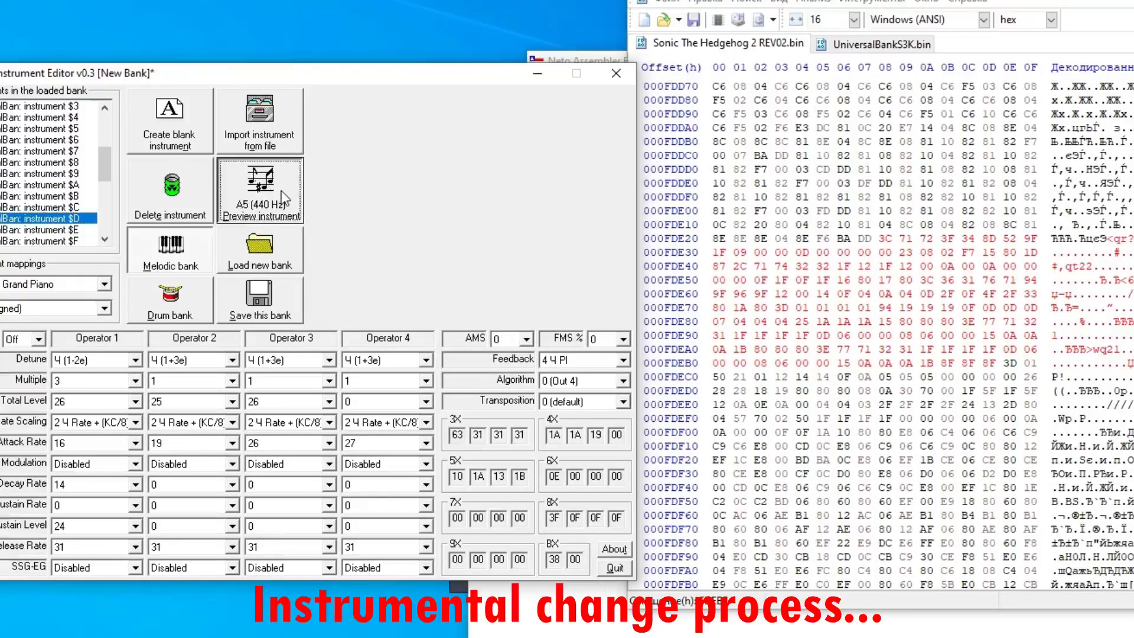
pyautogui.click(74, 230)
pyautogui.click(290, 188)
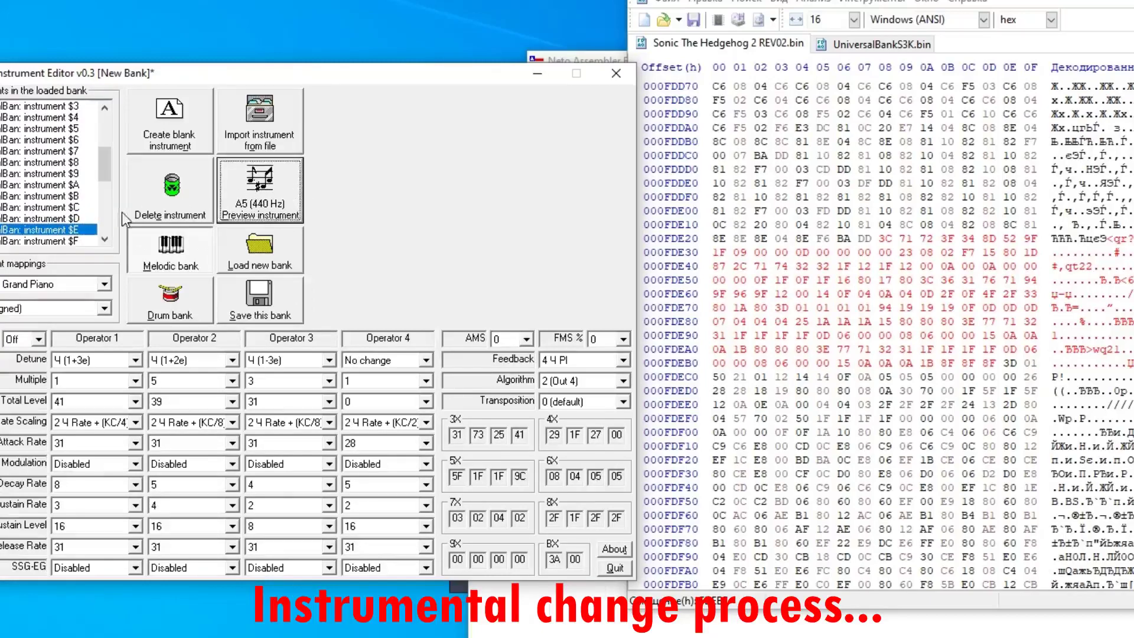
# Preview universal bank instruments $16, $17 and $19
pyautogui.scroll(-3, 89, 228)
pyautogui.click(47, 207)
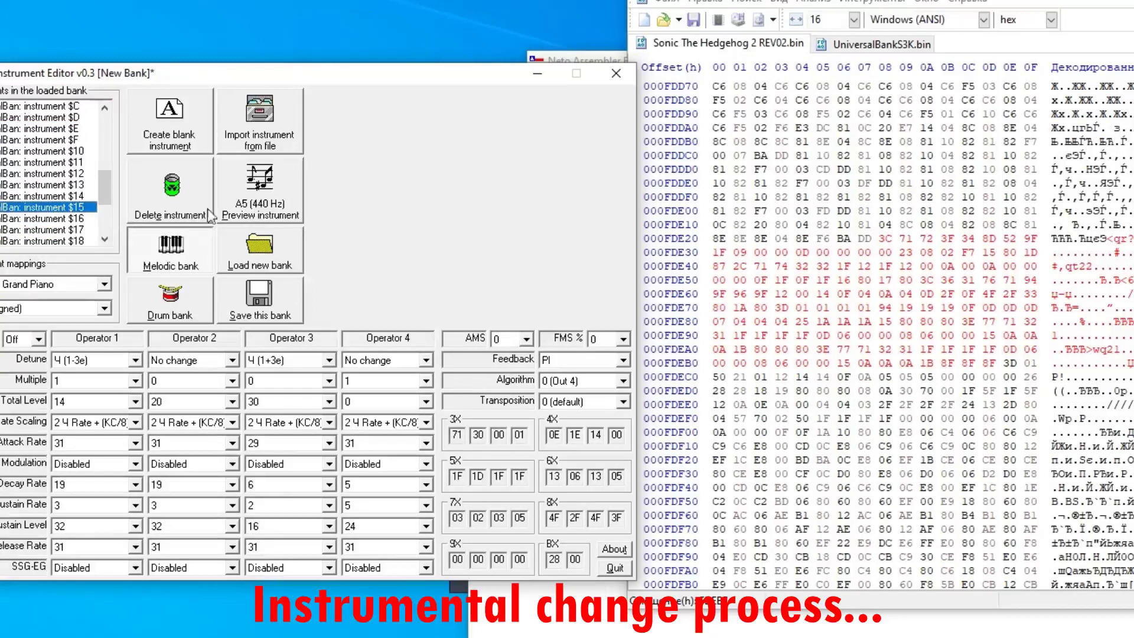
pyautogui.click(95, 218)
pyautogui.click(248, 187)
pyautogui.click(79, 230)
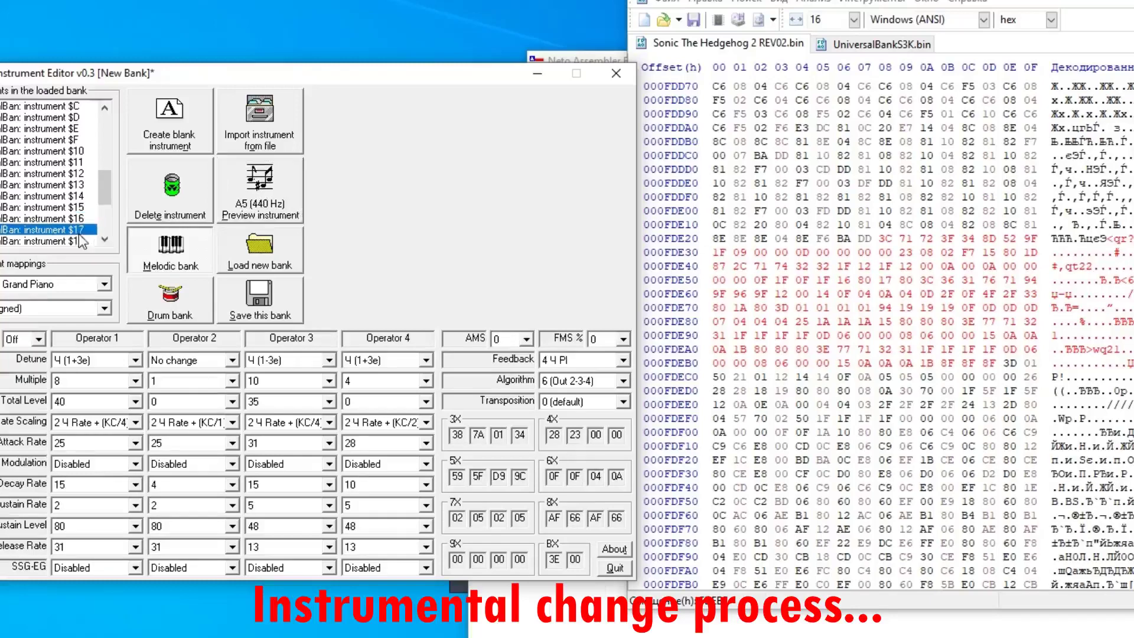
pyautogui.click(284, 188)
pyautogui.scroll(-1, 60, 218)
pyautogui.click(59, 218)
pyautogui.click(257, 202)
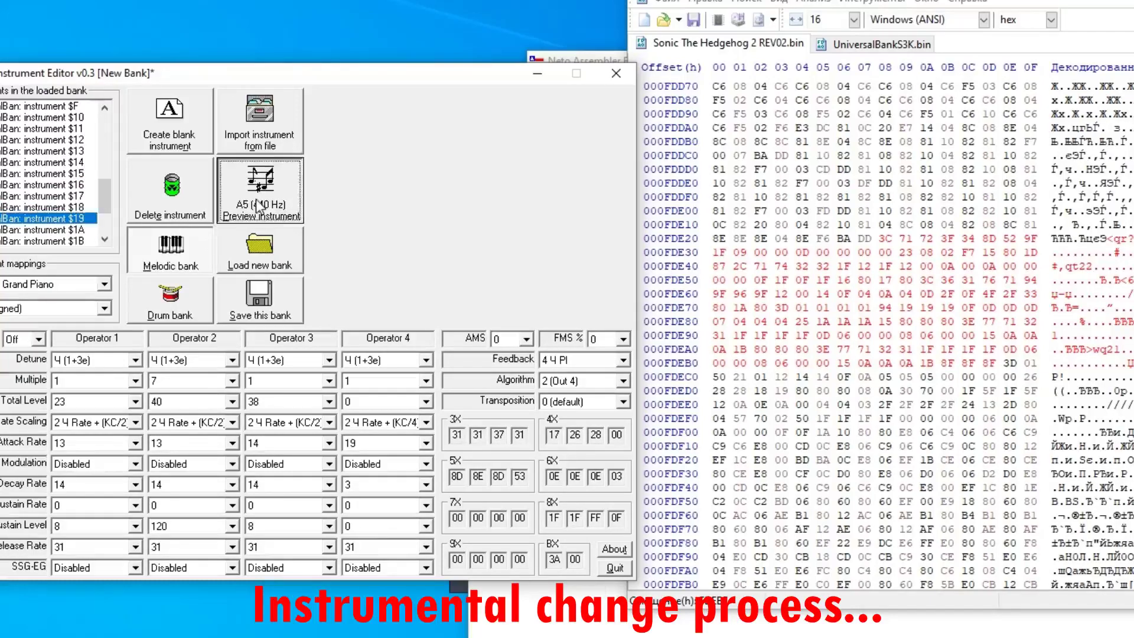
# Bring up the instrument data in UniversalBankS3K.bin, and preview universal bank instrument $1A several times
pyautogui.click(853, 47)
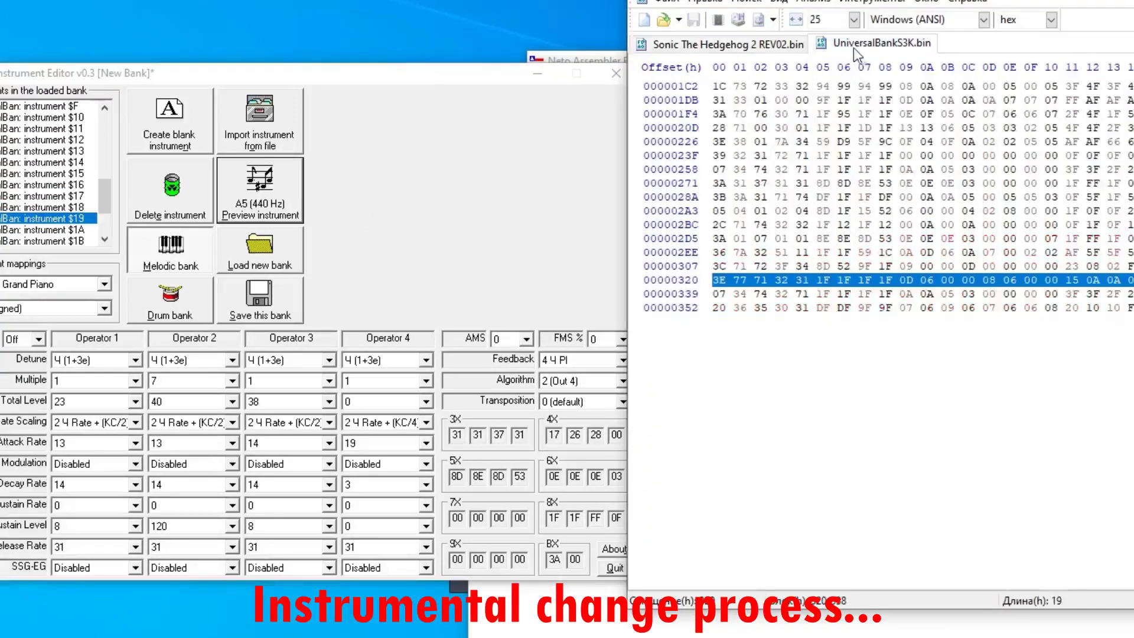
pyautogui.press('F3')
pyautogui.press('F3')
pyautogui.press('F3')
pyautogui.click(95, 230)
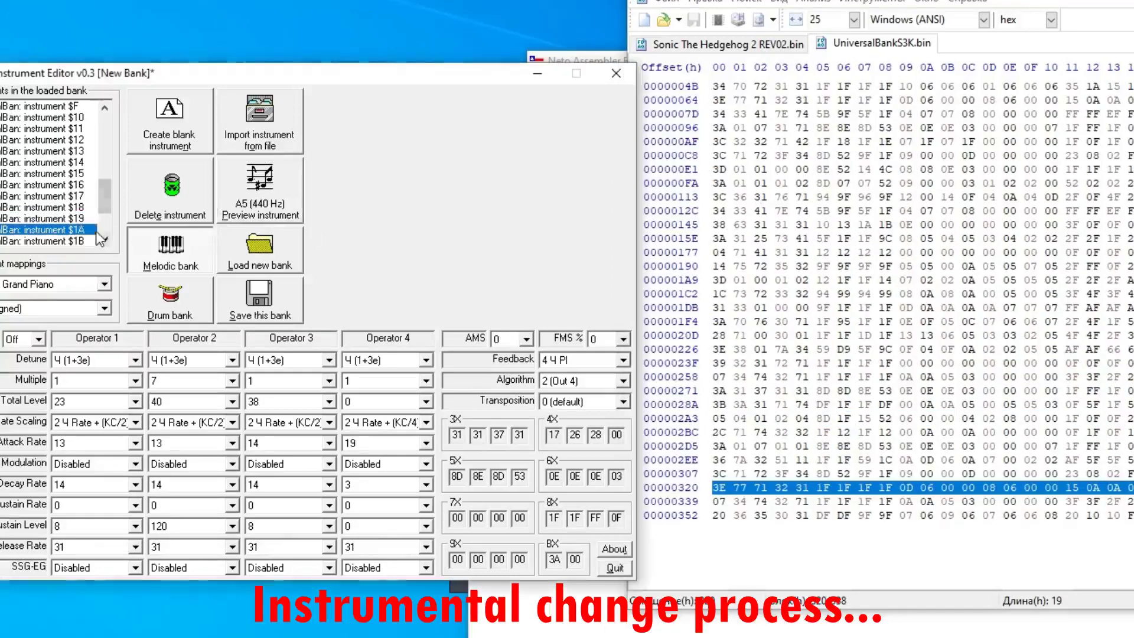
pyautogui.click(243, 214)
pyautogui.click(276, 210)
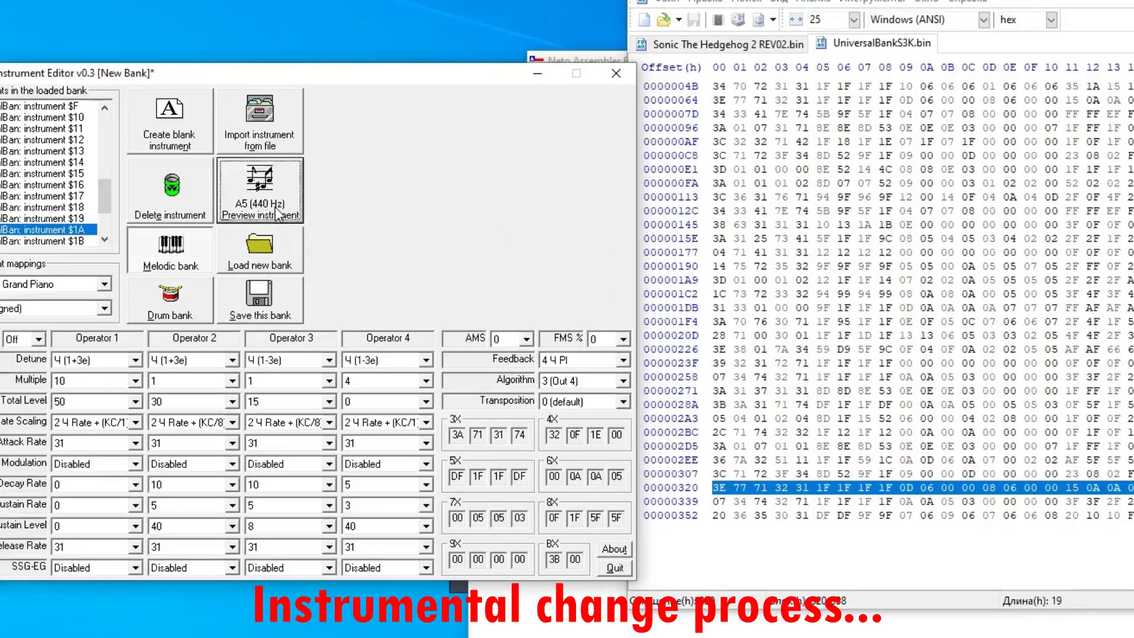
pyautogui.click(276, 210)
pyautogui.click(275, 210)
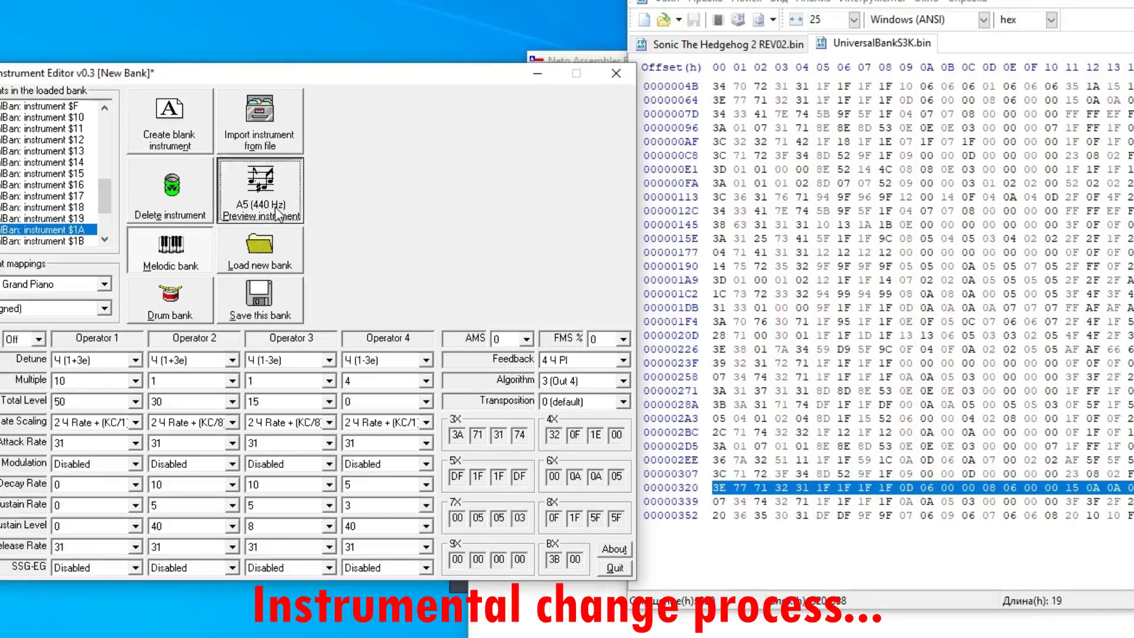
# Compare universal bank instruments $19 and $18 by preview, playing $19 again after $18
pyautogui.click(81, 220)
pyautogui.click(271, 200)
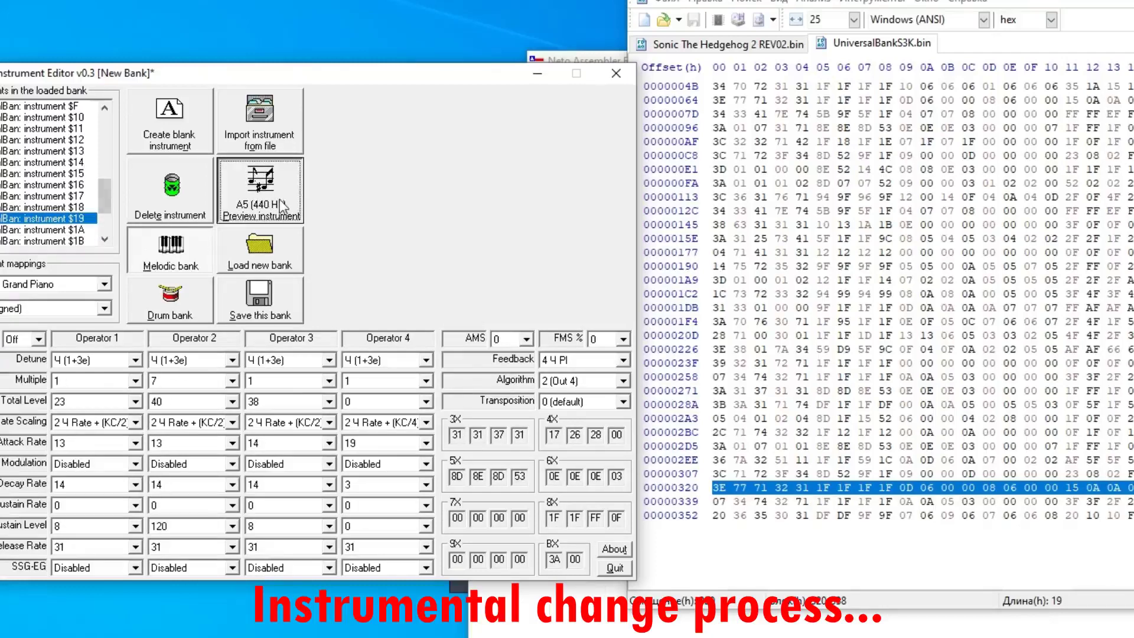
pyautogui.click(81, 206)
pyautogui.click(260, 202)
pyautogui.click(80, 219)
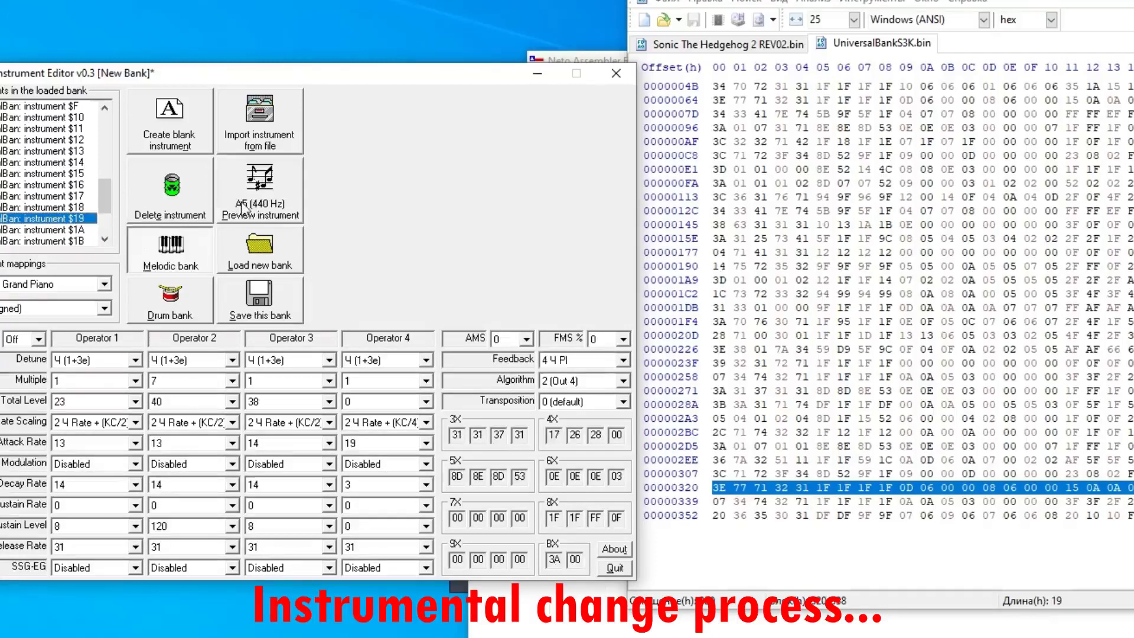
pyautogui.click(244, 205)
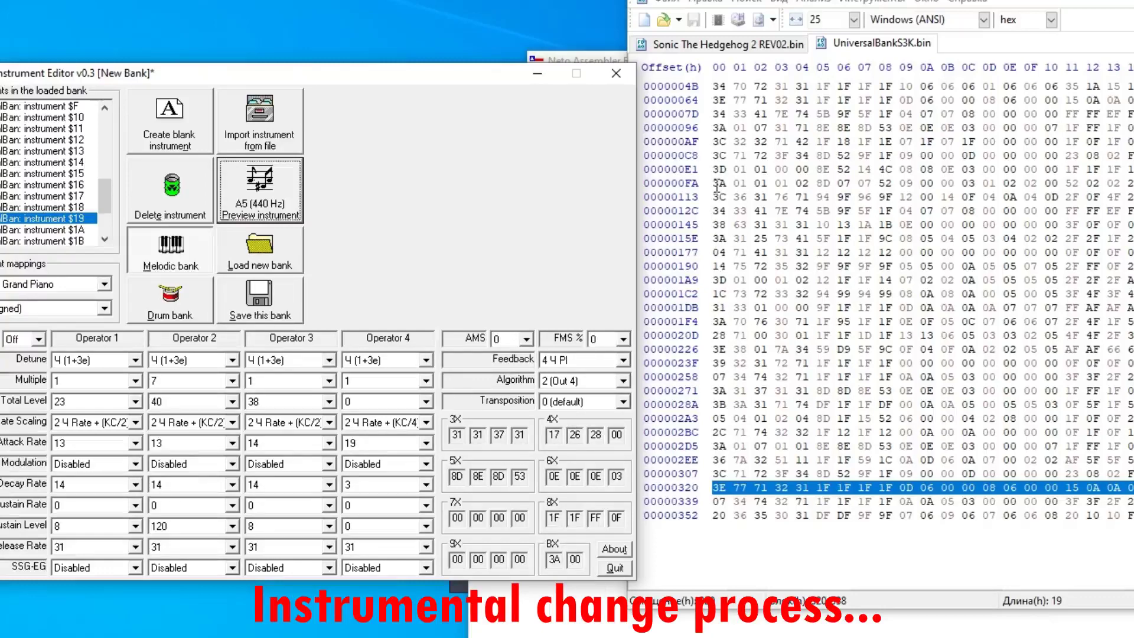
# Overwrite Emerald Hill instrument $6 in Sonic The Hedgehog 2 REV02.bin with the bytes of universal bank instrument $19
pyautogui.moveTo(714, 391); pyautogui.dragTo(1133, 391)
pyautogui.click(729, 45)
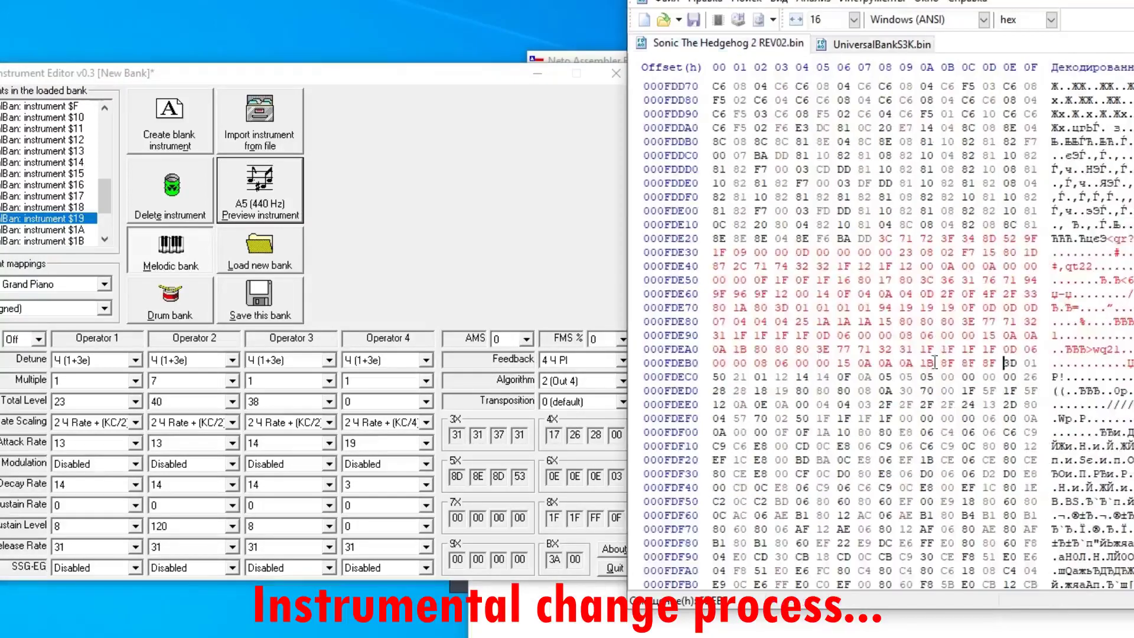
pyautogui.moveTo(1006, 364); pyautogui.dragTo(1011, 432)
pyautogui.rightClick(1013, 388)
pyautogui.click(1080, 471)
# Preview Emerald Hill instrument $7 and compare it with universal bank instruments $0 and $1
pyautogui.scroll(8, 53, 171)
pyautogui.click(53, 184)
pyautogui.click(281, 187)
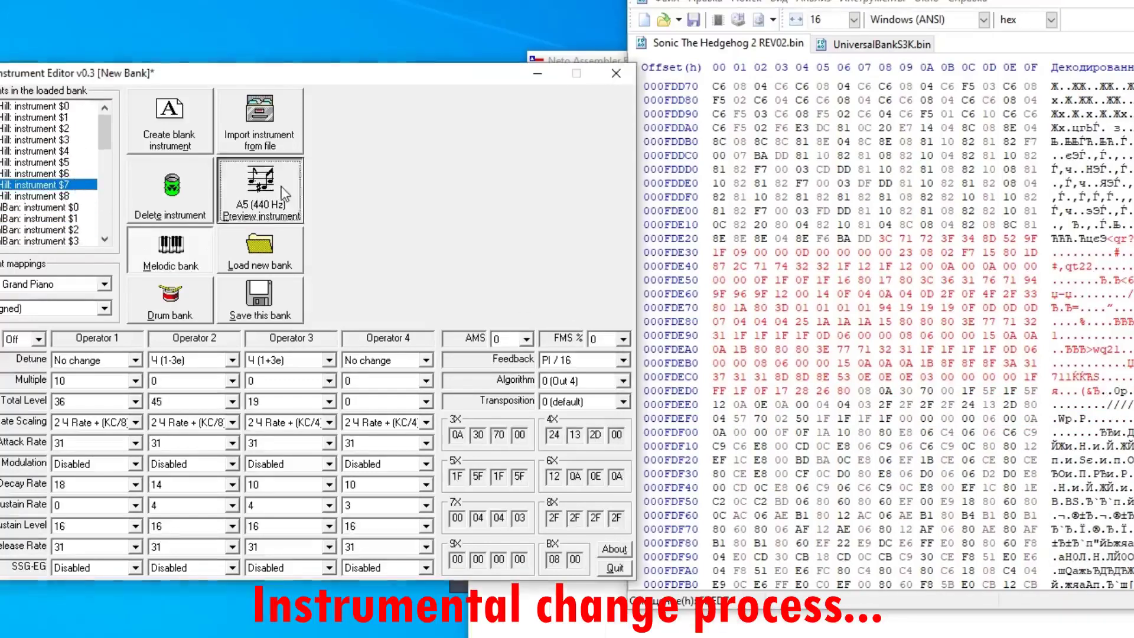
pyautogui.click(31, 207)
pyautogui.click(263, 193)
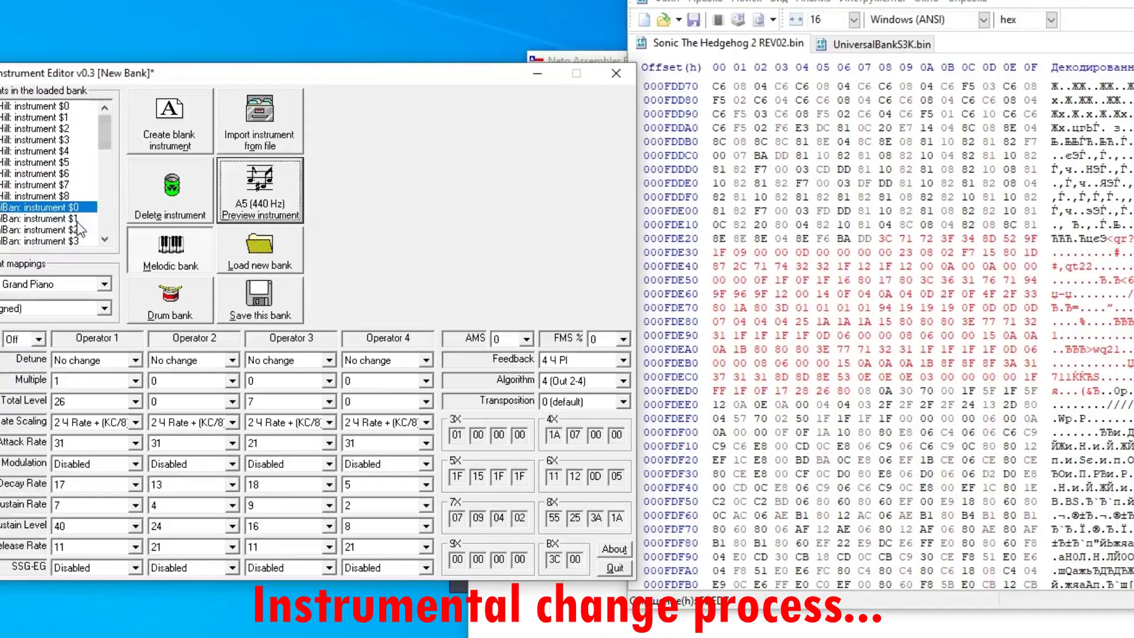
pyautogui.click(77, 220)
pyautogui.click(252, 195)
pyautogui.scroll(-7, 59, 177)
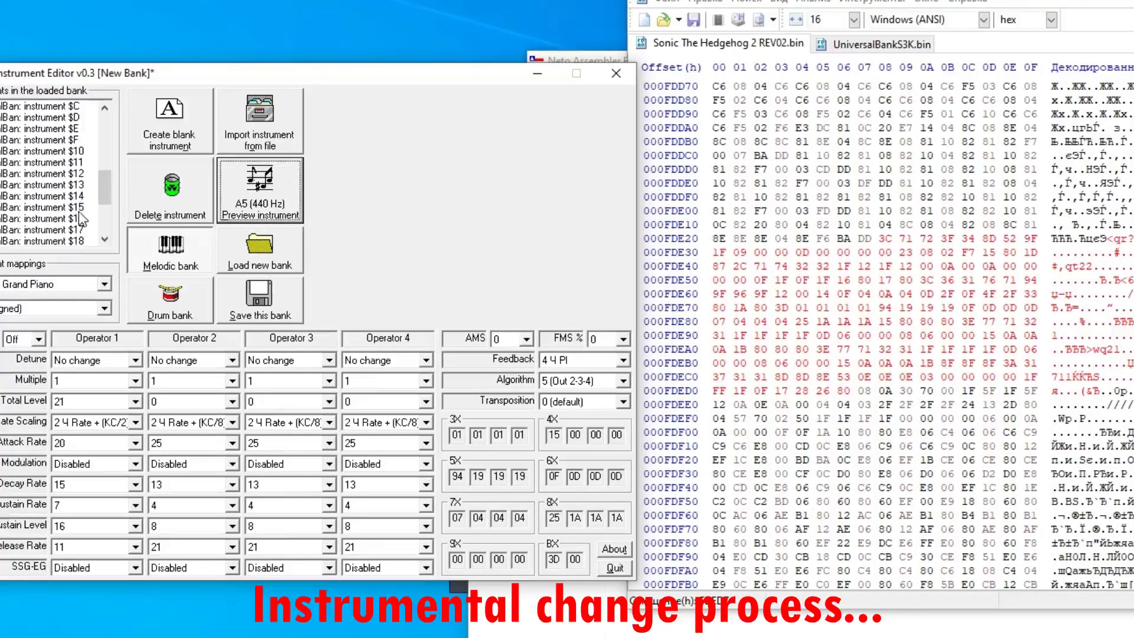
# Preview the sounds of UniversalBan instruments $15, $14 and $22 in the instrument editor
pyautogui.click(82, 207)
pyautogui.click(267, 192)
pyautogui.click(57, 195)
pyautogui.click(252, 201)
pyautogui.scroll(-4, 65, 207)
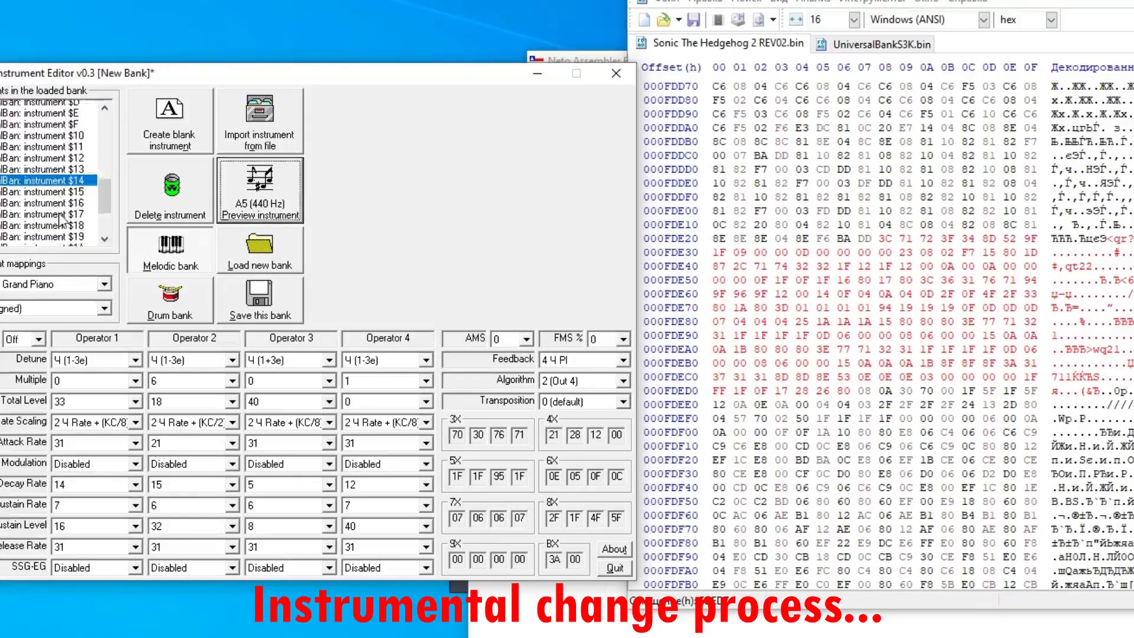
pyautogui.click(71, 239)
pyautogui.click(272, 186)
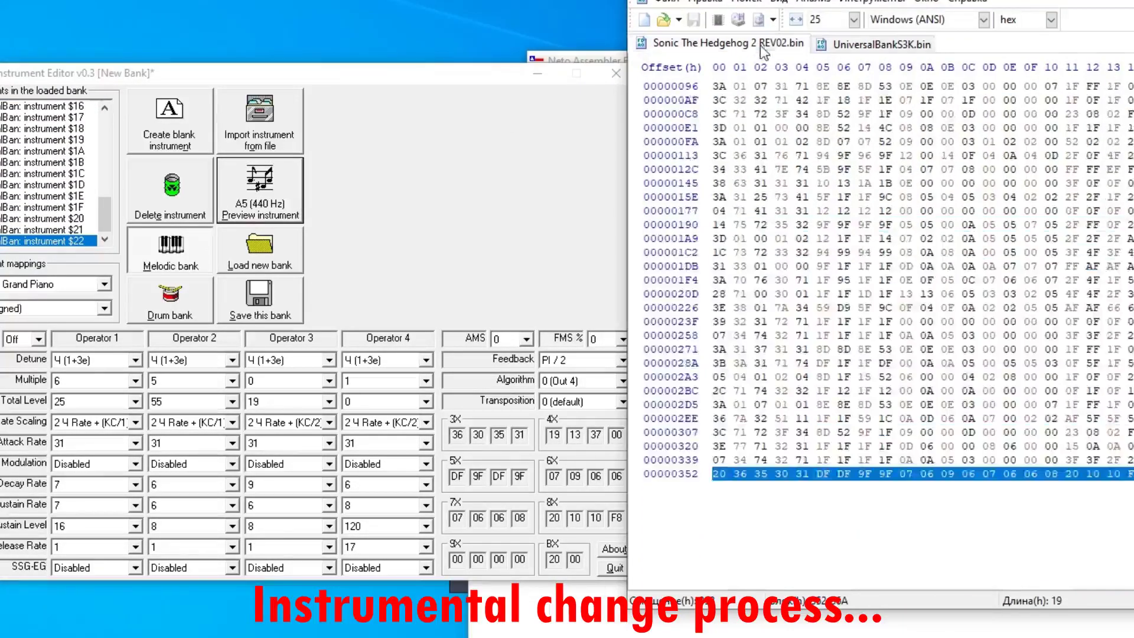
# Overwrite the Sonic 2 ROM instrument starting at offset FDED7 with the instrument $22 bytes from UniversalBankS3K.bin
pyautogui.moveTo(864, 390); pyautogui.dragTo(1093, 404)
pyautogui.rightClick(887, 402)
pyautogui.click(945, 471)
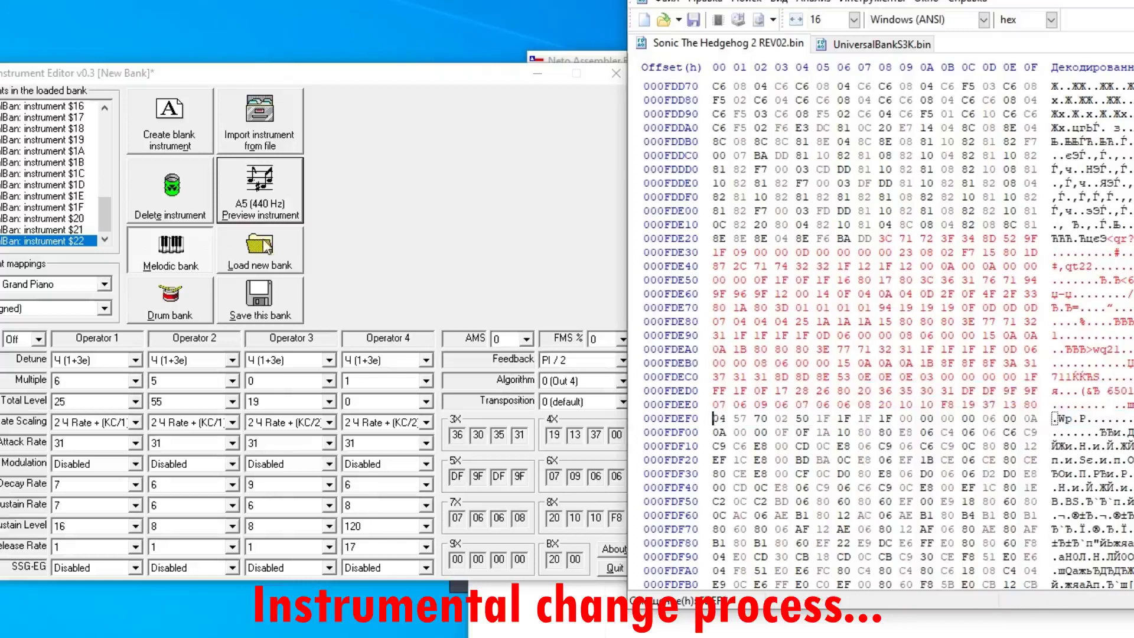
# Preview the Hill bank's instrument $8, followed by UniversalBan instrument $6
pyautogui.scroll(9, 76, 220)
pyautogui.click(53, 151)
pyautogui.click(284, 192)
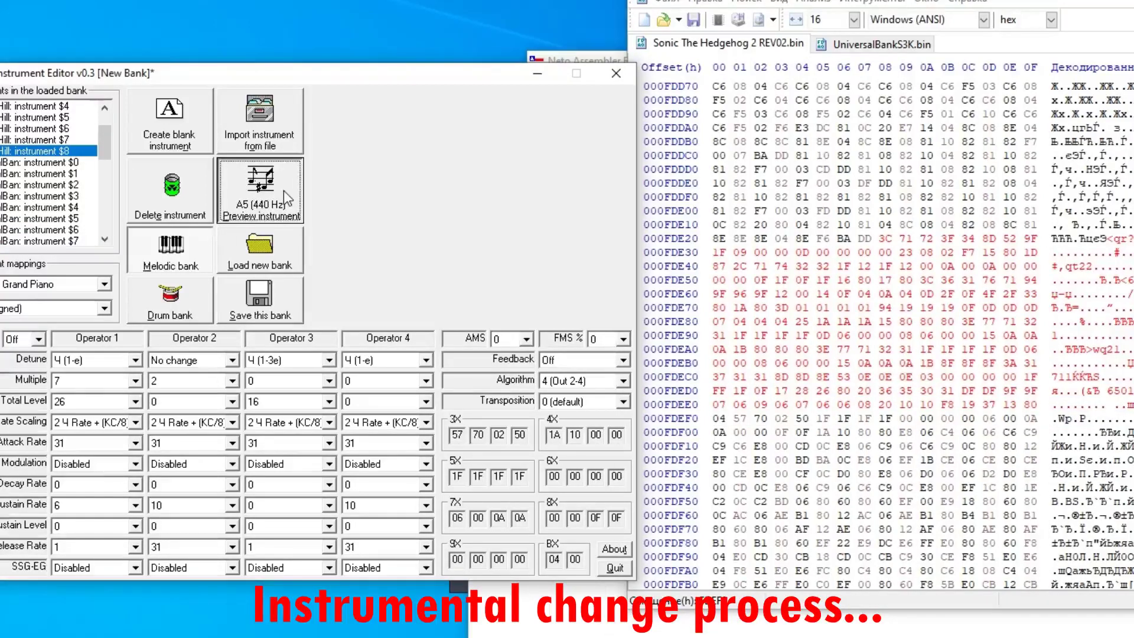
pyautogui.click(53, 229)
pyautogui.click(276, 195)
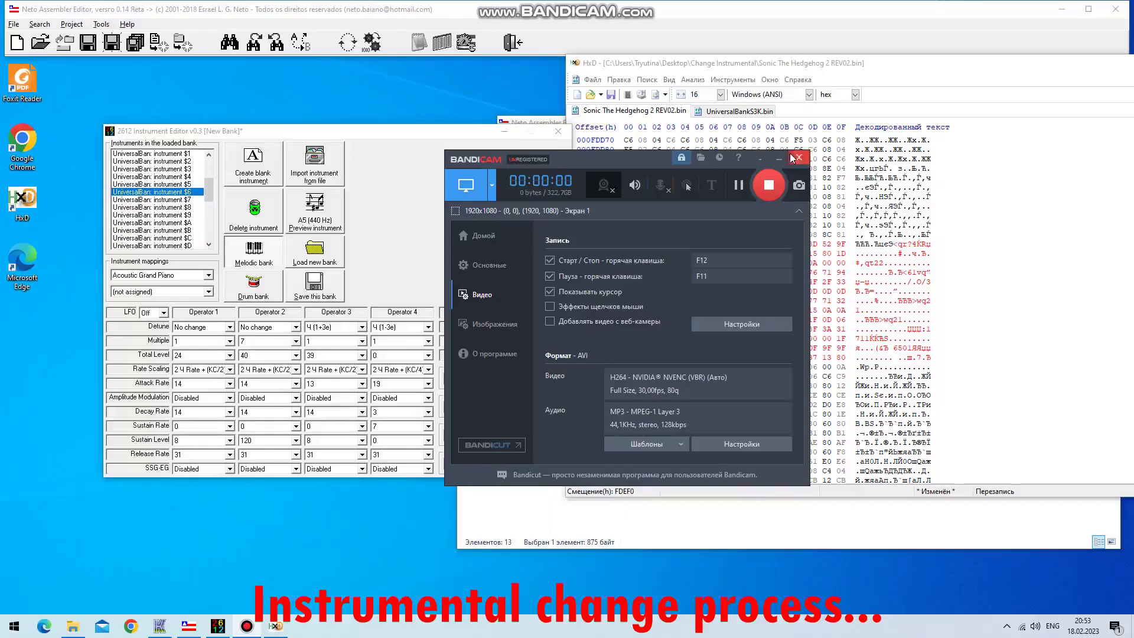
# Preview UniversalBan instruments $8 and $B in the instrument editor
pyautogui.click(793, 158)
pyautogui.click(204, 208)
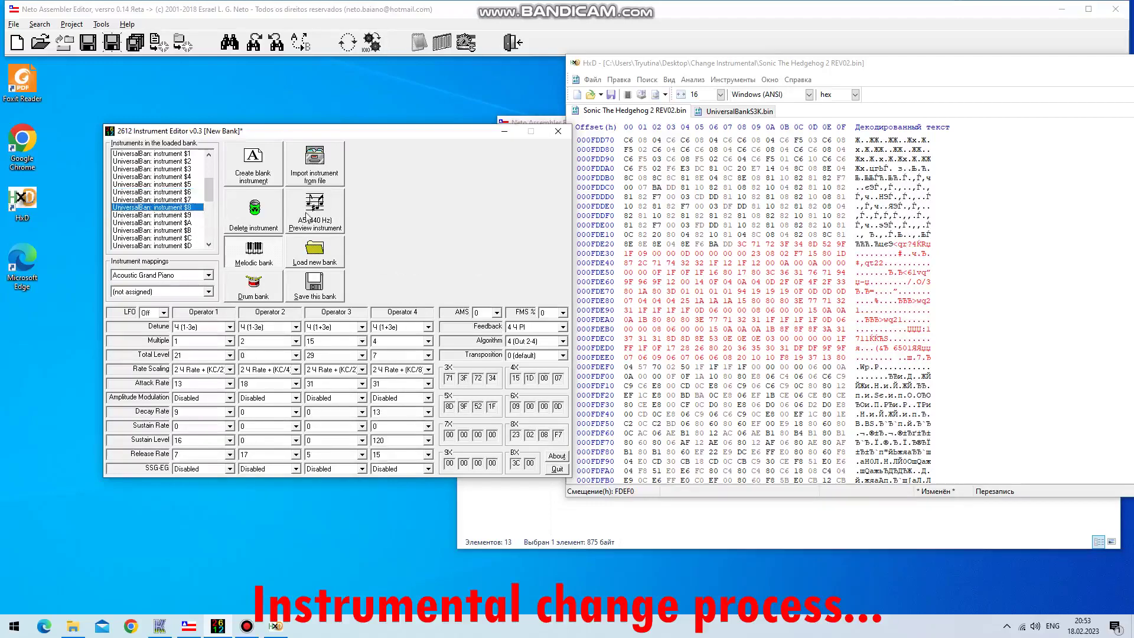
pyautogui.click(308, 218)
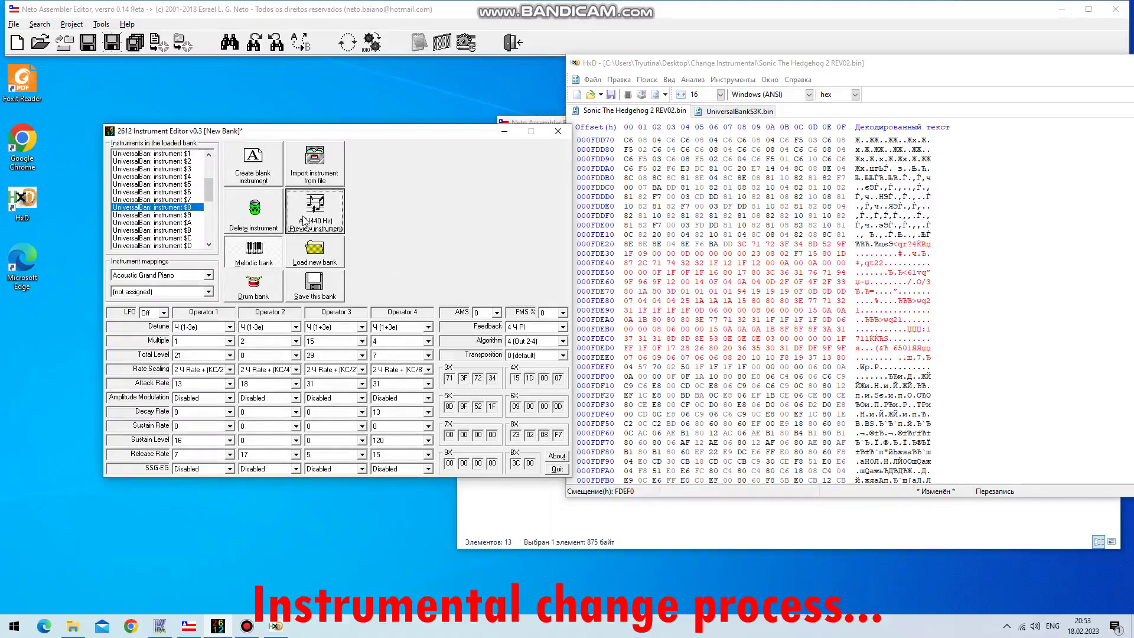
pyautogui.click(189, 229)
pyautogui.click(321, 223)
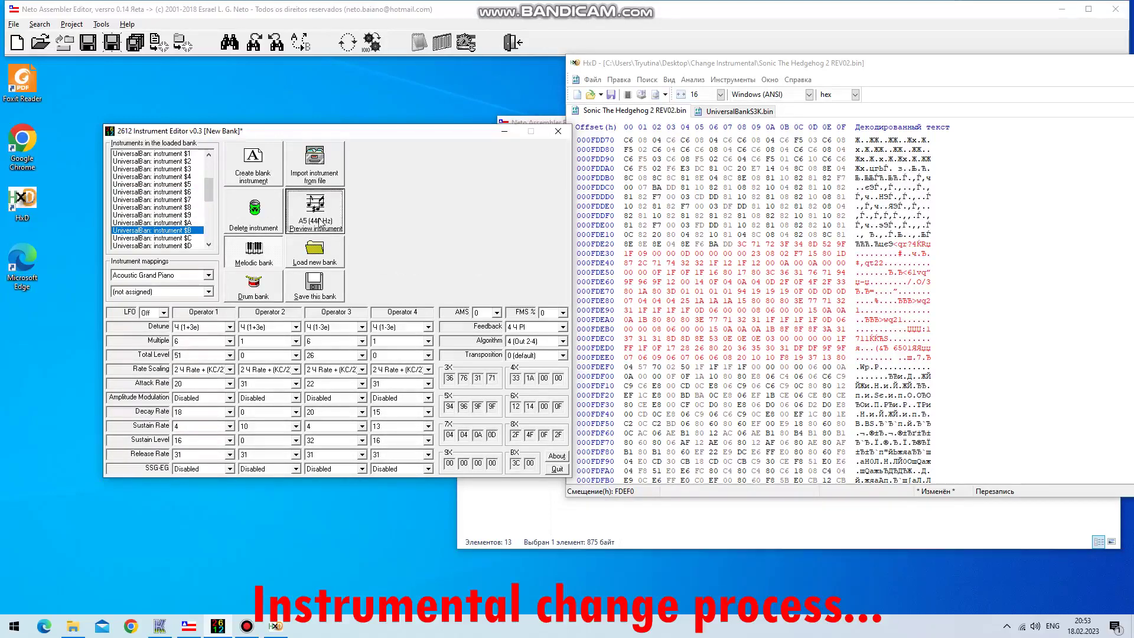
# Look at UniversalBan instrument $D, and preview instruments $8 and $5 again for comparison
pyautogui.scroll(-1, 176, 224)
pyautogui.click(176, 222)
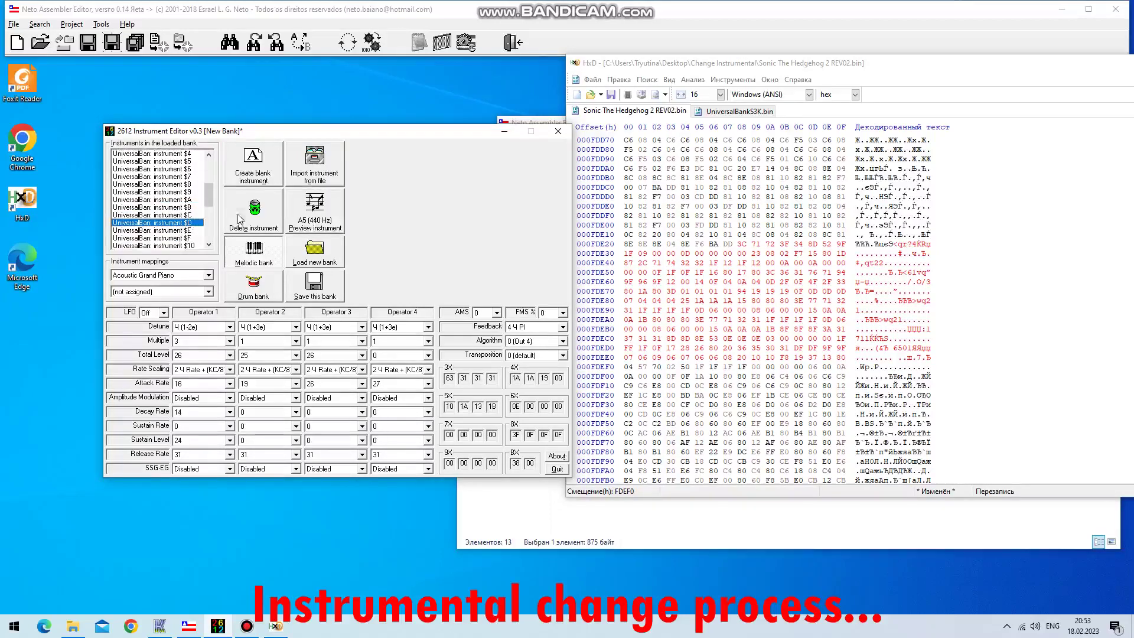
pyautogui.click(191, 185)
pyautogui.click(315, 216)
pyautogui.scroll(1, 188, 195)
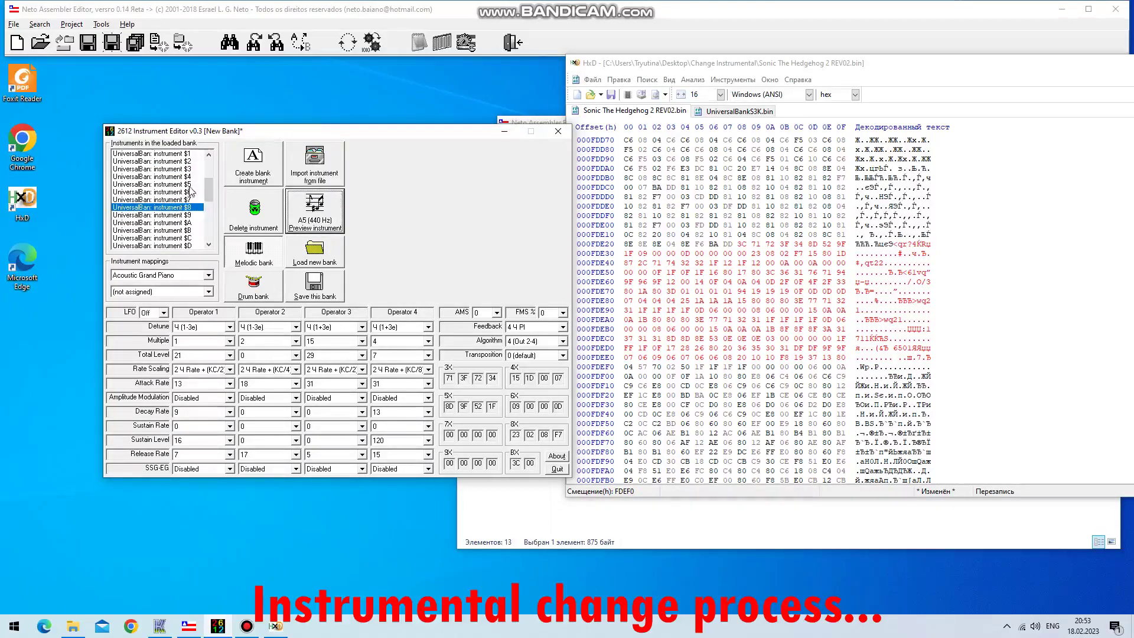
pyautogui.click(187, 184)
pyautogui.click(325, 223)
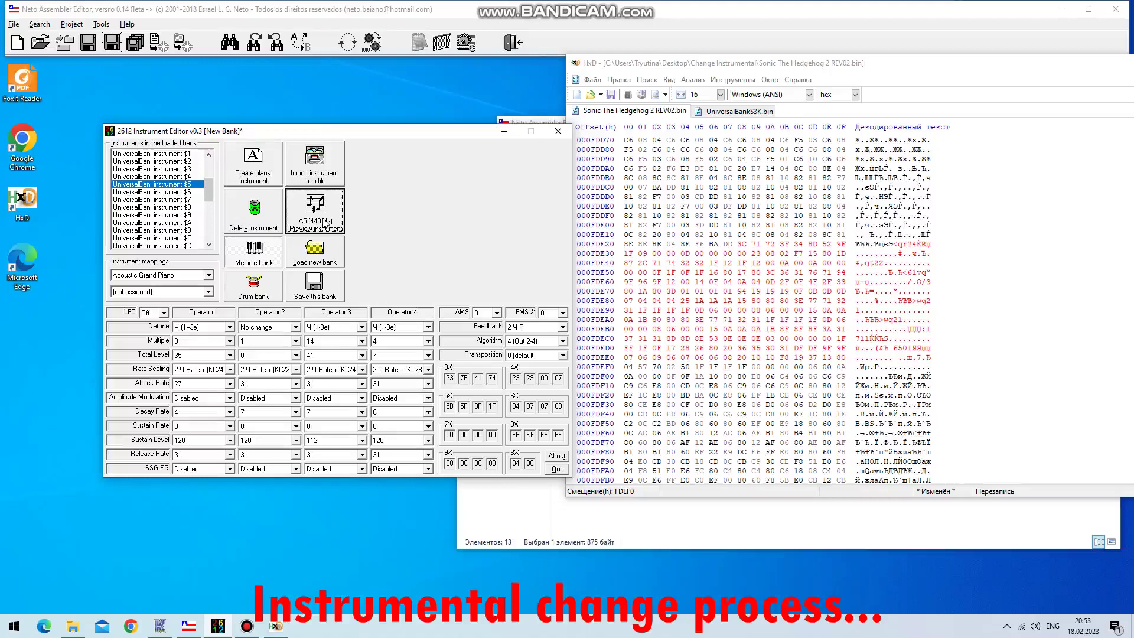
# Overwrite the instrument at FDEF0 in Sonic The Hedgehog 2 REV02.bin with the instrument $5 bytes from UniversalBankS3K.bin and save the ROM
pyautogui.click(739, 110)
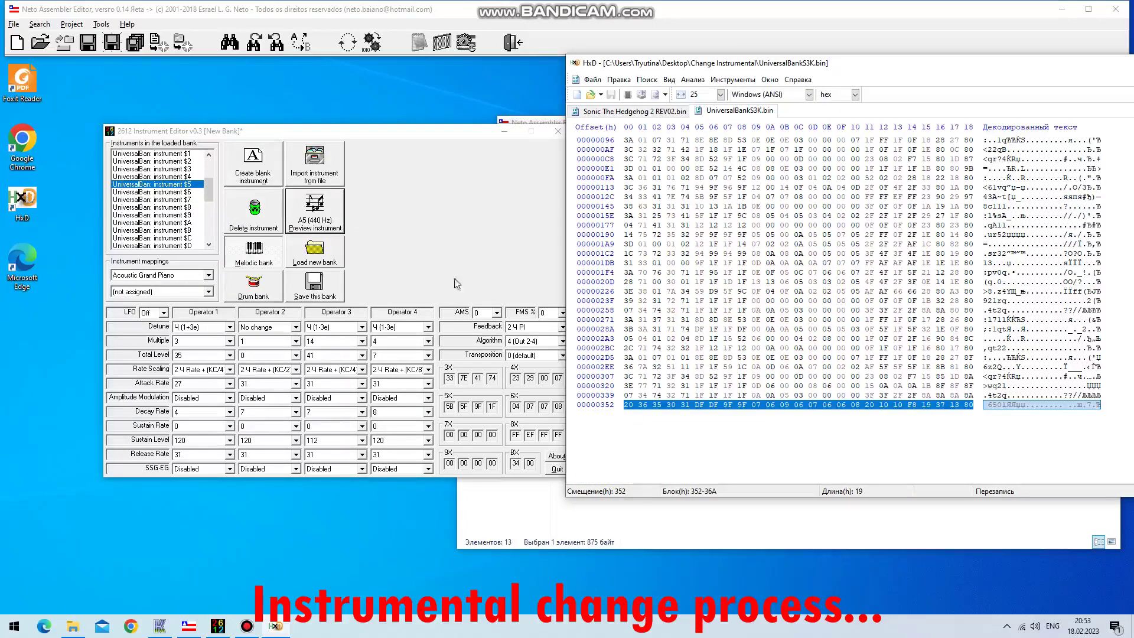
pyautogui.scroll(2, 642, 276)
pyautogui.moveTo(626, 188); pyautogui.dragTo(972, 188)
pyautogui.click(667, 112)
pyautogui.moveTo(626, 367); pyautogui.dragTo(654, 386)
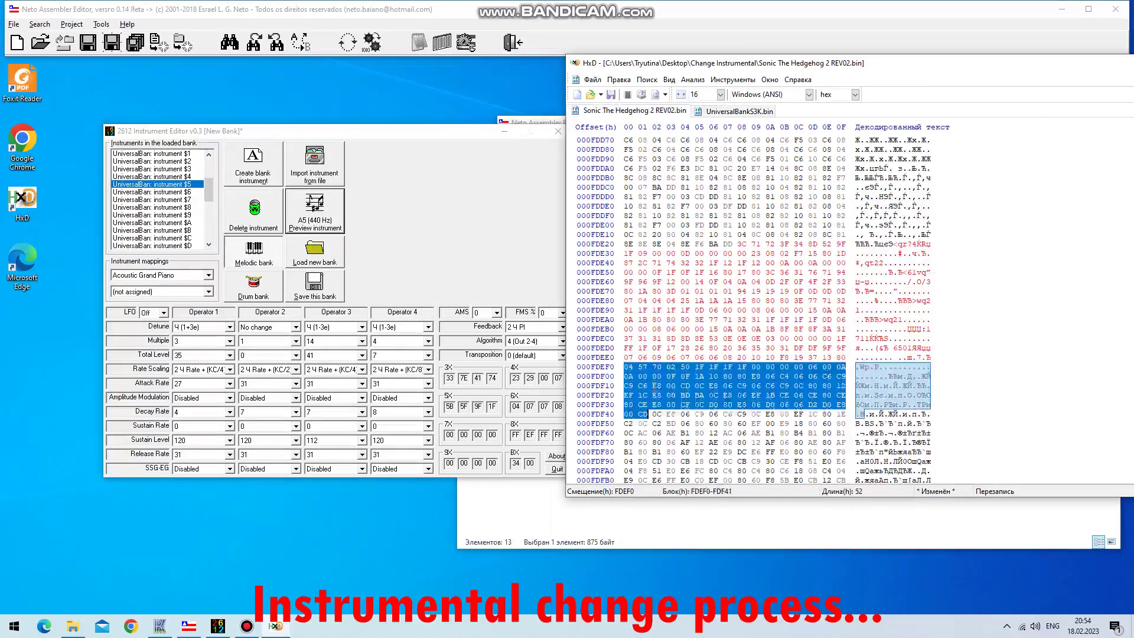
pyautogui.hotkey('ctrl', 'z')
pyautogui.moveTo(739, 244); pyautogui.dragTo(742, 376)
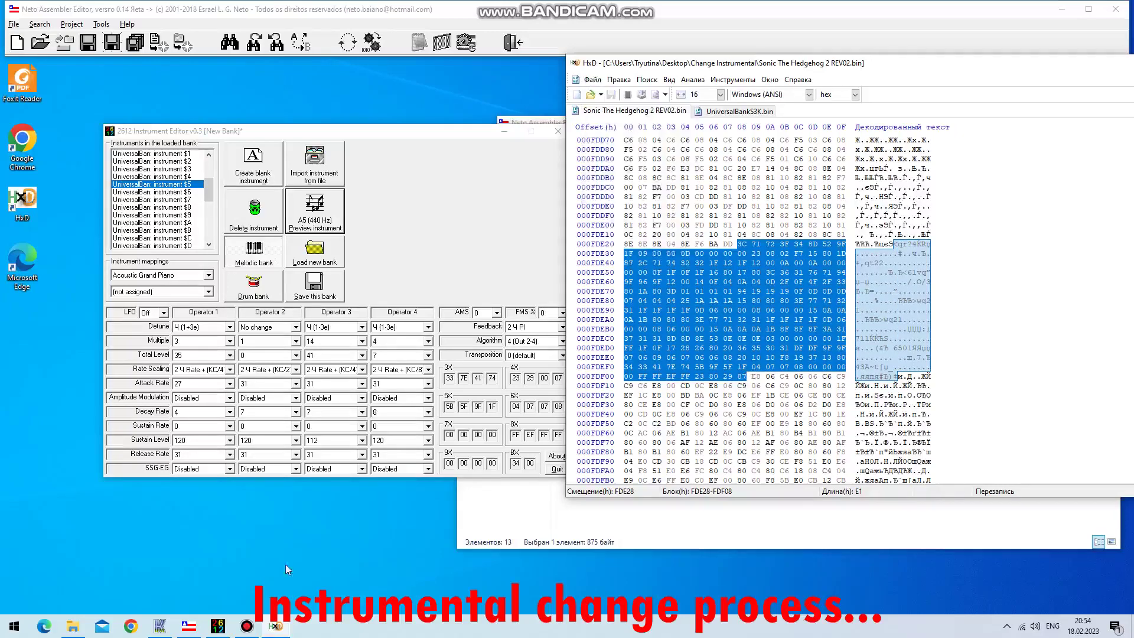
# Switch to Neto Assembler Editor's Sound Importer and set Sonic The Hedgehog 2 REV02.bin as both source and destination
pyautogui.click(189, 626)
pyautogui.click(837, 137)
pyautogui.click(649, 151)
pyautogui.doubleClick(568, 307)
pyautogui.click(837, 148)
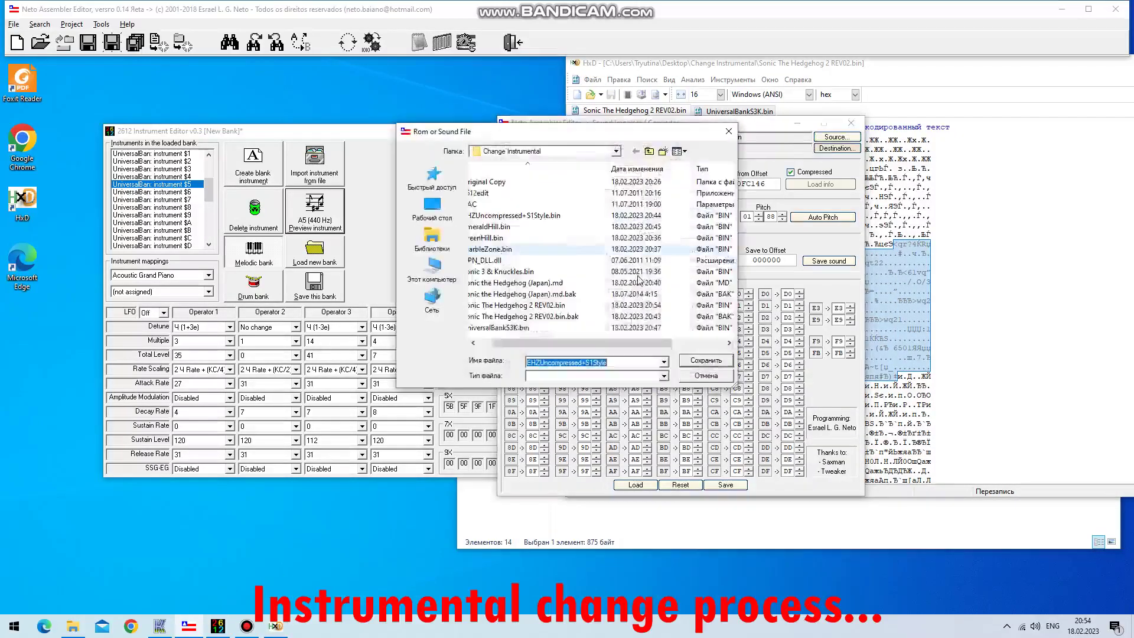
pyautogui.doubleClick(572, 306)
# Choose the Créditos music as the source sound and copy its read offset 0FD797 into the destination save offset
pyautogui.scroll(-8, 603, 184)
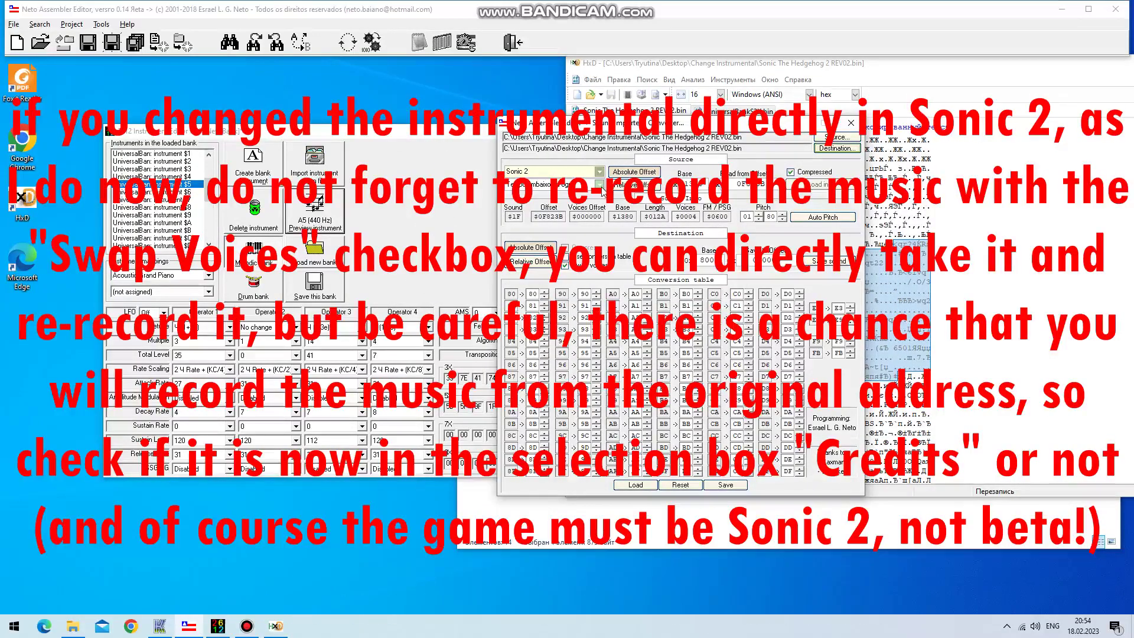
pyautogui.scroll(1, 602, 188)
pyautogui.rightClick(748, 184)
pyautogui.hotkey('ctrl', 'c')
pyautogui.click(785, 222)
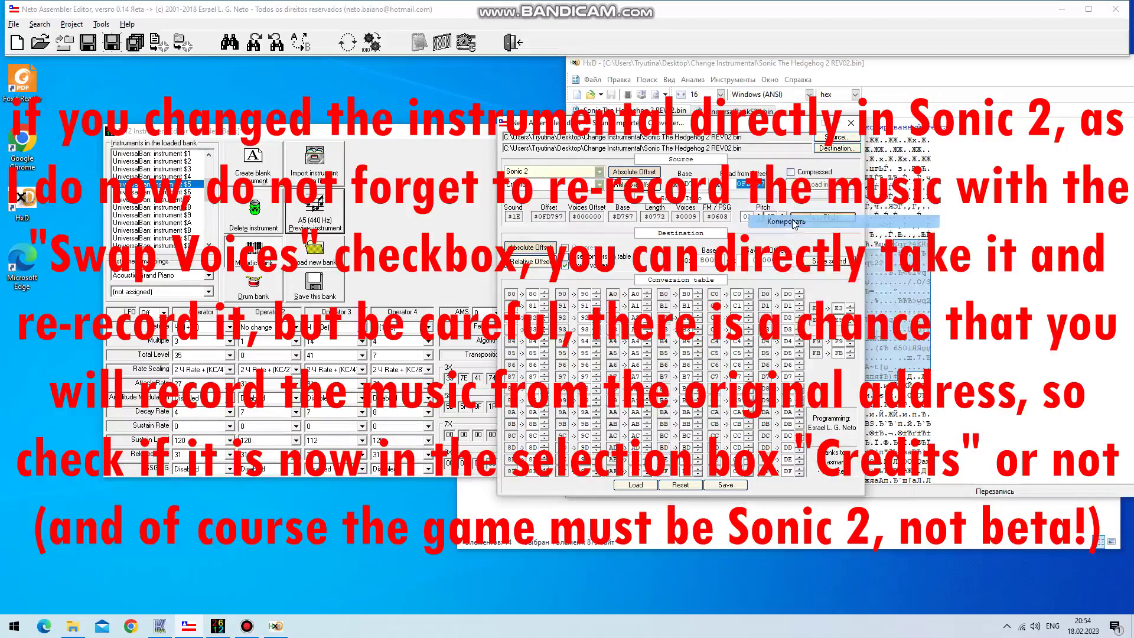
pyautogui.rightClick(767, 260)
pyautogui.click(800, 310)
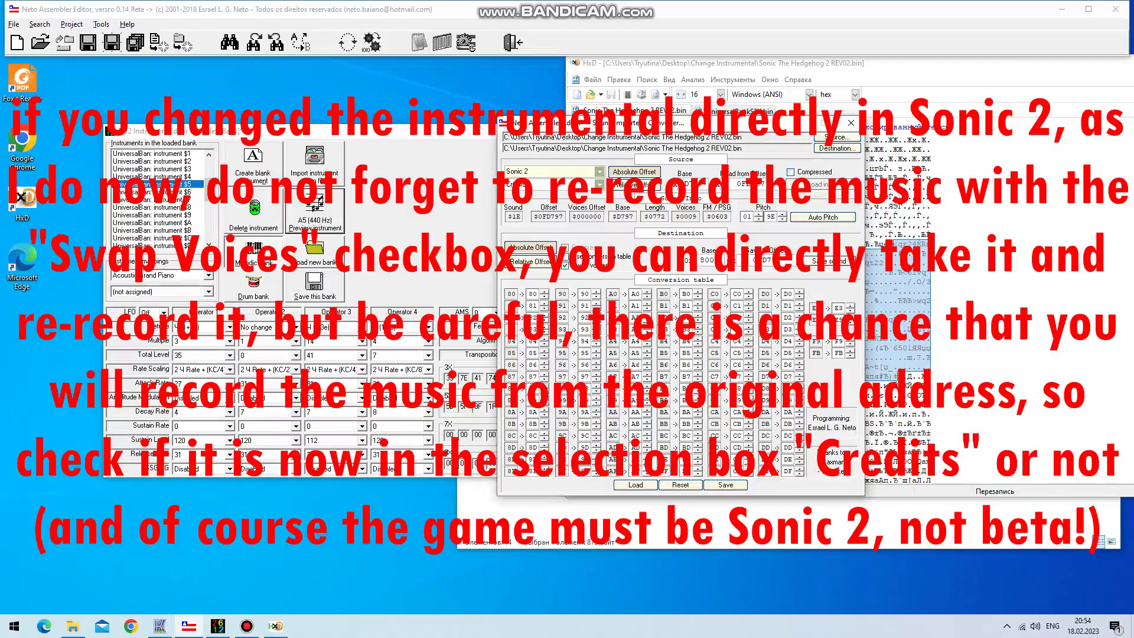
# Copy the source base D797 into the destination base and save the sound with voices swapped
pyautogui.rightClick(693, 184)
pyautogui.hotkey('ctrl', 'c')
pyautogui.click(731, 223)
pyautogui.rightClick(719, 260)
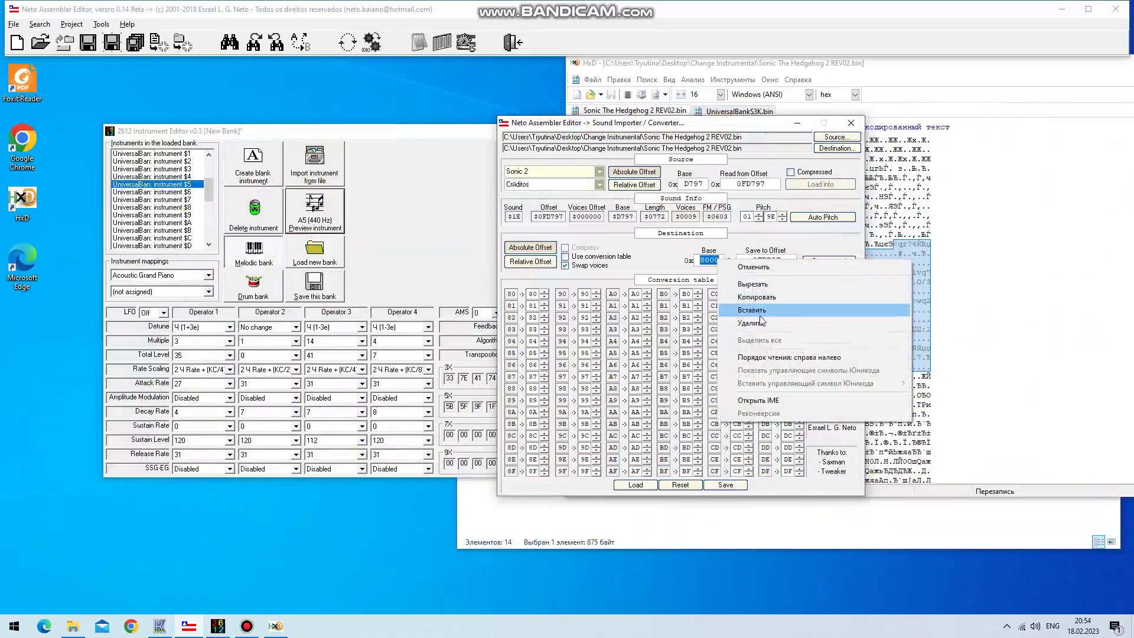
pyautogui.click(760, 310)
pyautogui.click(829, 261)
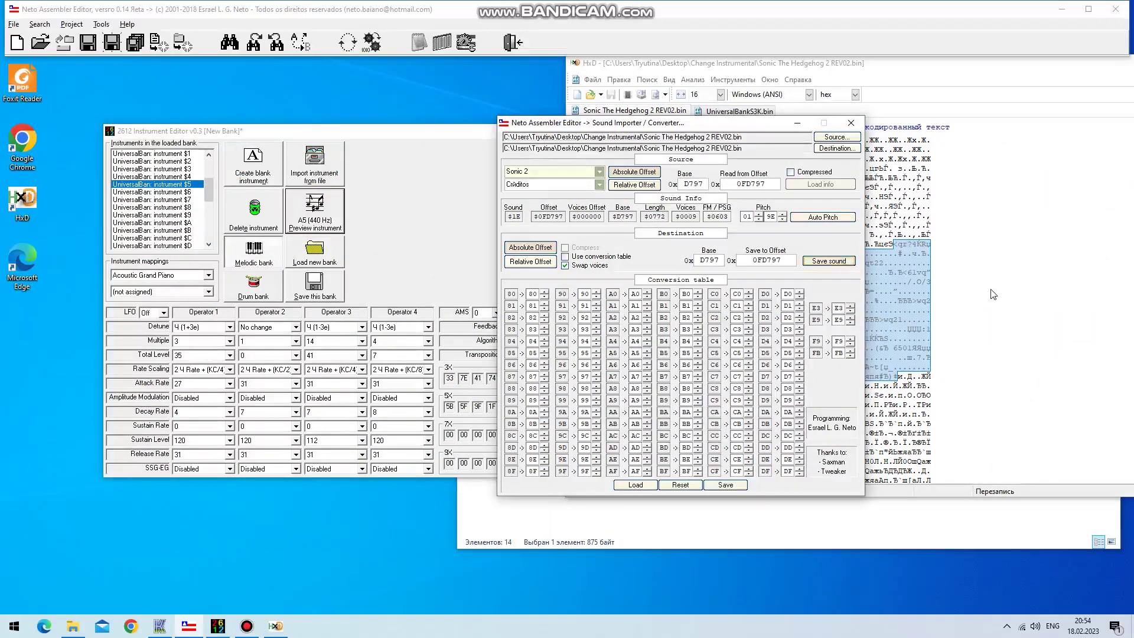
# Load Sonic The Hedgehog 2 REV02.bin from the Change Instrumental folder into the Fusion emulator
pyautogui.click(992, 293)
pyautogui.click(766, 526)
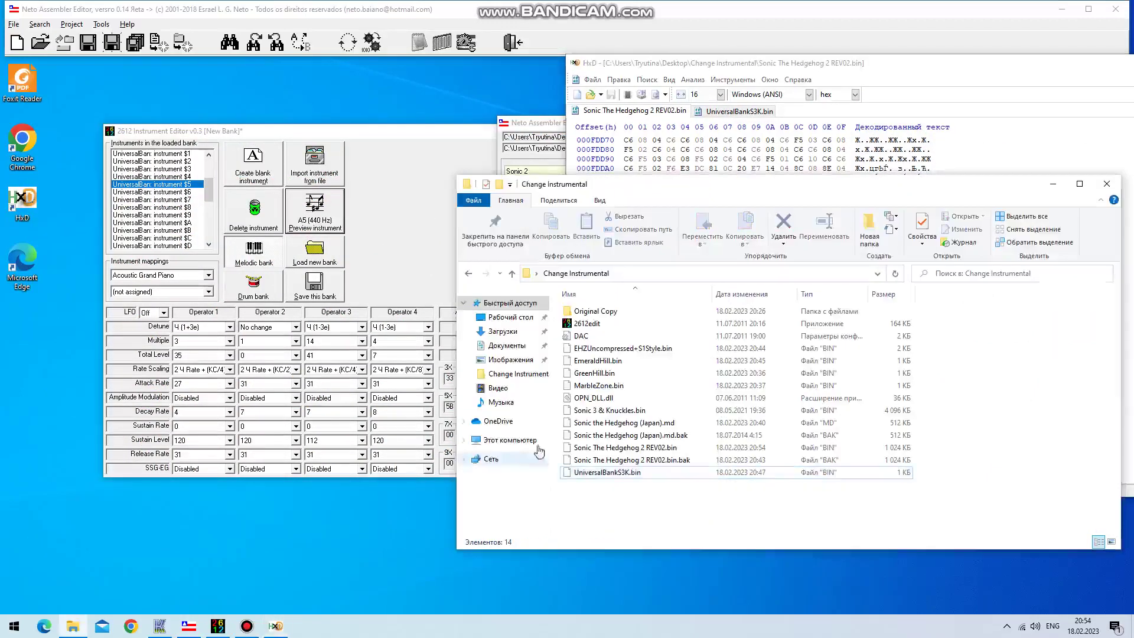
pyautogui.click(153, 628)
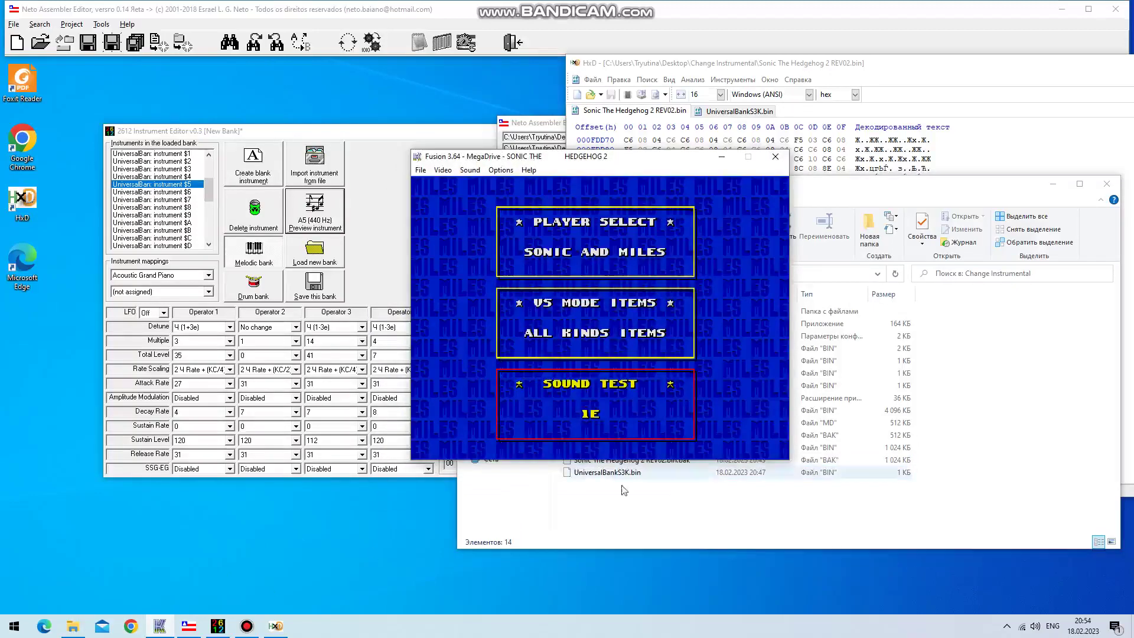
pyautogui.click(621, 490)
pyautogui.moveTo(628, 449); pyautogui.dragTo(430, 374)
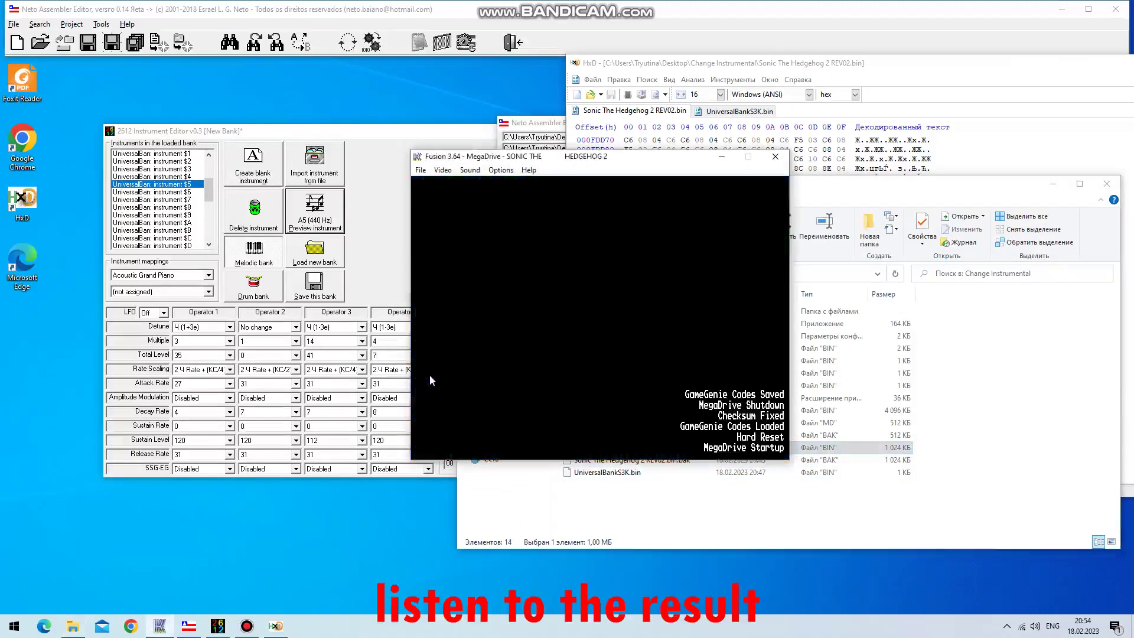
# Fast-forward through the game's startup to its options screen and highlight Sound Test
pyautogui.press('Return')
pyautogui.press('BackSpace')
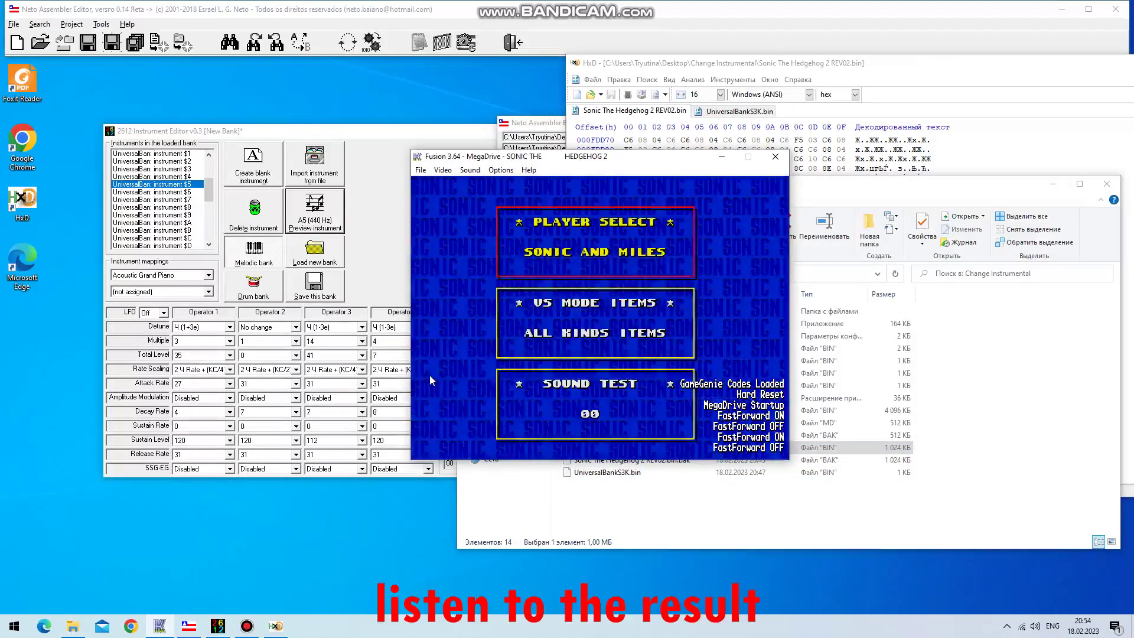
pyautogui.press('Up')
# Set Sound Test to 1E and play the track to hear the changed instruments
pyautogui.press('Right')
pyautogui.press('Right')
pyautogui.press('BackSpace')
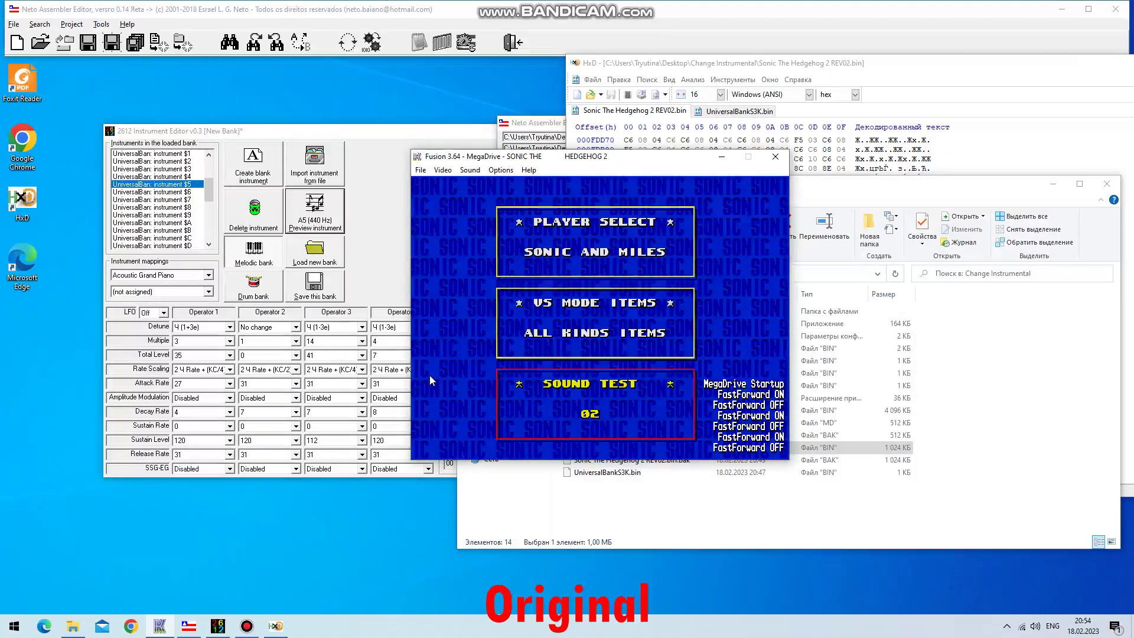
pyautogui.press('BackSpace')
pyautogui.press('Right')
pyautogui.press('Right')
pyautogui.press('Right')
pyautogui.press('Right')
pyautogui.press('Right')
pyautogui.press('Right')
pyautogui.press('Right')
pyautogui.press('Right')
pyautogui.press('Right')
pyautogui.press('Right')
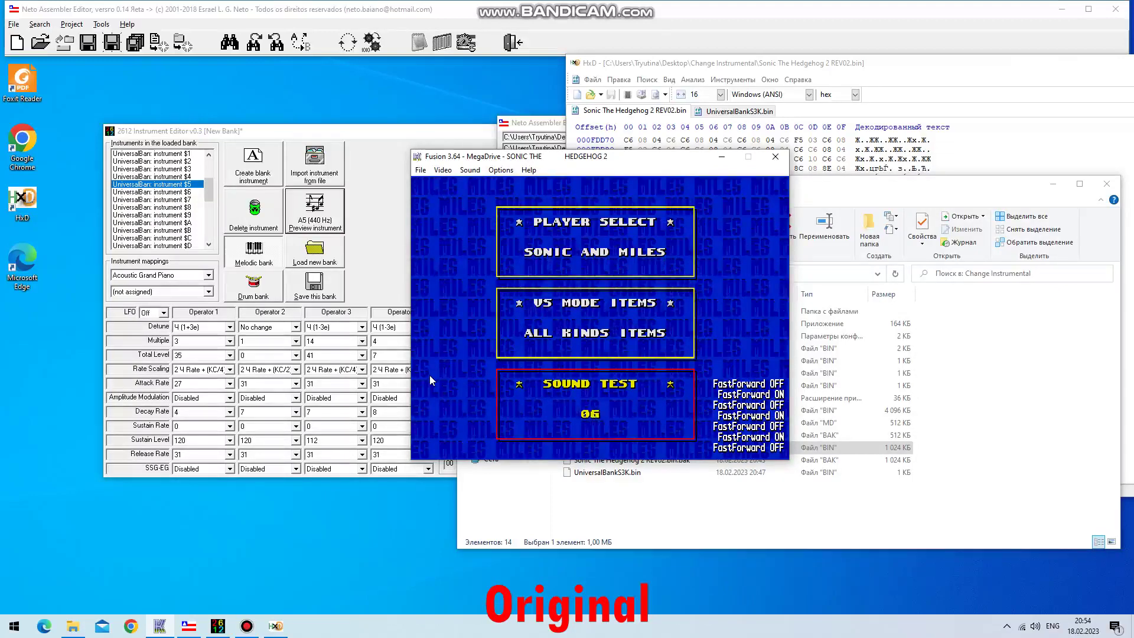
pyautogui.press('Right')
pyautogui.press('Right')
pyautogui.press('Right')
pyautogui.press('Right')
pyautogui.press('Right')
pyautogui.press('Right')
pyautogui.press('Right')
pyautogui.press('Right')
pyautogui.press('Right')
pyautogui.press('Right')
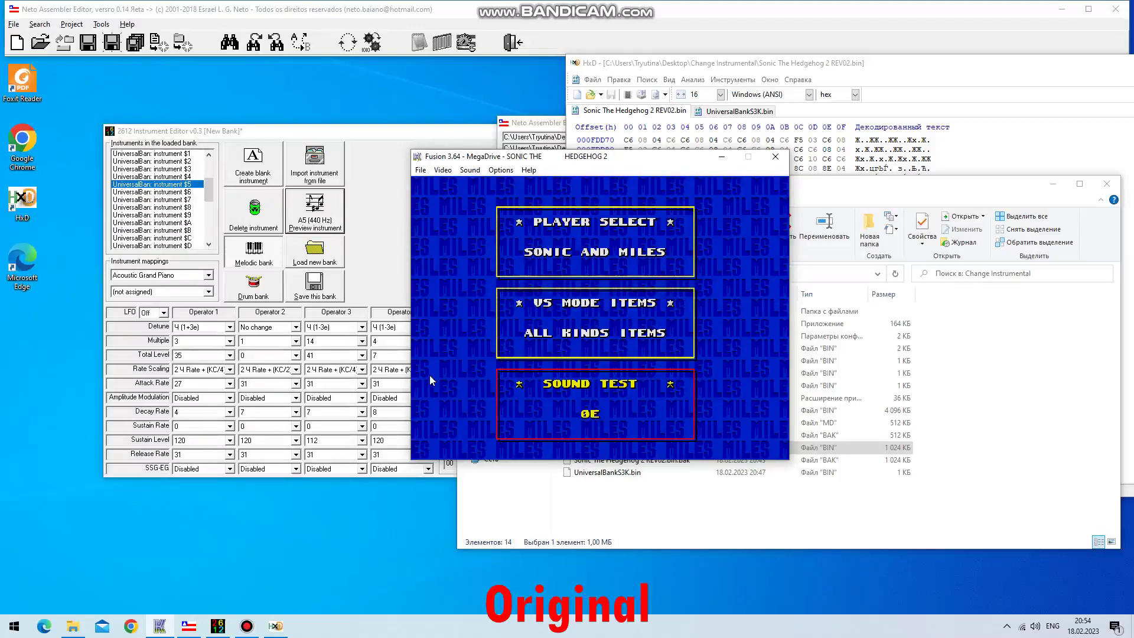
pyautogui.press('Right')
pyautogui.press('Right')
pyautogui.press('Right')
pyautogui.press('Right')
pyautogui.press('Right')
pyautogui.press('Right')
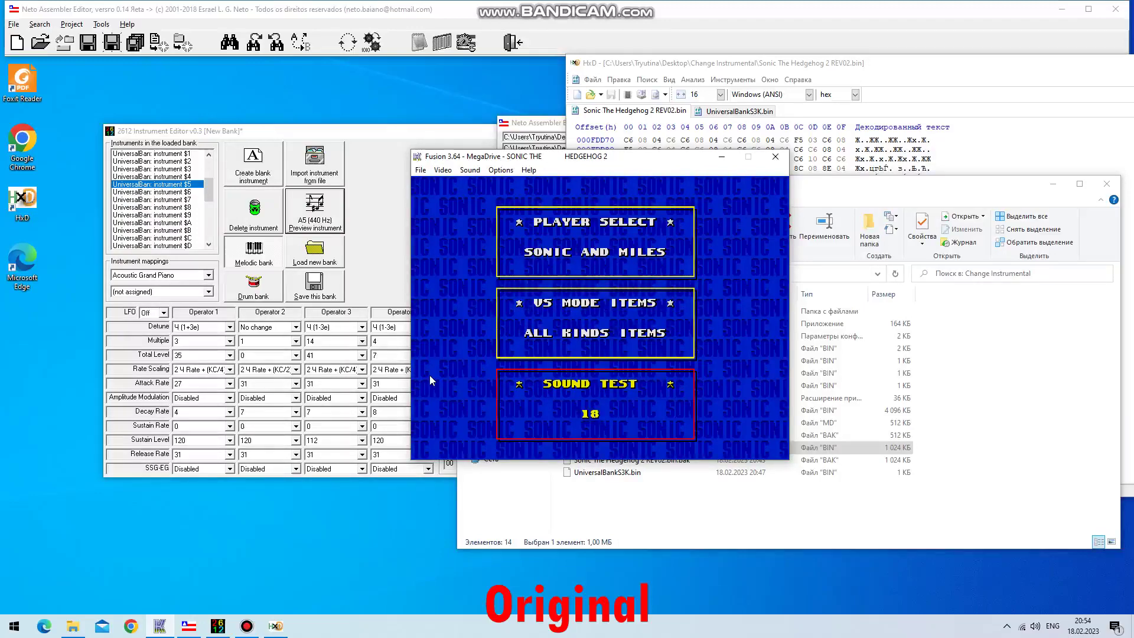
pyautogui.press('Right')
pyautogui.press('Right')
pyautogui.press('Tab')
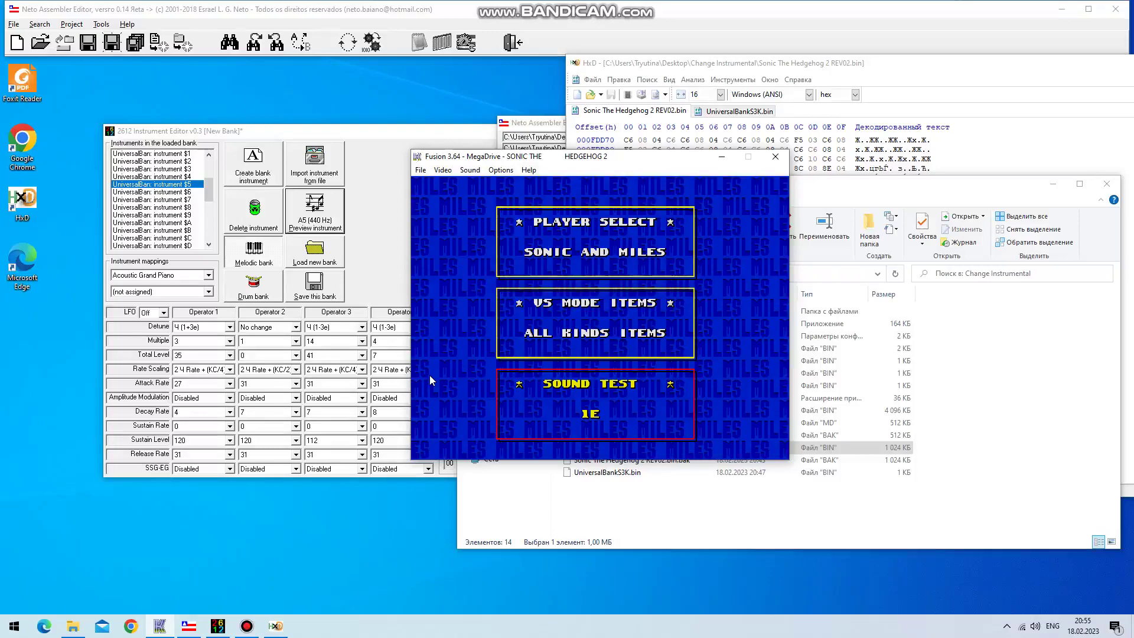
# Return to the Sound Importer and check the Compressed setting for Emerald Hill and other Sonic 2 music entries
pyautogui.click(529, 124)
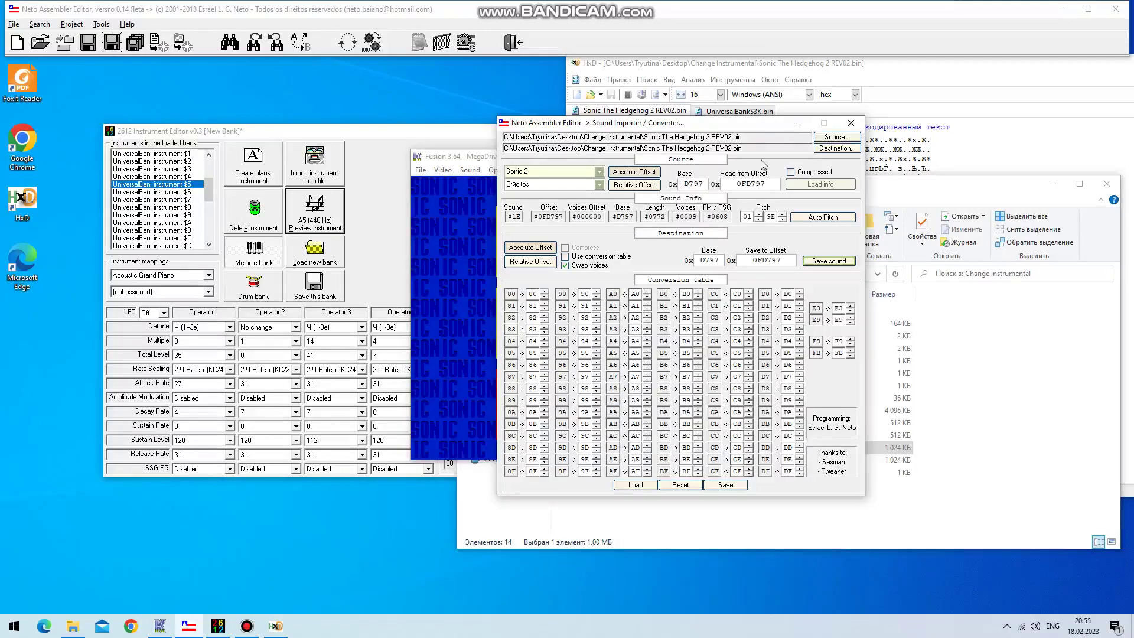
pyautogui.click(599, 184)
pyautogui.scroll(5, 567, 218)
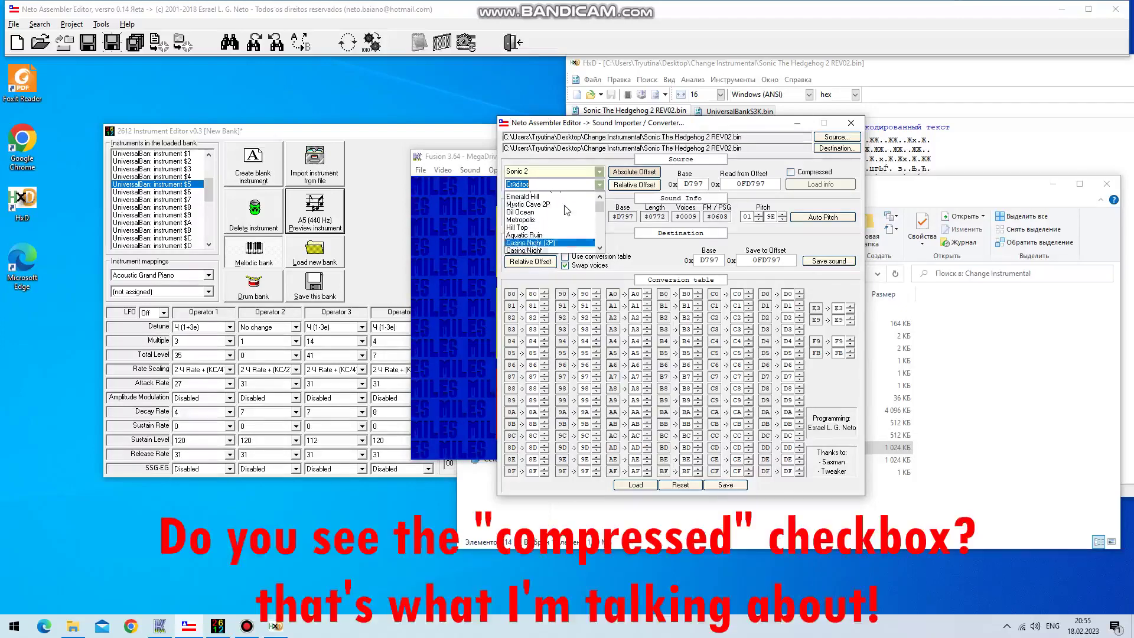
pyautogui.click(565, 196)
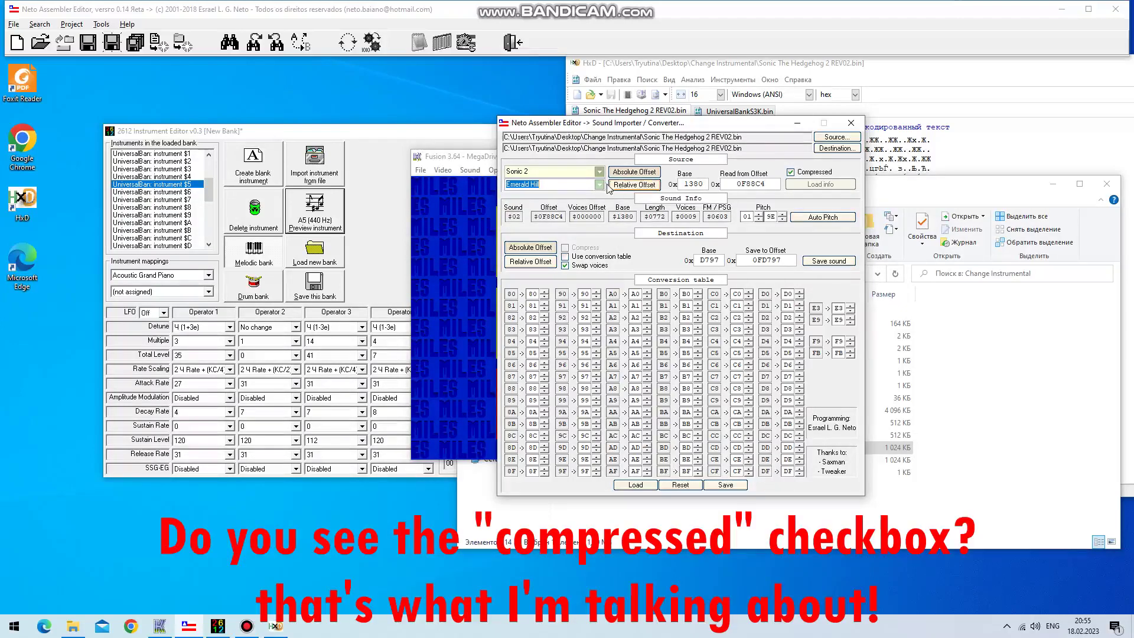
pyautogui.scroll(-1, 604, 186)
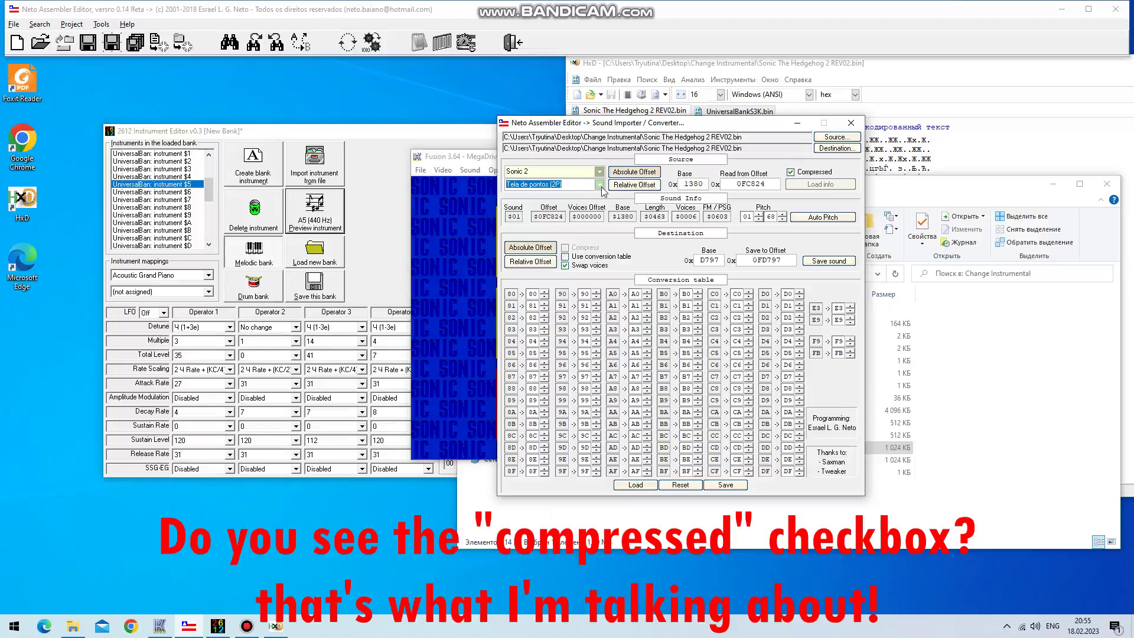
pyautogui.scroll(-5, 603, 188)
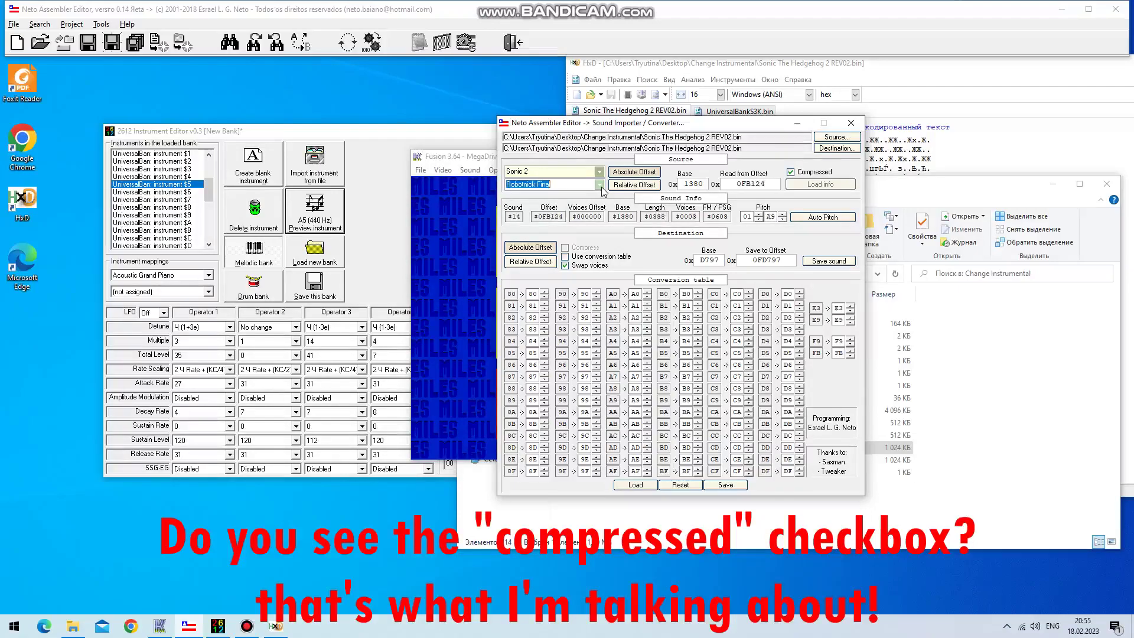
pyautogui.scroll(-2, 602, 188)
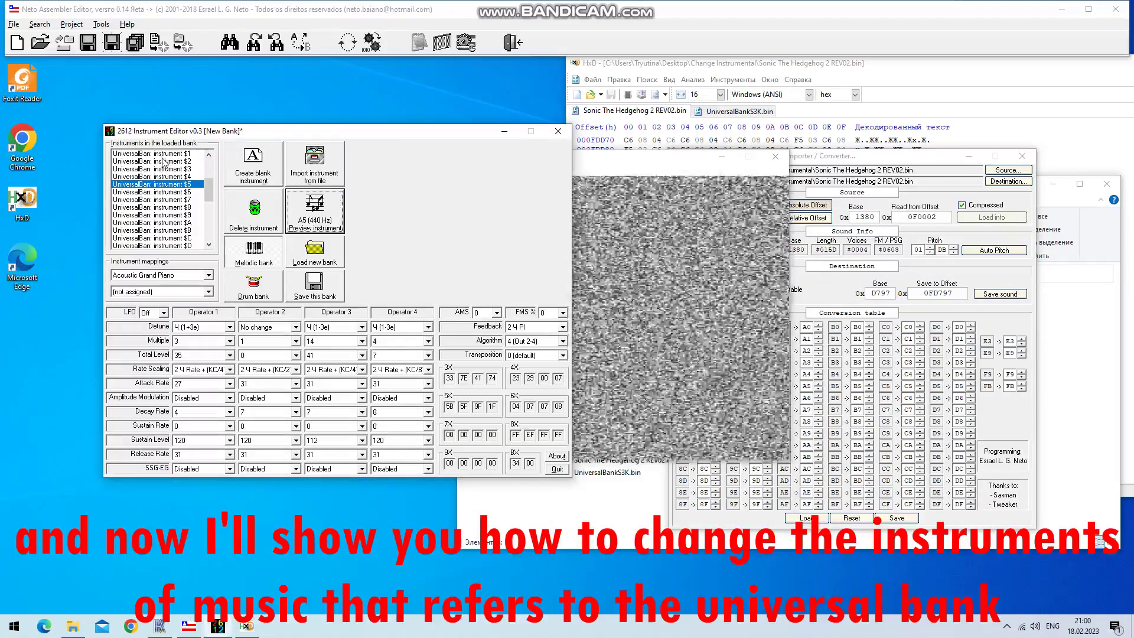
# Delete all the EmeraldHill and UniversalBan instruments from the loaded bank in the 2612 Instrument Editor
pyautogui.scroll(4, 163, 160)
pyautogui.click(164, 154)
pyautogui.click(256, 212)
pyautogui.click(257, 212)
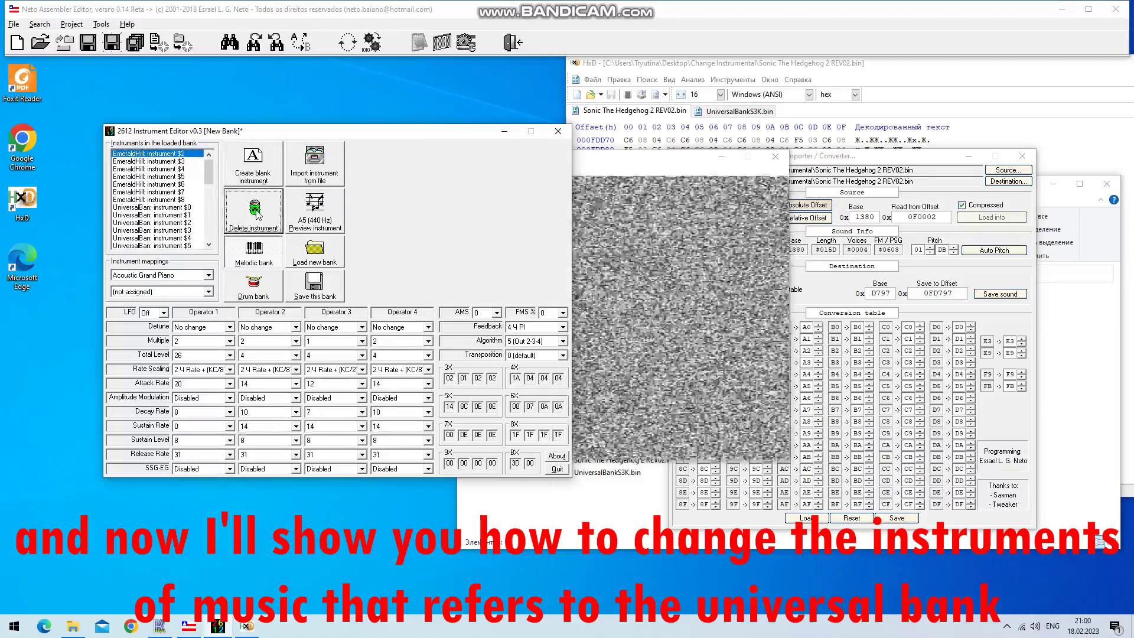
pyautogui.click(257, 215)
pyautogui.click(258, 215)
pyautogui.click(258, 214)
pyautogui.click(258, 215)
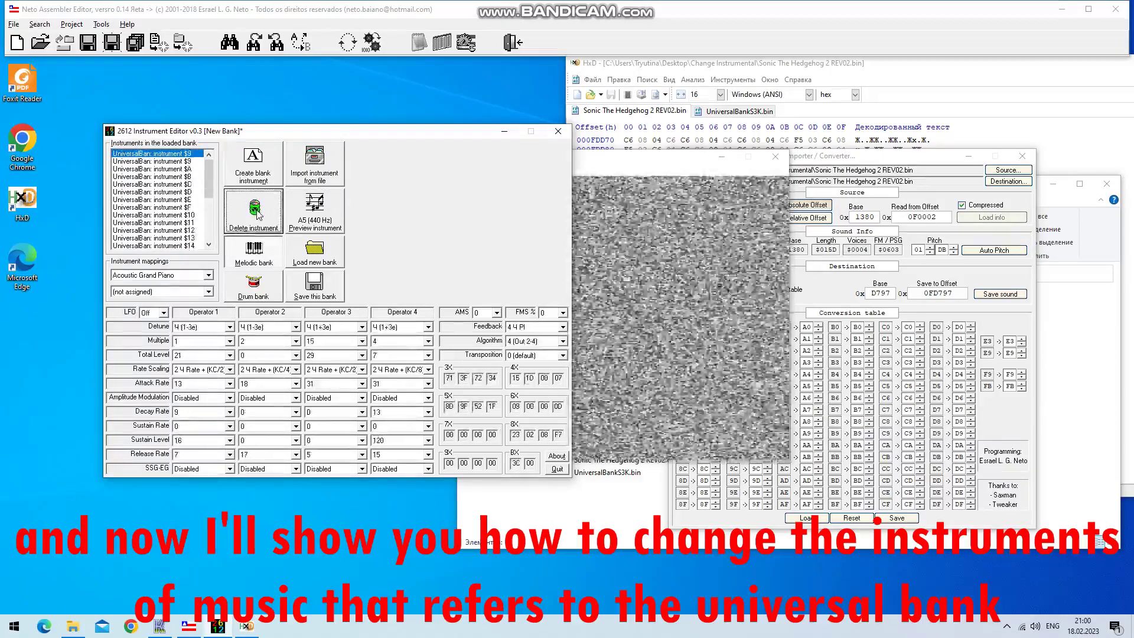
pyautogui.click(258, 215)
pyautogui.click(258, 215)
pyautogui.click(258, 215)
pyautogui.click(257, 215)
pyautogui.click(258, 215)
pyautogui.click(257, 215)
pyautogui.click(257, 215)
pyautogui.click(257, 215)
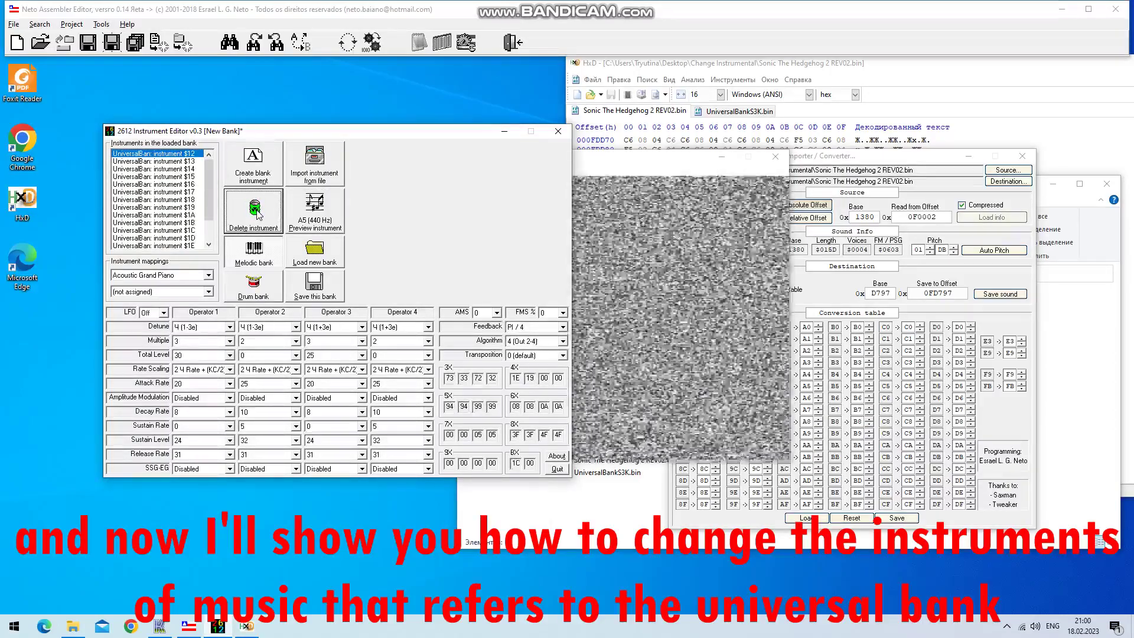
pyautogui.click(258, 215)
pyautogui.click(257, 215)
pyautogui.click(258, 215)
pyautogui.click(258, 215)
pyautogui.click(257, 215)
# Switch to HxD, close Sonic The Hedgehog 2 REV02.bin and UniversalBankS3K.bin, and move its window clear of the screen edge
pyautogui.click(841, 69)
pyautogui.middleClick(654, 112)
pyautogui.middleClick(645, 111)
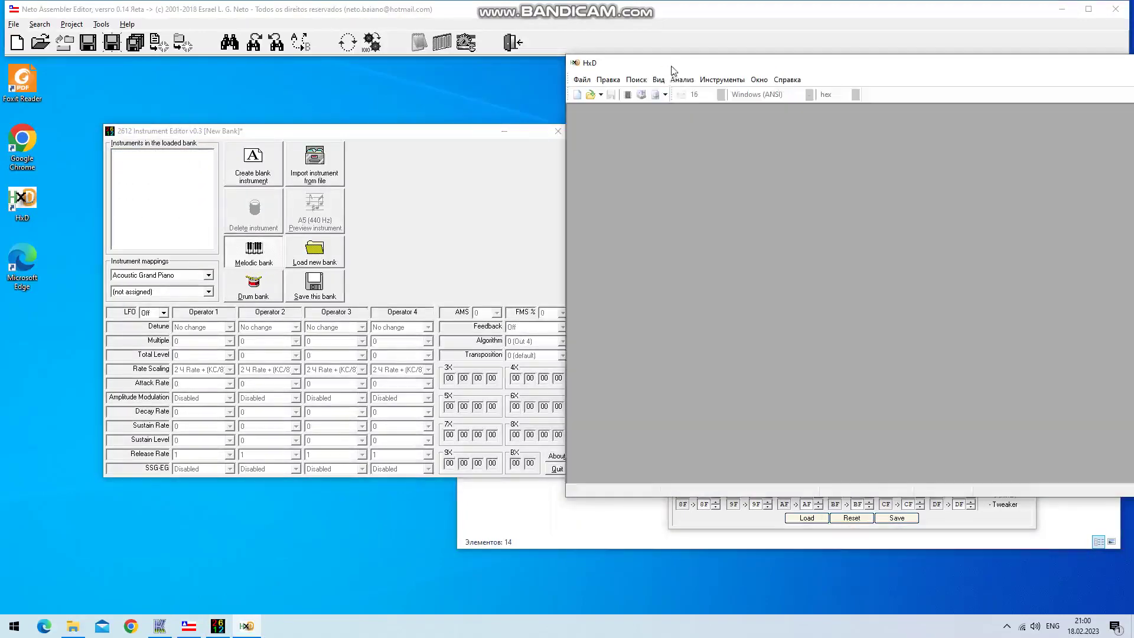
pyautogui.moveTo(672, 67); pyautogui.dragTo(394, 65)
# Load Sonic 3 & Knuckles.bin as the Sound Importer's source, list its Sonic 3K music and turn off Swap voices
pyautogui.click(194, 627)
pyautogui.click(1009, 170)
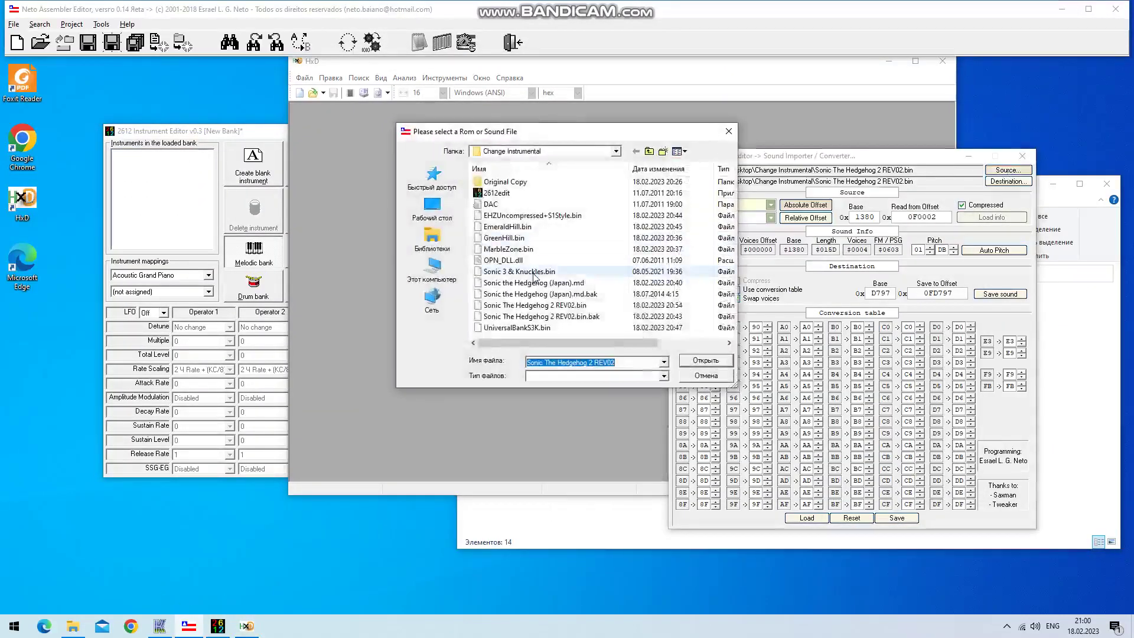
pyautogui.doubleClick(535, 271)
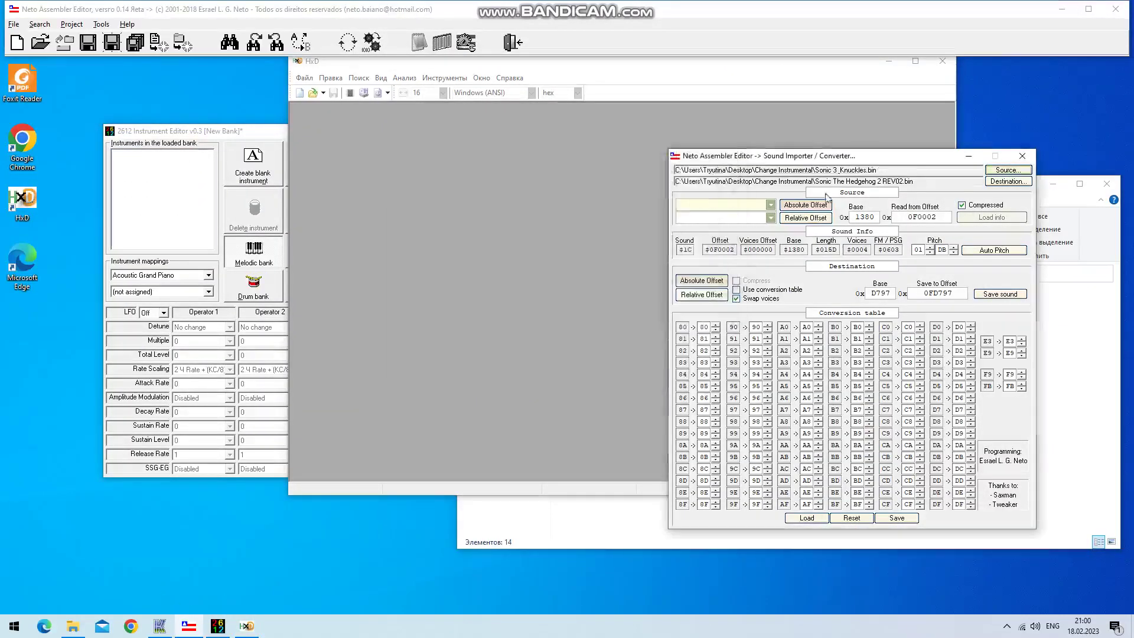
pyautogui.click(770, 218)
pyautogui.click(793, 239)
pyautogui.click(761, 299)
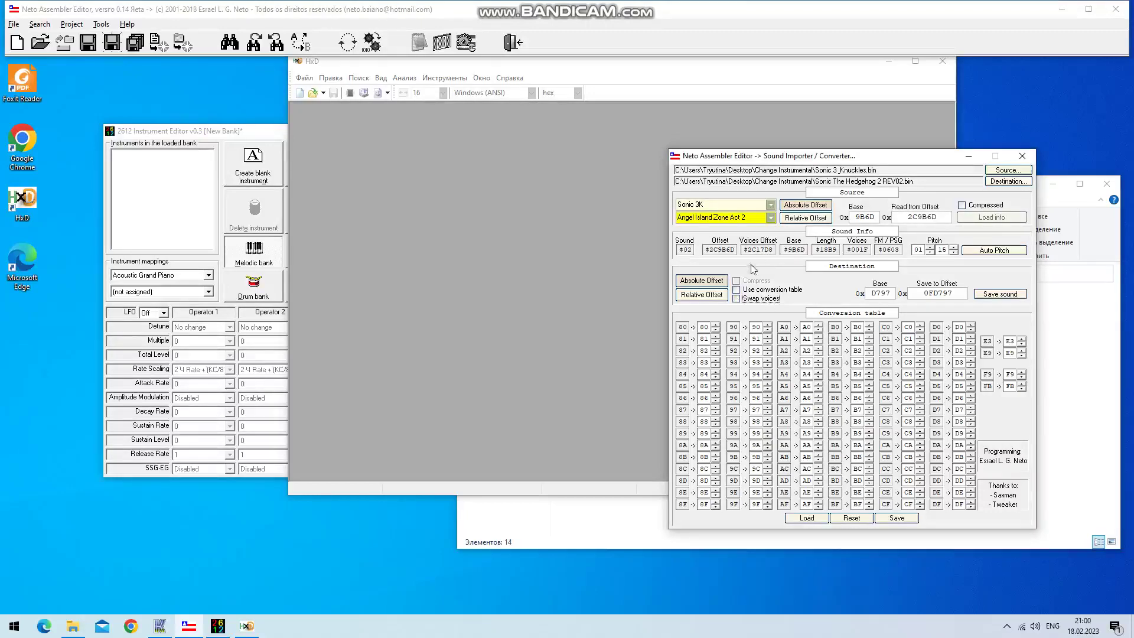
# Browse the Sonic 3K music entries, compare their voices offsets, and select Hidrocity Zone Act 2 as the source sound
pyautogui.scroll(-5, 770, 221)
pyautogui.scroll(-10, 772, 225)
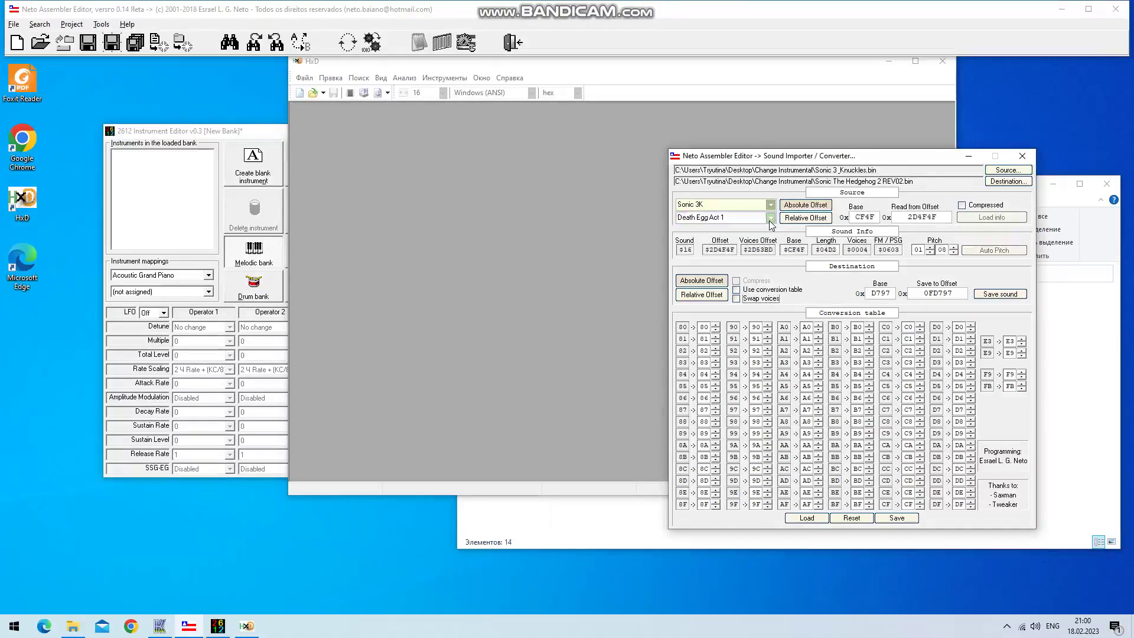
pyautogui.scroll(-3, 770, 223)
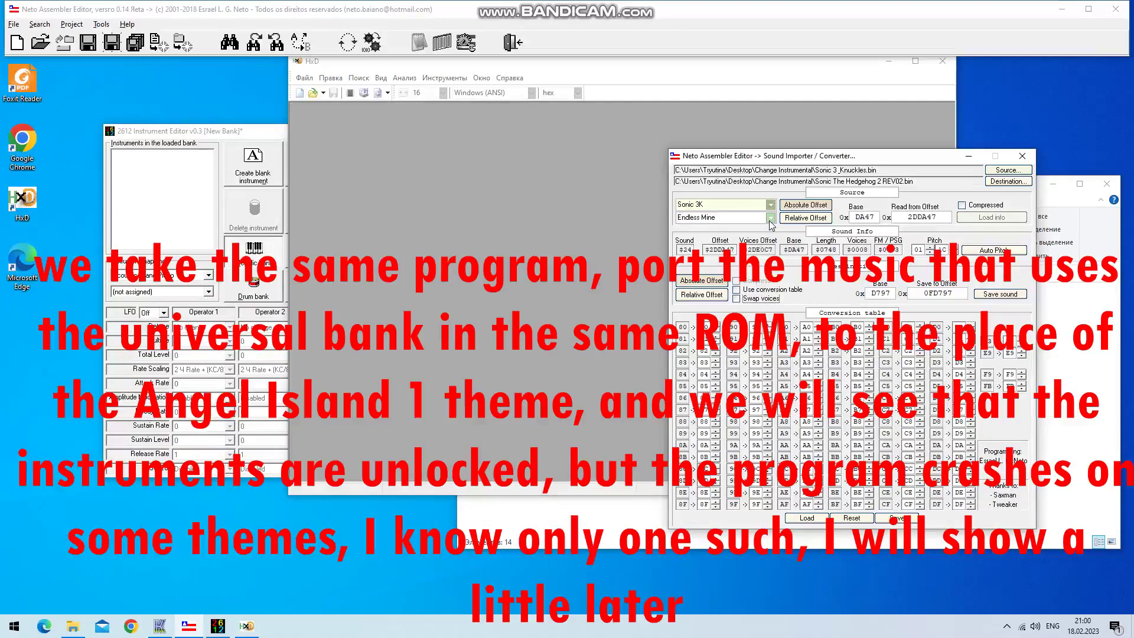
pyautogui.scroll(-4, 770, 225)
pyautogui.scroll(15, 769, 225)
pyautogui.scroll(-6, 771, 223)
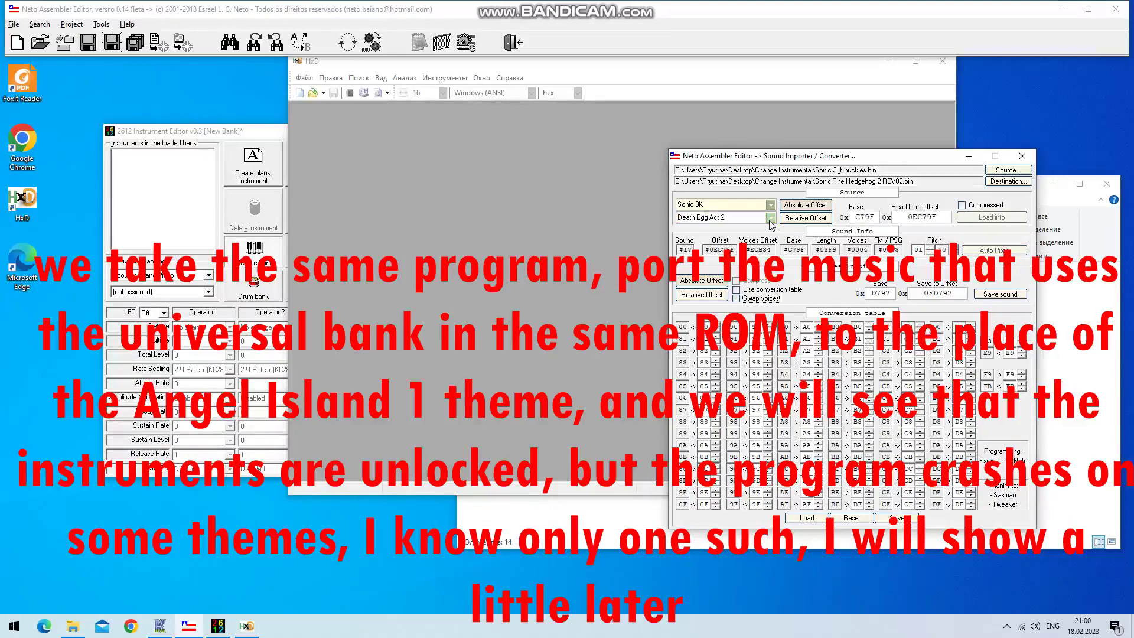
pyautogui.scroll(-5, 771, 223)
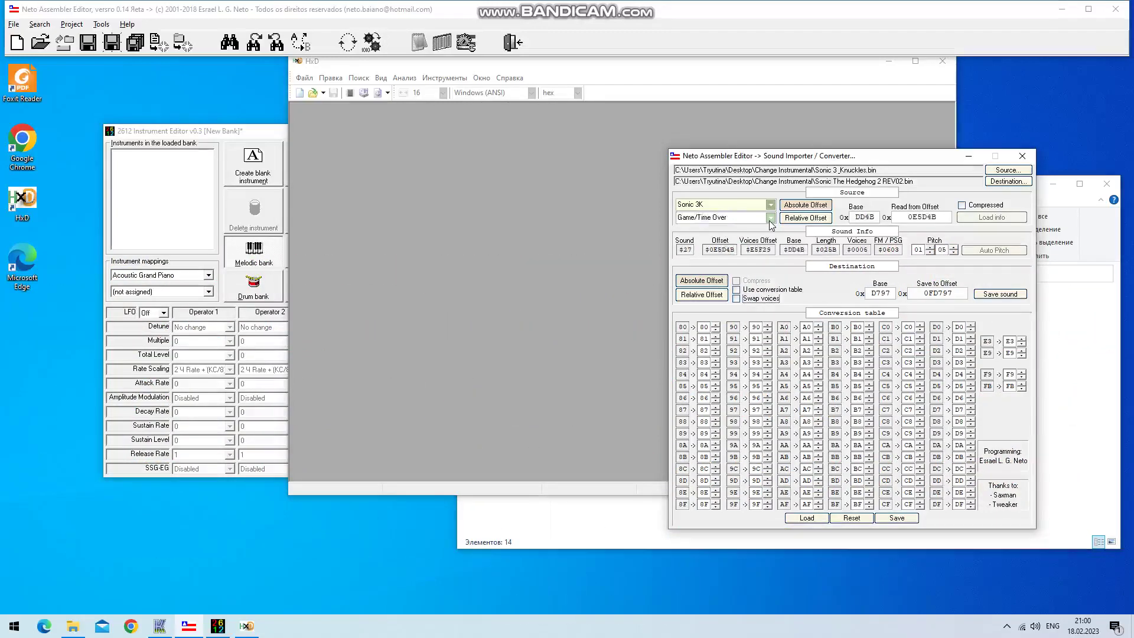
pyautogui.scroll(6, 770, 223)
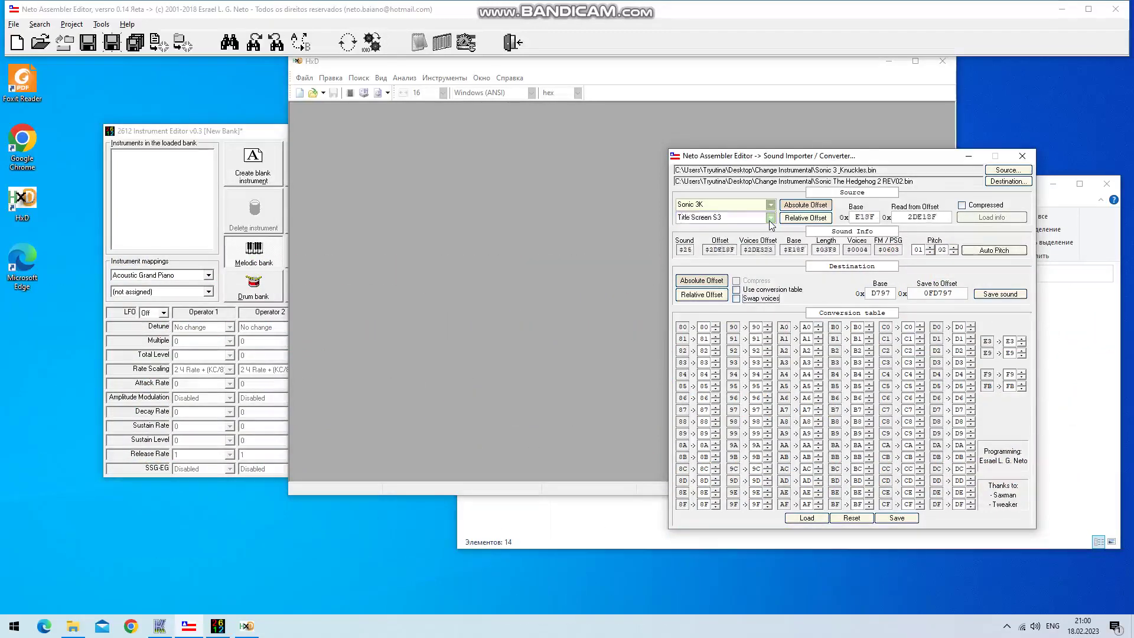
pyautogui.scroll(19, 770, 223)
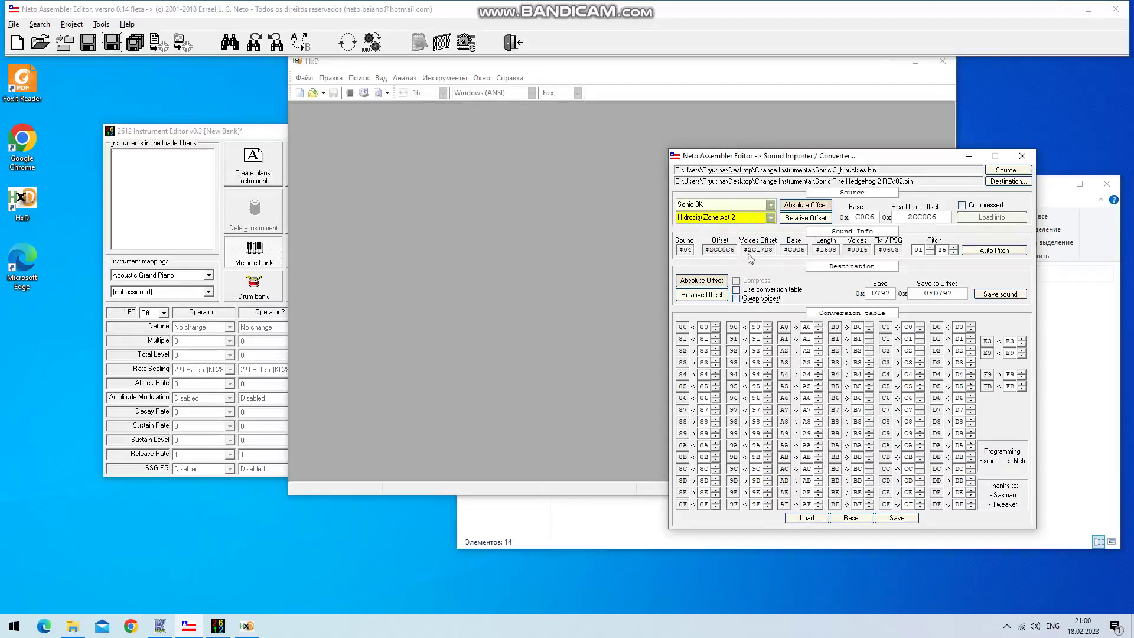
# Set Sonic 3 & Knuckles.bin from the Change Instrumental folder as the destination ROM
pyautogui.click(1108, 390)
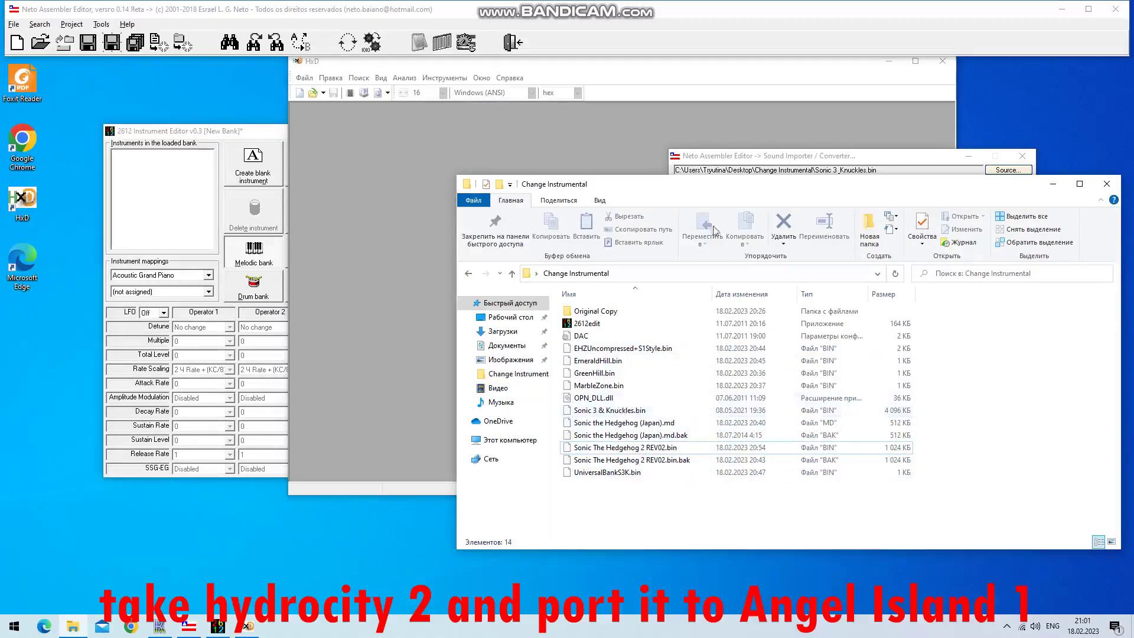
pyautogui.click(756, 169)
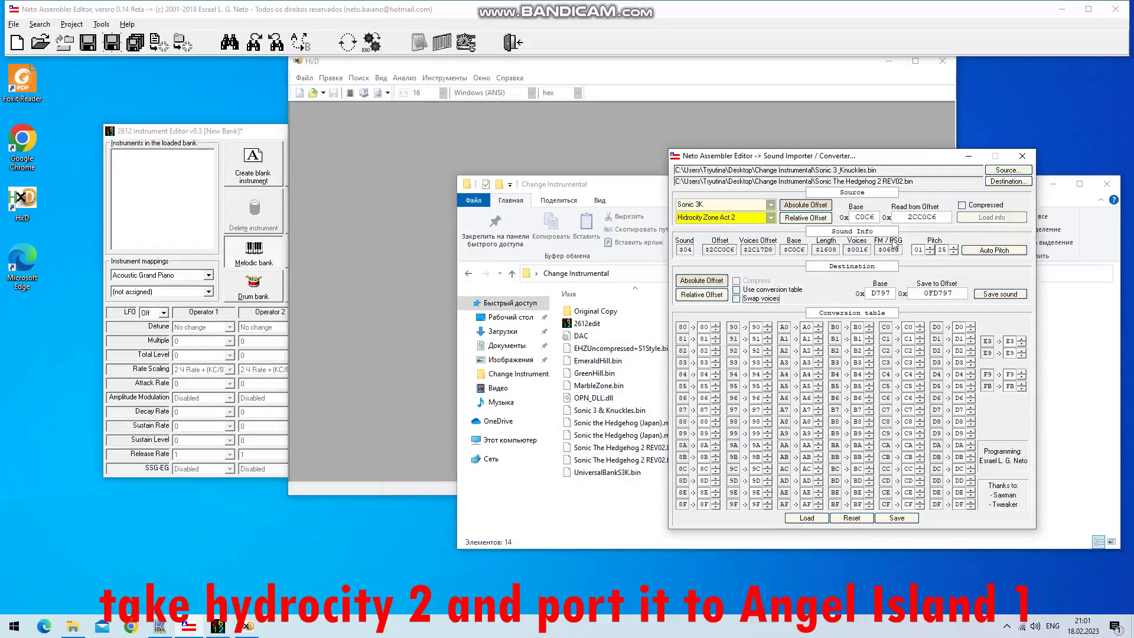
pyautogui.click(1008, 181)
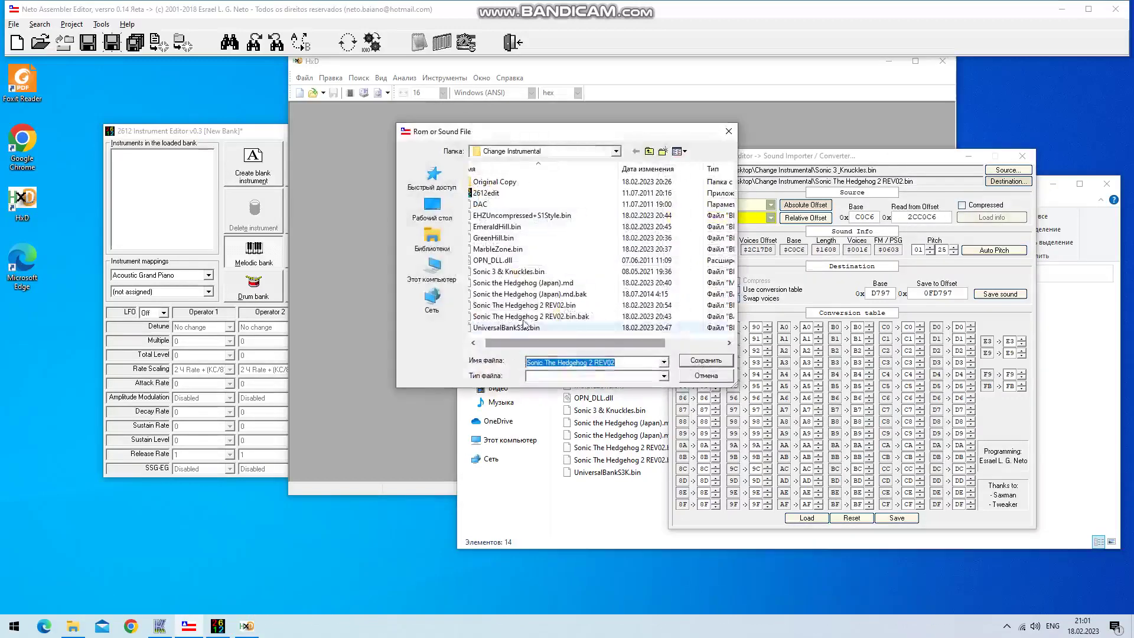
pyautogui.doubleClick(533, 271)
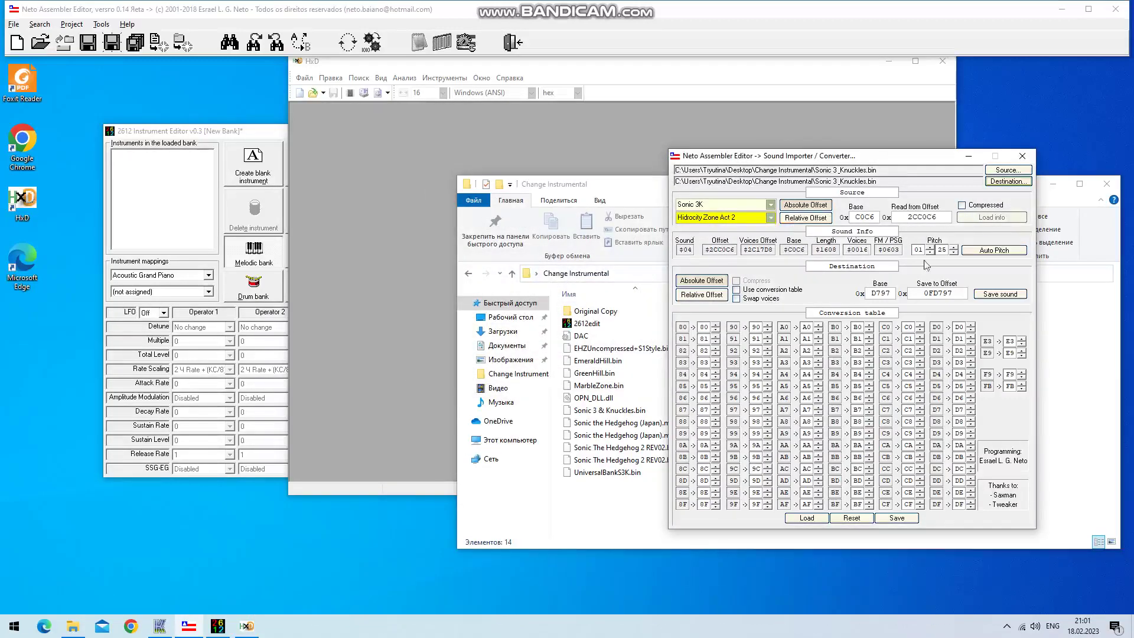
# Save Hidrocity Zone Act 2 over Angel Island Zone Act 1, using destination base 8000 and save offset 2C8000
pyautogui.doubleClick(939, 293)
pyautogui.write('2C8000')
pyautogui.doubleClick(881, 293)
pyautogui.write('8000')
pyautogui.scroll(3, 765, 218)
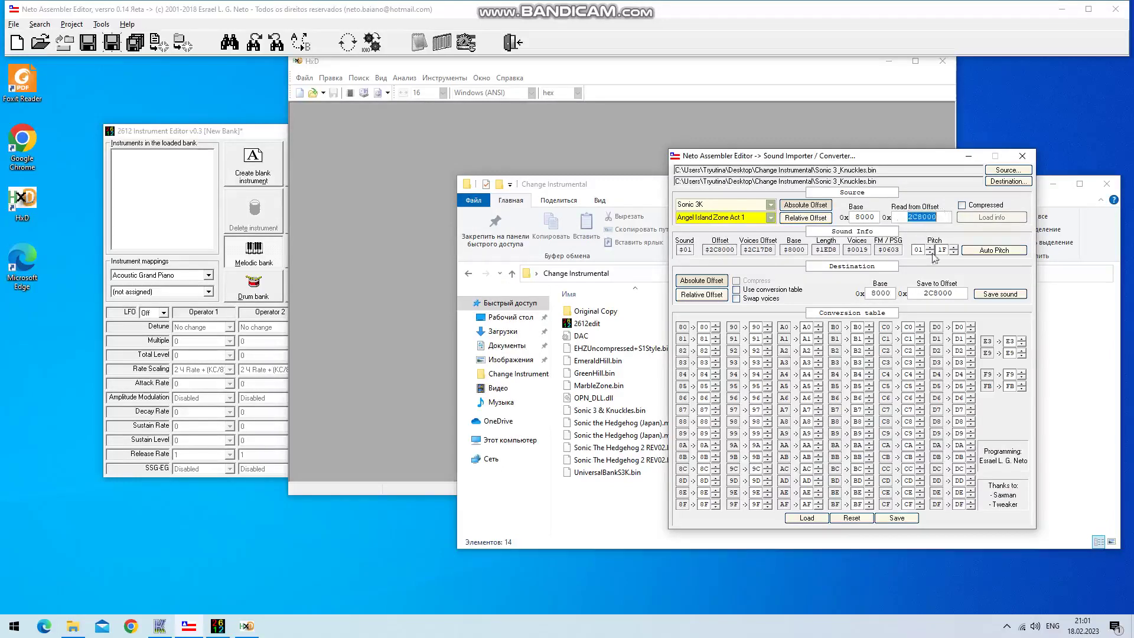
pyautogui.moveTo(917, 217); pyautogui.dragTo(903, 214)
pyautogui.scroll(-3, 770, 218)
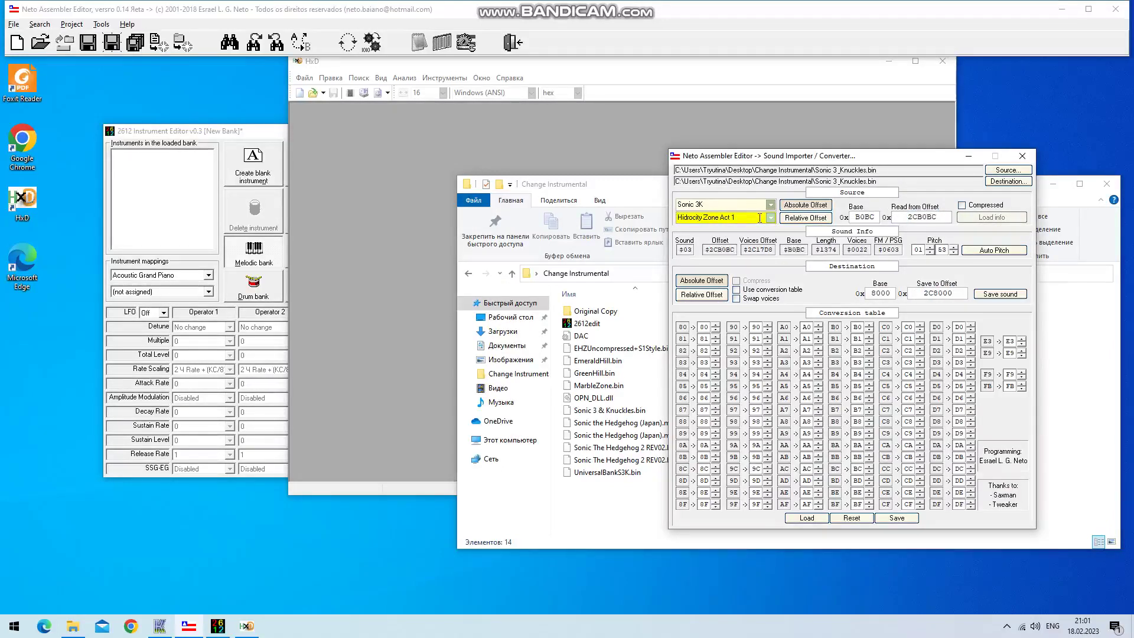
pyautogui.click(1008, 299)
# Load Sonic 3 & Knuckles.bin from the Change Instrumental folder into the Fusion emulator
pyautogui.click(1052, 365)
pyautogui.click(615, 411)
pyautogui.click(163, 623)
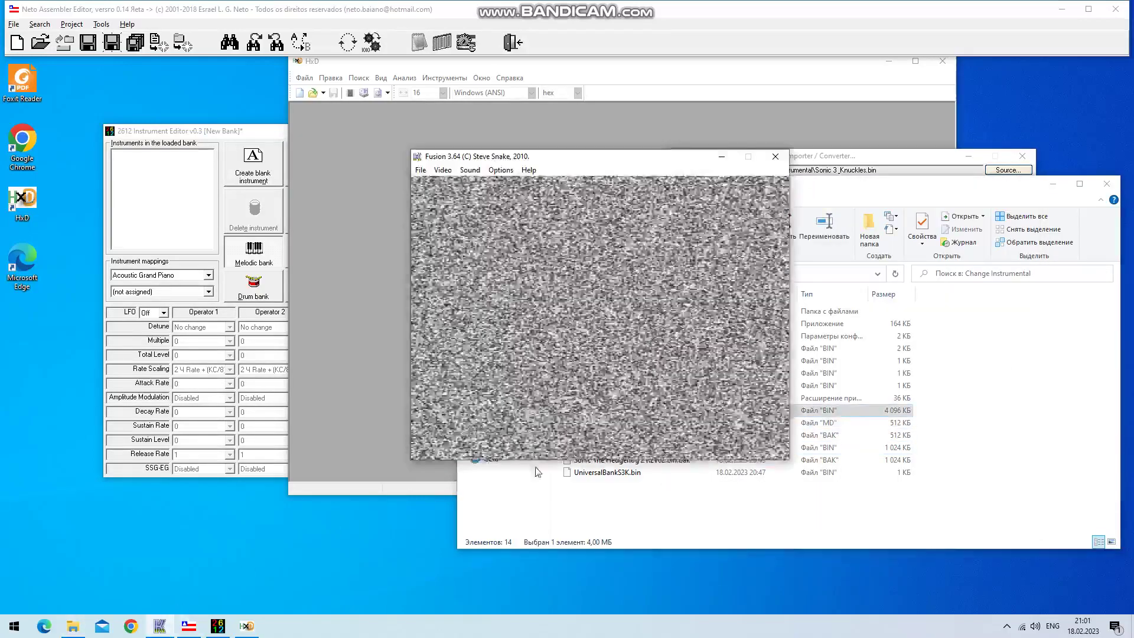
pyautogui.moveTo(535, 472); pyautogui.dragTo(685, 392)
# Enable the Debug and level select cheat codes for the running game
pyautogui.hotkey('ctrl', 'e')
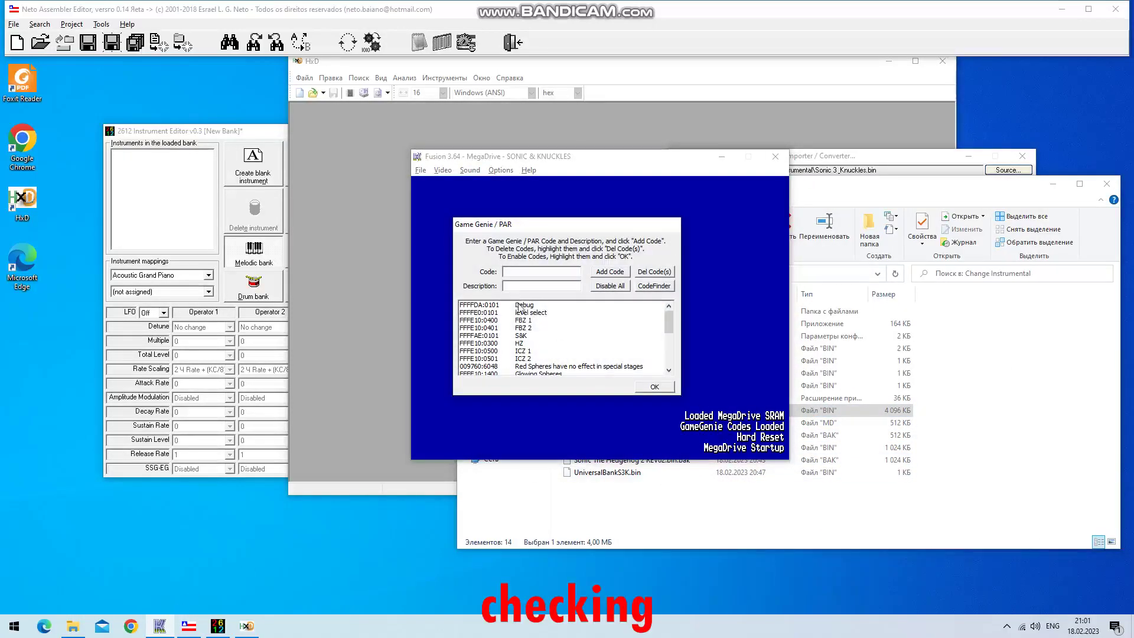
pyautogui.moveTo(519, 305); pyautogui.dragTo(520, 323)
pyautogui.click(653, 387)
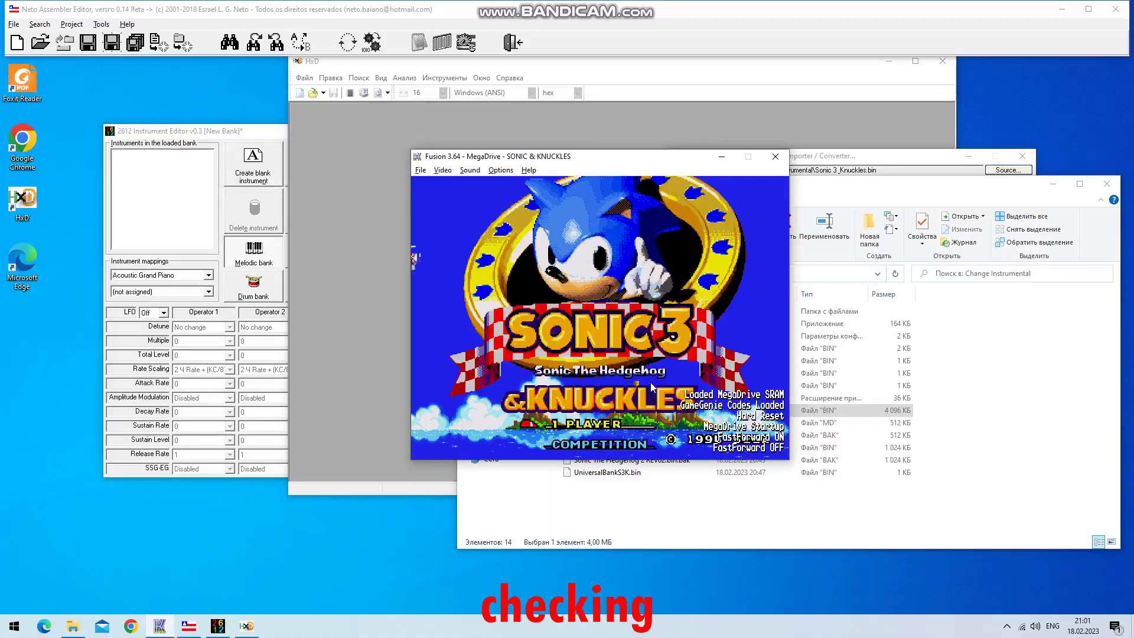
# Play Sound Test 01 from the game's level select, compare it with 03 and its neighbour, and return to 01
pyautogui.press('Return')
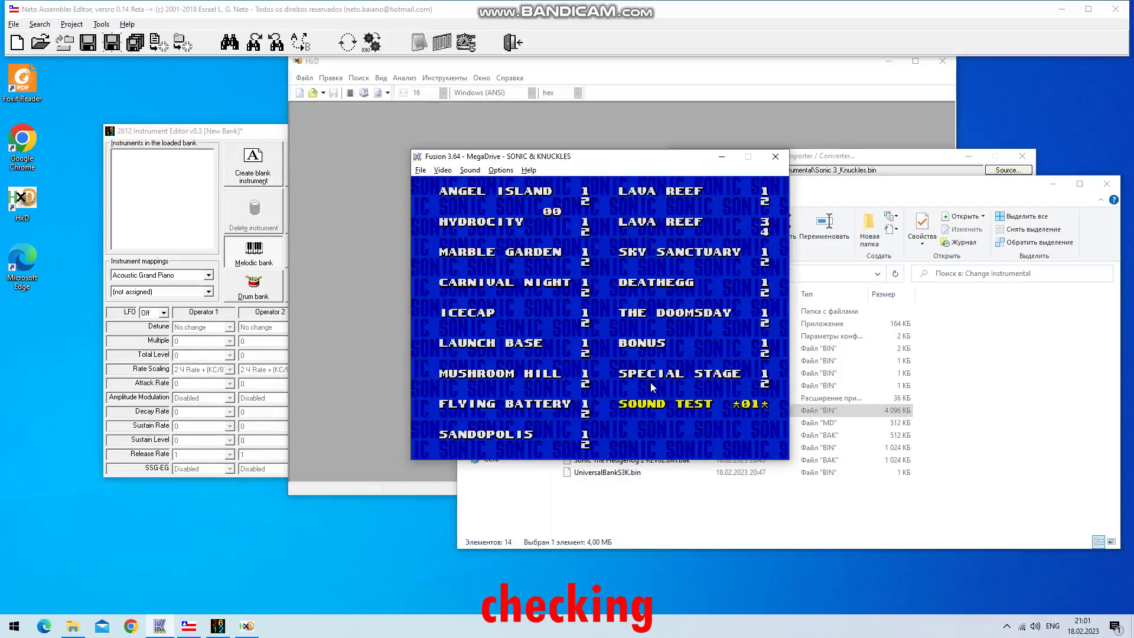
pyautogui.press('BackSpace')
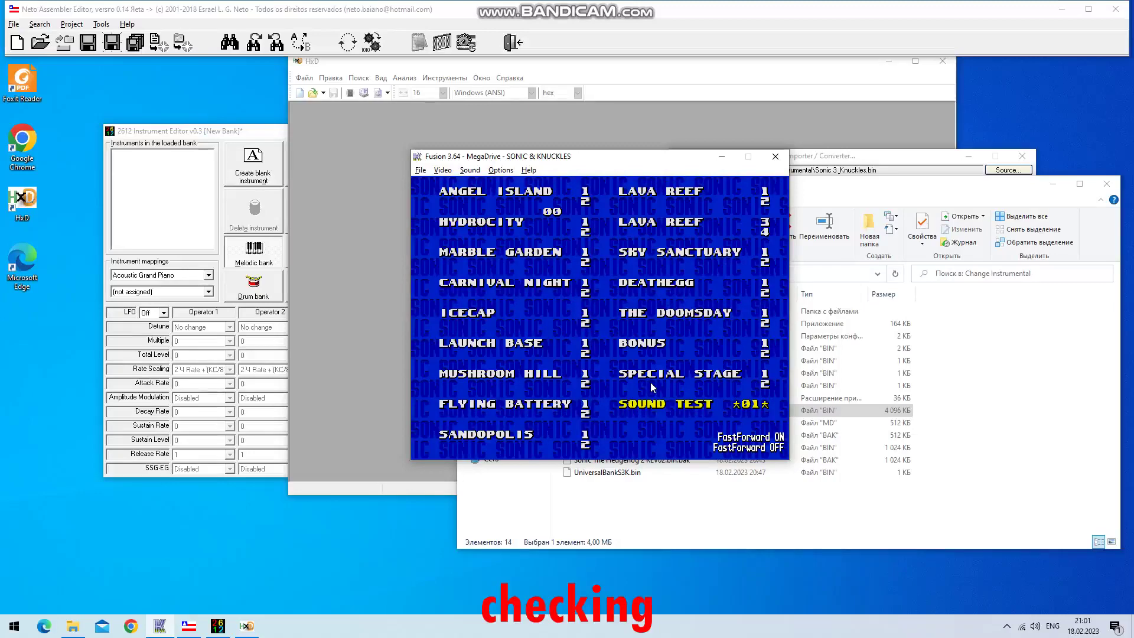
pyautogui.press('Right')
pyautogui.press('Right')
pyautogui.press('BackSpace')
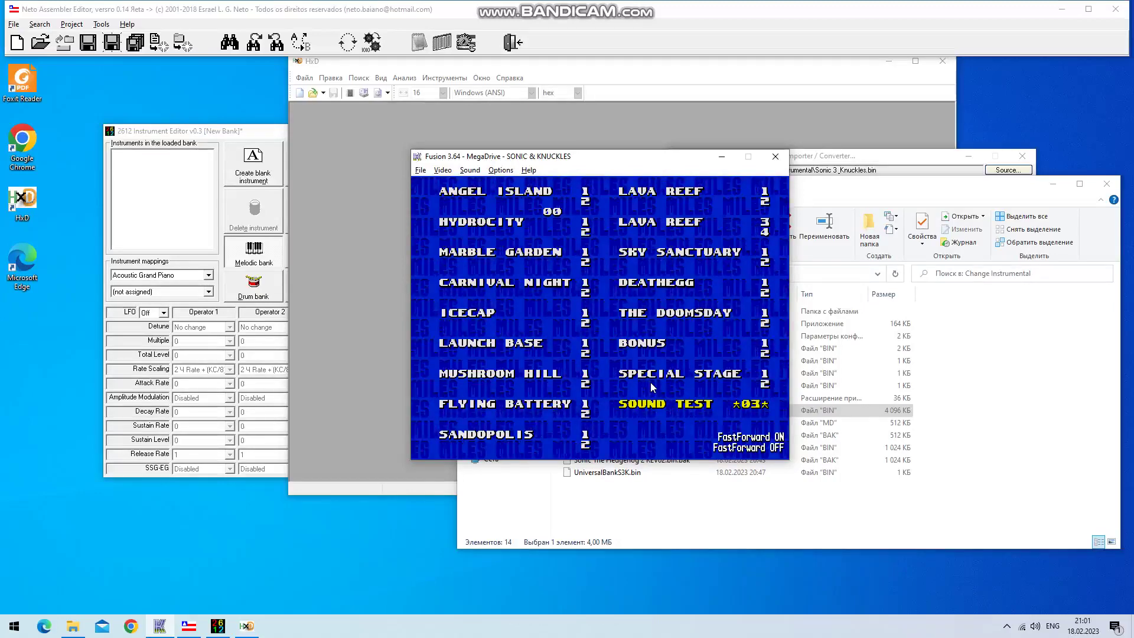
pyautogui.press('Right')
pyautogui.press('BackSpace')
pyautogui.press('Left')
pyautogui.press('Left')
pyautogui.press('Left')
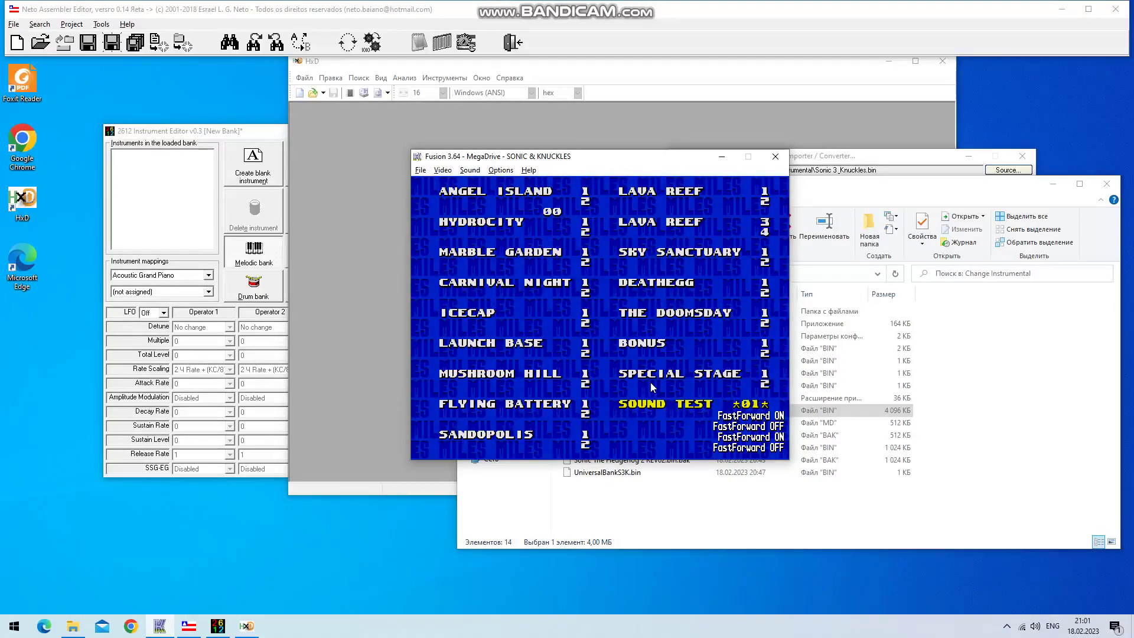
pyautogui.press('BackSpace')
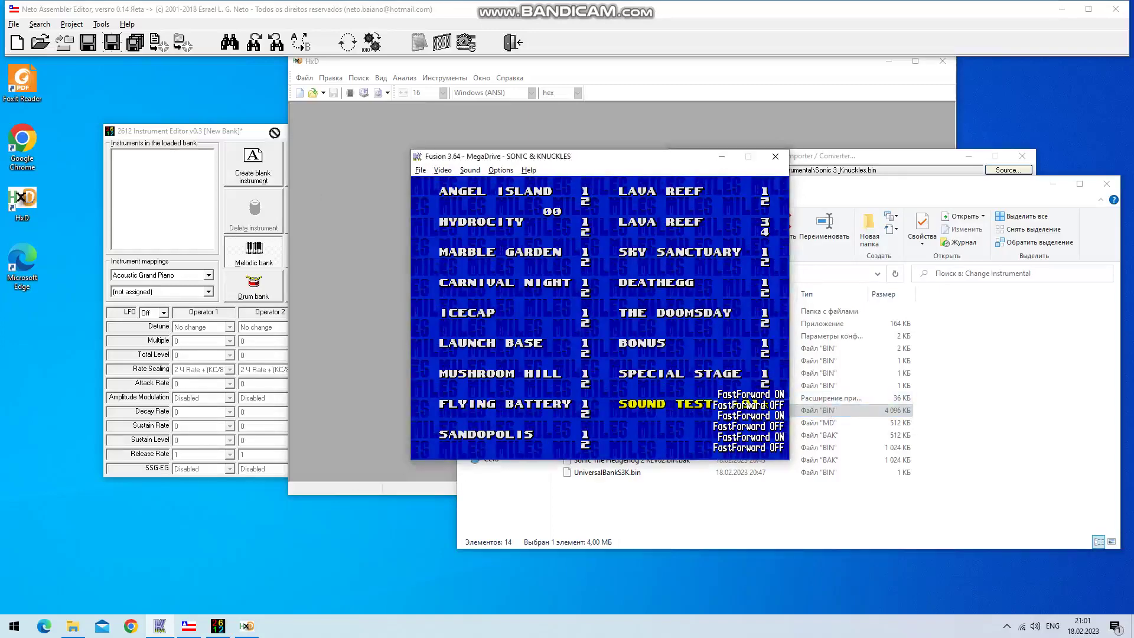
# Open Sonic 3 & Knuckles.bin in HxD and go to hex offset 2C8000
pyautogui.moveTo(275, 133); pyautogui.dragTo(22, 200)
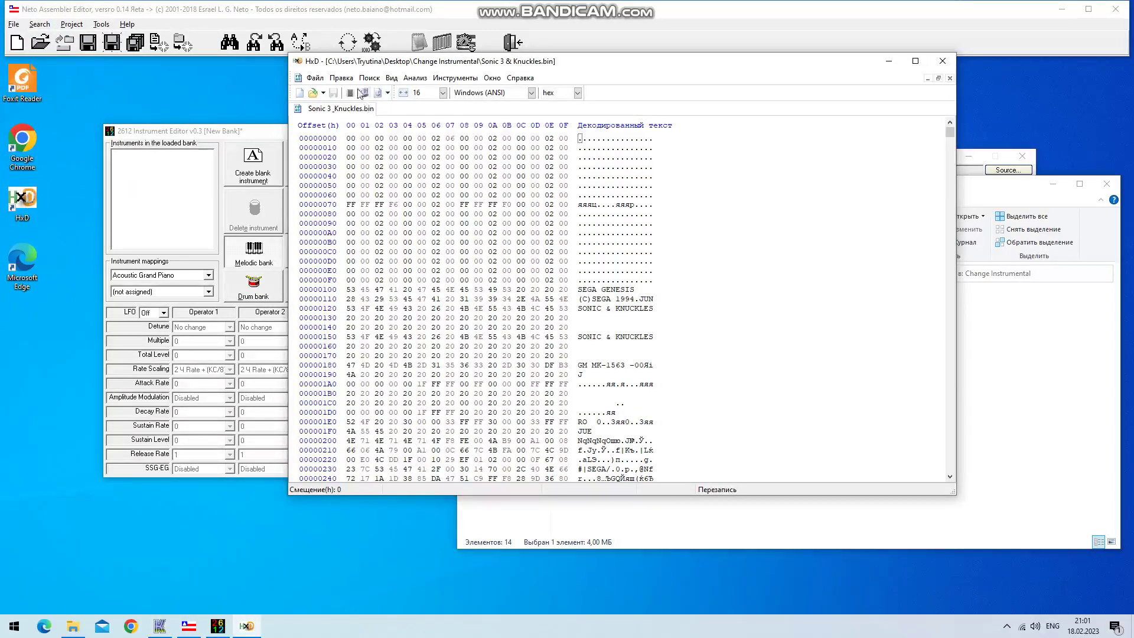
pyautogui.click(369, 78)
pyautogui.click(384, 142)
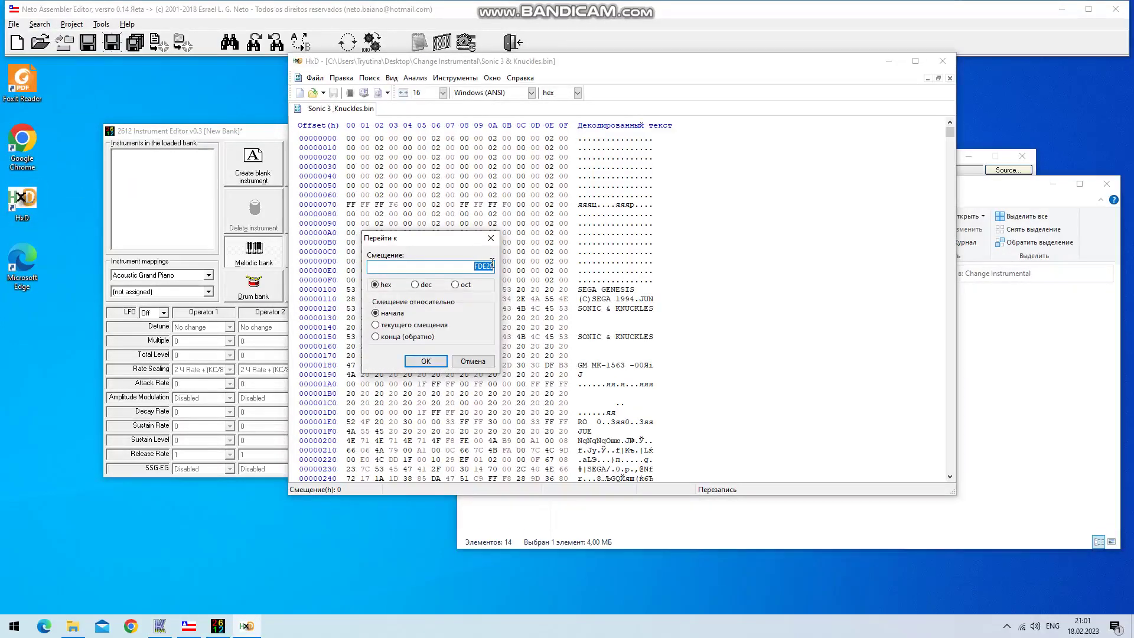
pyautogui.write('208000')
pyautogui.press('Return')
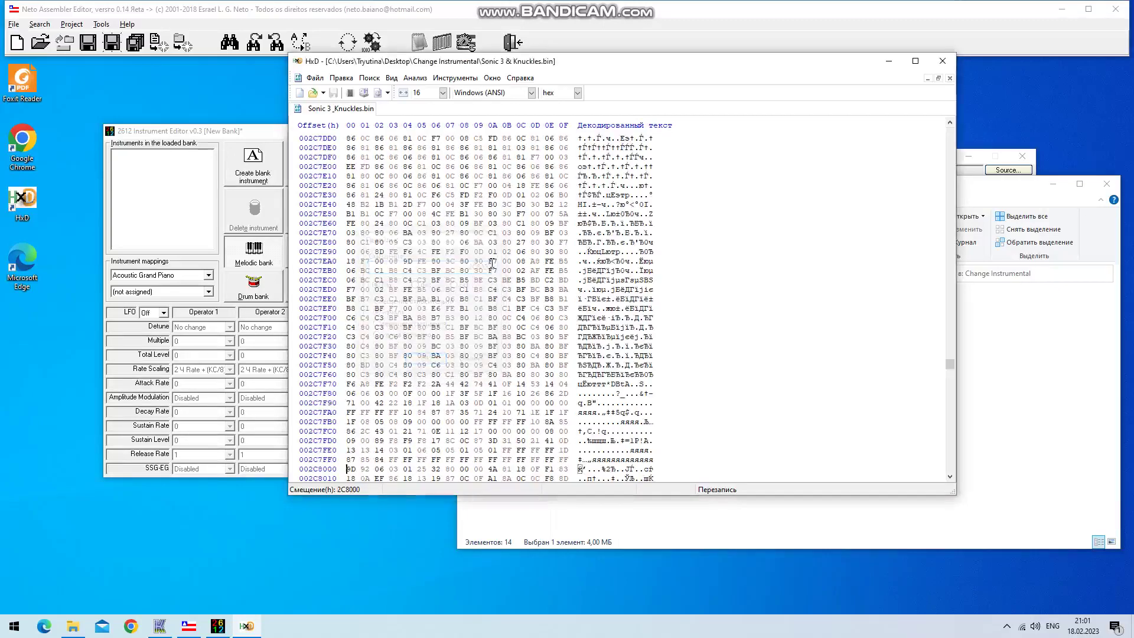
# Read the two-byte voice pointer at 2C8000 and go to the instrument data at hex offset 2C929D
pyautogui.scroll(-1, 402, 347)
pyautogui.moveTo(369, 385); pyautogui.dragTo(347, 385)
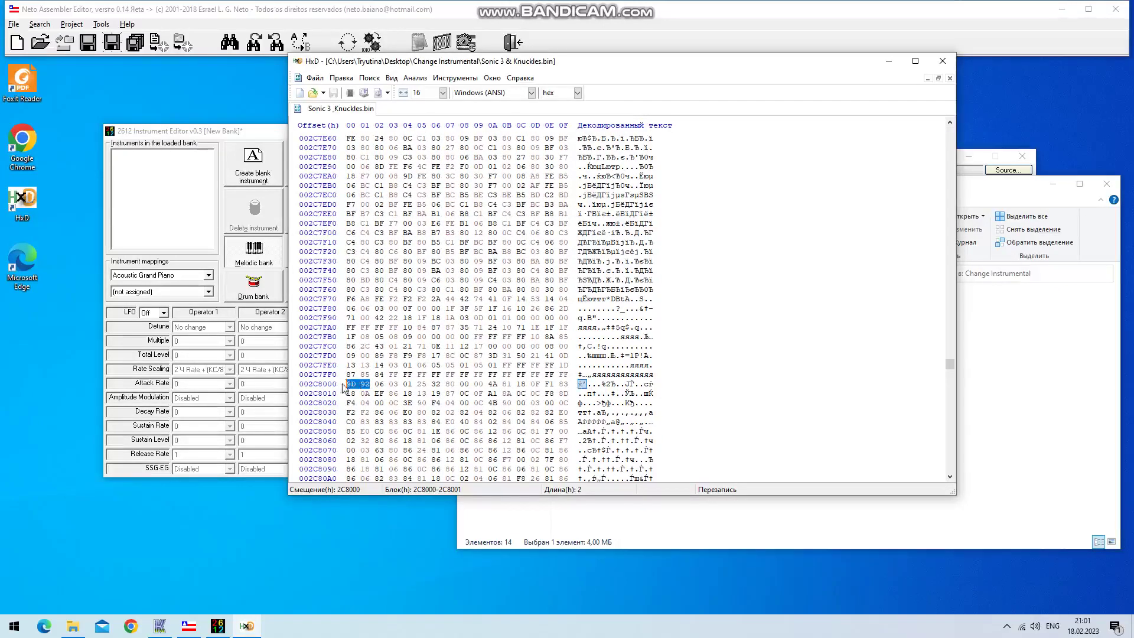
pyautogui.click(341, 77)
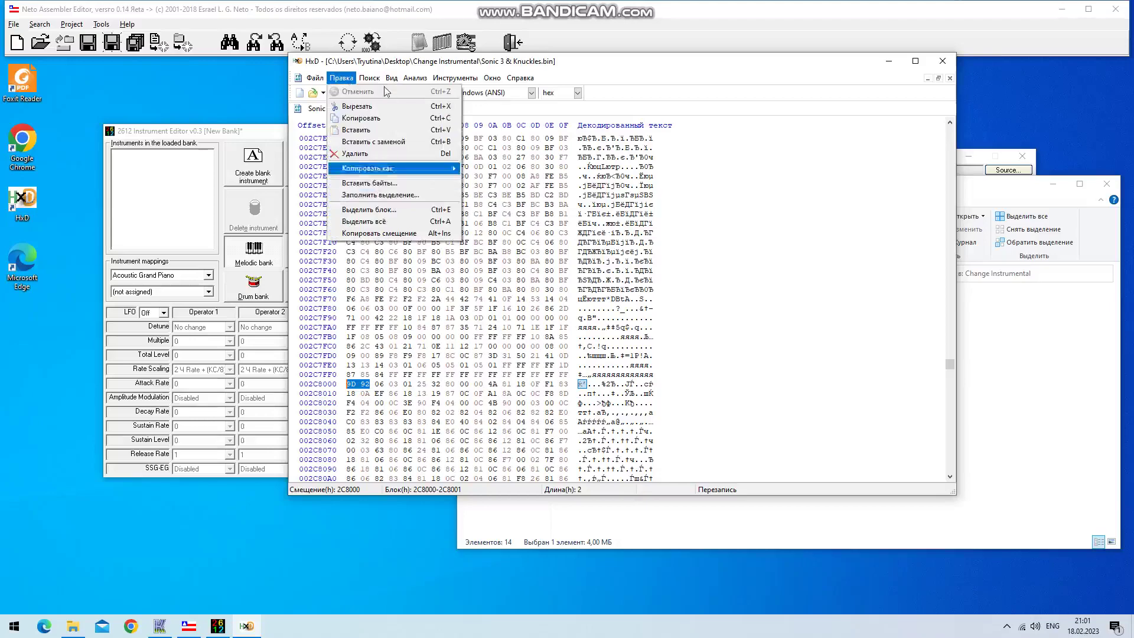
pyautogui.click(384, 145)
pyautogui.click(479, 266)
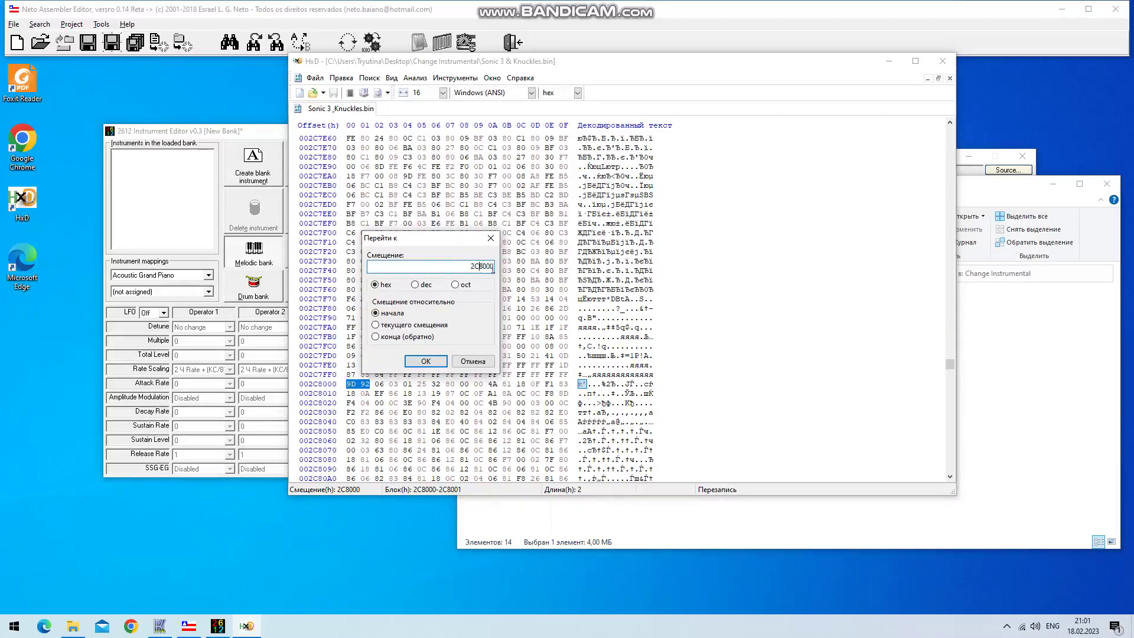
pyautogui.write('929D')
pyautogui.press('Return')
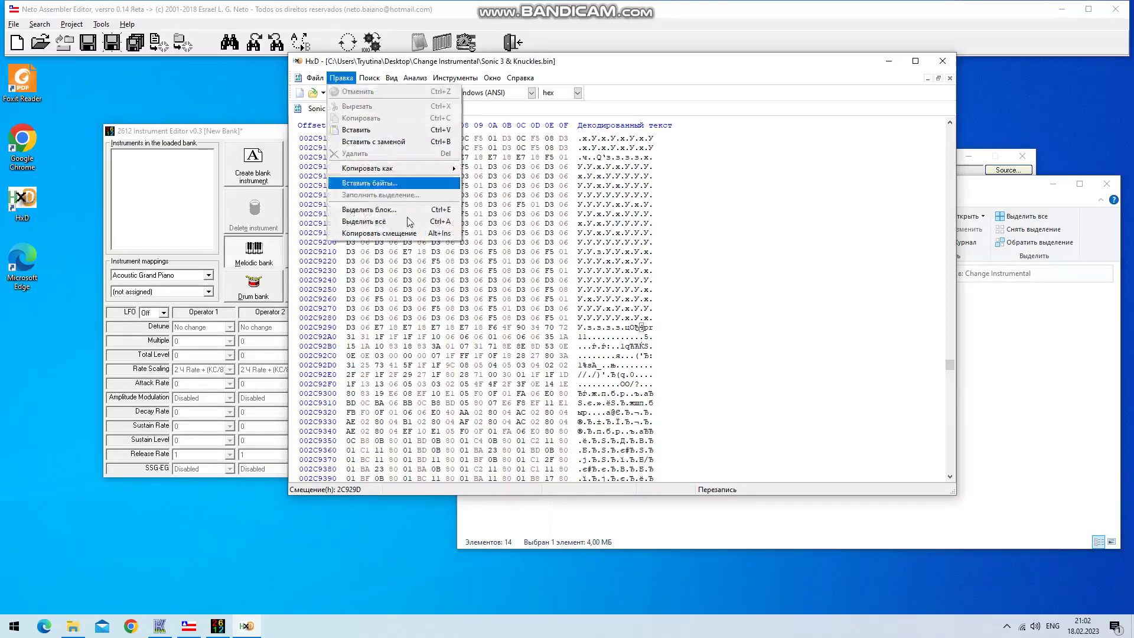
# Copy the Hydrocity 2 instrument data from Sonic 3 & Knuckles.bin, covering hex offsets 2C929D to 2C9300
pyautogui.click(593, 364)
pyautogui.moveTo(533, 325); pyautogui.dragTo(361, 393)
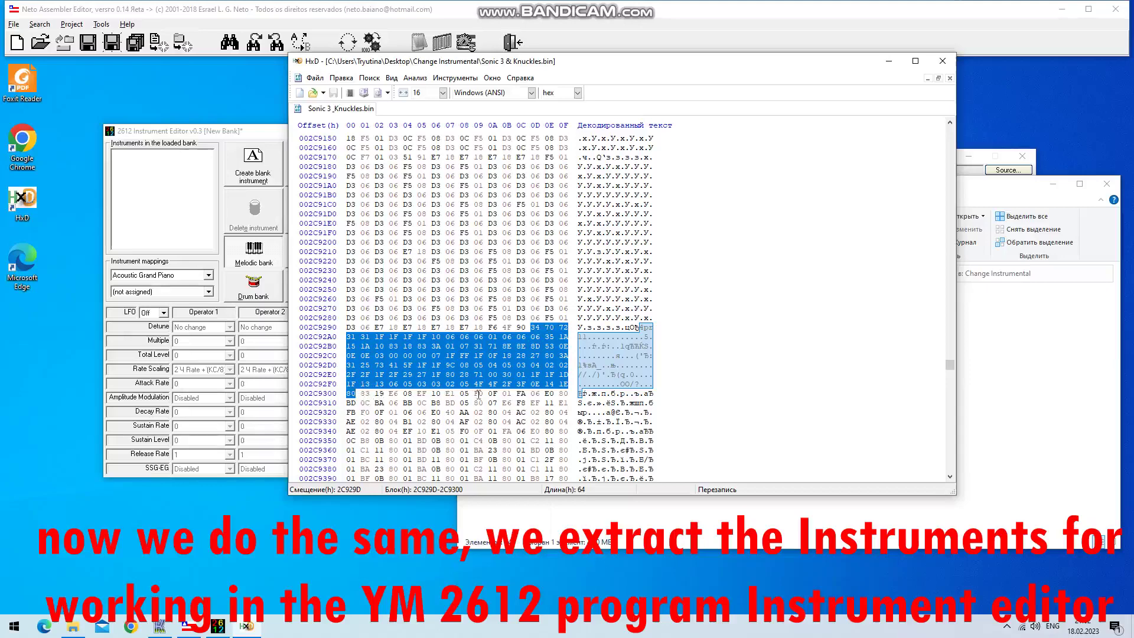
pyautogui.scroll(-3, 447, 397)
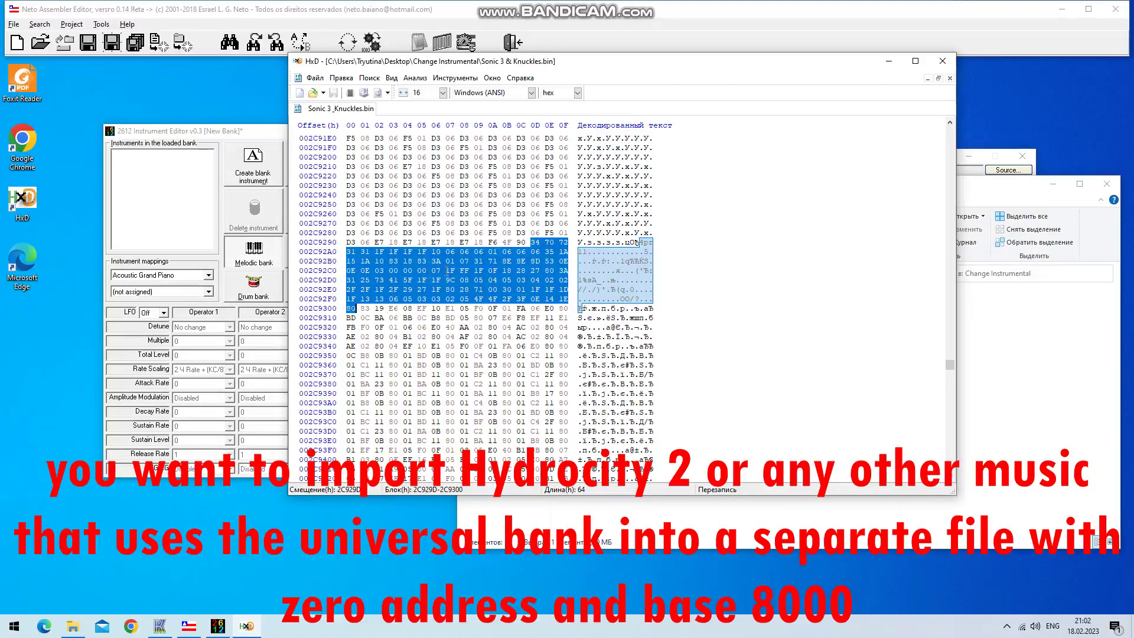
pyautogui.rightClick(486, 274)
pyautogui.click(531, 309)
pyautogui.click(151, 183)
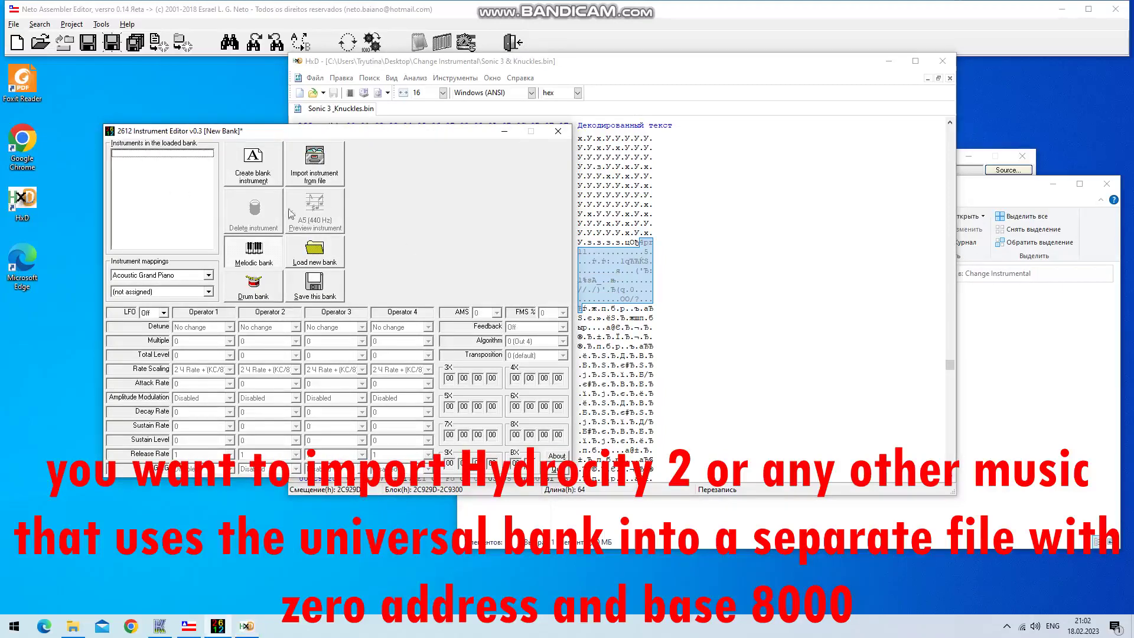
# Create a new blank file in HxD and paste the copied instrument bytes into it
pyautogui.click(770, 184)
pyautogui.click(314, 77)
pyautogui.click(322, 89)
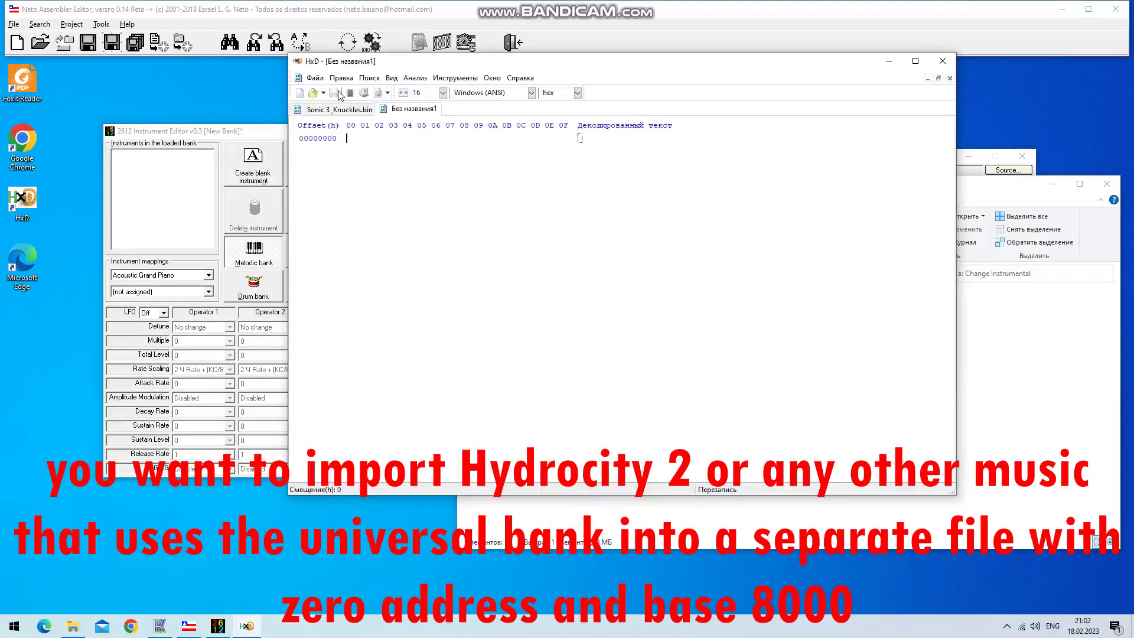
pyautogui.hotkey('ctrl', 'v')
pyautogui.press('Return')
# Save the new file as Hydrocity2.bin in the Change Instrumental folder
pyautogui.click(313, 80)
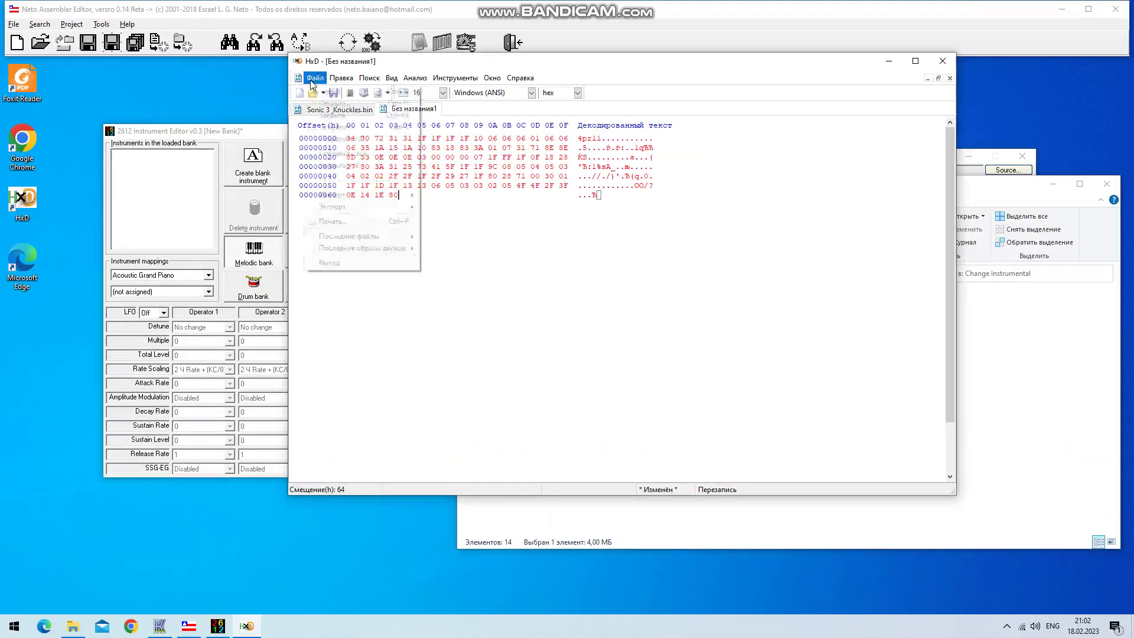
pyautogui.click(352, 139)
pyautogui.scroll(-1, 548, 220)
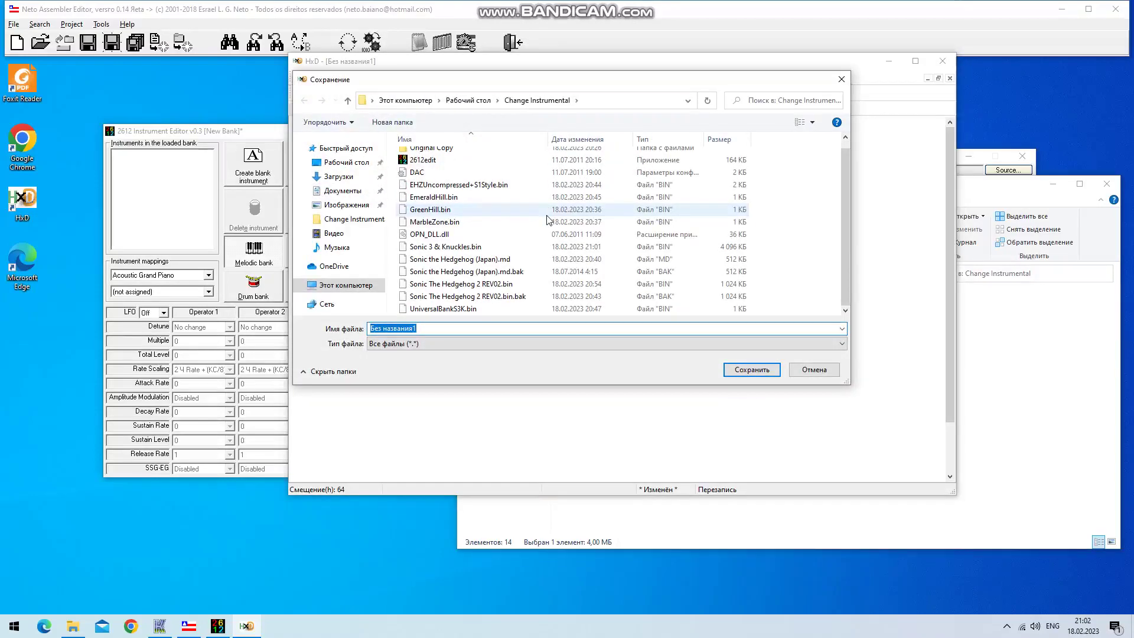
pyautogui.write('Hydrocity2.bin')
pyautogui.press('Return')
# Import all instruments from Hydrocity2.bin in the Change Instrumental folder into the 2612 Instrument Editor bank
pyautogui.click(222, 192)
pyautogui.doubleClick(382, 190)
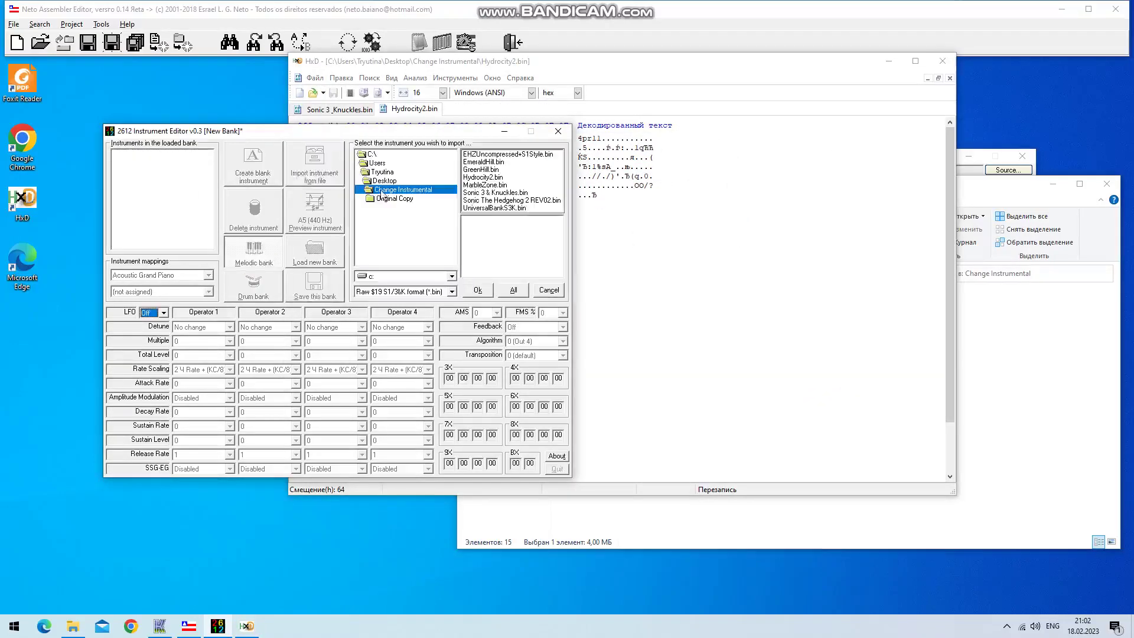
pyautogui.click(482, 177)
pyautogui.click(513, 290)
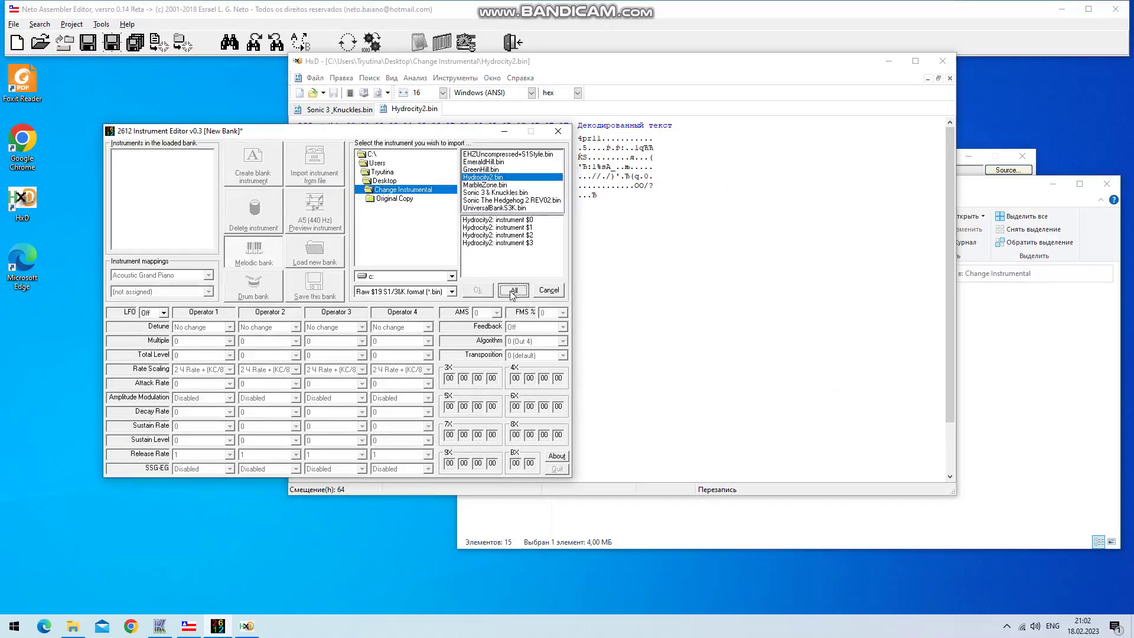
pyautogui.click(160, 626)
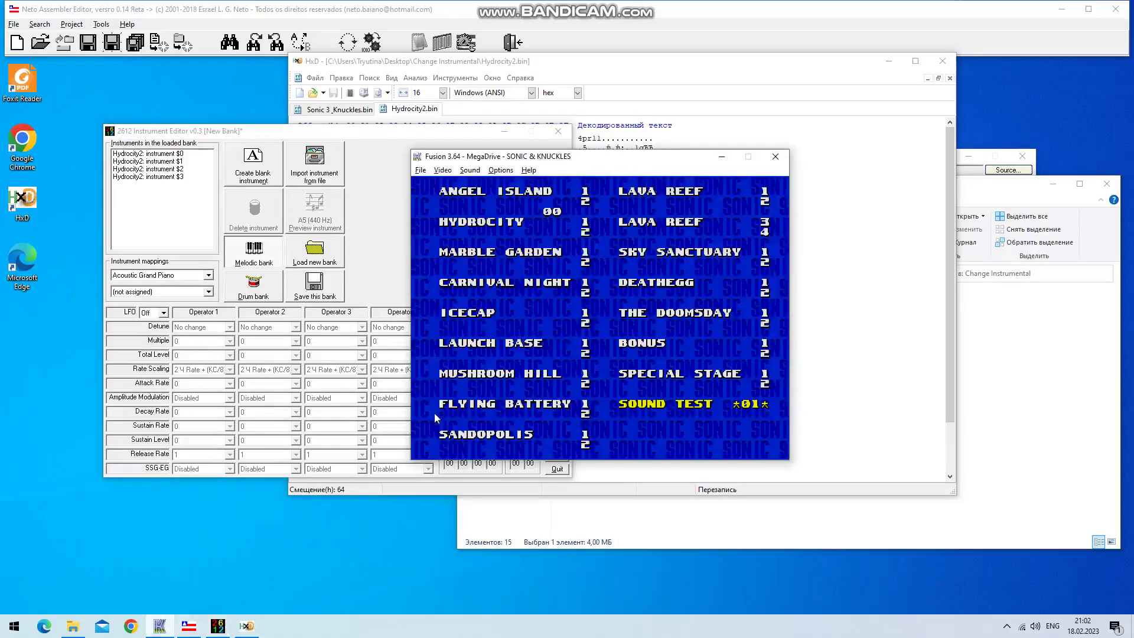
pyautogui.click(160, 626)
# Preview the sound of Hydrocity2 instruments $3 and $2
pyautogui.click(165, 176)
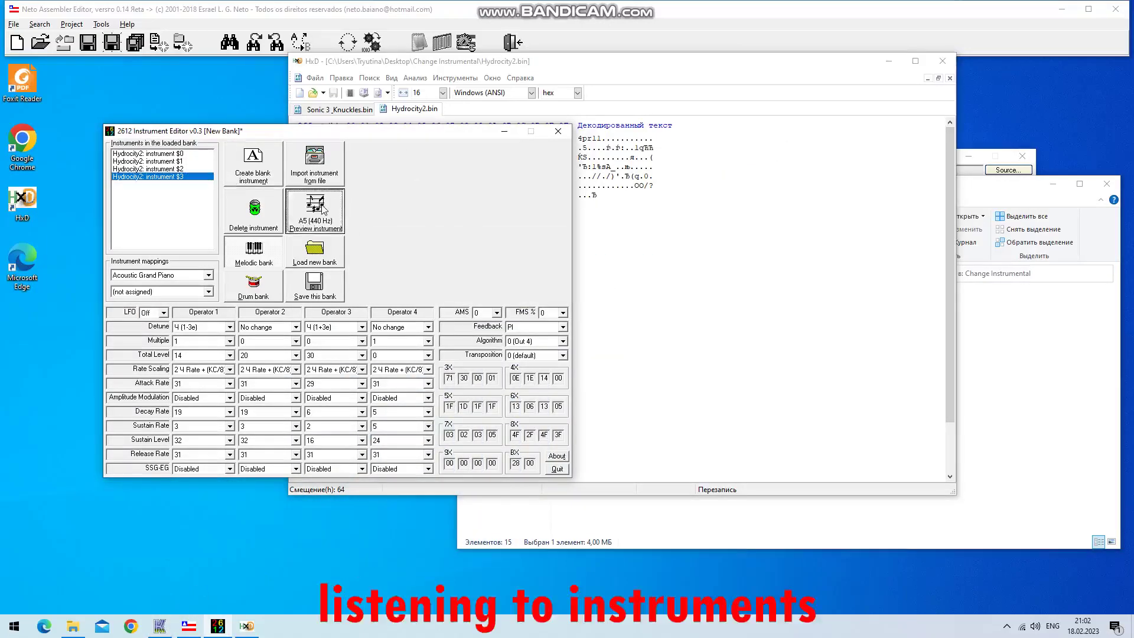
pyautogui.click(319, 207)
pyautogui.click(322, 208)
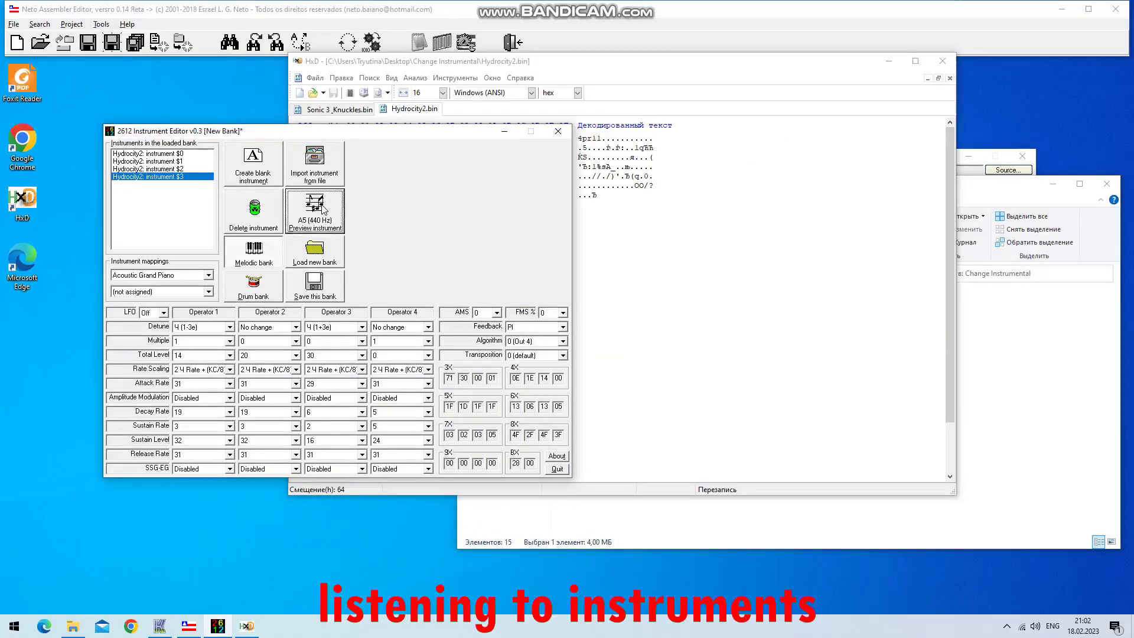
pyautogui.click(323, 208)
pyautogui.click(323, 208)
pyautogui.click(323, 208)
pyautogui.click(323, 208)
pyautogui.click(184, 170)
pyautogui.click(314, 214)
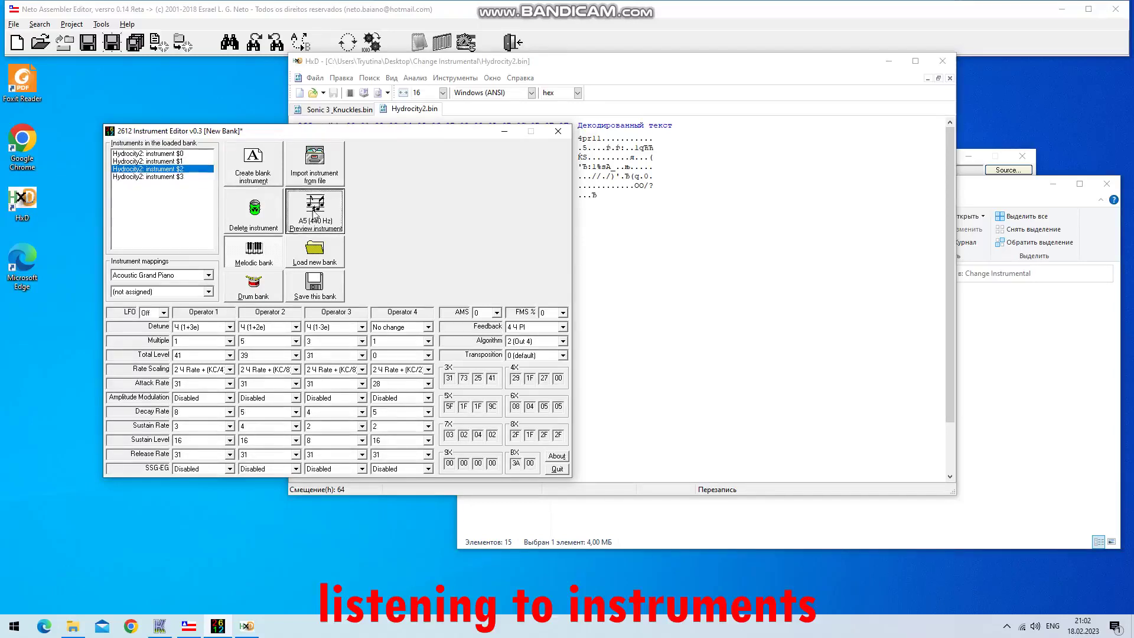
# Preview the sound of Hydrocity2 instruments $0 and $1
pyautogui.click(153, 156)
pyautogui.click(316, 217)
pyautogui.click(319, 222)
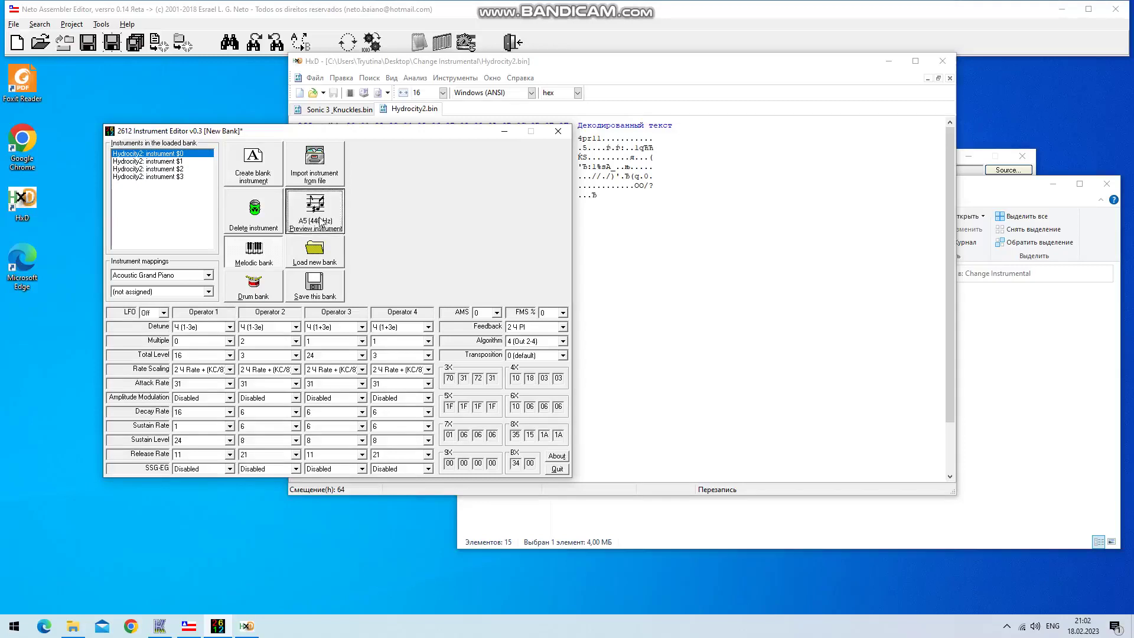
pyautogui.click(320, 218)
pyautogui.click(320, 218)
pyautogui.click(181, 162)
pyautogui.click(297, 207)
pyautogui.click(297, 204)
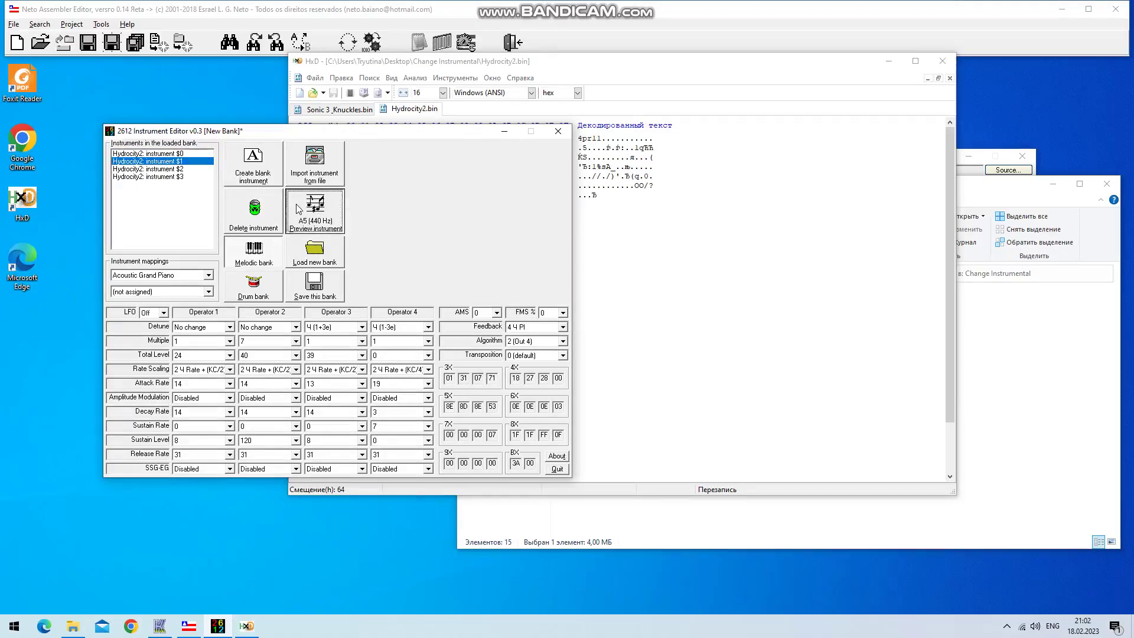
pyautogui.click(298, 205)
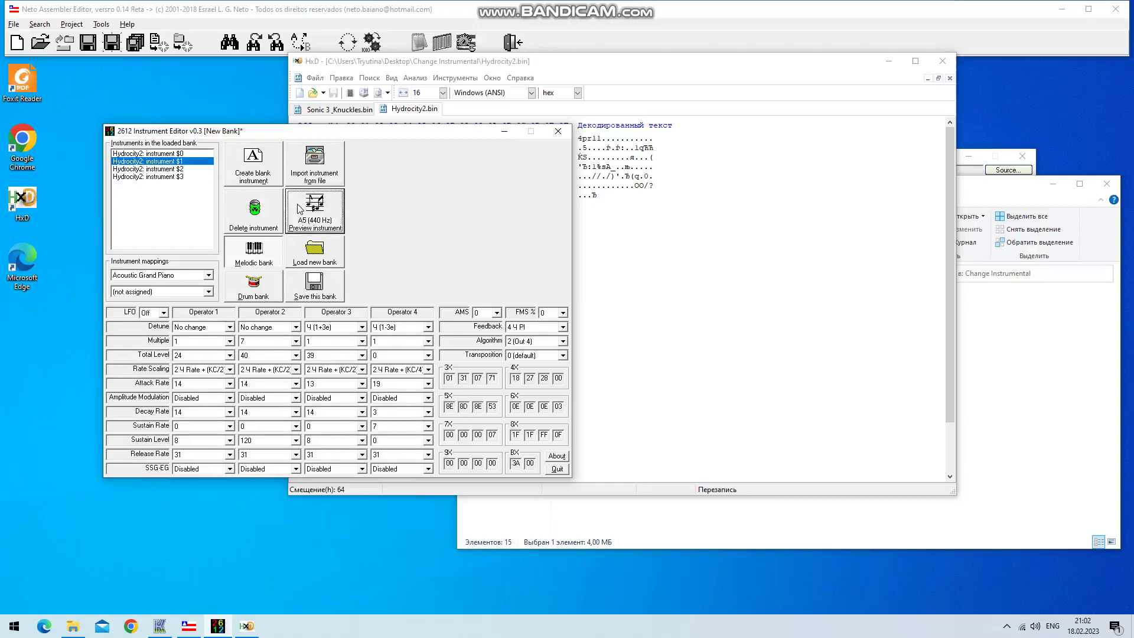
# Import all instruments from EmeraldHill.bin into the bank
pyautogui.click(307, 168)
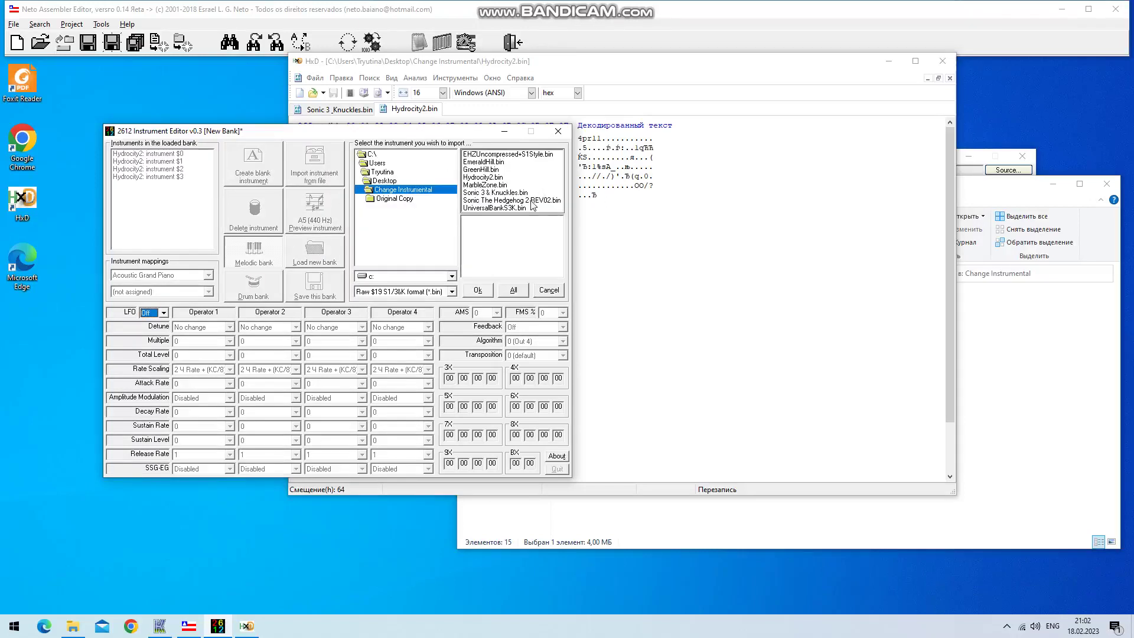
pyautogui.click(496, 163)
pyautogui.click(524, 290)
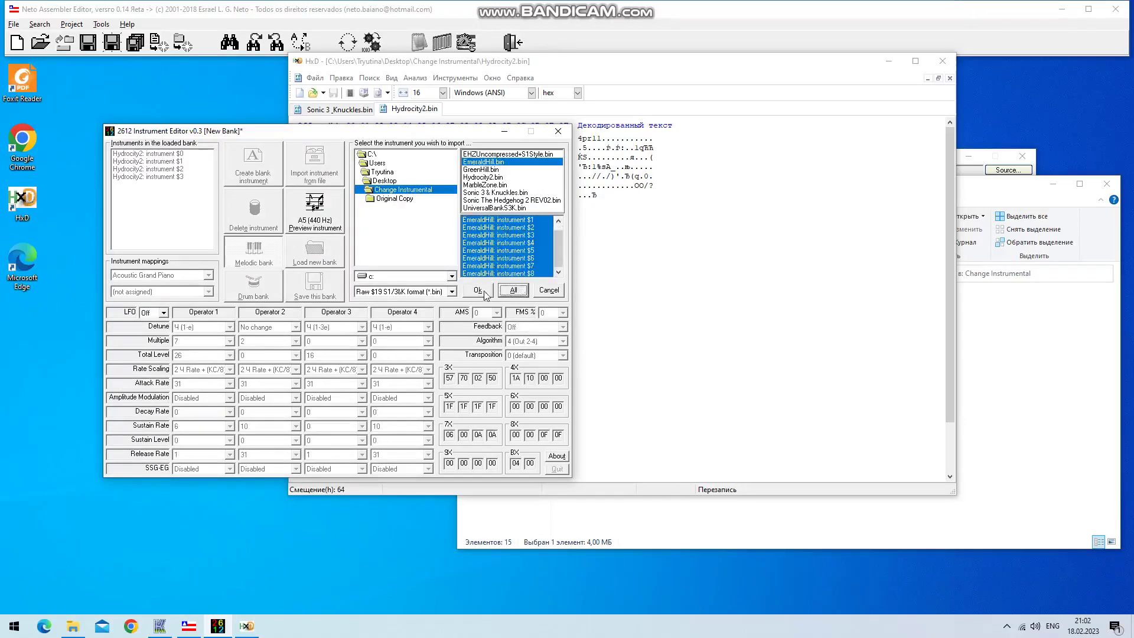
pyautogui.click(480, 293)
# Preview Hydrocity2 instrument $3 and EmeraldHill instrument $7 to find a replacement
pyautogui.moveTo(169, 156); pyautogui.dragTo(184, 177)
pyautogui.click(288, 219)
pyautogui.click(200, 238)
pyautogui.click(301, 222)
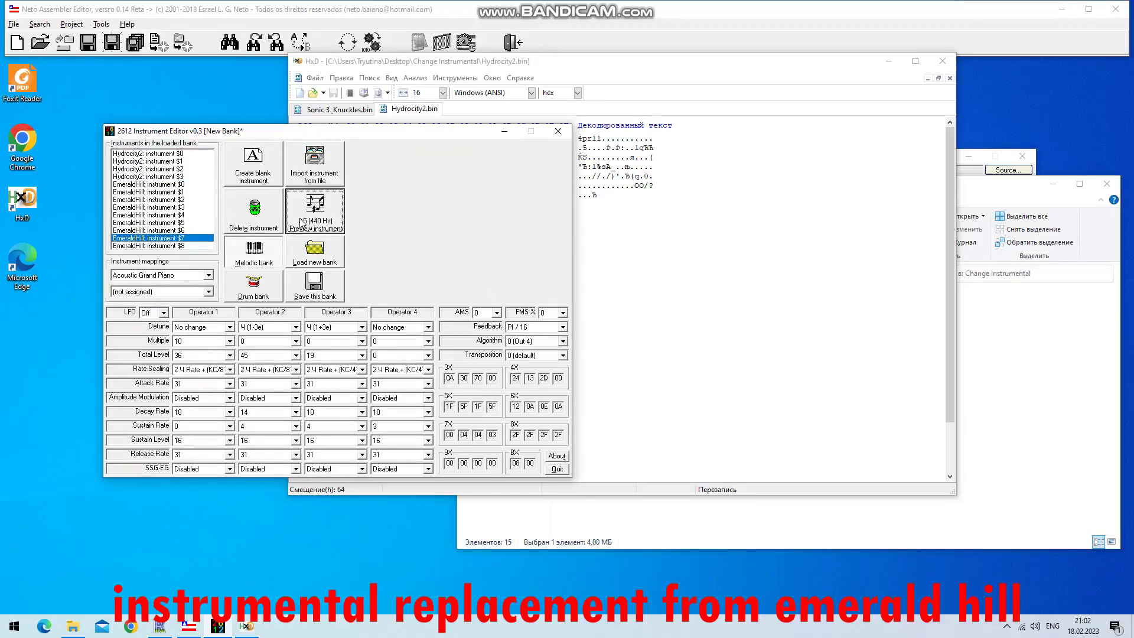
# Open EmeraldHill.bin from the Change Instrumental folder in HxD and set the view to 25 bytes per row
pyautogui.click(806, 271)
pyautogui.click(357, 110)
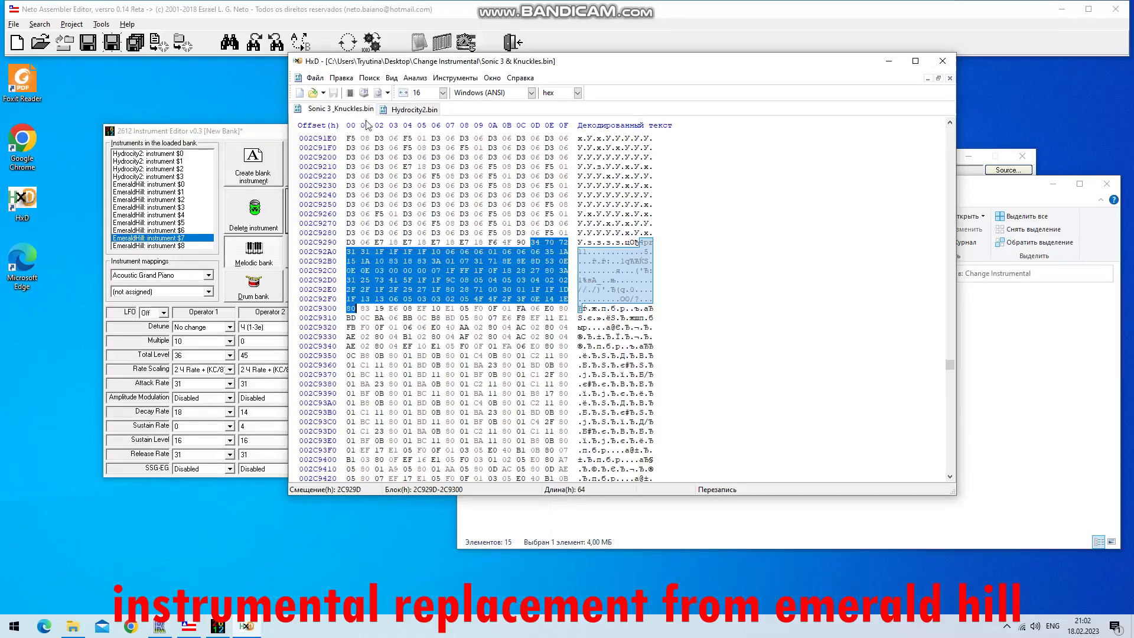
pyautogui.click(1046, 435)
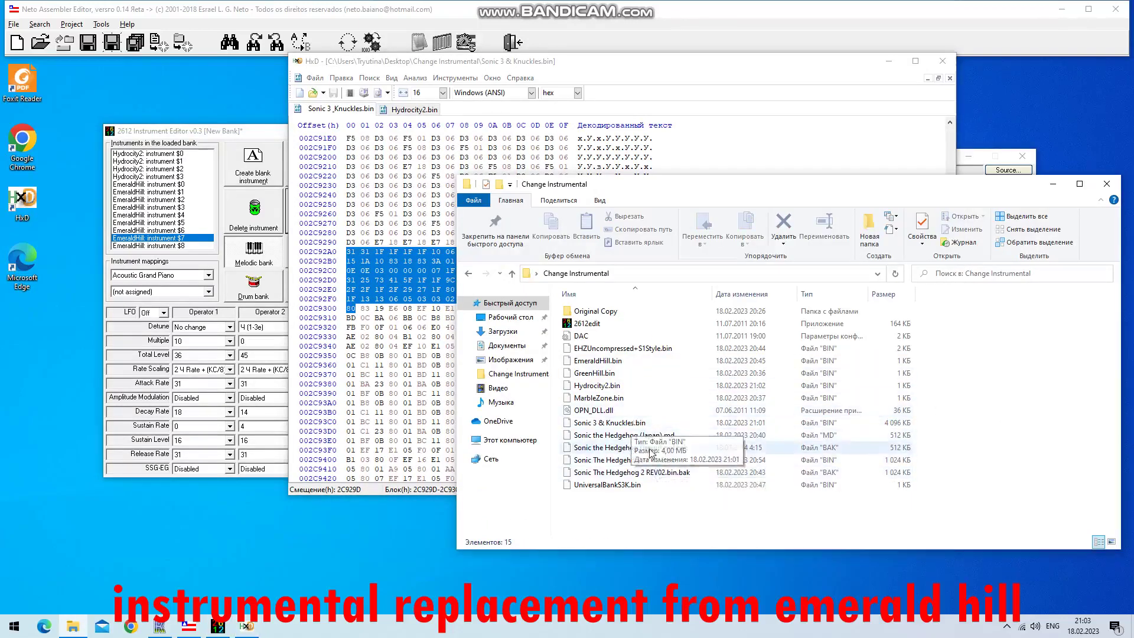
pyautogui.moveTo(604, 362); pyautogui.dragTo(378, 323)
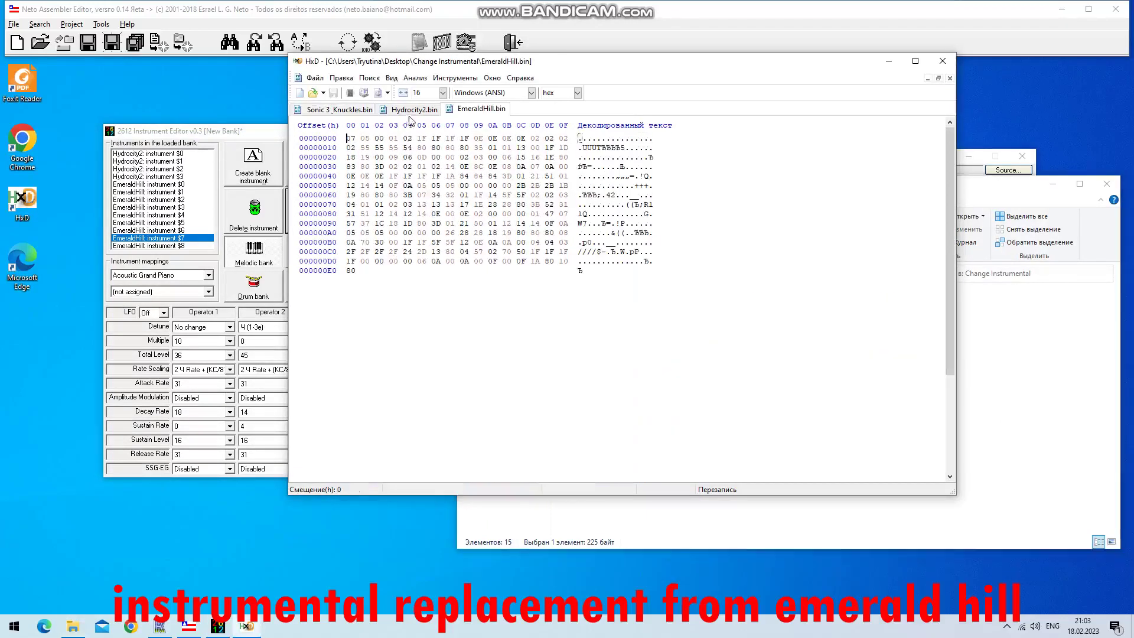
pyautogui.doubleClick(434, 97)
pyautogui.write('25')
pyautogui.press('Return')
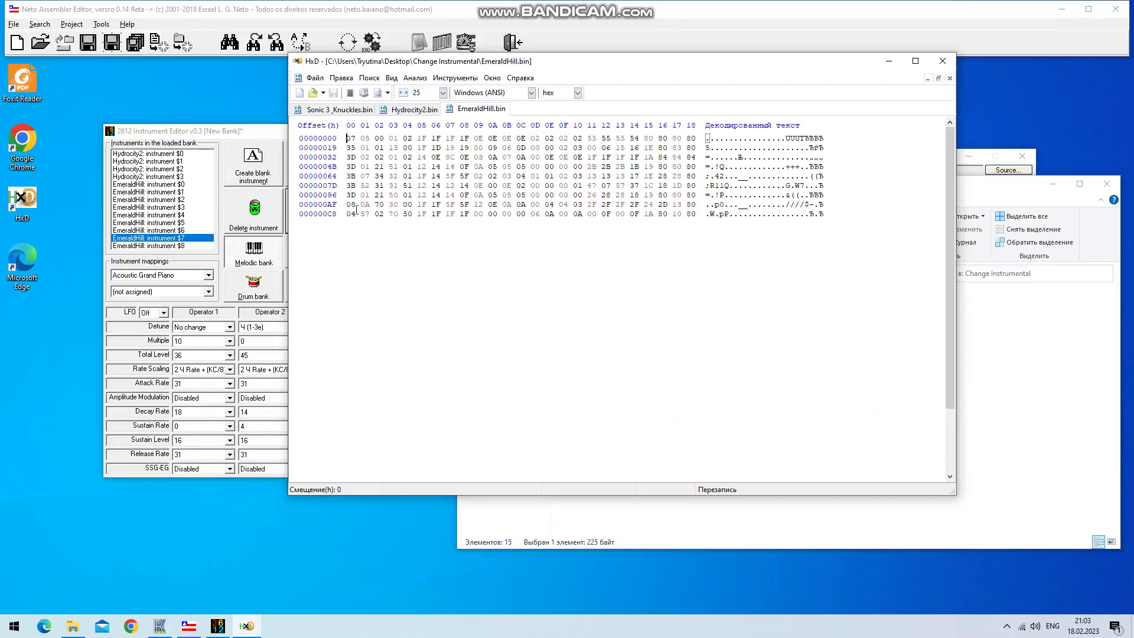
# Compare the sound of EmeraldHill instrument $7 with Hydrocity2 instrument $3 again in the 2612 Instrument Editor
pyautogui.click(159, 237)
pyautogui.click(313, 221)
pyautogui.click(188, 178)
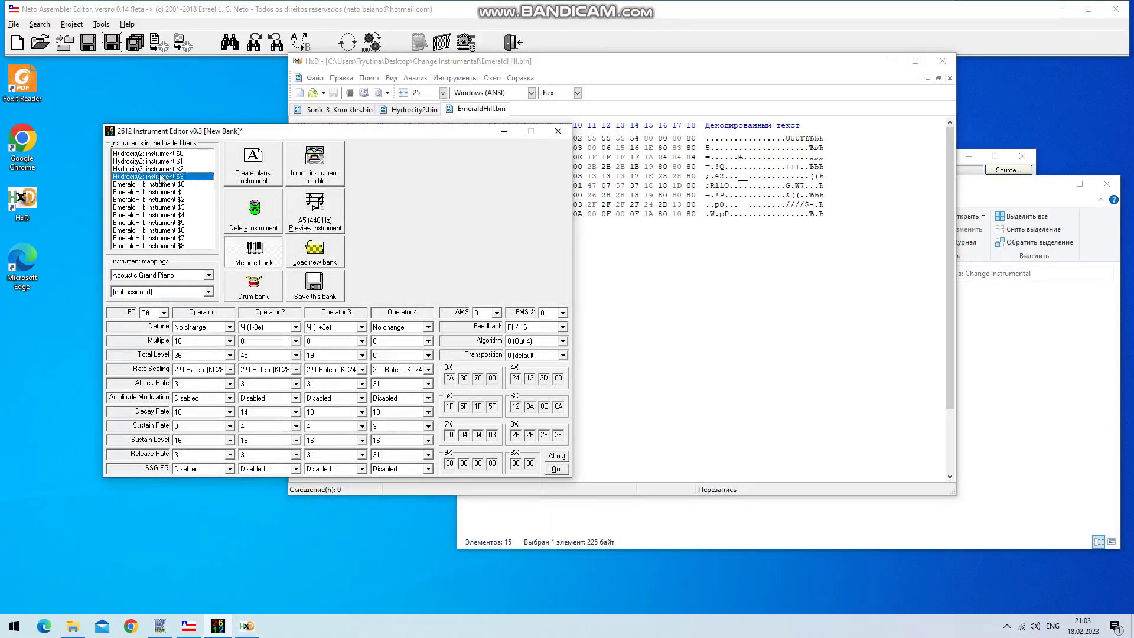
pyautogui.click(289, 212)
pyautogui.click(195, 238)
pyautogui.click(308, 214)
# Copy the 25 bytes of EmeraldHill instrument $7 at hex offsets AF to C7 in HxD
pyautogui.click(701, 289)
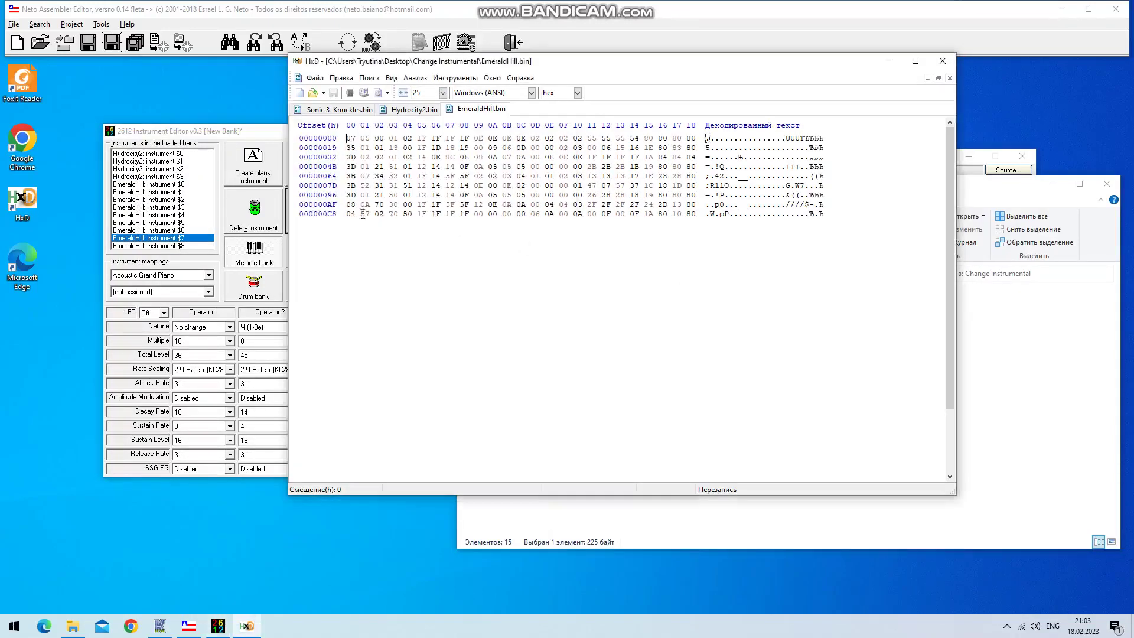
pyautogui.click(348, 204)
pyautogui.moveTo(348, 205); pyautogui.dragTo(690, 204)
pyautogui.rightClick(688, 205)
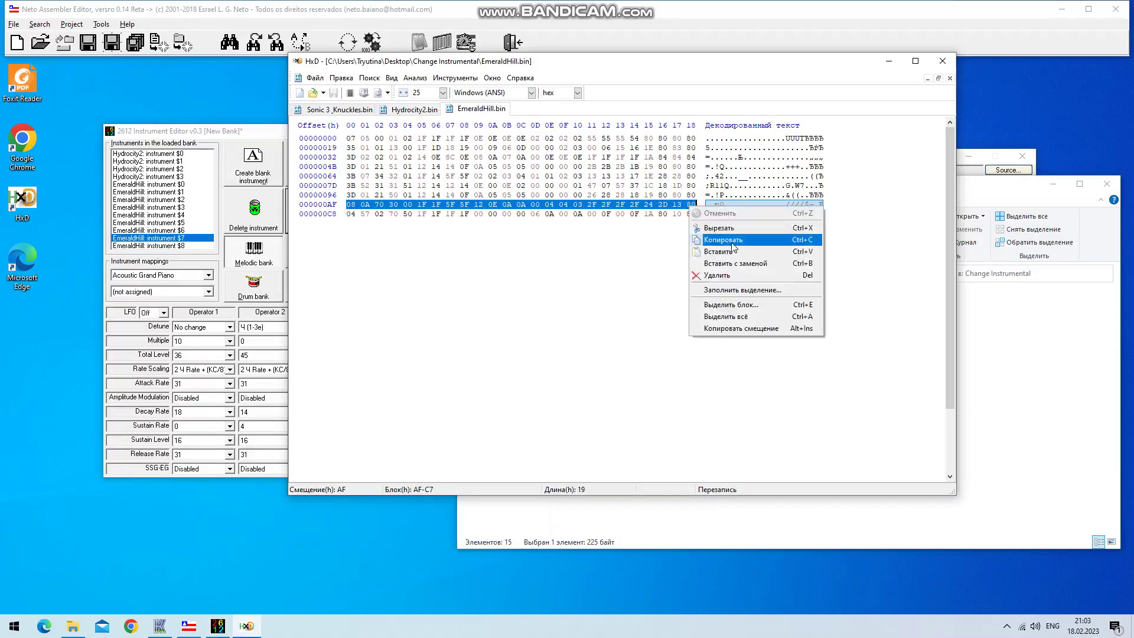
pyautogui.click(706, 230)
# Overwrite Hydrocity 2 instrument $3 at hex offsets 2C92E8 to 2C9300 in Sonic 3 & Knuckles.bin with the copied bytes
pyautogui.click(349, 109)
pyautogui.moveTo(362, 303); pyautogui.dragTo(466, 290)
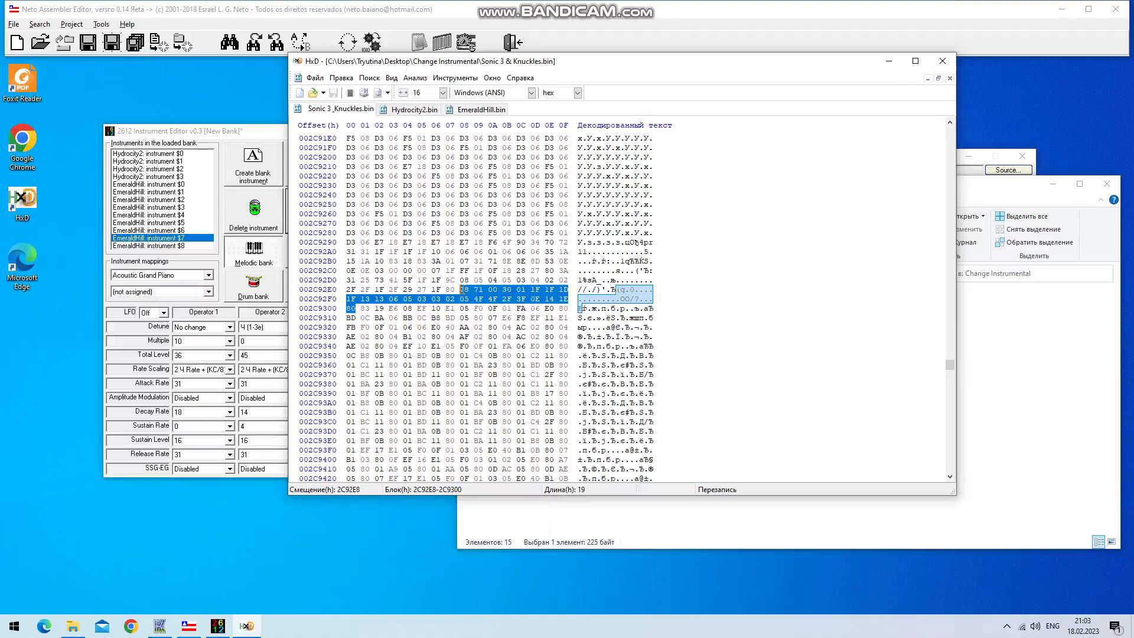
pyautogui.rightClick(466, 290)
pyautogui.click(511, 324)
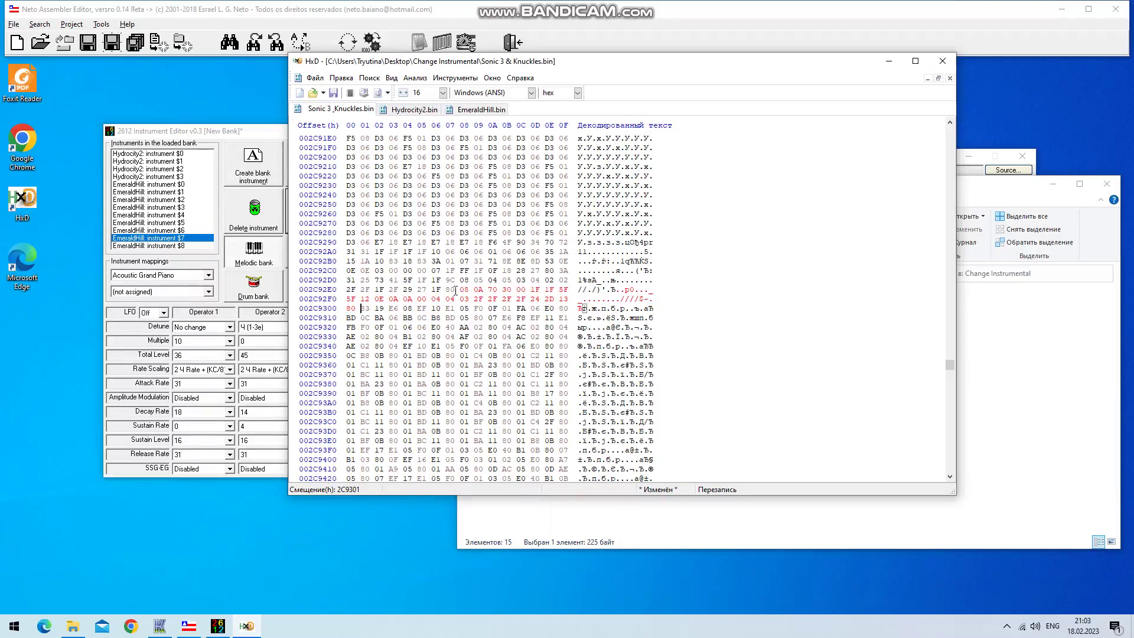
# Check the remaining Hydrocity 2 instrument bytes at 2C929D to 2C92E7 and preview Hydrocity2 instrument $2 against EmeraldHill instrument $4
pyautogui.moveTo(456, 290); pyautogui.dragTo(530, 242)
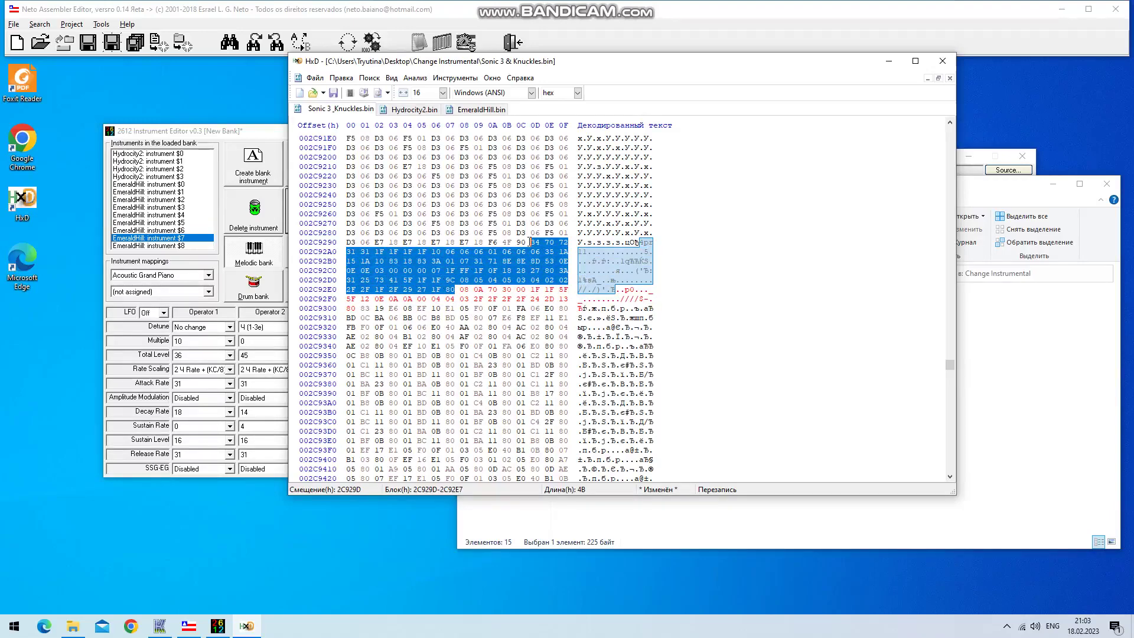
pyautogui.click(175, 241)
pyautogui.click(189, 169)
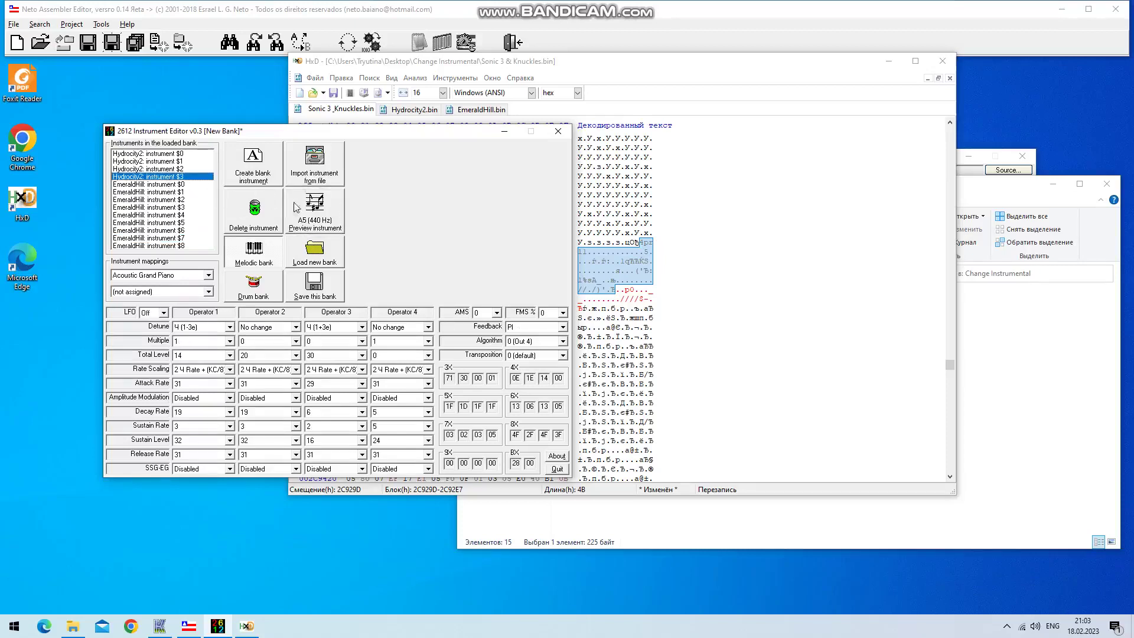
pyautogui.click(330, 216)
pyautogui.click(332, 217)
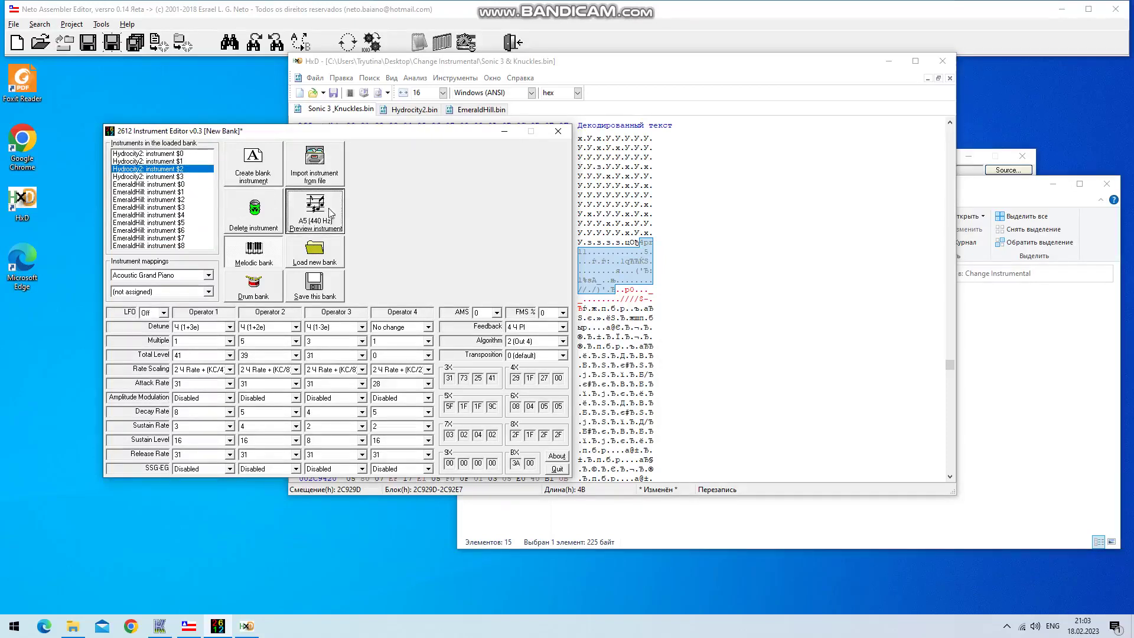
pyautogui.click(149, 215)
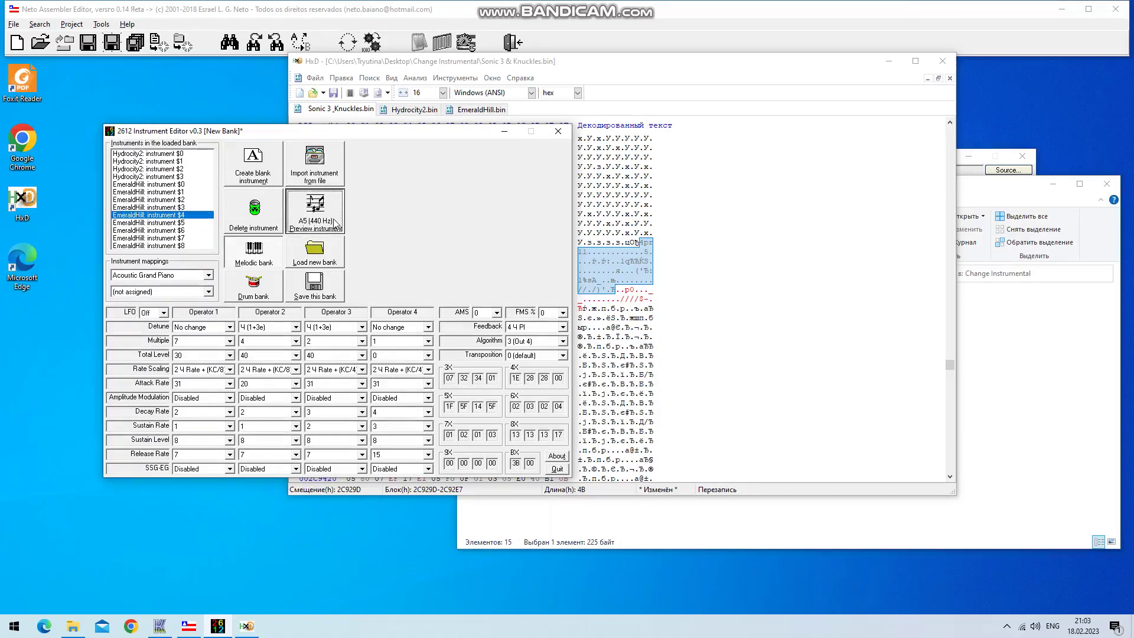
pyautogui.click(483, 109)
pyautogui.click(197, 218)
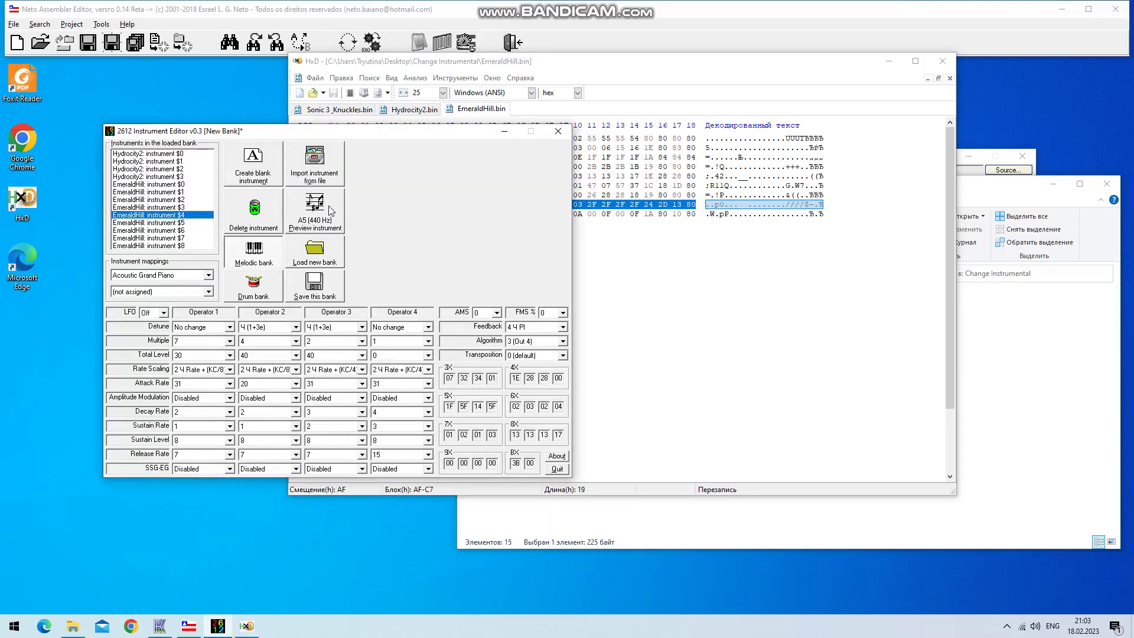
pyautogui.click(324, 210)
# Copy the 25 bytes of EmeraldHill instrument $4 at hex offsets 64 to 7C and return to Sonic 3 & Knuckles.bin
pyautogui.click(711, 423)
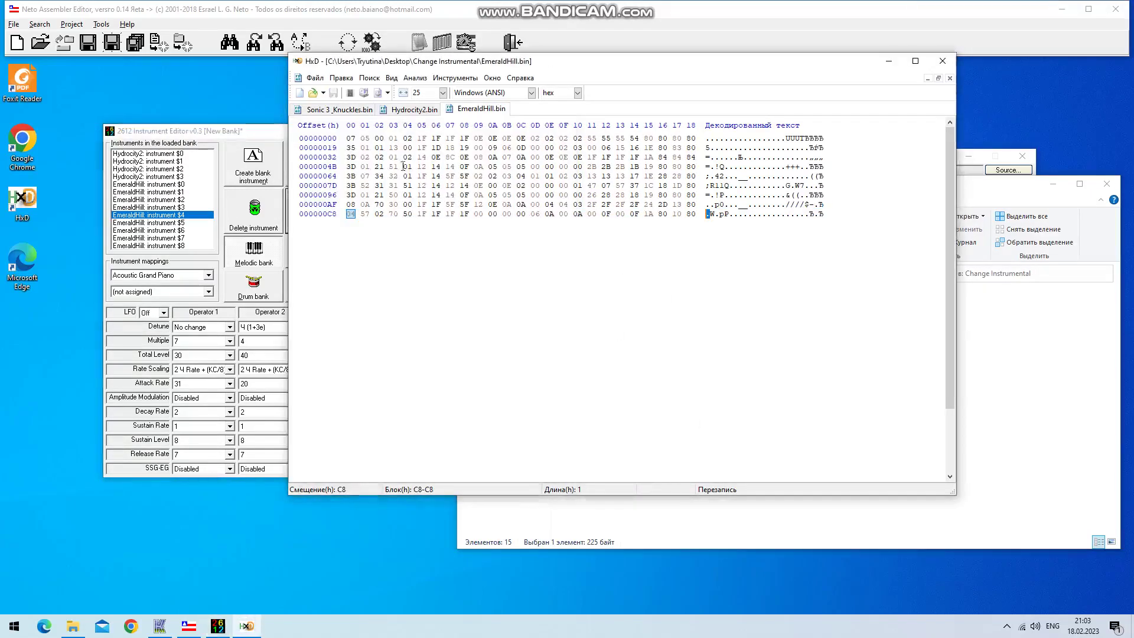
pyautogui.moveTo(349, 176); pyautogui.dragTo(693, 176)
pyautogui.rightClick(691, 178)
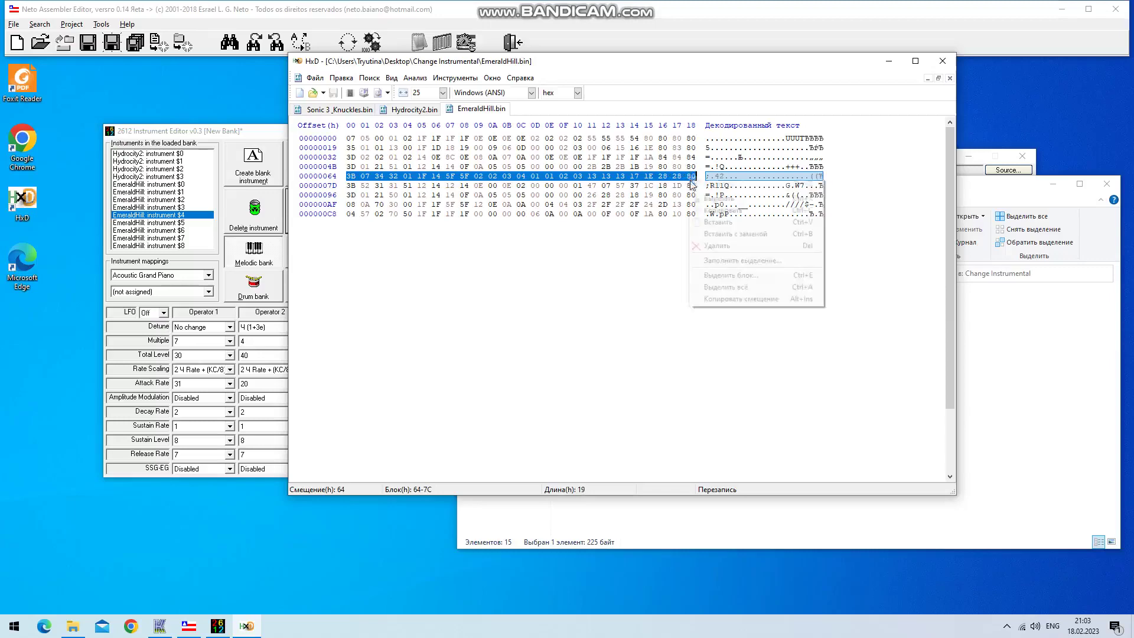
pyautogui.click(718, 215)
pyautogui.click(339, 110)
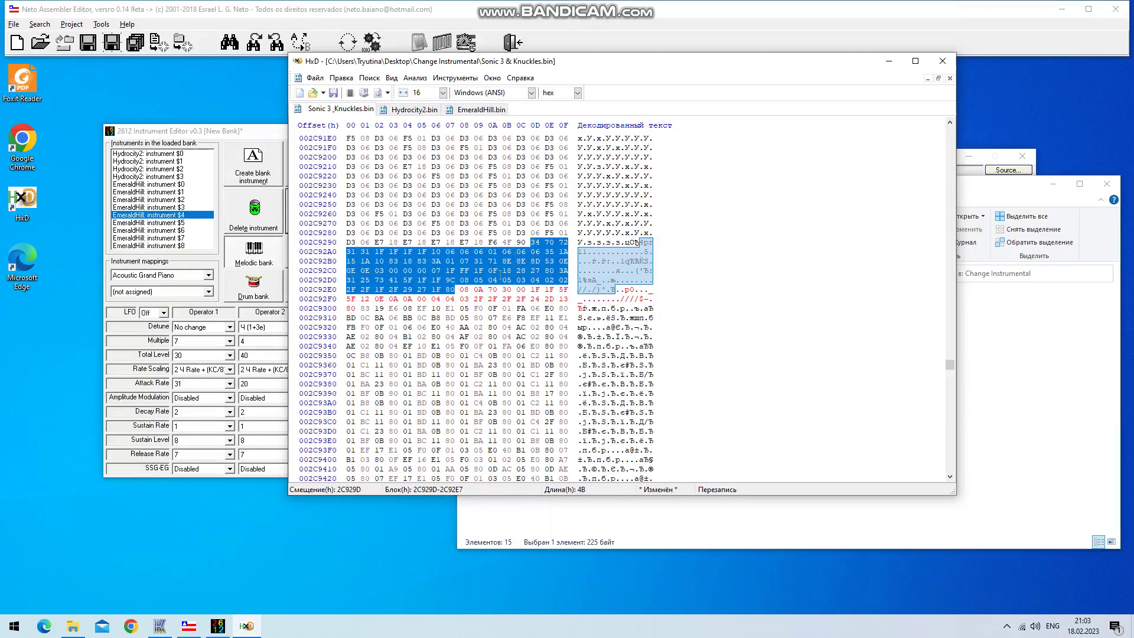
# Overwrite Hydrocity 2 instrument $2 at hex offsets 2C92CF to 2C92E7 with the copied EmeraldHill instrument bytes
pyautogui.moveTo(451, 292); pyautogui.dragTo(338, 278)
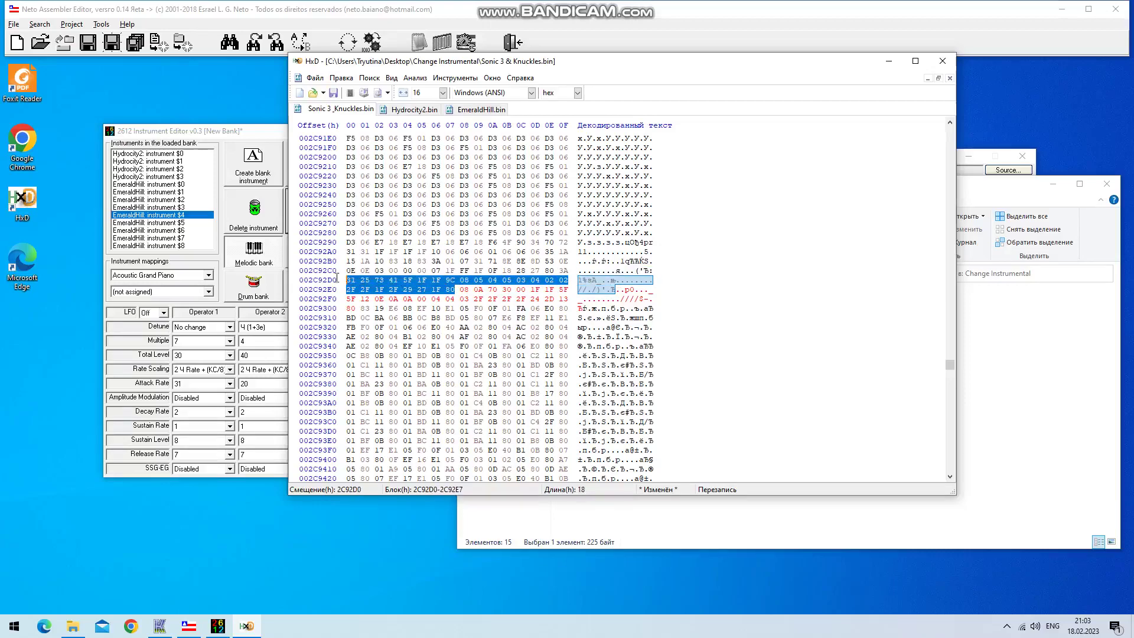
pyautogui.rightClick(552, 269)
pyautogui.click(597, 322)
# Preview Hydrocity2 instruments $2 and $1 and EmeraldHill instrument $3 in 2612 Instrument Editor to compare their sounds
pyautogui.click(180, 169)
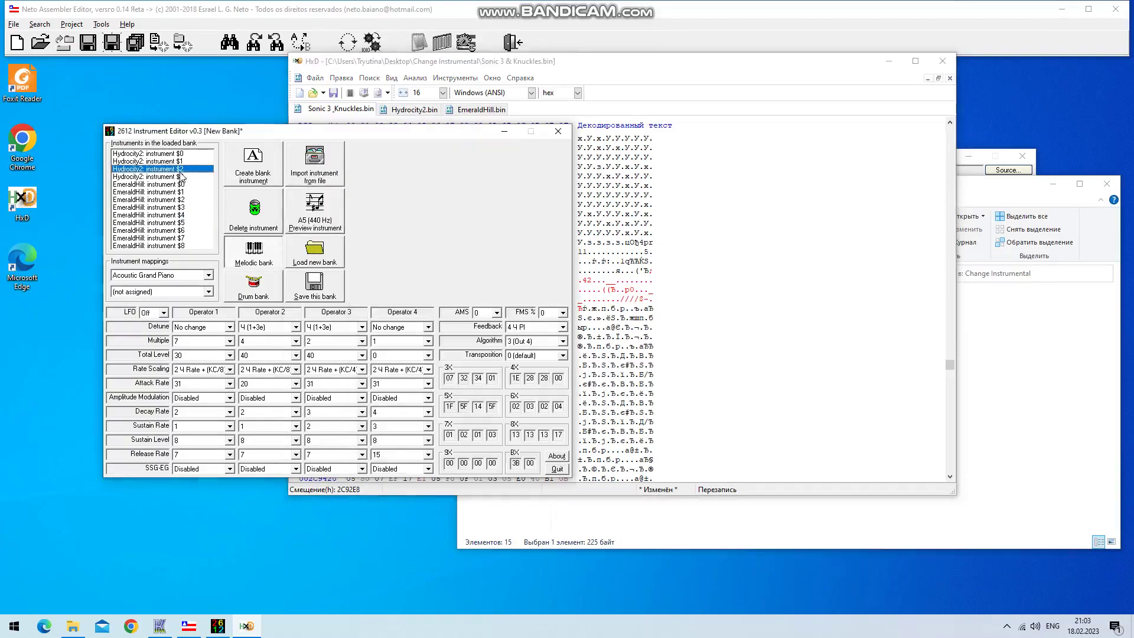
pyautogui.click(339, 218)
pyautogui.click(170, 161)
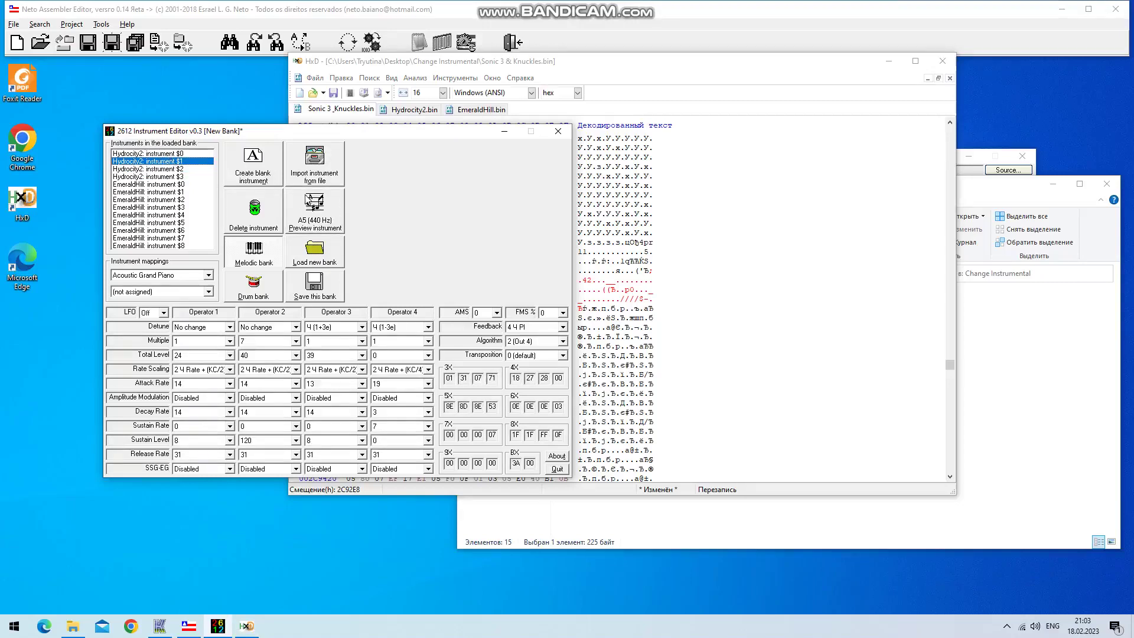
pyautogui.click(322, 207)
pyautogui.click(172, 207)
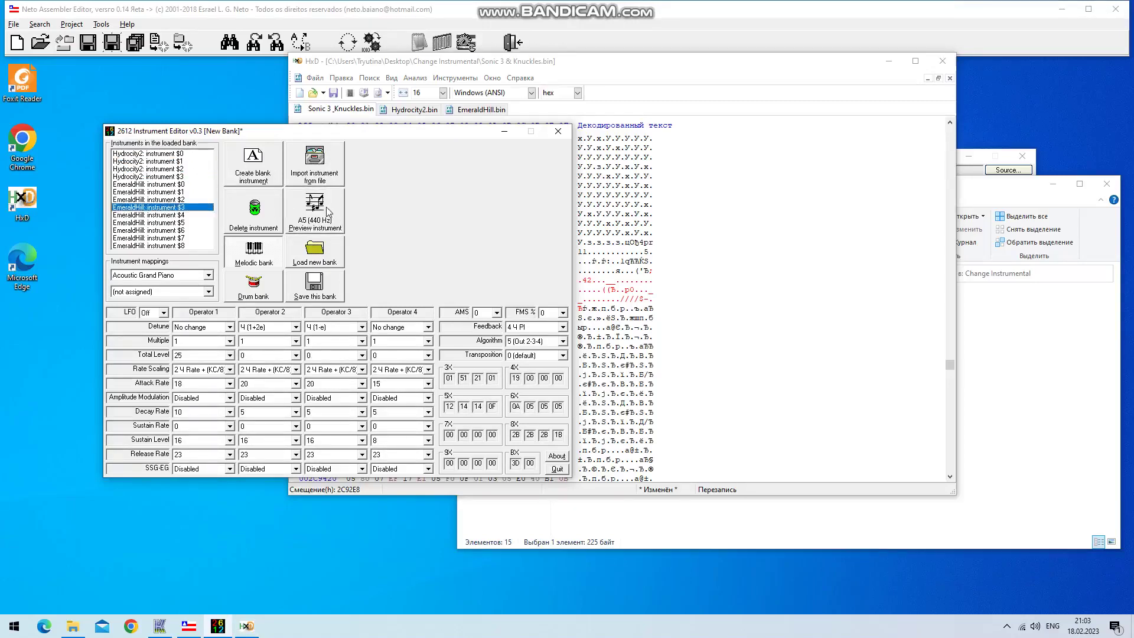
pyautogui.click(330, 211)
pyautogui.click(339, 223)
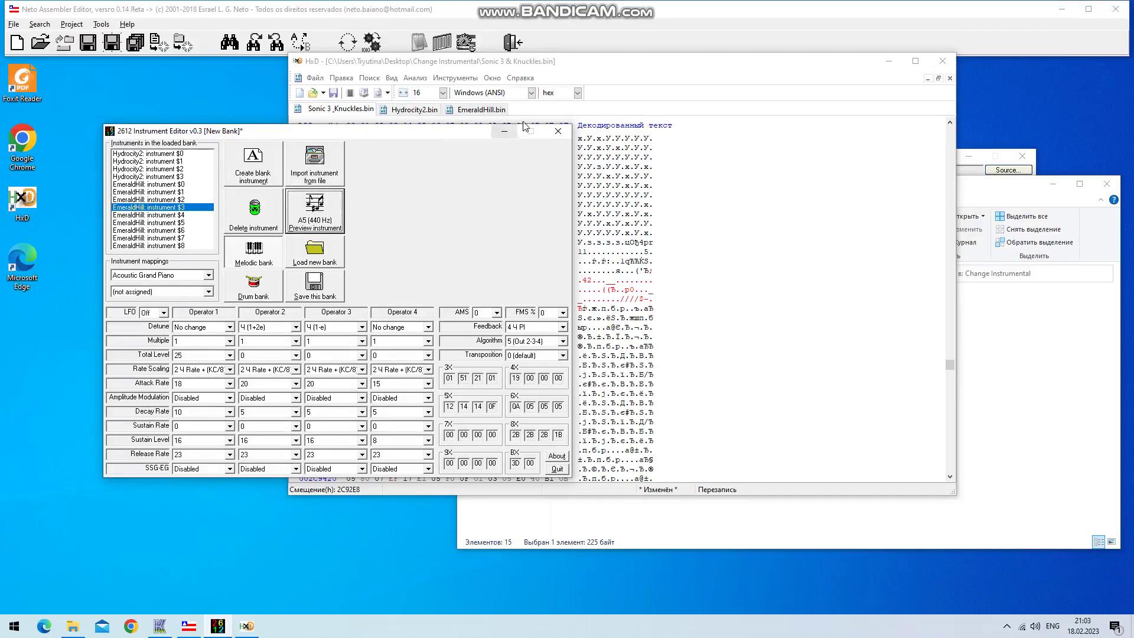
# Copy the 25 bytes of EmeraldHill instrument $3 at hex offsets 4B to 63 in EmeraldHill.bin in HxD
pyautogui.click(467, 110)
pyautogui.click(185, 216)
pyautogui.click(185, 208)
pyautogui.click(661, 215)
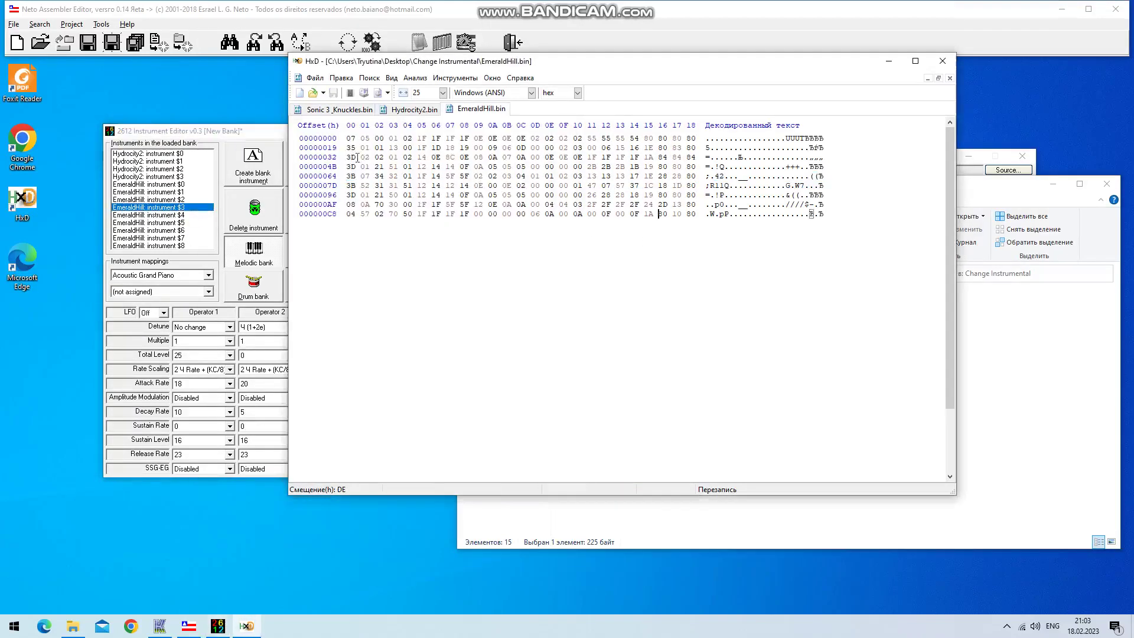
pyautogui.moveTo(347, 168)
pyautogui.mouseDown()
pyautogui.moveTo(694, 168)
pyautogui.moveTo(354, 168)
pyautogui.mouseUp()
pyautogui.rightClick(692, 168)
pyautogui.click(664, 167)
pyautogui.rightClick(356, 168)
pyautogui.click(385, 202)
pyautogui.click(406, 112)
# Overwrite Hydrocity 2 instrument $1 at hex offsets 2C92B6 to 2C92CE in Sonic 3 & Knuckles.bin with the copied bytes
pyautogui.click(348, 111)
pyautogui.moveTo(546, 271); pyautogui.dragTo(436, 261)
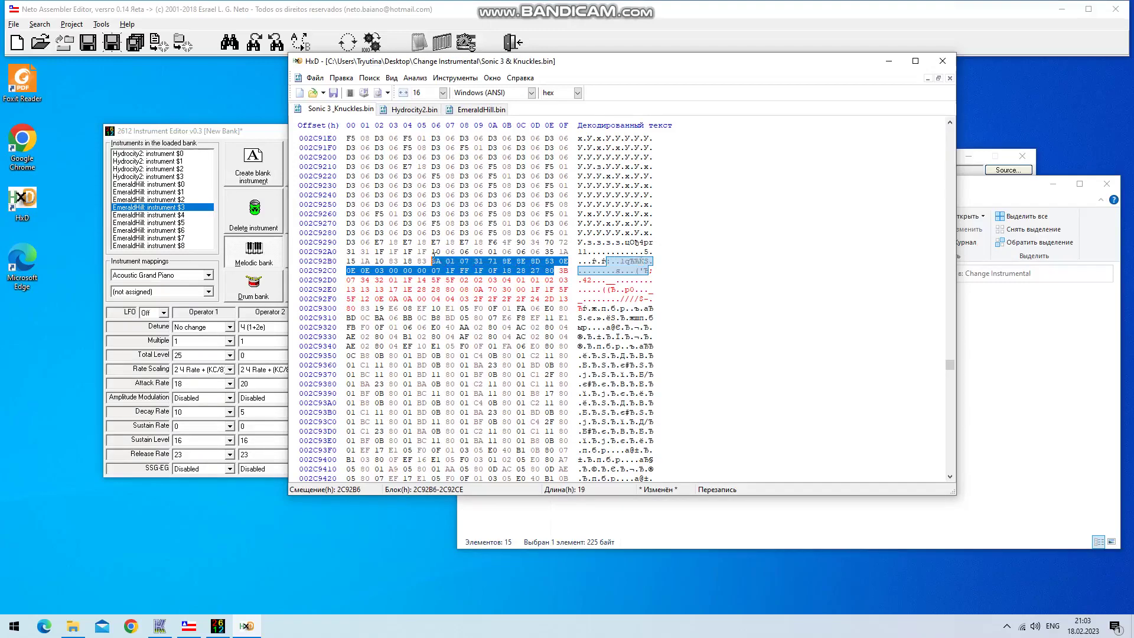
pyautogui.rightClick(437, 260)
pyautogui.click(467, 306)
# Compare Hydrocity2 instrument $0 with EmeraldHill instruments $6, $5, $3, $2 and $1 by previewing them in 2612 Instrument Editor
pyautogui.click(179, 162)
pyautogui.click(168, 154)
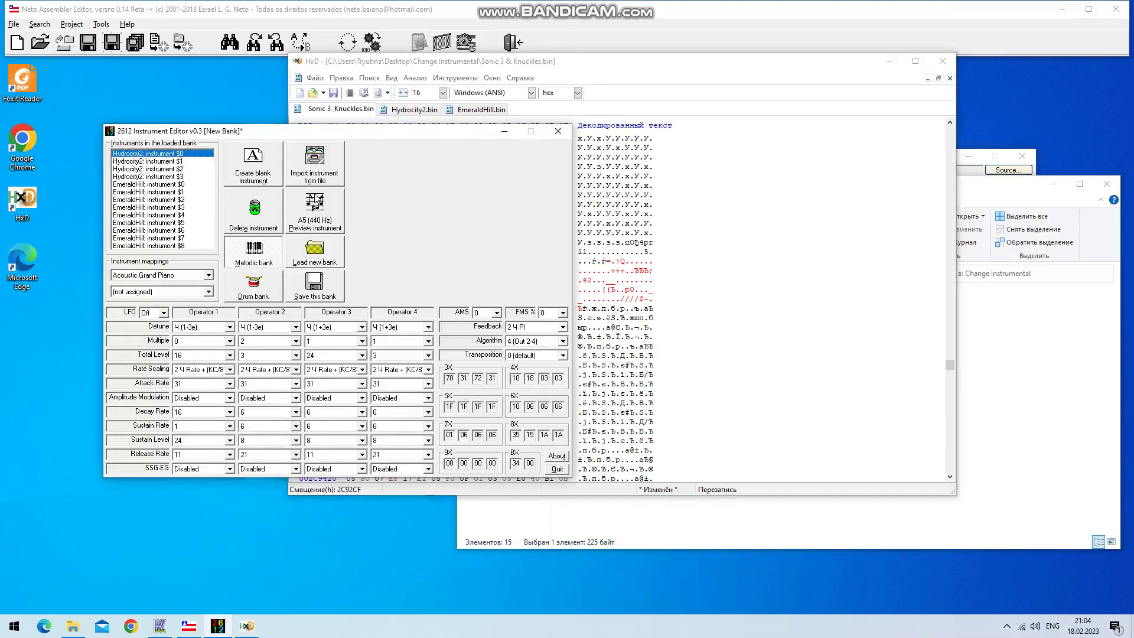
pyautogui.click(173, 230)
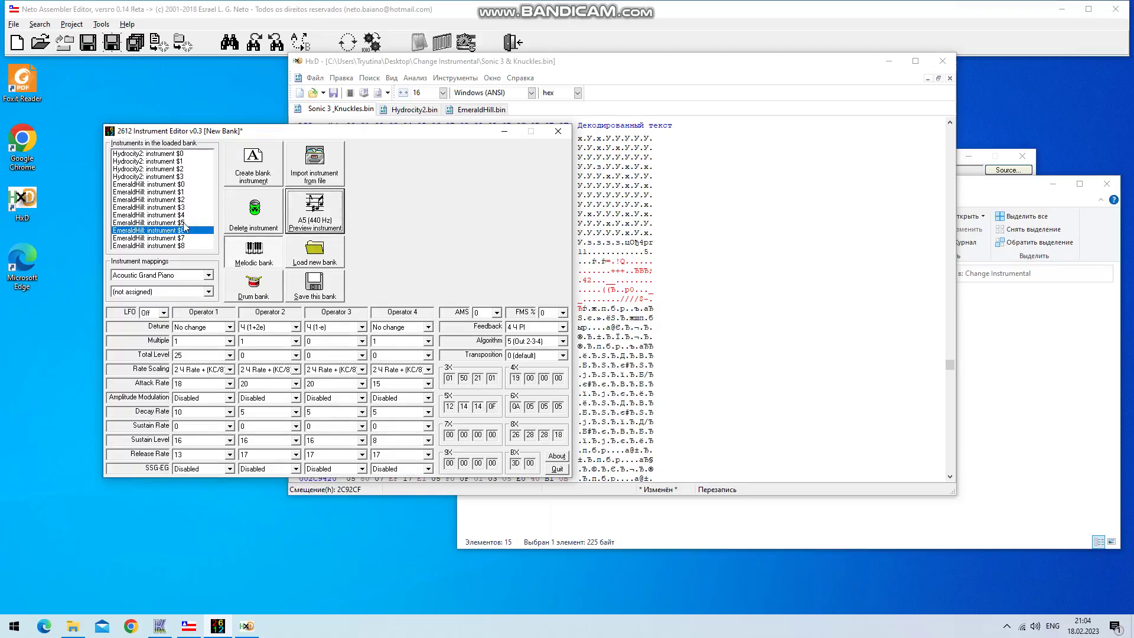
pyautogui.press('Up')
pyautogui.click(317, 213)
pyautogui.click(178, 208)
pyautogui.click(316, 211)
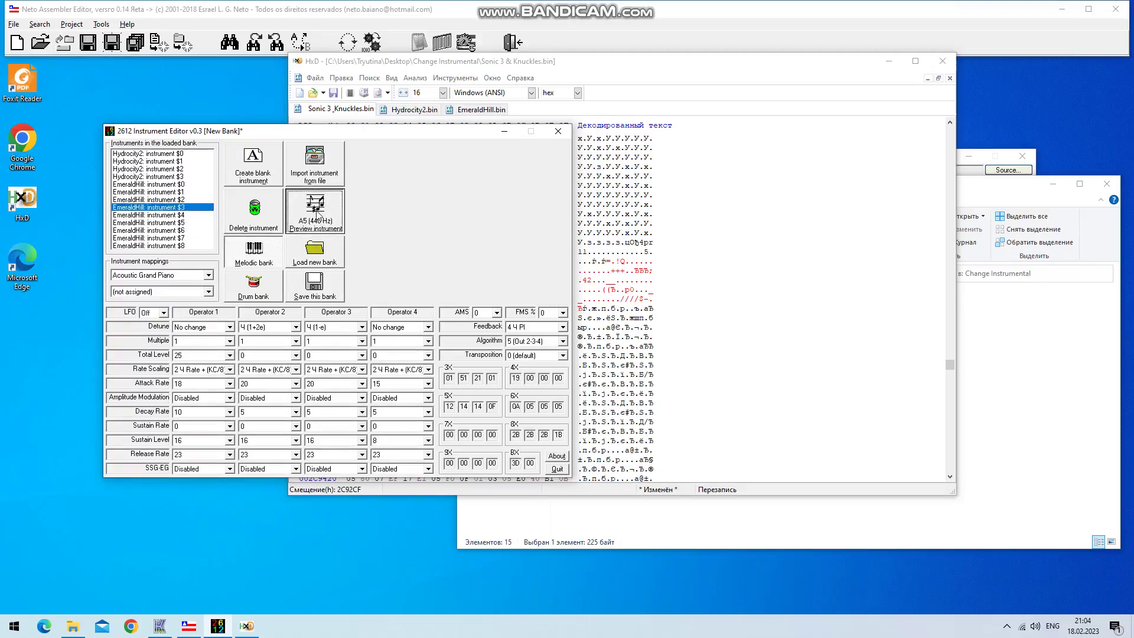
pyautogui.press('Up')
pyautogui.click(322, 210)
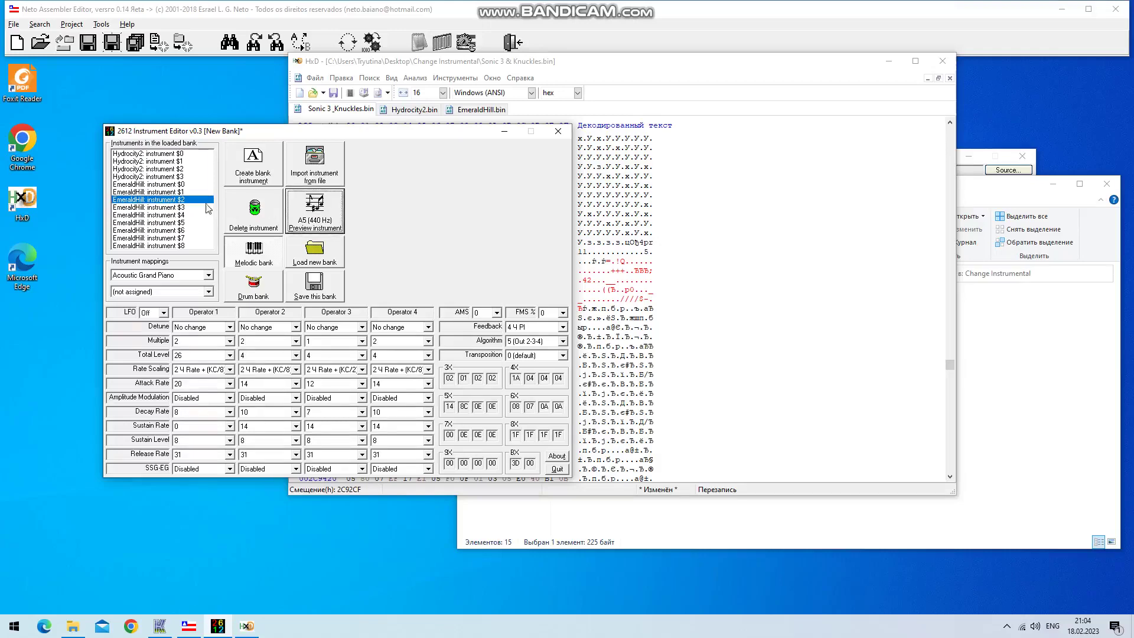
pyautogui.press('Up')
pyautogui.click(326, 206)
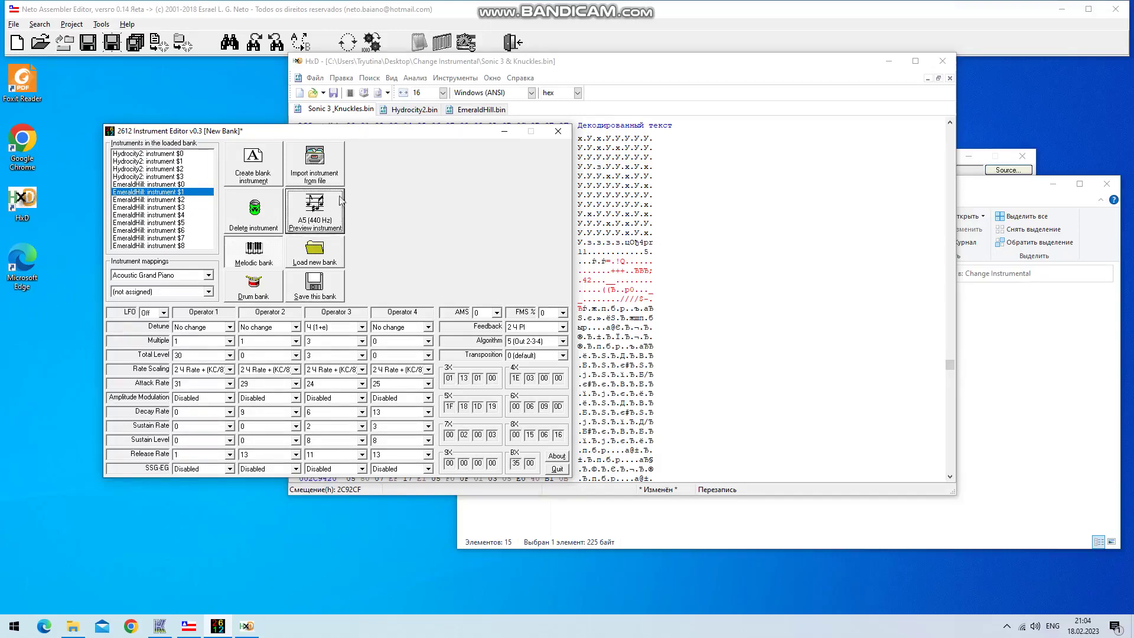
# Copy the 25 bytes of EmeraldHill instrument $1 at hex offsets 19 to 31 in HxD
pyautogui.click(466, 112)
pyautogui.moveTo(347, 150); pyautogui.dragTo(694, 149)
pyautogui.rightClick(694, 148)
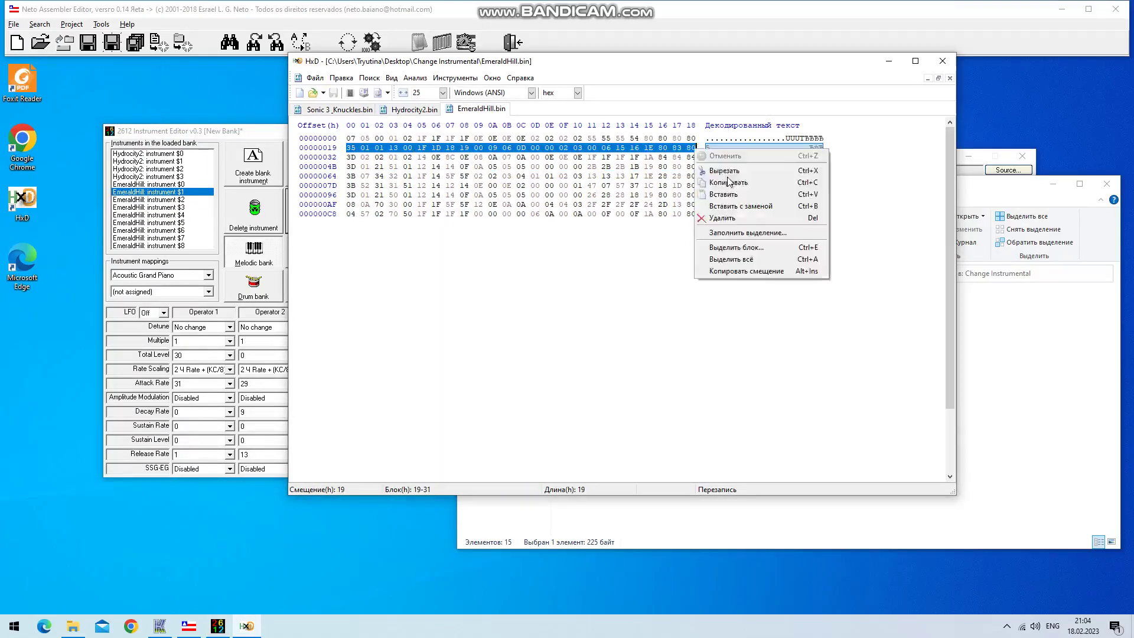
pyautogui.click(718, 181)
# Overwrite Hydrocity 2 instrument $0 at hex offsets 2C929D to 2C92B5 with the copied bytes and save Sonic 3 & Knuckles.bin
pyautogui.click(357, 110)
pyautogui.moveTo(530, 243); pyautogui.dragTo(426, 262)
pyautogui.rightClick(425, 262)
pyautogui.click(450, 308)
pyautogui.click(315, 78)
pyautogui.click(337, 127)
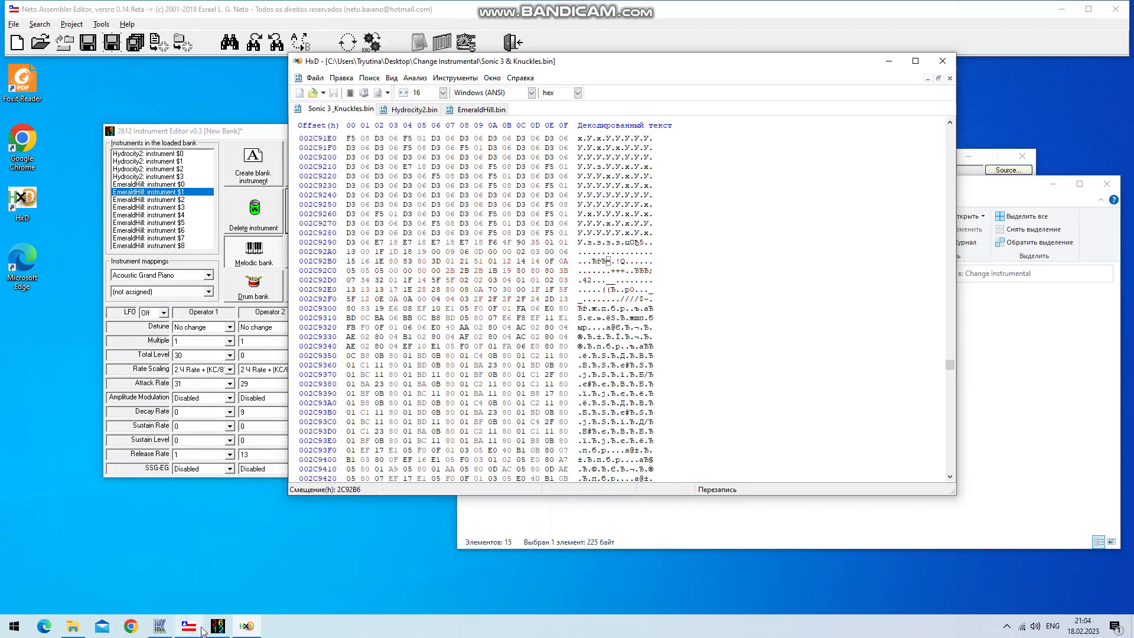
# Load the saved Sonic 3 & Knuckles.bin into the Fusion emulator and test its music in the level select's sound test
pyautogui.click(159, 625)
pyautogui.click(1040, 419)
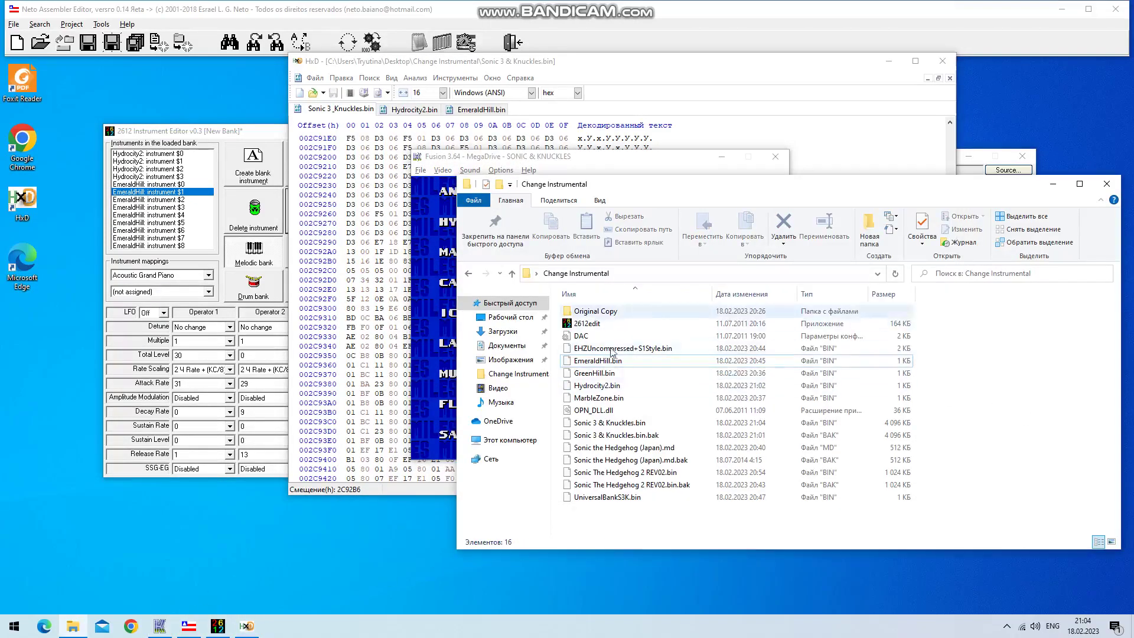
pyautogui.moveTo(677, 186); pyautogui.dragTo(844, 138)
pyautogui.moveTo(806, 380); pyautogui.dragTo(530, 349)
pyautogui.press('F2')
pyautogui.click(538, 312)
pyautogui.click(539, 306)
pyautogui.click(541, 320)
pyautogui.click(650, 387)
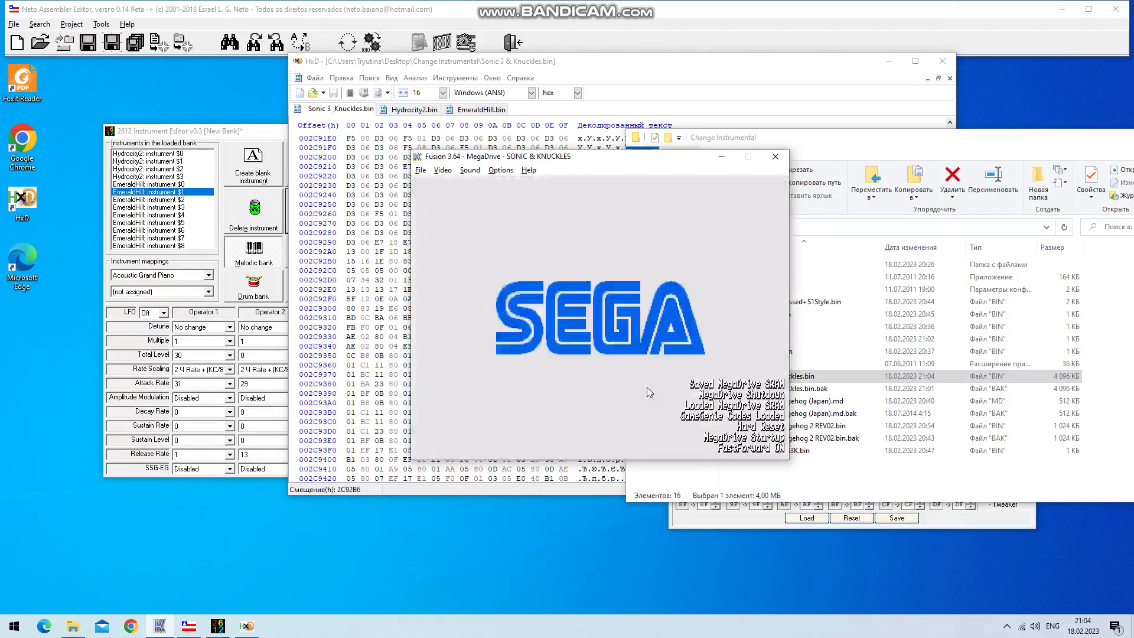
pyautogui.press('Return')
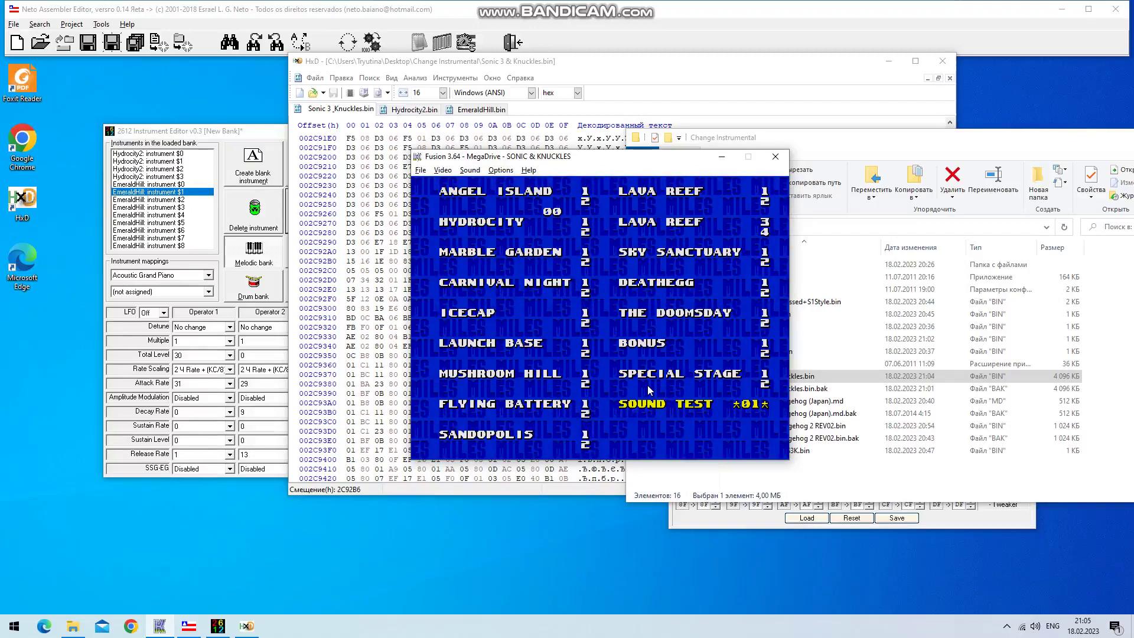
# Minimize the emulator and delete all Hydrocity2 and EmeraldHill instruments from the bank in 2612 Instrument Editor
pyautogui.click(722, 157)
pyautogui.click(475, 252)
pyautogui.moveTo(466, 233); pyautogui.dragTo(495, 261)
pyautogui.click(286, 203)
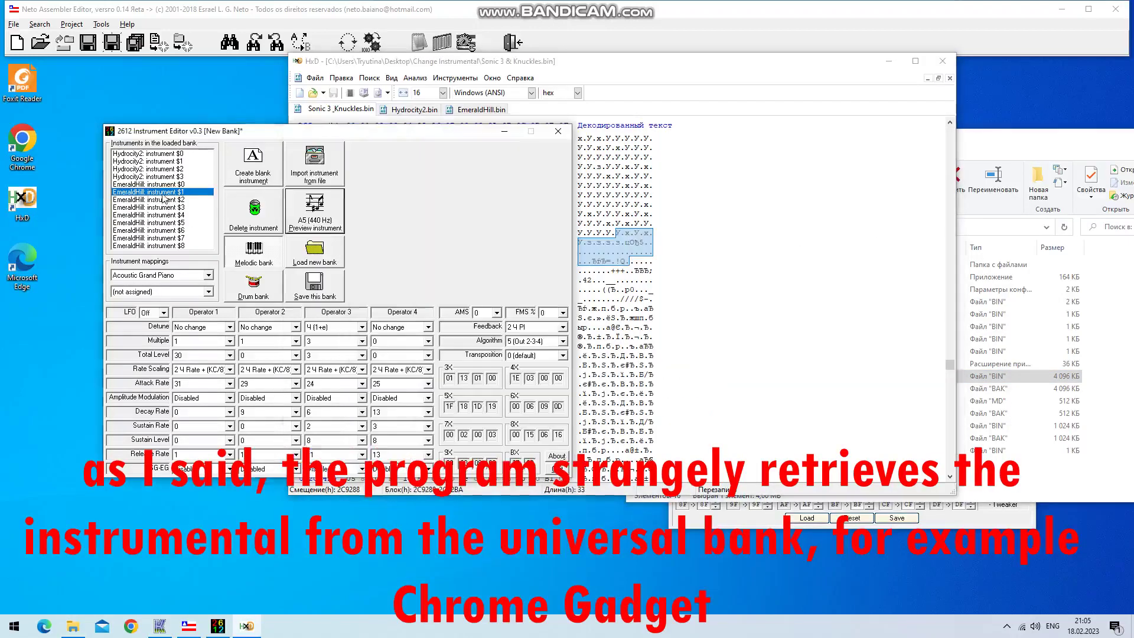
pyautogui.click(179, 154)
pyautogui.click(256, 202)
pyautogui.click(259, 207)
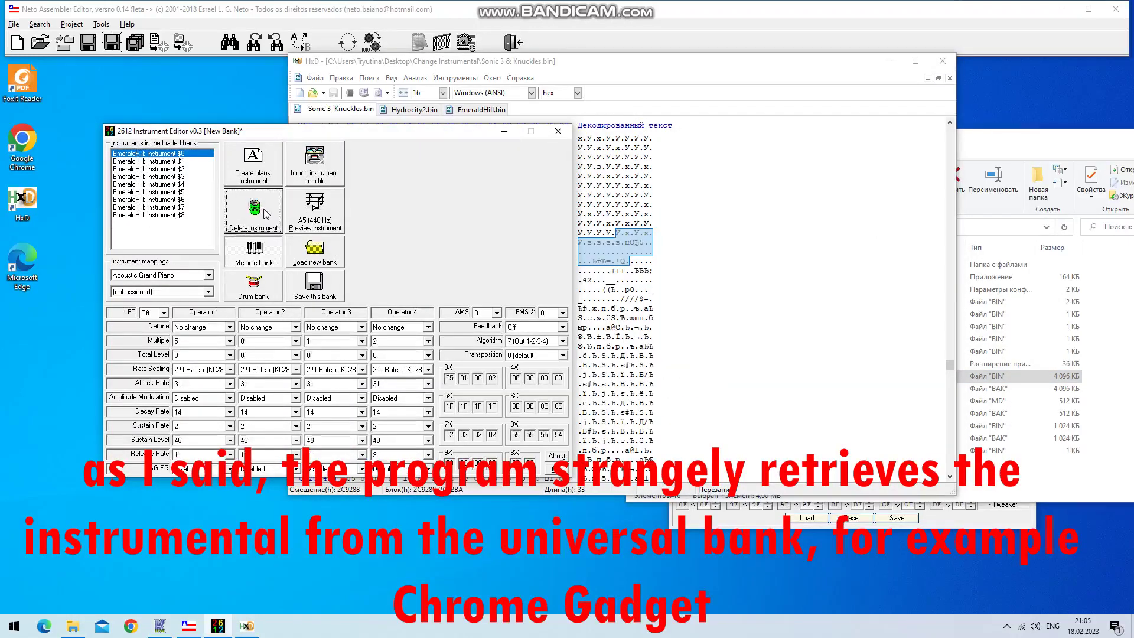
pyautogui.click(263, 210)
pyautogui.click(265, 214)
pyautogui.click(264, 211)
pyautogui.click(265, 214)
pyautogui.click(264, 213)
# Set ChromeGadget.bin in the Change Instrumental folder as the destination file of Neto Assembler Editor's Sound Importer / Converter
pyautogui.click(764, 307)
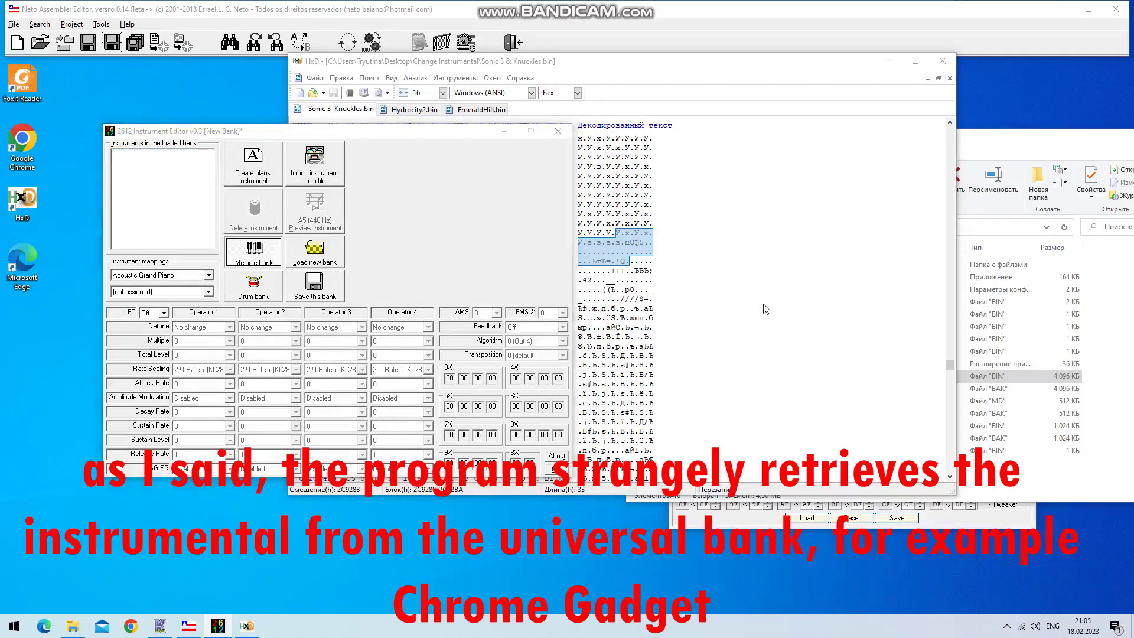
pyautogui.click(1040, 463)
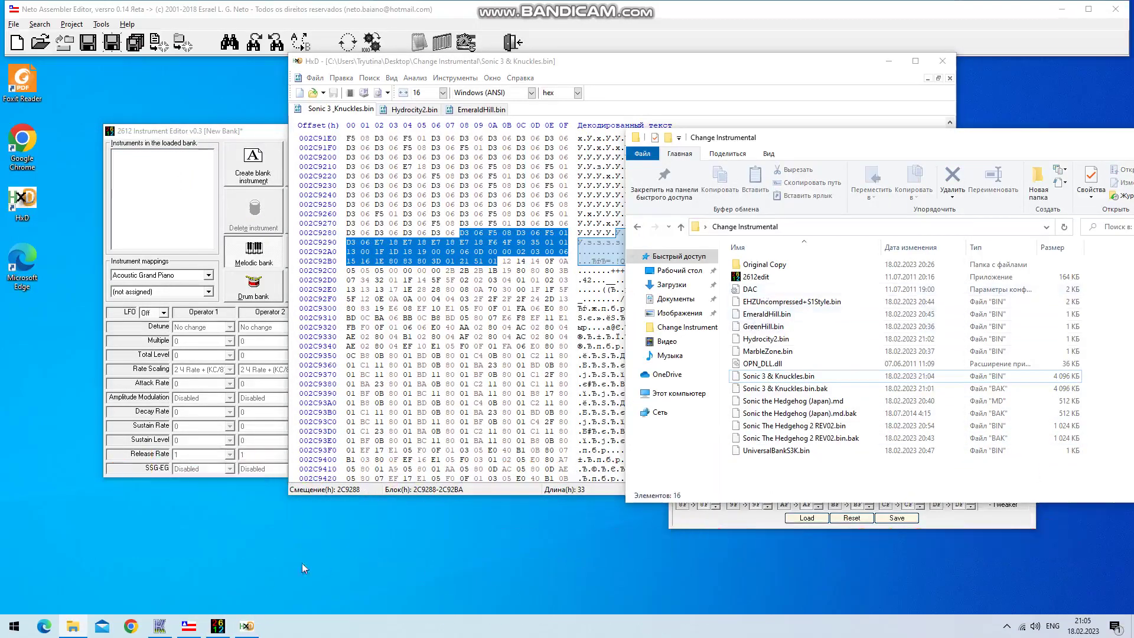
pyautogui.click(190, 625)
pyautogui.click(1002, 183)
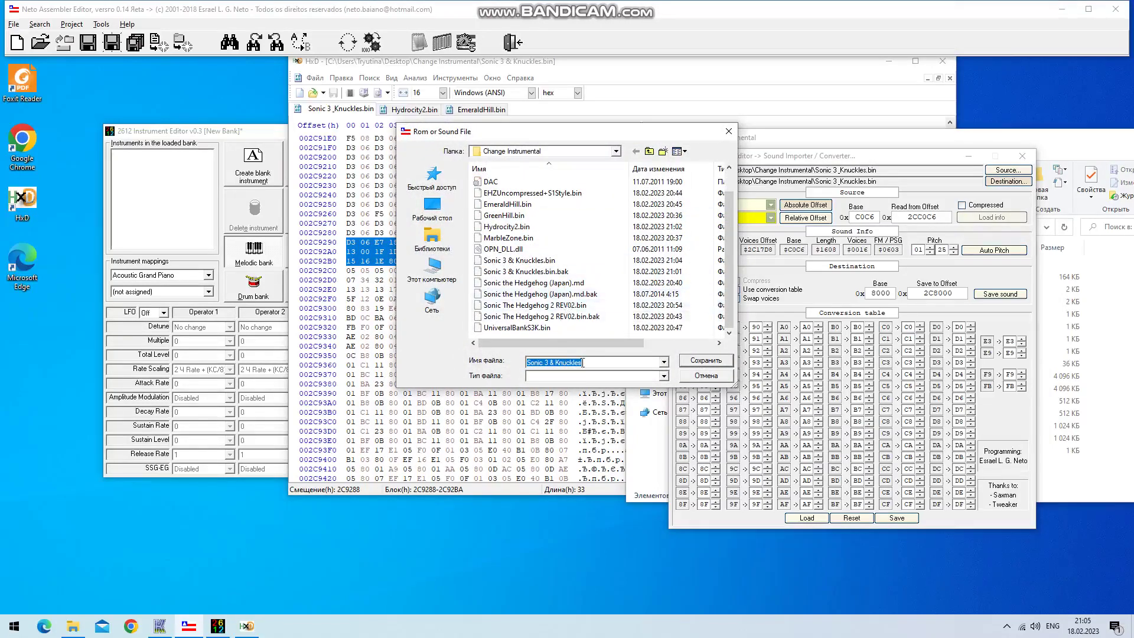
pyautogui.write('ChromeGadget.bin')
pyautogui.press('Return')
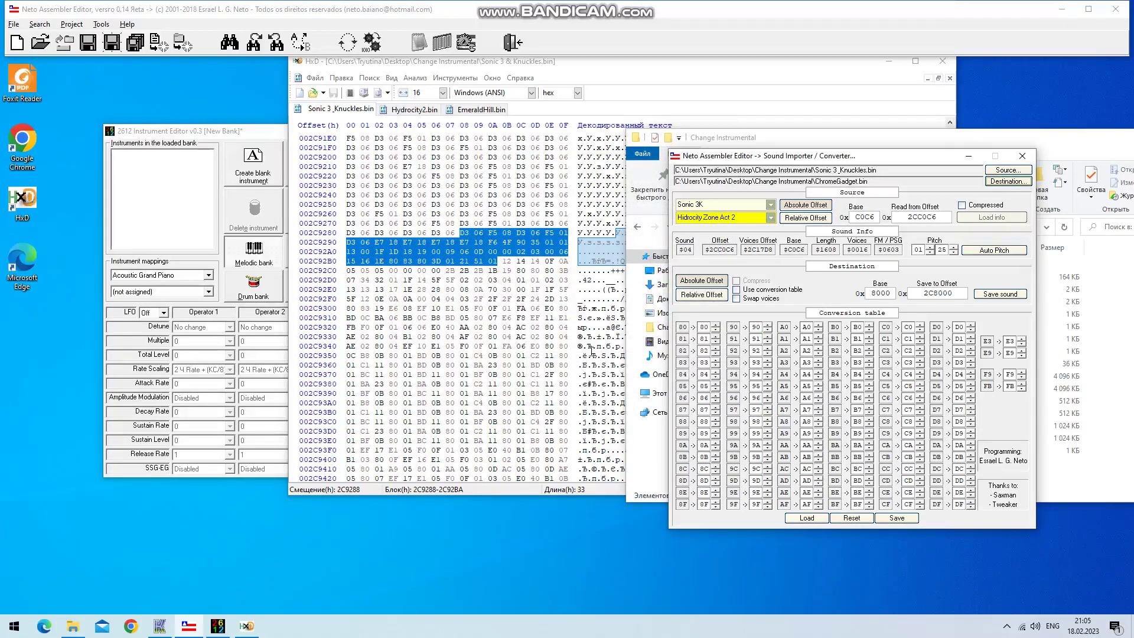
# Choose Chrome Gadget as the source song, set the save offset to 000000 and save the sound
pyautogui.scroll(-20, 761, 222)
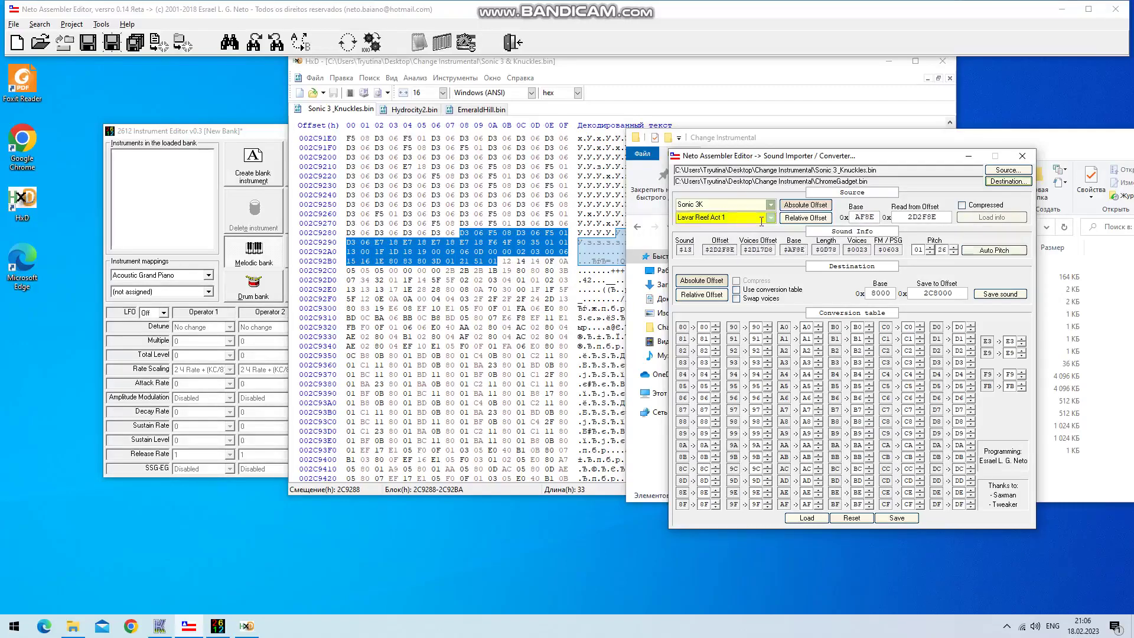
pyautogui.scroll(-5, 761, 222)
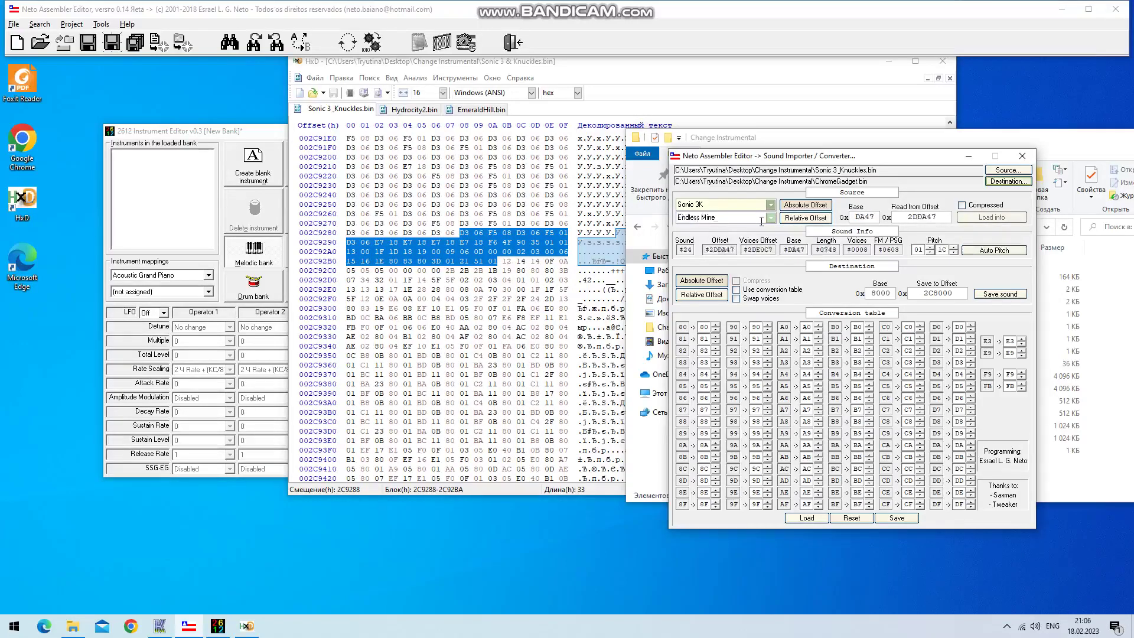
pyautogui.doubleClick(945, 293)
pyautogui.write('000')
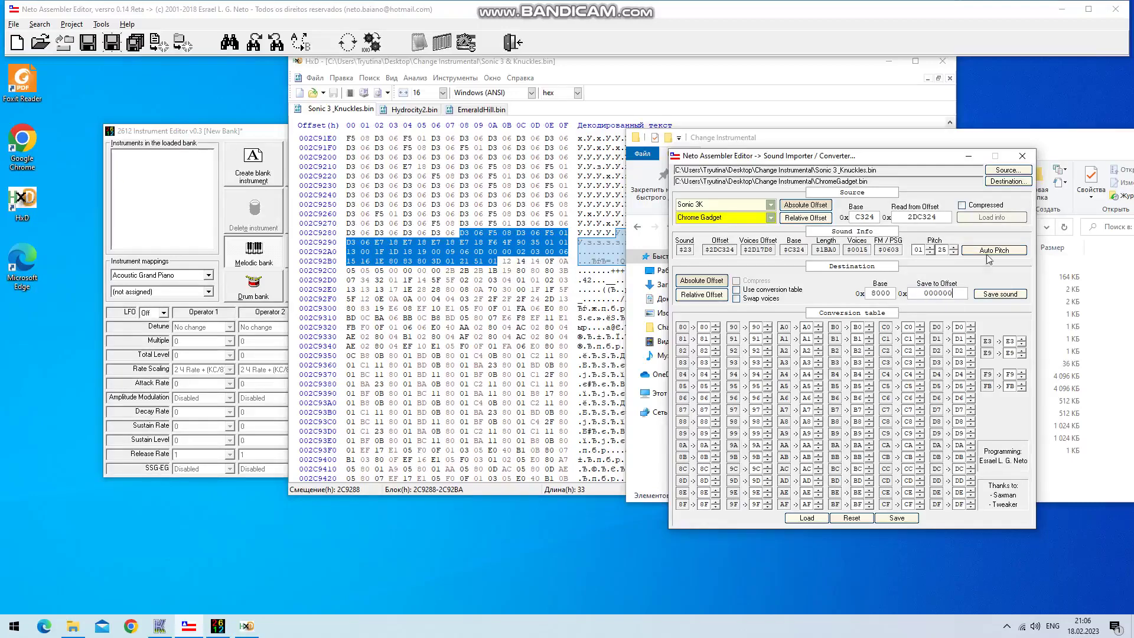
pyautogui.click(1008, 295)
# Open ChromeGadget.bin in HxD and go to hex offset 1835
pyautogui.click(1113, 370)
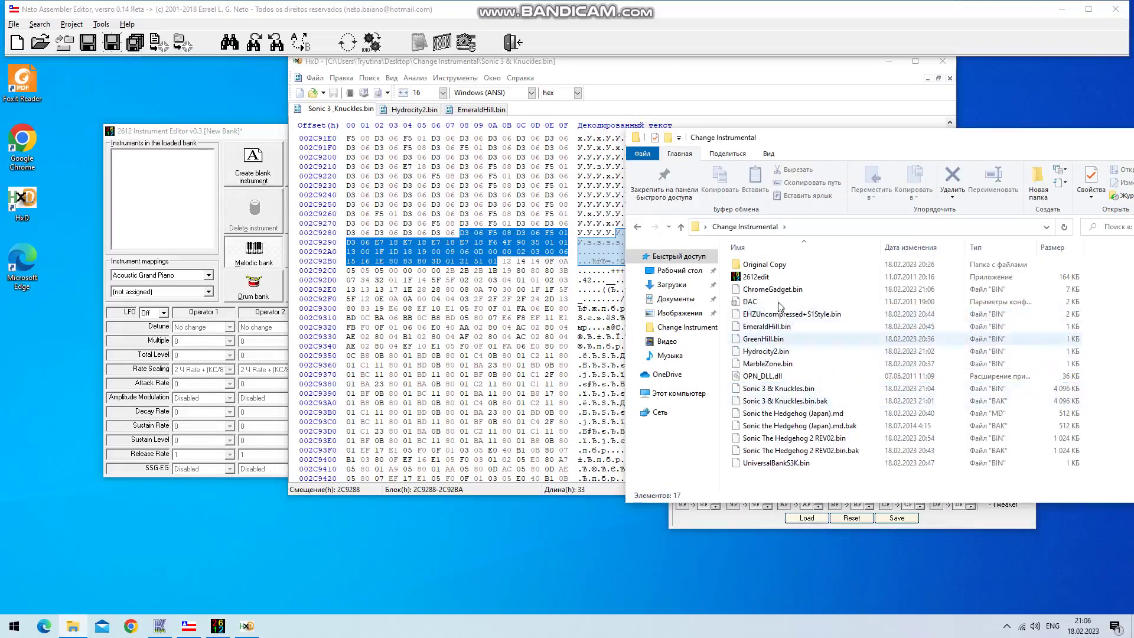
pyautogui.click(781, 291)
pyautogui.moveTo(781, 291); pyautogui.dragTo(361, 248)
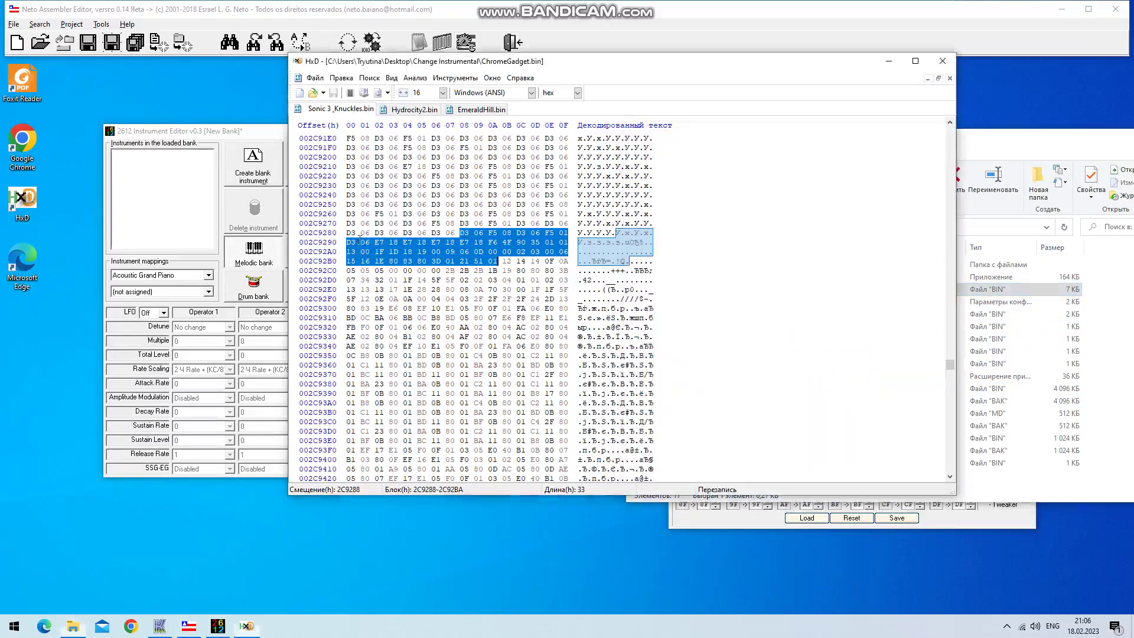
pyautogui.click(341, 77)
pyautogui.click(402, 128)
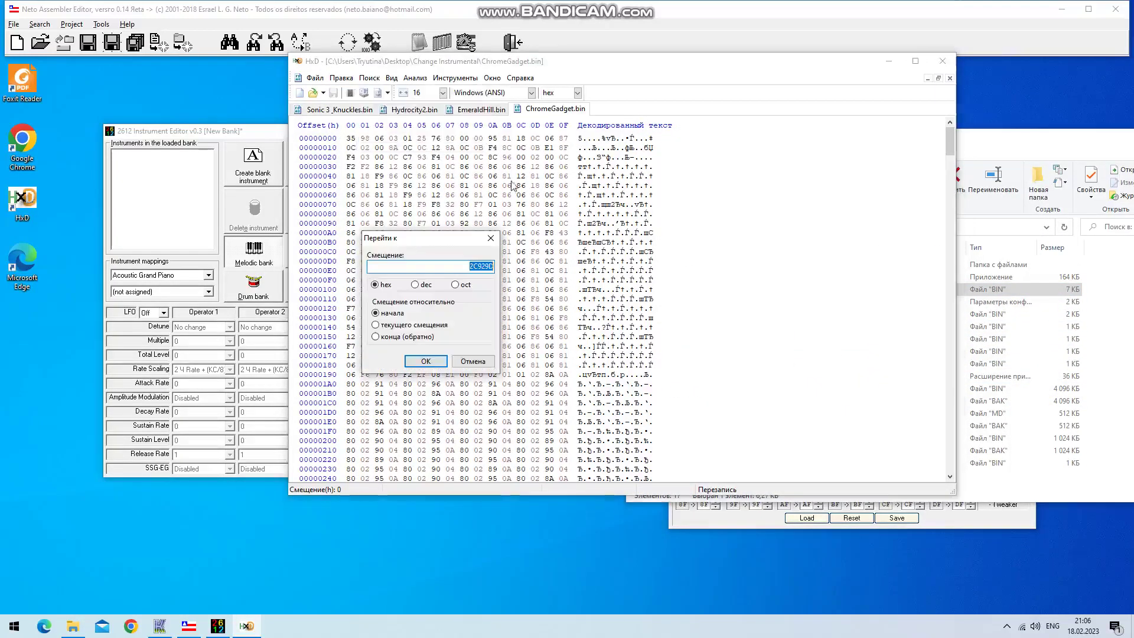
pyautogui.write('1835')
pyautogui.press('Return')
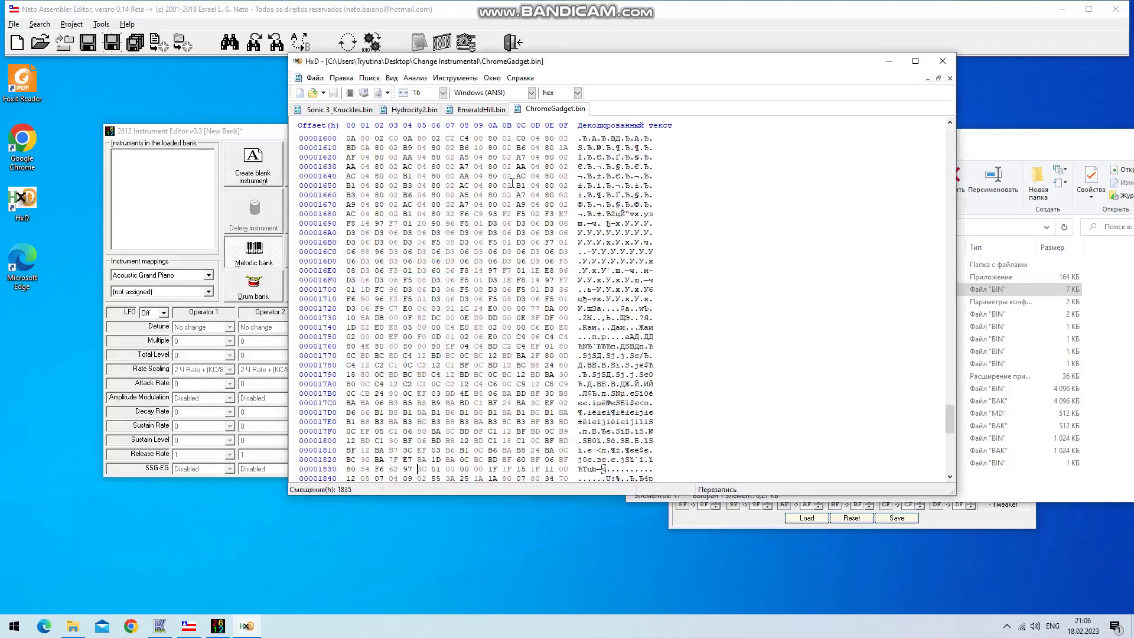
# Select the extracted instrument bytes from hex offset 1835 to 1915 in ChromeGadget.bin, leaving out the extra byte
pyautogui.scroll(-9, 506, 173)
pyautogui.keyDown('shift'); pyautogui.click(475, 362); pyautogui.keyUp('shift')
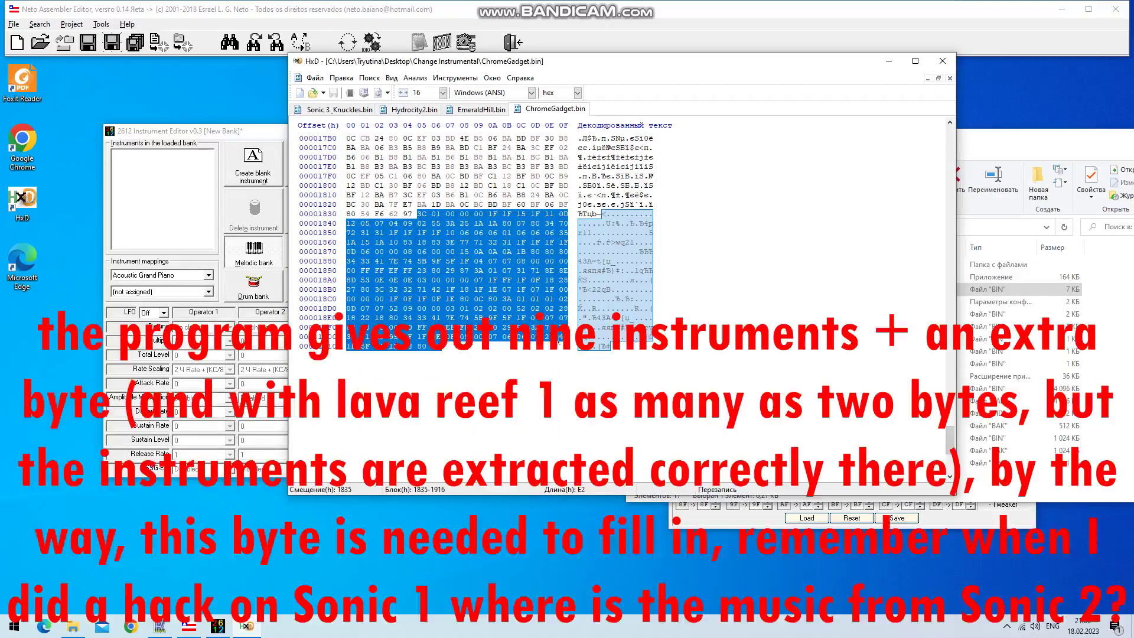
pyautogui.scroll(2, 417, 381)
pyautogui.keyDown('shift'); pyautogui.click(435, 409); pyautogui.keyUp('shift')
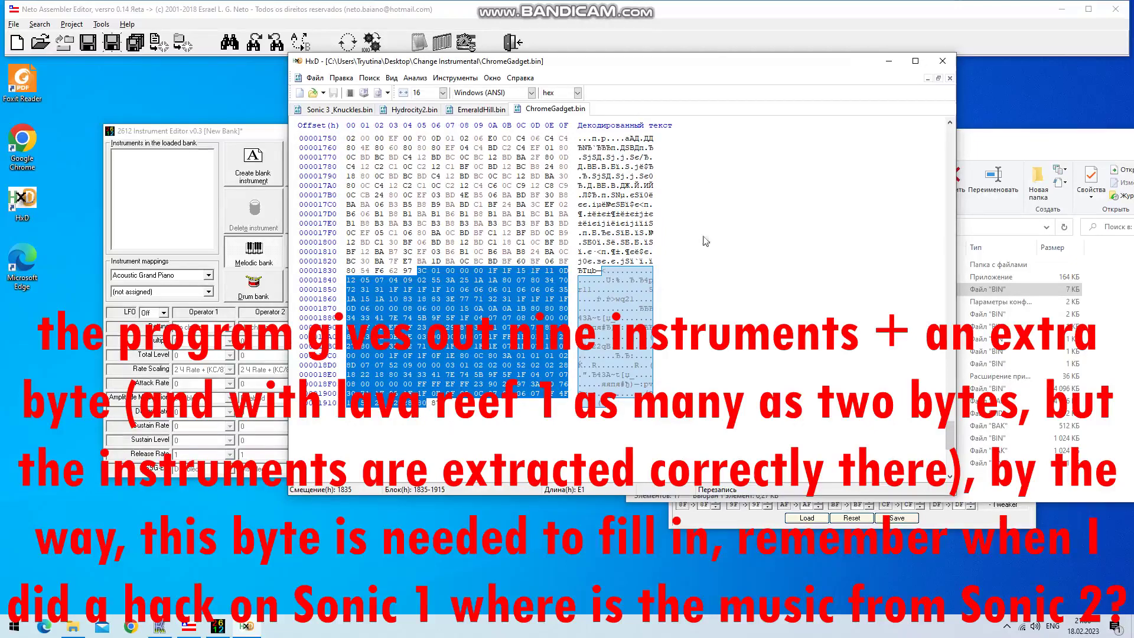
# Copy Chrome Gadget's read offset from Sound Importer / Converter and go to hex offset 2DC324 in HxD's Sonic 3 & Knuckles.bin, marking its byte
pyautogui.click(949, 527)
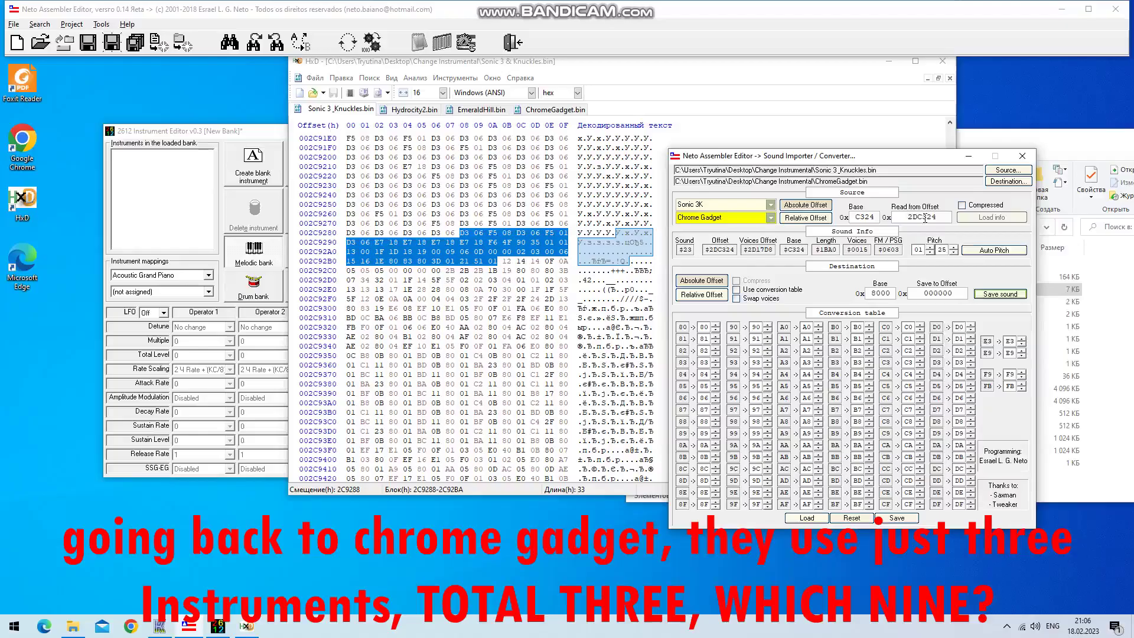
pyautogui.rightClick(976, 221)
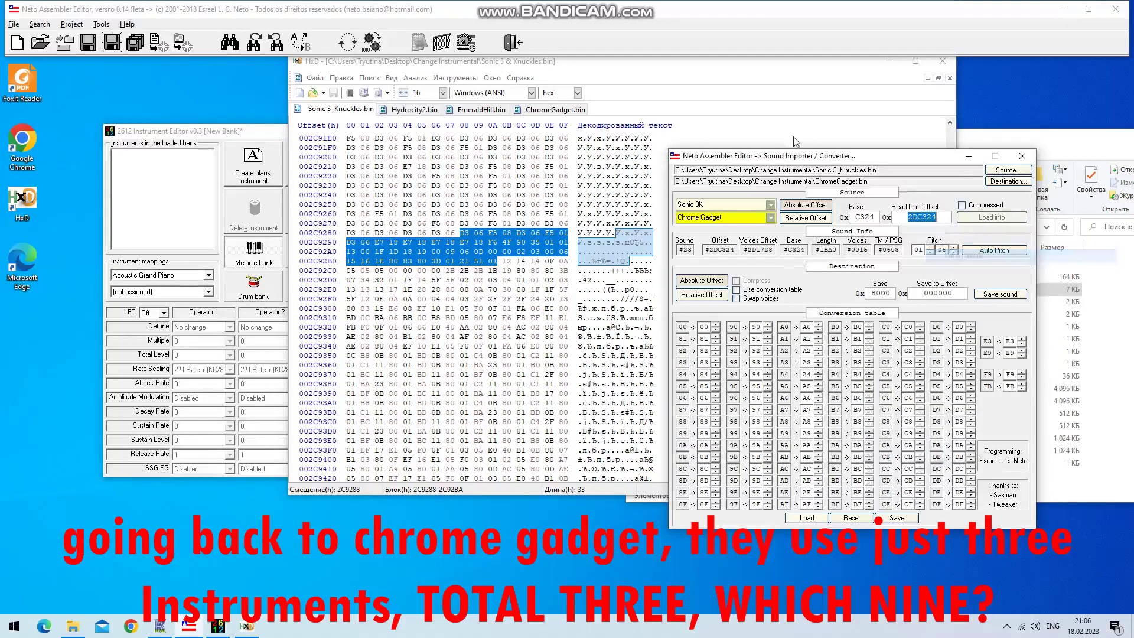
pyautogui.click(370, 77)
pyautogui.click(393, 146)
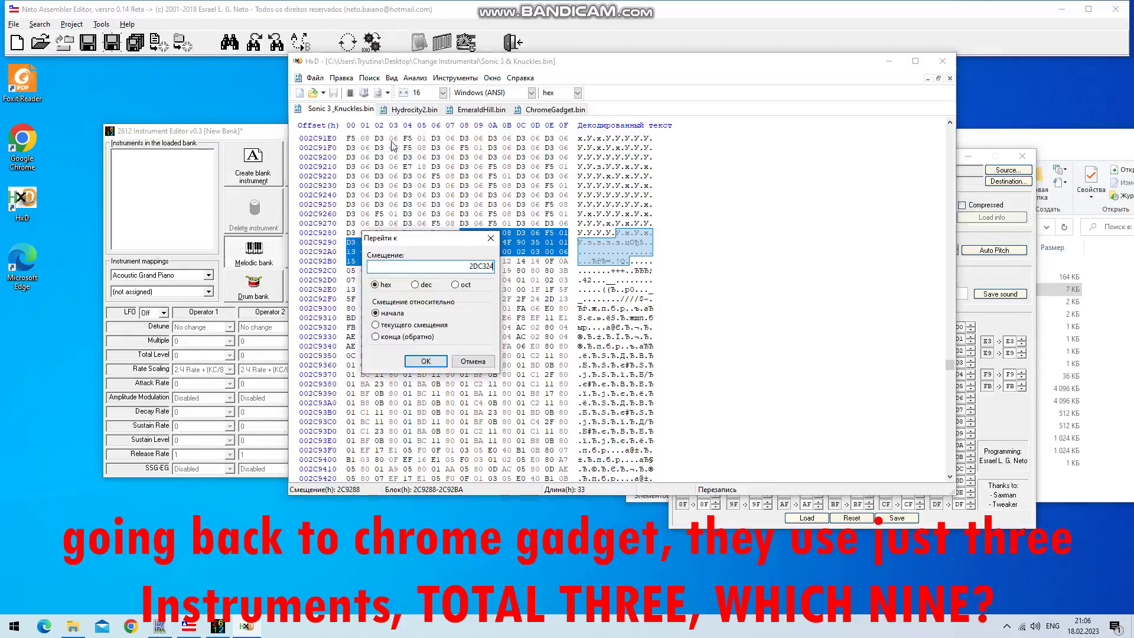
pyautogui.press('Return')
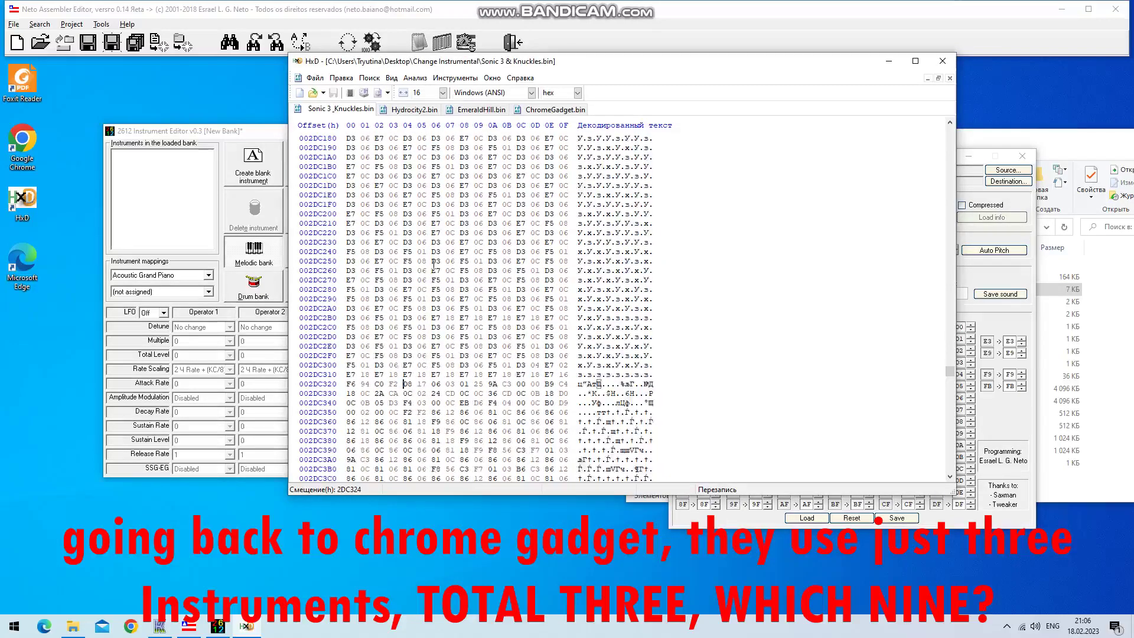
pyautogui.scroll(-4, 392, 346)
pyautogui.moveTo(403, 355); pyautogui.dragTo(411, 356)
# Choose Endless Mine as the source song in Neto Assembler Editor's Sound Importer / Converter and copy its read offset 2DDA47
pyautogui.click(1022, 404)
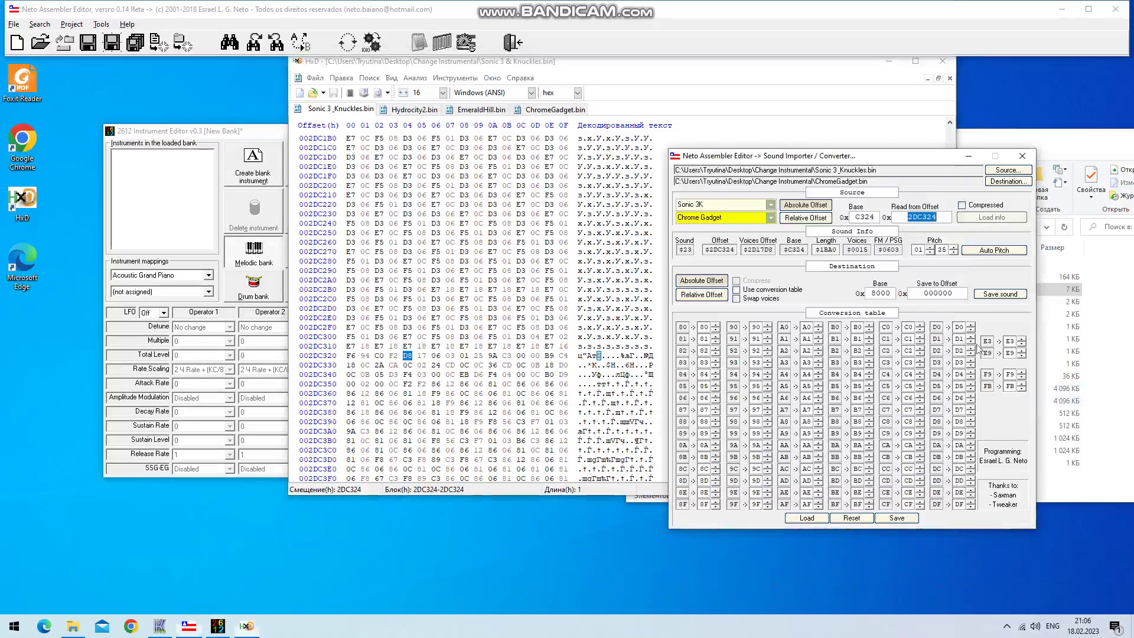
pyautogui.scroll(-1, 771, 218)
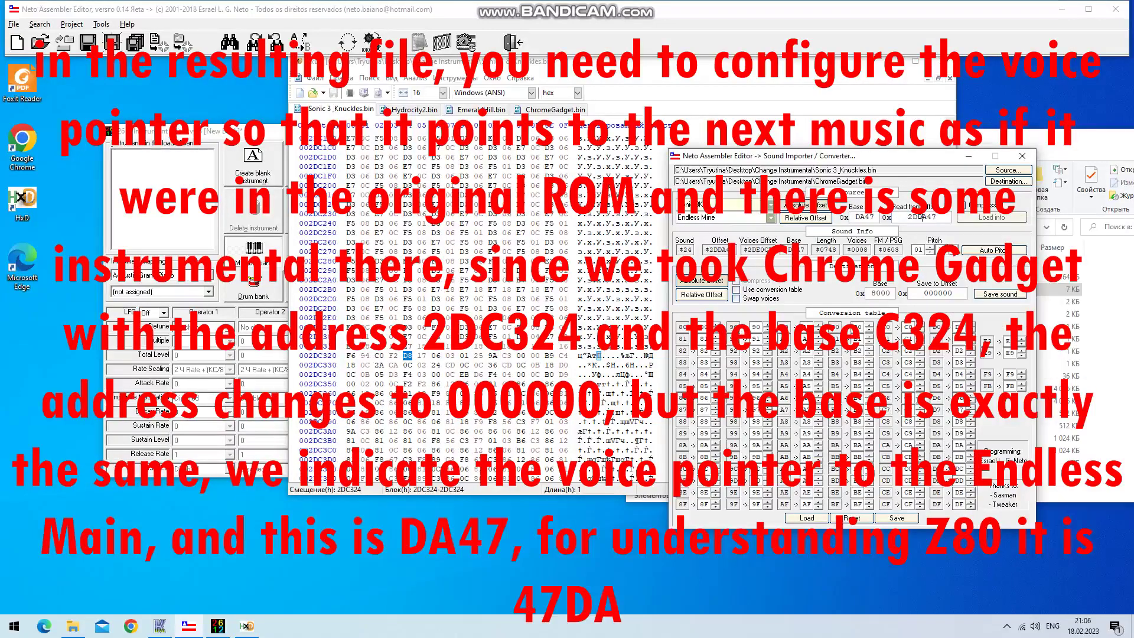
pyautogui.doubleClick(923, 218)
pyautogui.rightClick(924, 219)
pyautogui.click(949, 255)
pyautogui.click(627, 59)
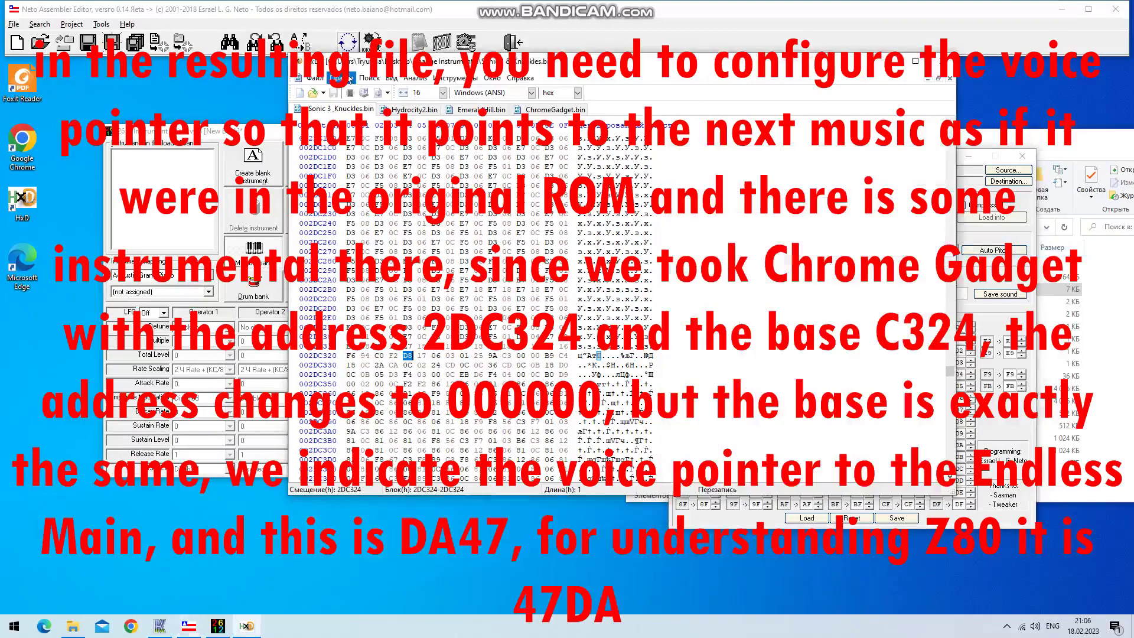
pyautogui.click(349, 77)
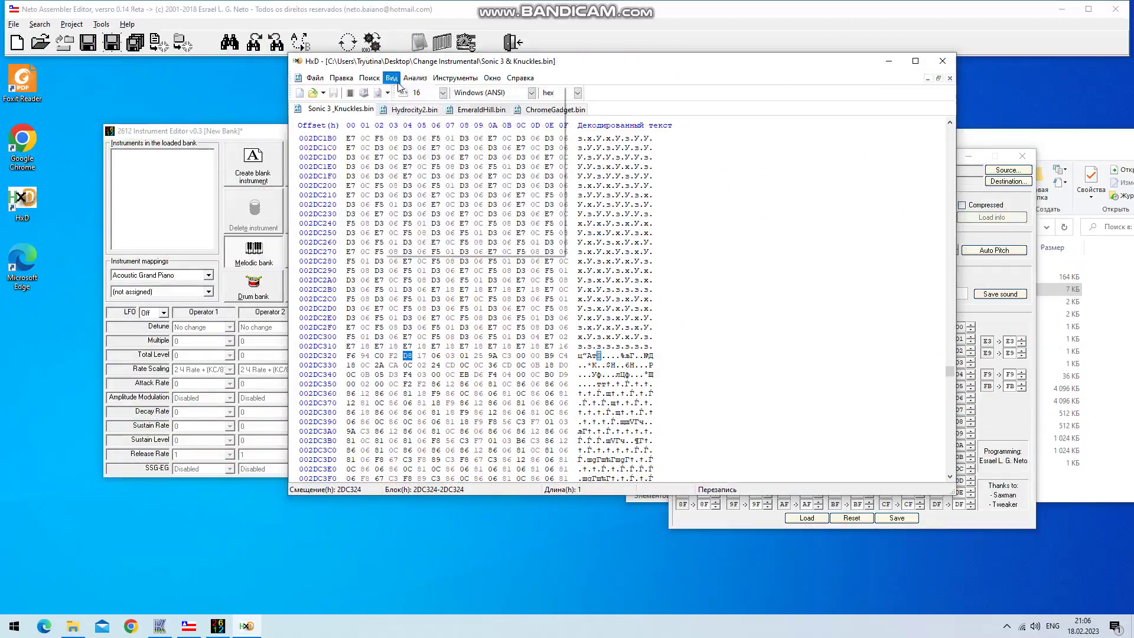
pyautogui.click(407, 147)
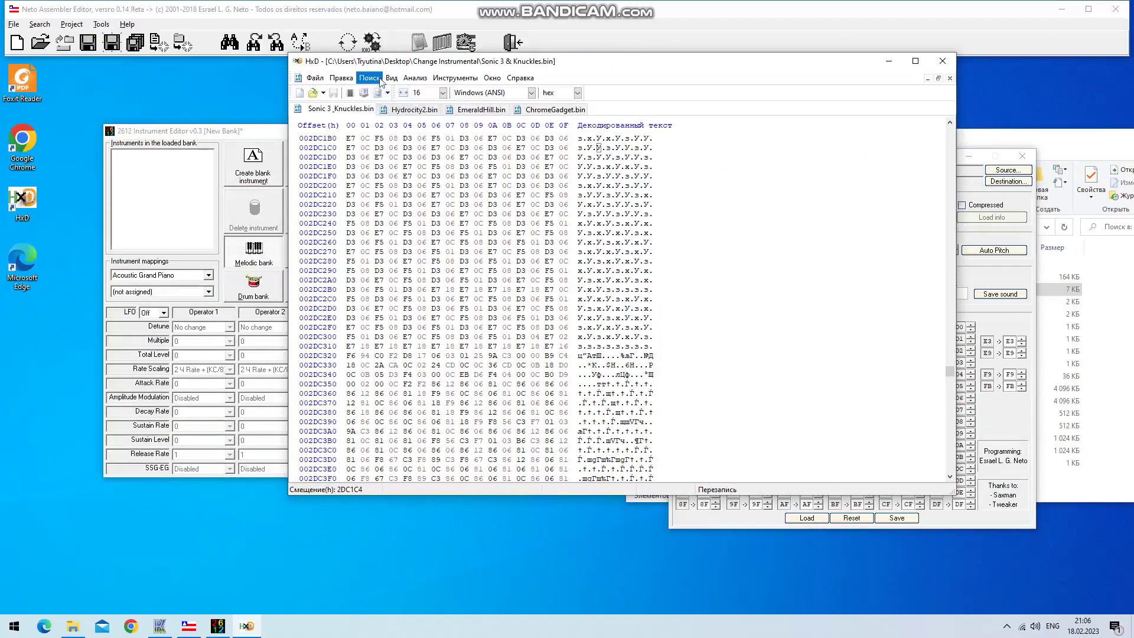
pyautogui.click(381, 78)
pyautogui.click(393, 139)
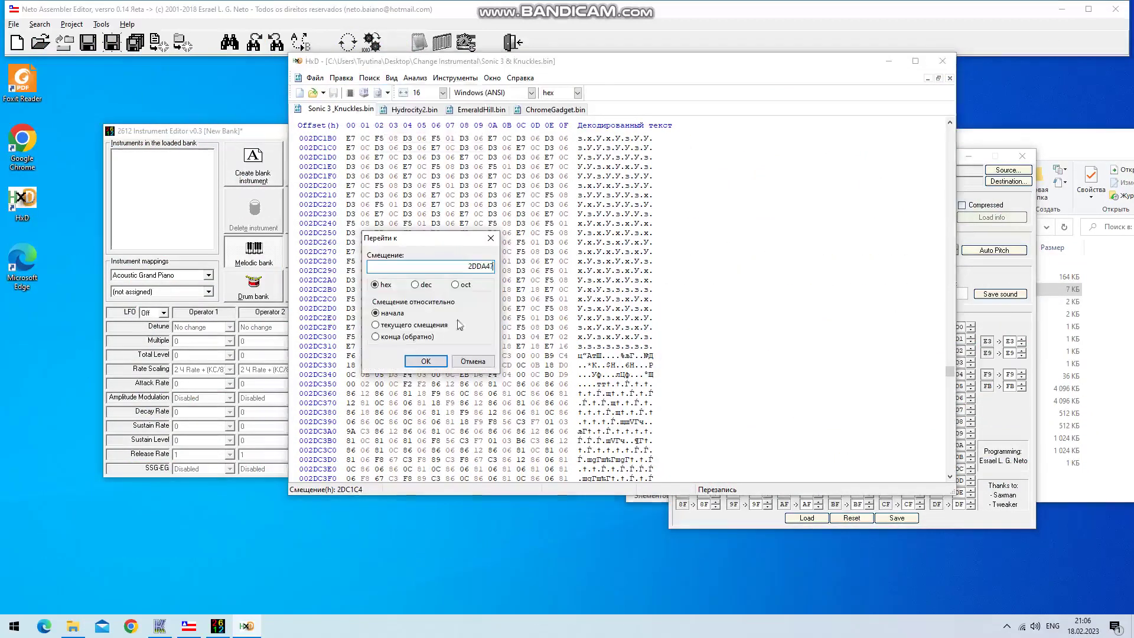
pyautogui.click(473, 361)
pyautogui.click(341, 78)
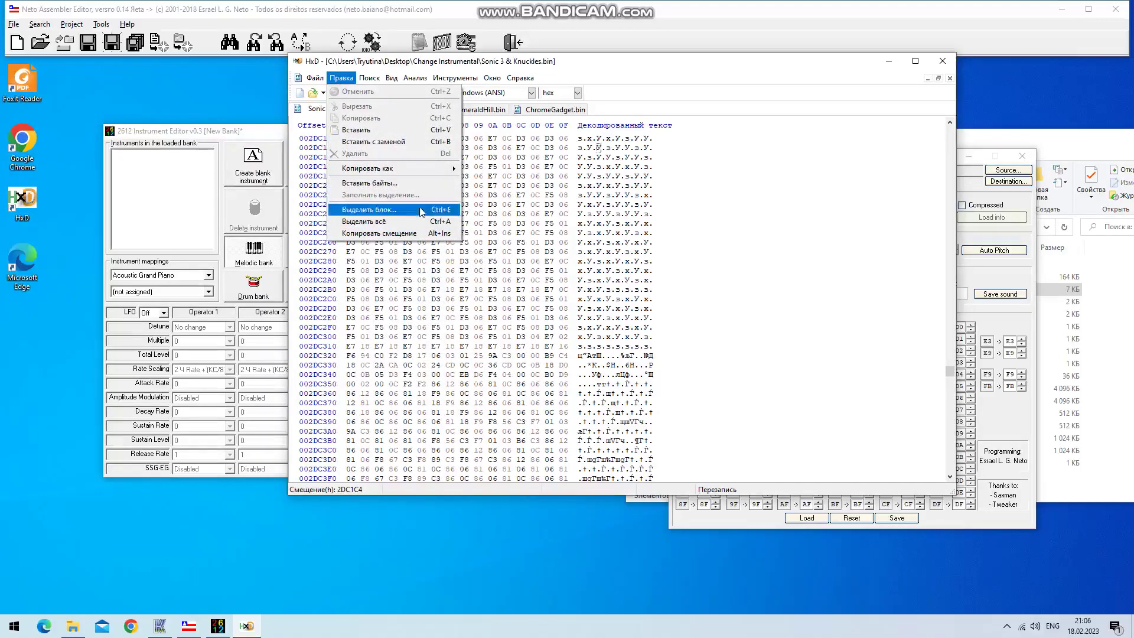
pyautogui.click(420, 211)
pyautogui.click(664, 336)
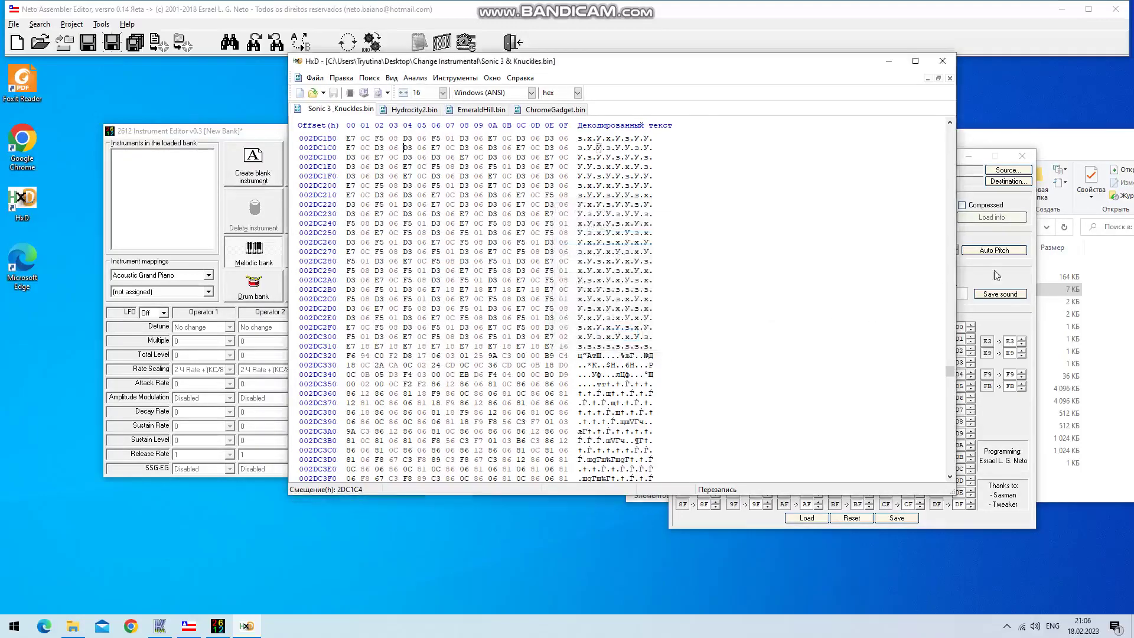
pyautogui.click(997, 275)
# Select the block from 2DC324 to 2DDA46 in Sonic 3 & Knuckles.bin in HxD, ending one byte before Endless Mine's offset
pyautogui.click(370, 78)
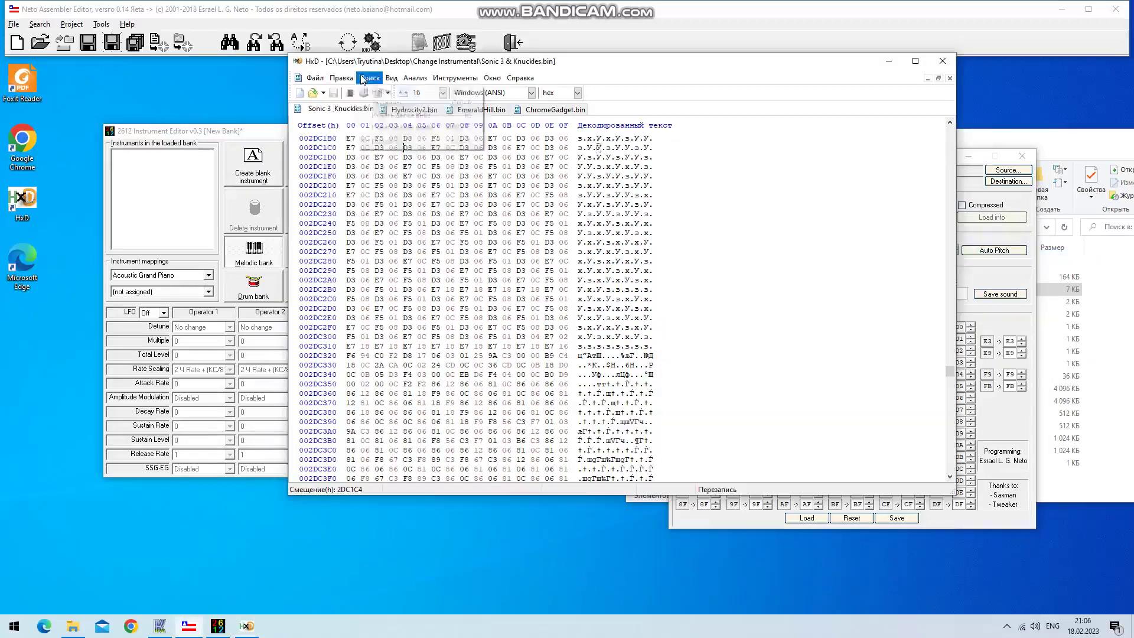
pyautogui.moveTo(344, 78)
pyautogui.click(390, 211)
pyautogui.click(998, 276)
pyautogui.doubleClick(923, 217)
pyautogui.rightClick(923, 218)
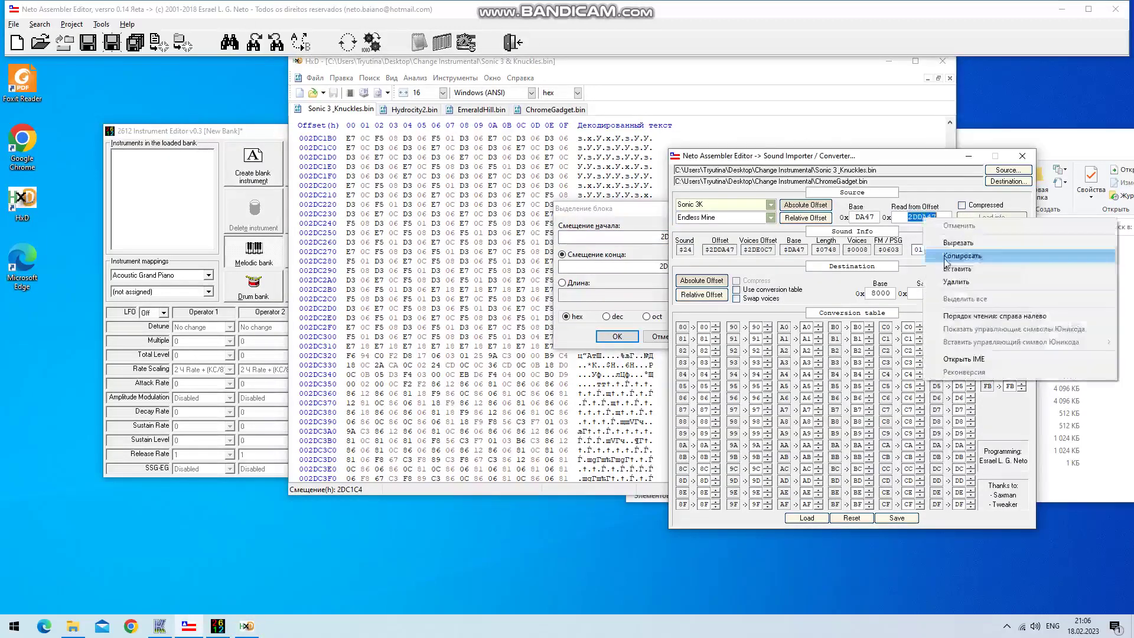
pyautogui.click(946, 260)
pyautogui.doubleClick(663, 267)
pyautogui.hotkey('ctrl', 'v')
pyautogui.press('BackSpace')
pyautogui.write('6')
pyautogui.click(617, 336)
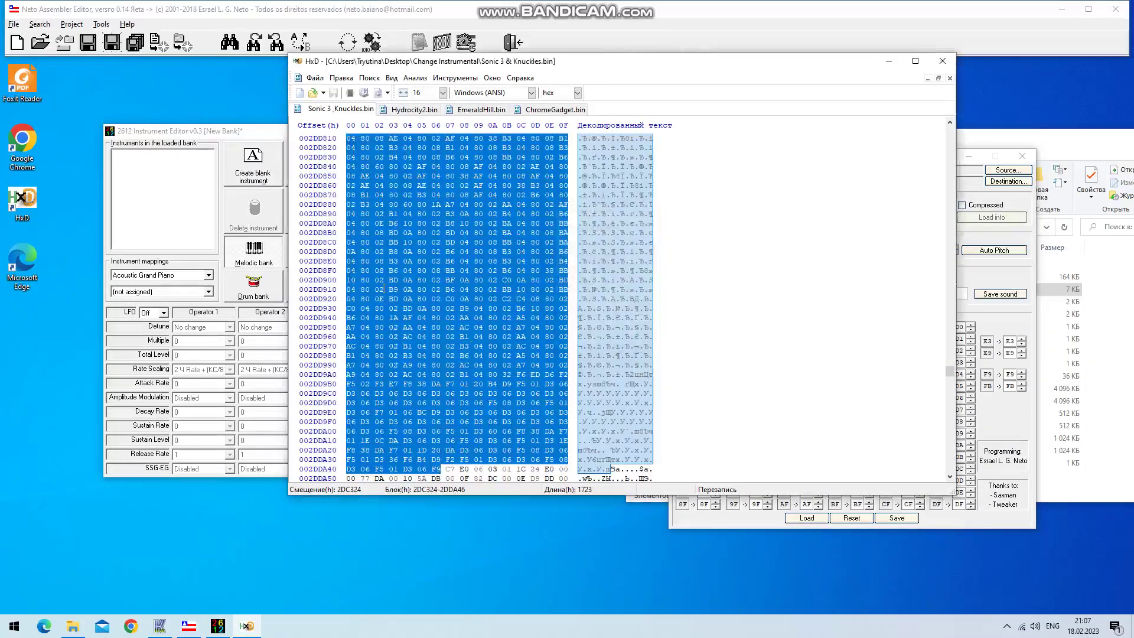
# Copy the selected Chrome Gadget block and paste it into a new file in HxD
pyautogui.rightClick(397, 255)
pyautogui.click(422, 289)
pyautogui.click(314, 78)
pyautogui.click(331, 91)
pyautogui.hotkey('ctrl', 'v')
# Search the new file for all occurrences of the hex value EF
pyautogui.click(369, 78)
pyautogui.click(379, 91)
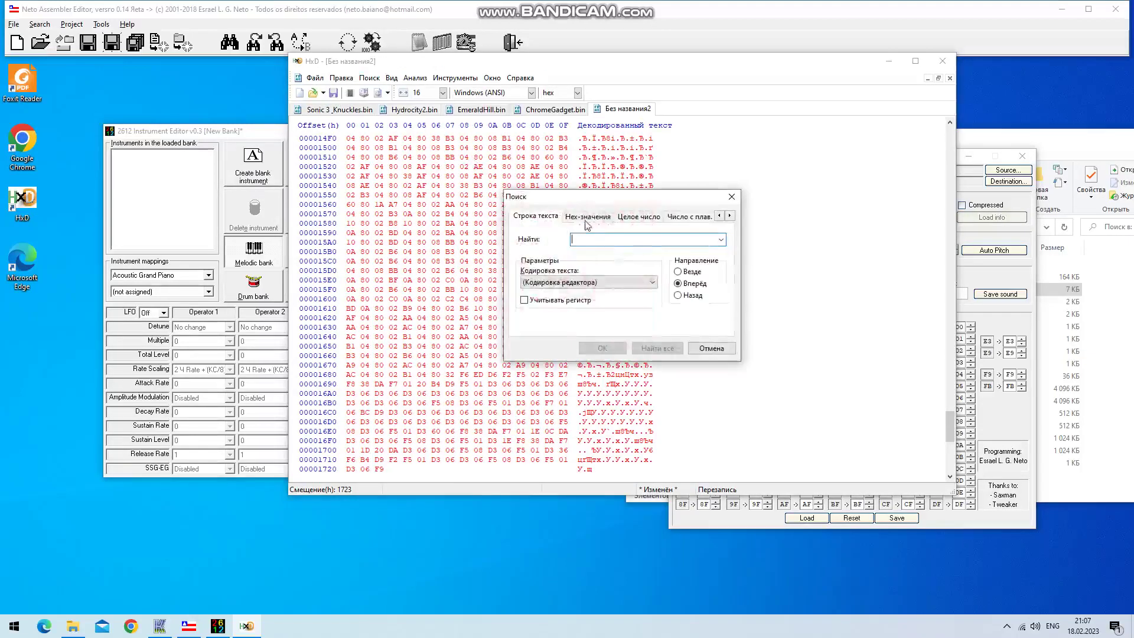
pyautogui.click(587, 218)
pyautogui.write('EF')
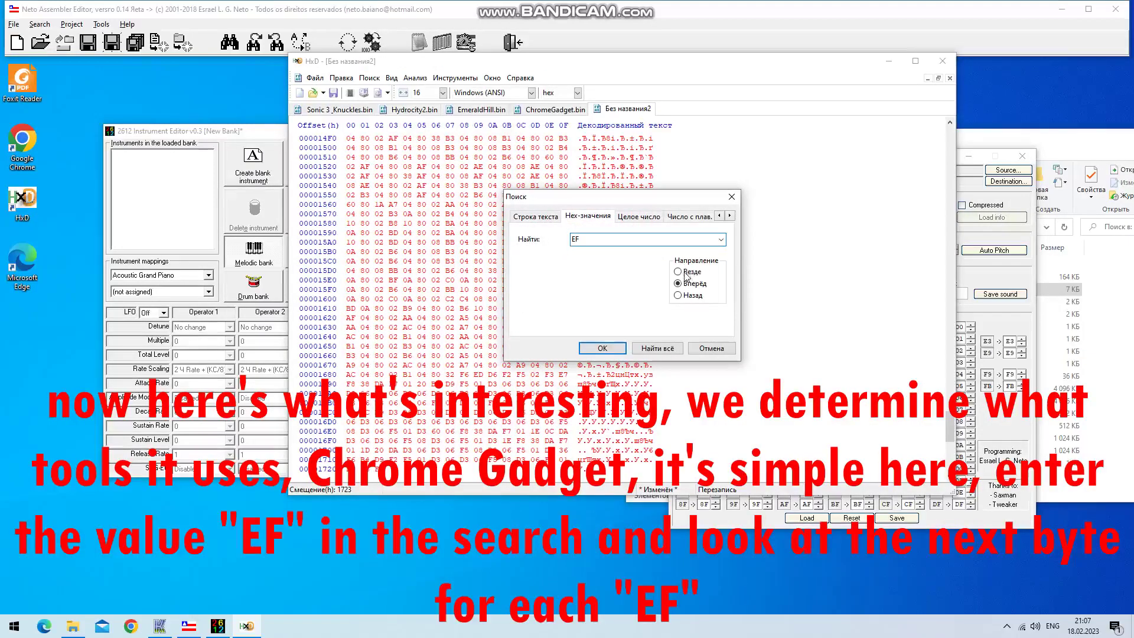
pyautogui.click(657, 348)
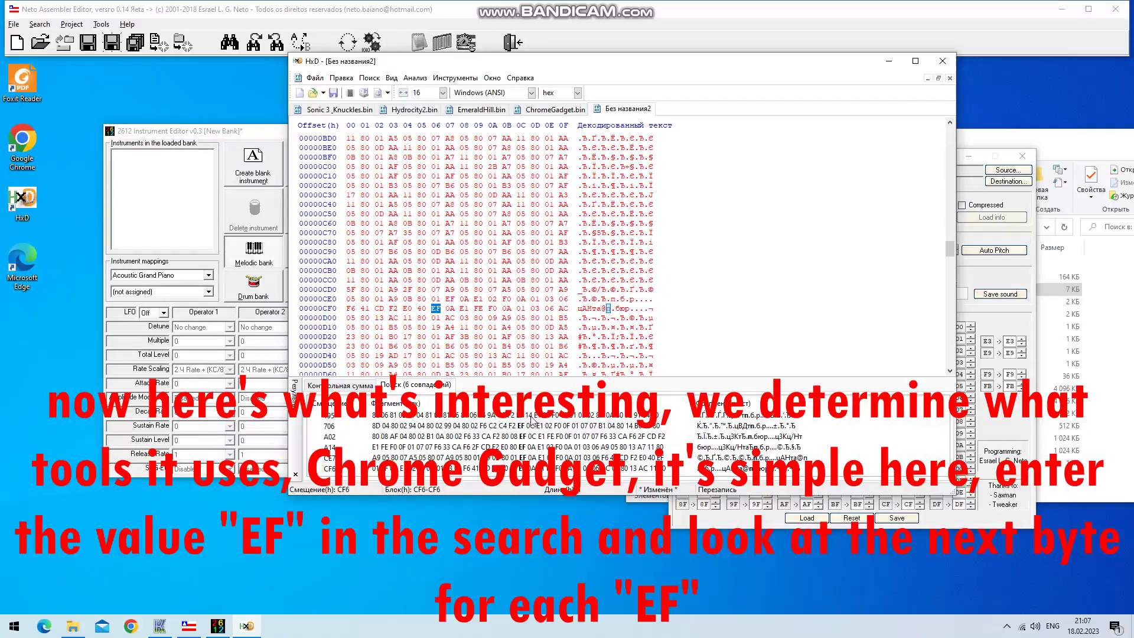
# Step through the EF search results and read the instrument number in the byte after each EF
pyautogui.click(536, 457)
pyautogui.click(534, 447)
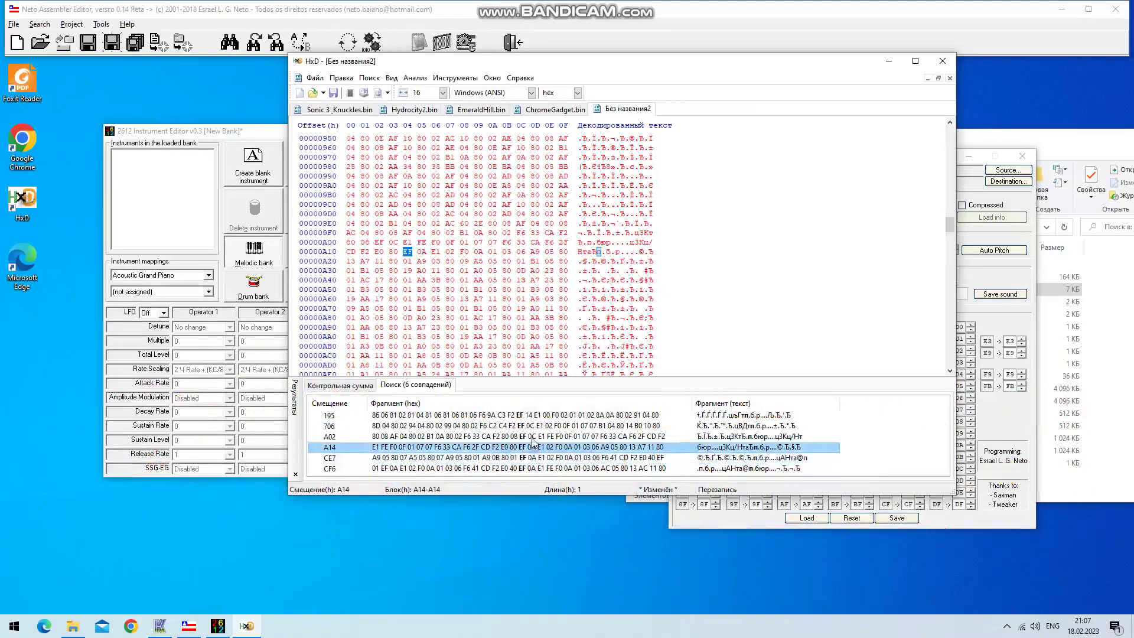
pyautogui.click(532, 426)
pyautogui.click(530, 418)
pyautogui.click(531, 425)
pyautogui.click(532, 436)
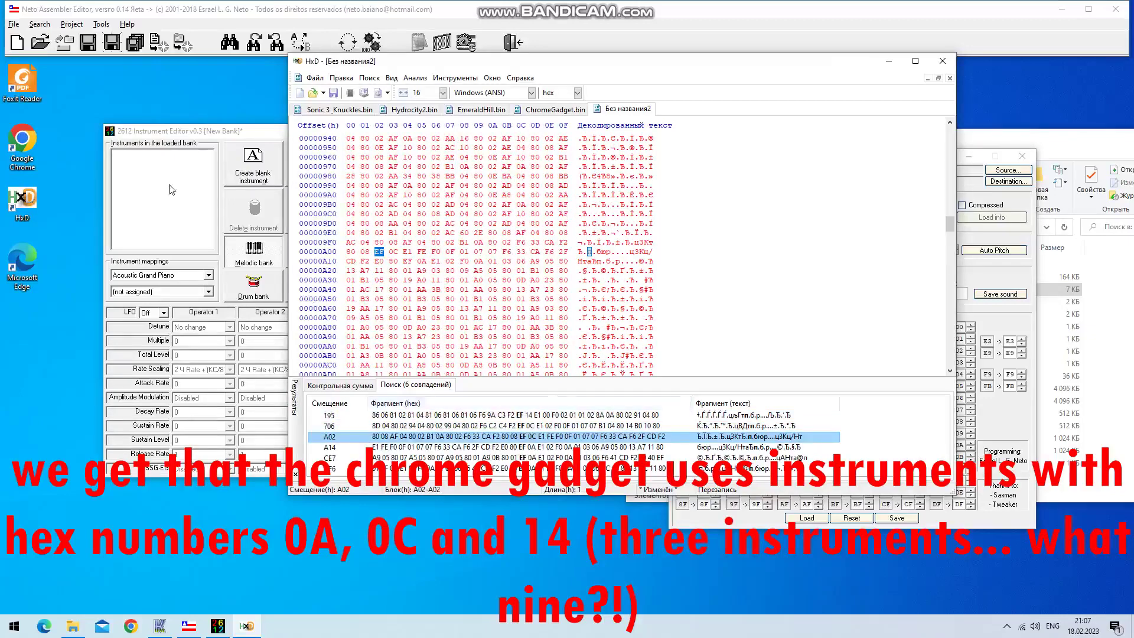
# Import instruments $A, $C and $14 from UniversalBankS3K.bin into the new bank in 2612 Instrument Editor
pyautogui.click(328, 168)
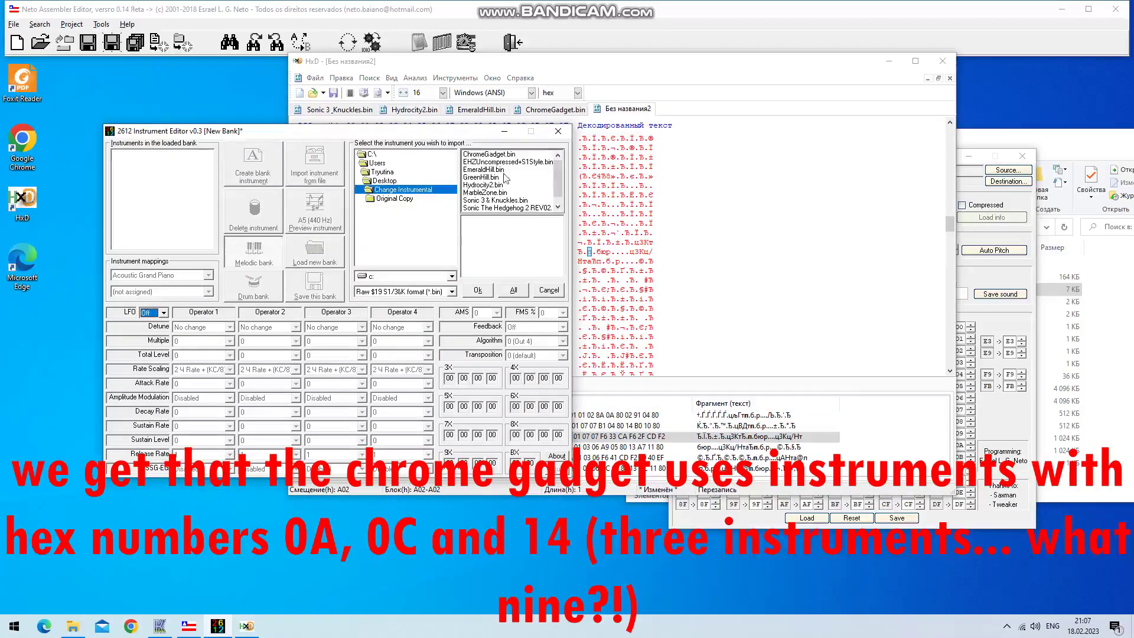
pyautogui.scroll(-1, 505, 179)
pyautogui.click(505, 208)
pyautogui.click(513, 290)
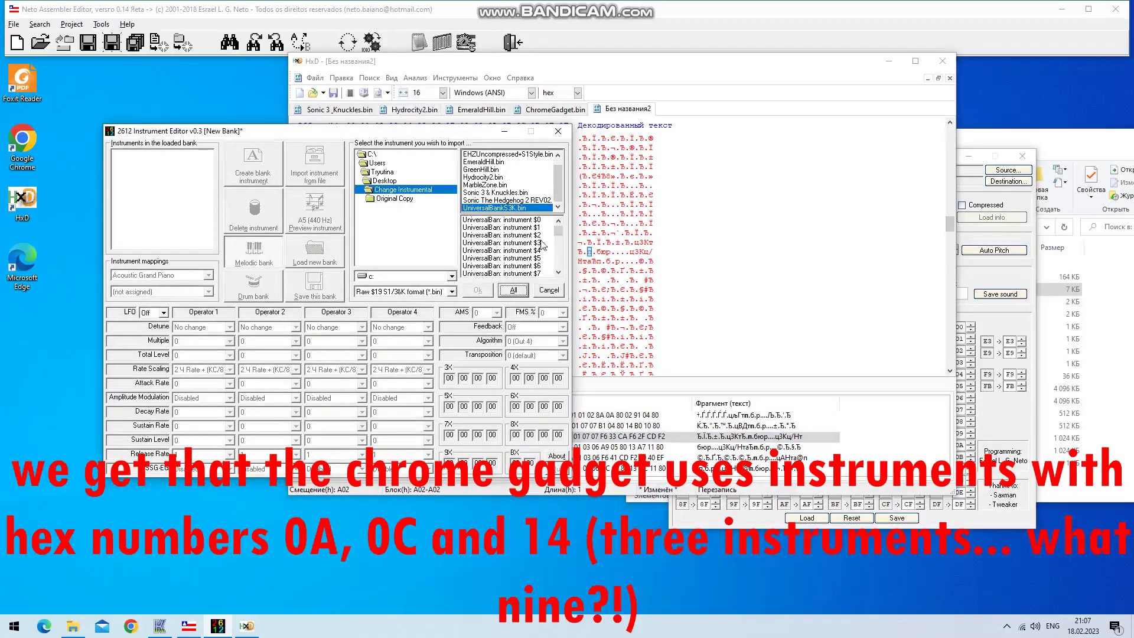
pyautogui.moveTo(423, 133); pyautogui.dragTo(277, 135)
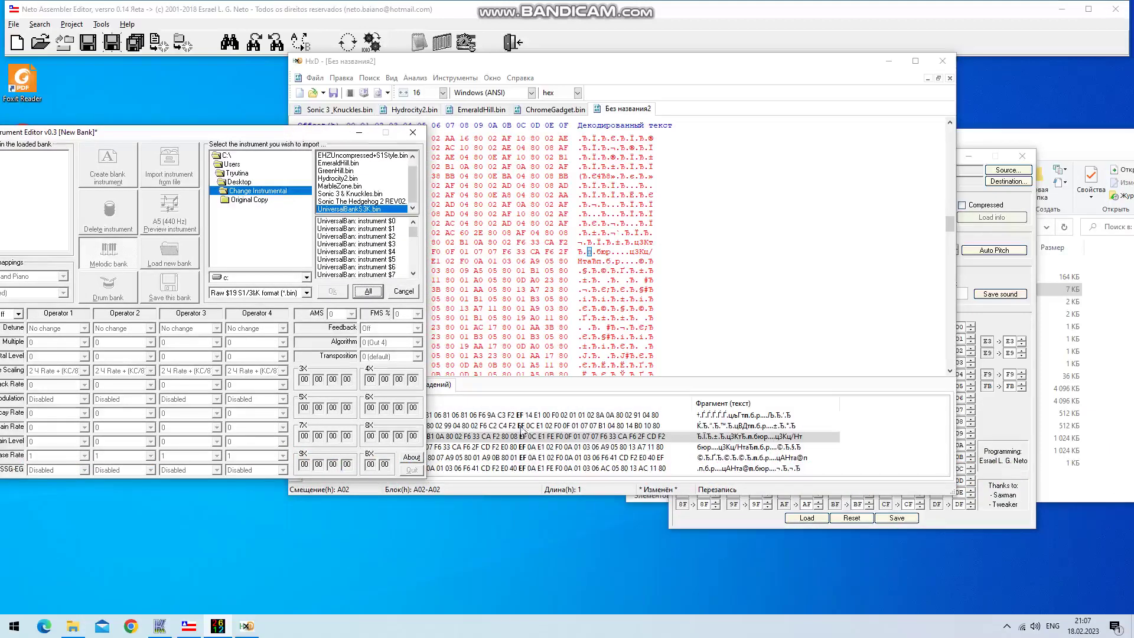
pyautogui.scroll(-2, 371, 251)
pyautogui.click(391, 251)
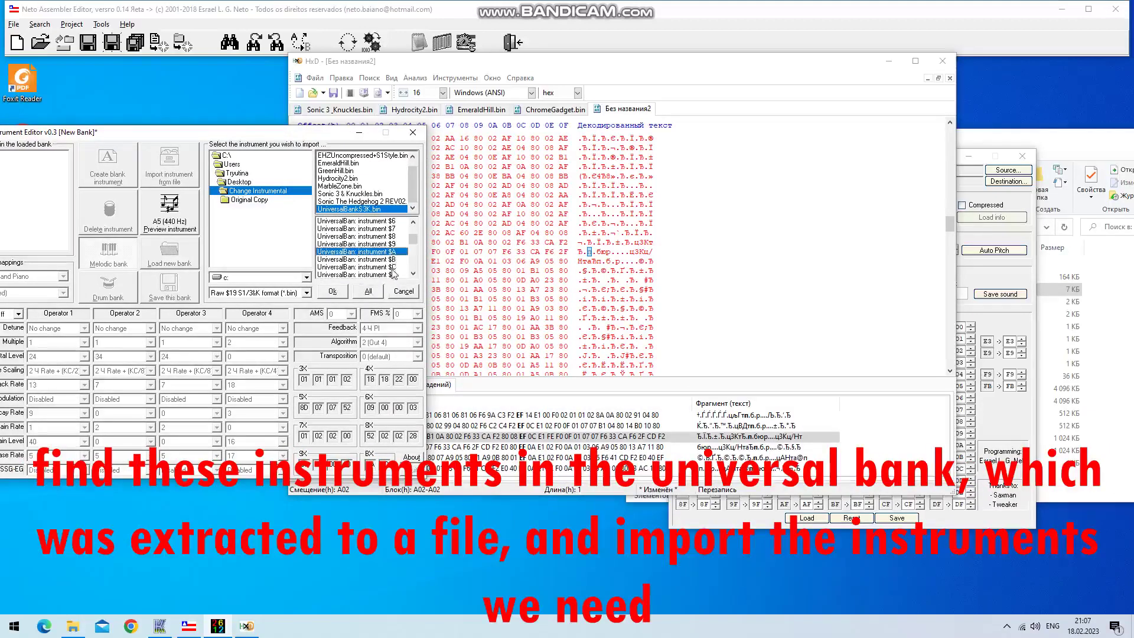
pyautogui.click(387, 267)
pyautogui.scroll(-3, 389, 263)
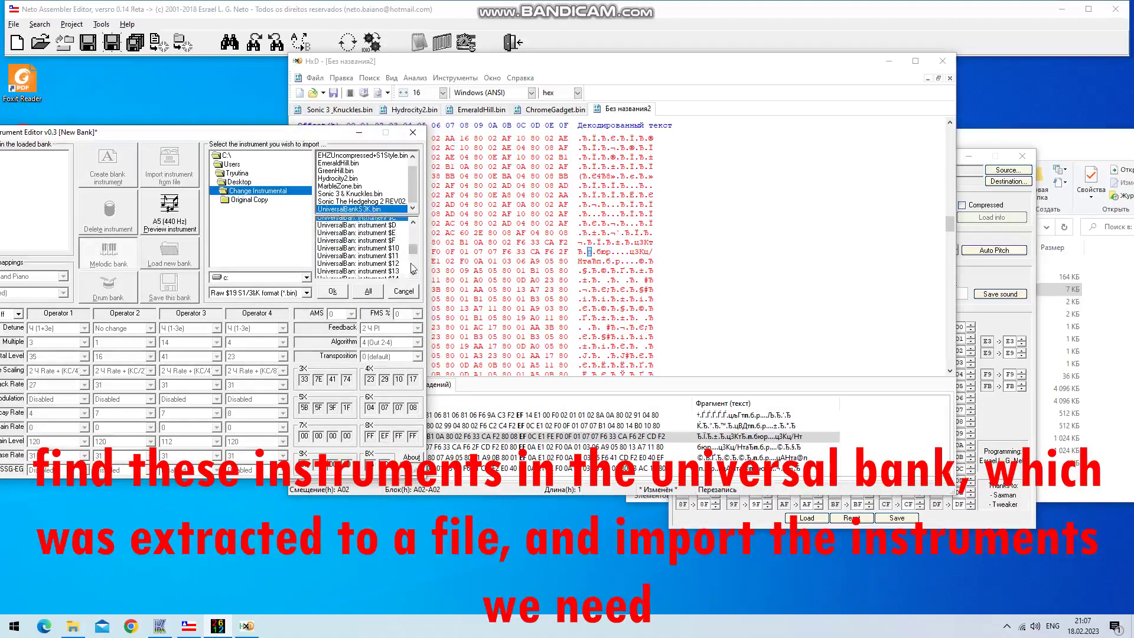
pyautogui.keyDown('ctrl'); pyautogui.click(396, 260); pyautogui.keyUp('ctrl')
pyautogui.click(333, 291)
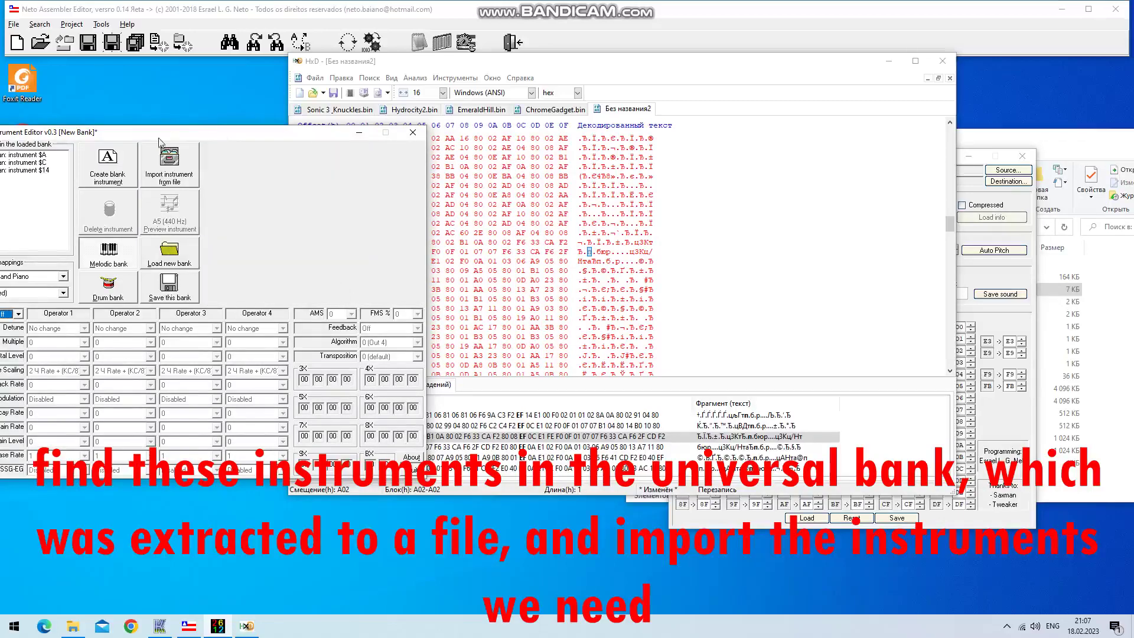
# Preview the imported instruments $A and $C at A5 (440 Hz)
pyautogui.moveTo(159, 138); pyautogui.dragTo(167, 139)
pyautogui.click(45, 156)
pyautogui.click(176, 193)
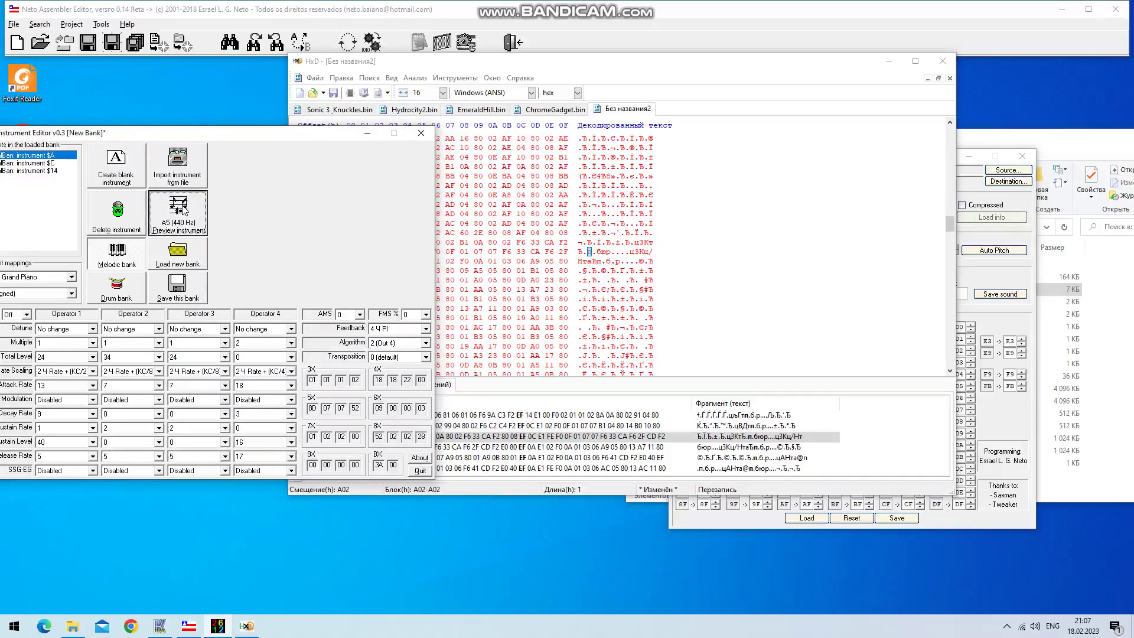
pyautogui.doubleClick(36, 170)
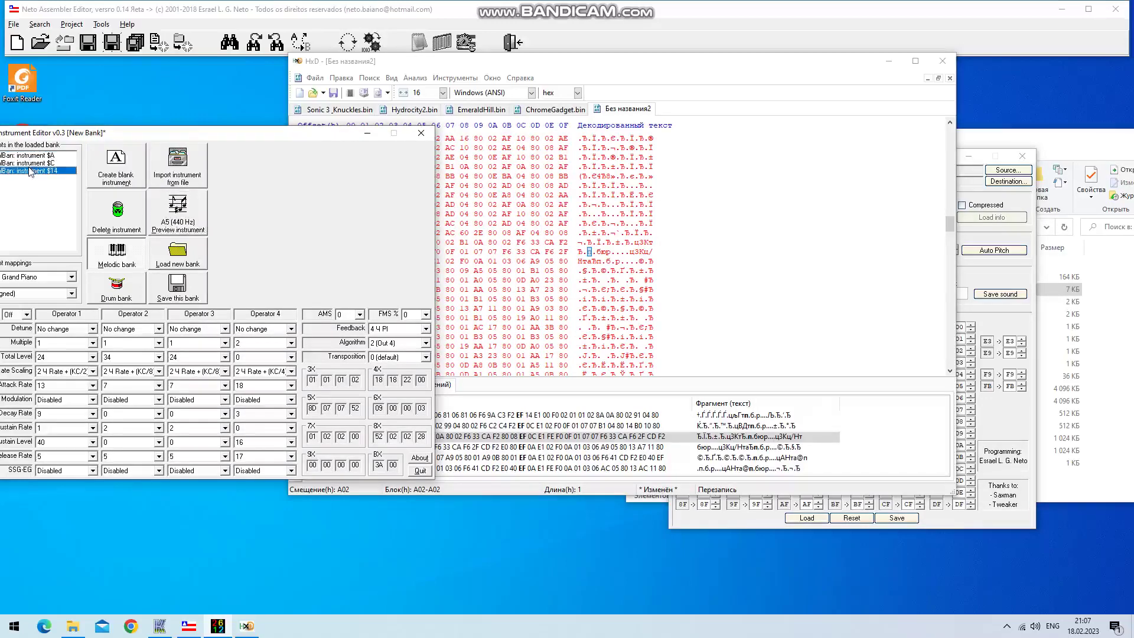
pyautogui.press('Escape')
pyautogui.click(37, 163)
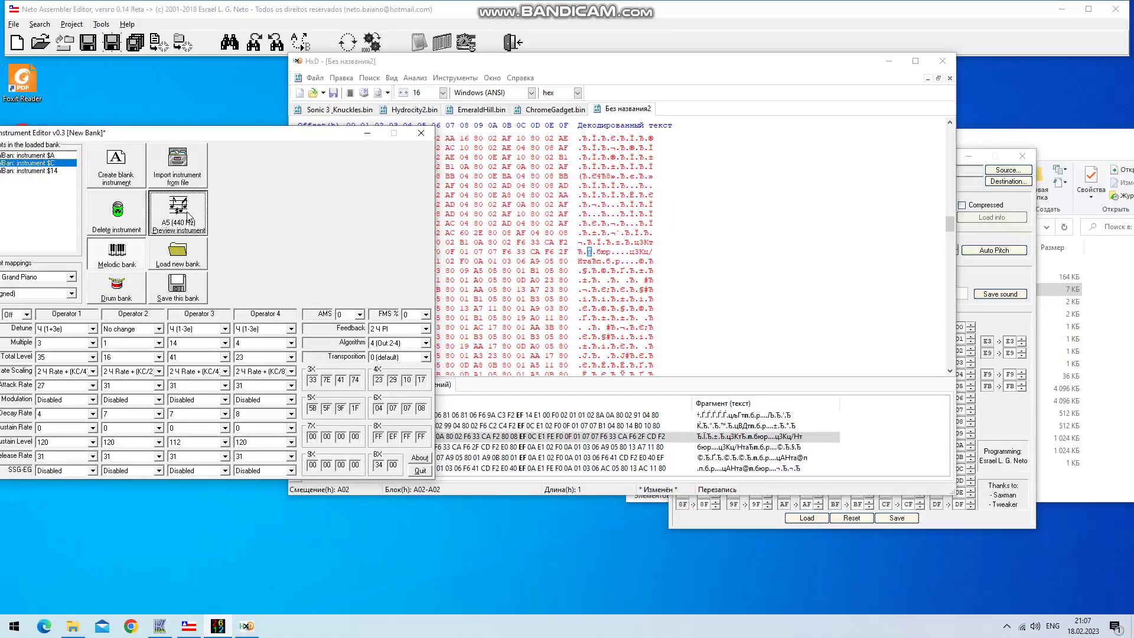
# Preview instrument $14 repeatedly at A4 (220 Hz) and listen to instrument $C at the same pitch
pyautogui.click(64, 172)
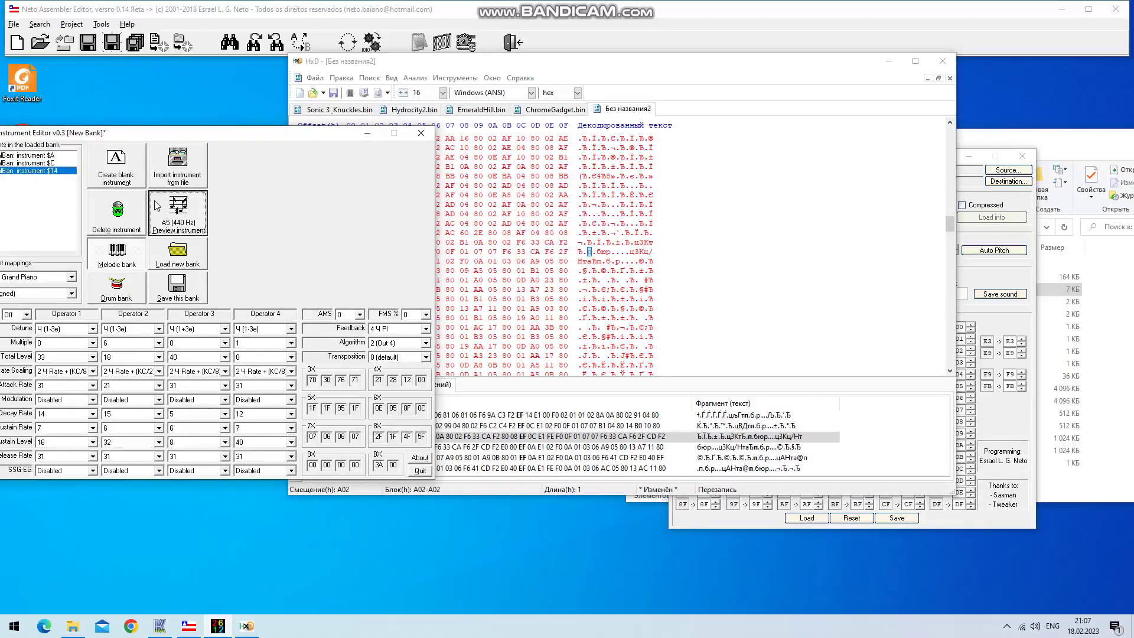
pyautogui.click(190, 208)
pyautogui.click(190, 207)
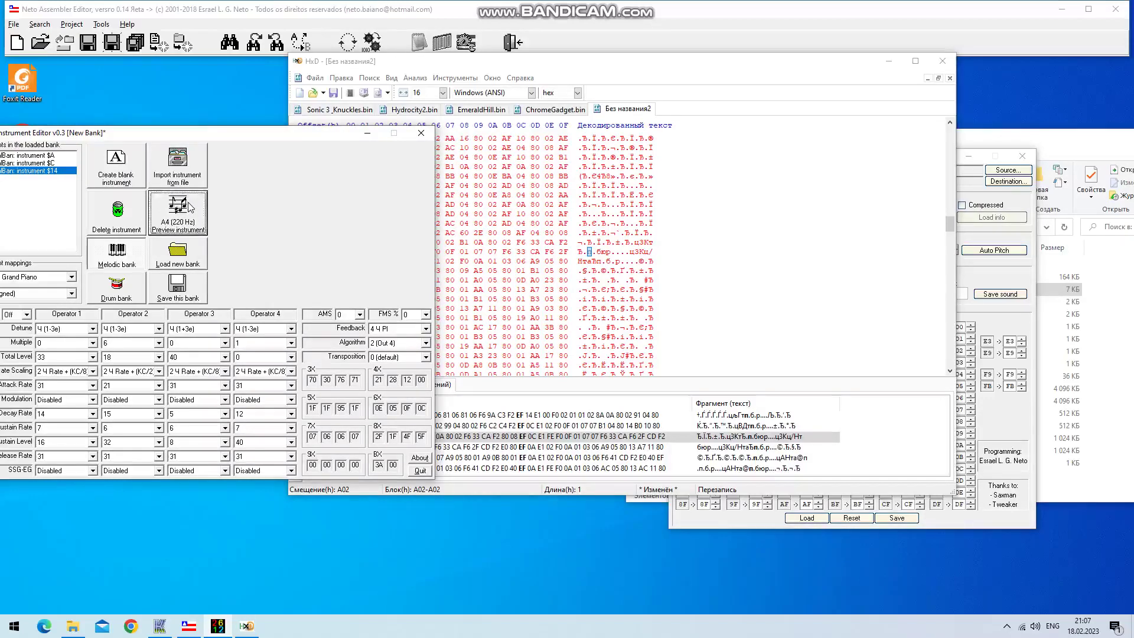
pyautogui.click(190, 207)
pyautogui.click(190, 207)
pyautogui.click(190, 207)
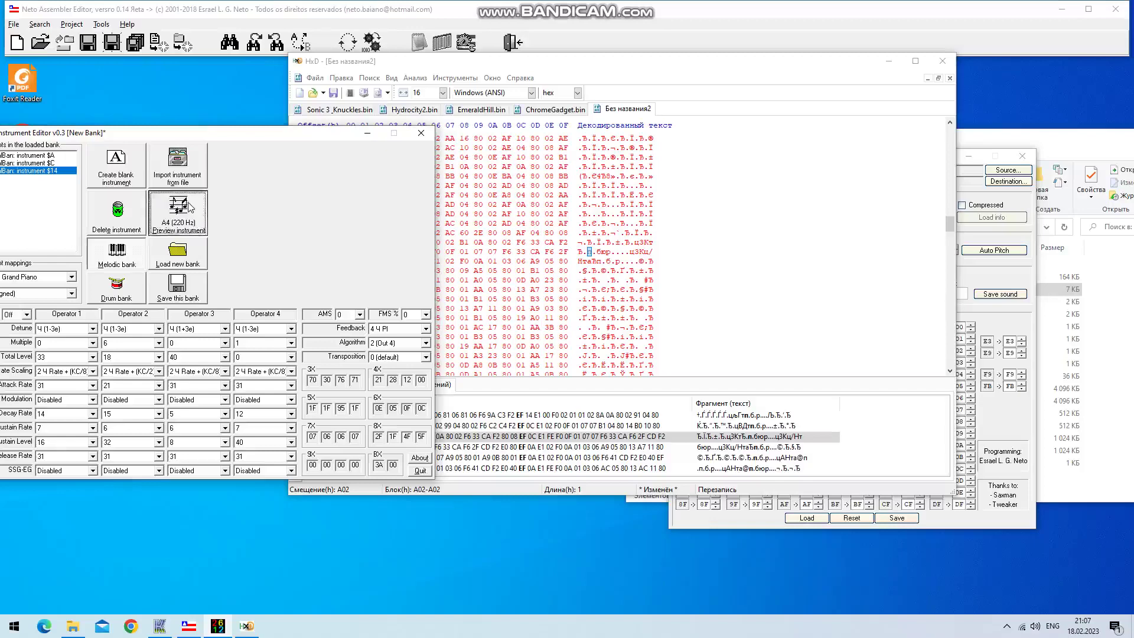
pyautogui.click(191, 206)
pyautogui.click(190, 206)
pyautogui.click(190, 207)
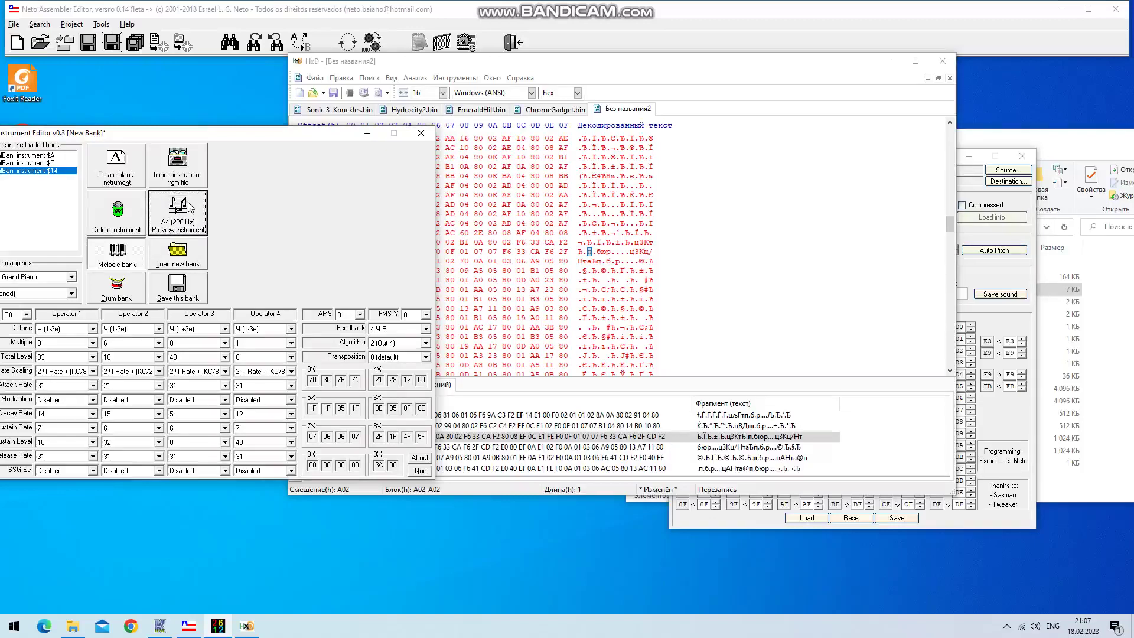
pyautogui.click(59, 163)
pyautogui.click(179, 208)
# Examine the extracted instrument bytes at the end of ChromeGadget.bin in HxD and return to Sound Importer / Converter
pyautogui.click(522, 112)
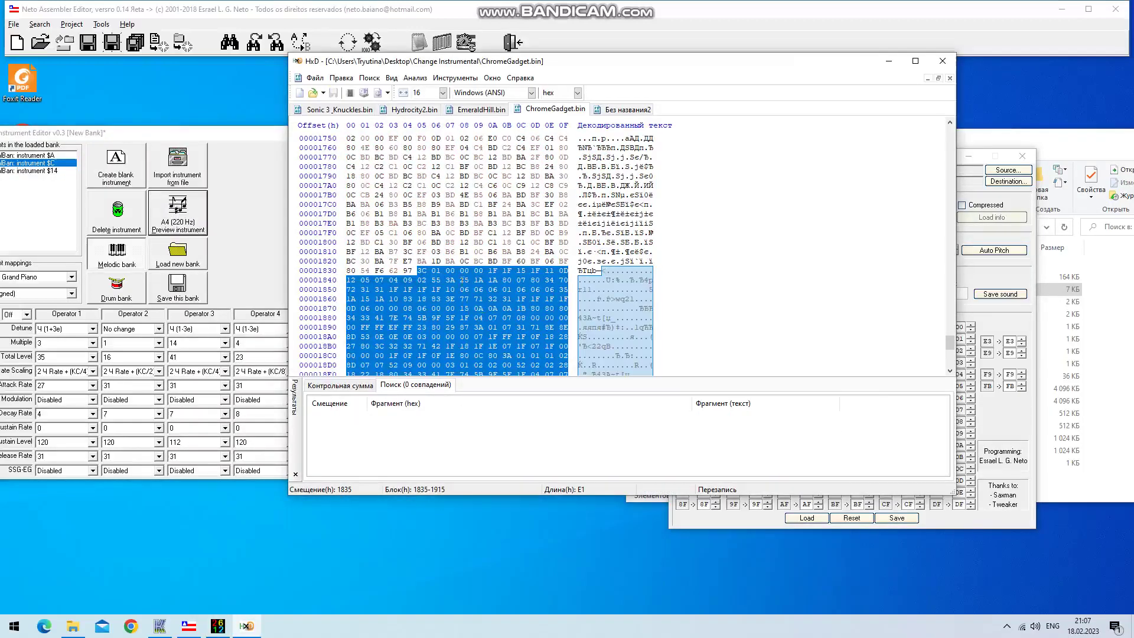
pyautogui.scroll(-3, 529, 224)
pyautogui.scroll(1, 424, 285)
pyautogui.click(1007, 277)
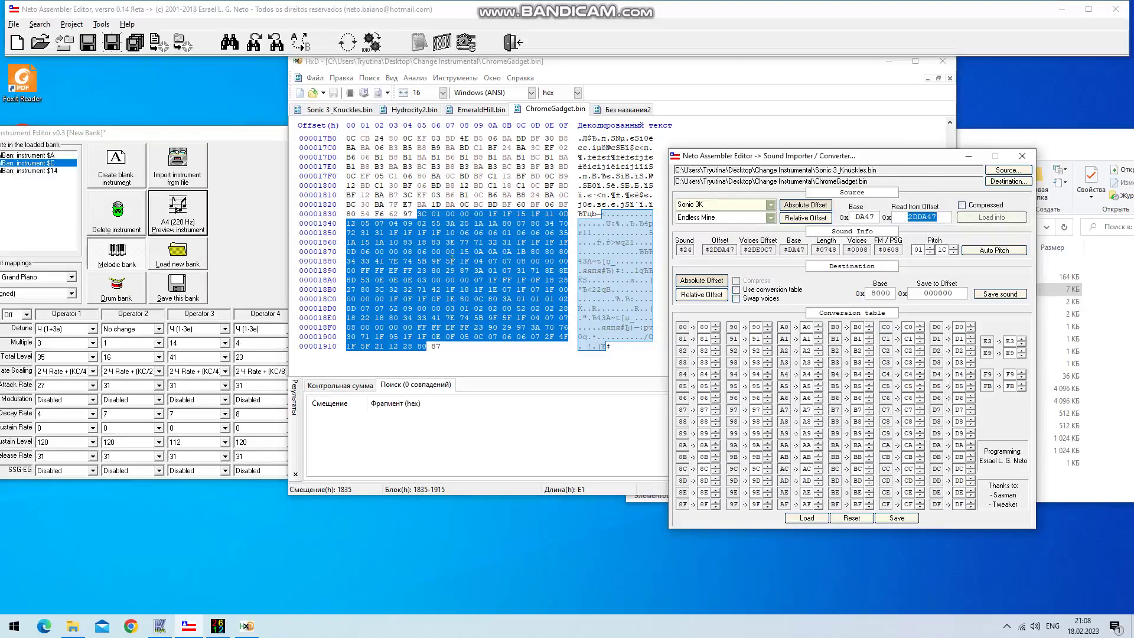
# In the untitled HxD file, set the byte after the EF at offset 195 to 01 and go to the EF match at 706
pyautogui.click(599, 113)
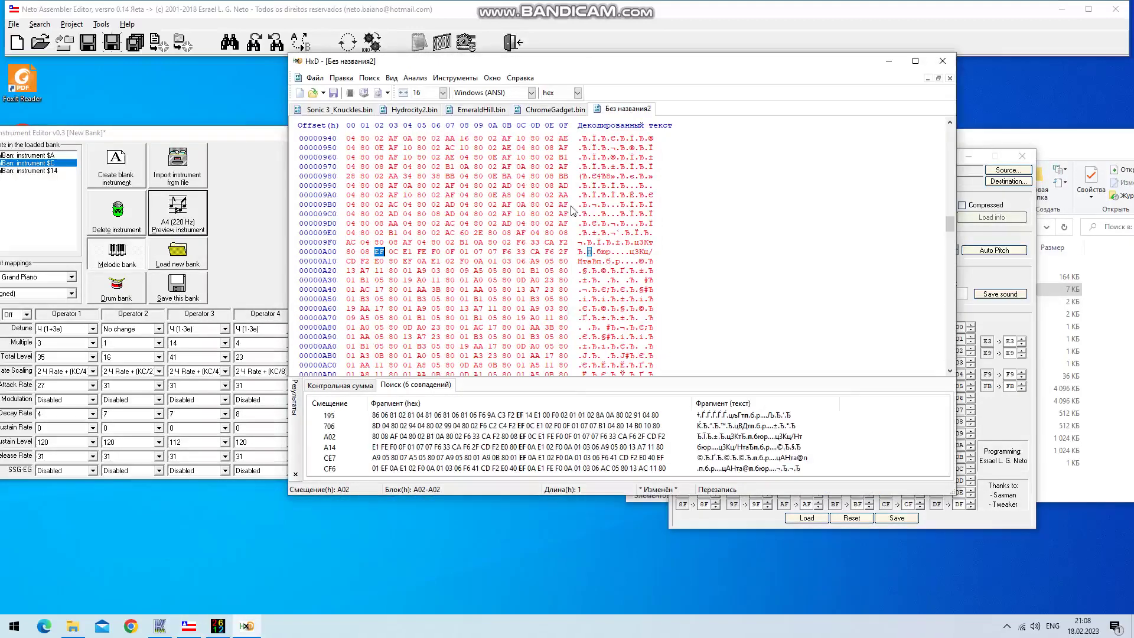
pyautogui.click(541, 416)
pyautogui.click(434, 250)
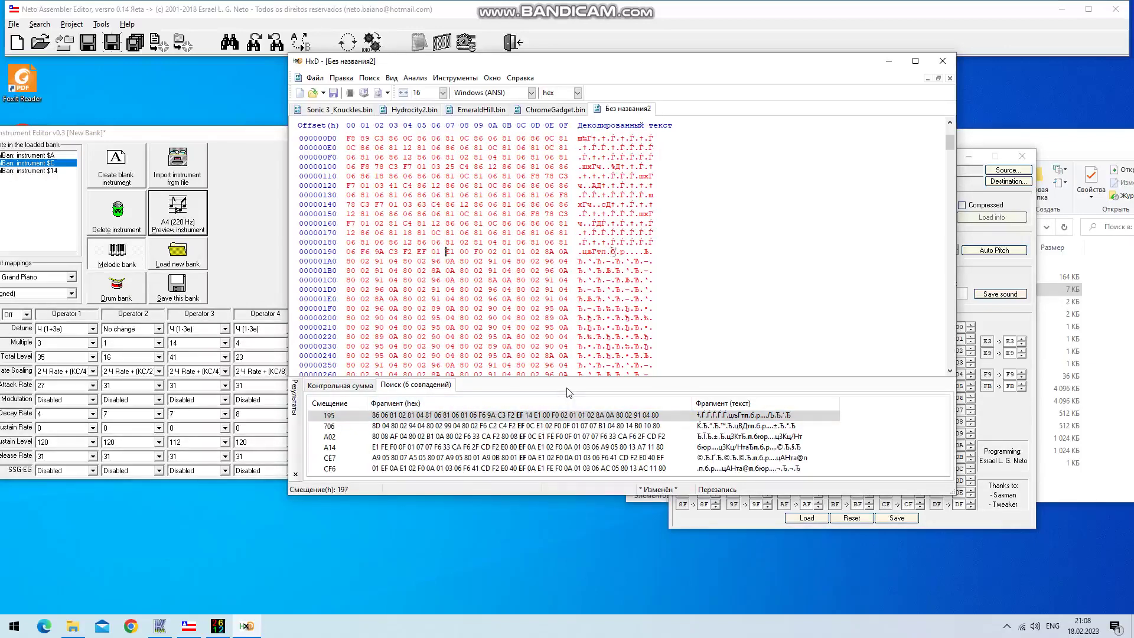
pyautogui.click(543, 415)
pyautogui.click(544, 425)
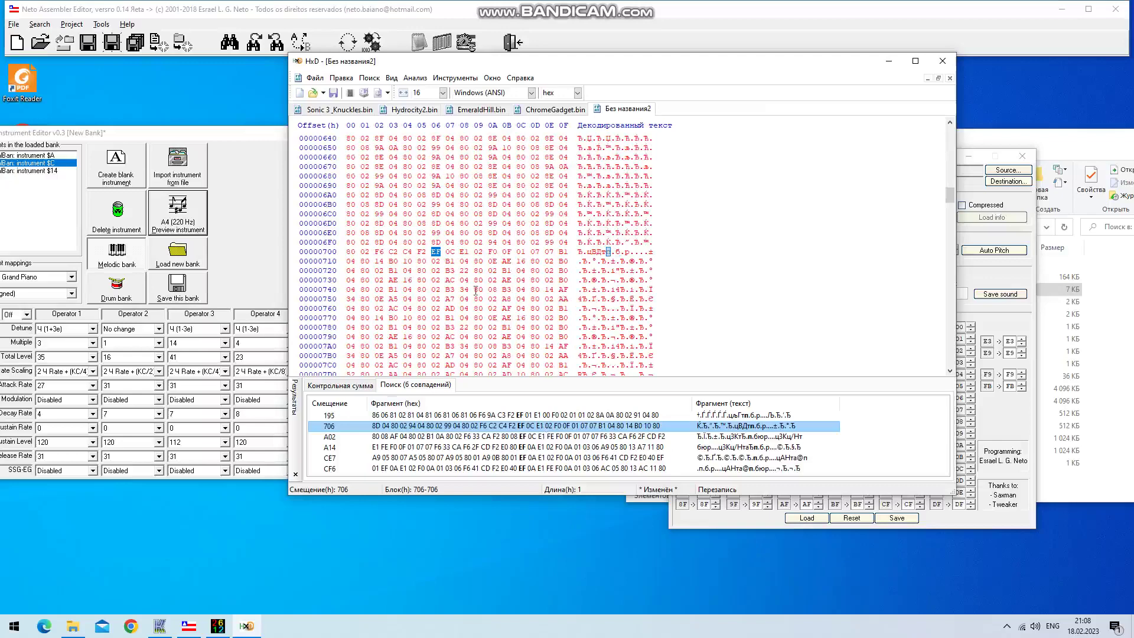
pyautogui.click(447, 252)
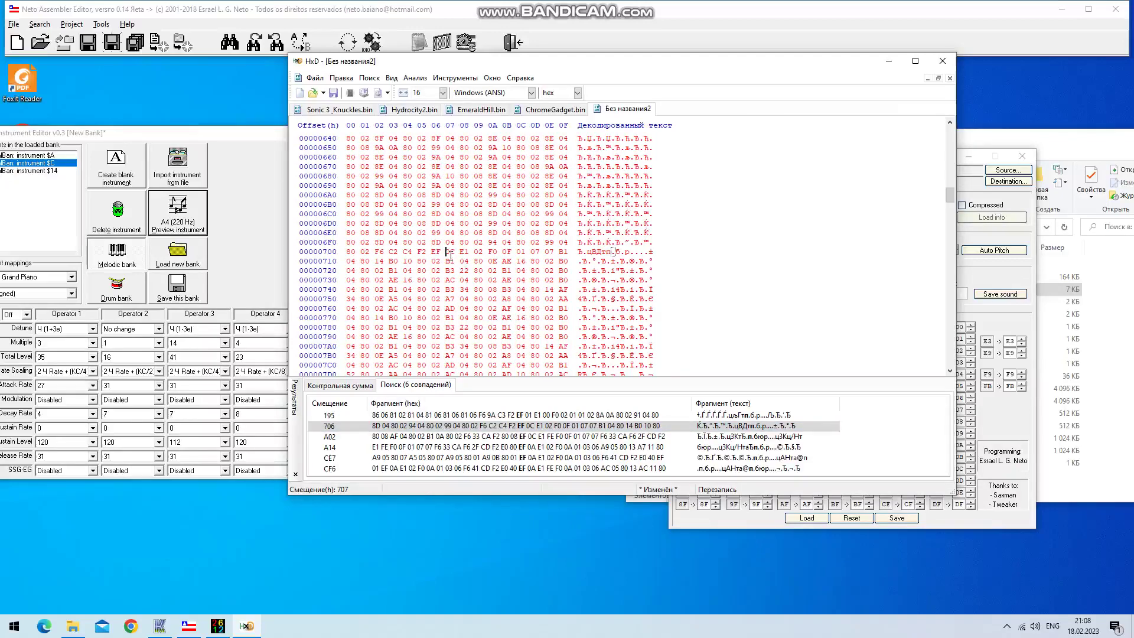
# Preview instruments $A, $14 and $C at A4 (220 Hz) in 2612 Instrument Editor to compare their sounds
pyautogui.click(48, 157)
pyautogui.click(176, 203)
pyautogui.click(49, 171)
pyautogui.click(181, 203)
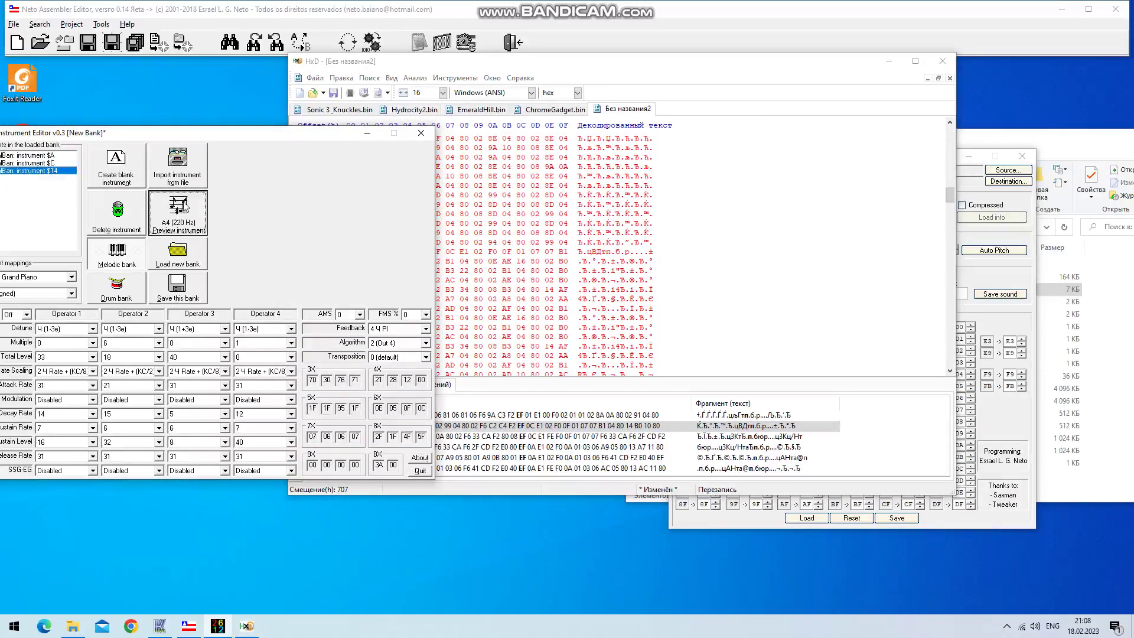
pyautogui.click(704, 322)
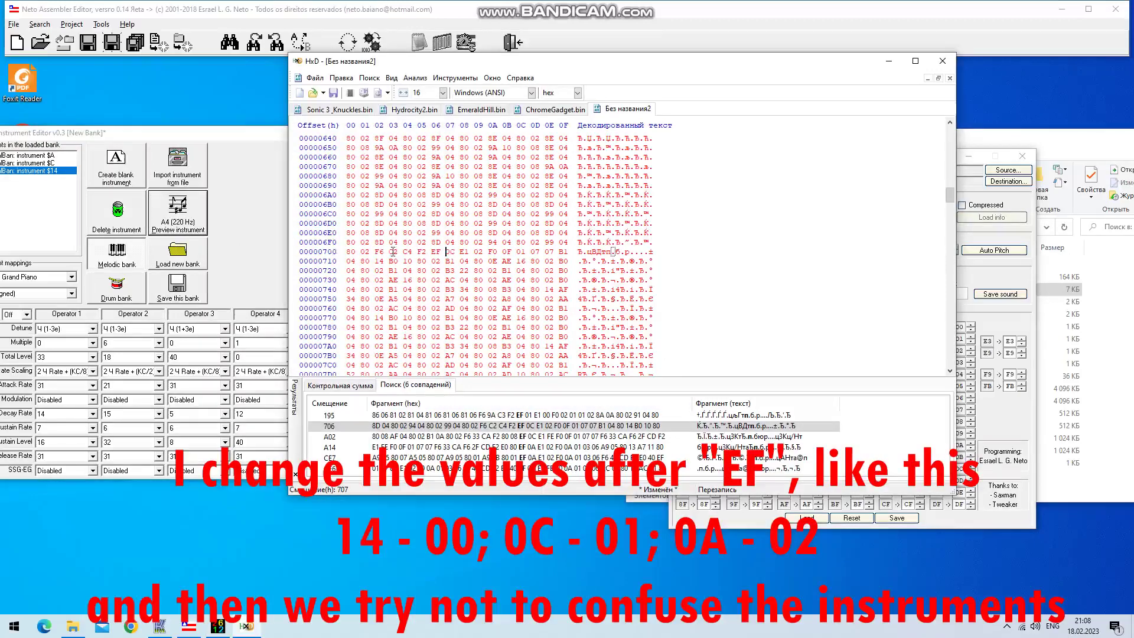
pyautogui.click(50, 163)
pyautogui.click(178, 211)
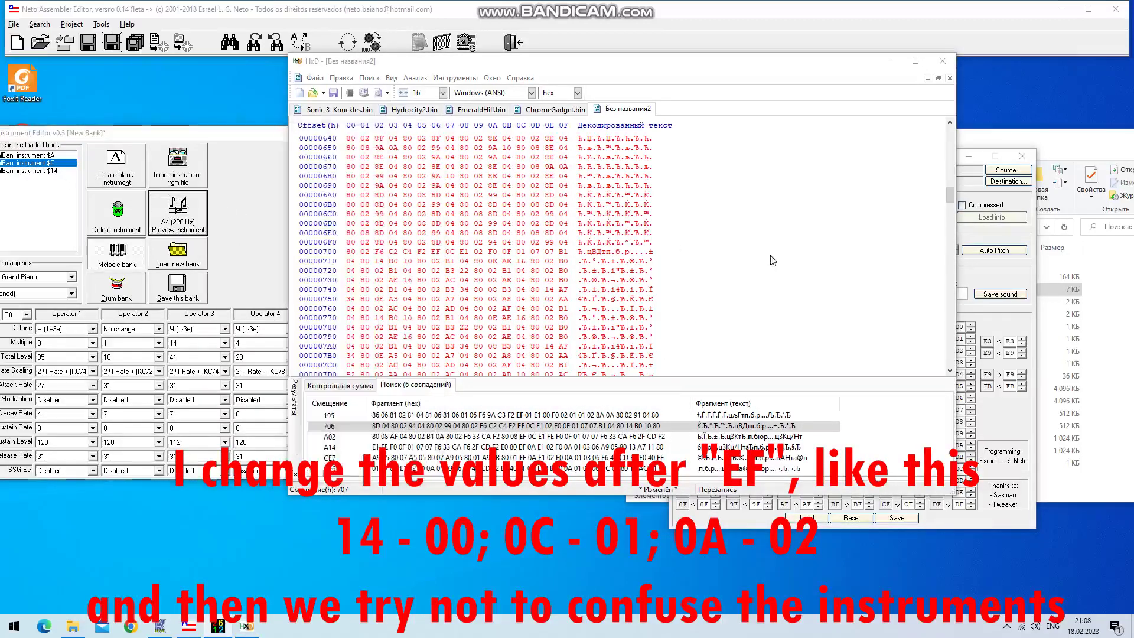
# In HxD, set the instrument byte after the EF at offset 195 to 00 and the one after 706 to 01
pyautogui.click(403, 252)
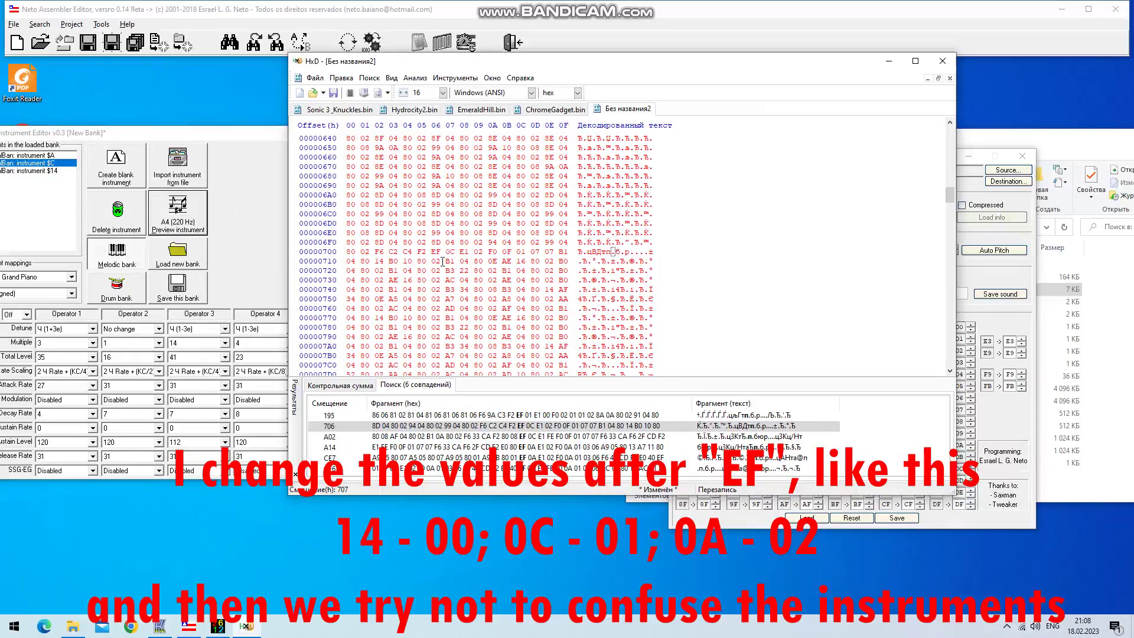
pyautogui.doubleClick(667, 415)
pyautogui.click(437, 252)
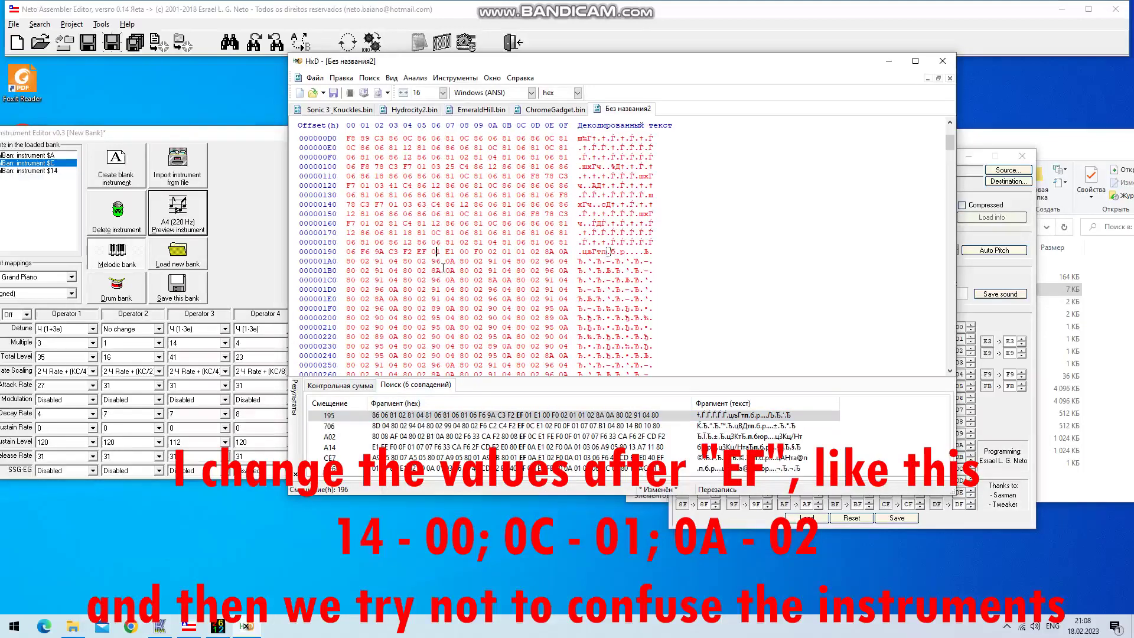
pyautogui.click(546, 426)
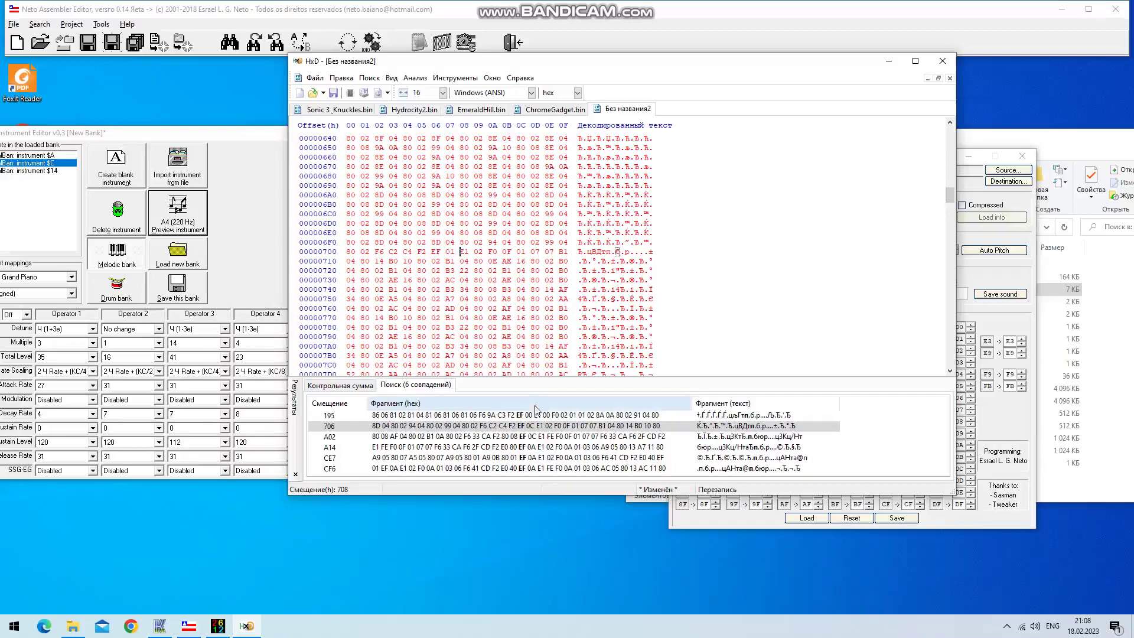
# Set the instrument byte after the EF at offset A02 to 01 and the one after A14 to 02
pyautogui.click(538, 437)
pyautogui.click(391, 253)
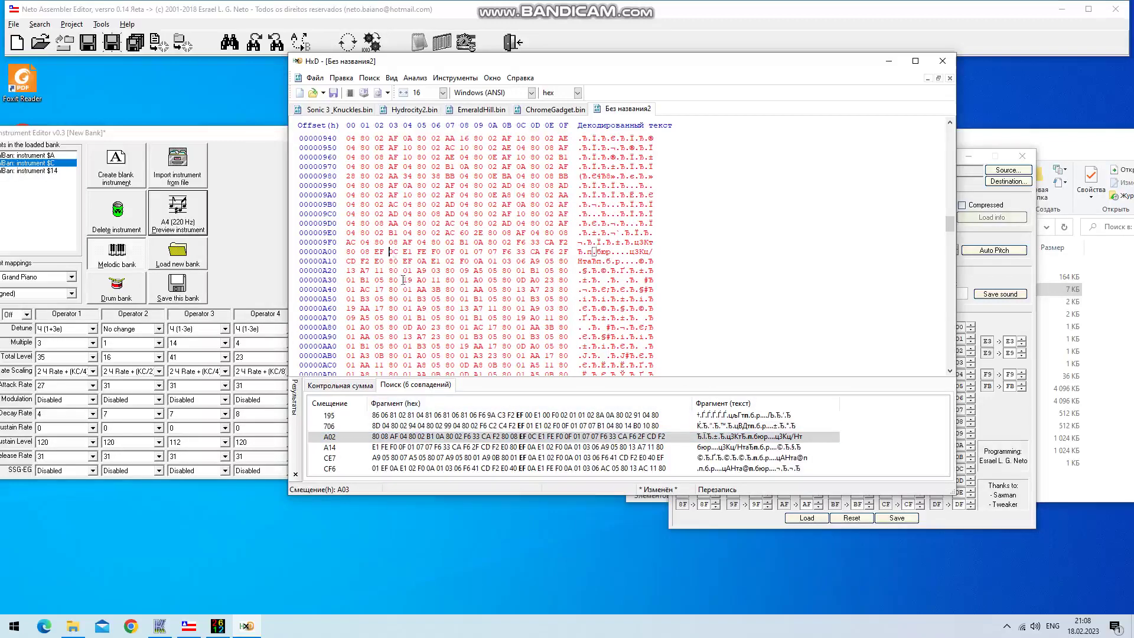
pyautogui.write('1')
pyautogui.click(530, 447)
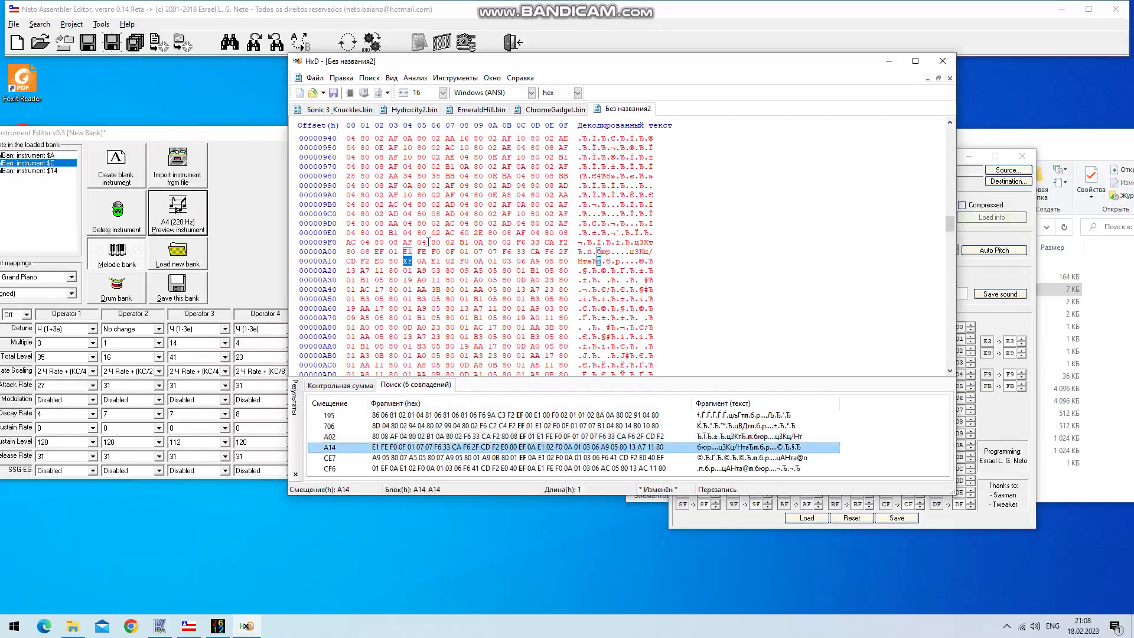
pyautogui.click(420, 261)
pyautogui.write('02')
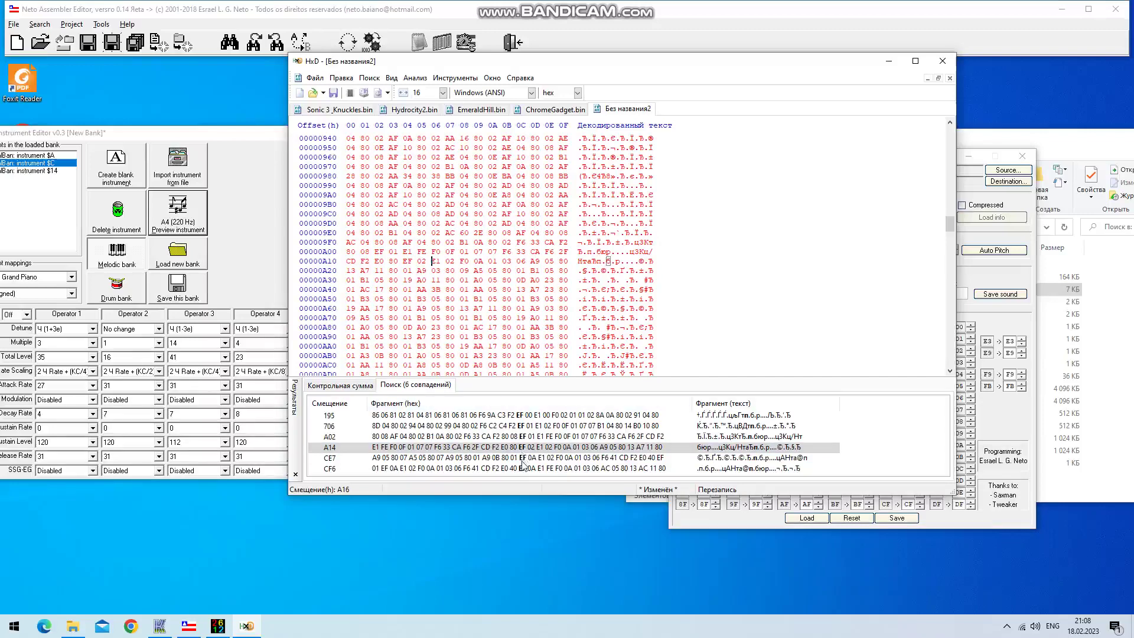
# Set the instrument bytes after the EF matches at offsets CE7 and CF6 to 02 and return to the first match
pyautogui.click(524, 458)
pyautogui.click(466, 253)
pyautogui.write('02 E1 02 F0 0A 01 03 06')
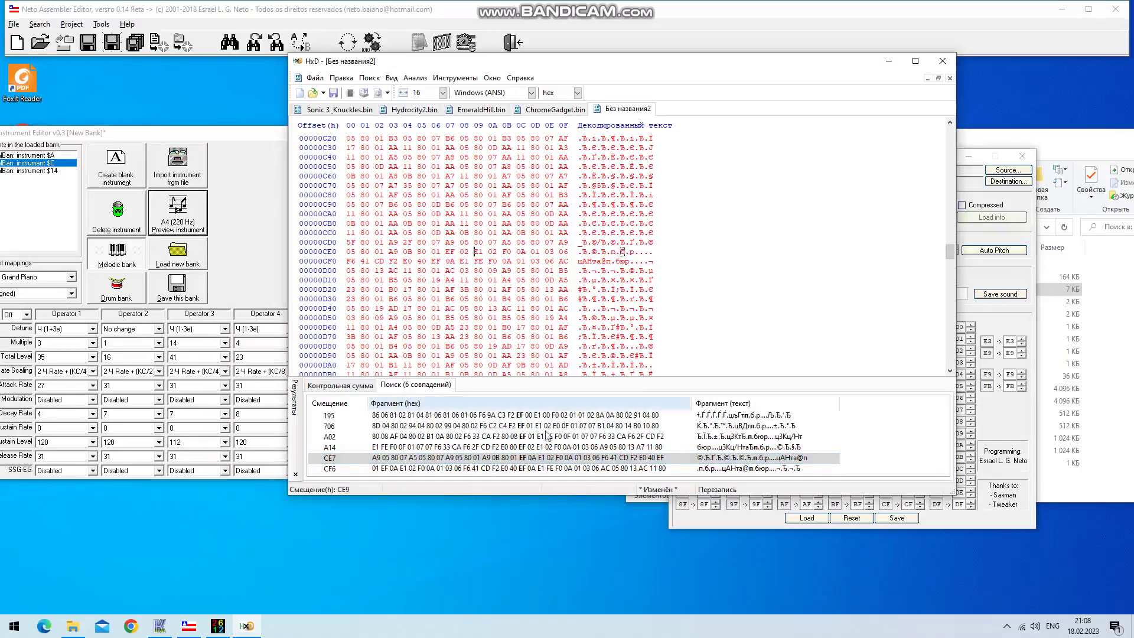
pyautogui.click(552, 469)
pyautogui.click(450, 261)
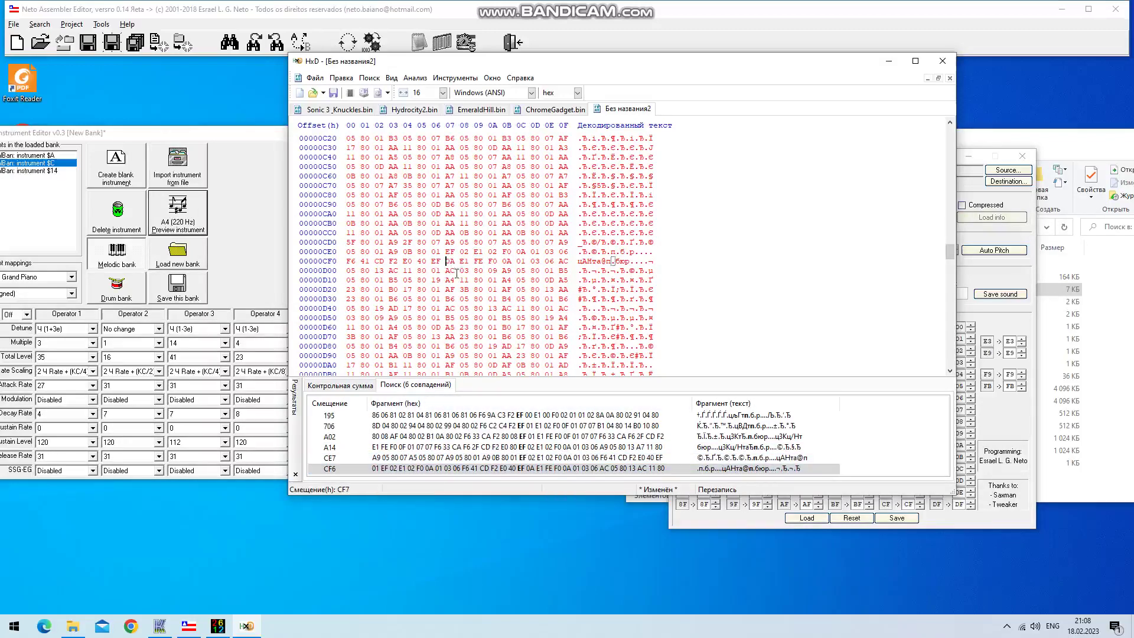
pyautogui.write('02')
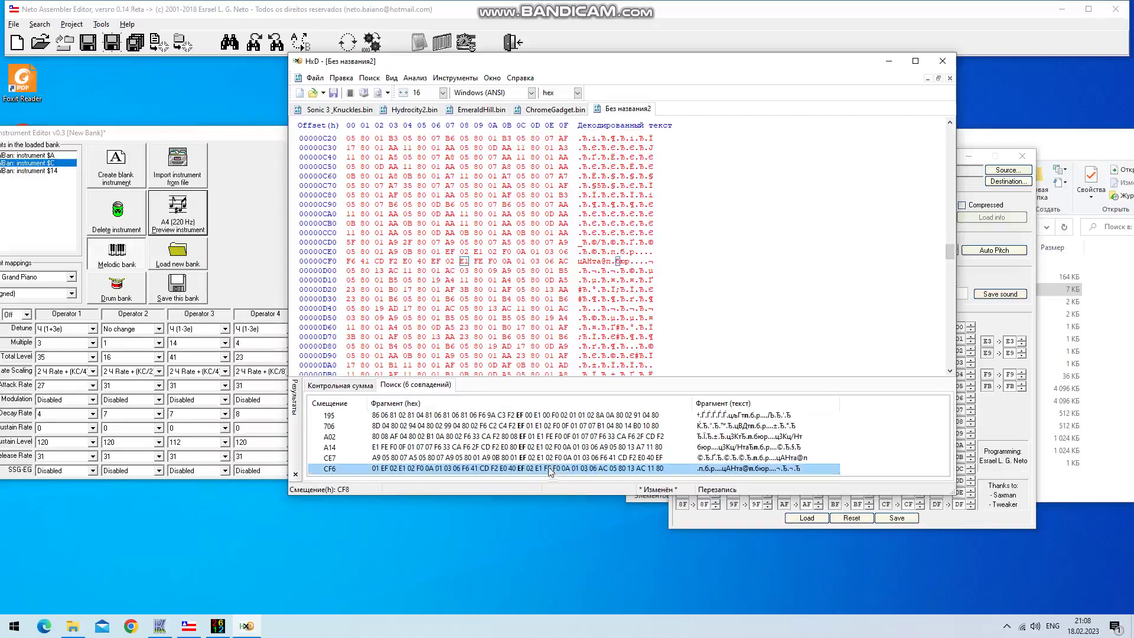
pyautogui.click(549, 458)
pyautogui.click(531, 415)
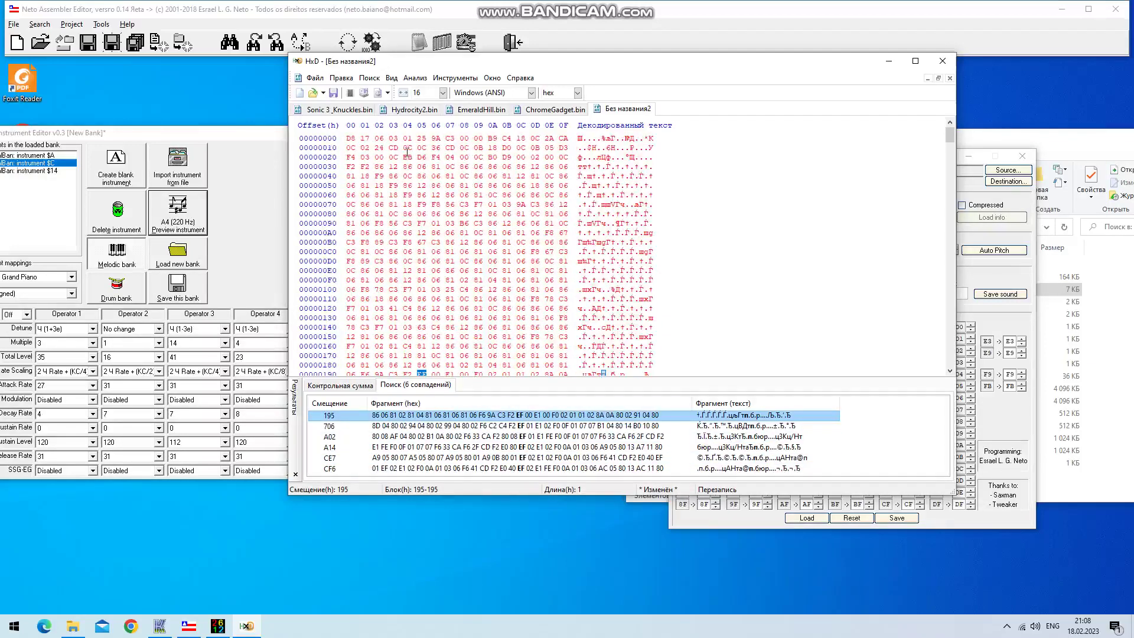
# Save the untitled file as ChromeGadget.bin in the Change Instrumental folder, replacing the existing file
pyautogui.click(315, 78)
pyautogui.click(333, 140)
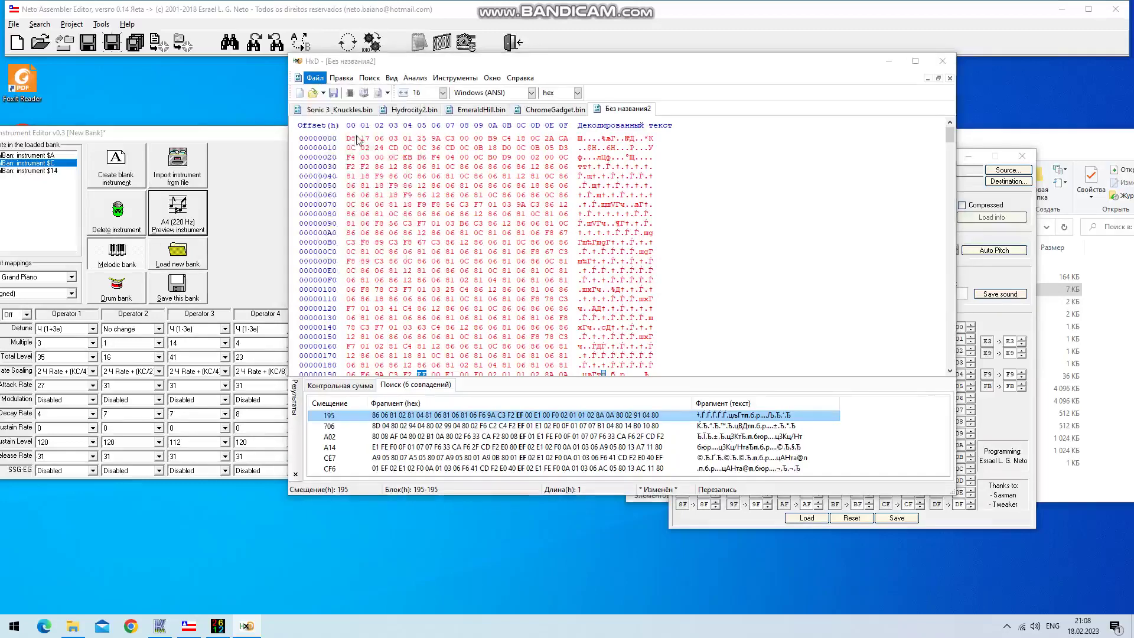
pyautogui.scroll(-1, 449, 183)
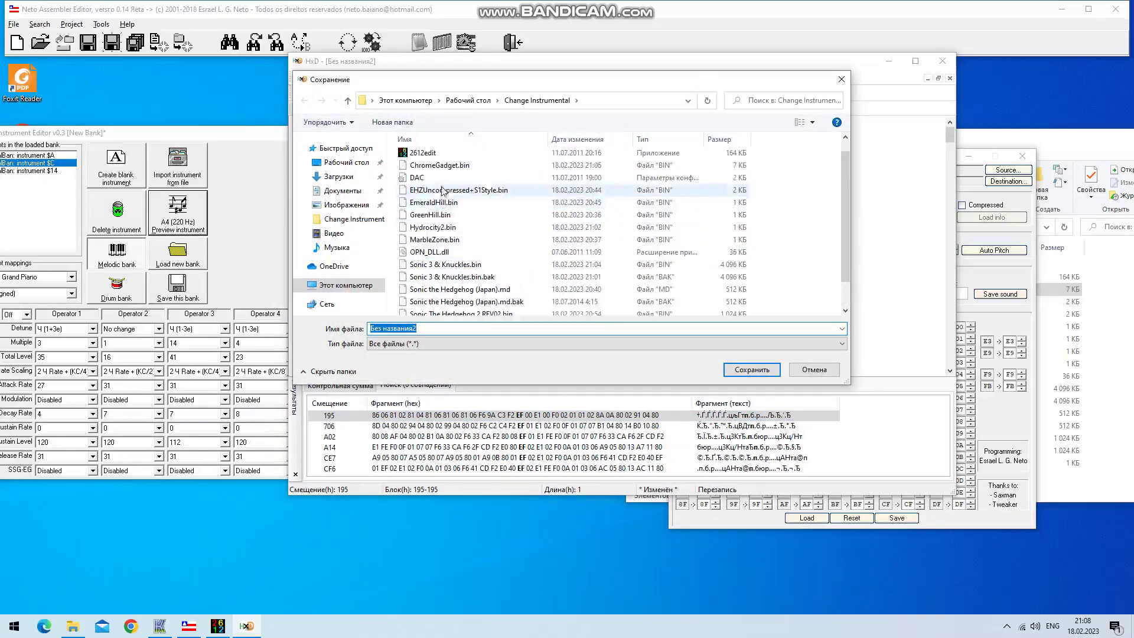
pyautogui.click(443, 167)
pyautogui.click(752, 369)
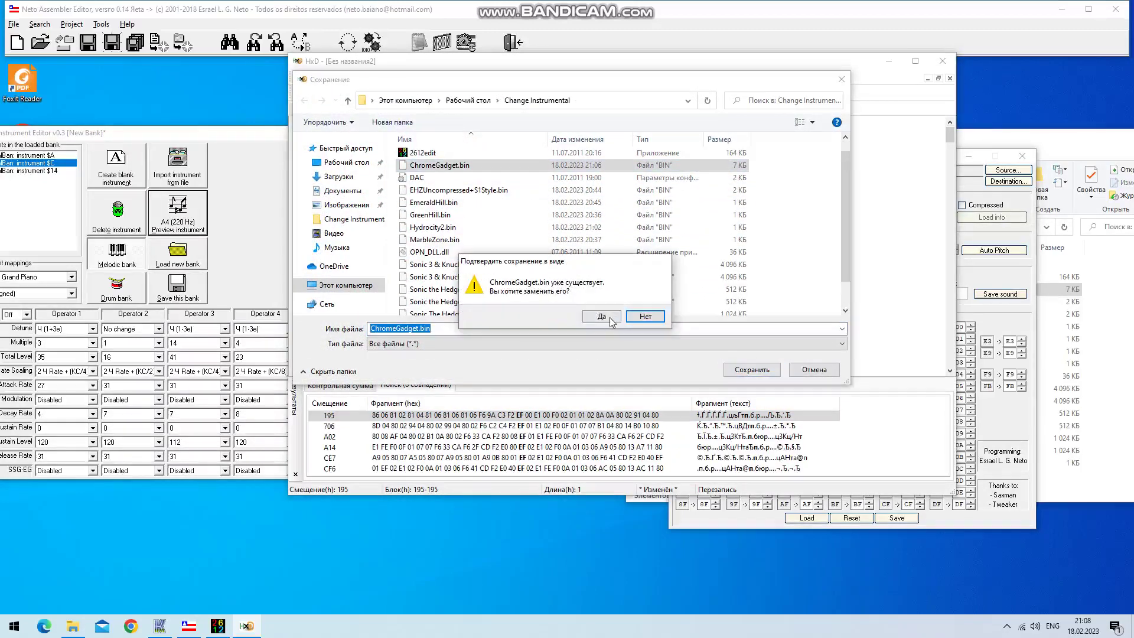
pyautogui.click(602, 319)
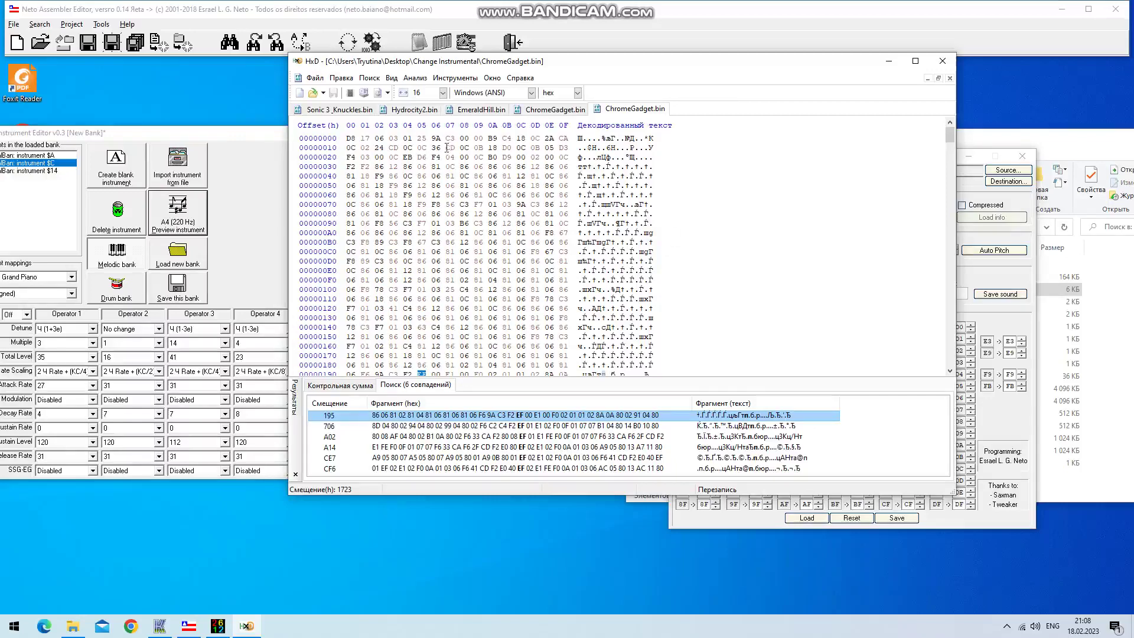
# Look up offset 2DDA47 in Sonic 3 & Knuckles.bin and try DA 47 as the voice pointer at the start of ChromeGadget.bin
pyautogui.click(355, 110)
pyautogui.scroll(-5, 645, 281)
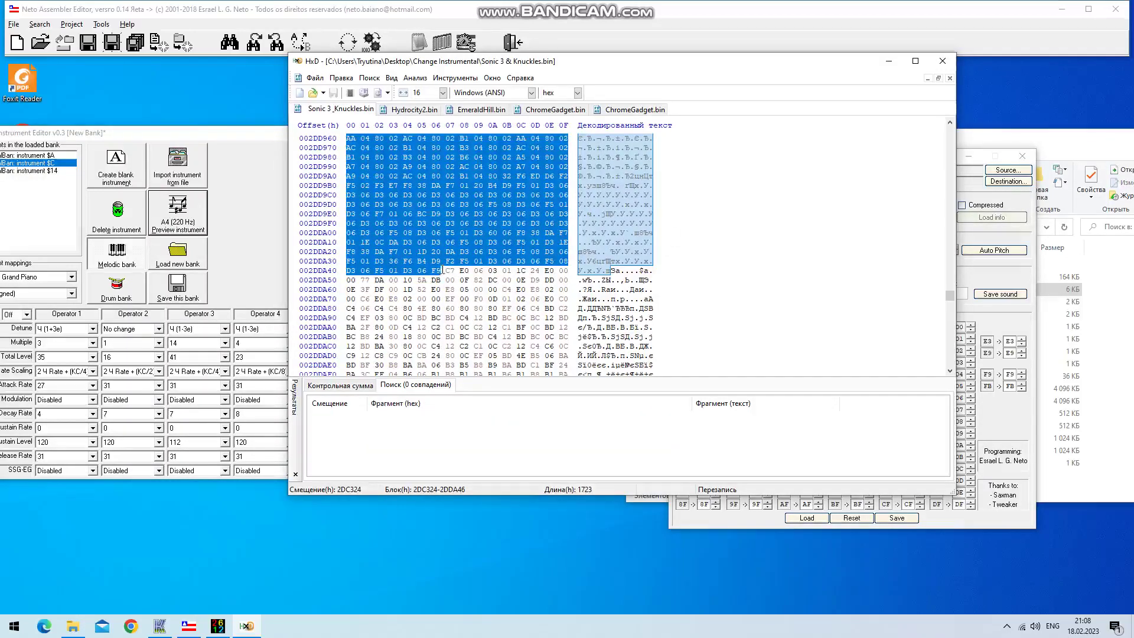
pyautogui.click(450, 270)
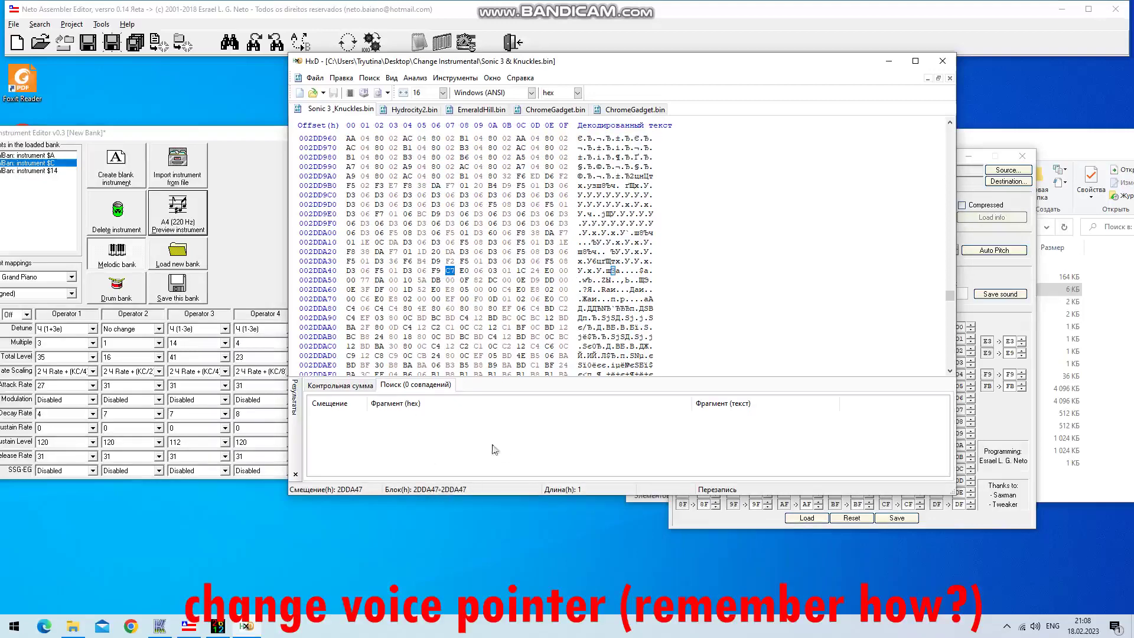
pyautogui.click(648, 111)
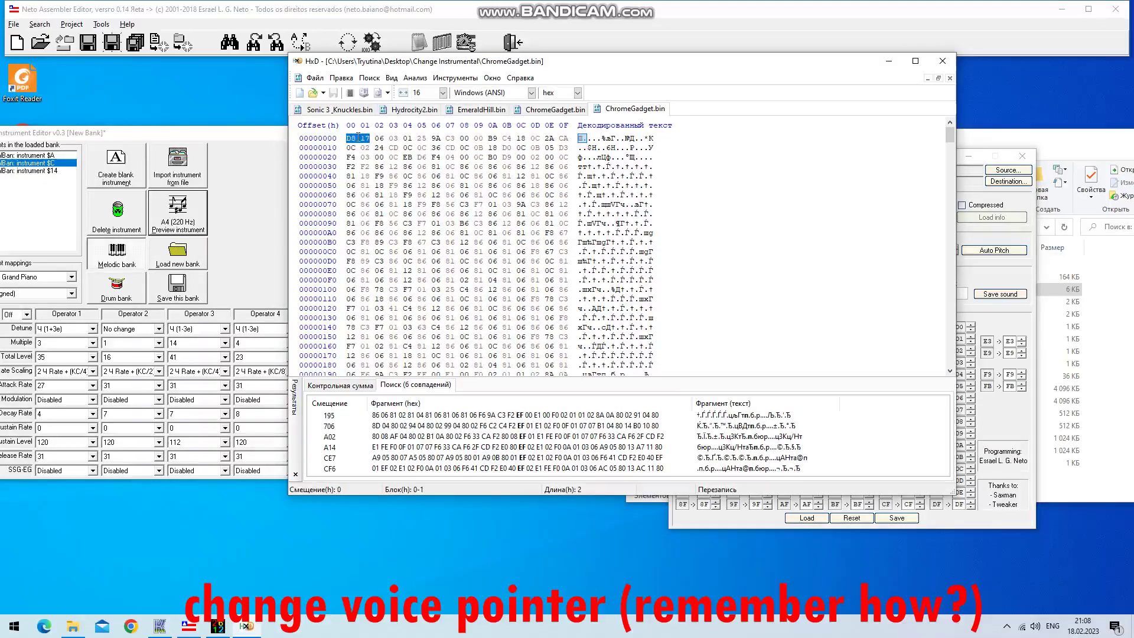
pyautogui.write('DA')
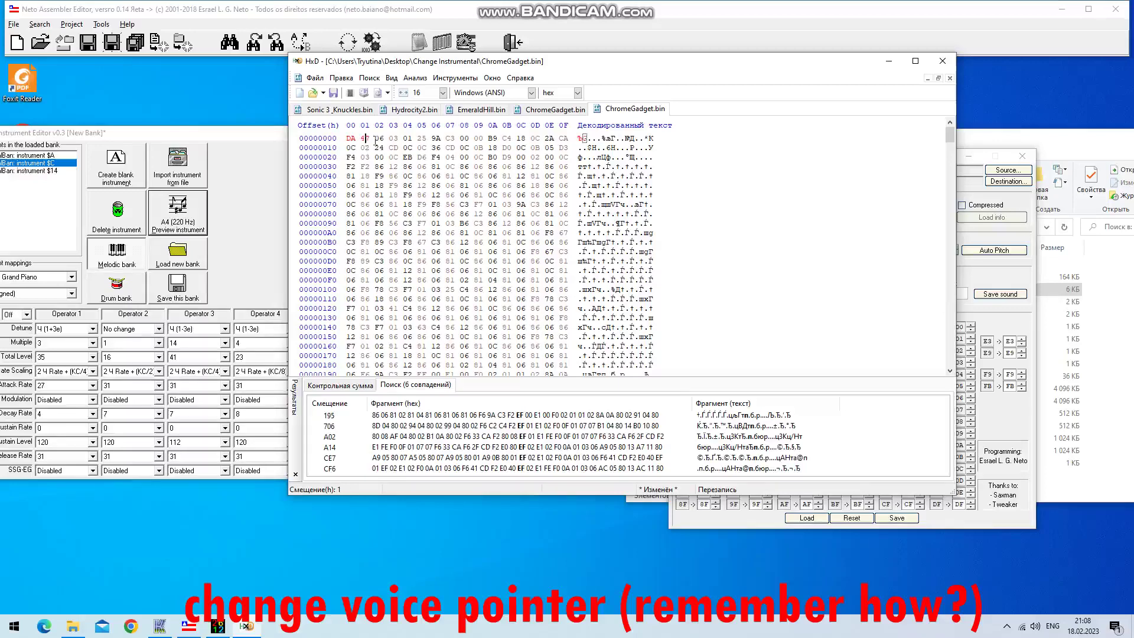
pyautogui.hotkey('ctrl', 'Tab')
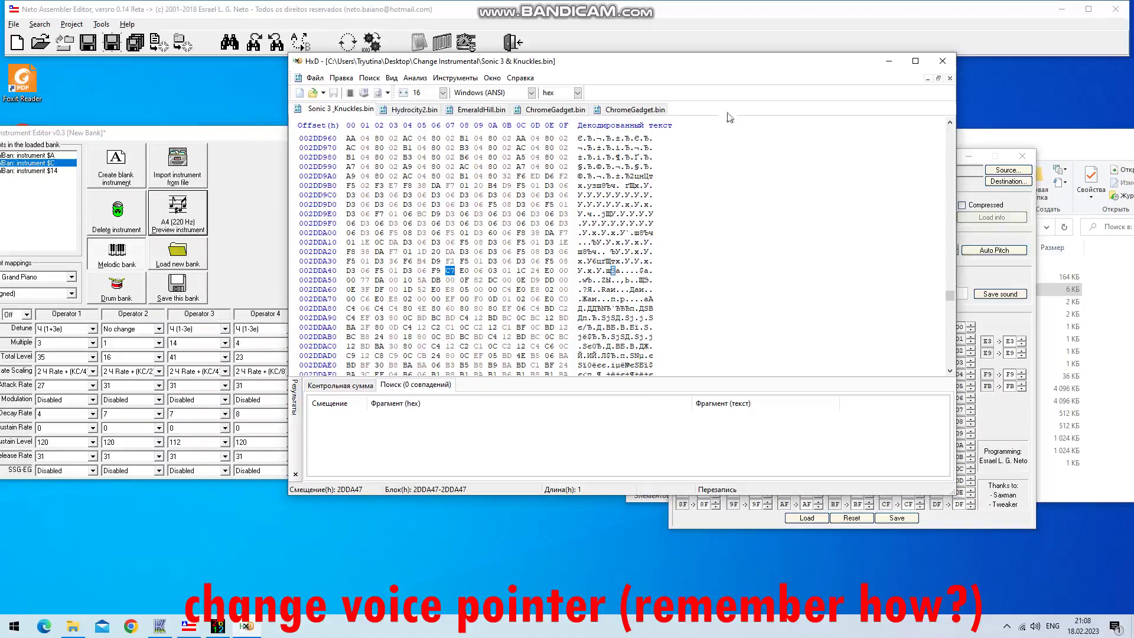
# Recheck offset 2DDA47 in Sonic 3 & Knuckles.bin, set the first two bytes of ChromeGadget.bin to 47 DA and save it
pyautogui.click(396, 112)
pyautogui.click(336, 110)
pyautogui.click(635, 111)
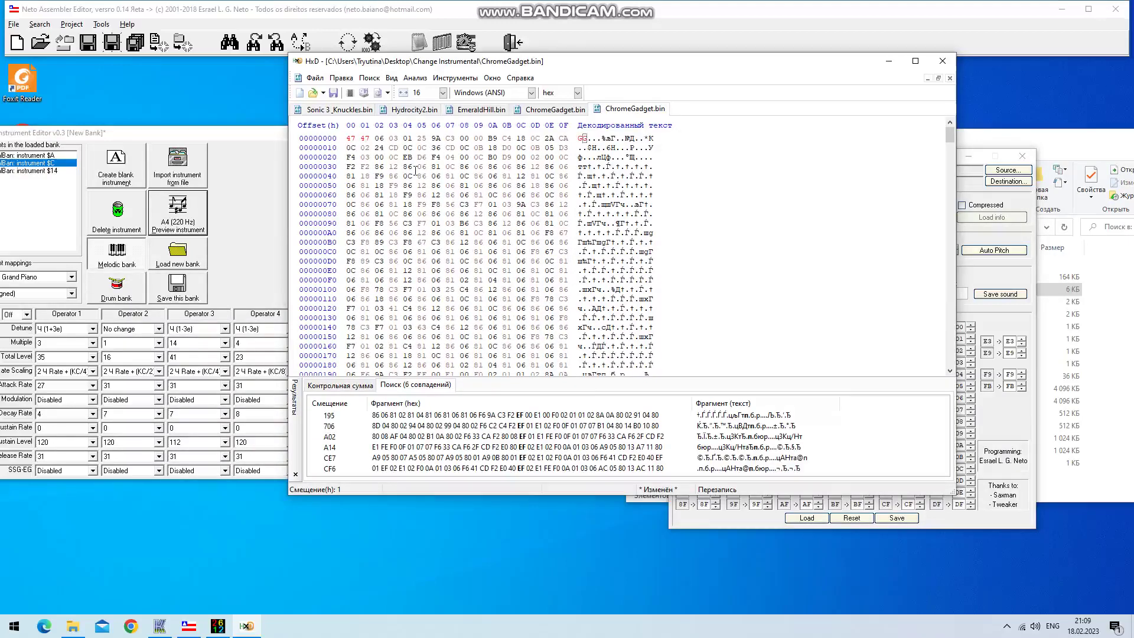
pyautogui.click(360, 111)
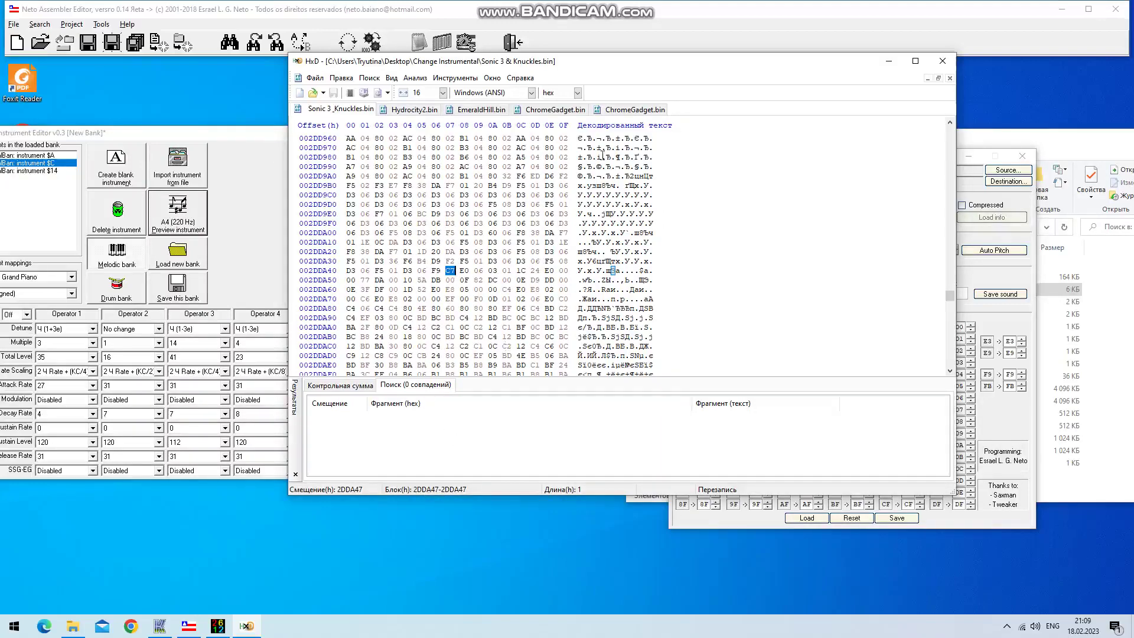
pyautogui.click(635, 110)
pyautogui.click(339, 111)
pyautogui.click(645, 114)
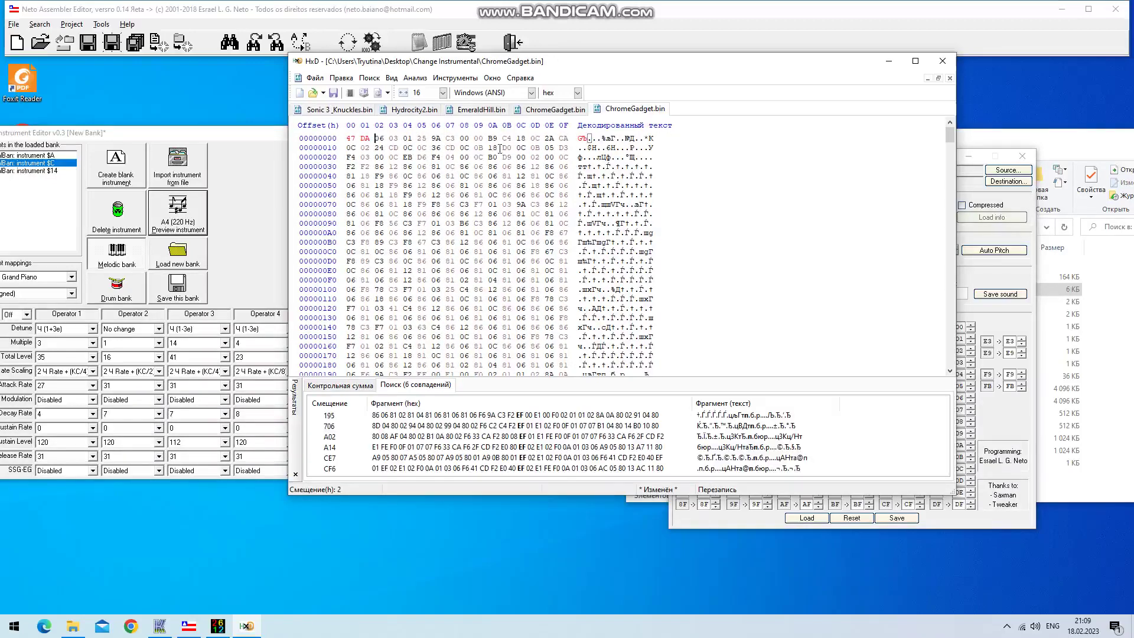
pyautogui.click(315, 77)
pyautogui.click(331, 116)
# In Sound Importer / Converter, load ChromeGadget.bin as the source and select Sonic 3K with the Chrome Gadget track
pyautogui.click(955, 518)
pyautogui.click(1008, 170)
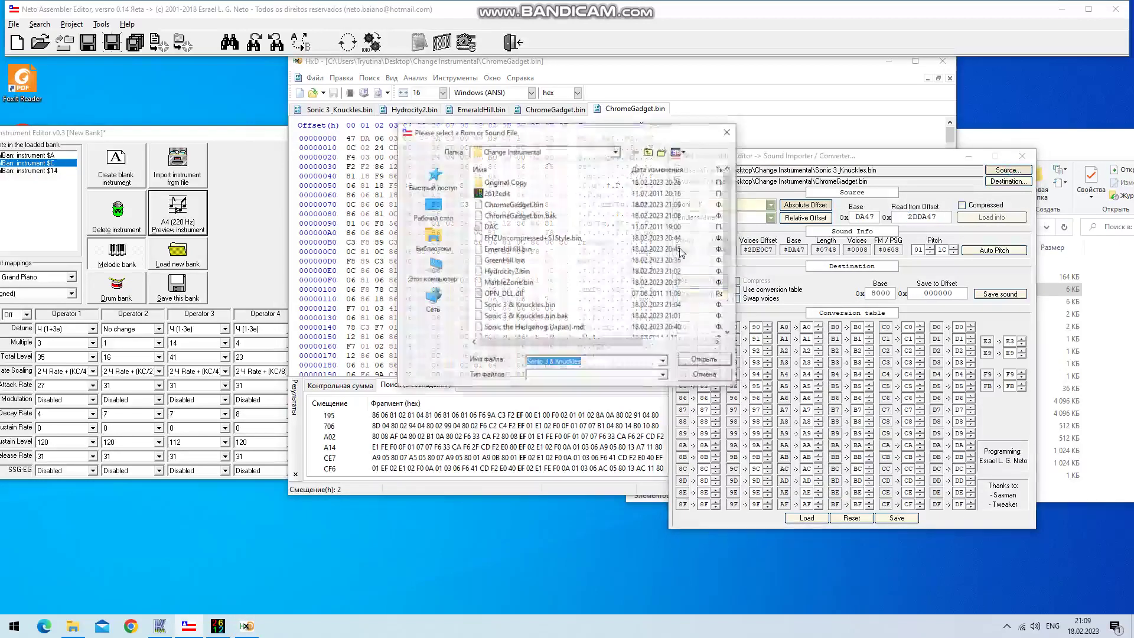
pyautogui.scroll(1, 521, 227)
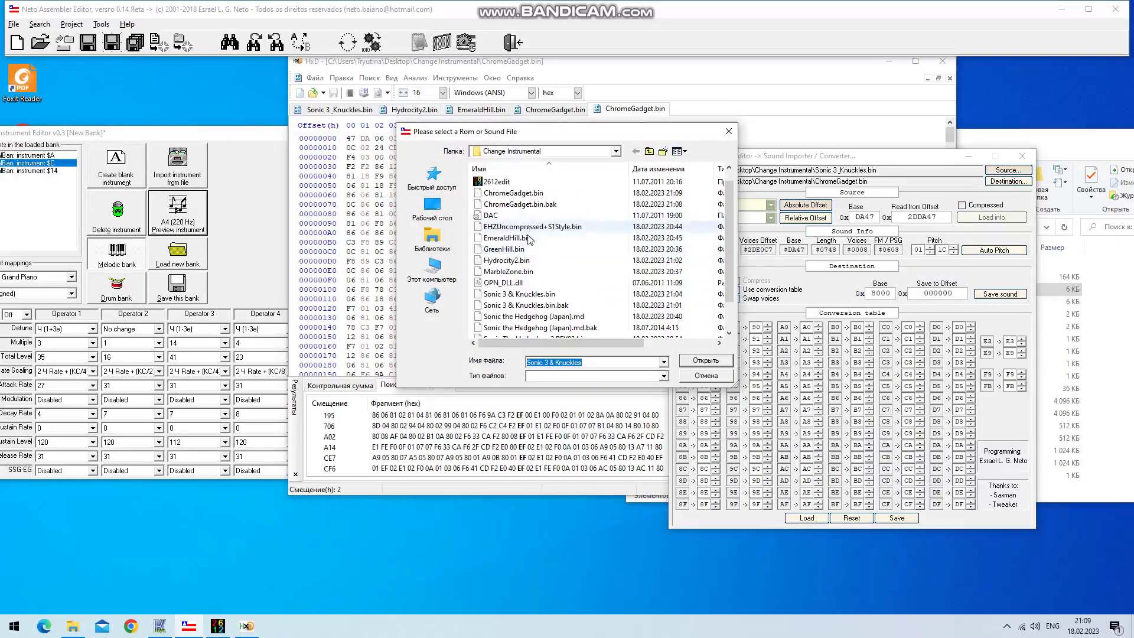
pyautogui.doubleClick(513, 193)
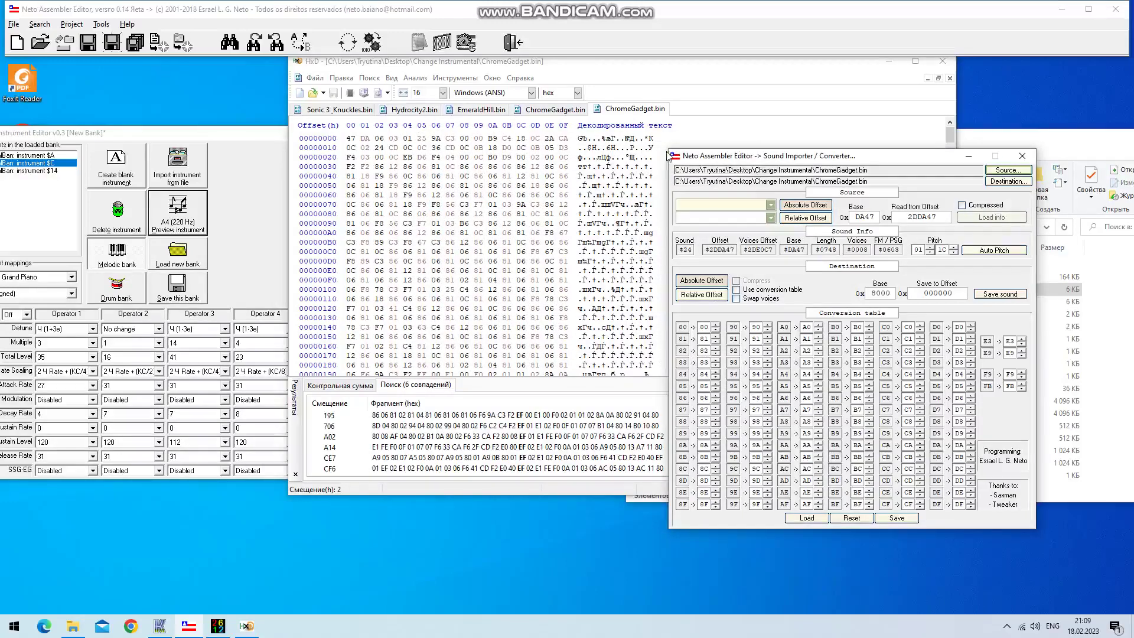
pyautogui.scroll(-20, 771, 224)
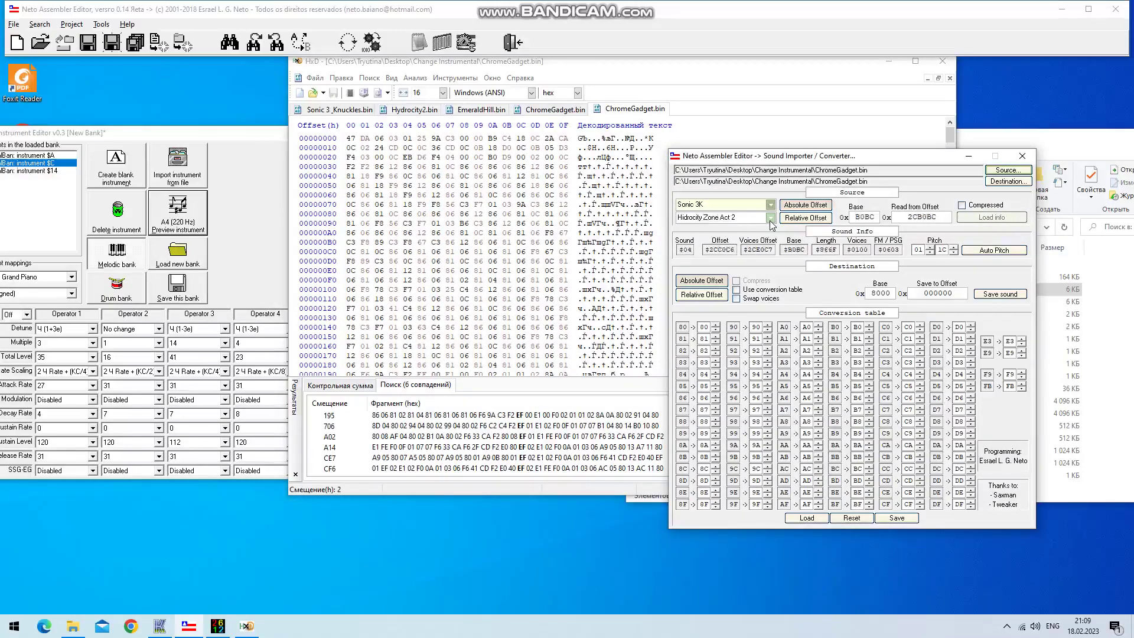
pyautogui.scroll(-11, 771, 224)
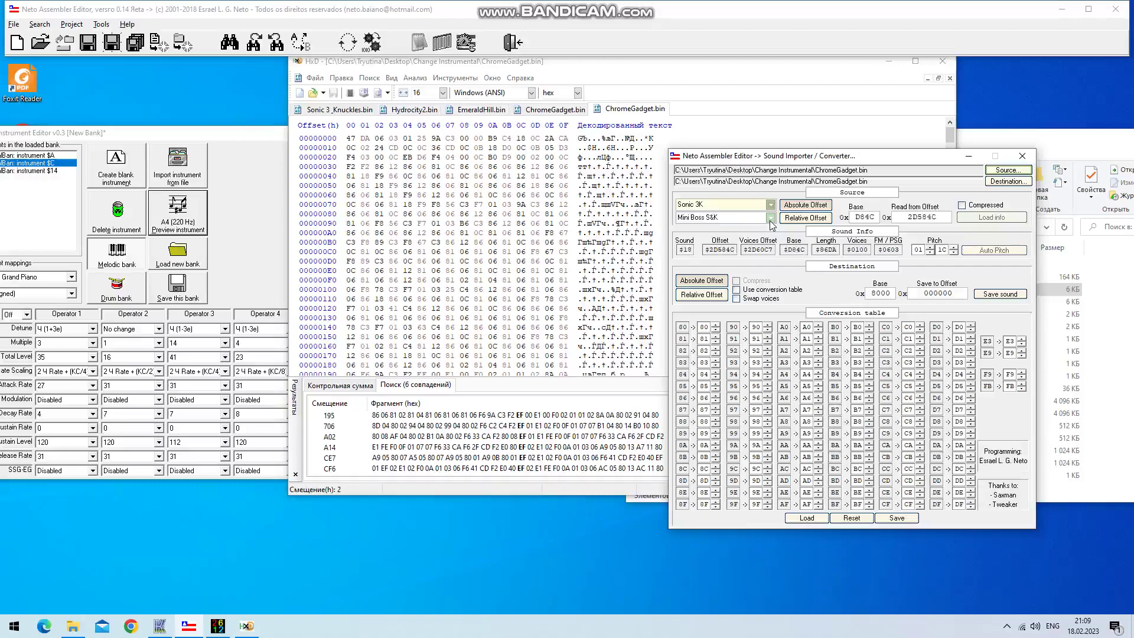
pyautogui.scroll(-4, 771, 225)
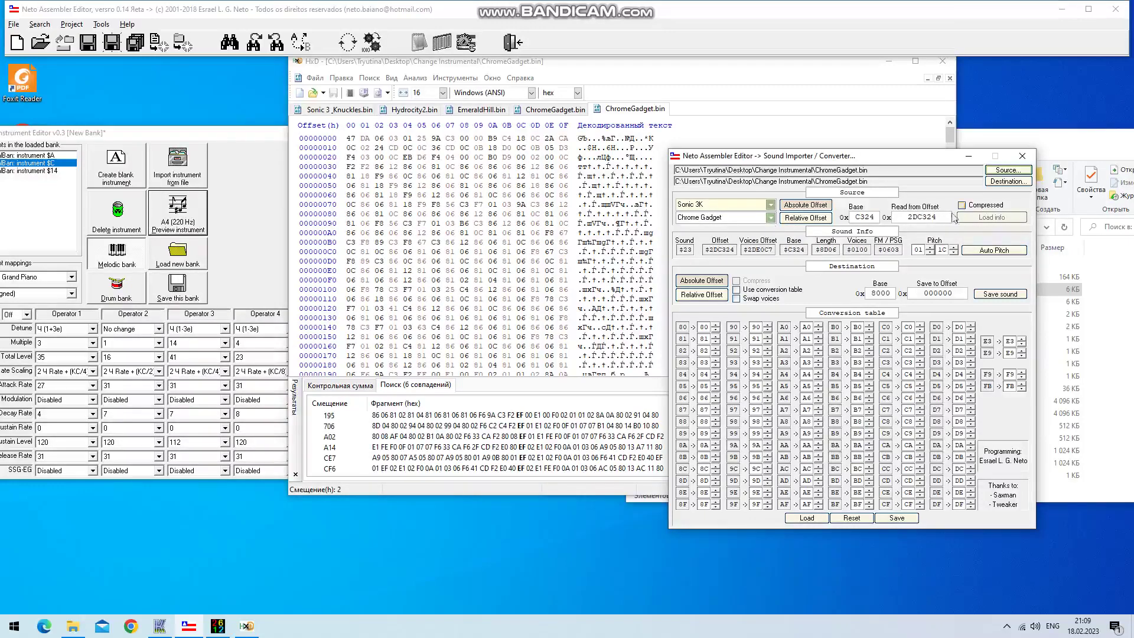
# Copy the Chrome Gadget base C324, switch the source game to Custom and paste C324 as its base
pyautogui.rightClick(866, 217)
pyautogui.click(881, 254)
pyautogui.scroll(3, 771, 207)
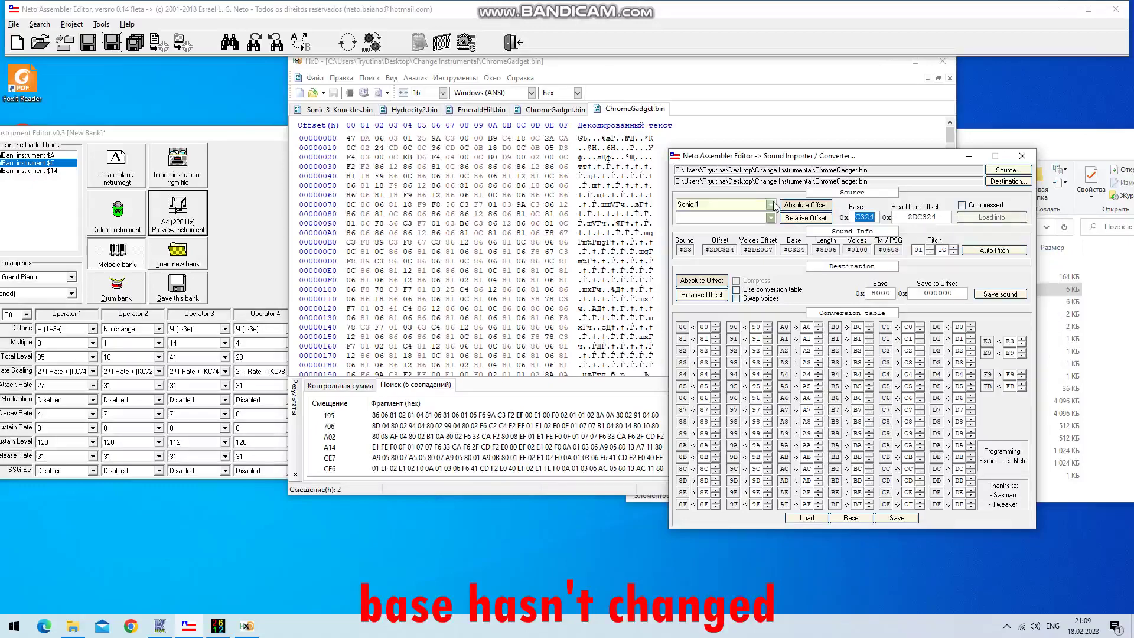
pyautogui.rightClick(870, 222)
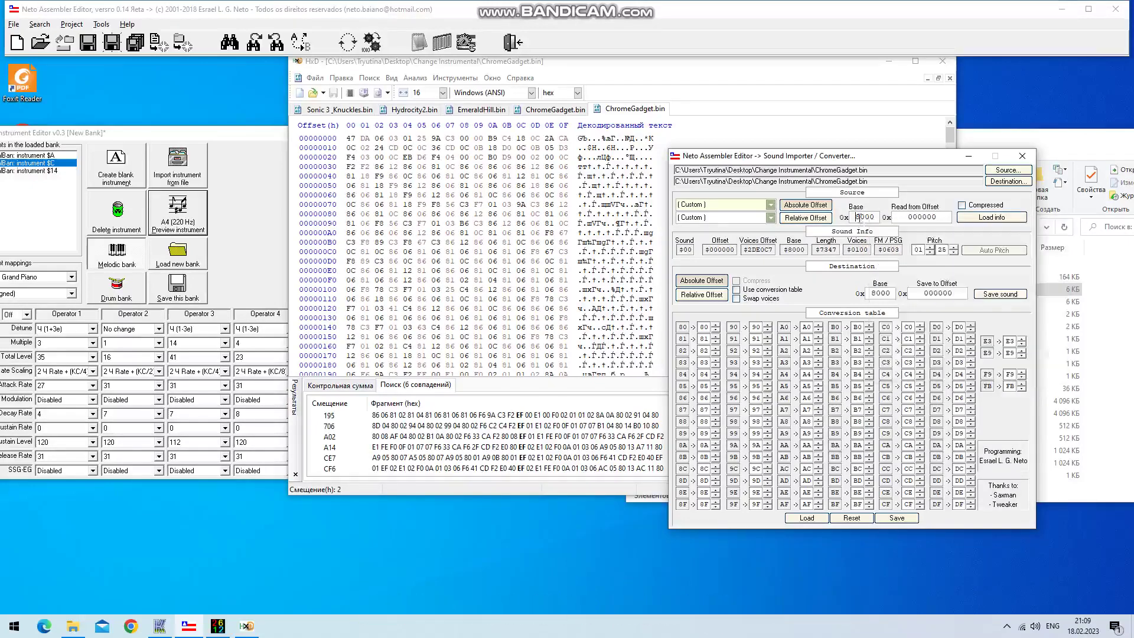
pyautogui.doubleClick(861, 218)
pyautogui.rightClick(860, 221)
pyautogui.click(886, 269)
# Load the custom source's sound info and compare the reported length with the full byte length of ChromeGadget.bin
pyautogui.click(543, 109)
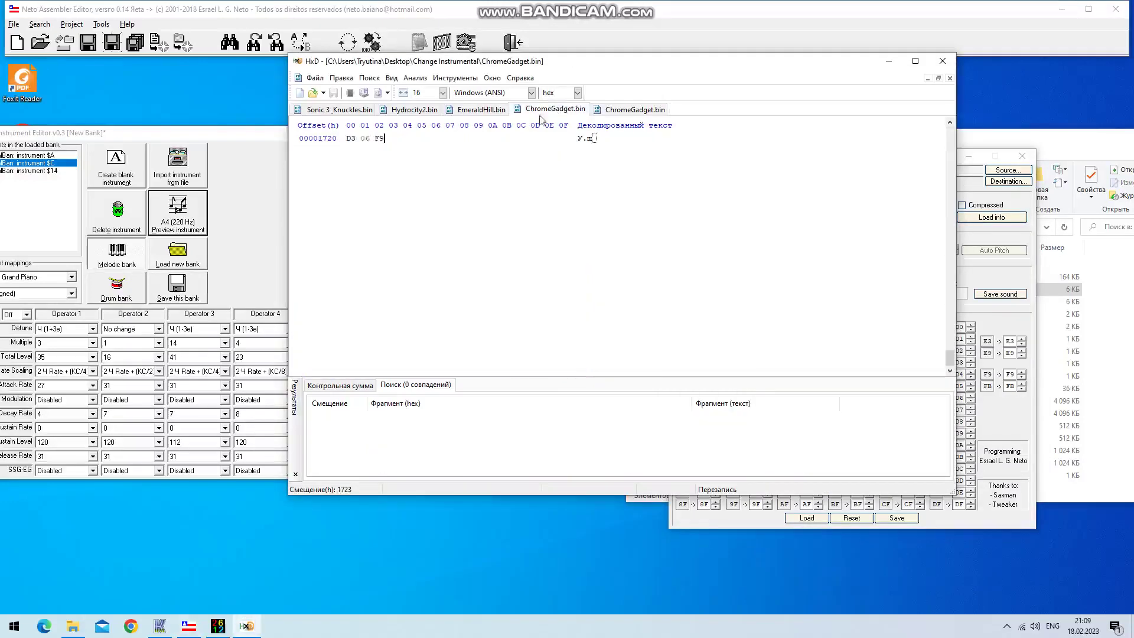
pyautogui.scroll(6, 471, 144)
pyautogui.moveTo(385, 309); pyautogui.dragTo(258, 3)
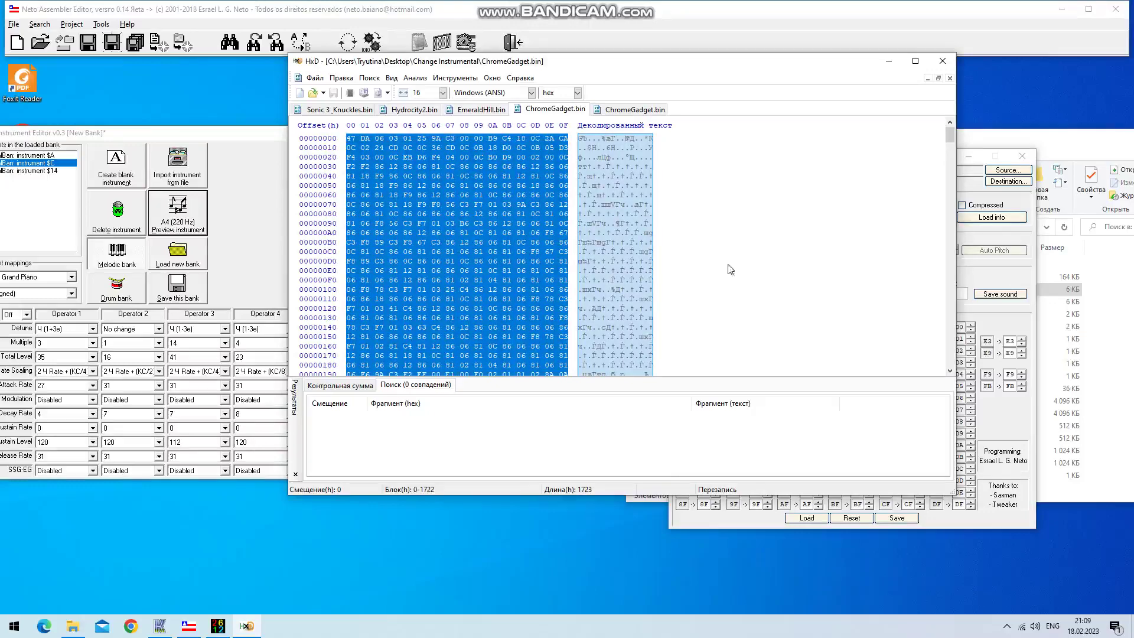
pyautogui.click(1002, 385)
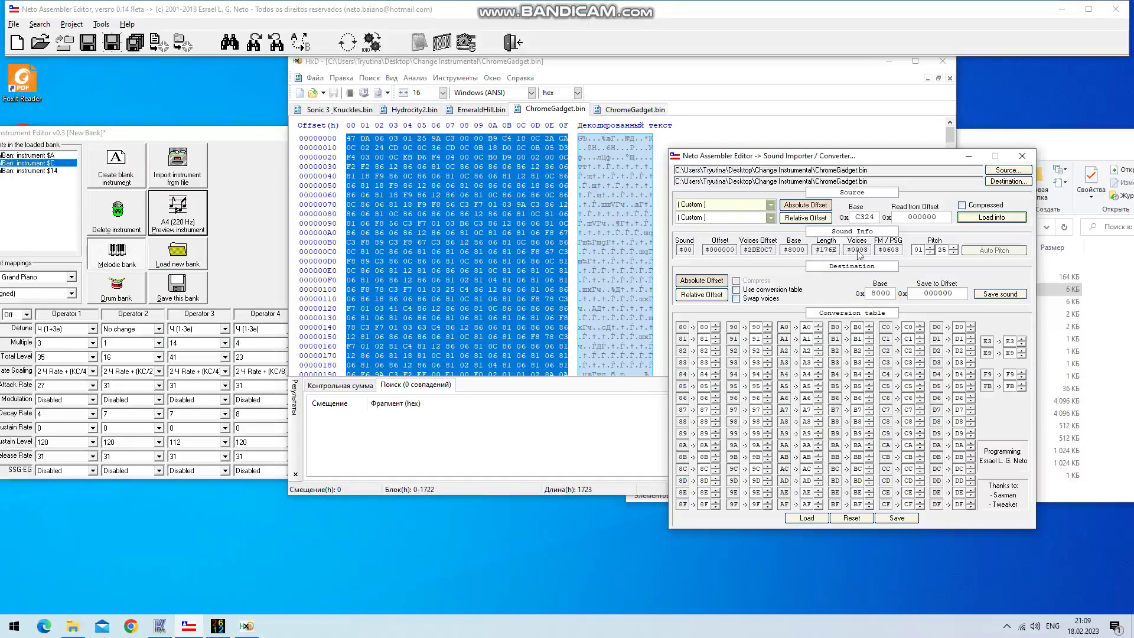
pyautogui.click(1072, 368)
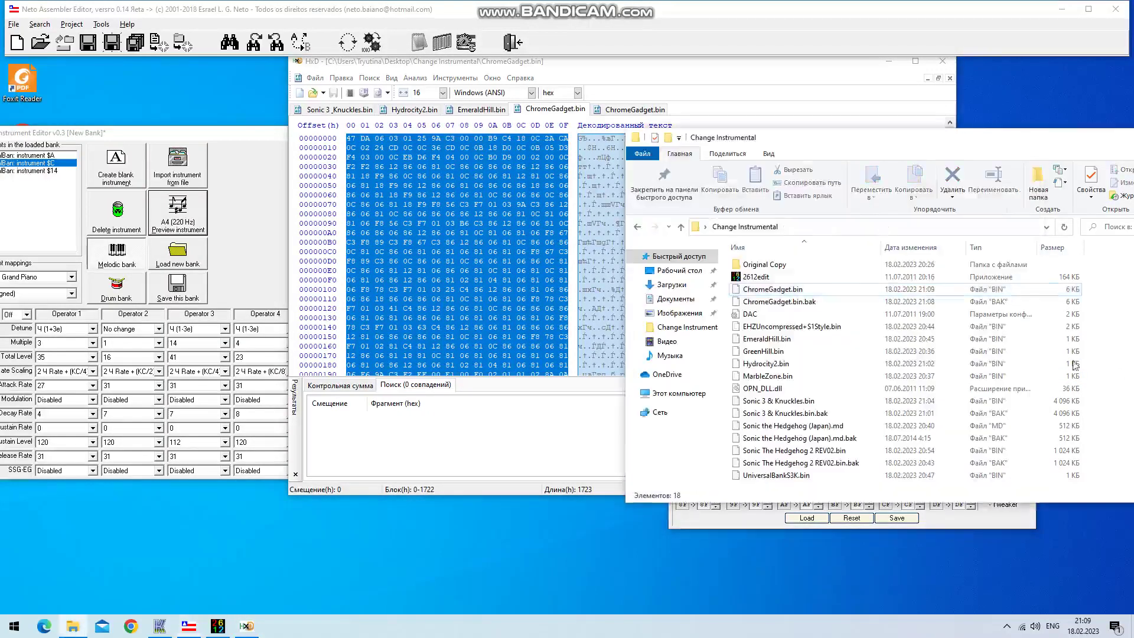
pyautogui.click(785, 290)
pyautogui.click(549, 109)
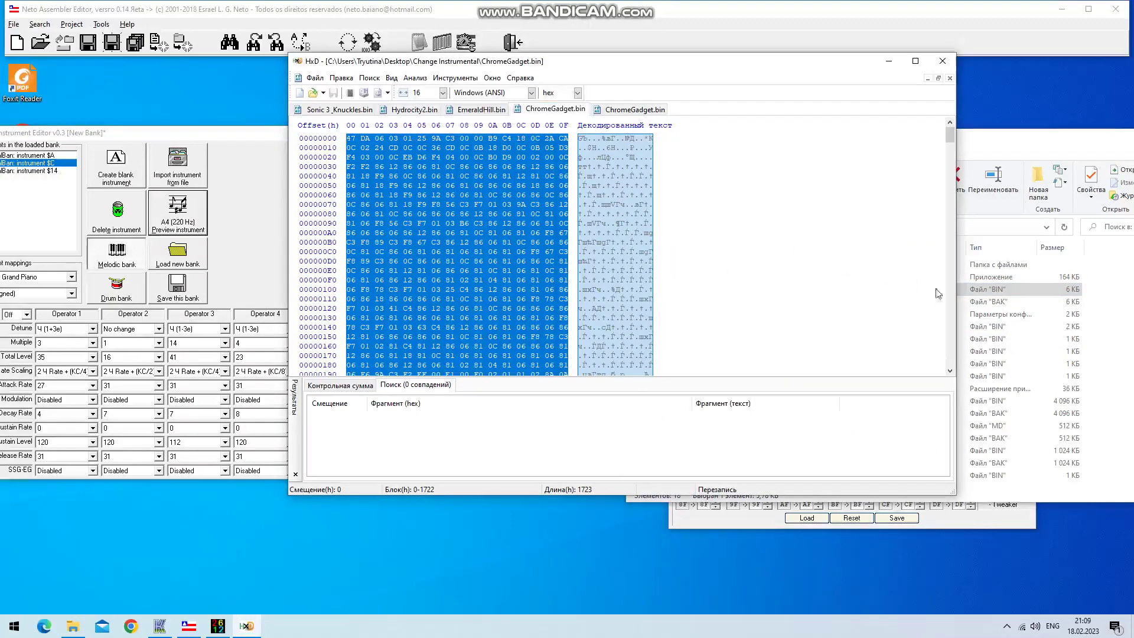
pyautogui.click(1107, 399)
pyautogui.click(1012, 503)
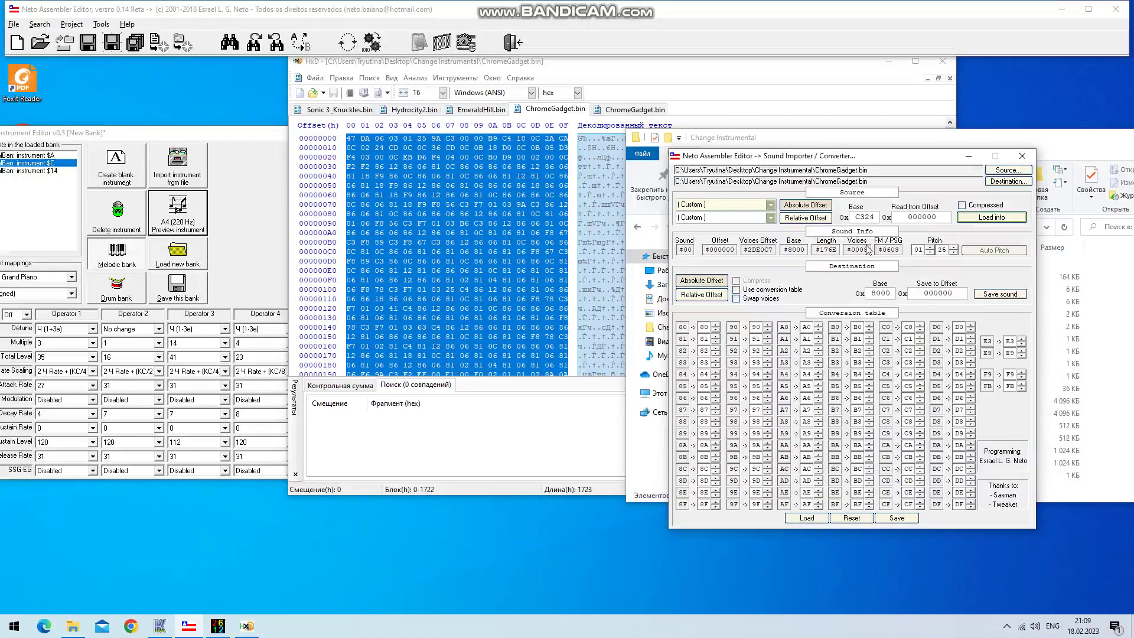
pyautogui.click(528, 392)
pyautogui.scroll(-3, 481, 288)
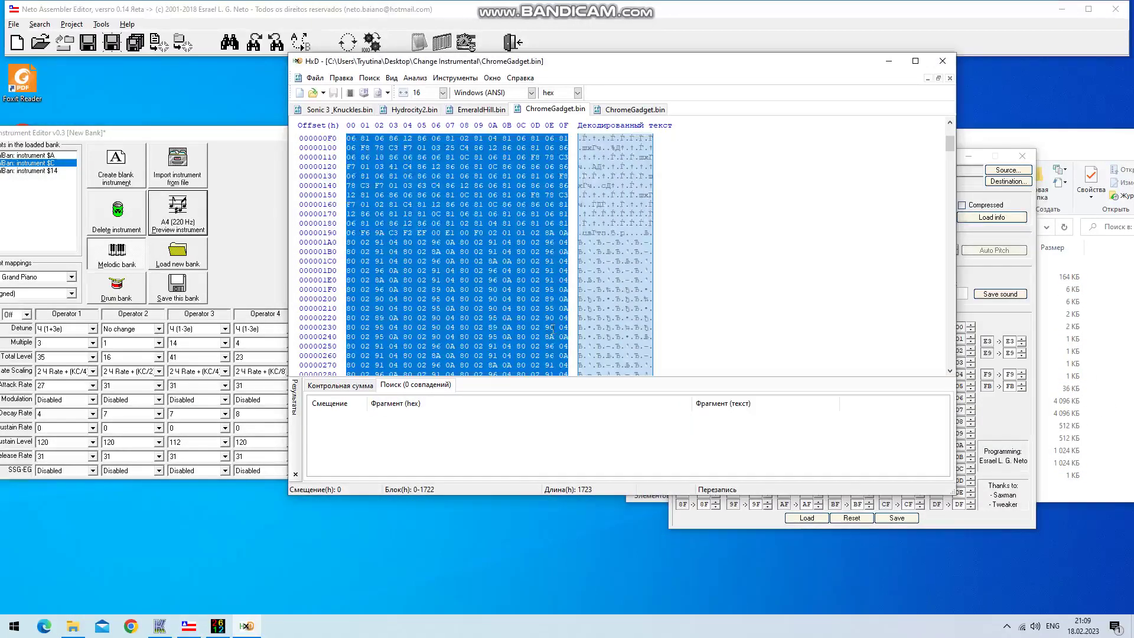
pyautogui.scroll(3, 481, 288)
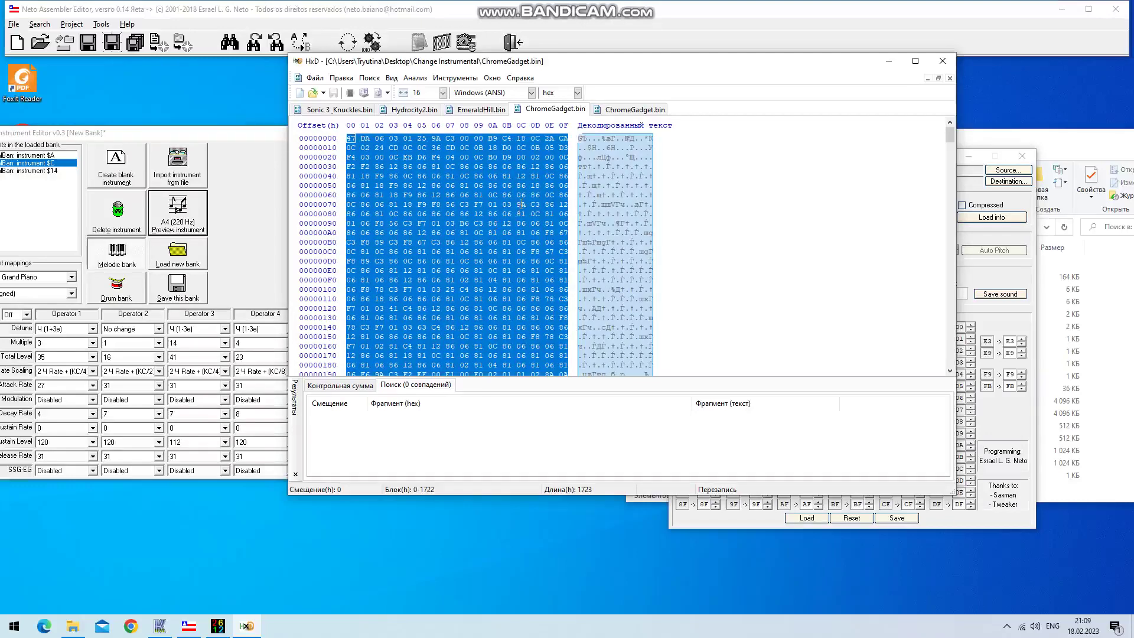
# Open UniversalBankS3K.bin in the hex editor and reposition the 2612 Instrument Editor beside it
pyautogui.click(66, 164)
pyautogui.click(200, 222)
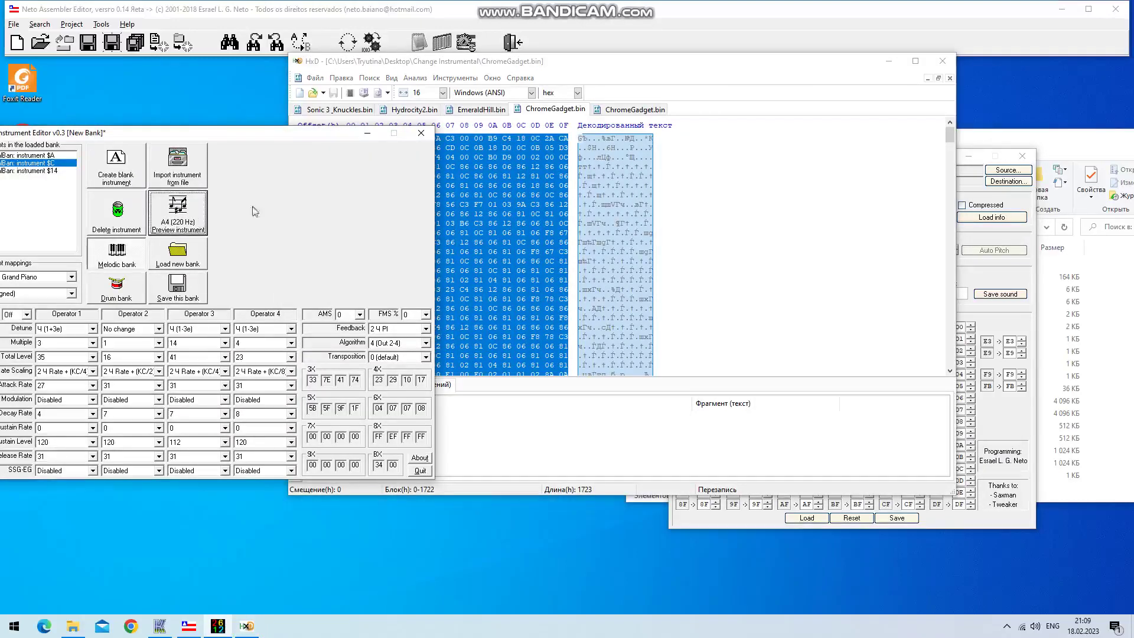
pyautogui.click(1131, 364)
pyautogui.moveTo(774, 475); pyautogui.dragTo(471, 263)
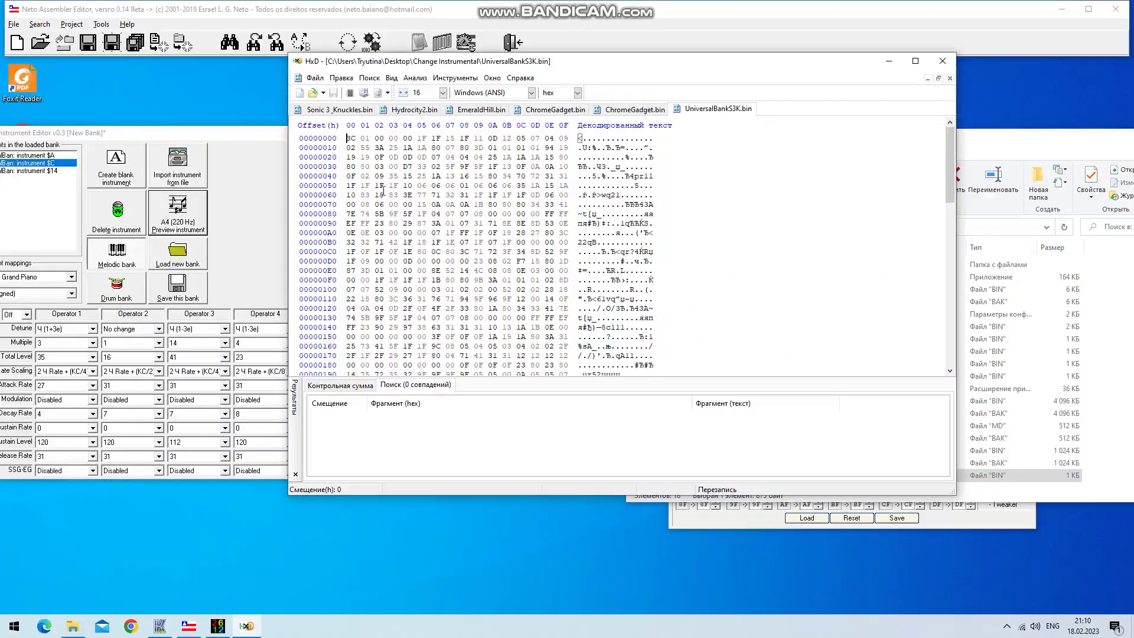
pyautogui.click(123, 146)
pyautogui.click(390, 151)
# Go to the EF match at offset 195 in ChromeGadget.bin and preview universal bank instrument $14
pyautogui.click(614, 112)
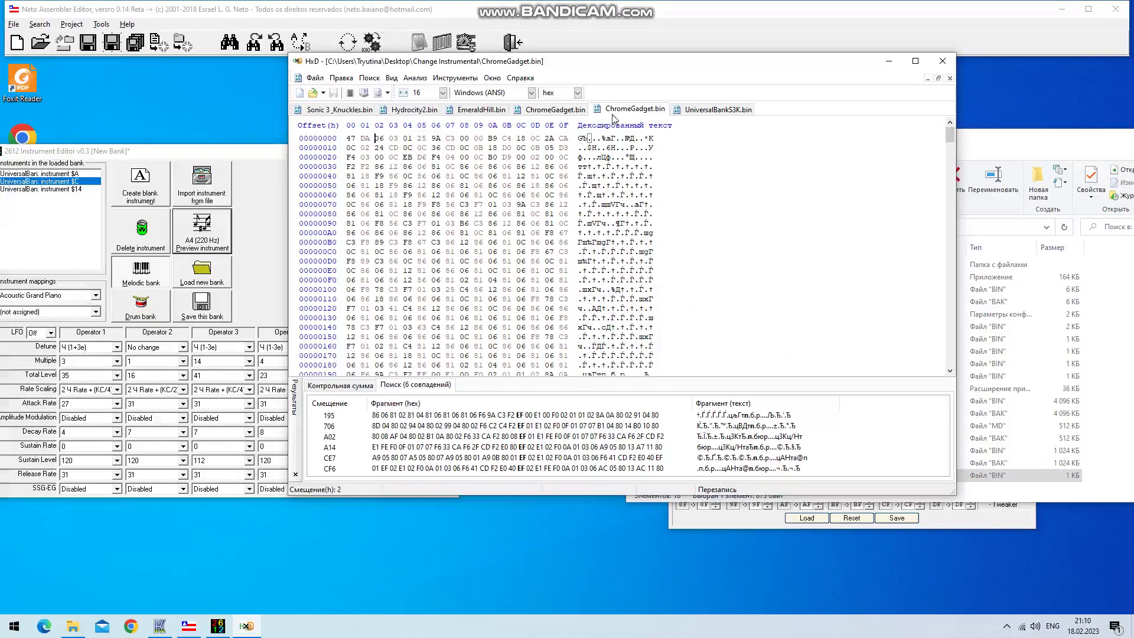
pyautogui.doubleClick(531, 415)
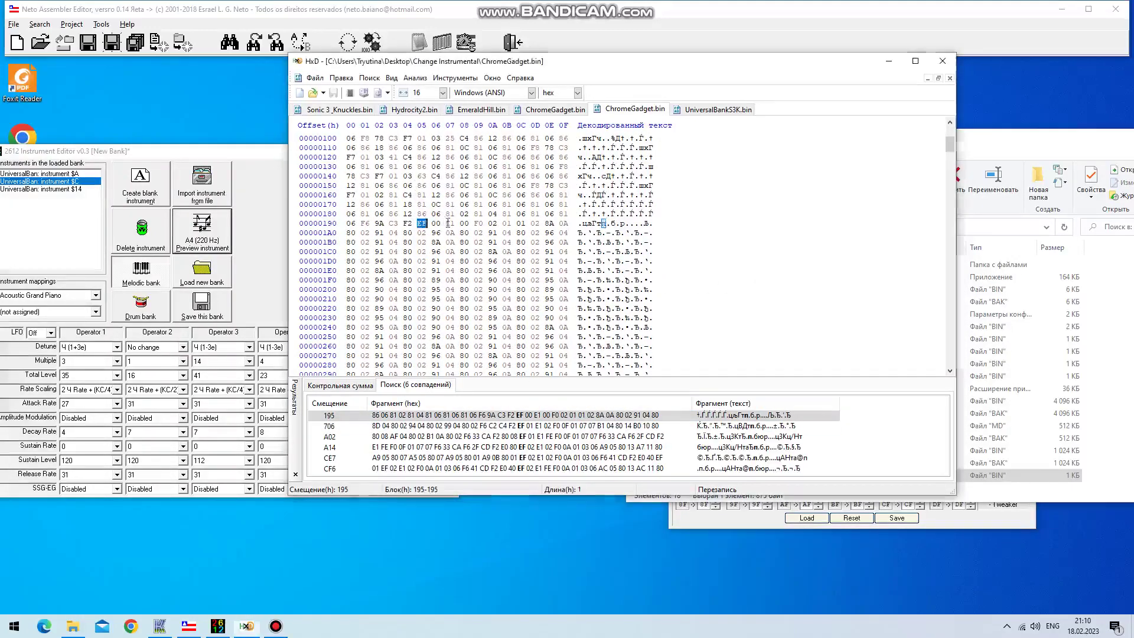
pyautogui.click(59, 188)
pyautogui.click(204, 233)
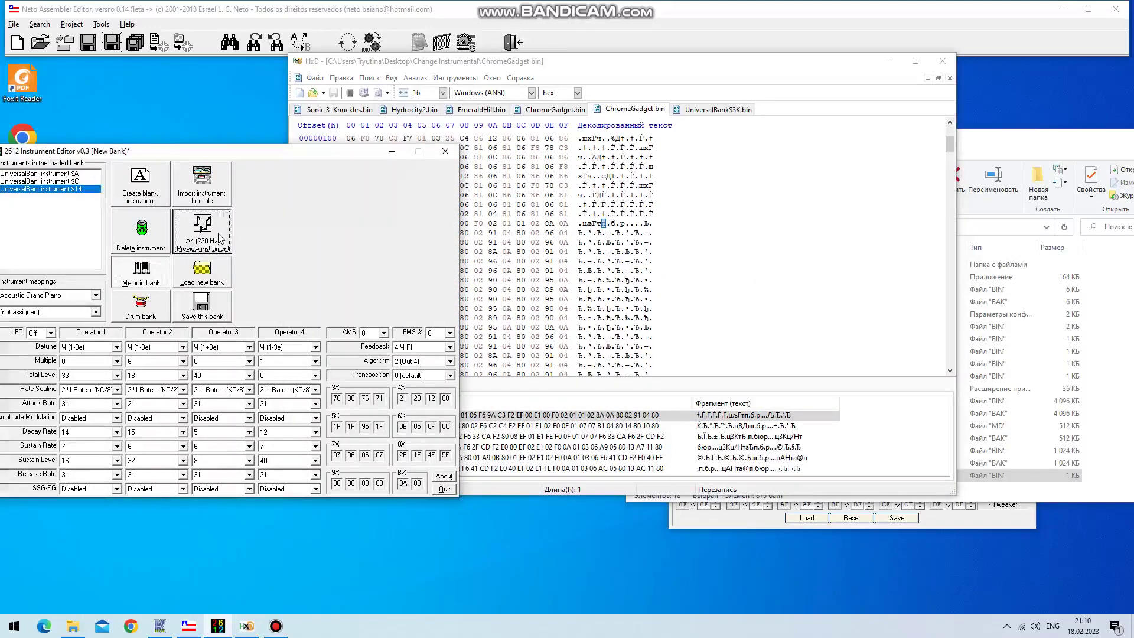
pyautogui.click(219, 238)
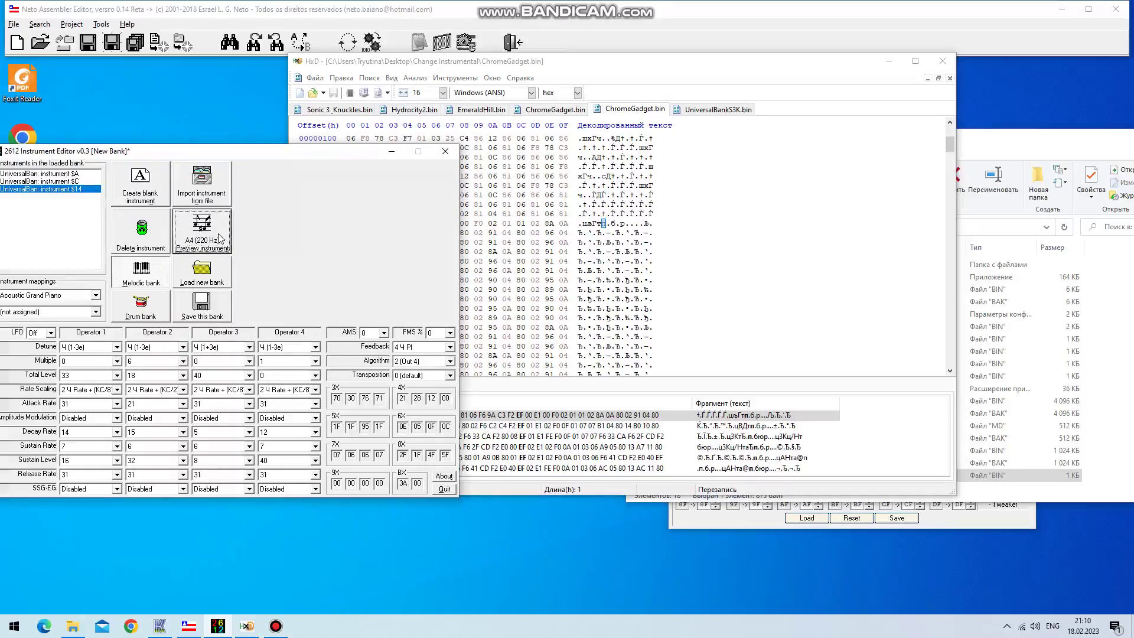
pyautogui.click(219, 239)
pyautogui.click(218, 238)
pyautogui.click(219, 238)
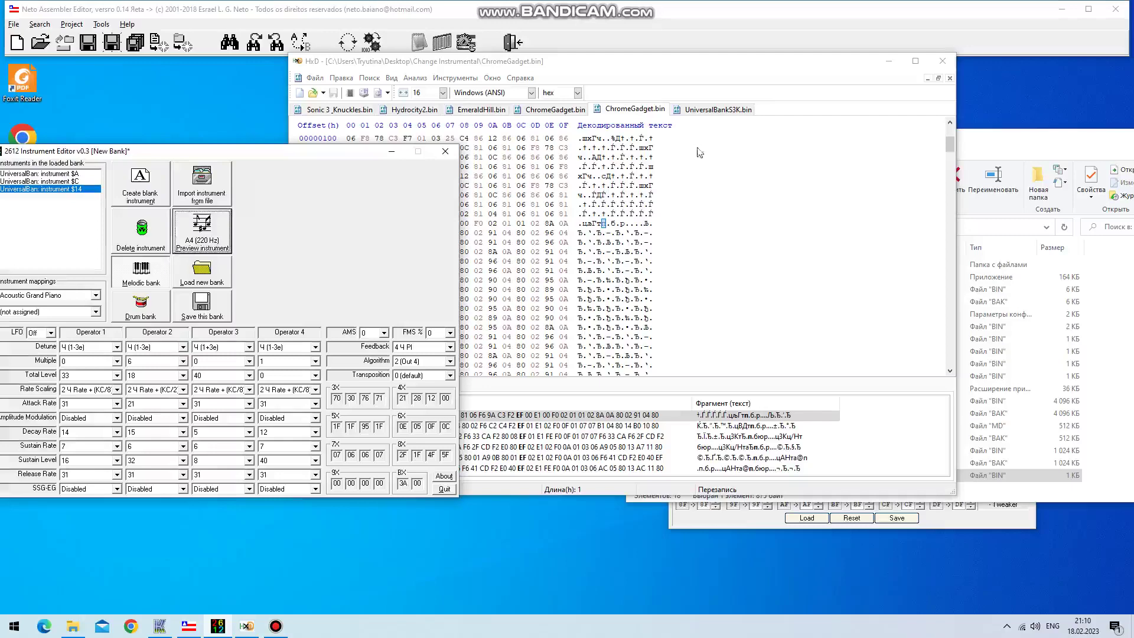
# Display UniversalBankS3K.bin with 25 bytes per row
pyautogui.click(702, 111)
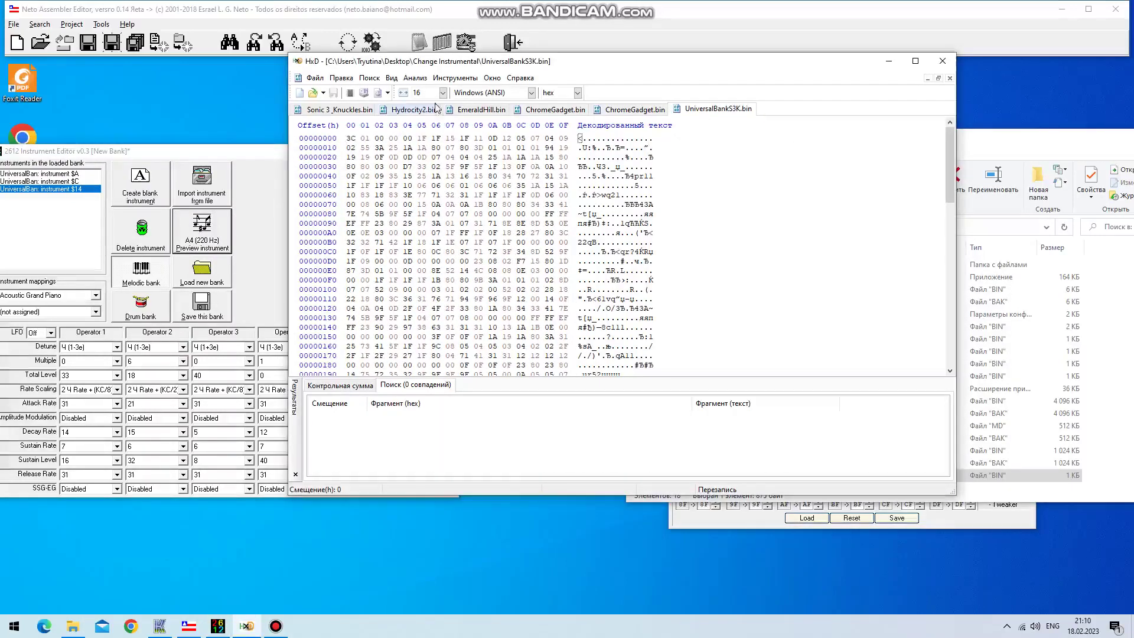
pyautogui.doubleClick(417, 92)
pyautogui.write('25')
pyautogui.press('Return')
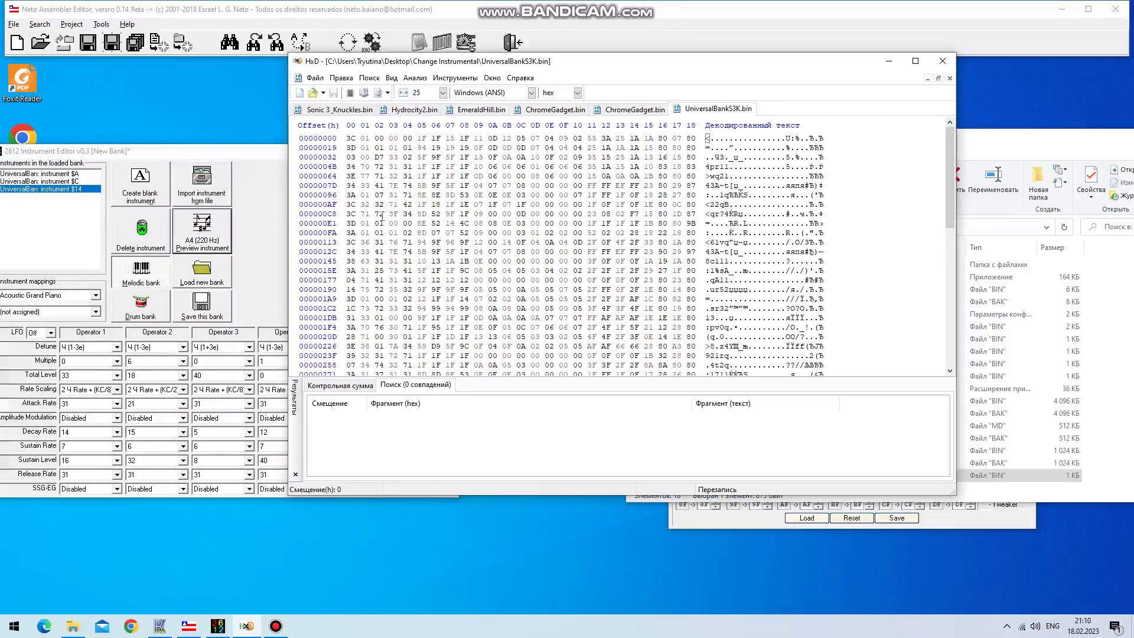
# Locate instrument $14 in UniversalBankS3K.bin by its register values and copy its 25 bytes at offsets 1F4-20C
pyautogui.click(90, 201)
pyautogui.click(216, 235)
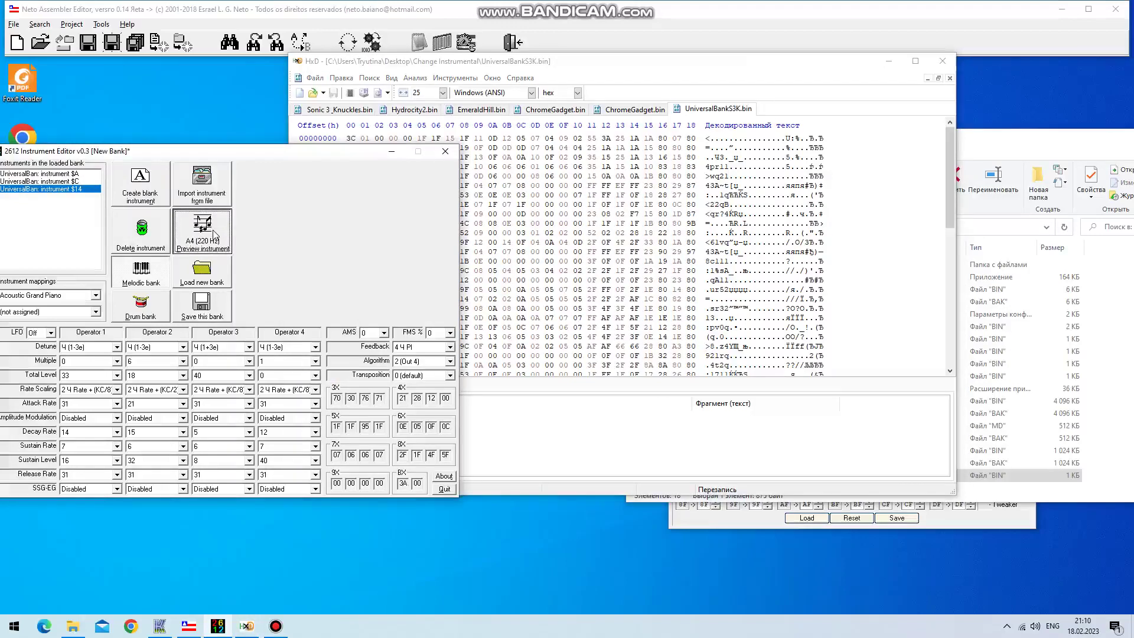
pyautogui.click(537, 412)
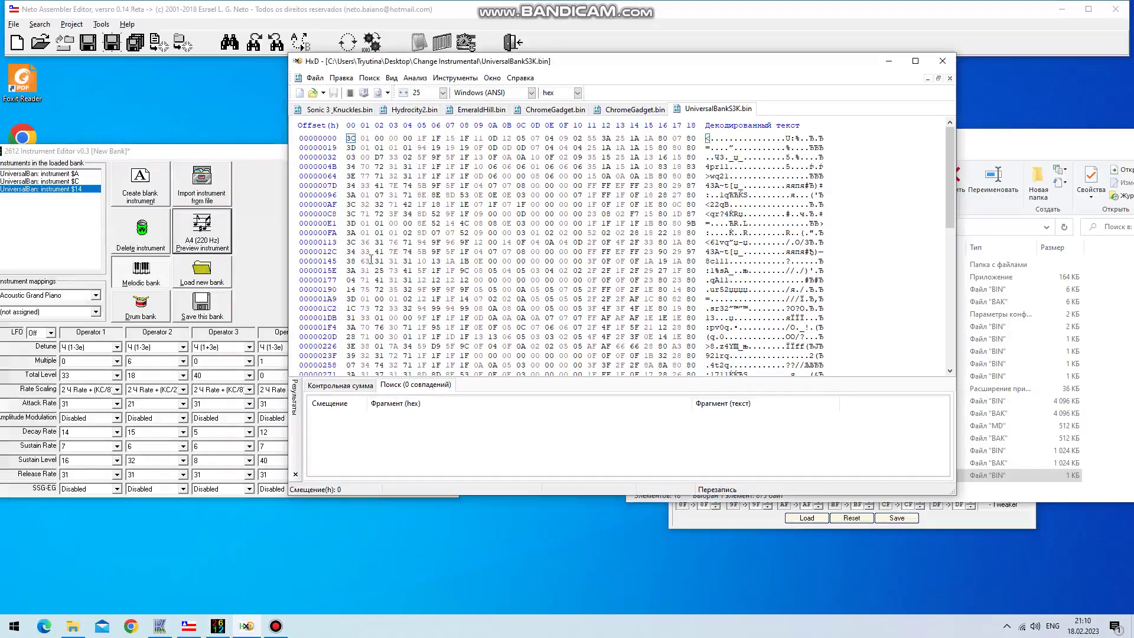
pyautogui.click(281, 294)
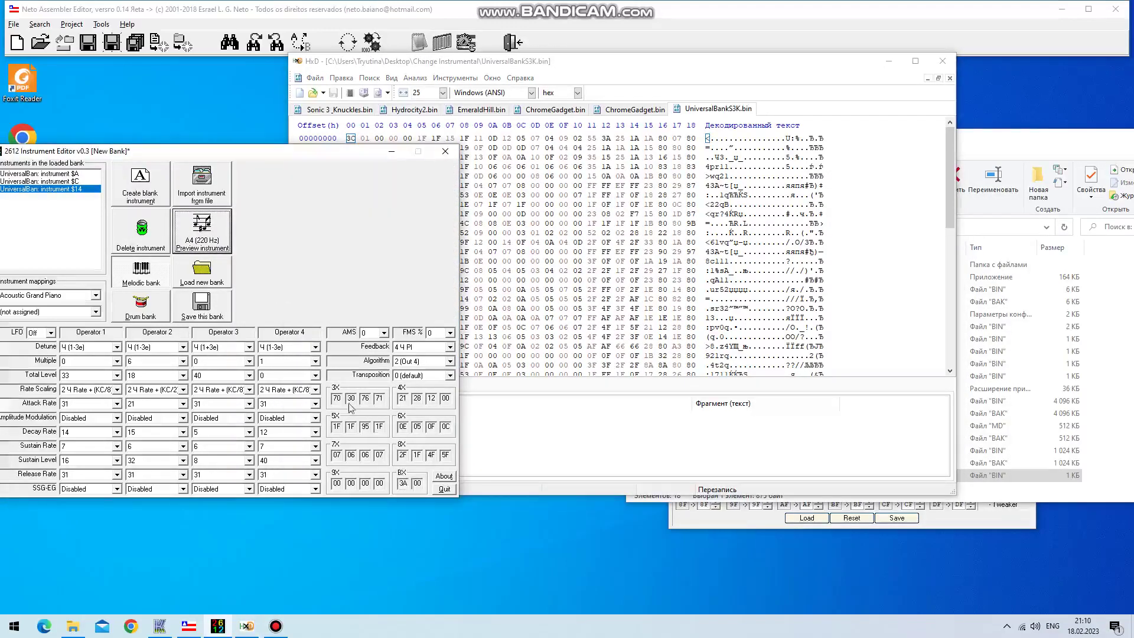
pyautogui.click(467, 361)
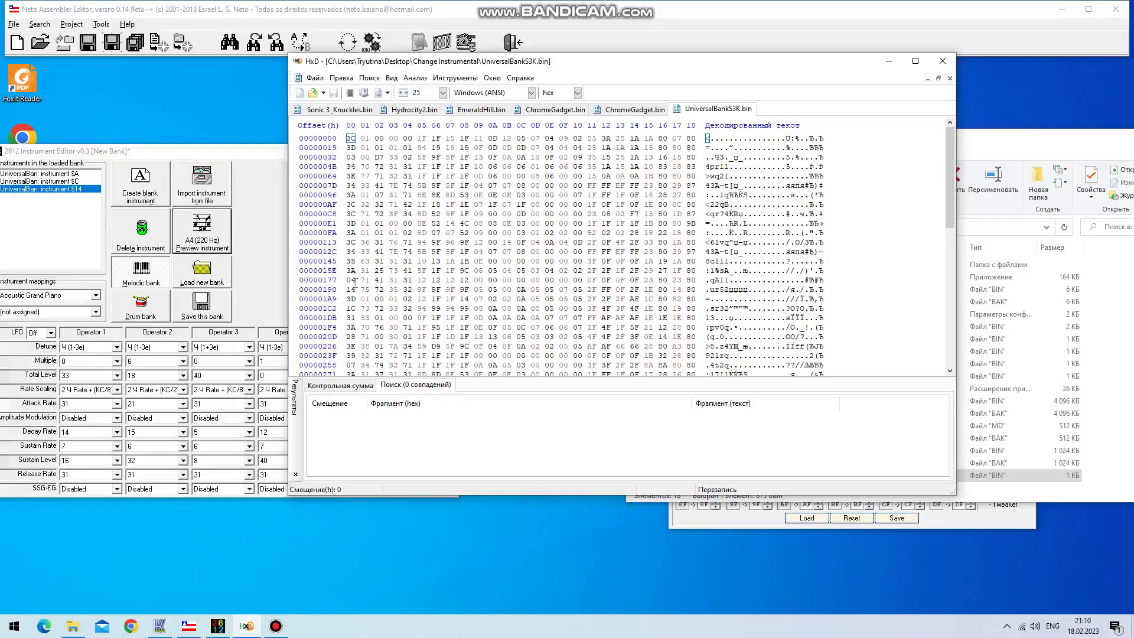
pyautogui.moveTo(350, 330); pyautogui.dragTo(717, 330)
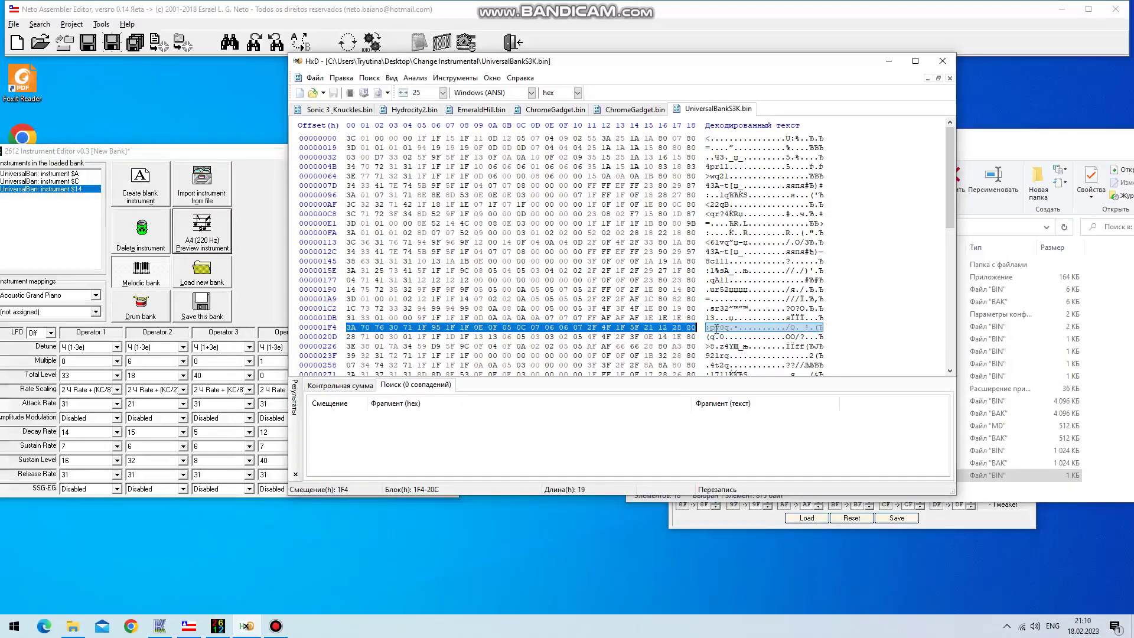
pyautogui.rightClick(685, 326)
pyautogui.click(730, 360)
# Append the copied instrument $14 bytes at the end of ChromeGadget.bin, allowing the file size change
pyautogui.click(634, 109)
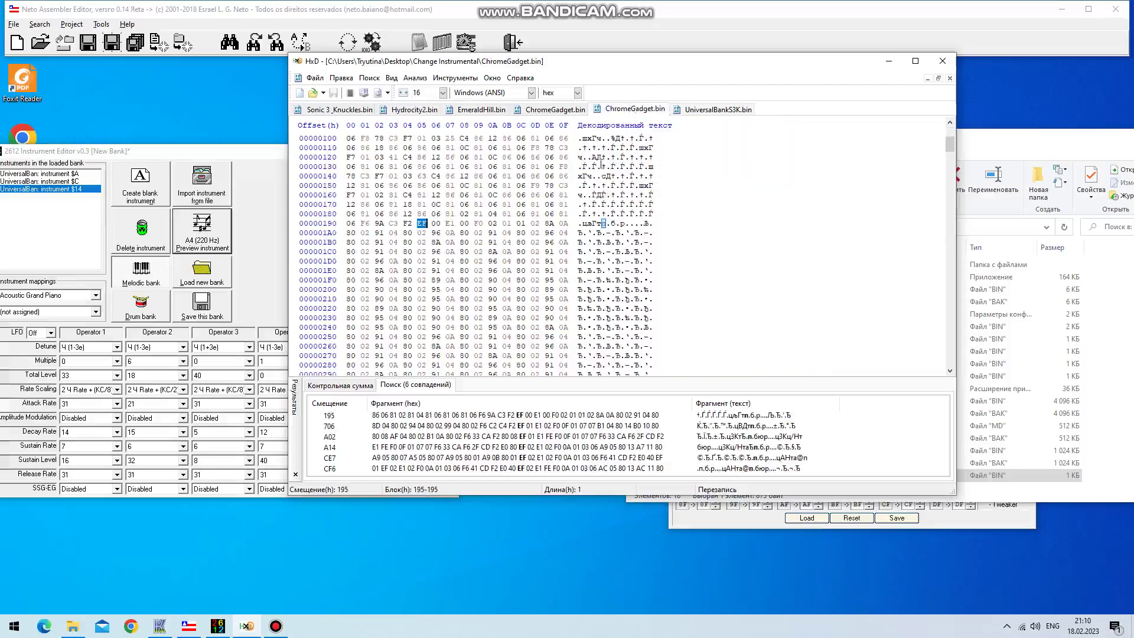
pyautogui.scroll(-6, 470, 229)
pyautogui.scroll(-6, 471, 228)
pyautogui.moveTo(950, 164); pyautogui.dragTo(950, 360)
pyautogui.scroll(4, 730, 291)
pyautogui.click(424, 252)
pyautogui.hotkey('ctrl', 'v')
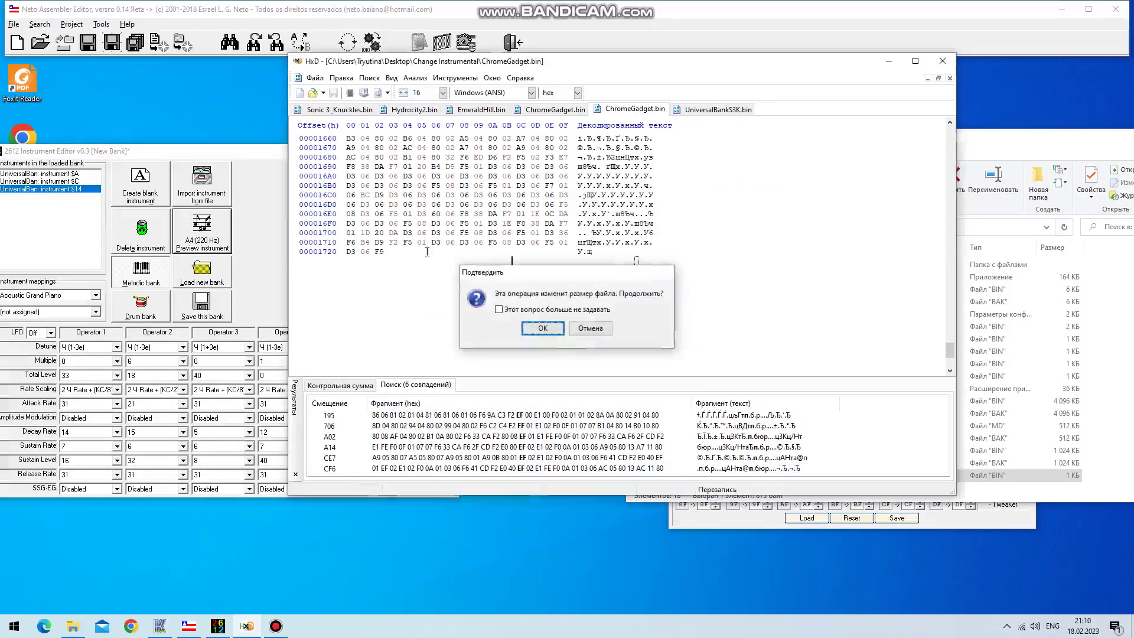
pyautogui.press('Return')
# Preview universal bank instrument $C and check the EF matches in ChromeGadget.bin for the instrument order
pyautogui.click(708, 113)
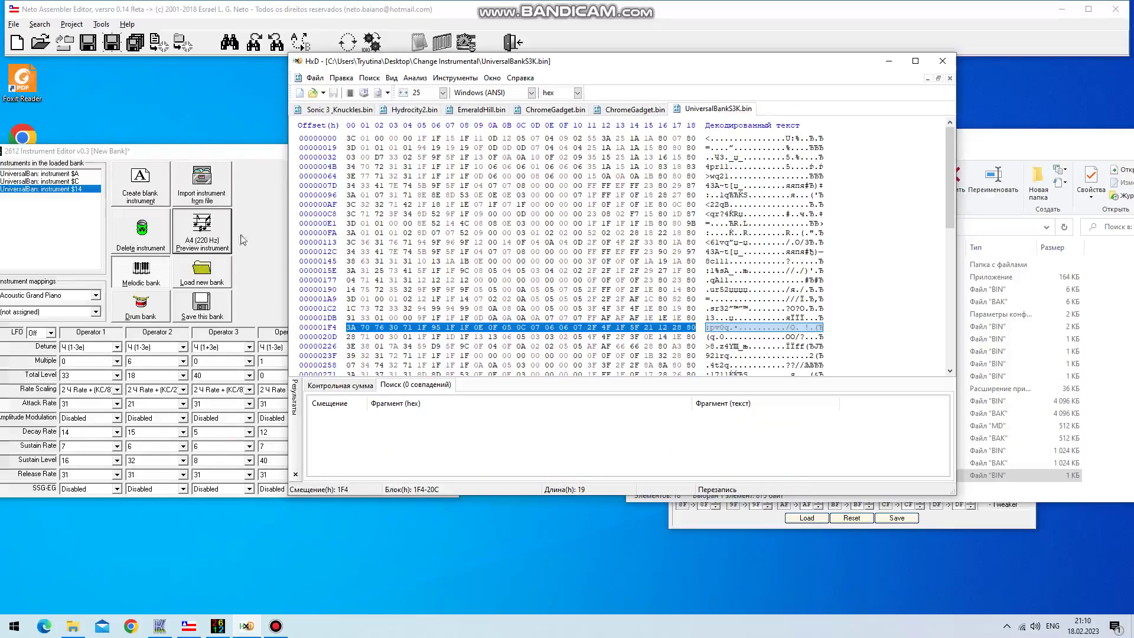
pyautogui.click(85, 181)
pyautogui.click(201, 230)
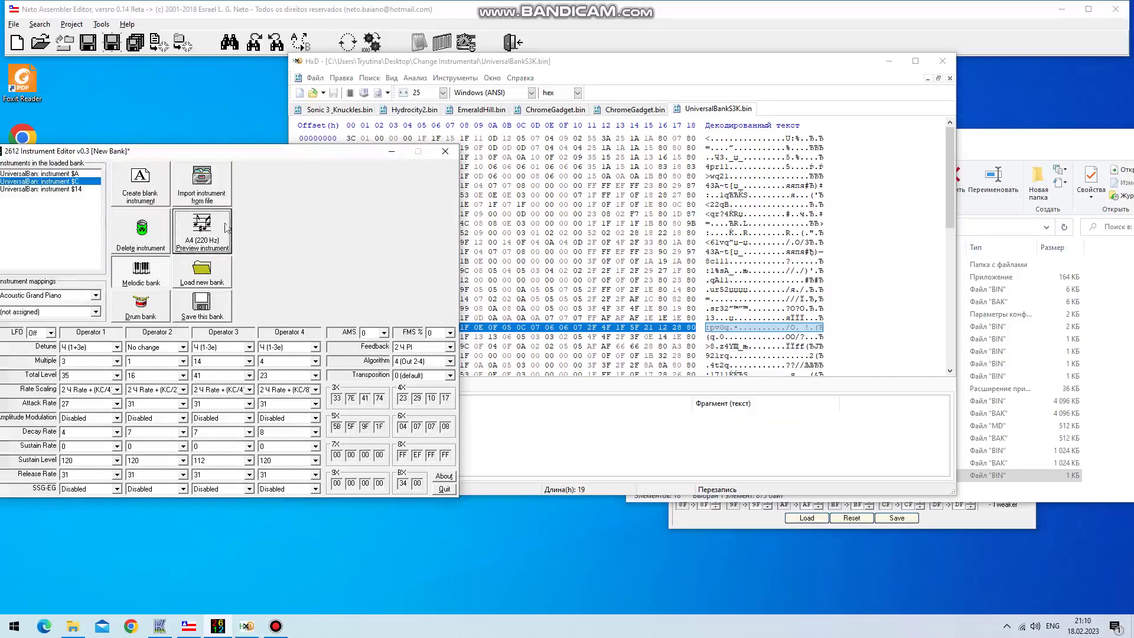
pyautogui.click(664, 116)
pyautogui.click(664, 112)
pyautogui.click(570, 113)
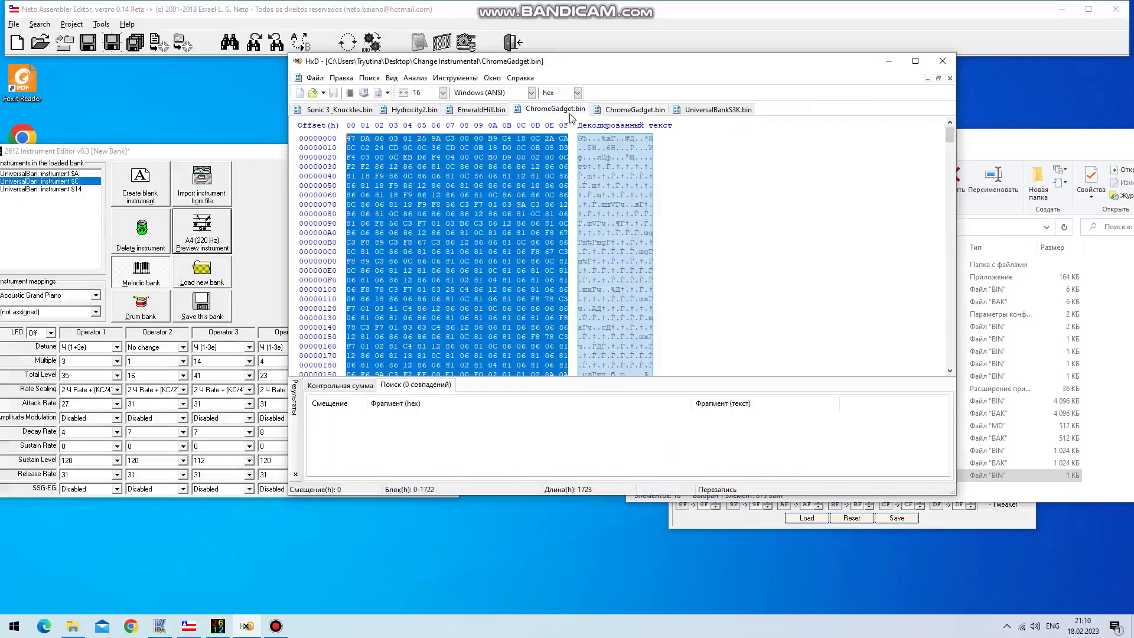
pyautogui.click(631, 111)
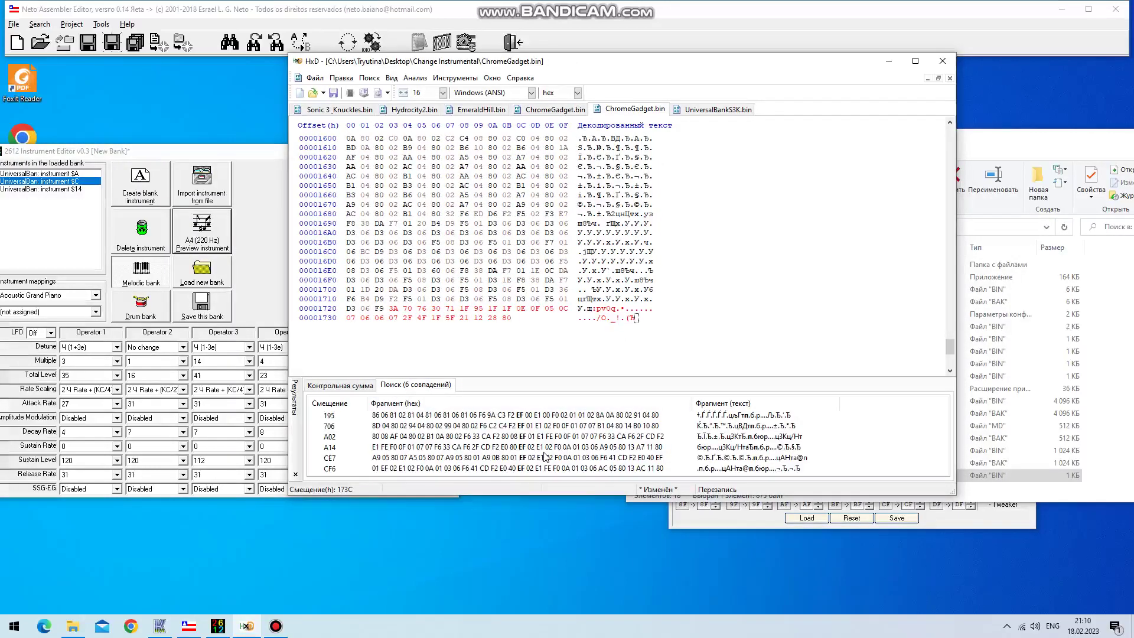
pyautogui.click(213, 235)
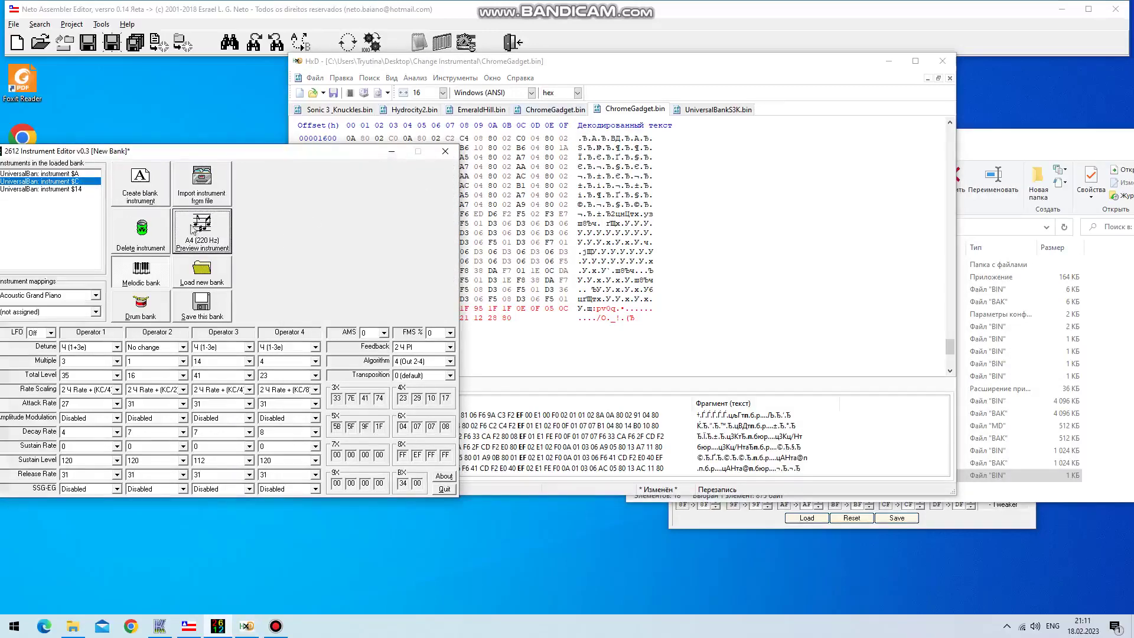
# Copy instrument $C's 25-byte row at offsets 12C-144 from UniversalBankS3K.bin
pyautogui.click(717, 109)
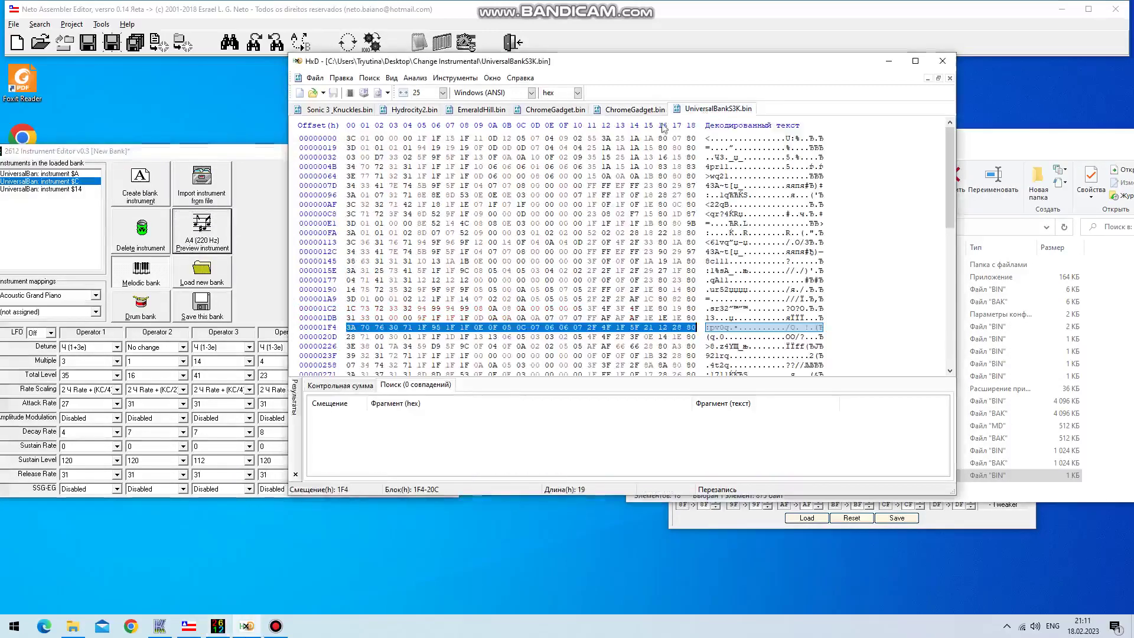
pyautogui.moveTo(349, 251); pyautogui.dragTo(692, 252)
pyautogui.rightClick(680, 253)
pyautogui.click(726, 292)
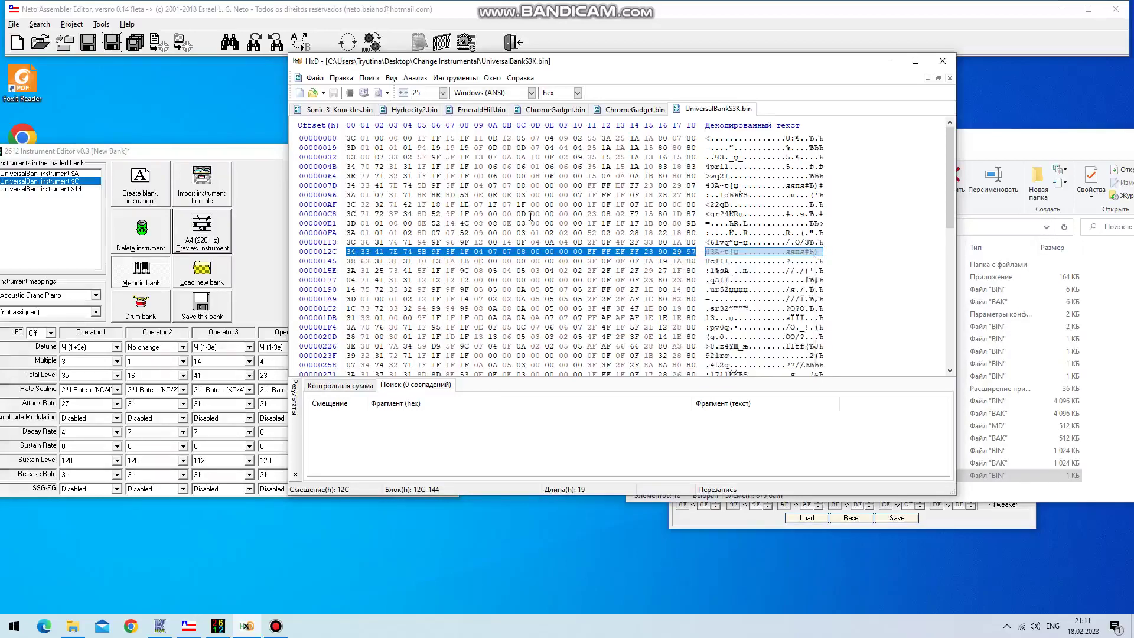
# Select instrument $A in the instrument bank and append the copied instrument $C bytes to the end of ChromeGadget.bin, accepting the file size change
pyautogui.click(70, 174)
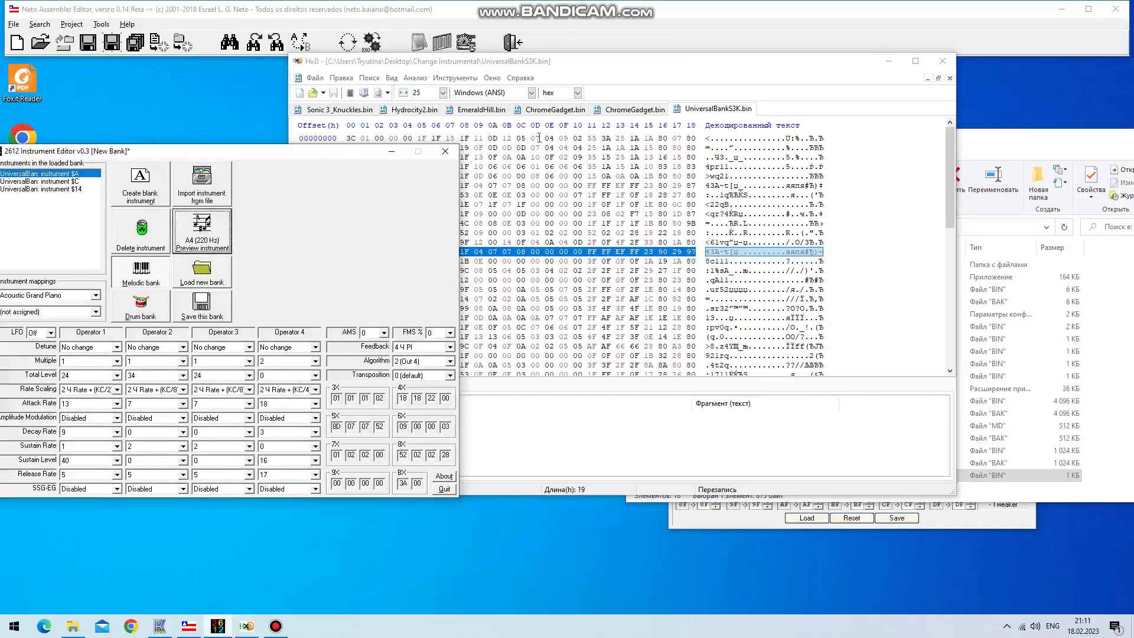
pyautogui.click(661, 110)
pyautogui.hotkey('ctrl', 'v')
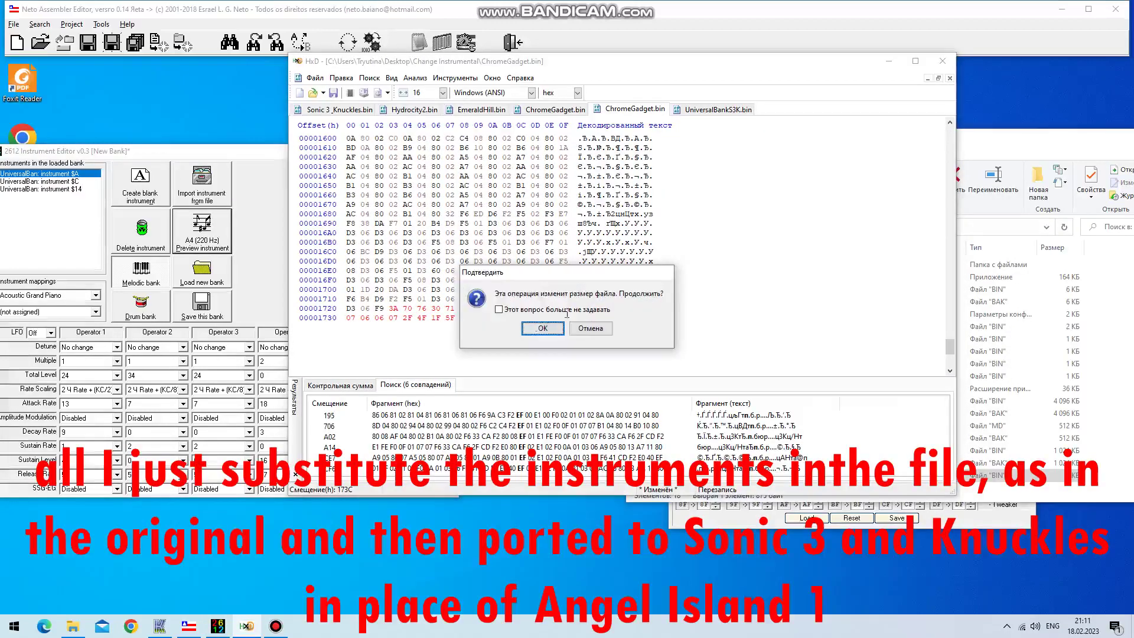
pyautogui.click(534, 326)
# Copy instrument $A's 25-byte row at offsets FA-112 from UniversalBankS3K.bin and append it to the end of ChromeGadget.bin
pyautogui.click(707, 110)
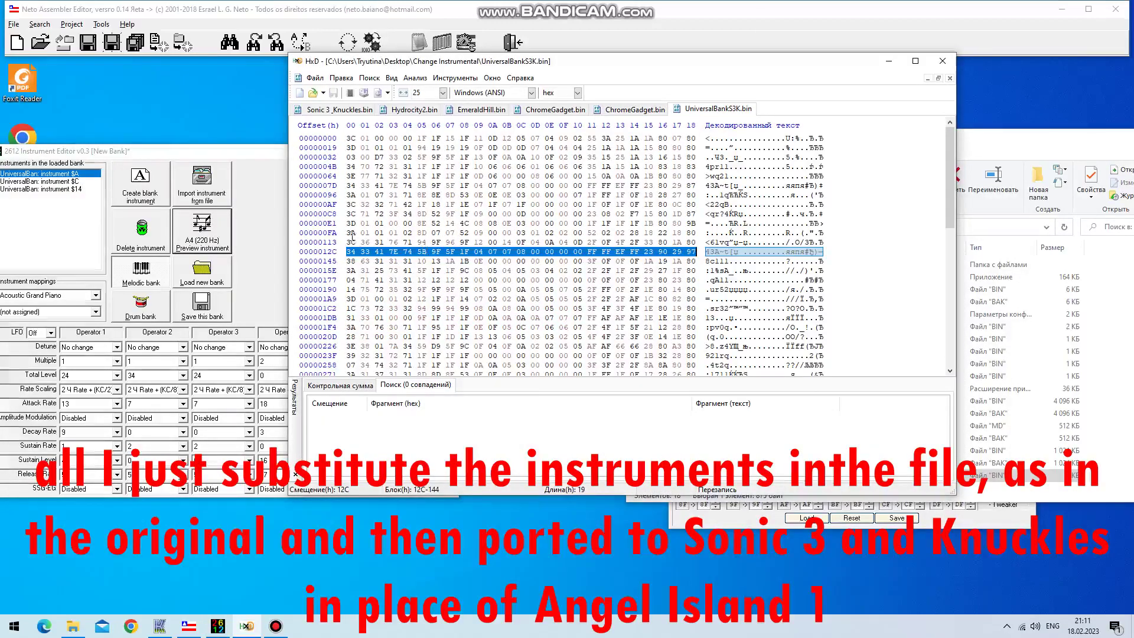
pyautogui.moveTo(351, 234); pyautogui.dragTo(693, 233)
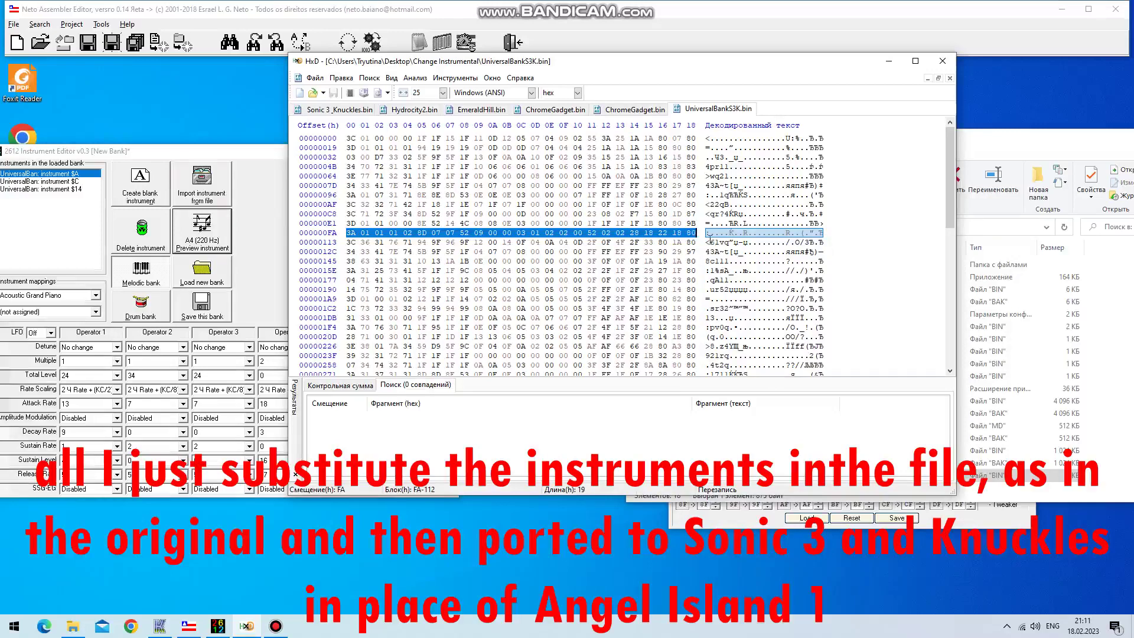
pyautogui.click(632, 109)
pyautogui.hotkey('ctrl', 'v')
pyautogui.press('Return')
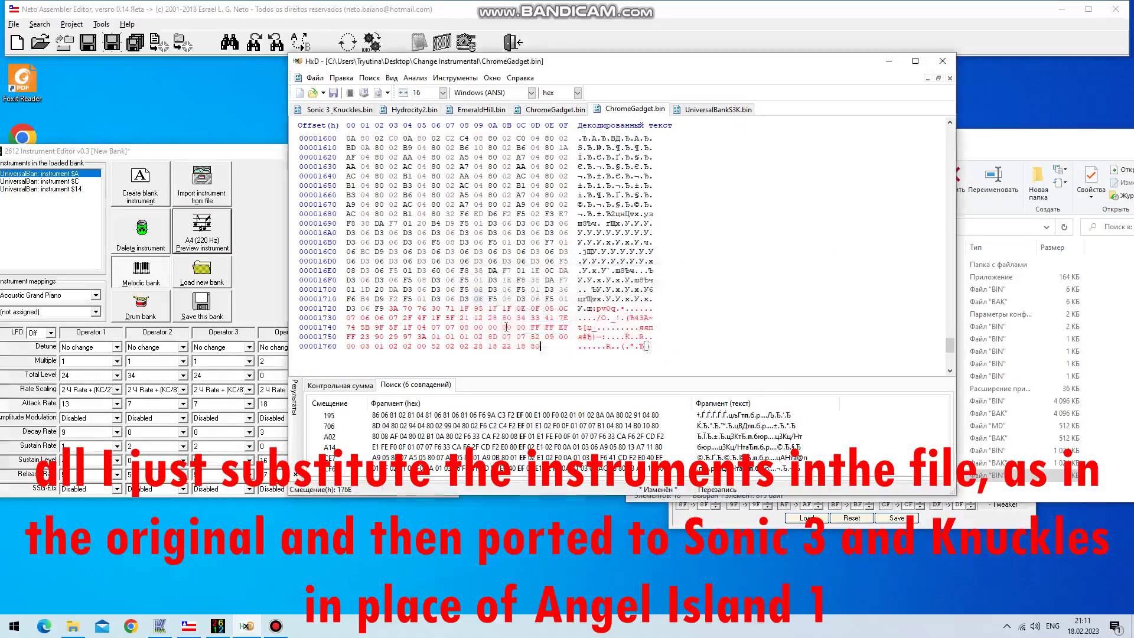
# Select the entire contents of ChromeGadget.bin and save the file
pyautogui.moveTo(546, 352); pyautogui.dragTo(307, 5)
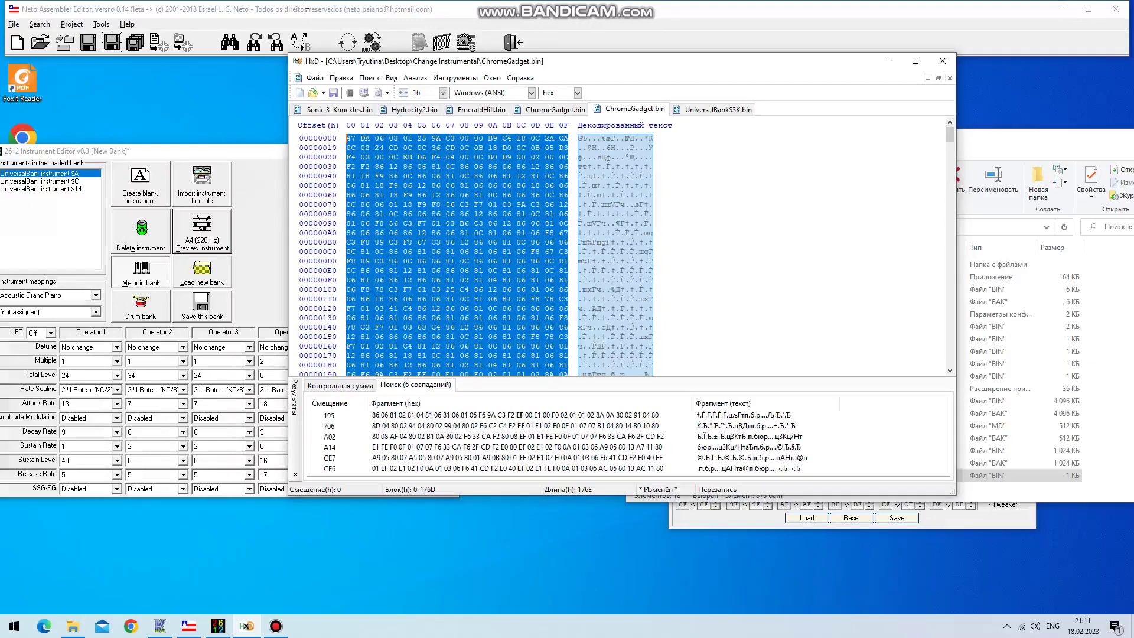
pyautogui.click(315, 78)
pyautogui.click(386, 153)
# Switch to the Neto Assembler Editor Sound Importer and reload ChromeGadget.bin as the source file
pyautogui.click(976, 525)
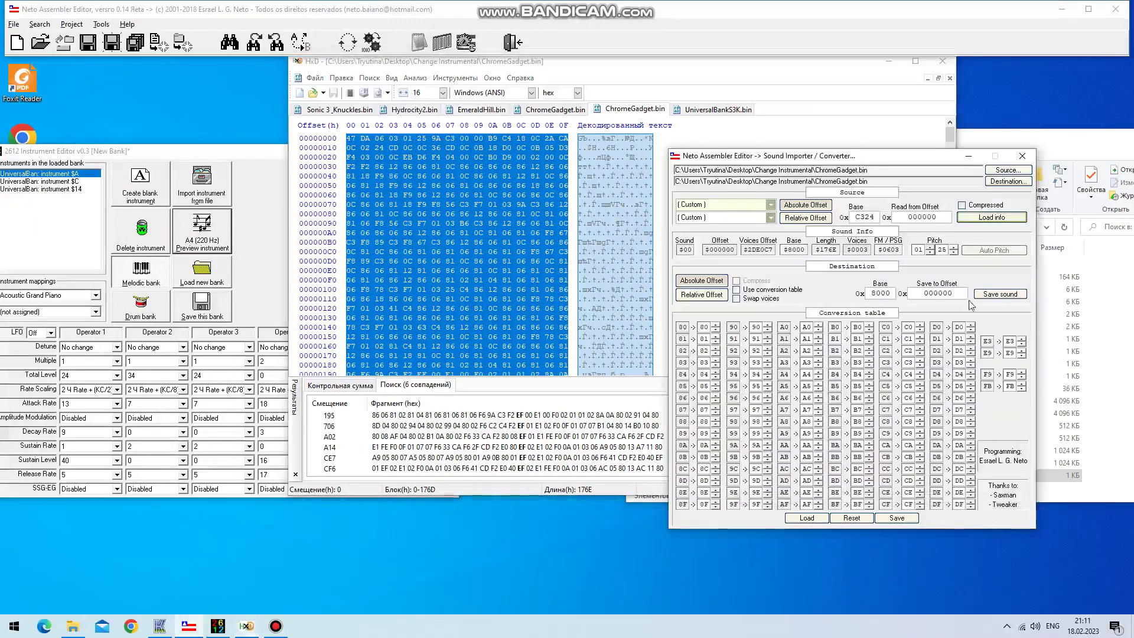
pyautogui.click(1008, 170)
pyautogui.scroll(-2, 565, 267)
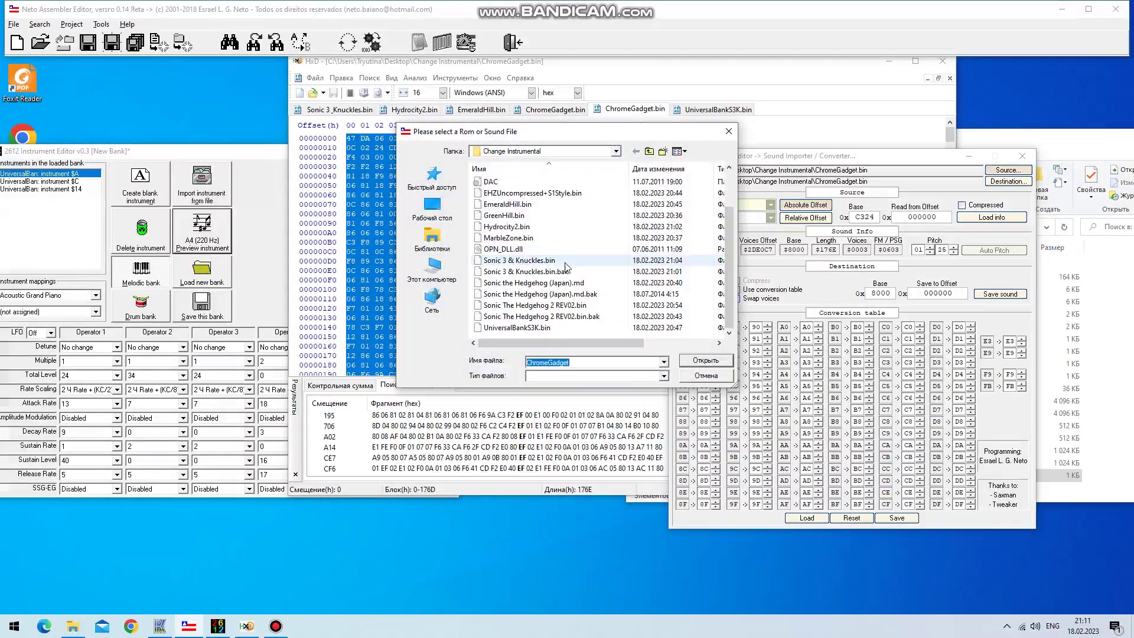
pyautogui.scroll(1, 562, 283)
pyautogui.click(514, 193)
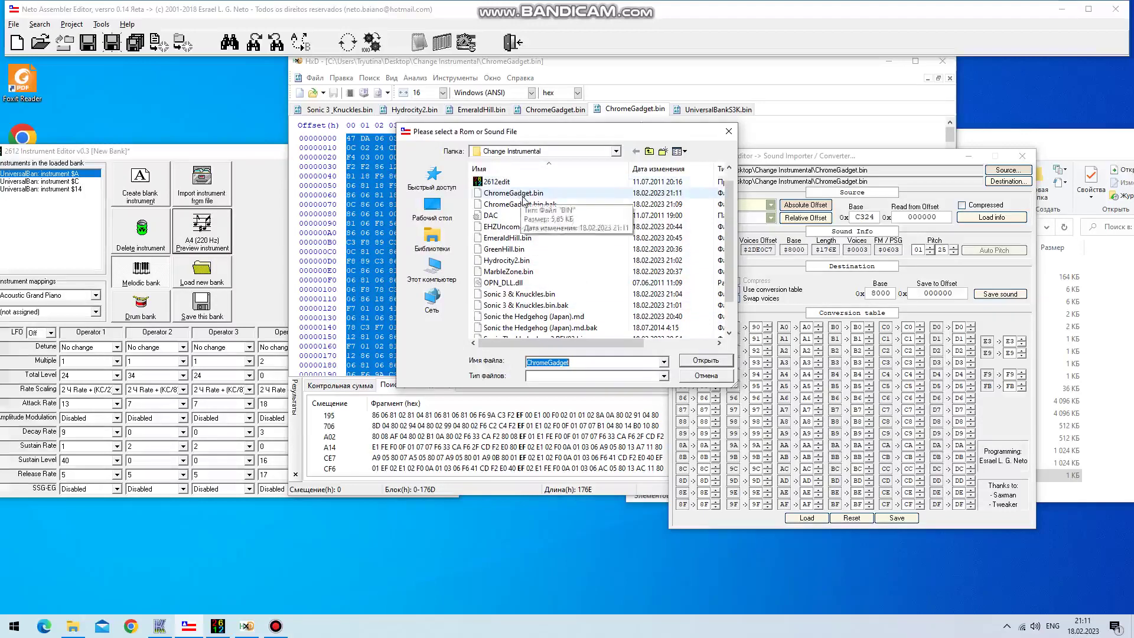
pyautogui.doubleClick(514, 193)
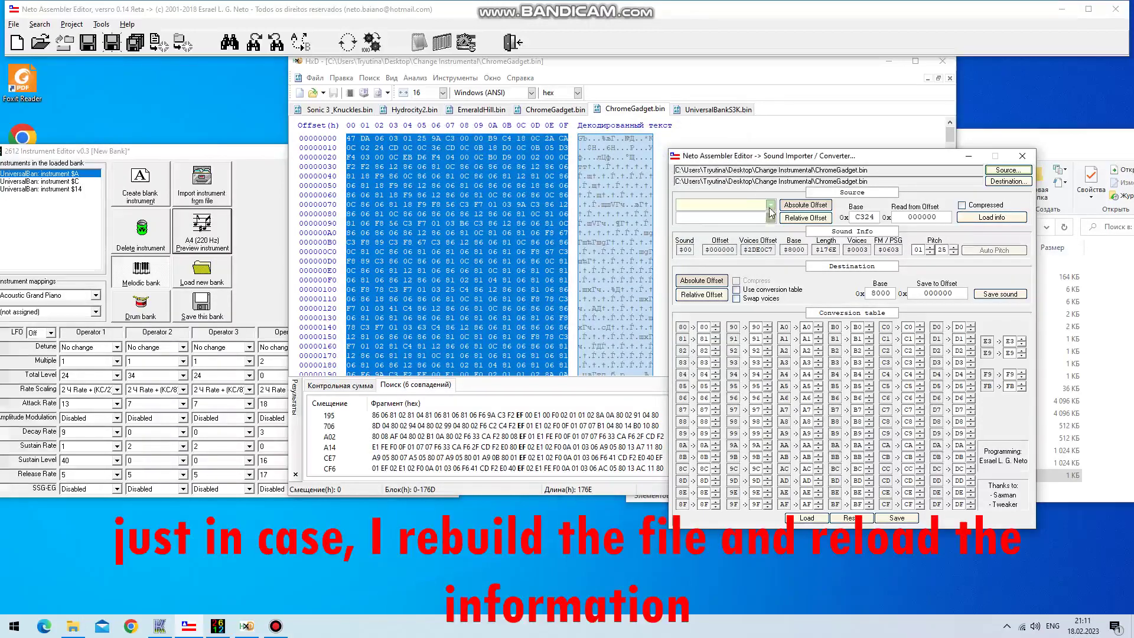
# Set the source to Custom with base C324 and reload the sound info
pyautogui.doubleClick(866, 217)
pyautogui.rightClick(866, 218)
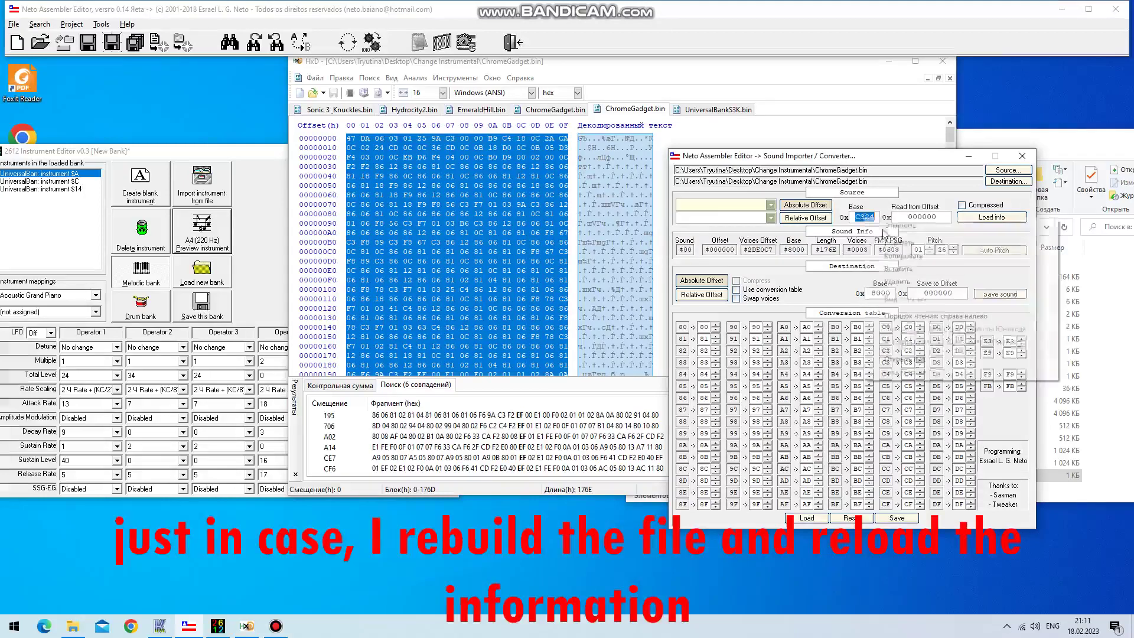
pyautogui.click(901, 256)
pyautogui.click(772, 219)
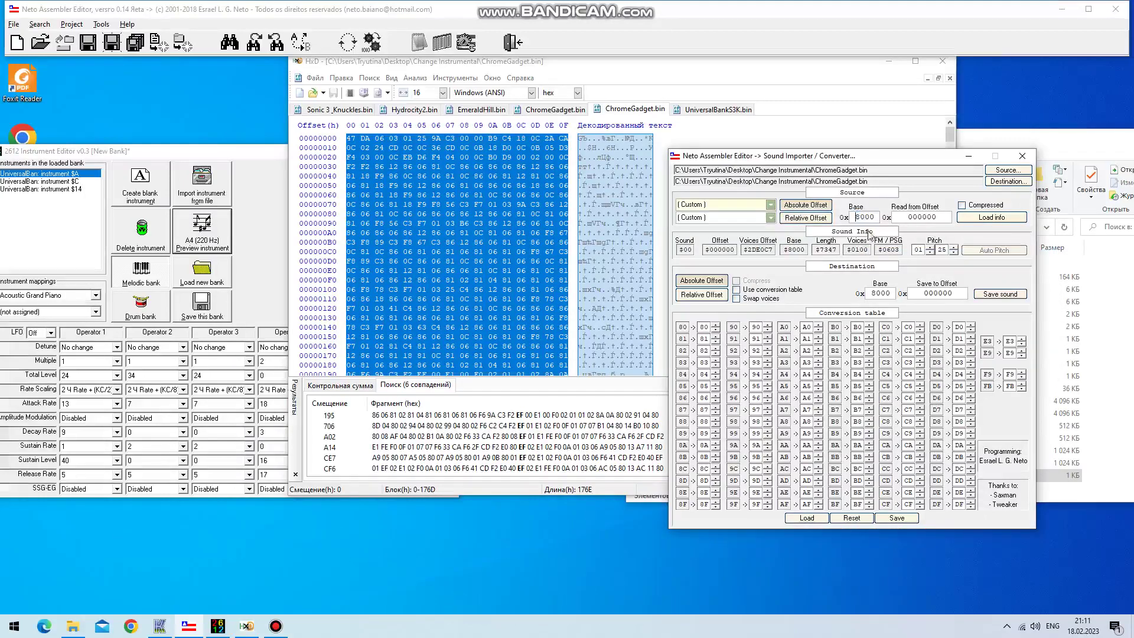
pyautogui.rightClick(869, 219)
pyautogui.doubleClick(864, 218)
pyautogui.rightClick(865, 219)
pyautogui.click(897, 268)
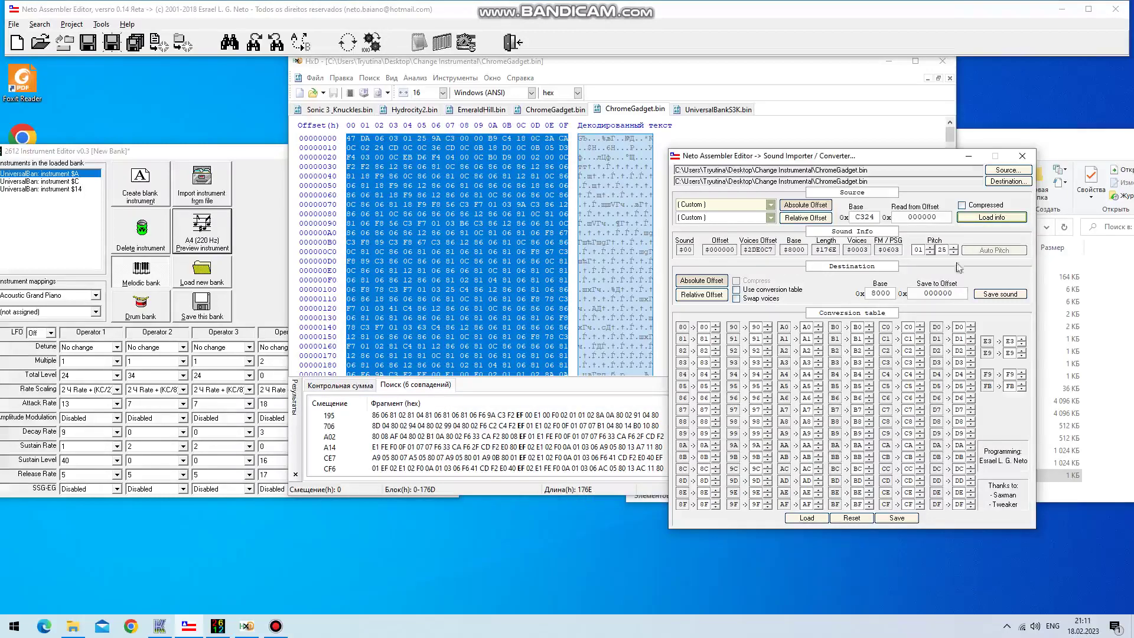
# Choose Sonic 3 & Knuckles.bin as the destination and save the sound to offset 2C8000 with base 8000
pyautogui.click(1008, 181)
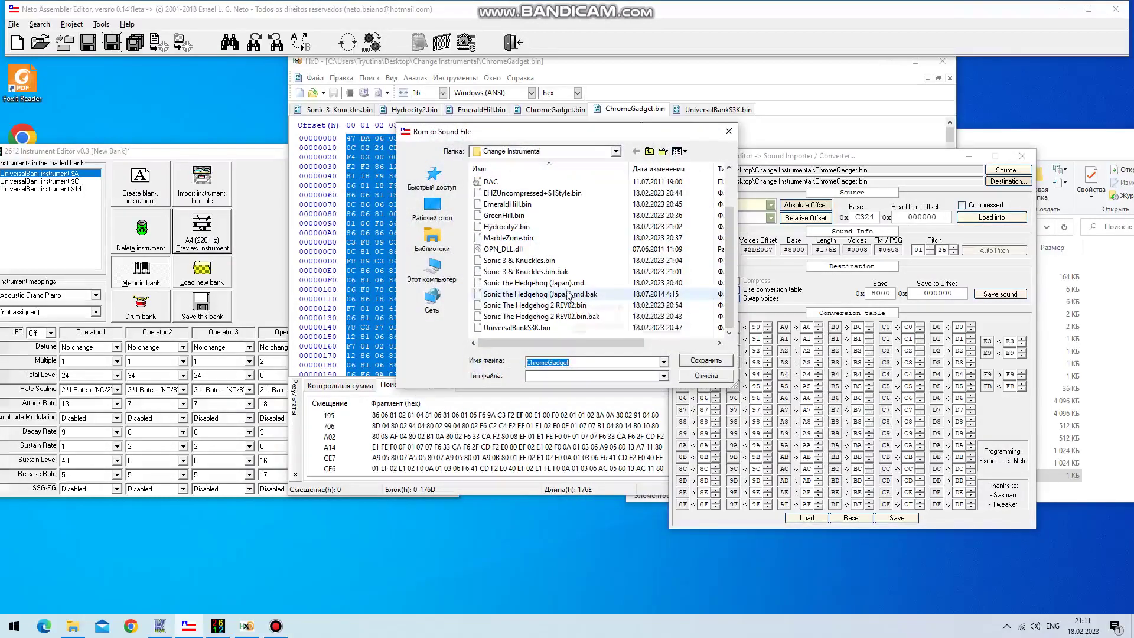
pyautogui.doubleClick(518, 260)
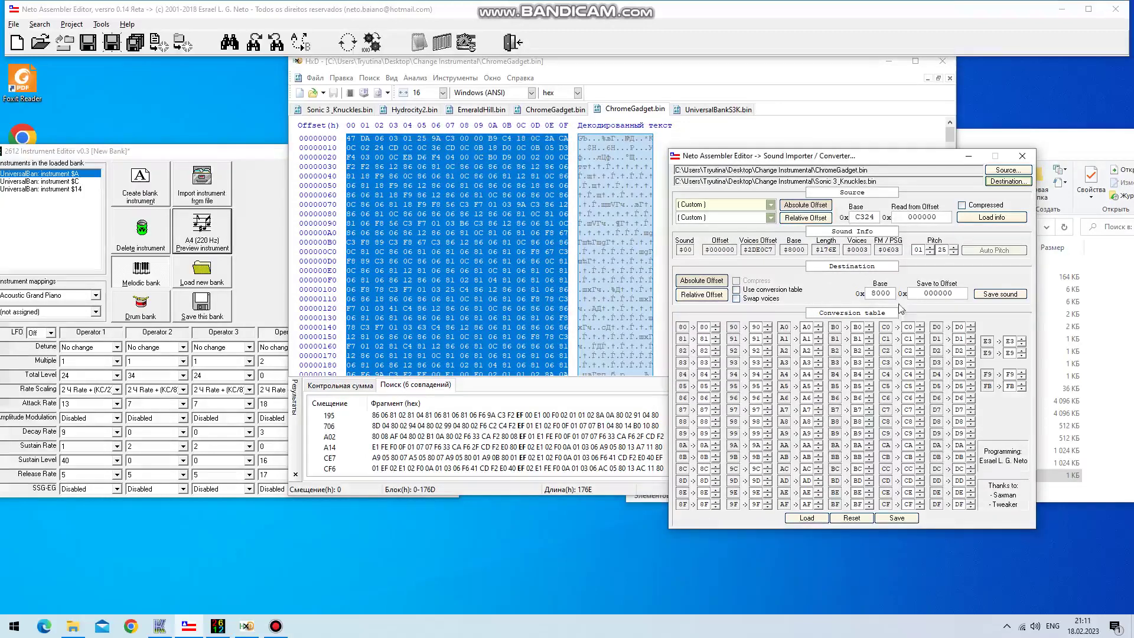
pyautogui.moveTo(921, 294); pyautogui.dragTo(932, 294)
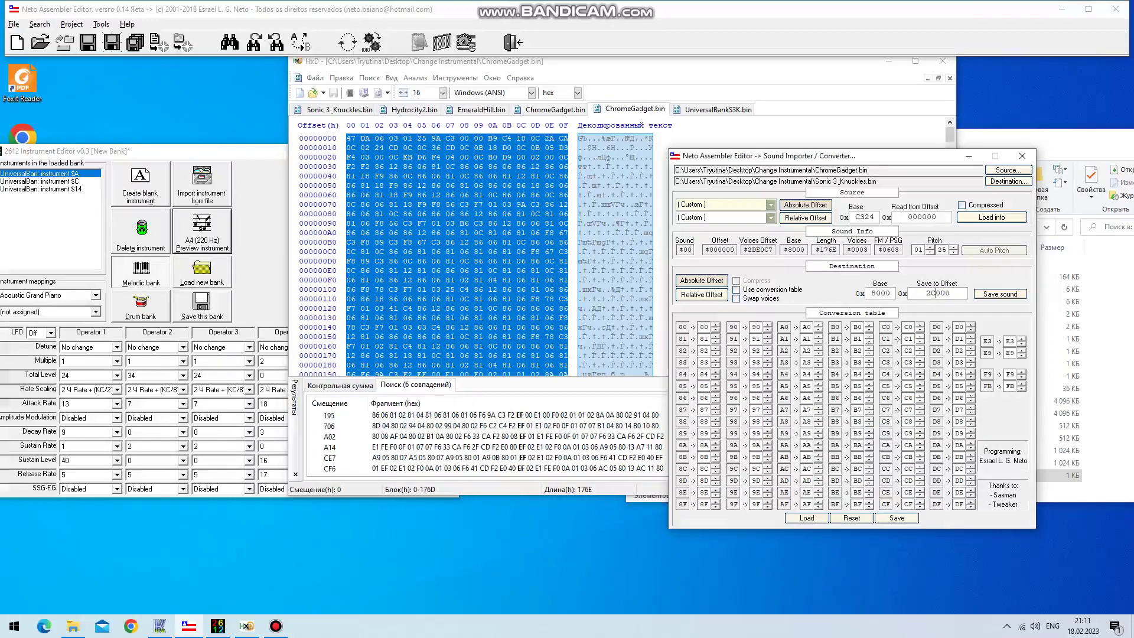
pyautogui.click(995, 295)
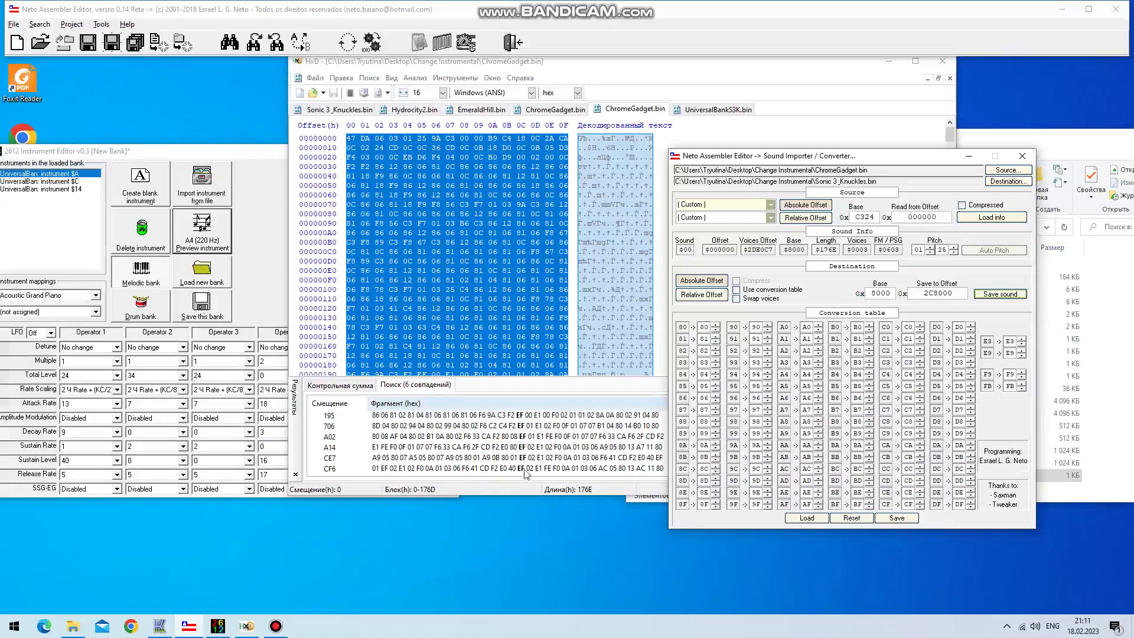
# Switch to Fusion, reload the Sonic 3 & Knuckles.bin ROM and enable the level select cheat code
pyautogui.click(159, 626)
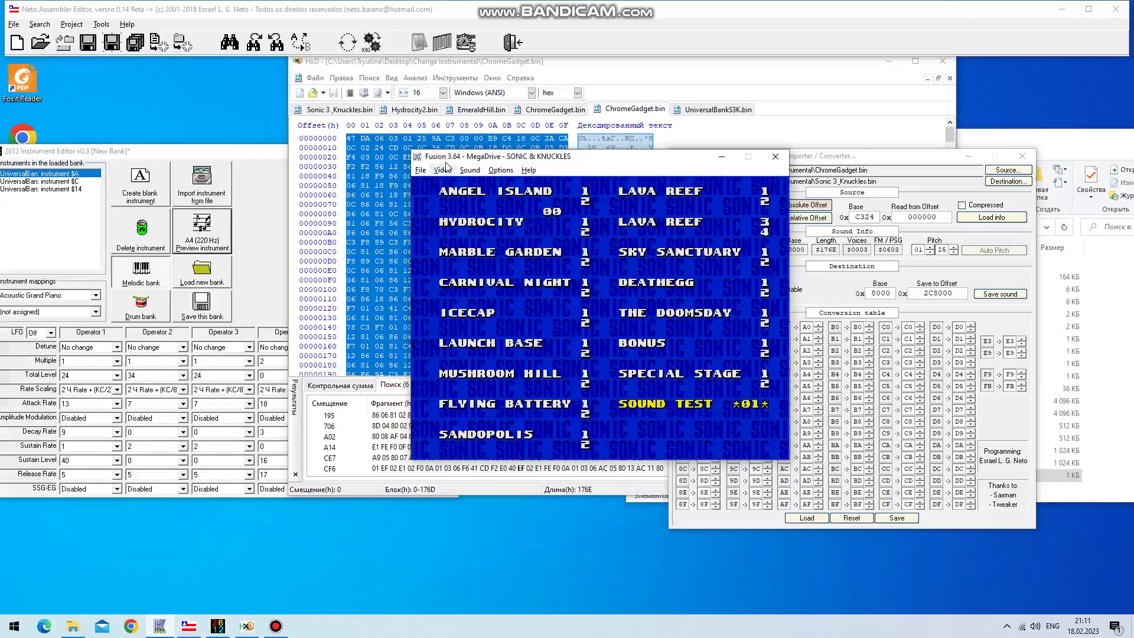
pyautogui.click(421, 170)
pyautogui.moveTo(546, 458)
pyautogui.click(707, 259)
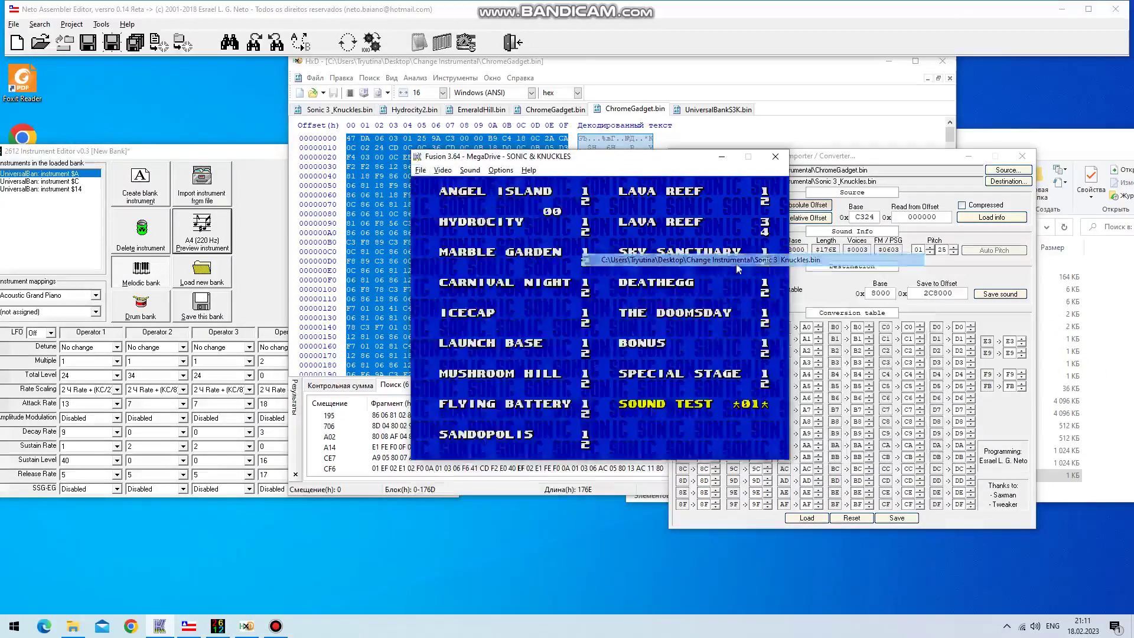
pyautogui.press('BackSpace')
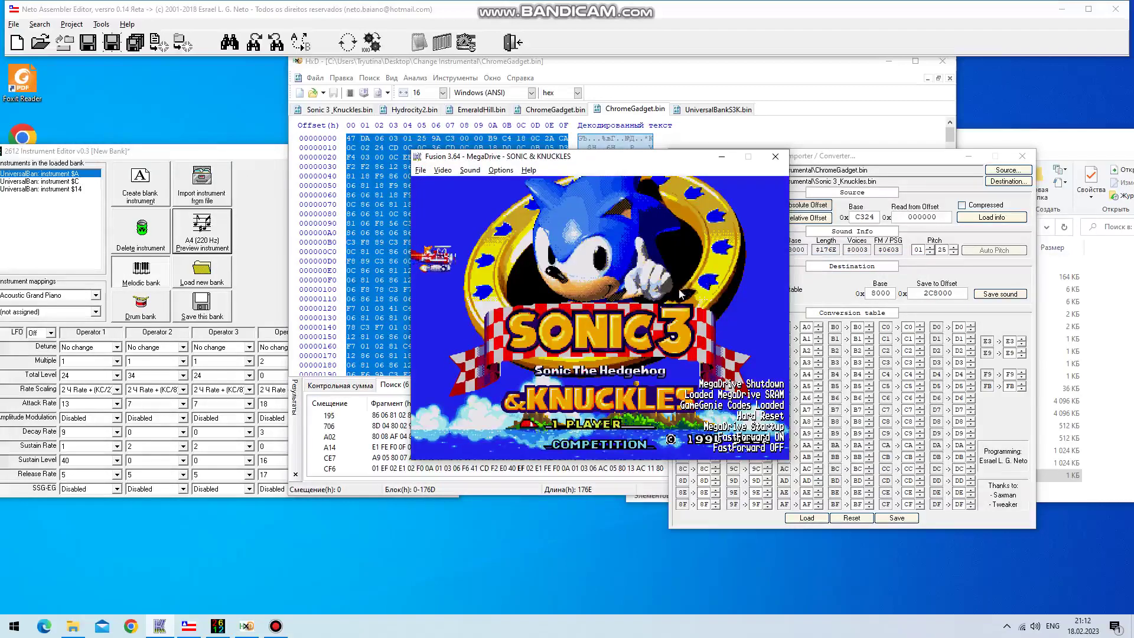
pyautogui.press('F2')
pyautogui.click(534, 313)
pyautogui.click(662, 387)
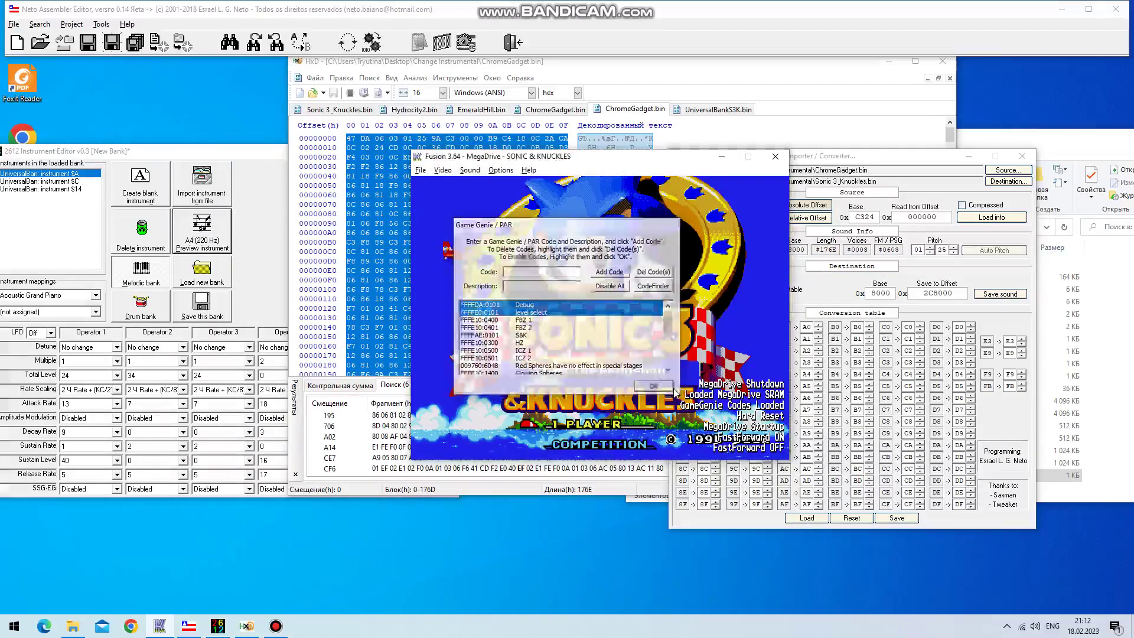
# Play track 01 in the level select's sound test, switching to E3 and back to 01
pyautogui.press('Up')
pyautogui.press('Right')
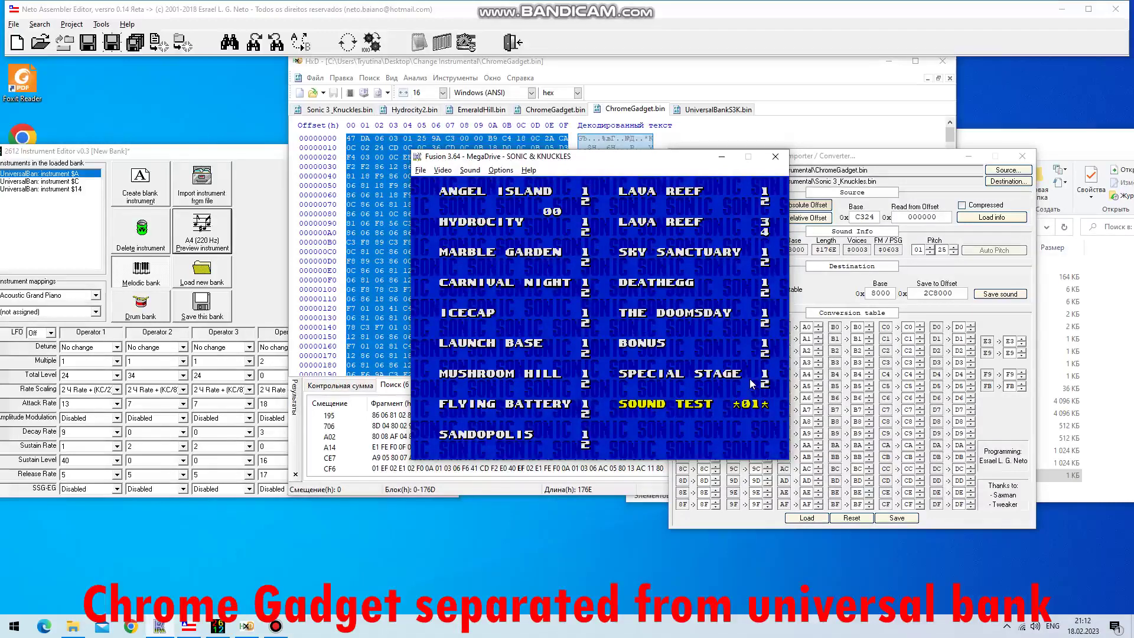
pyautogui.press('Right')
pyautogui.press('Right')
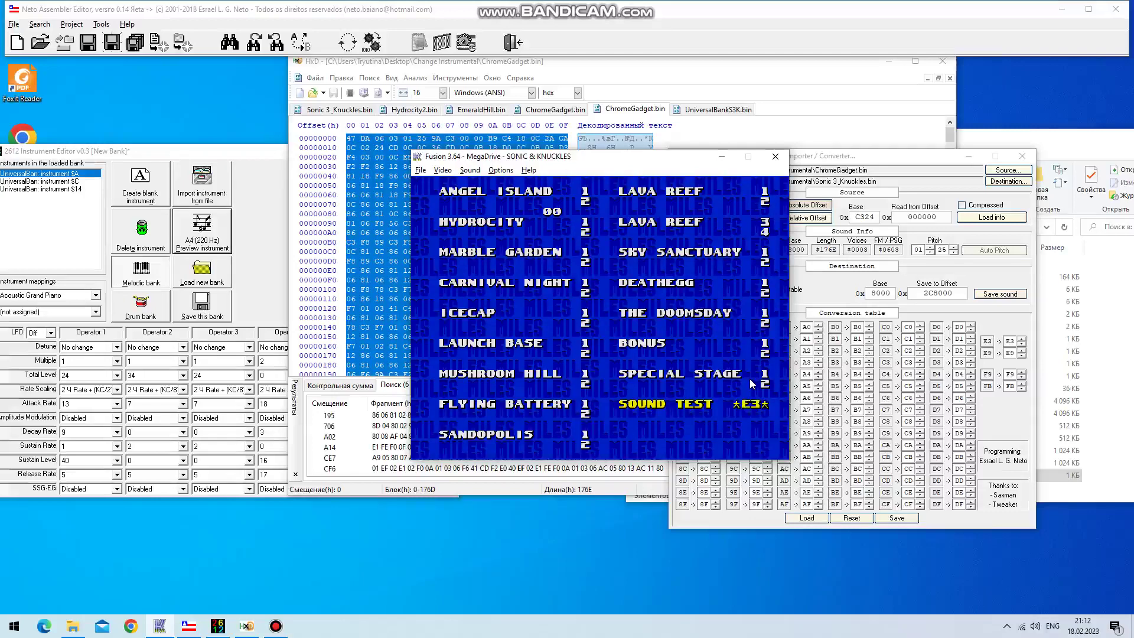
pyautogui.press('Left')
pyautogui.press('Left')
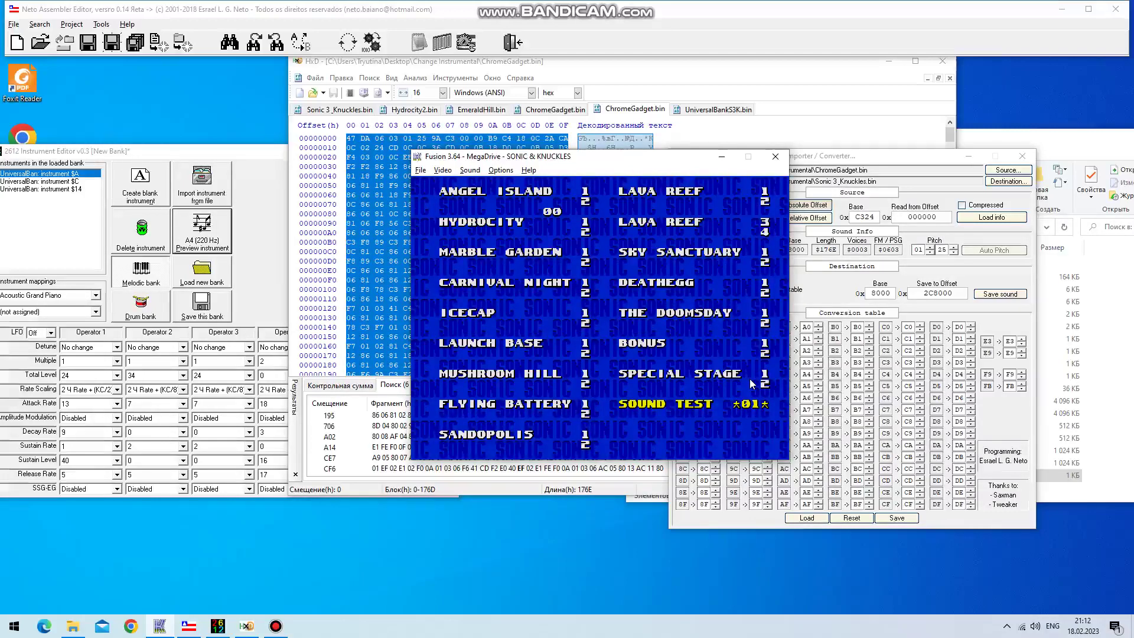
# Return to HxD and go to offset 2C8000 in Sonic 3 & Knuckles.bin to check the ported track
pyautogui.click(1059, 391)
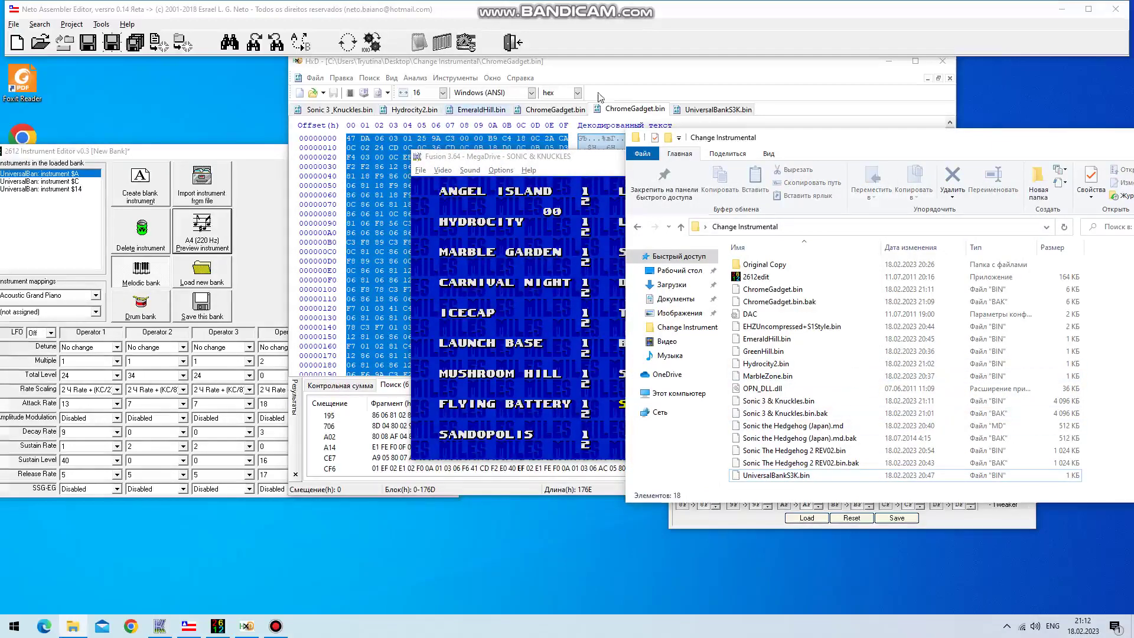
pyautogui.click(375, 111)
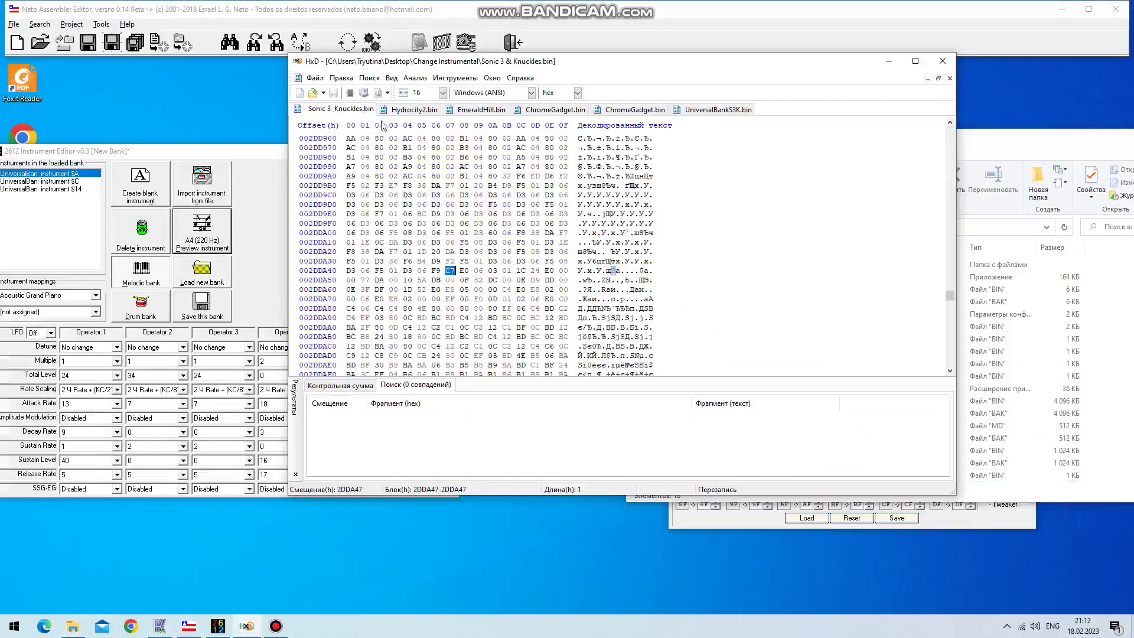
pyautogui.click(342, 78)
pyautogui.moveTo(370, 78)
pyautogui.click(387, 142)
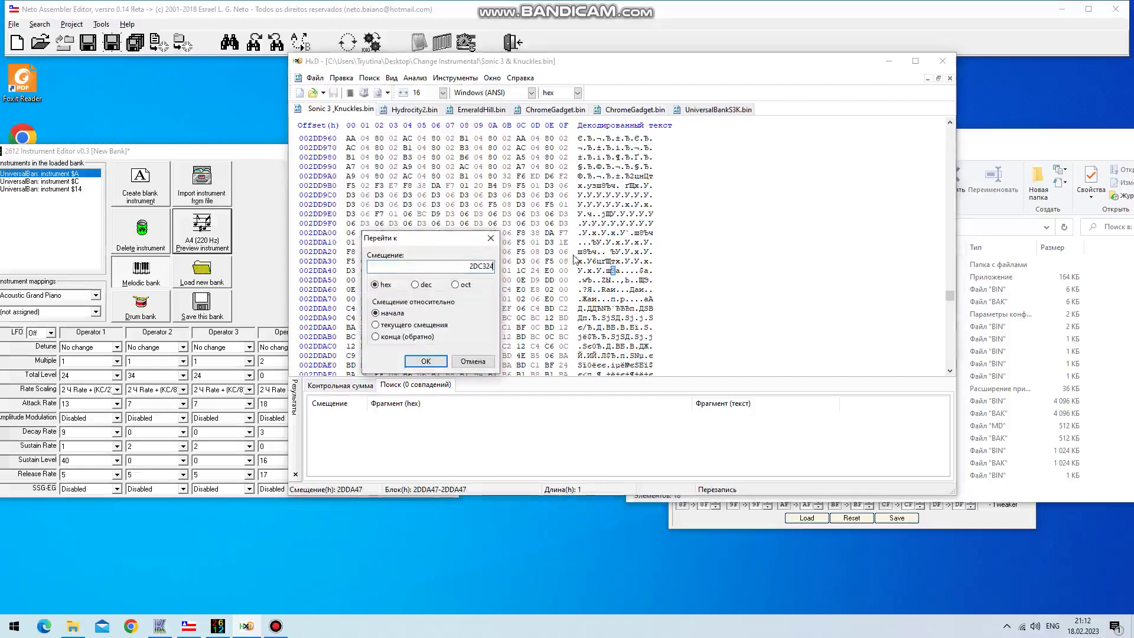
pyautogui.moveTo(465, 266); pyautogui.dragTo(536, 268)
pyautogui.write('2C')
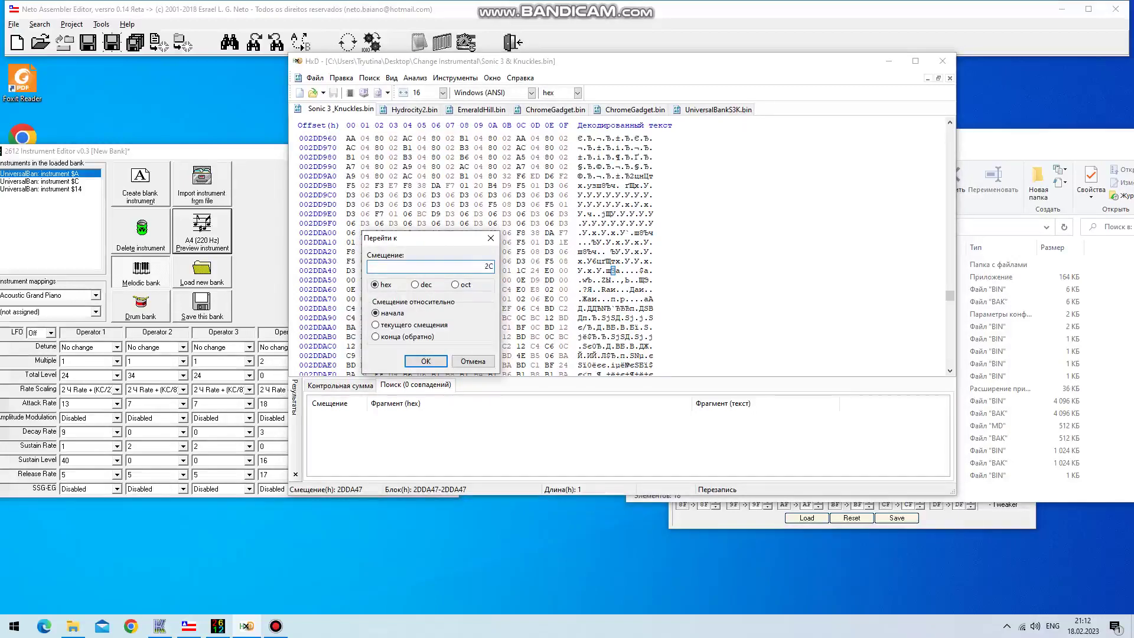
pyautogui.write('2C8000')
pyautogui.press('Return')
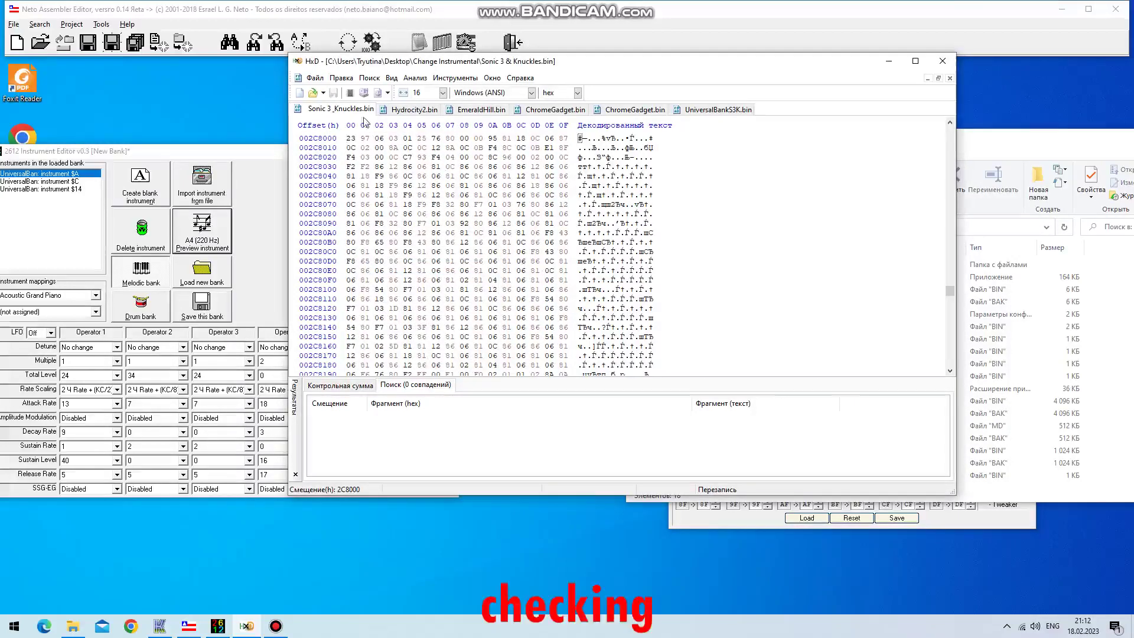
# Select the two-byte voice pointer 23 97 at the track's start and go to its target offset 2C9723
pyautogui.keyDown('shift'); pyautogui.click(366, 138); pyautogui.keyUp('shift')
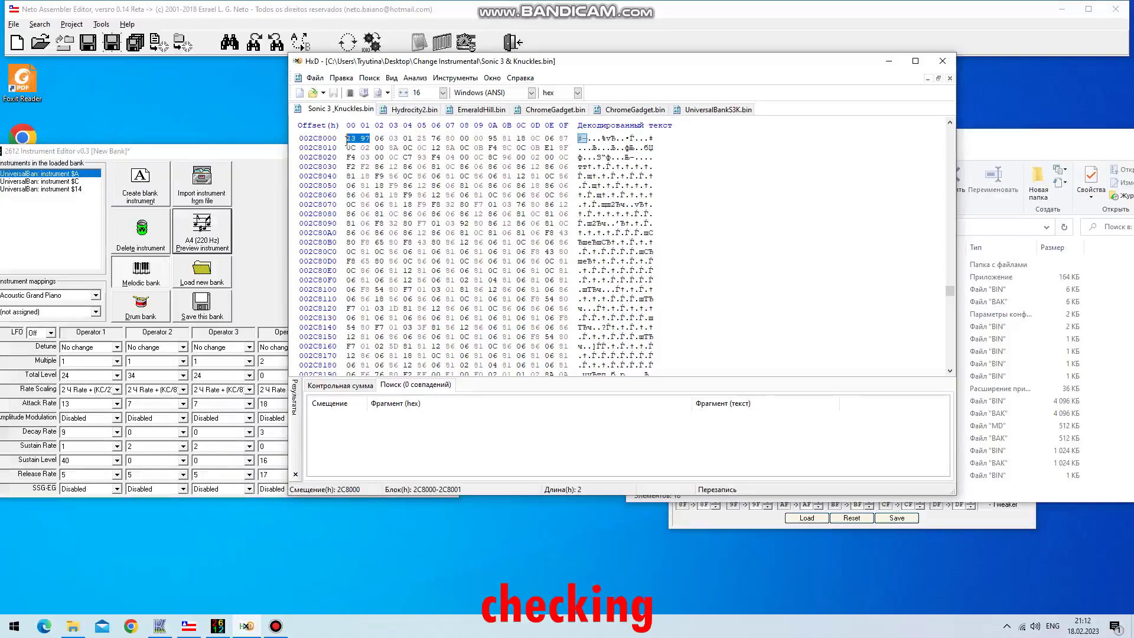
pyautogui.click(369, 78)
pyautogui.click(387, 144)
pyautogui.click(480, 265)
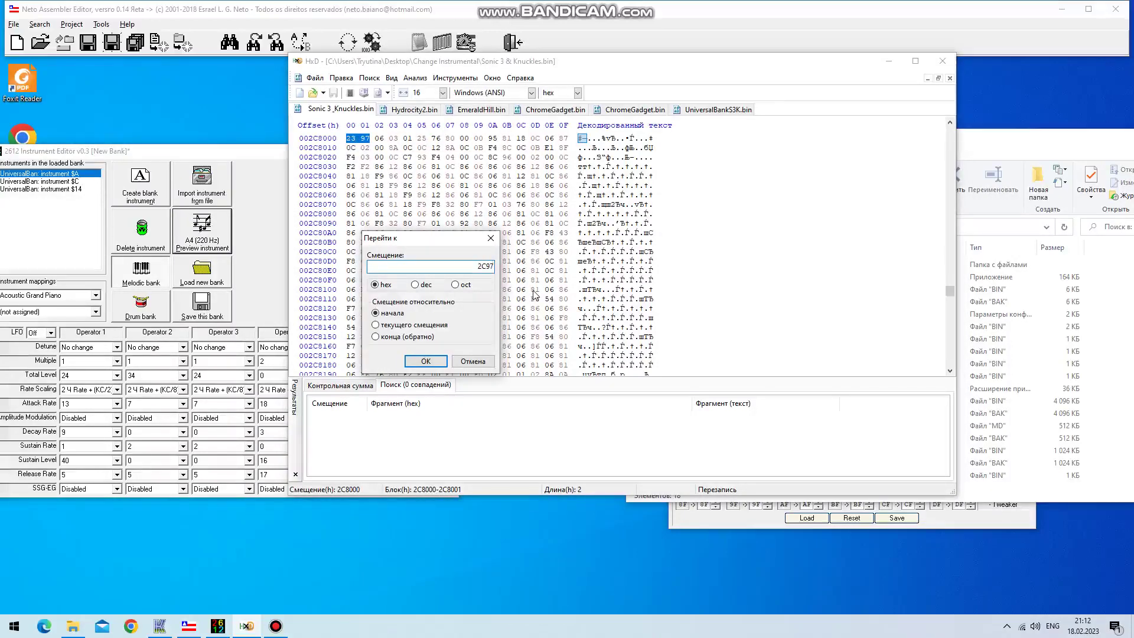
pyautogui.press('Return')
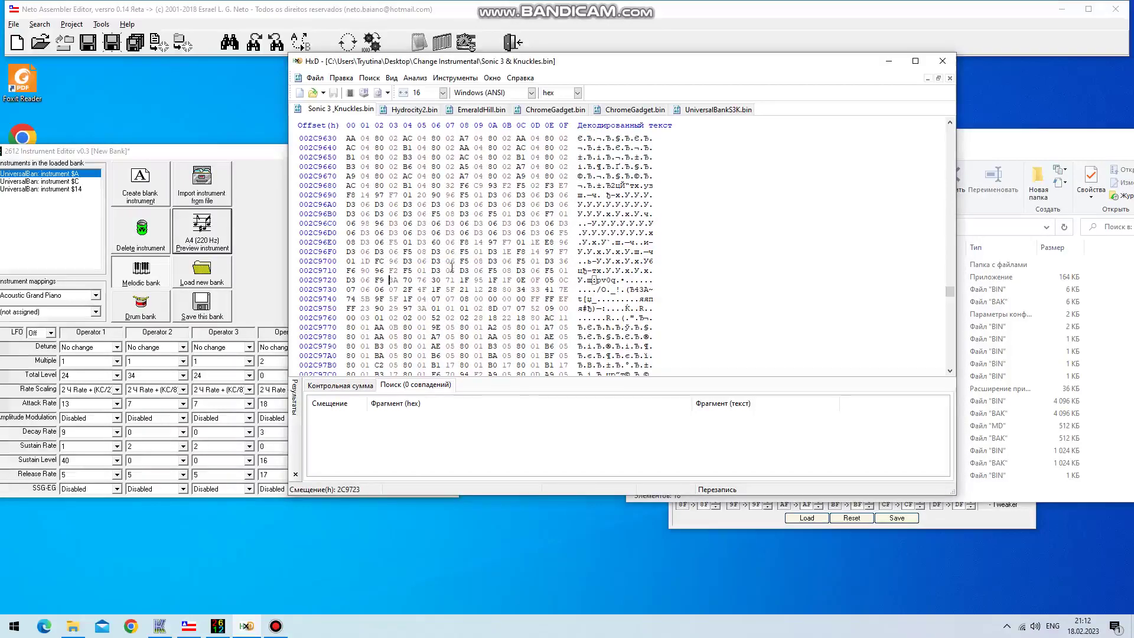
# Select a block of hex length 4B starting at offset 2C9723, covering the three instruments
pyautogui.click(341, 78)
pyautogui.click(366, 210)
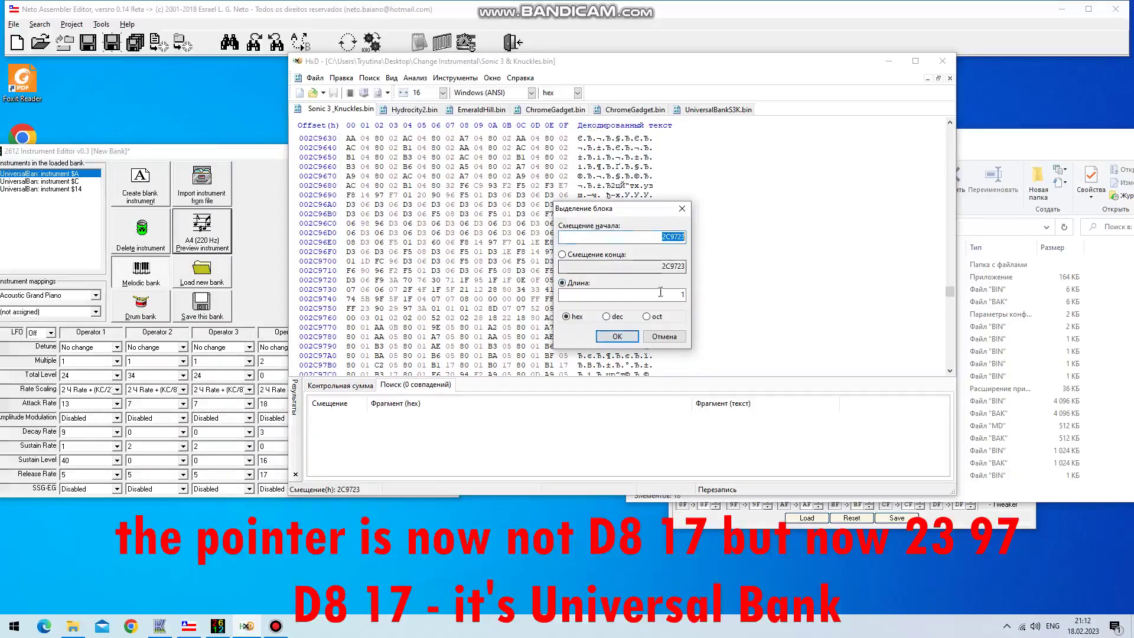
pyautogui.write('4B')
pyautogui.press('Return')
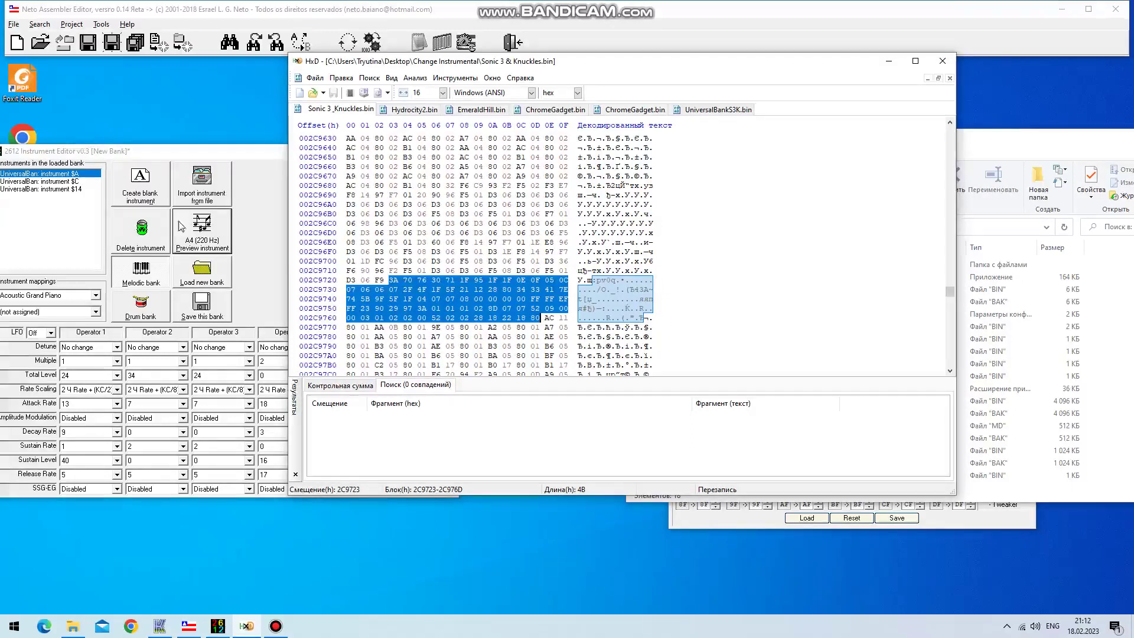
# Import all instruments from EmeraldHill.bin into the bank open in 2612 Instrument Editor
pyautogui.click(202, 184)
pyautogui.scroll(1, 399, 216)
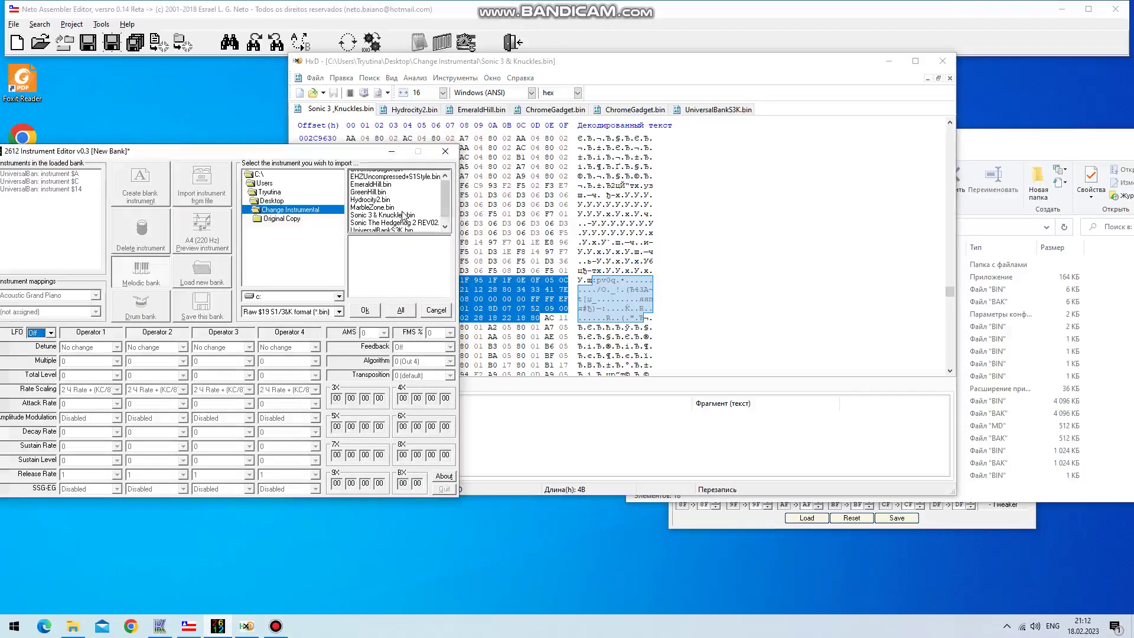
pyautogui.click(392, 190)
pyautogui.scroll(-1, 399, 214)
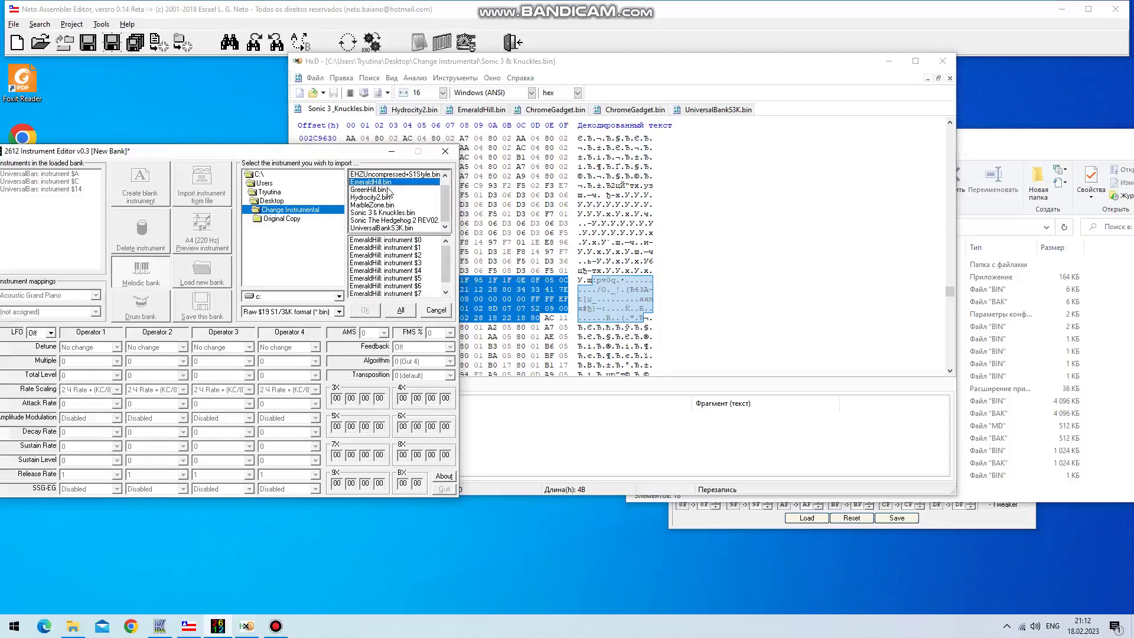
pyautogui.click(401, 310)
pyautogui.click(365, 310)
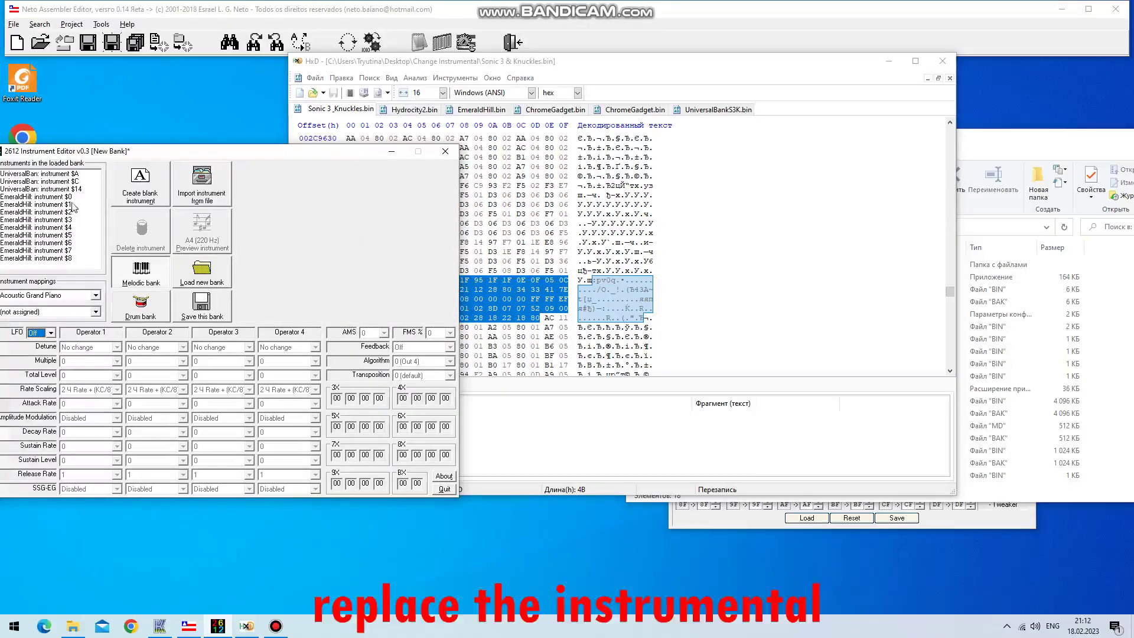
# Choose EmeraldHill instrument $7, then open EmeraldHill.bin in HxD and copy its row at offsets AF-C7
pyautogui.click(74, 204)
pyautogui.click(58, 250)
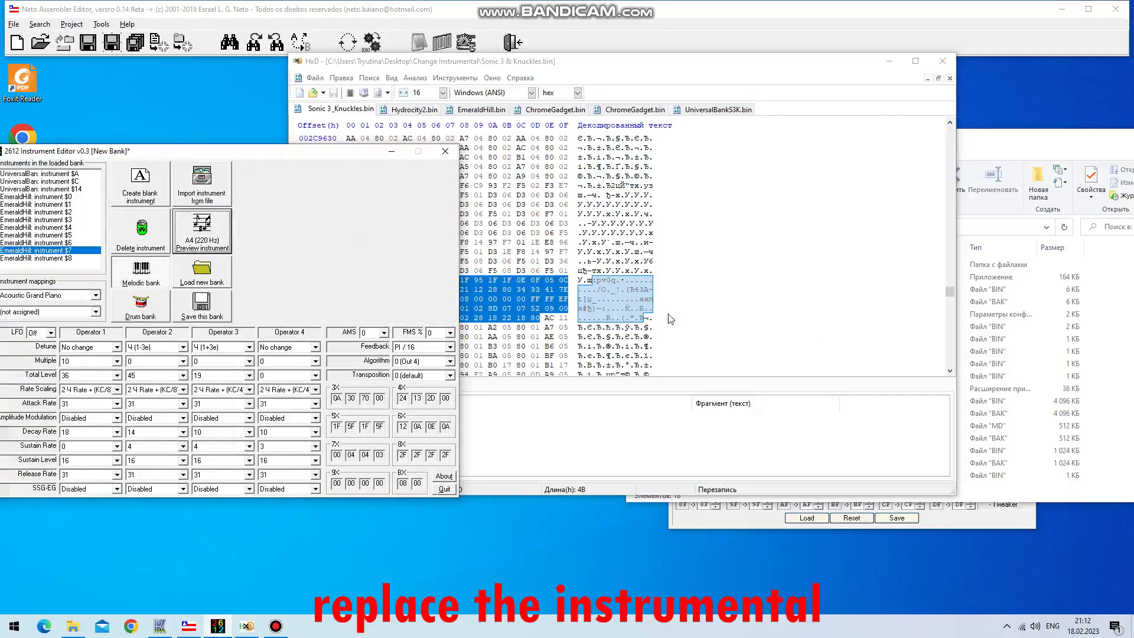
pyautogui.click(1103, 358)
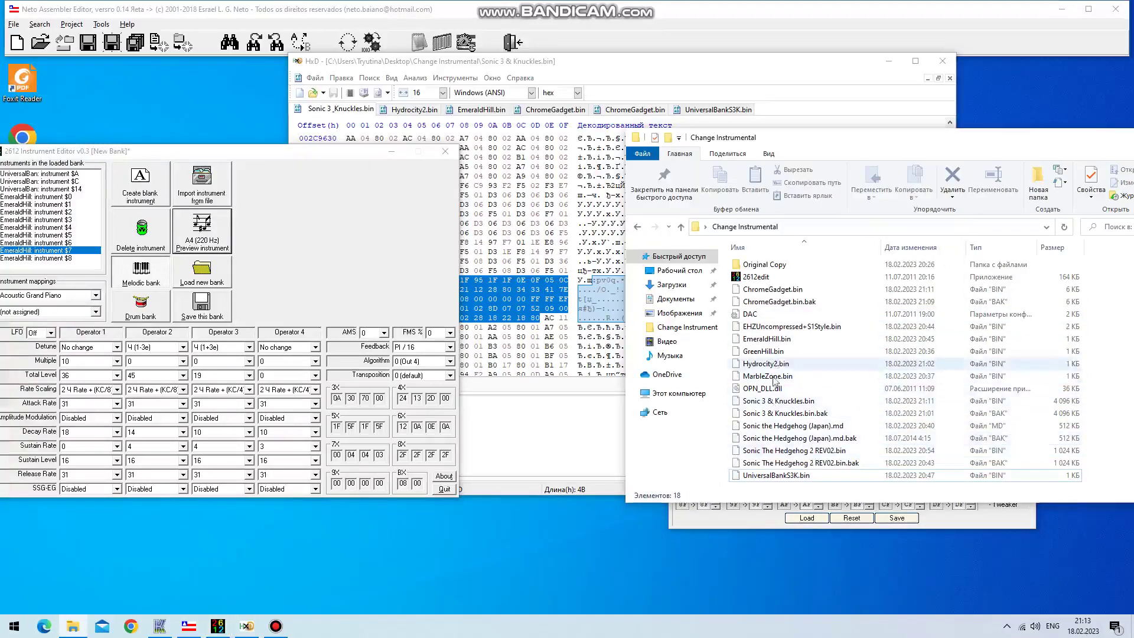
pyautogui.doubleClick(767, 338)
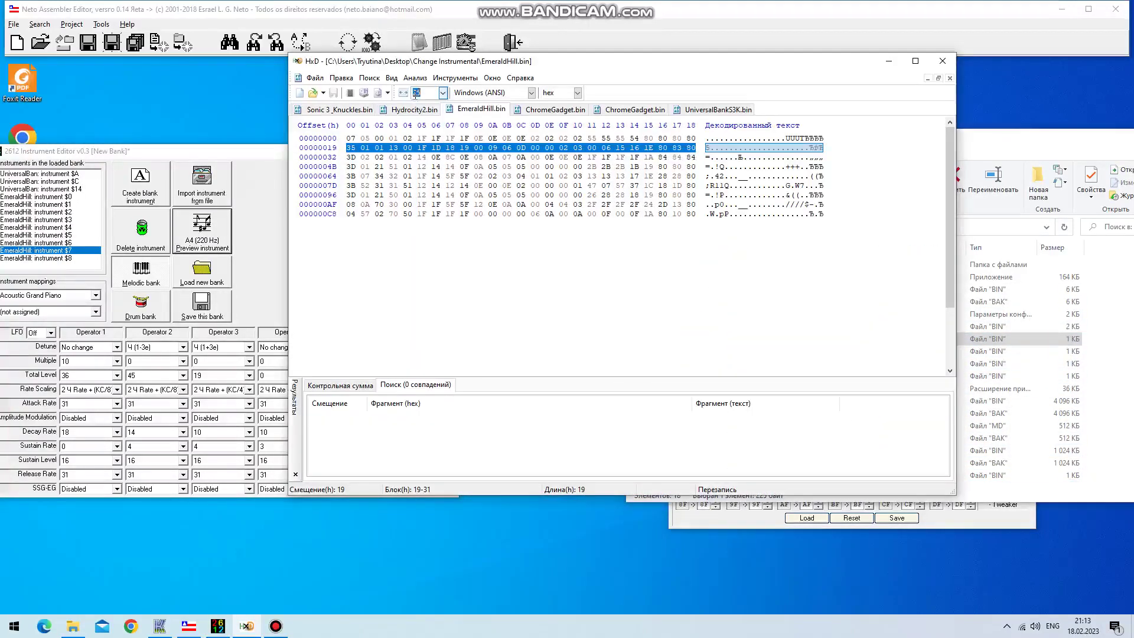
pyautogui.click(500, 246)
pyautogui.moveTo(350, 204); pyautogui.dragTo(696, 204)
pyautogui.rightClick(688, 204)
pyautogui.click(709, 219)
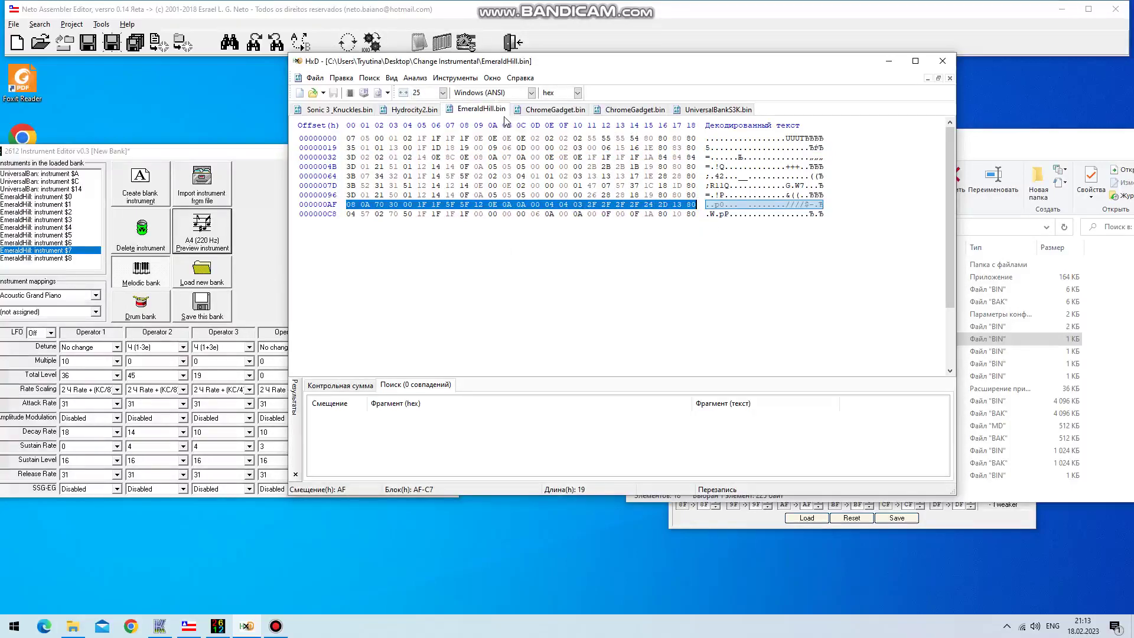
# Overwrite the first instrument at 2C9723 in Sonic 3 & Knuckles.bin with the copied bytes and select the remaining block 2C973C-2C976D
pyautogui.click(339, 109)
pyautogui.rightClick(439, 289)
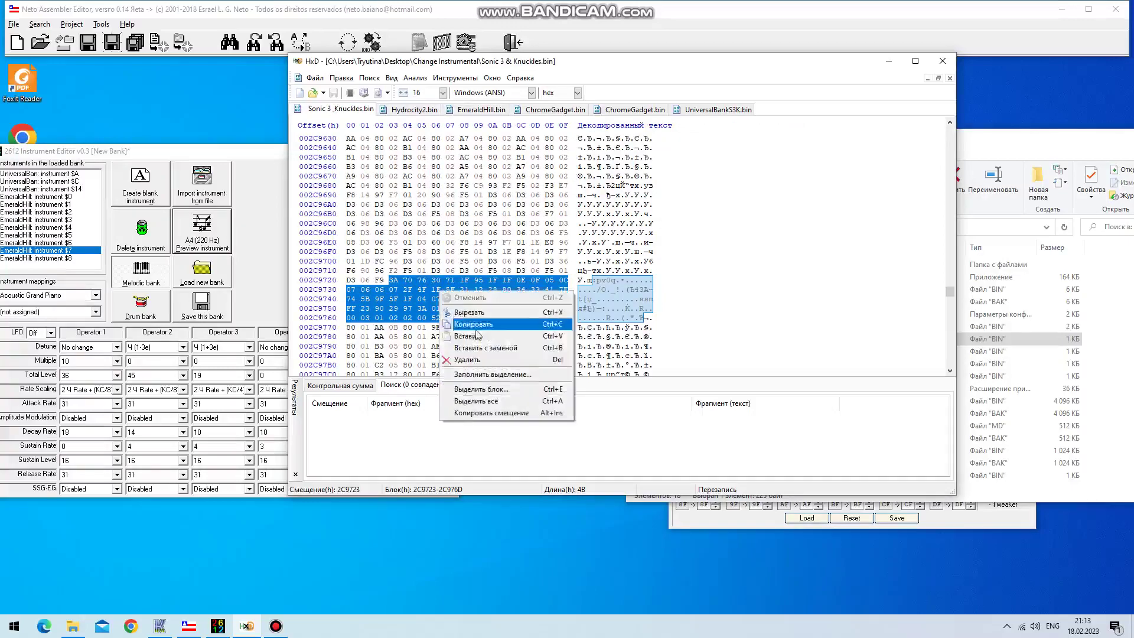
pyautogui.click(471, 346)
pyautogui.moveTo(518, 290); pyautogui.dragTo(537, 318)
# Return to 2612 Instrument Editor and preview UniversalBank instrument $C against EmeraldHill instruments $8 and $0
pyautogui.click(73, 181)
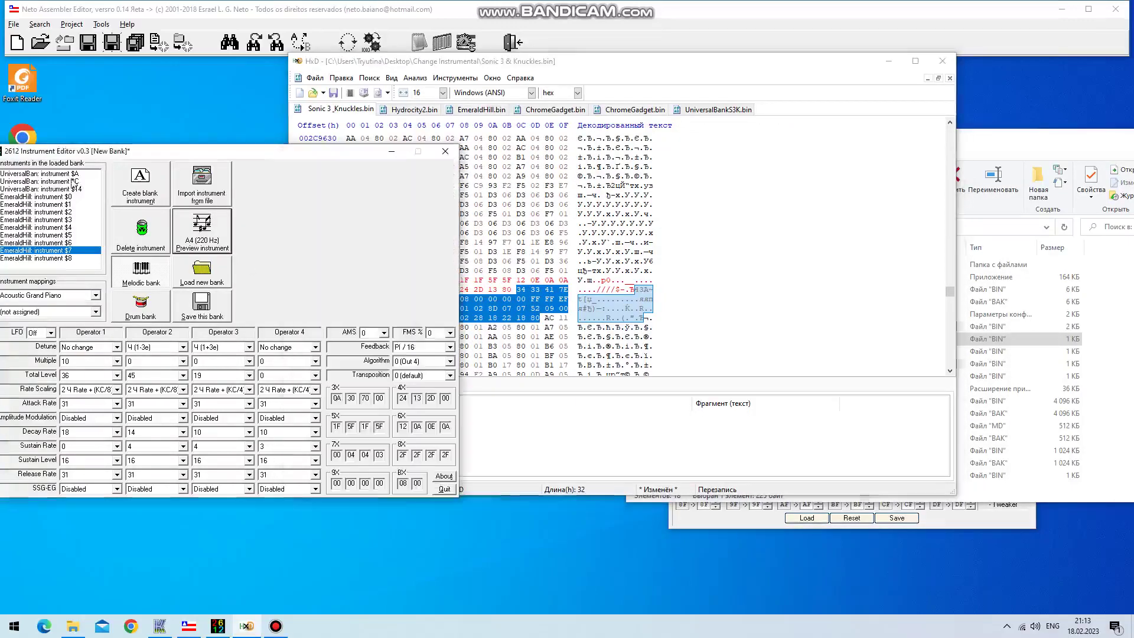
pyautogui.click(196, 239)
pyautogui.click(197, 239)
pyautogui.click(78, 258)
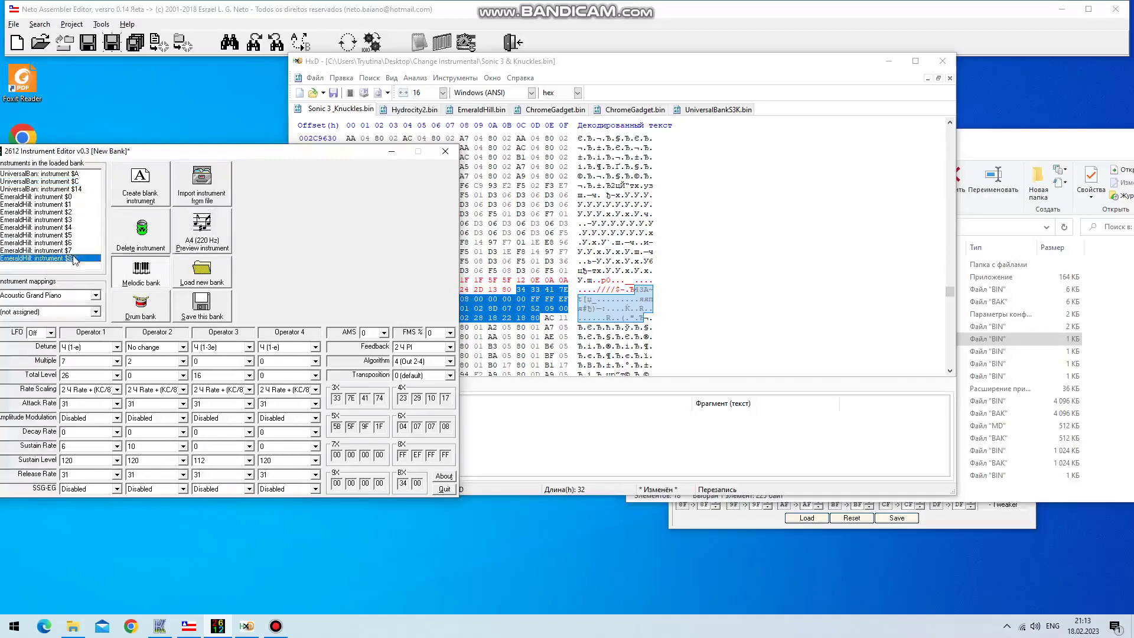
pyautogui.click(202, 232)
pyautogui.click(80, 197)
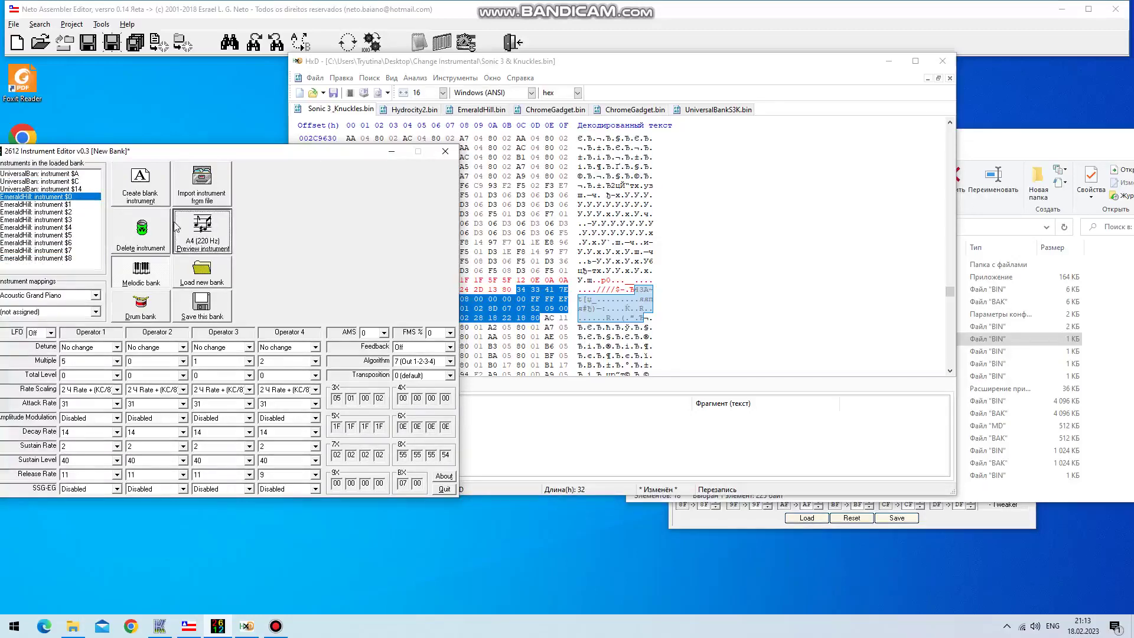
pyautogui.click(202, 232)
# Copy instrument $0 at offsets 0-18 of EmeraldHill.bin in HxD and overwrite the second instrument at 2C973C in Sonic 3 & Knuckles.bin
pyautogui.click(593, 112)
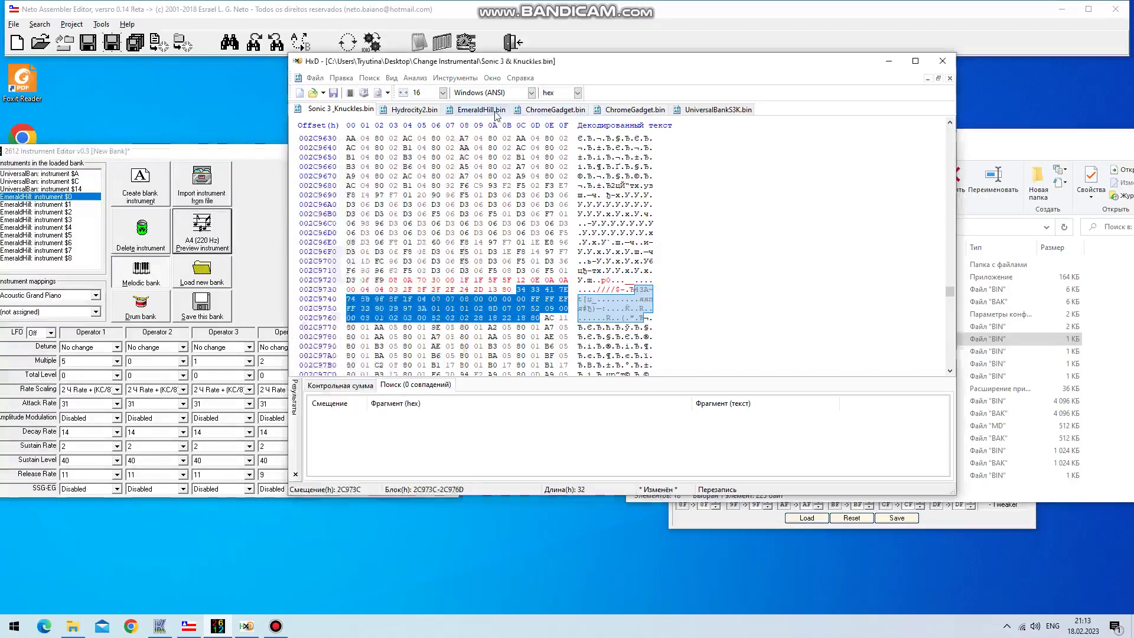
pyautogui.click(481, 109)
pyautogui.moveTo(348, 138); pyautogui.dragTo(701, 142)
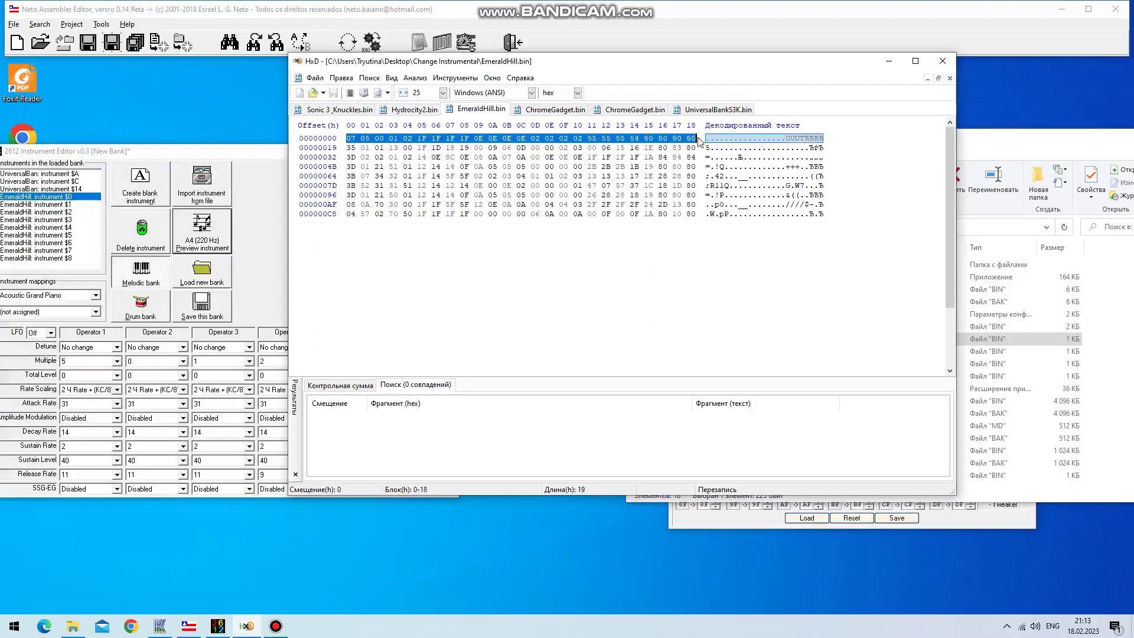
pyautogui.rightClick(689, 137)
pyautogui.click(730, 170)
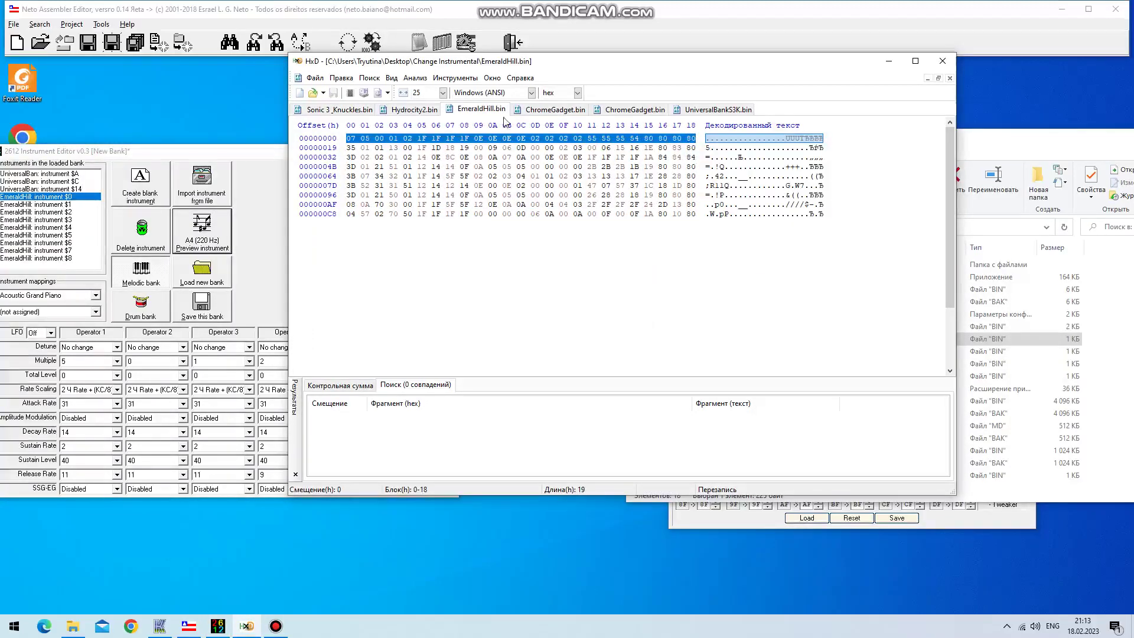
pyautogui.click(376, 111)
pyautogui.click(413, 110)
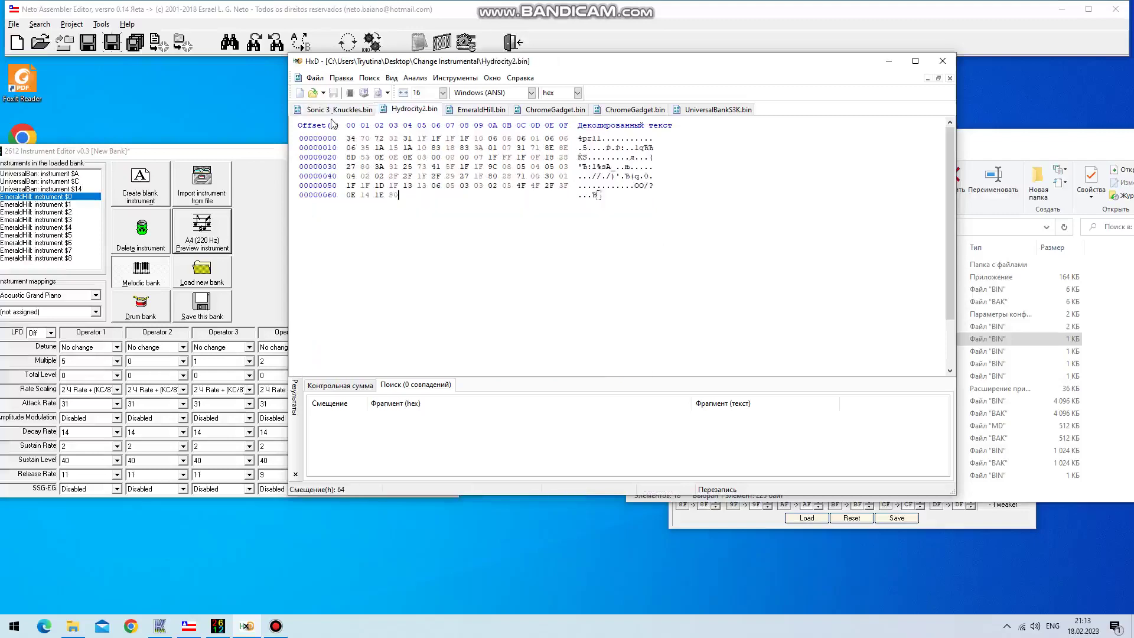
pyautogui.click(341, 109)
pyautogui.rightClick(539, 313)
pyautogui.click(572, 368)
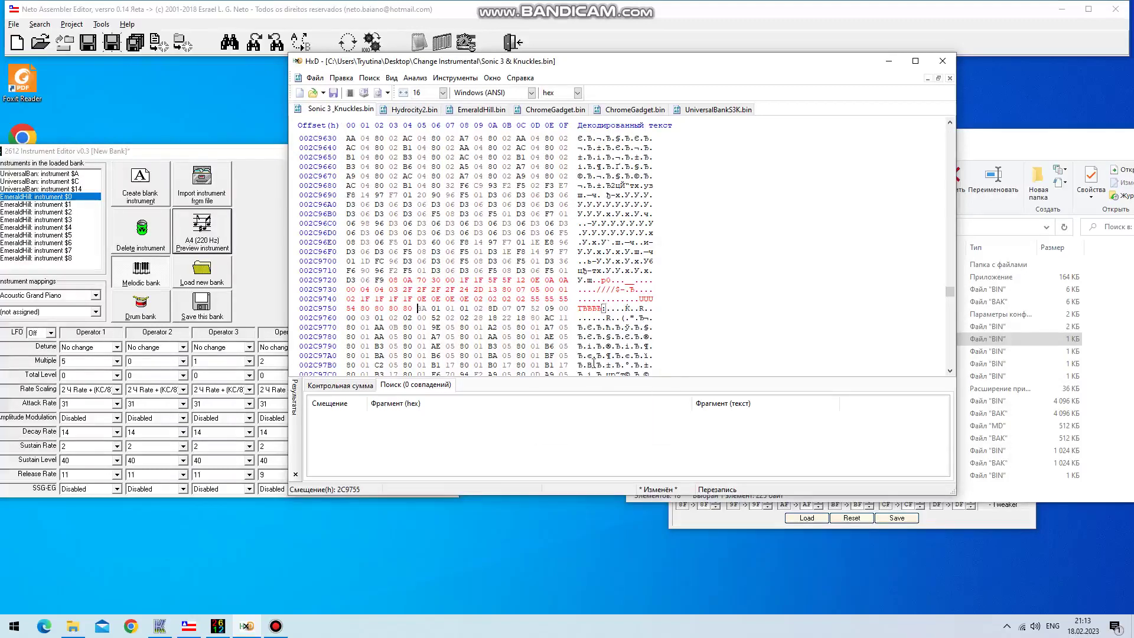
# Preview UniversalBank instruments $C and $A in 2612 Instrument Editor
pyautogui.click(79, 189)
pyautogui.click(85, 181)
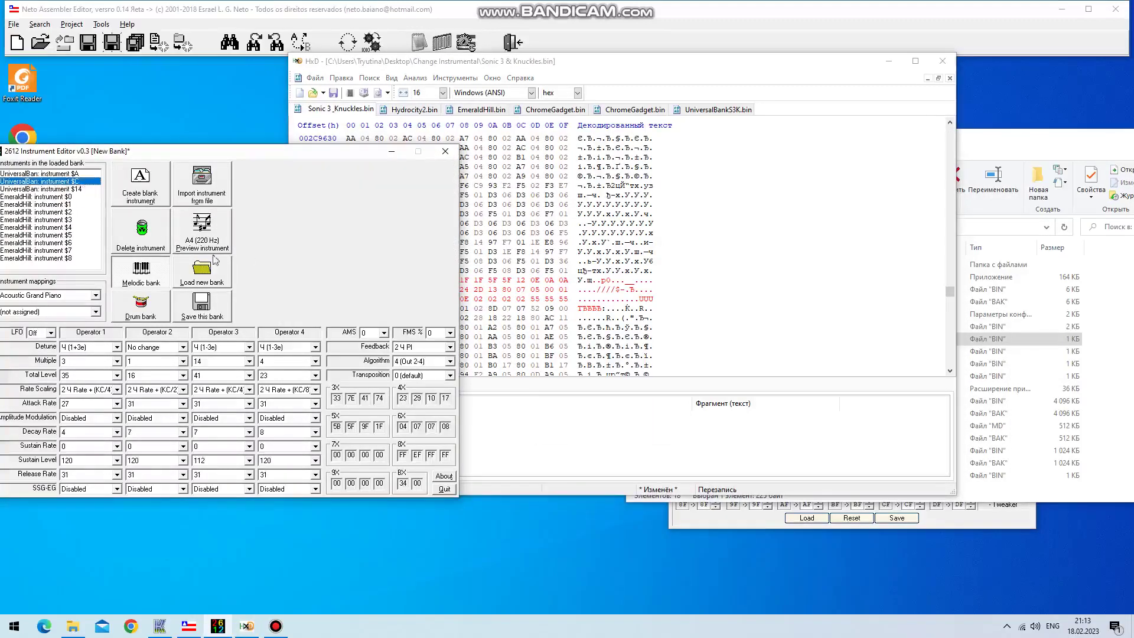
pyautogui.click(214, 239)
pyautogui.click(64, 173)
pyautogui.click(214, 240)
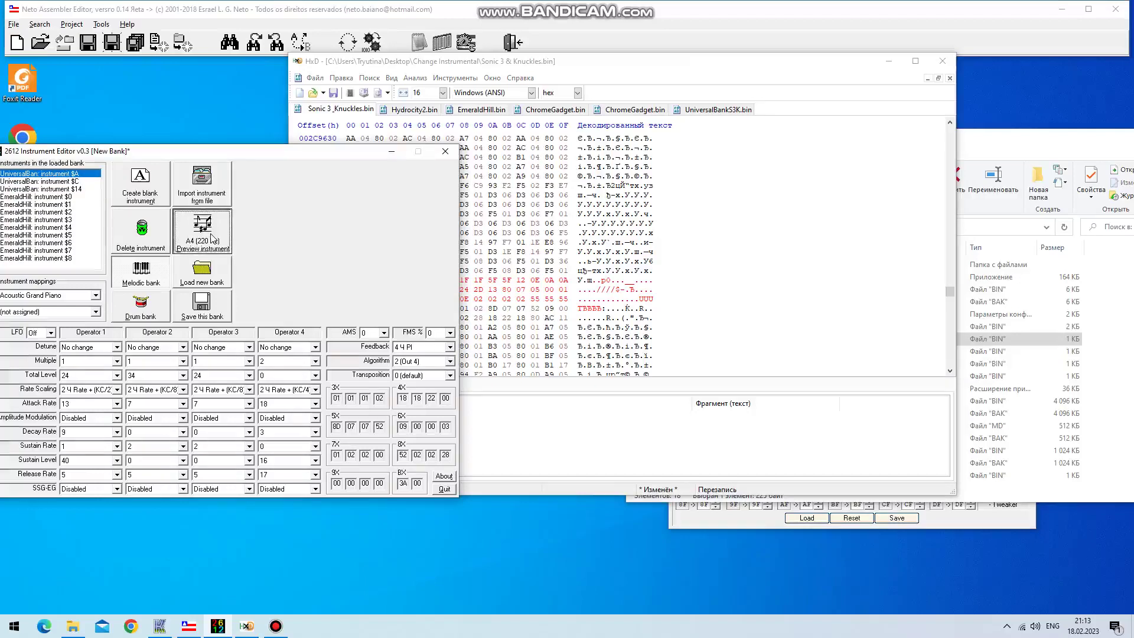
# Preview EmeraldHill instruments $5, $6, $2, $1 and $3 to find a replacement for the third instrument
pyautogui.click(88, 235)
pyautogui.click(218, 243)
pyautogui.click(89, 243)
pyautogui.click(220, 246)
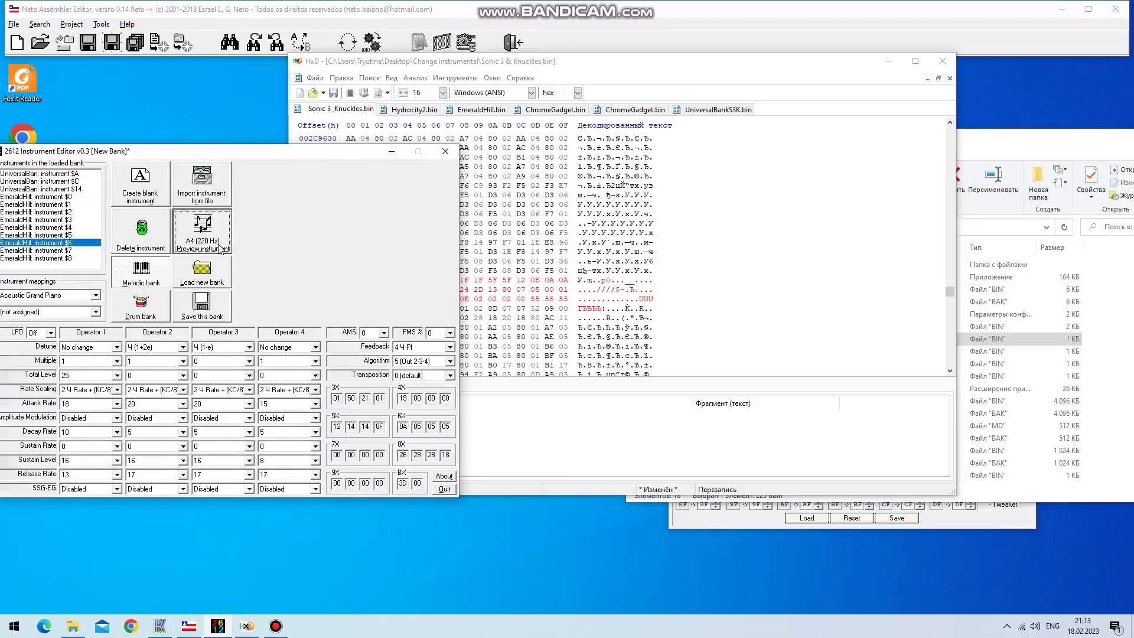
pyautogui.click(59, 211)
pyautogui.click(213, 239)
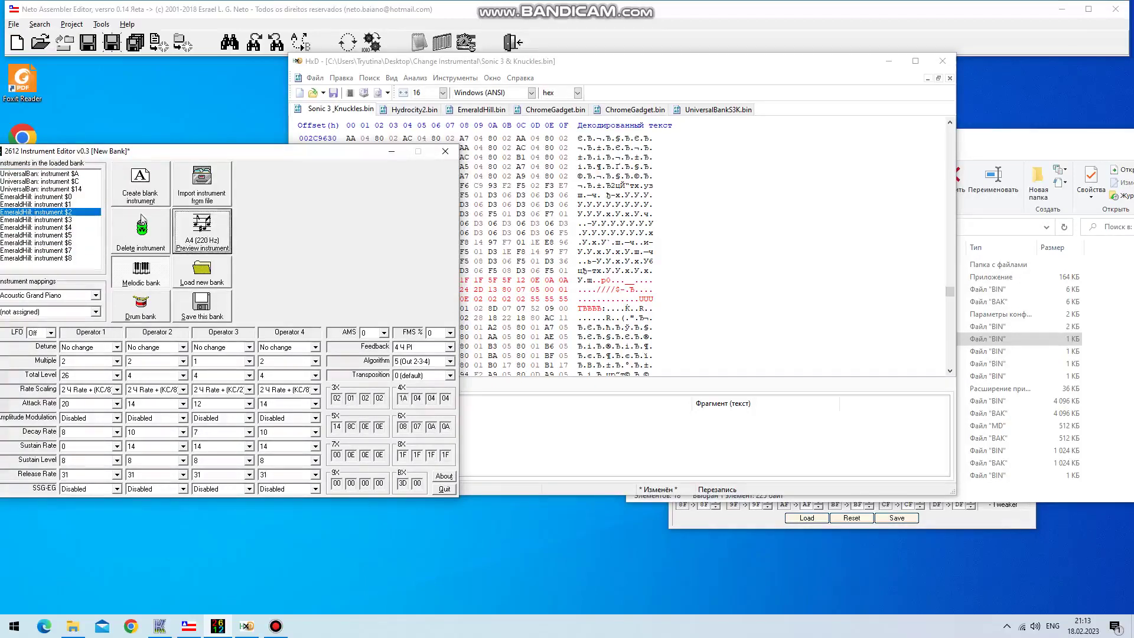
pyautogui.click(73, 205)
pyautogui.click(204, 236)
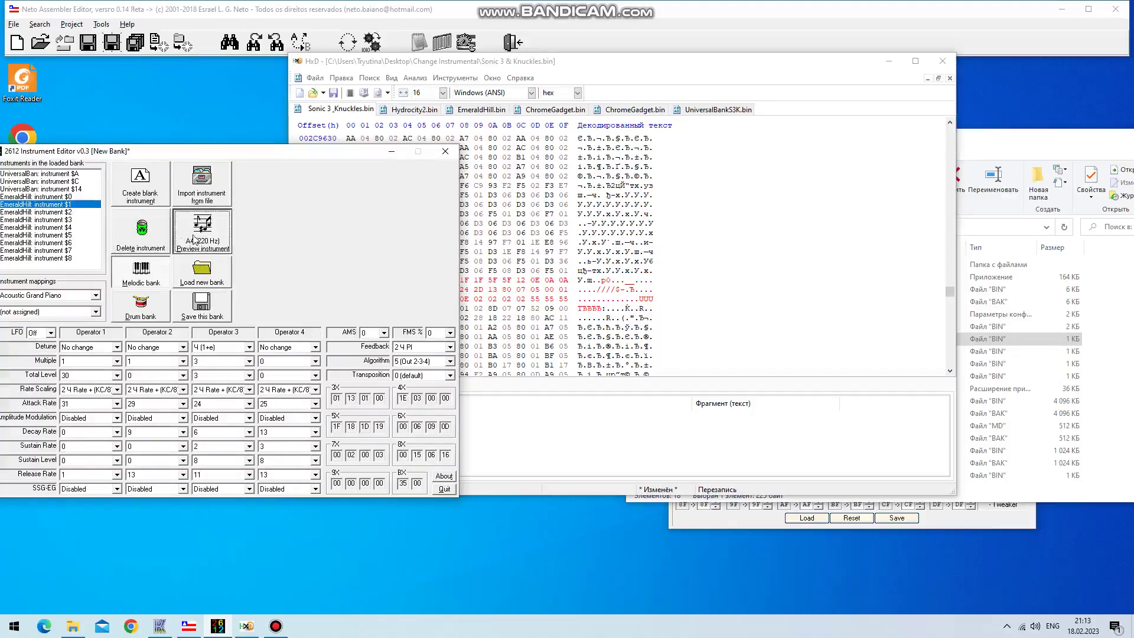
pyautogui.click(67, 219)
pyautogui.click(204, 236)
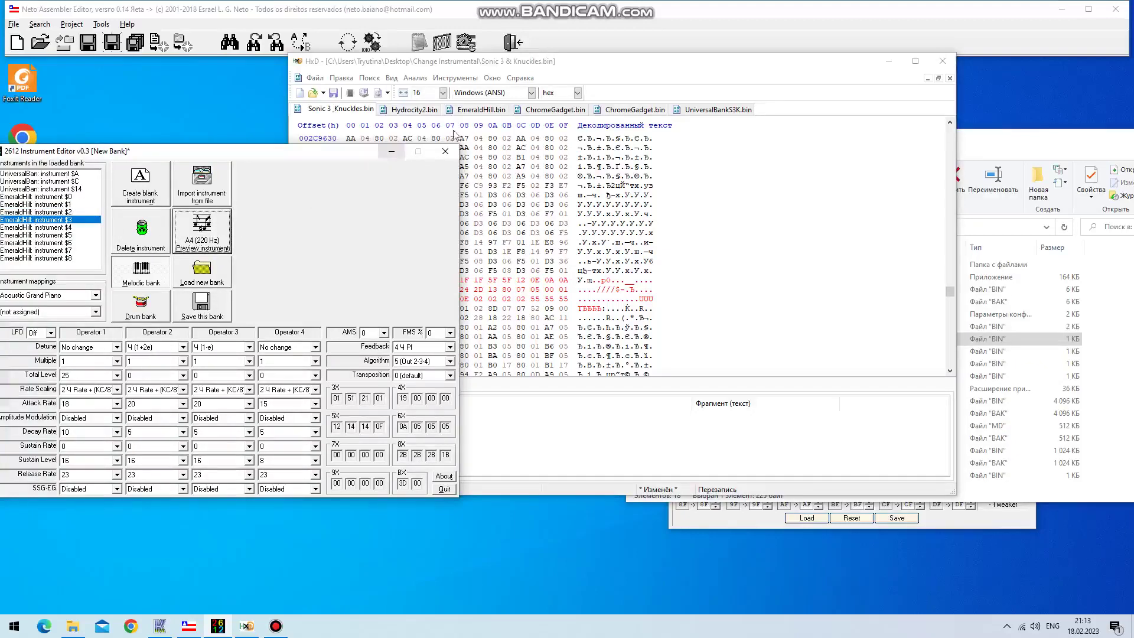
# Copy instrument $3 from row 4B of EmeraldHill.bin in HxD and overwrite the third instrument at 2C9755 in Sonic 3 & Knuckles.bin
pyautogui.click(481, 109)
pyautogui.moveTo(350, 166); pyautogui.dragTo(691, 167)
pyautogui.rightClick(691, 167)
pyautogui.click(727, 199)
pyautogui.click(356, 112)
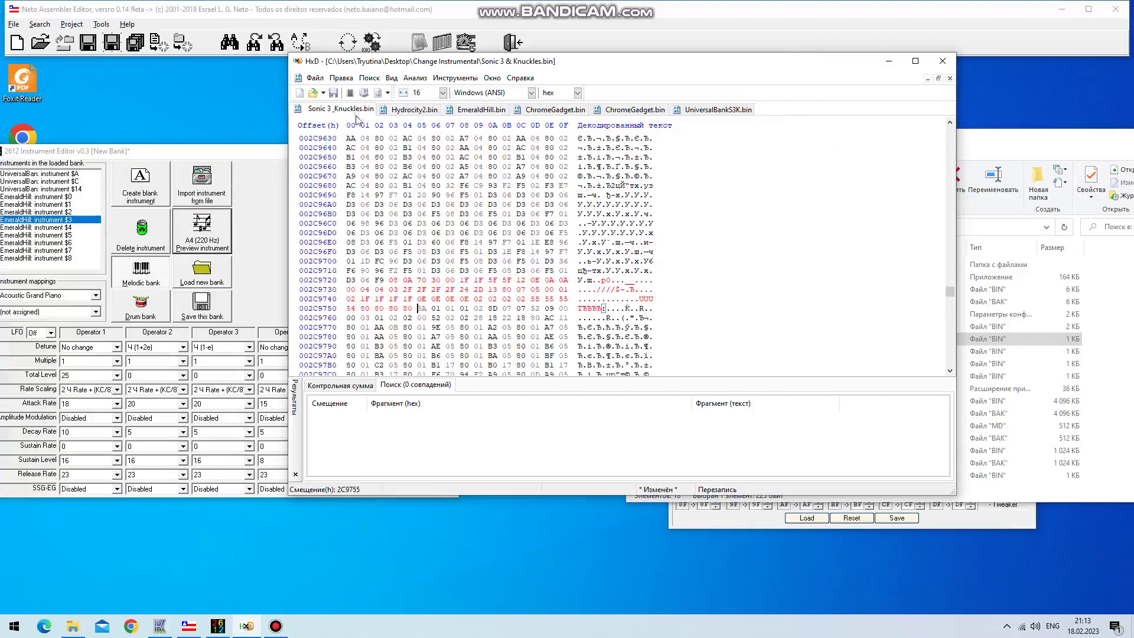
pyautogui.moveTo(419, 308); pyautogui.dragTo(425, 324)
pyautogui.rightClick(426, 312)
pyautogui.click(496, 373)
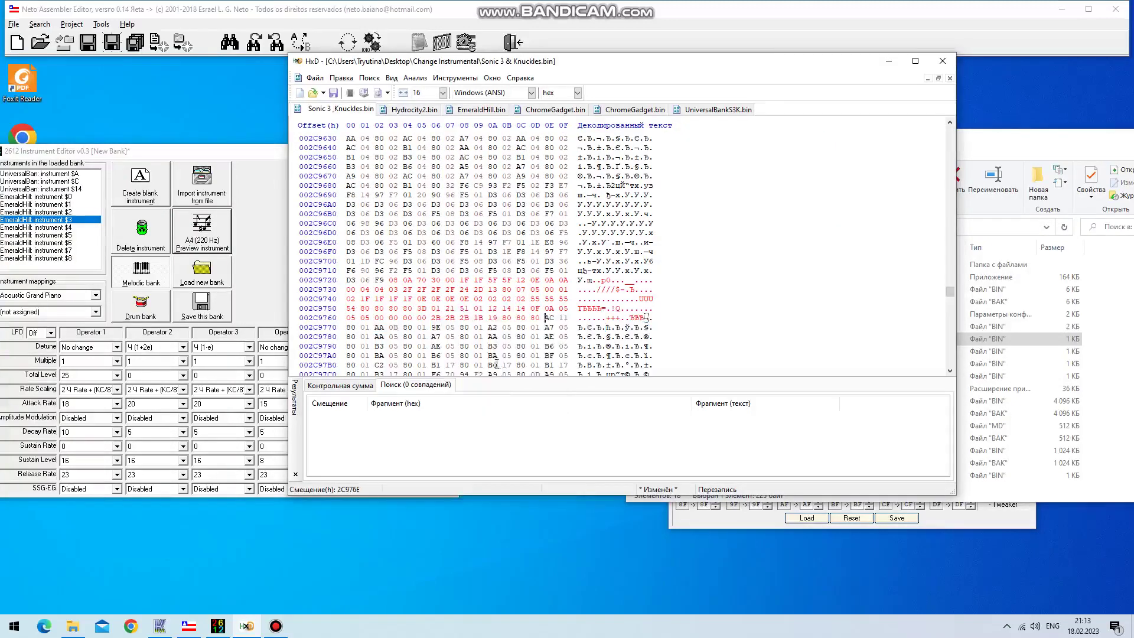
# Select the first replaced instrument at 2C9723-2C973B to check it, and save Sonic 3 & Knuckles.bin
pyautogui.moveTo(541, 318); pyautogui.dragTo(390, 280)
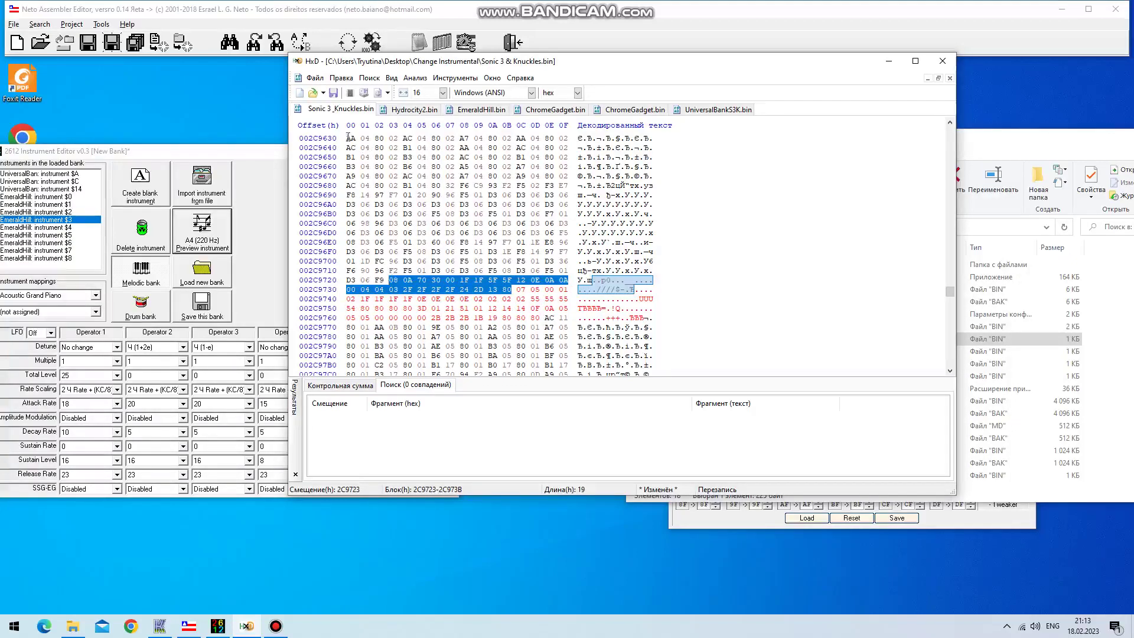
pyautogui.click(315, 77)
pyautogui.click(331, 137)
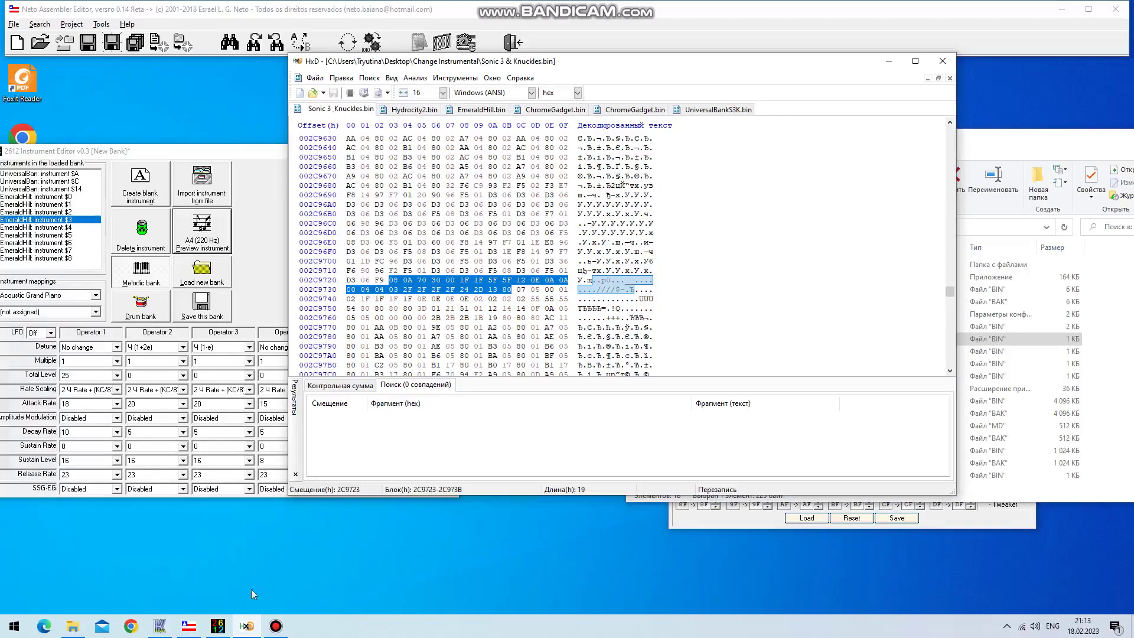
# Load the saved Sonic 3 & Knuckles.bin from the Change Instrumental folder into Fusion and fast-forward to the title screen
pyautogui.click(160, 626)
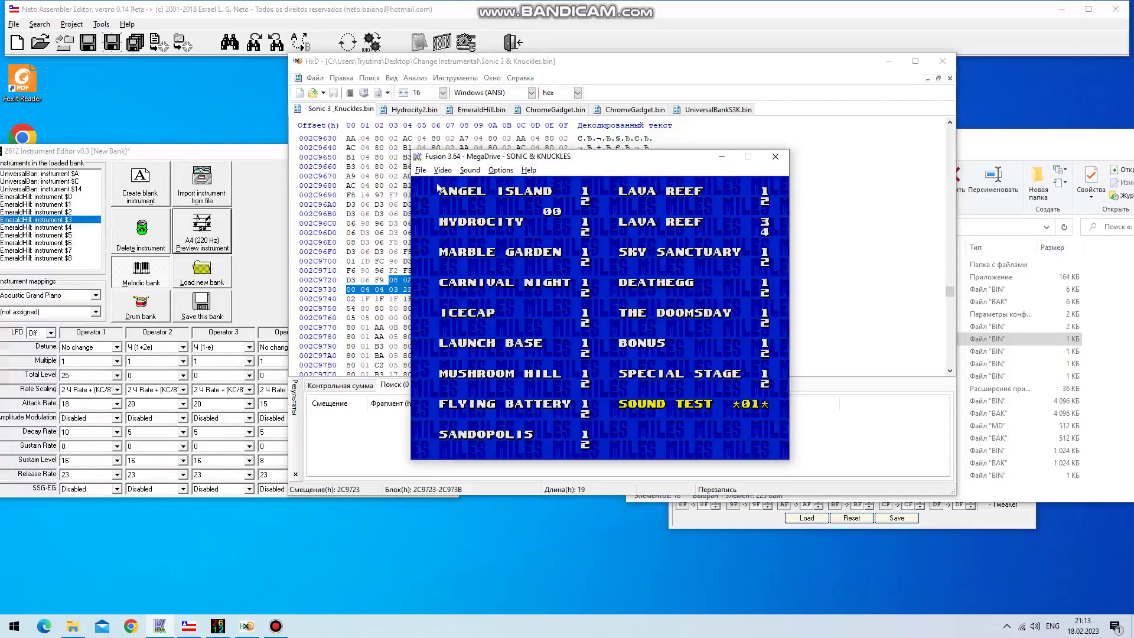
pyautogui.click(1123, 361)
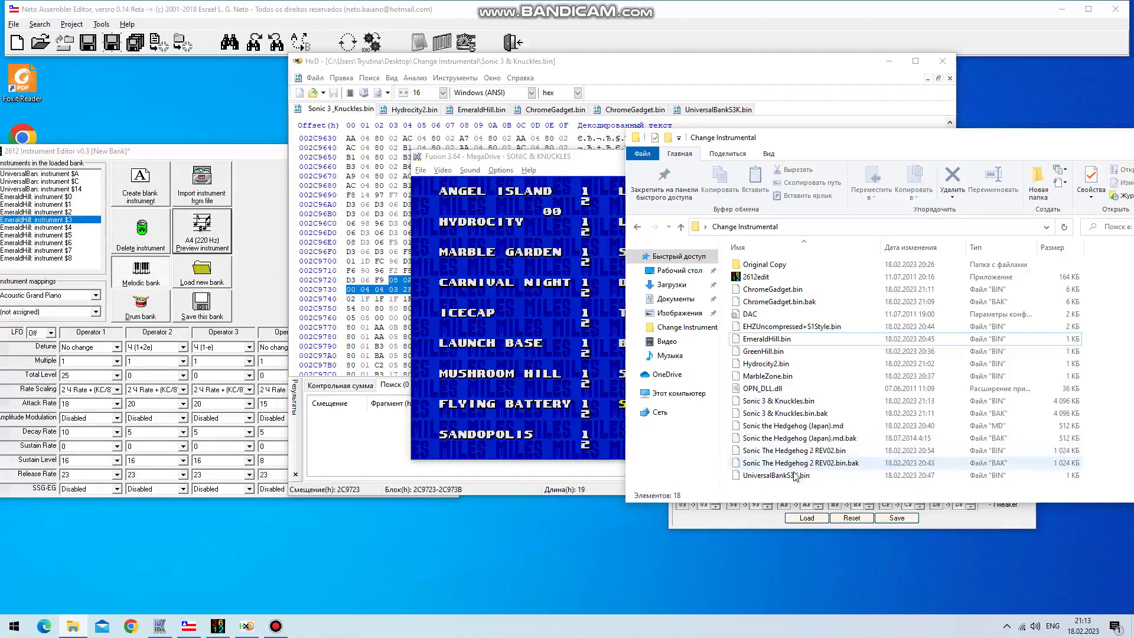
pyautogui.moveTo(768, 401); pyautogui.dragTo(578, 324)
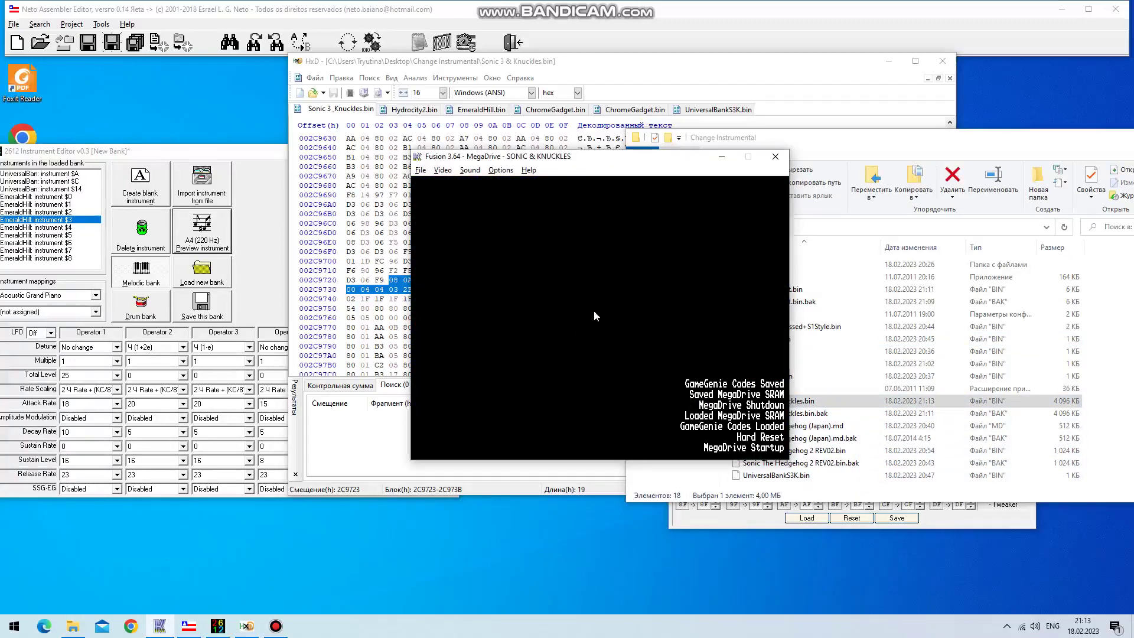
pyautogui.hotkey('shift', 'g')
pyautogui.click(540, 313)
pyautogui.click(667, 384)
pyautogui.press('BackSpace')
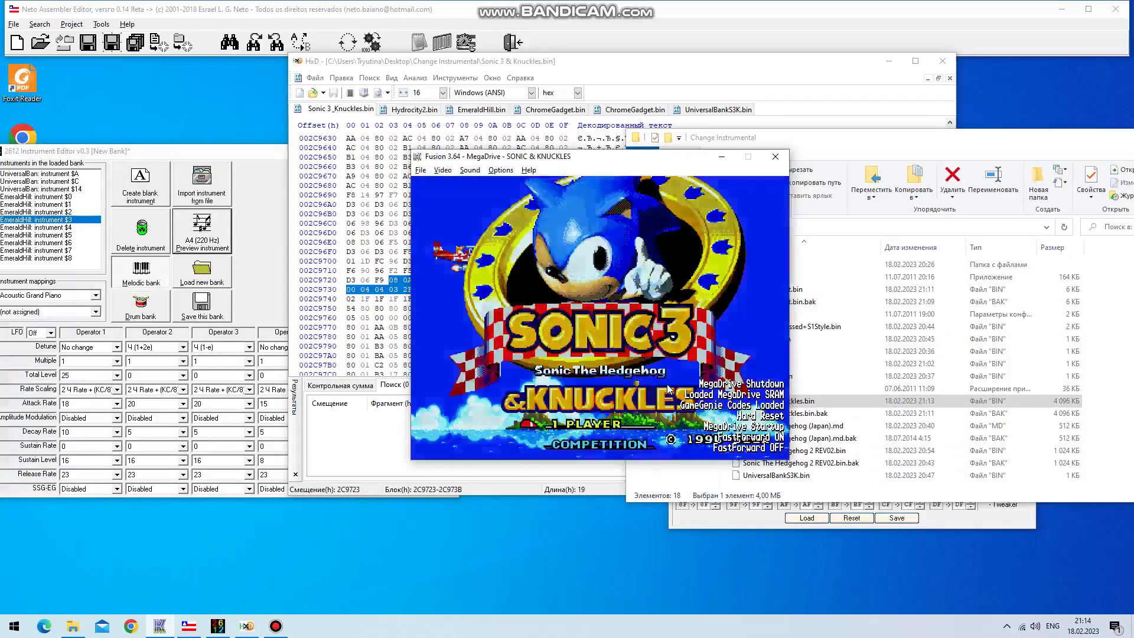
# Soft-reset the game, fast-forward through the title, and set the level select's sound test to 01
pyautogui.press('Tab')
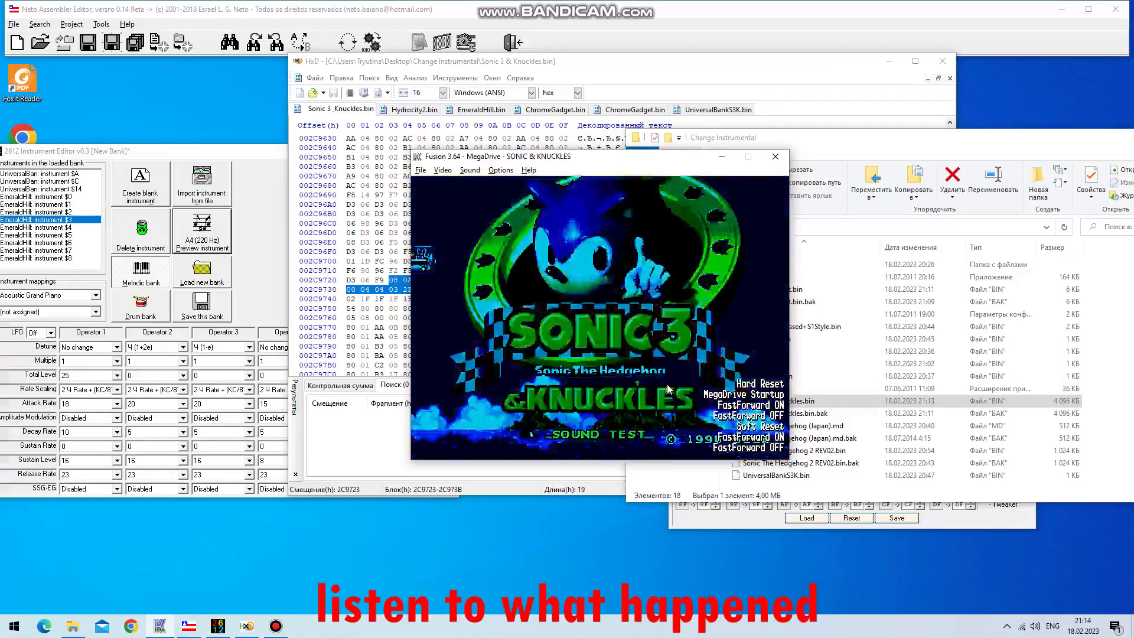
pyautogui.press('BackSpace')
pyautogui.press('Up')
pyautogui.press('Right')
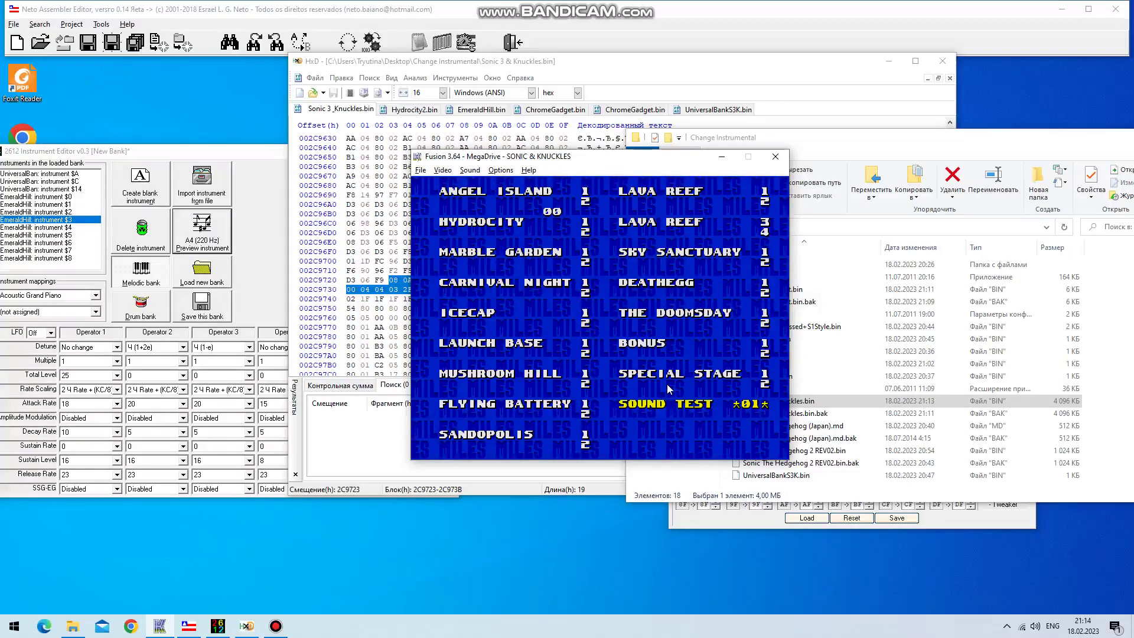
# Switch briefly to HxD and back to Fusion, and start Angel Island Act 1 to hear the new instruments in the level
pyautogui.click(747, 76)
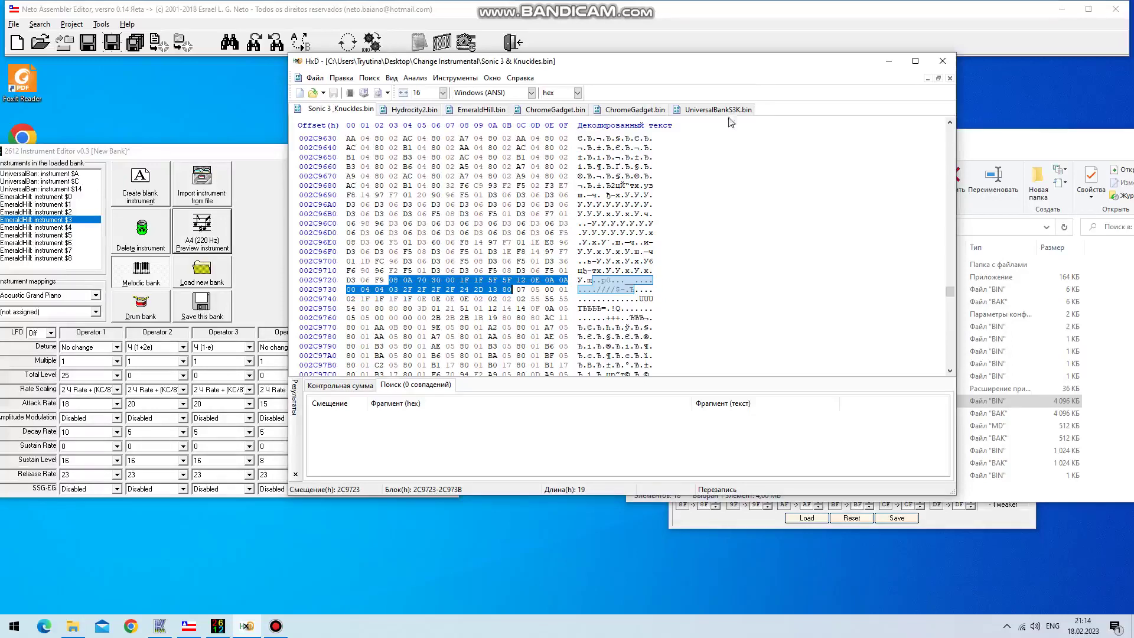
pyautogui.click(160, 625)
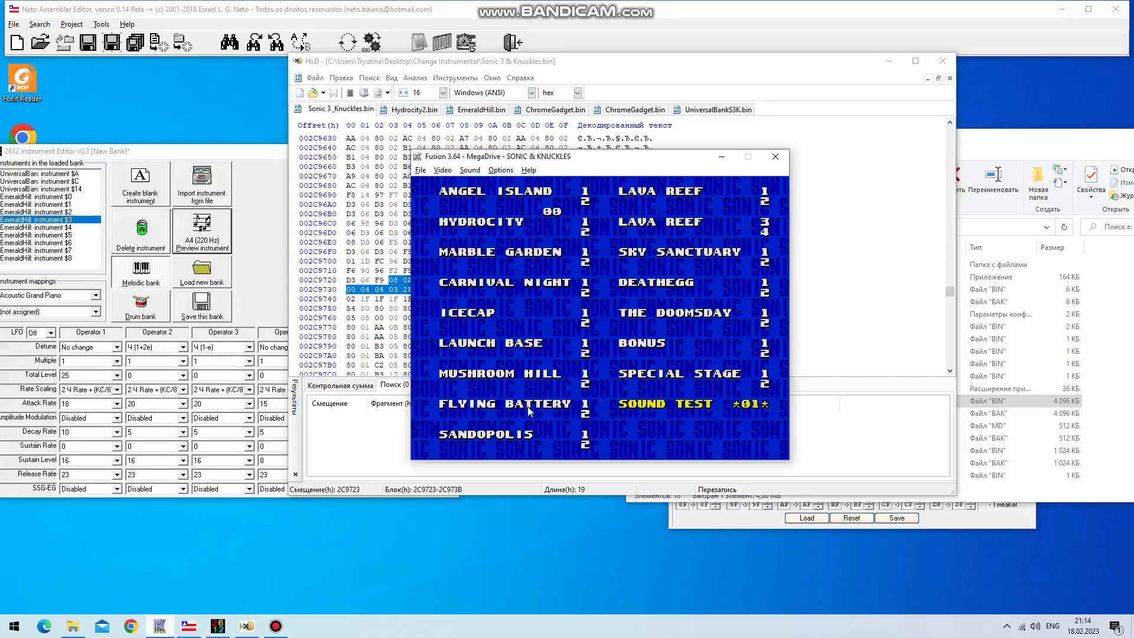
pyautogui.press('a')
pyautogui.press('a')
pyautogui.press('Right')
pyautogui.scroll(-1, 933, 336)
pyautogui.scroll(2, 932, 336)
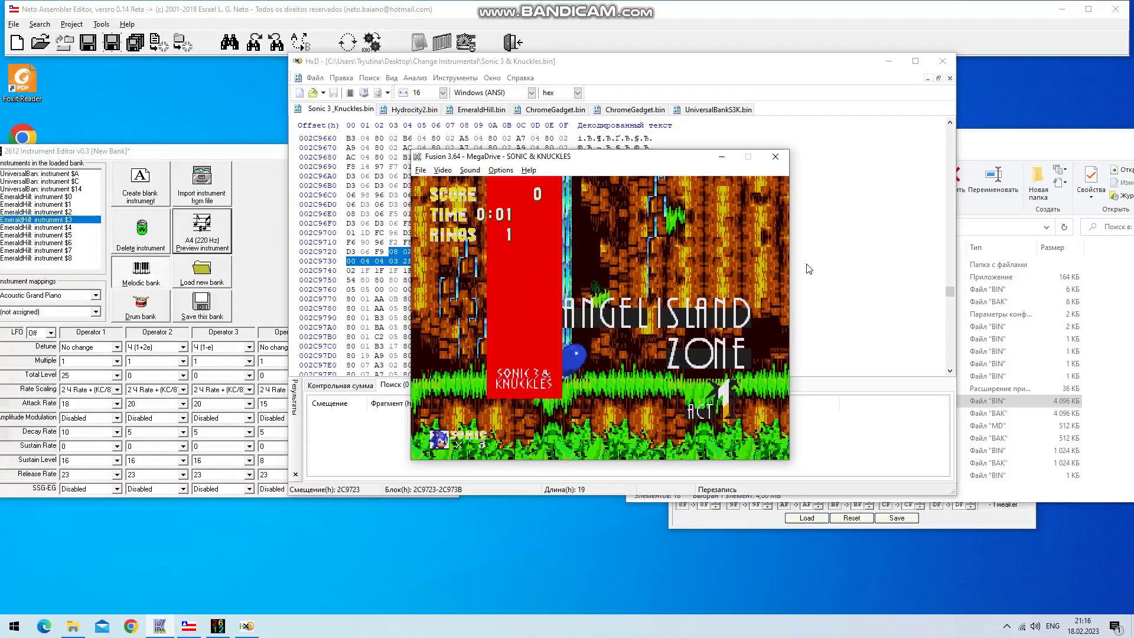
# Play through the opening stretch of Angel Island Act 1 as far as the loop, listening to the replaced instruments
pyautogui.press('Right')
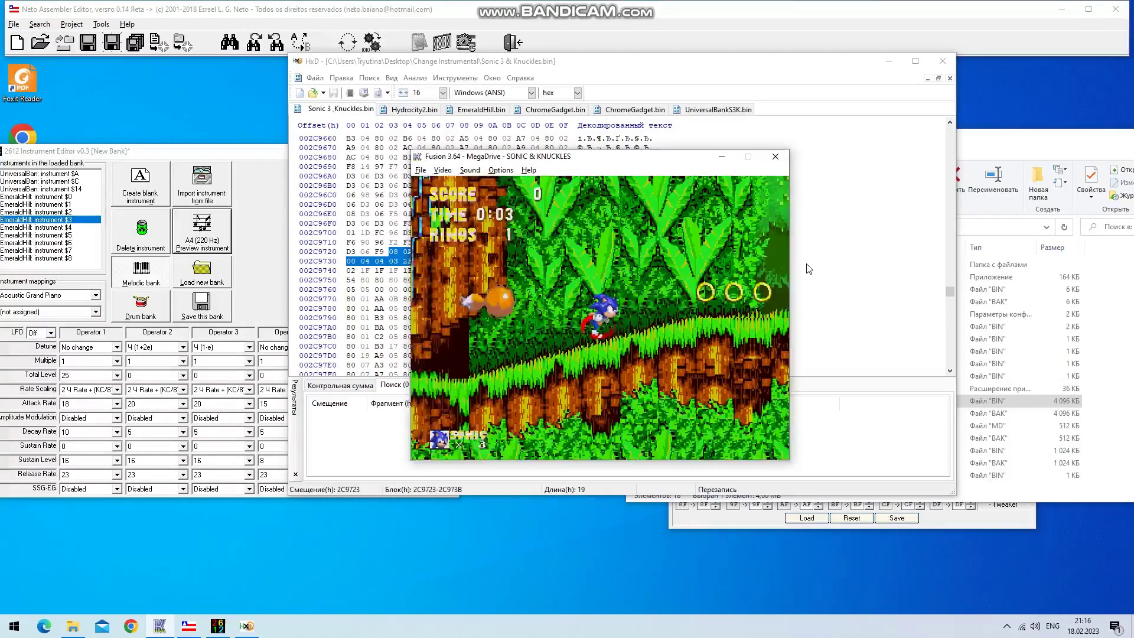
pyautogui.press('Right')
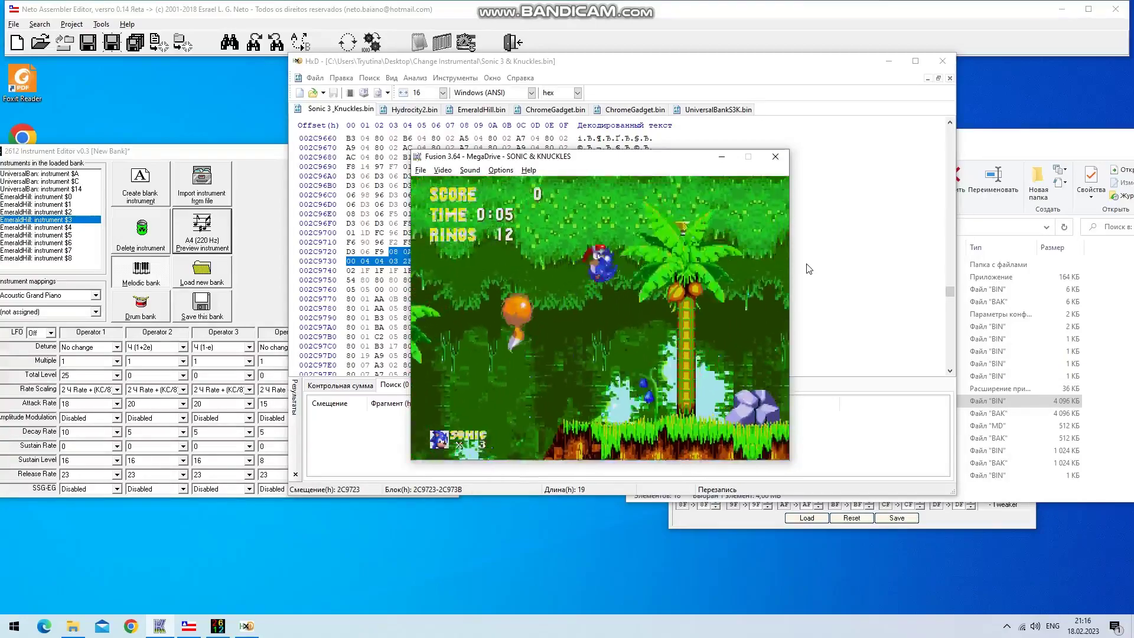
pyautogui.press('Right')
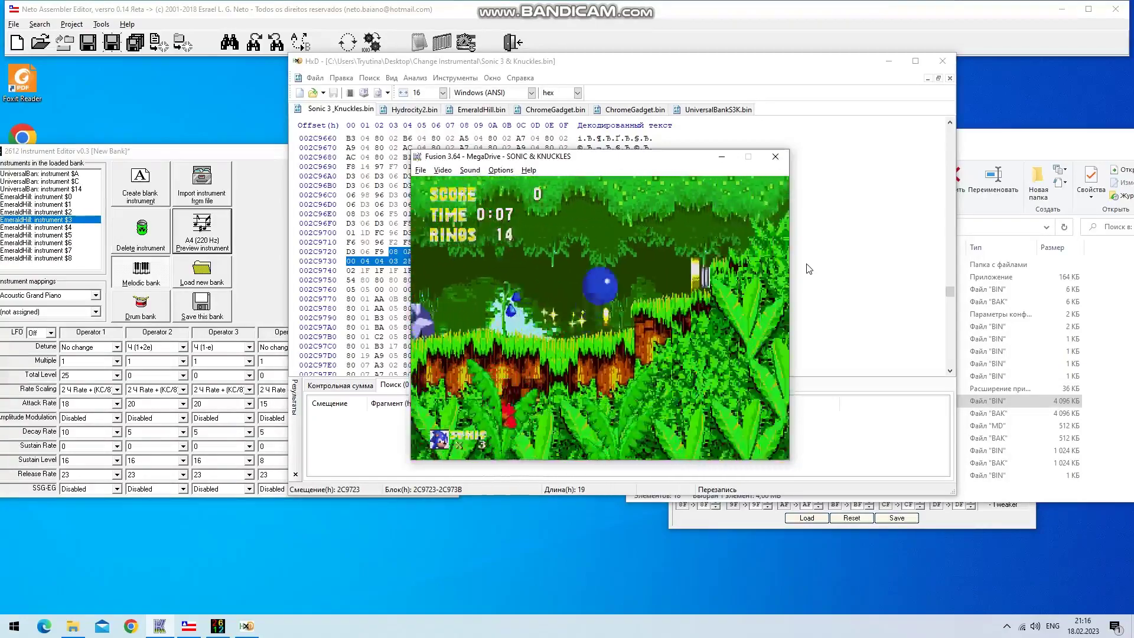
pyautogui.press('Right')
pyautogui.press('a')
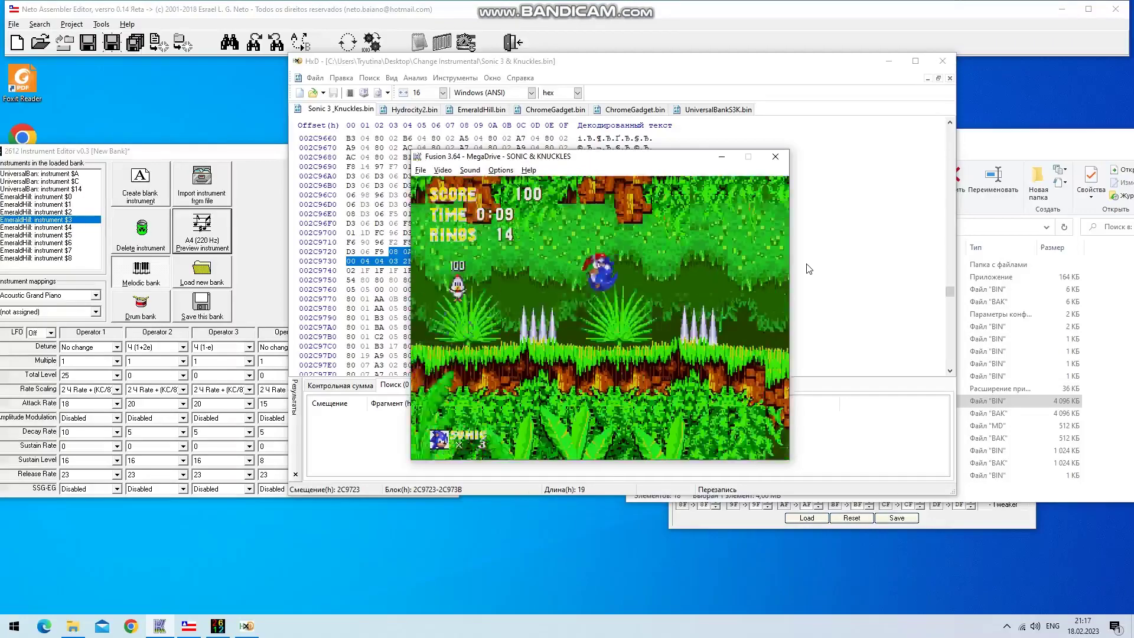
pyautogui.press('Right')
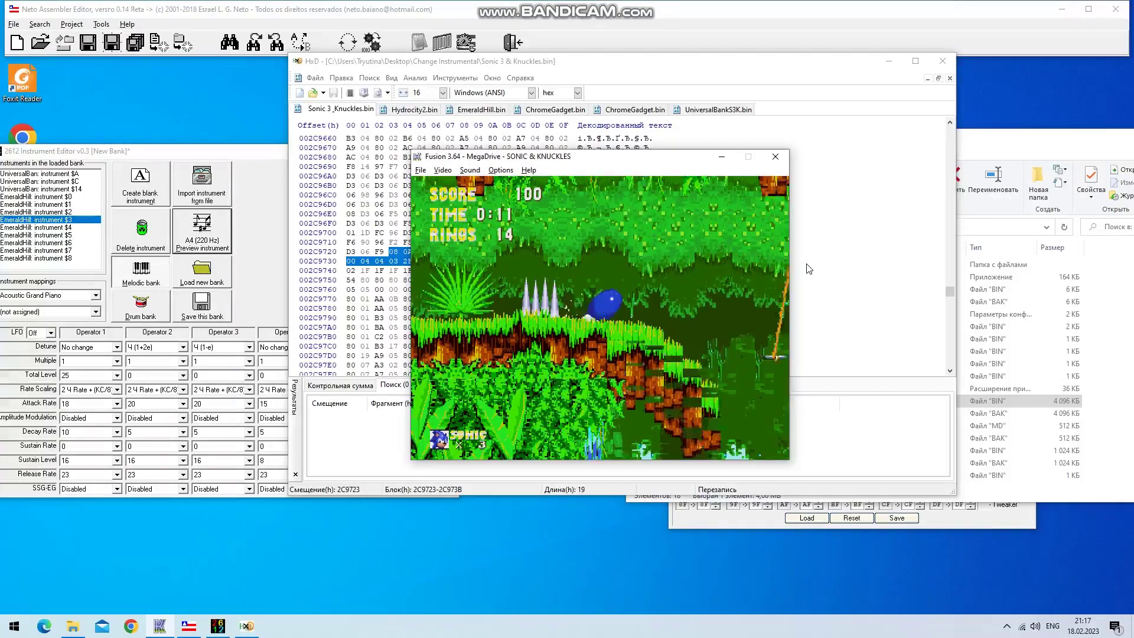
pyautogui.press('a')
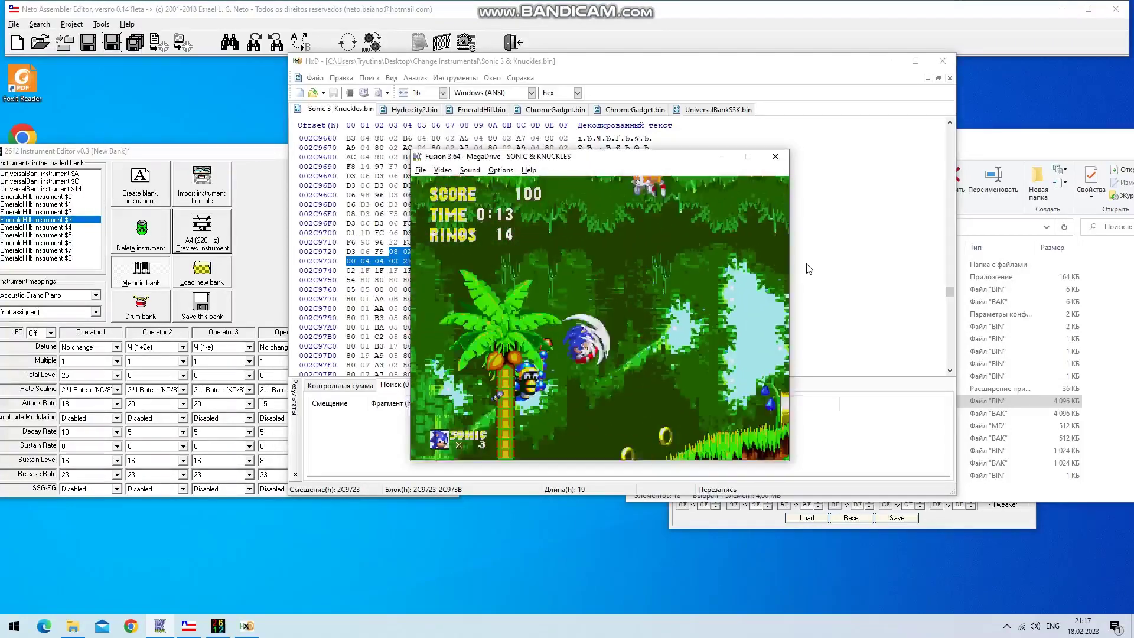
pyautogui.hotkey('Down', 'a')
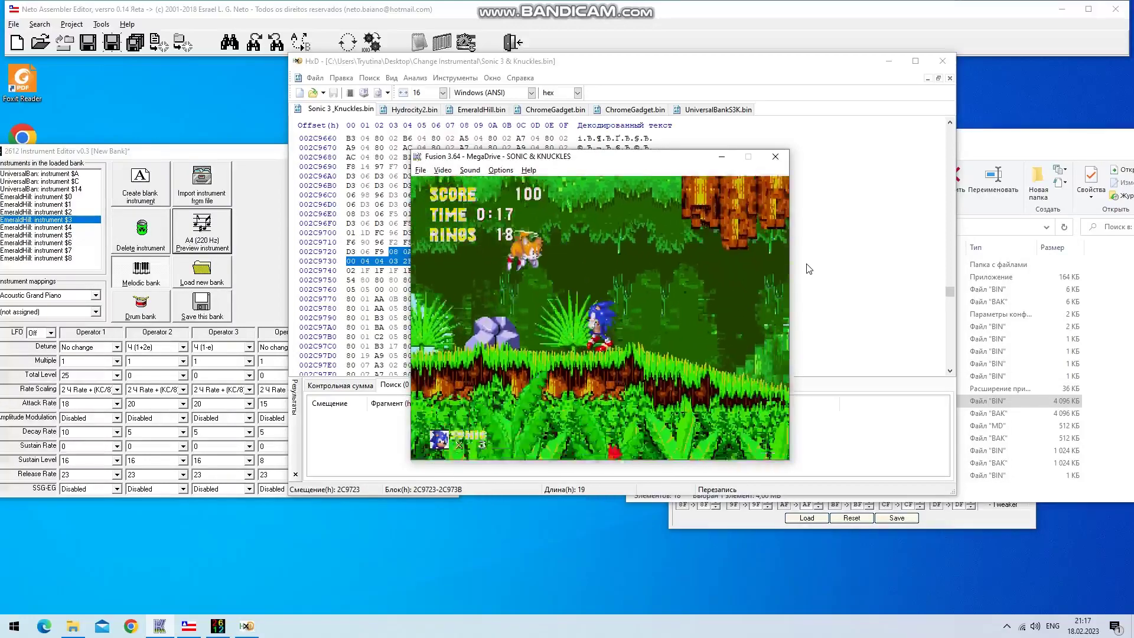
pyautogui.hotkey('Down', 'a')
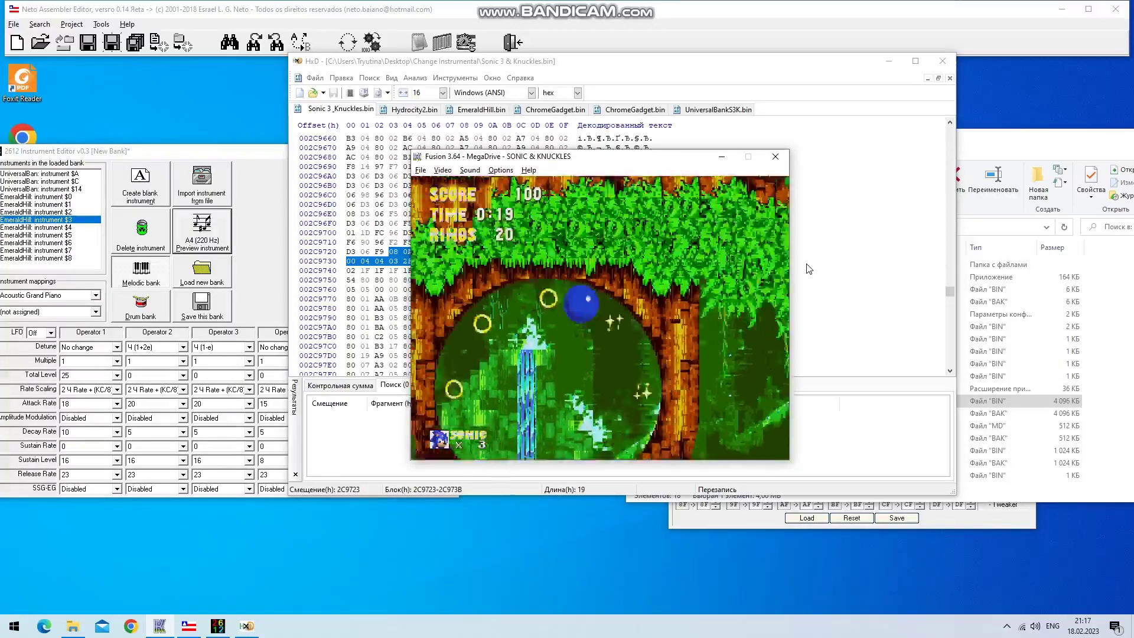